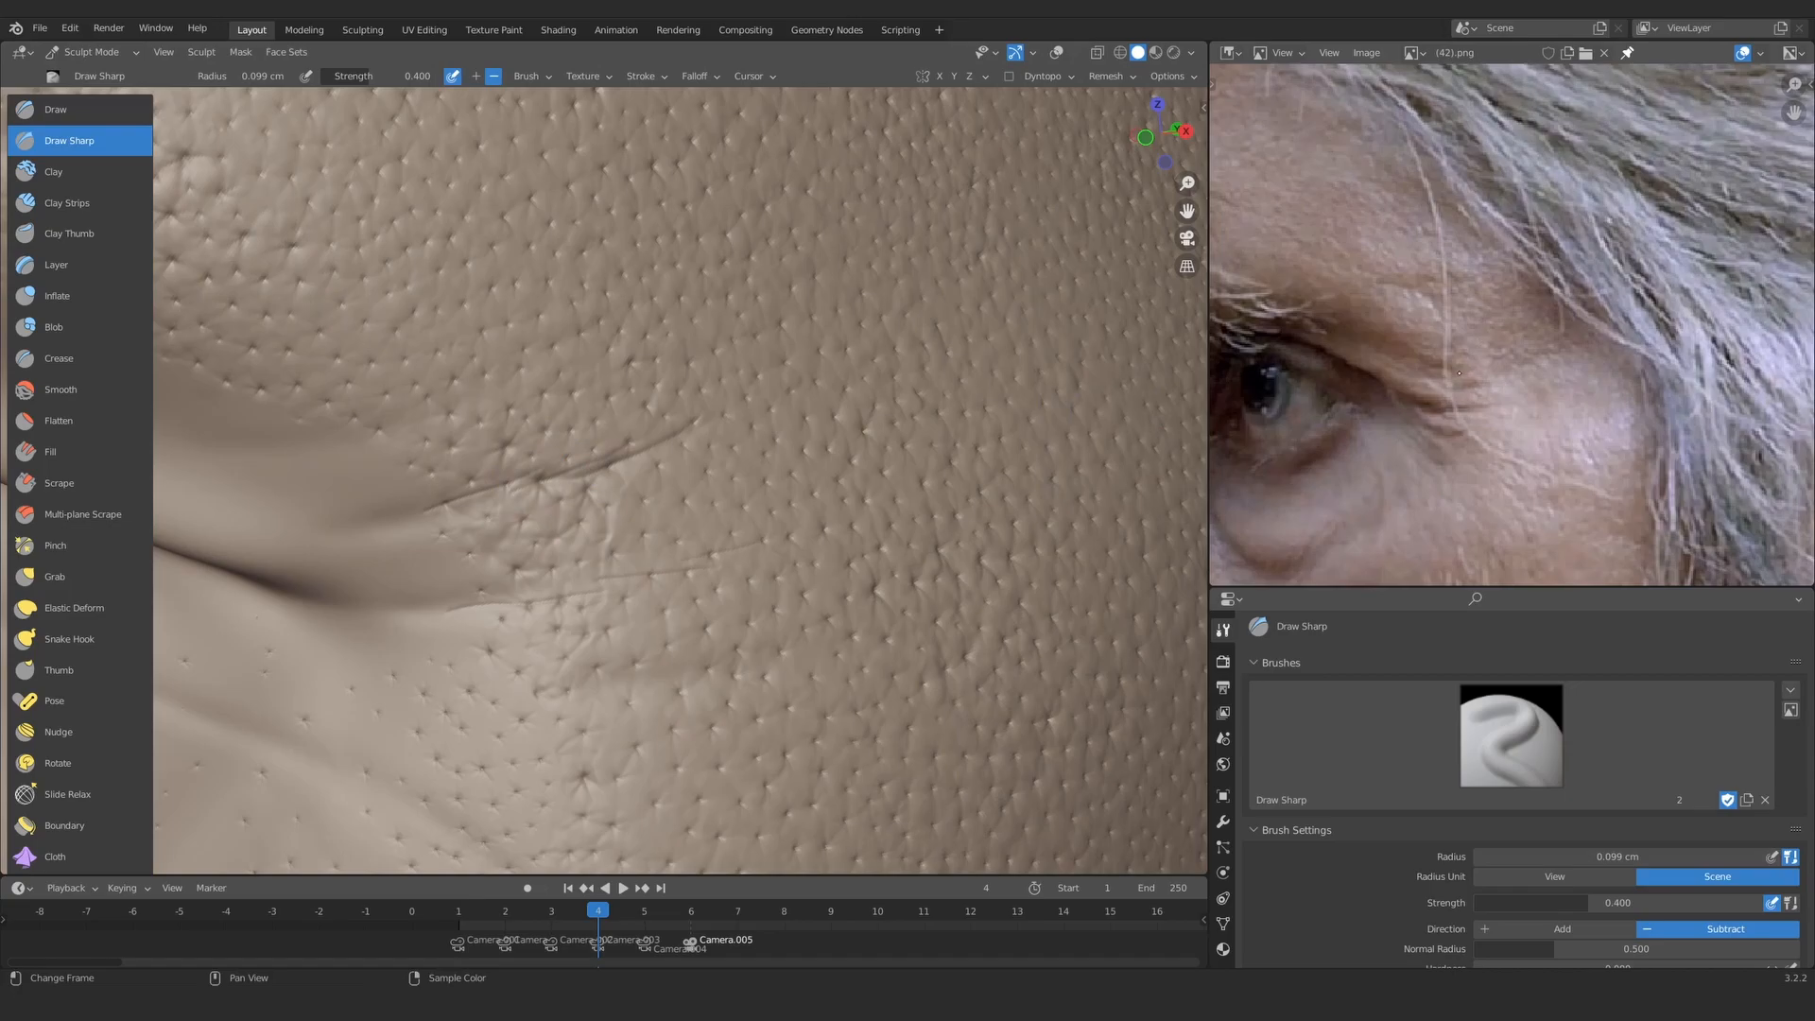
# Step: Carve thin wrinkle lines beside the outer corner of the eye with Draw Sharp at a 0.051 cm radius
pyautogui.moveTo(515, 446); pyautogui.dragTo(552, 439, button='middle')
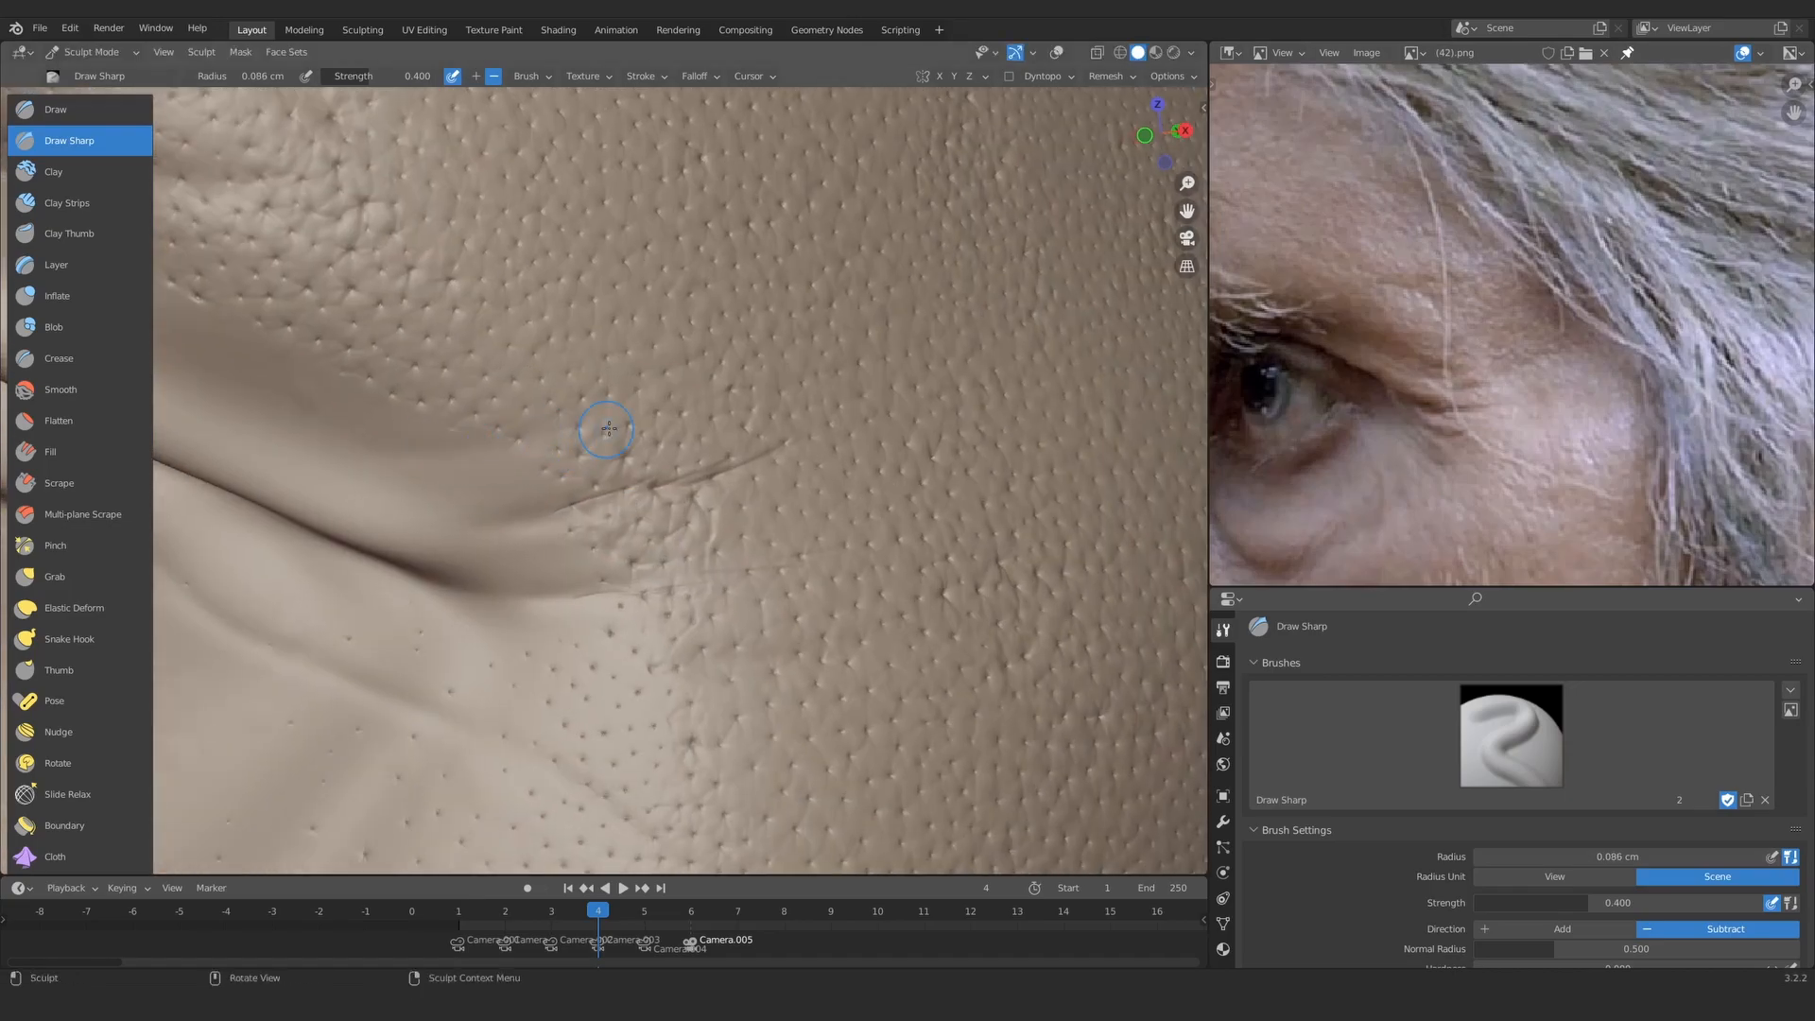
pyautogui.press('f')
pyautogui.click(576, 502)
pyautogui.moveTo(579, 504); pyautogui.dragTo(501, 498)
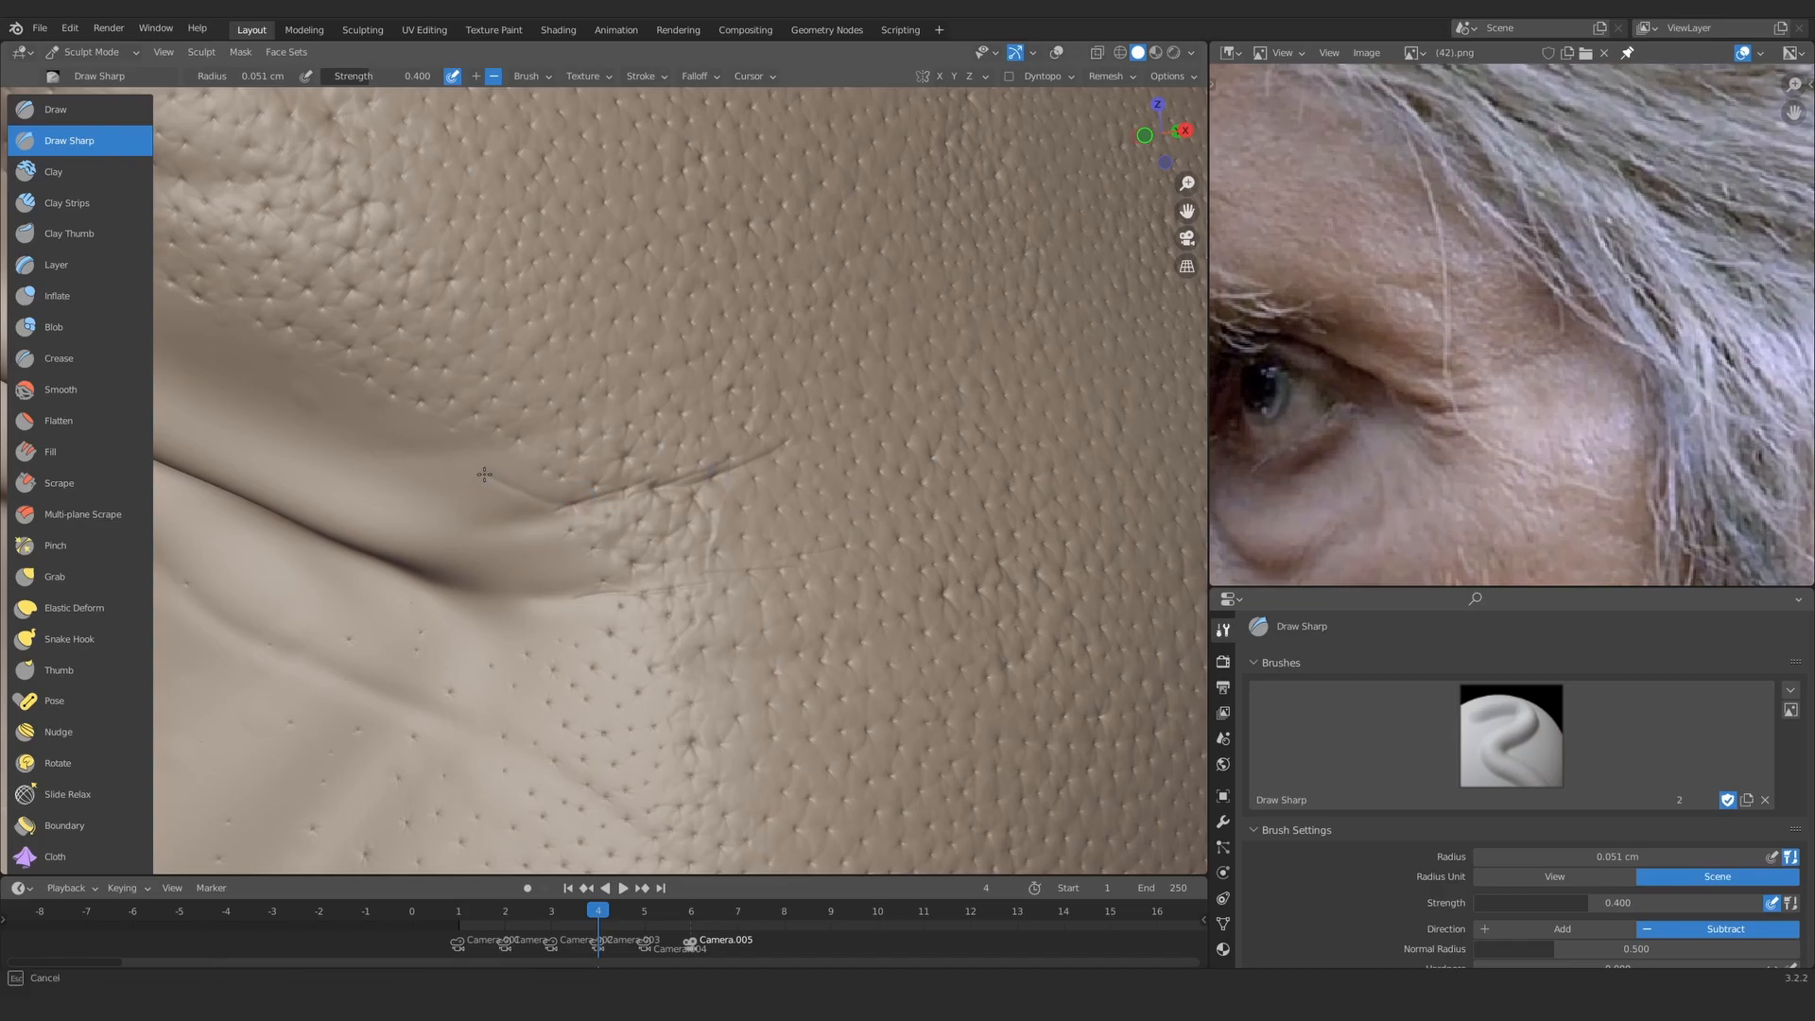
pyautogui.moveTo(595, 501); pyautogui.dragTo(559, 433, button='middle')
pyautogui.moveTo(603, 446); pyautogui.dragTo(690, 403)
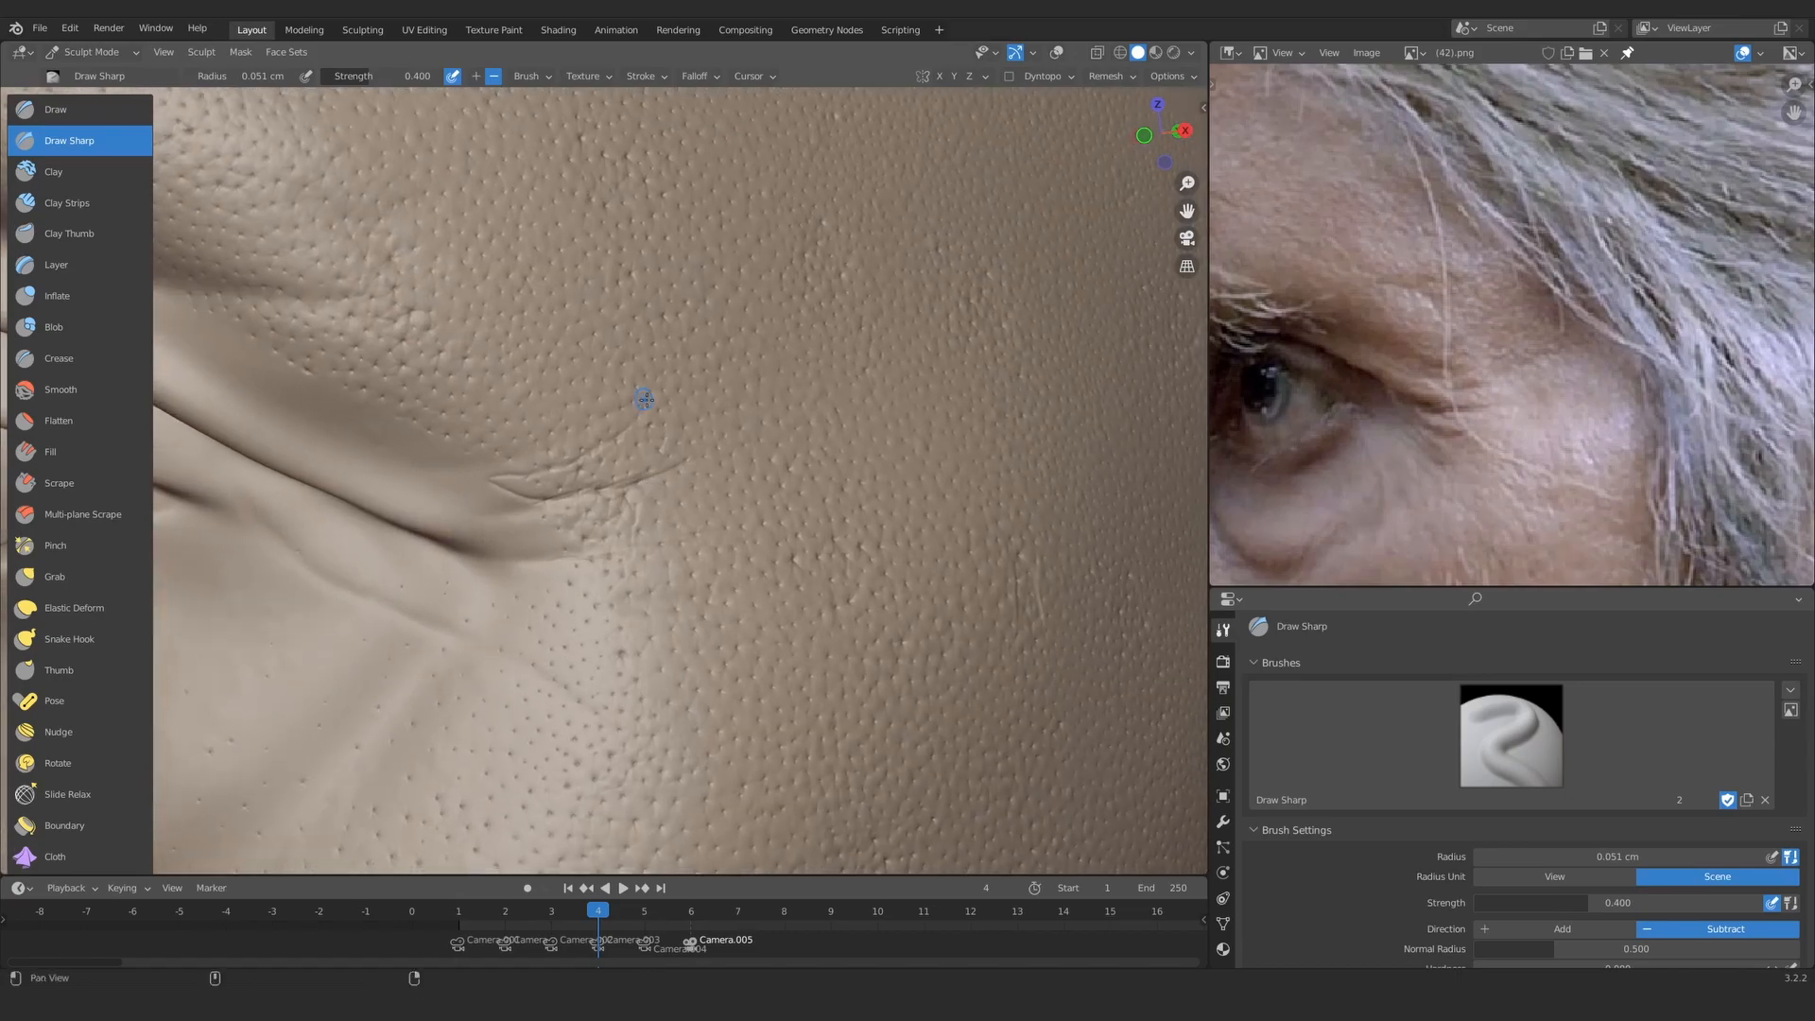
pyautogui.moveTo(751, 466)
pyautogui.mouseDown()
pyautogui.moveTo(670, 485)
pyautogui.moveTo(744, 473)
pyautogui.mouseUp()
# Step: Set the Multires modifier's sculpt level to 3
pyautogui.moveTo(728, 472)
pyautogui.keyDown('ctrl'); pyautogui.mouseDown(button='middle')
pyautogui.moveTo(742, 605)
pyautogui.moveTo(761, 430)
pyautogui.mouseUp(button='middle'); pyautogui.keyUp('ctrl')
pyautogui.keyDown('shift'); pyautogui.moveTo(908, 558); pyautogui.dragTo(650, 480, button='middle'); pyautogui.keyUp('shift')
pyautogui.keyDown('ctrl'); pyautogui.moveTo(949, 499); pyautogui.dragTo(957, 535, button='middle'); pyautogui.keyUp('ctrl')
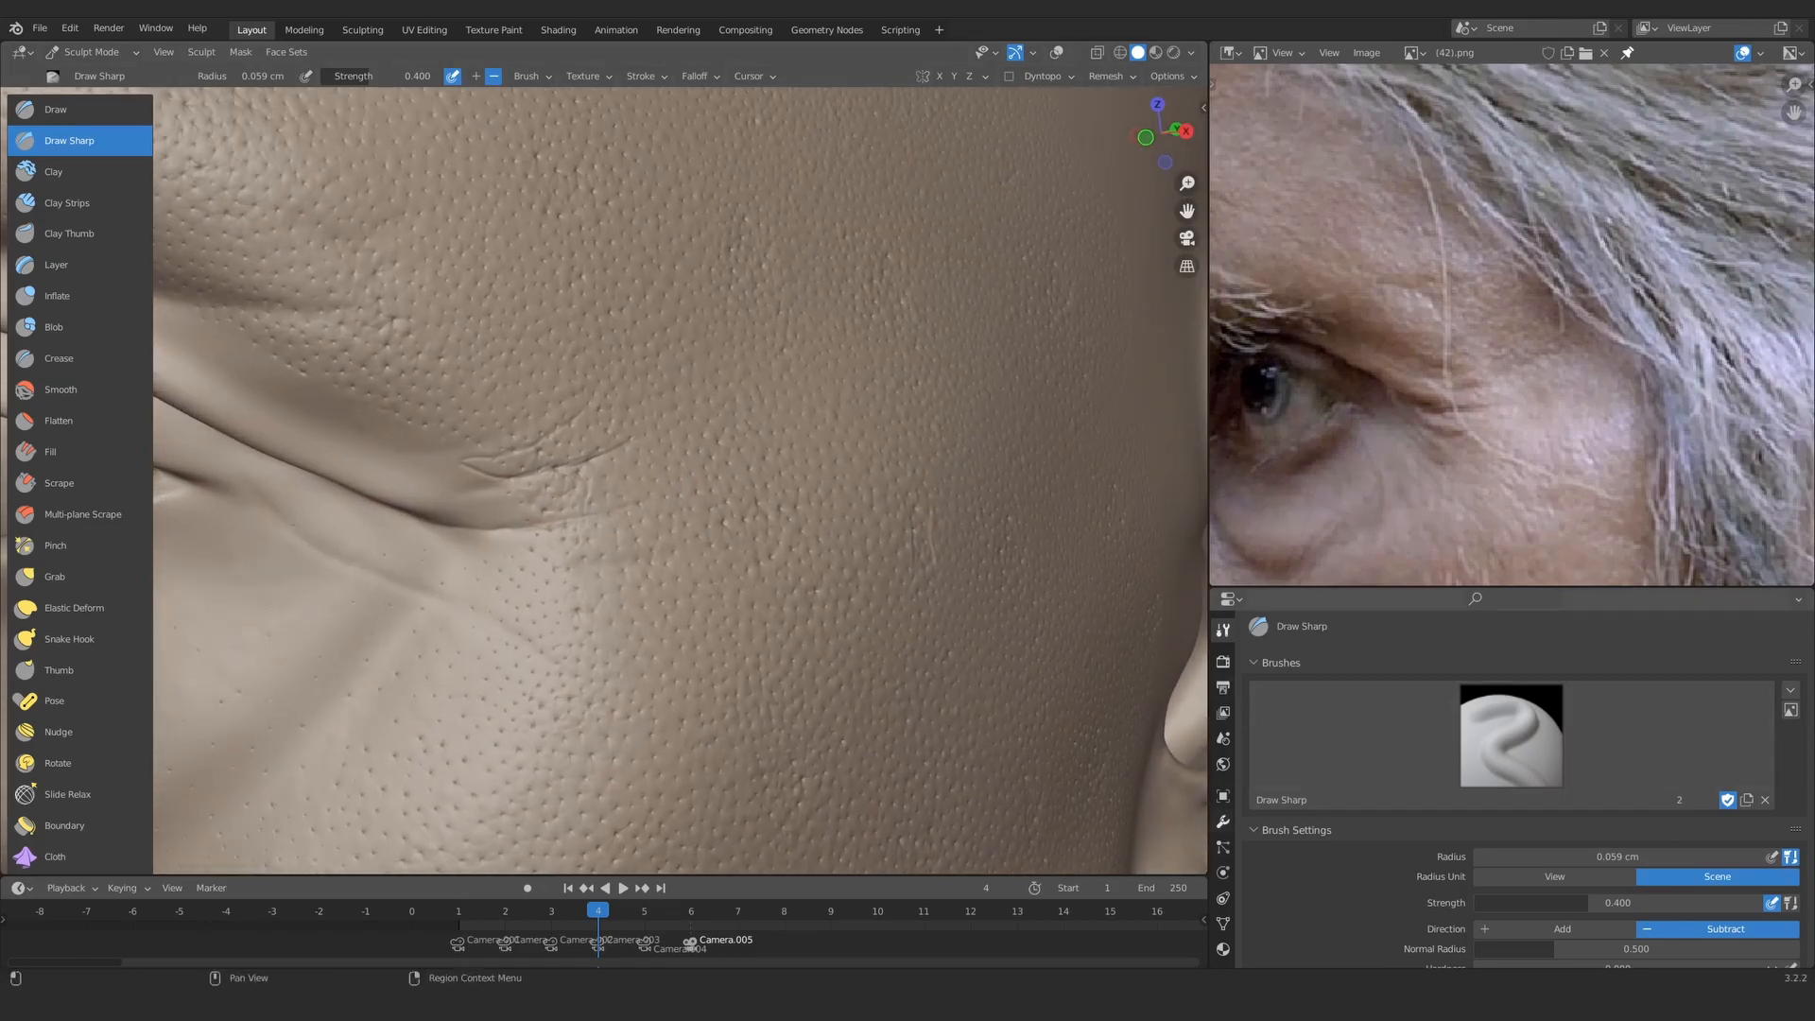
pyautogui.click(1222, 821)
pyautogui.doubleClick(1625, 734)
pyautogui.write('3')
pyautogui.press('Return')
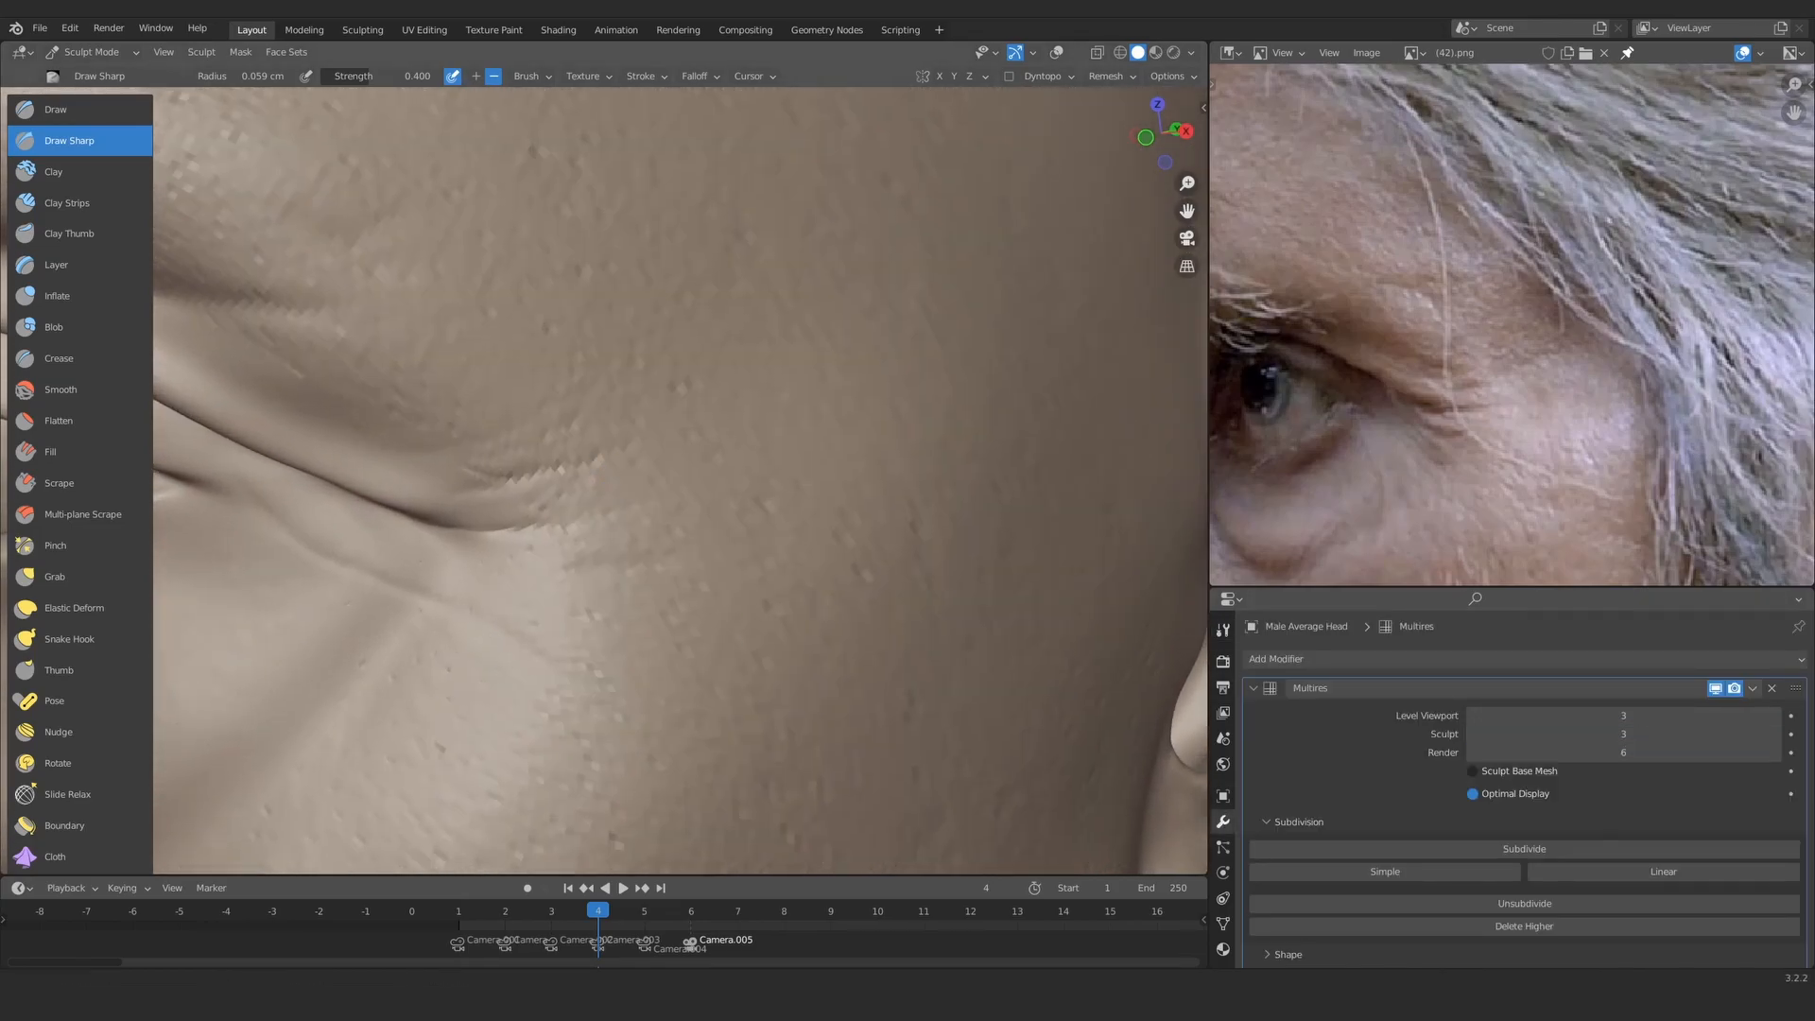
# Step: Switch to the Clay Strips brush
pyautogui.click(80, 204)
pyautogui.press('f')
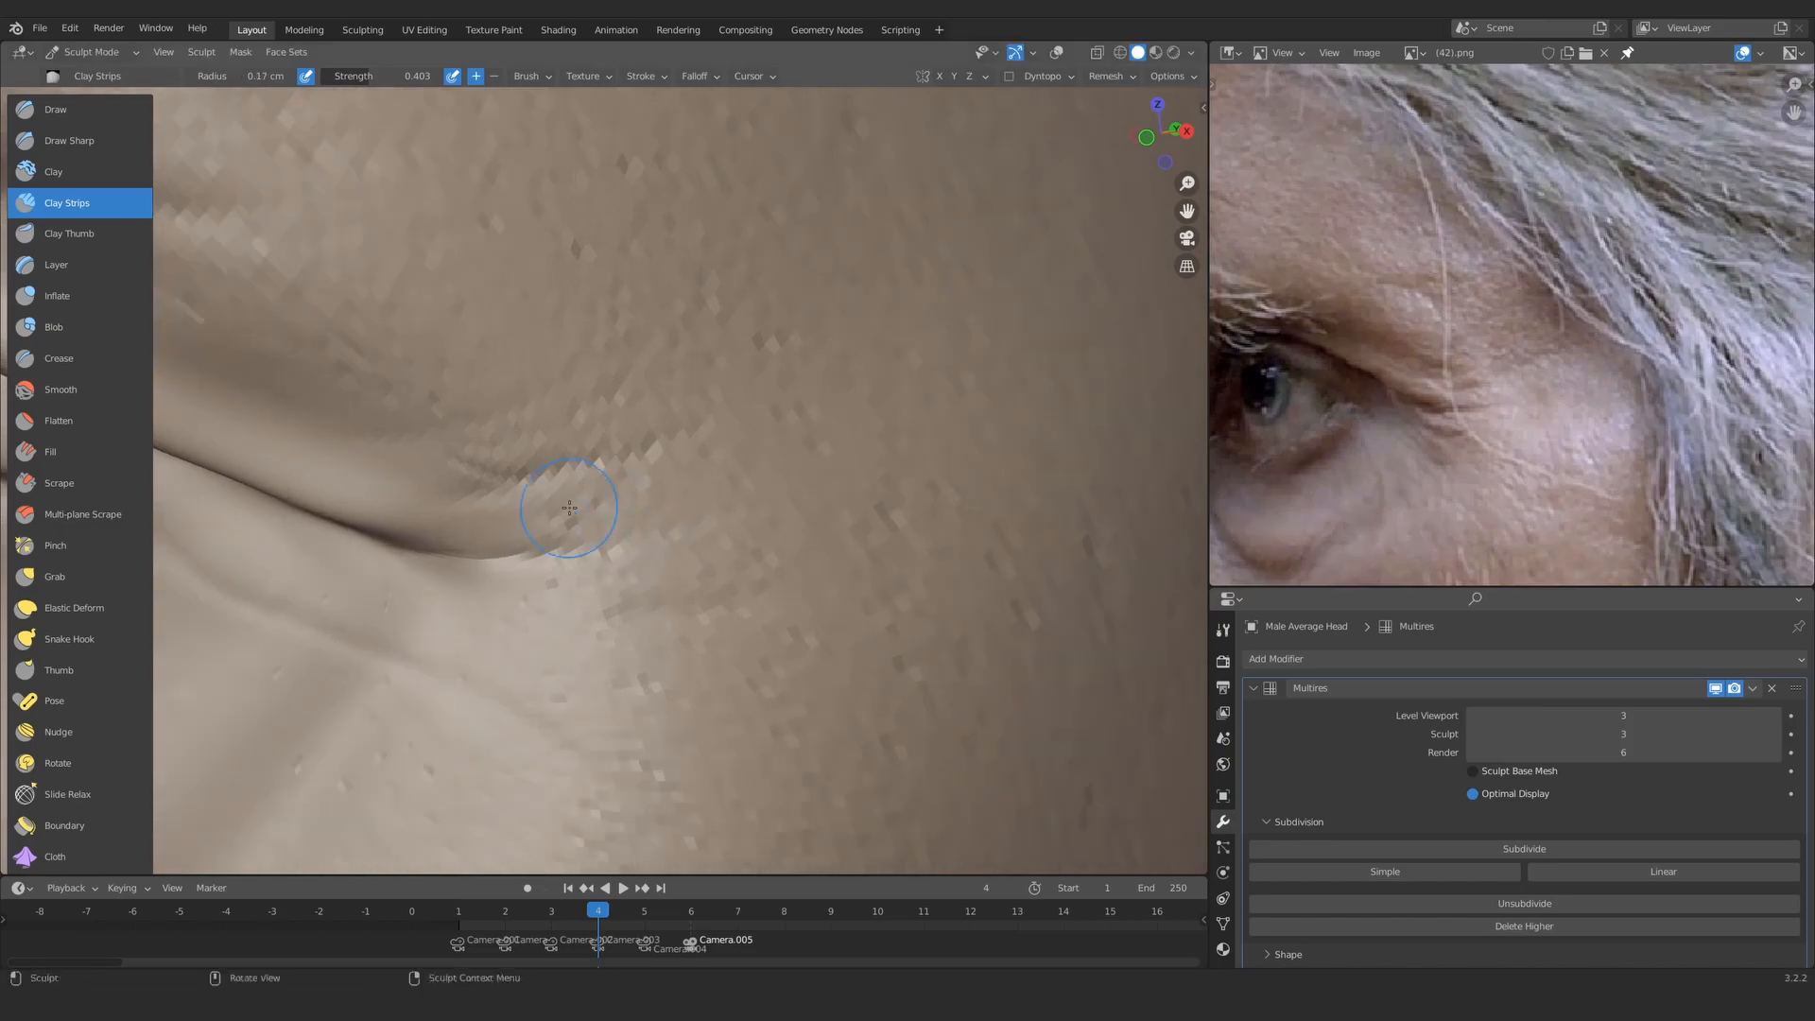
pyautogui.scroll(-3, 662, 453)
pyautogui.click(716, 441)
# Step: Try Clay Strips strokes at a 1.7 cm radius across the side of the bald skull and undo them
pyautogui.scroll(-1, 696, 409)
pyautogui.moveTo(693, 342)
pyautogui.mouseDown()
pyautogui.moveTo(586, 468)
pyautogui.moveTo(685, 568)
pyautogui.moveTo(723, 499)
pyautogui.mouseUp()
pyautogui.moveTo(628, 478); pyautogui.dragTo(599, 367, button='middle')
pyautogui.press('f')
pyautogui.click(627, 357)
pyautogui.scroll(1, 619, 326)
pyautogui.moveTo(615, 316)
pyautogui.mouseDown()
pyautogui.moveTo(633, 255)
pyautogui.moveTo(632, 495)
pyautogui.mouseUp()
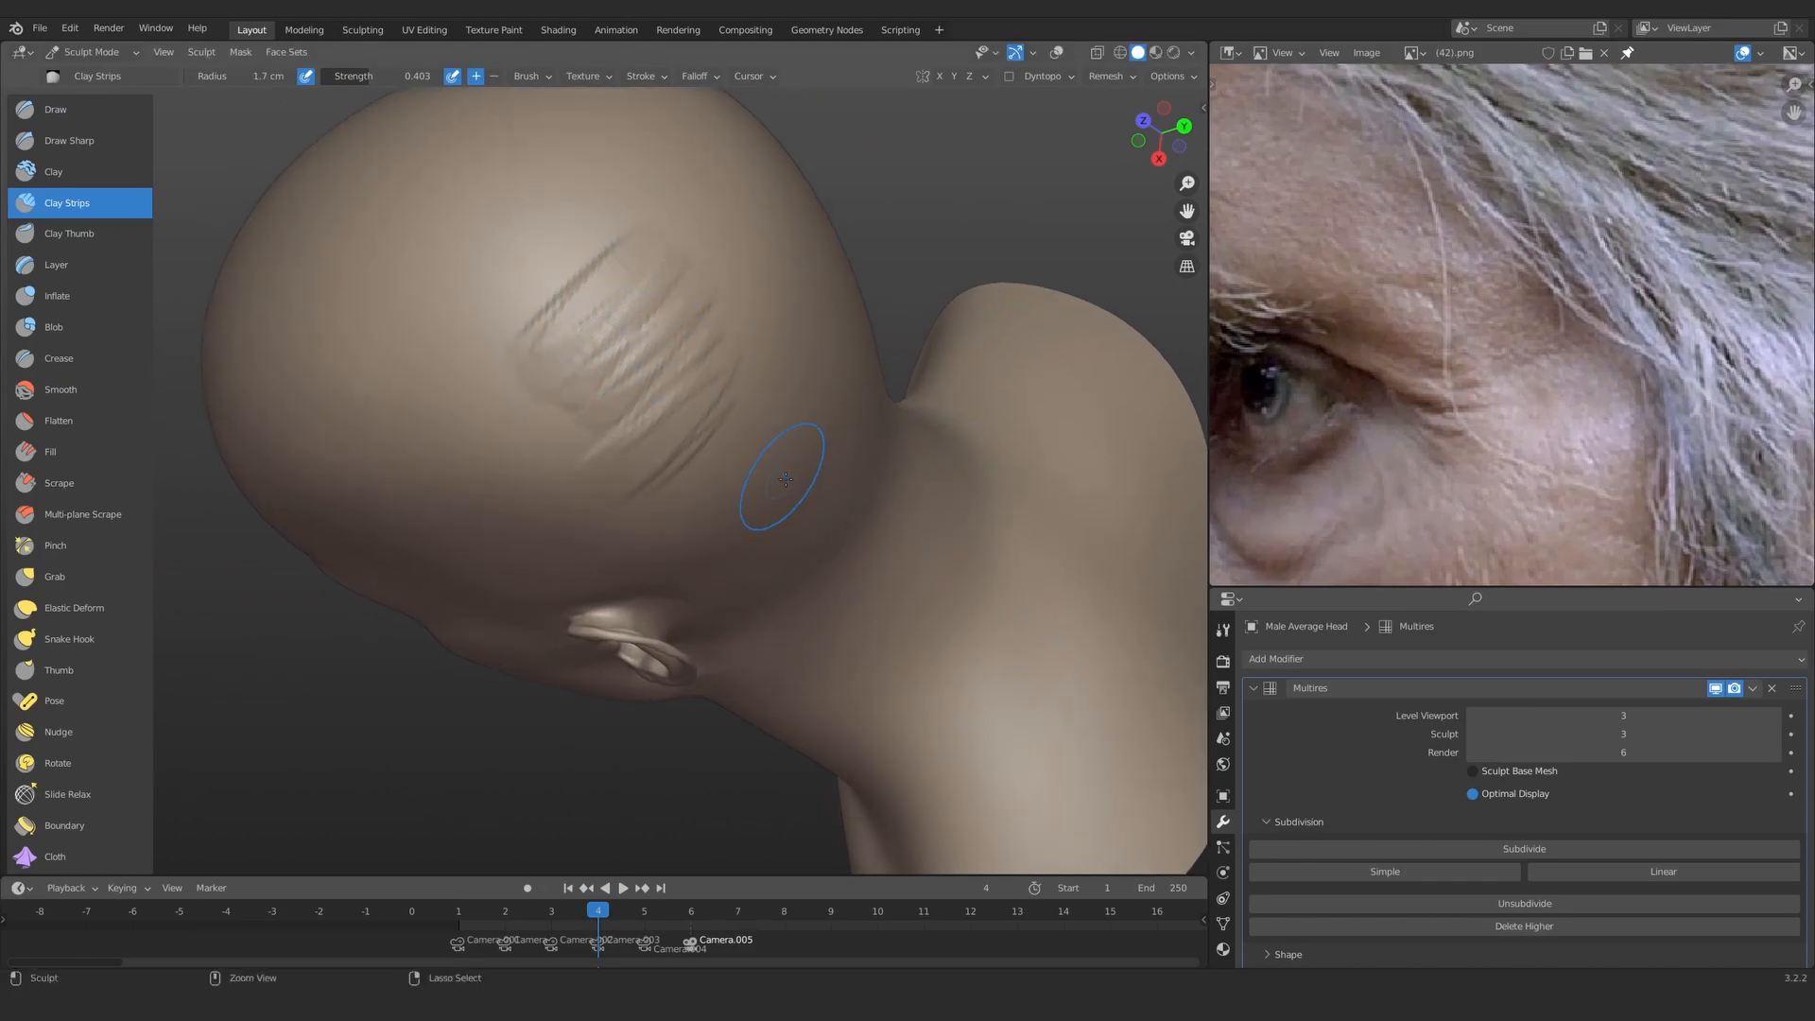
pyautogui.hotkey('ctrl', 'z')
pyautogui.hotkey('ctrl', 'z')
pyautogui.hotkey('ctrl', 'z')
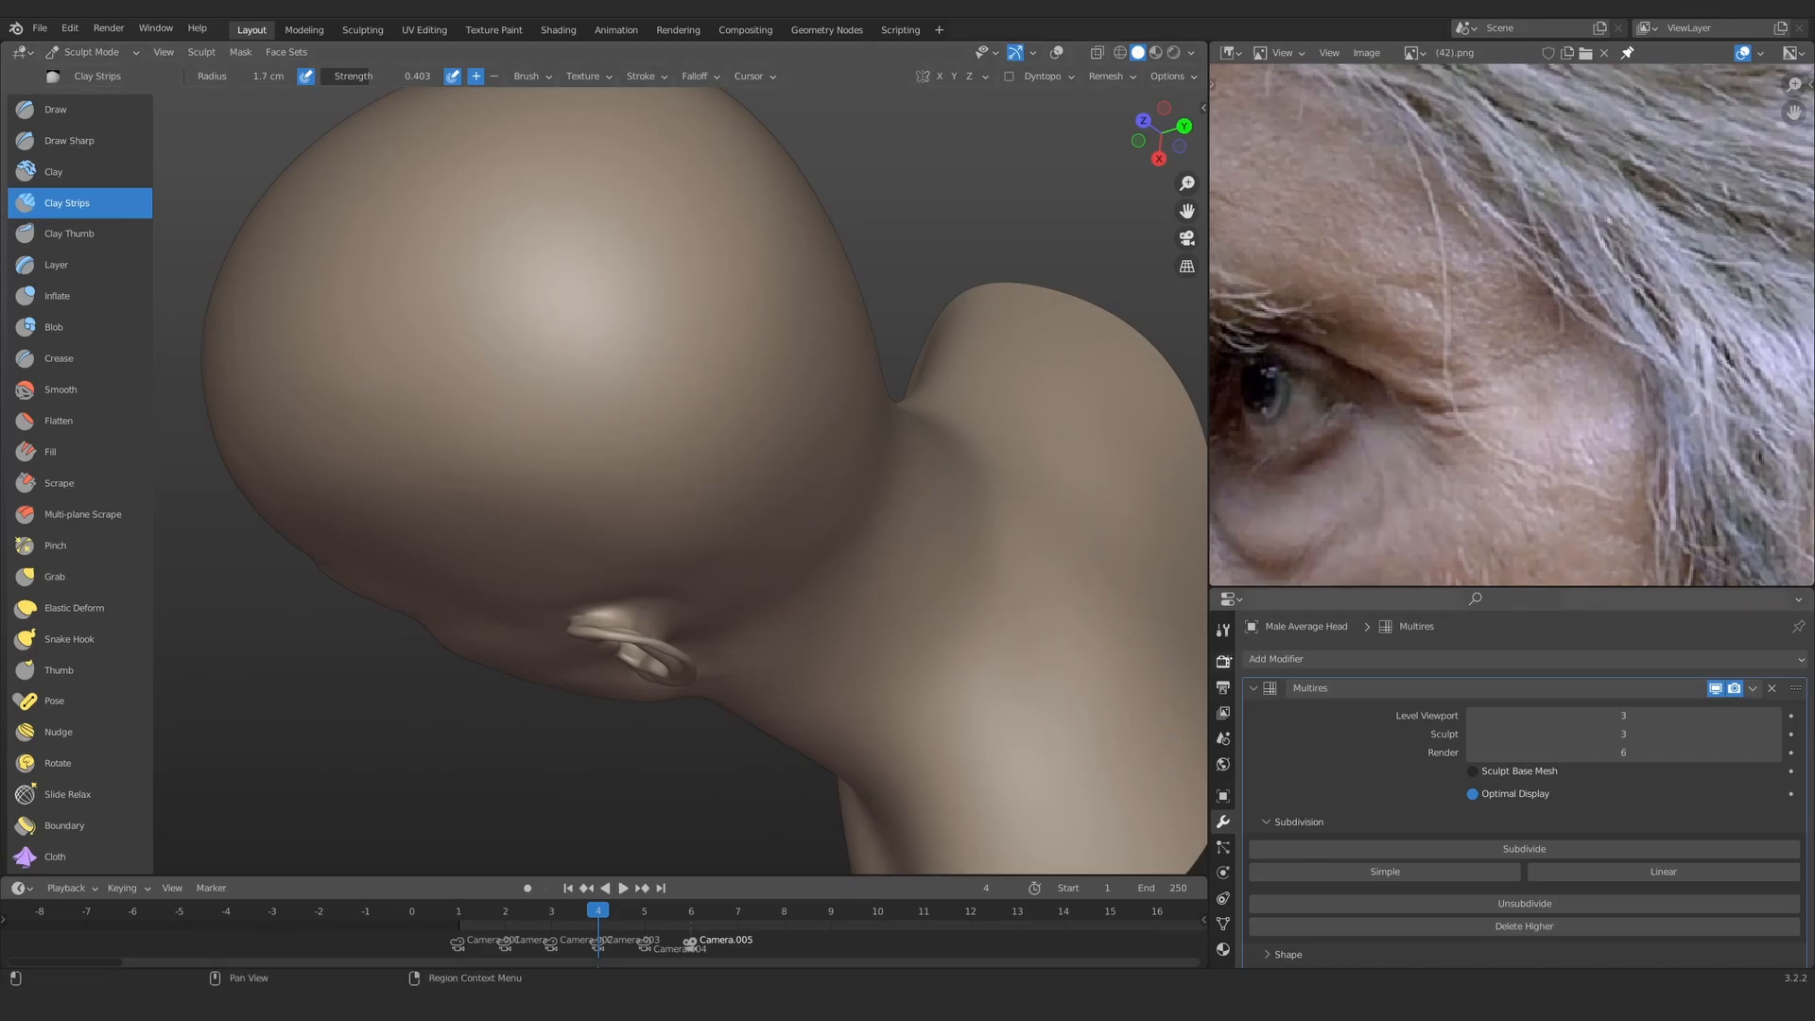
# Step: Set the Clay Strips tip roundness to 0.5 in the brush settings
pyautogui.click(1223, 630)
pyautogui.moveTo(1474, 897)
pyautogui.mouseDown(button='middle')
pyautogui.moveTo(1488, 643)
pyautogui.moveTo(1492, 662)
pyautogui.mouseUp(button='middle')
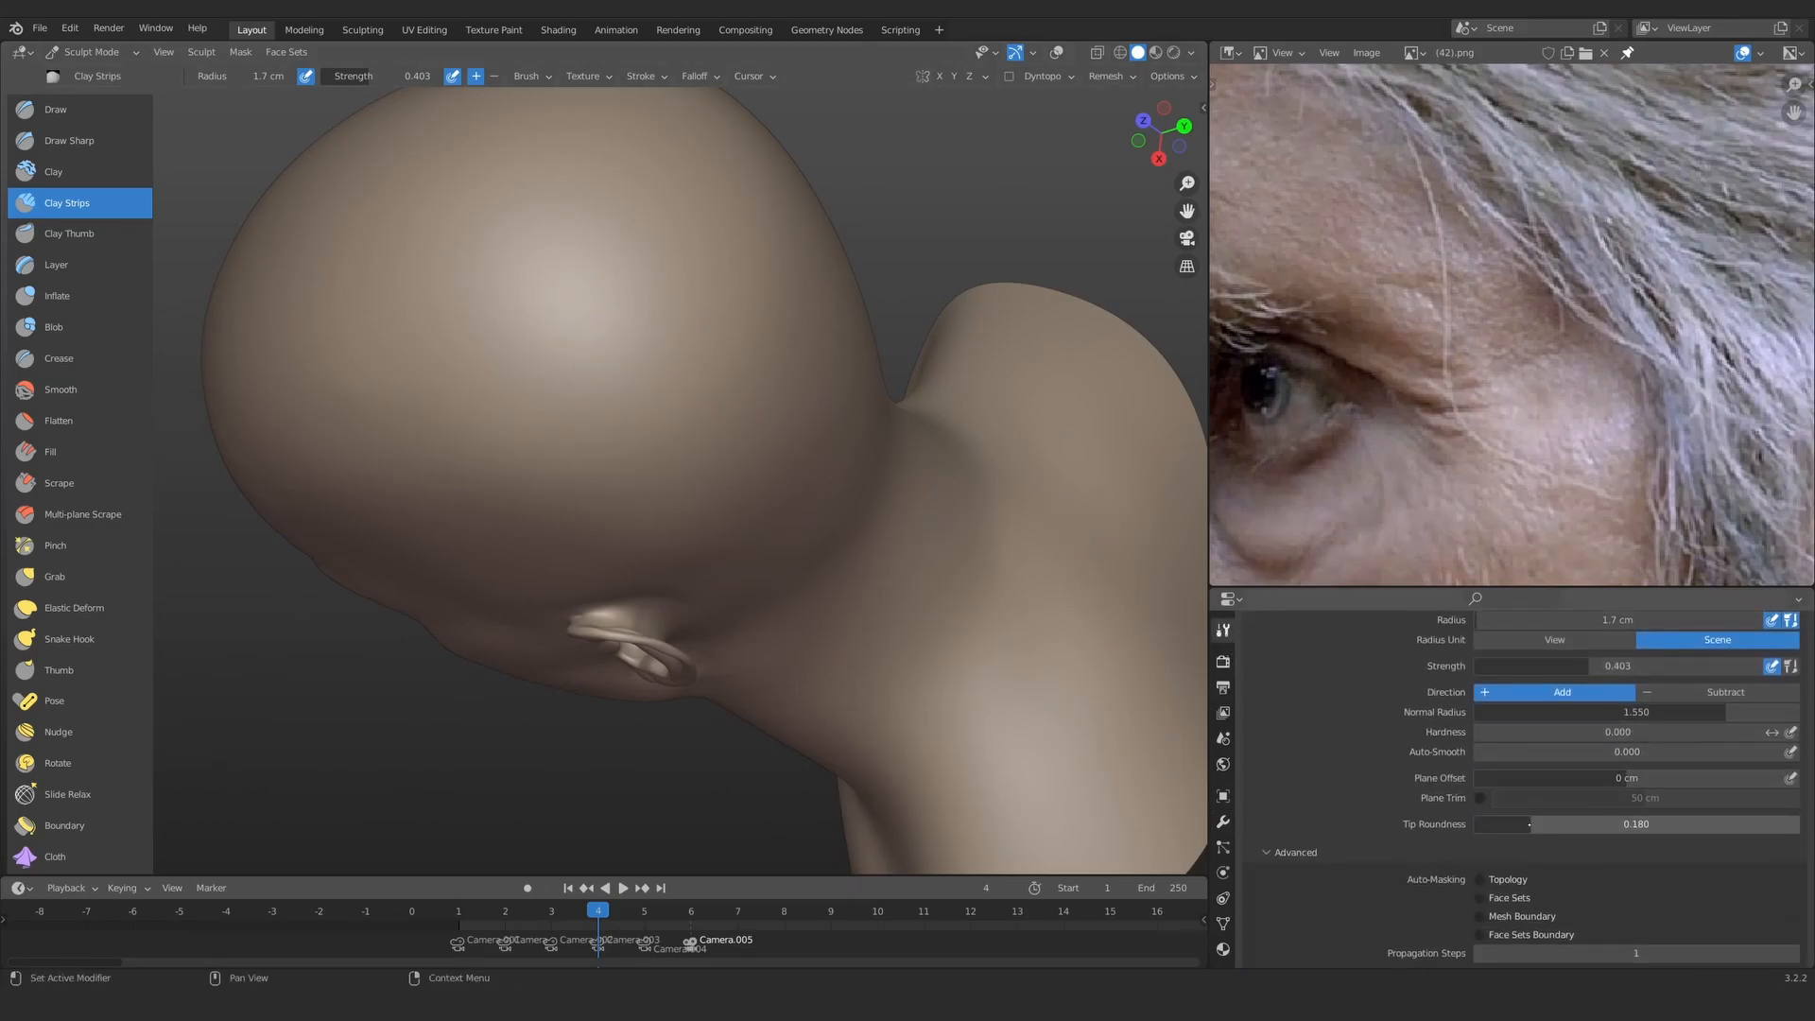
pyautogui.scroll(5, 1529, 826)
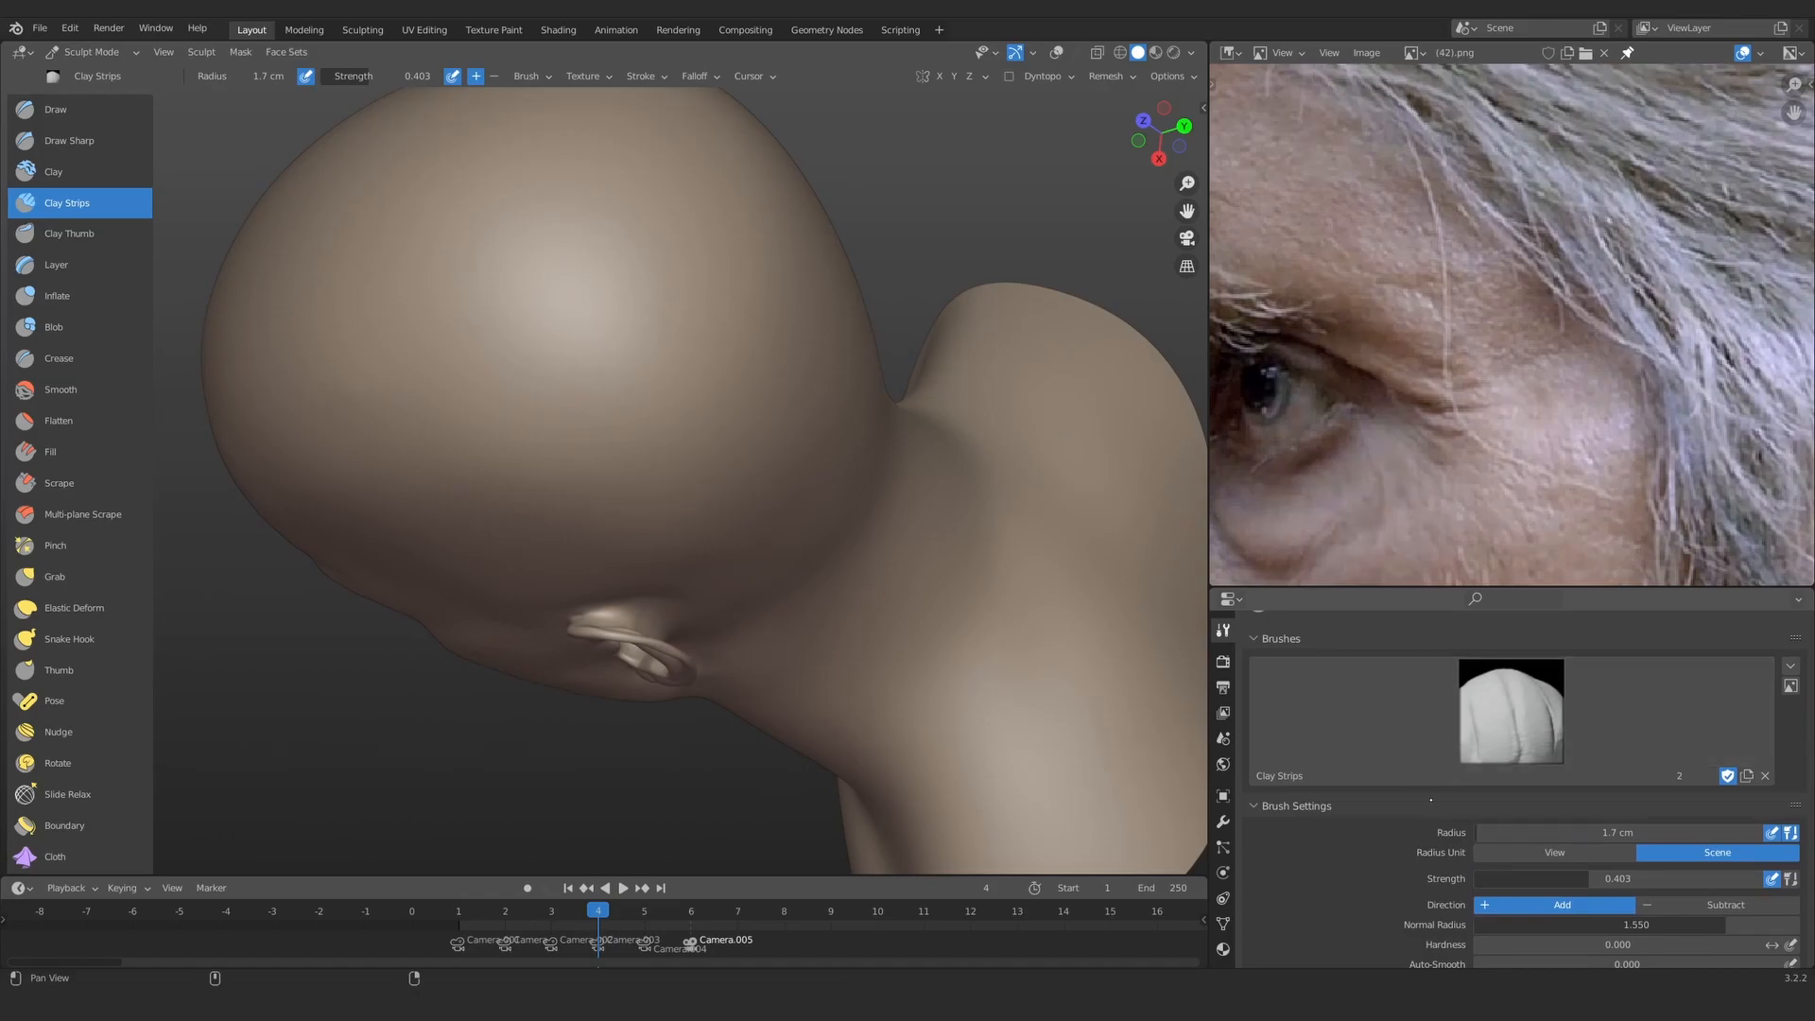
pyautogui.scroll(1, 1399, 799)
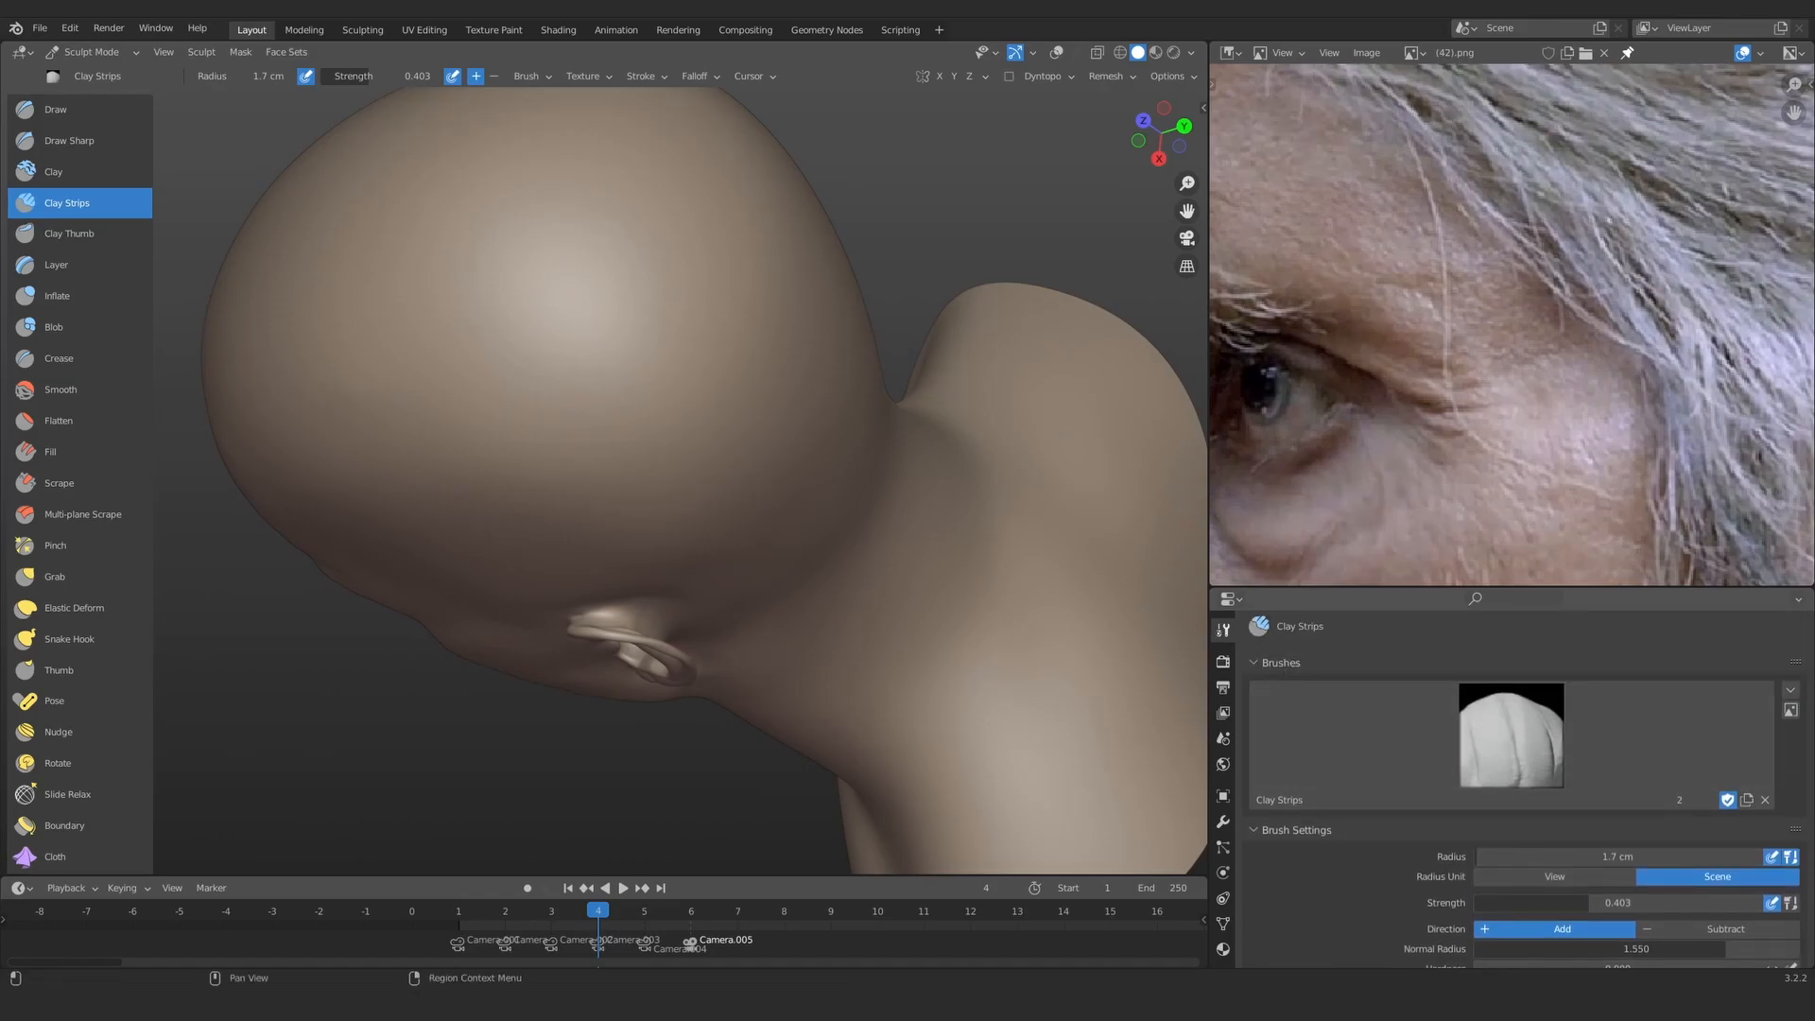
pyautogui.scroll(-6, 1546, 803)
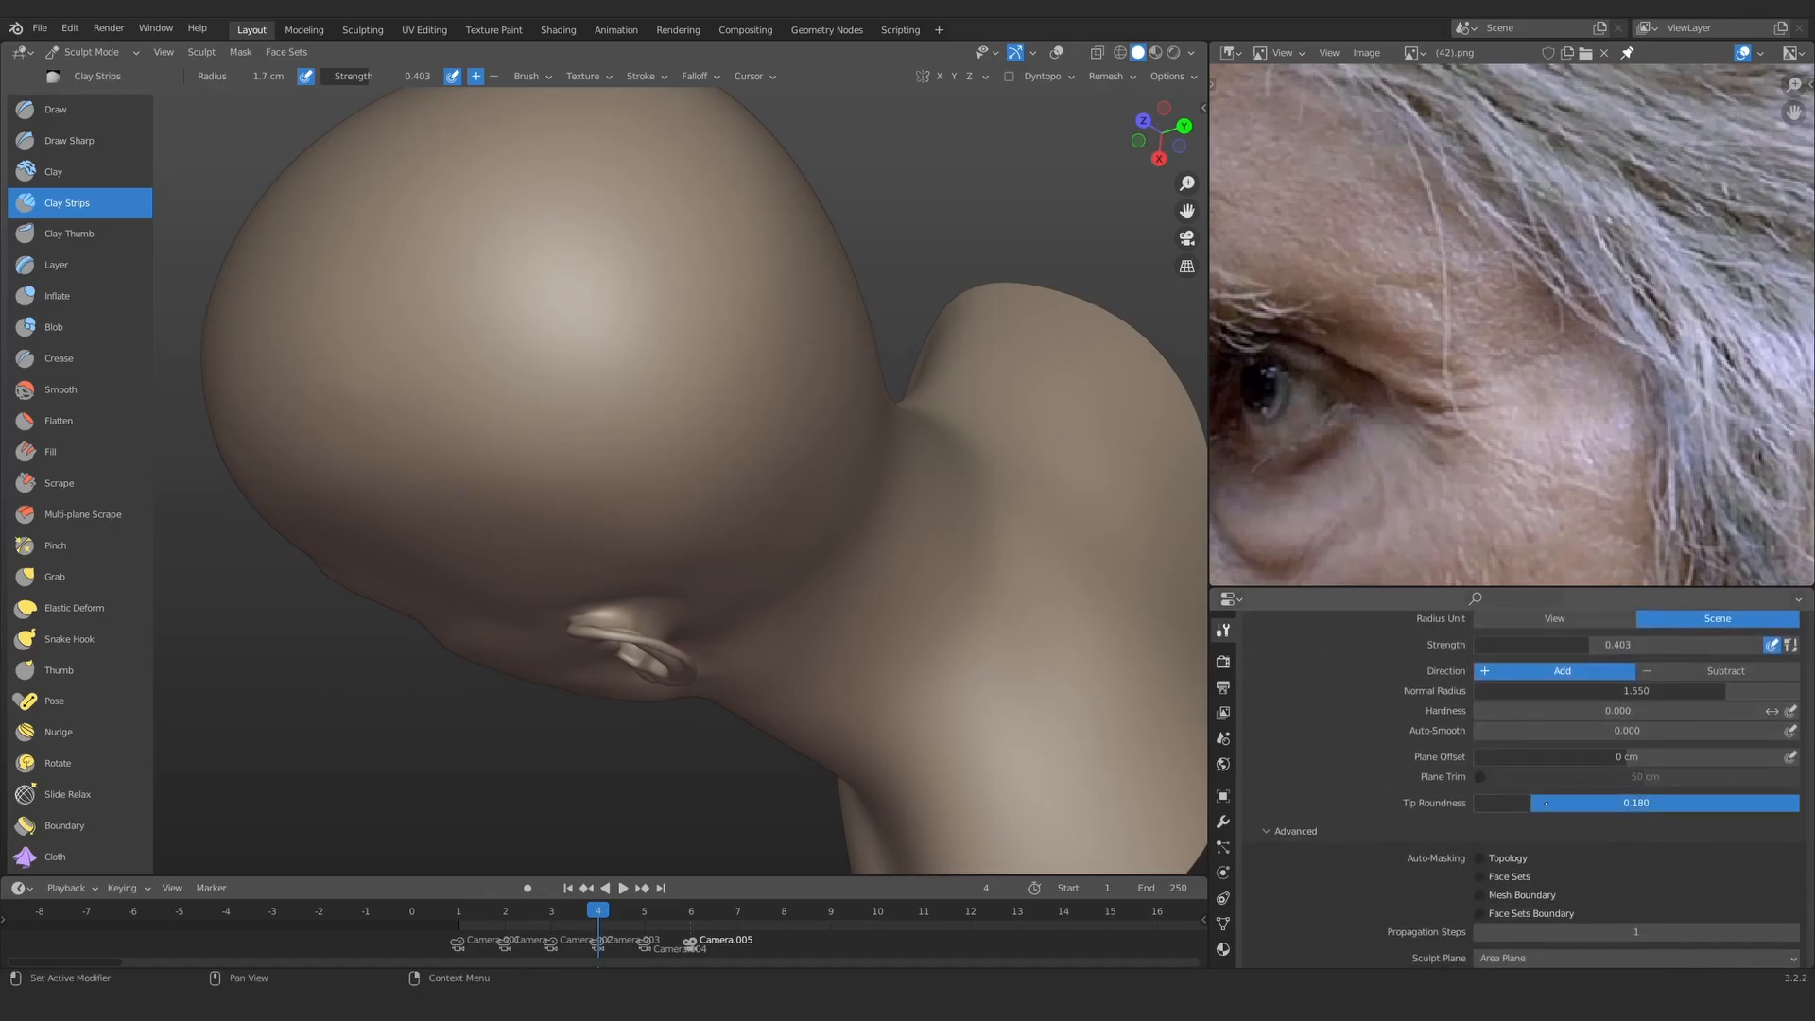
pyautogui.click(1551, 806)
pyautogui.write('.5')
pyautogui.press('Return')
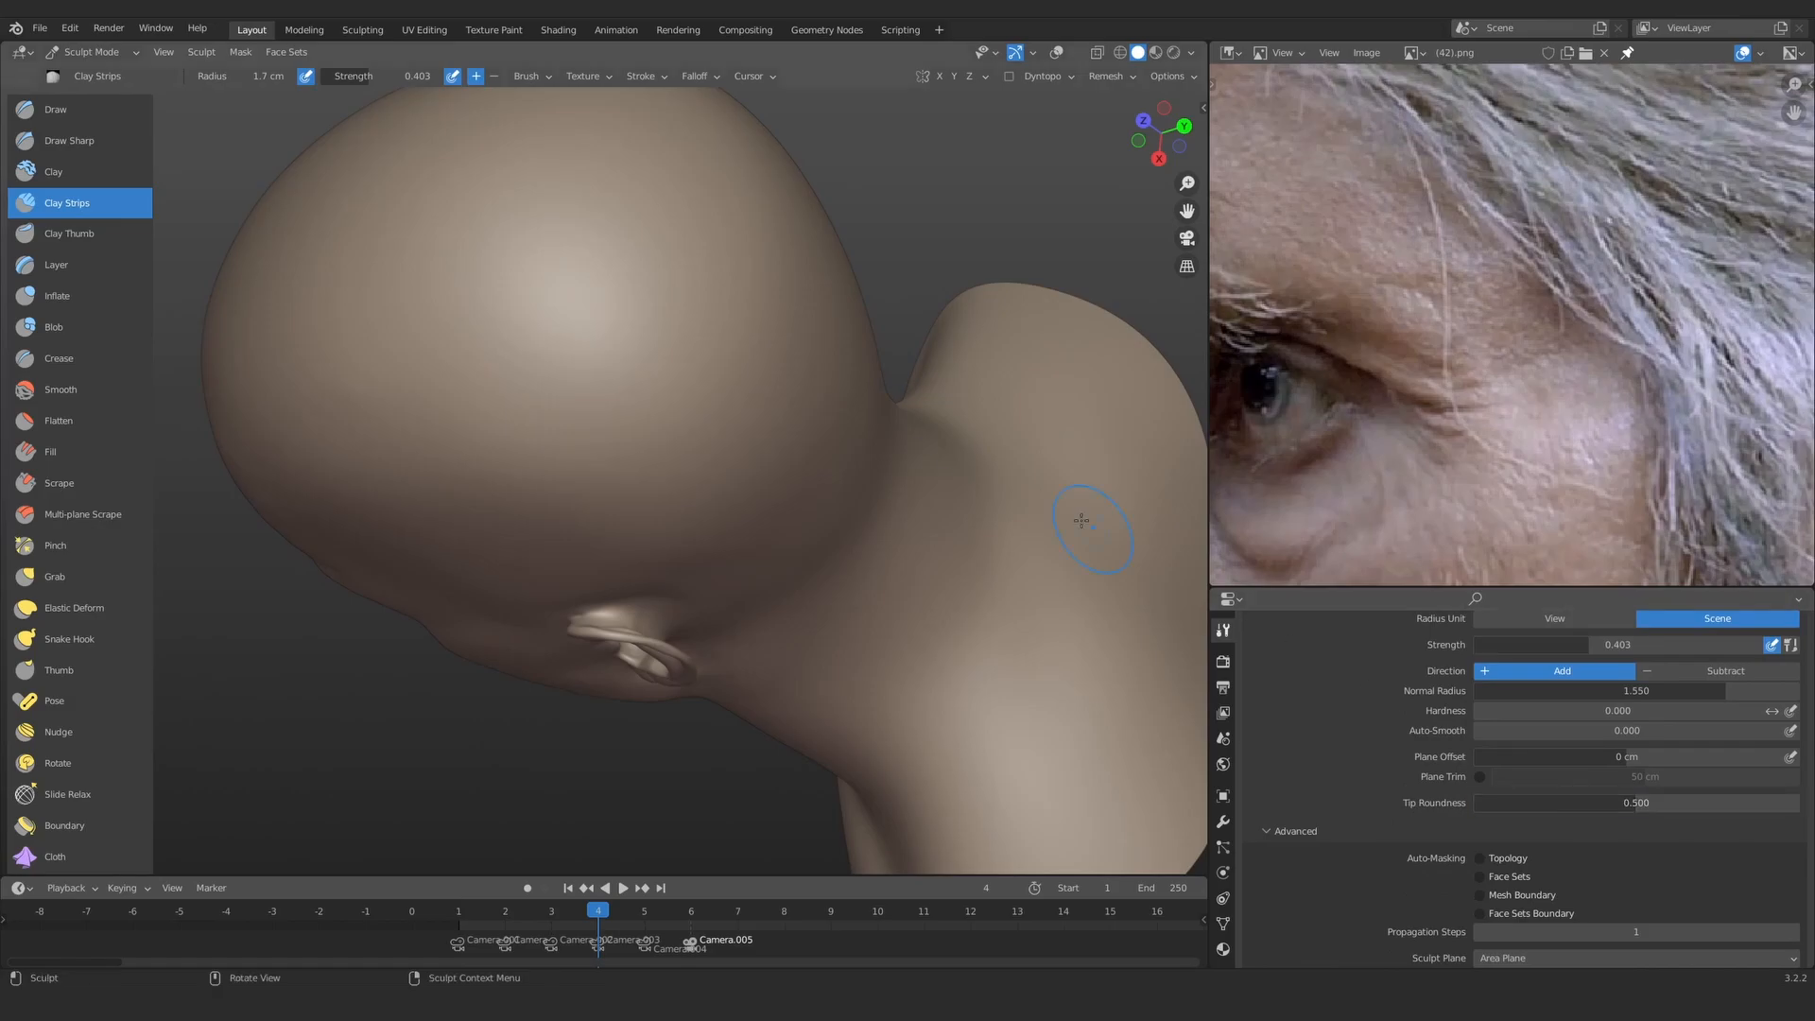
# Step: Try the rounder Clay Strips tip with a few strokes on the skull and undo them
pyautogui.moveTo(645, 352); pyautogui.dragTo(624, 393, button='middle')
pyautogui.moveTo(622, 385)
pyautogui.mouseDown()
pyautogui.moveTo(607, 347)
pyautogui.moveTo(669, 439)
pyautogui.mouseUp()
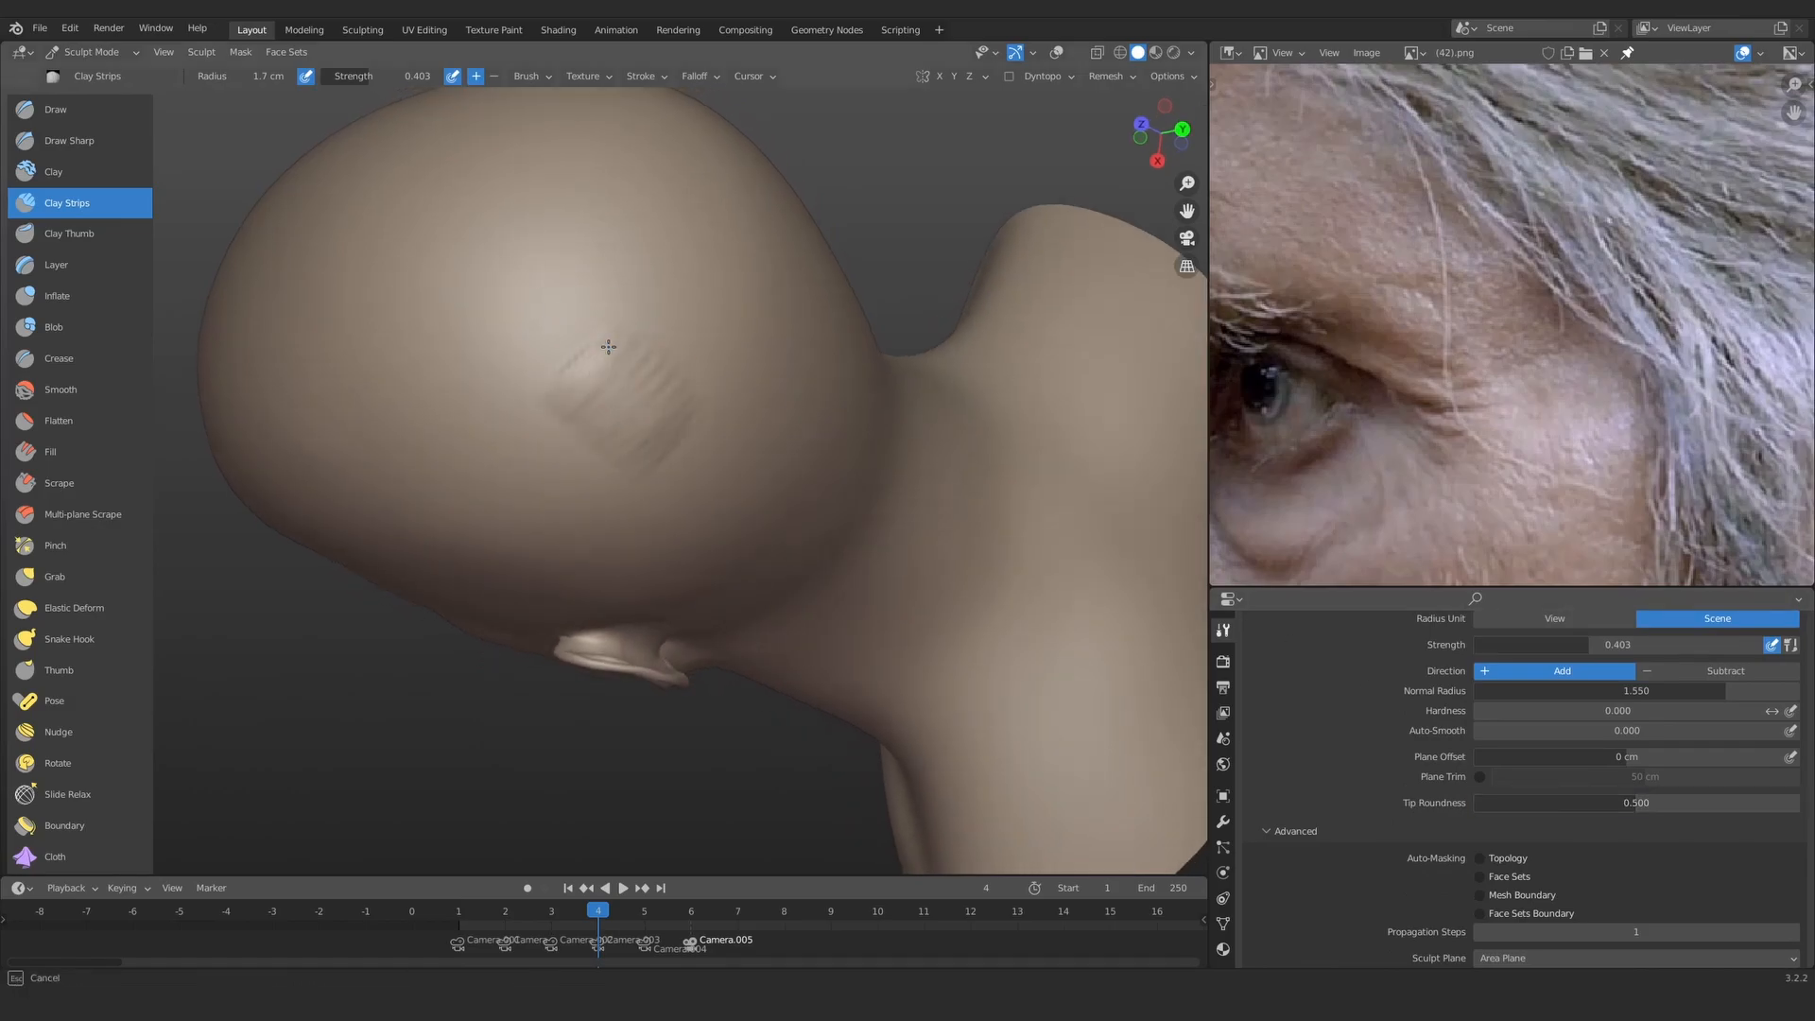
pyautogui.moveTo(608, 347); pyautogui.dragTo(628, 405)
pyautogui.hotkey('ctrl', 'z')
# Step: Set the Clay Strips tip roundness to 0.8
pyautogui.click(1661, 806)
pyautogui.write('.8')
pyautogui.press('Return')
# Step: Enlarge the brush radius to 2.3 cm, try several Clay Strips strokes on the skull and undo them
pyautogui.press('f')
pyautogui.click(685, 453)
pyautogui.moveTo(561, 311); pyautogui.dragTo(604, 406)
pyautogui.moveTo(560, 311); pyautogui.dragTo(599, 377)
pyautogui.keyDown('ctrl'); pyautogui.moveTo(599, 377); pyautogui.dragTo(628, 292, button='middle'); pyautogui.keyUp('ctrl')
pyautogui.moveTo(628, 292)
pyautogui.mouseDown()
pyautogui.moveTo(664, 292)
pyautogui.moveTo(653, 308)
pyautogui.mouseUp()
pyautogui.moveTo(652, 307)
pyautogui.keyDown('ctrl'); pyautogui.mouseDown(button='middle')
pyautogui.moveTo(674, 388)
pyautogui.moveTo(631, 299)
pyautogui.mouseUp(button='middle'); pyautogui.keyUp('ctrl')
pyautogui.moveTo(631, 300); pyautogui.dragTo(654, 354)
pyautogui.hotkey('ctrl', 'z')
# Step: Set the Clay Strips strength to 0.15
pyautogui.click(388, 77)
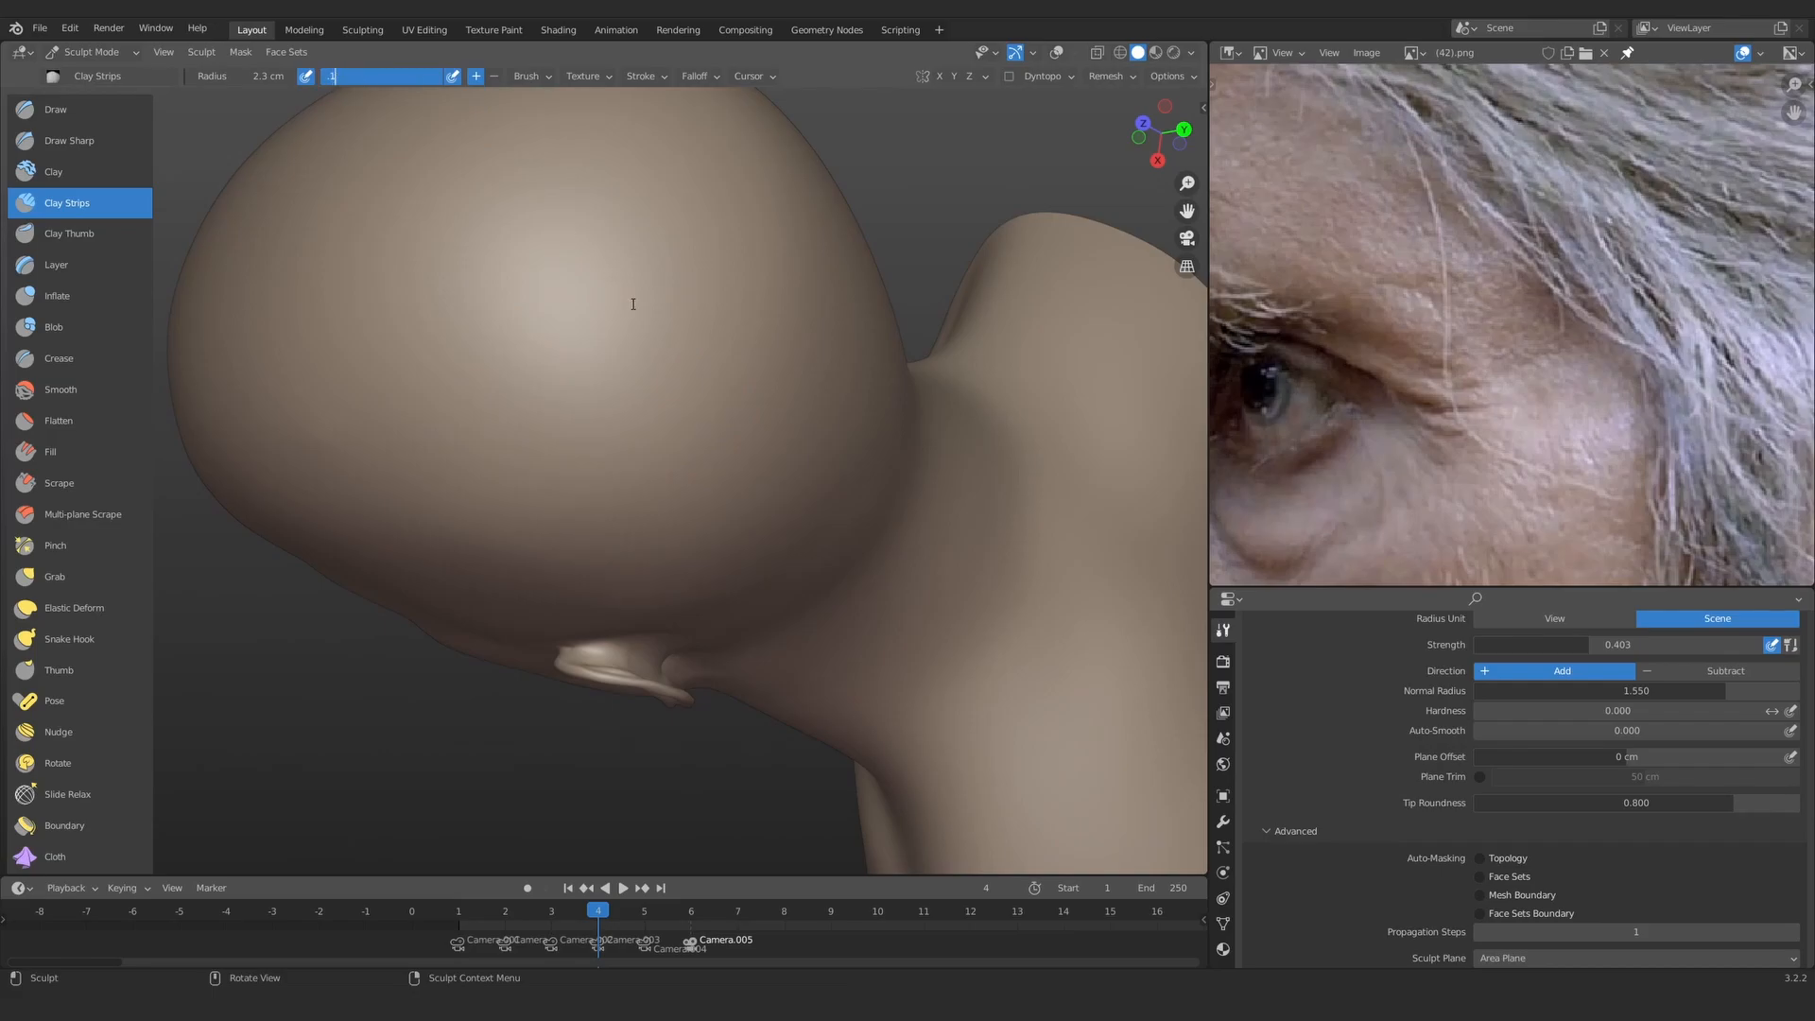
pyautogui.press('Return')
pyautogui.click(415, 77)
pyautogui.write('.15')
pyautogui.press('Return')
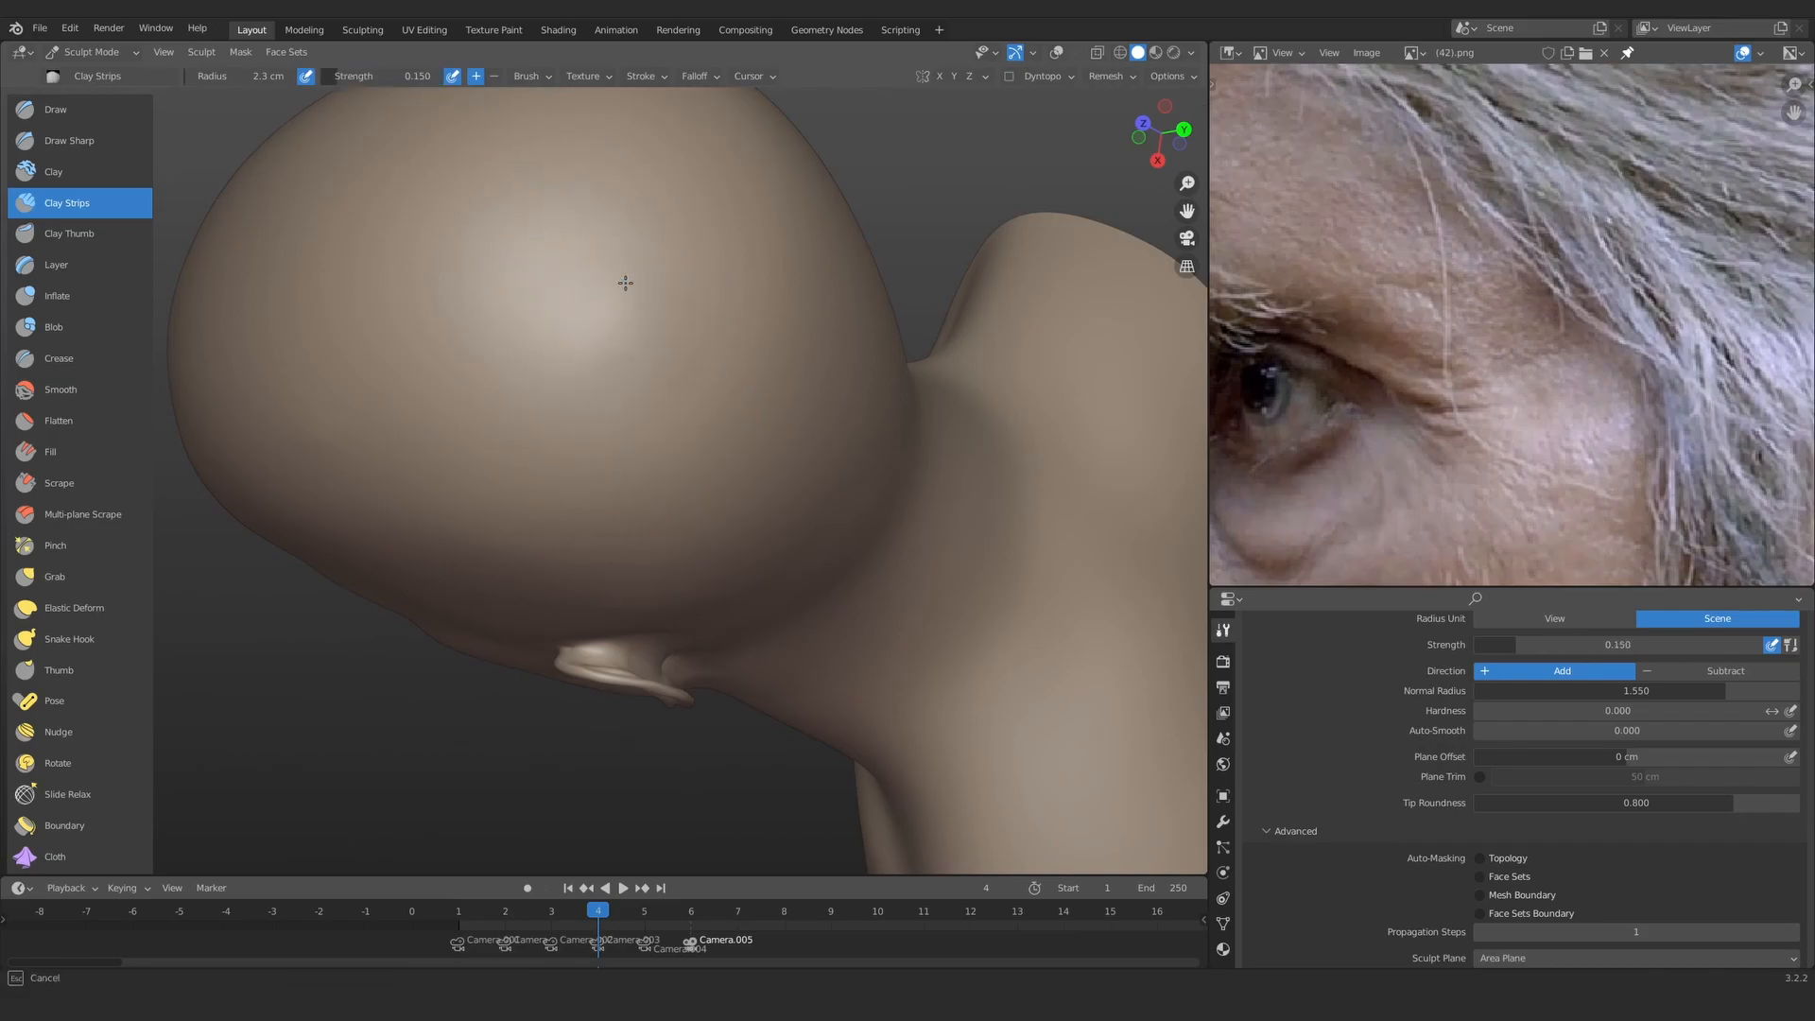
# Step: Set the Clay Strips radius to 0.3 cm for sculpting around the outer corner of the eye
pyautogui.moveTo(624, 283)
pyautogui.mouseDown(button='middle')
pyautogui.moveTo(741, 344)
pyautogui.moveTo(700, 366)
pyautogui.mouseUp(button='middle')
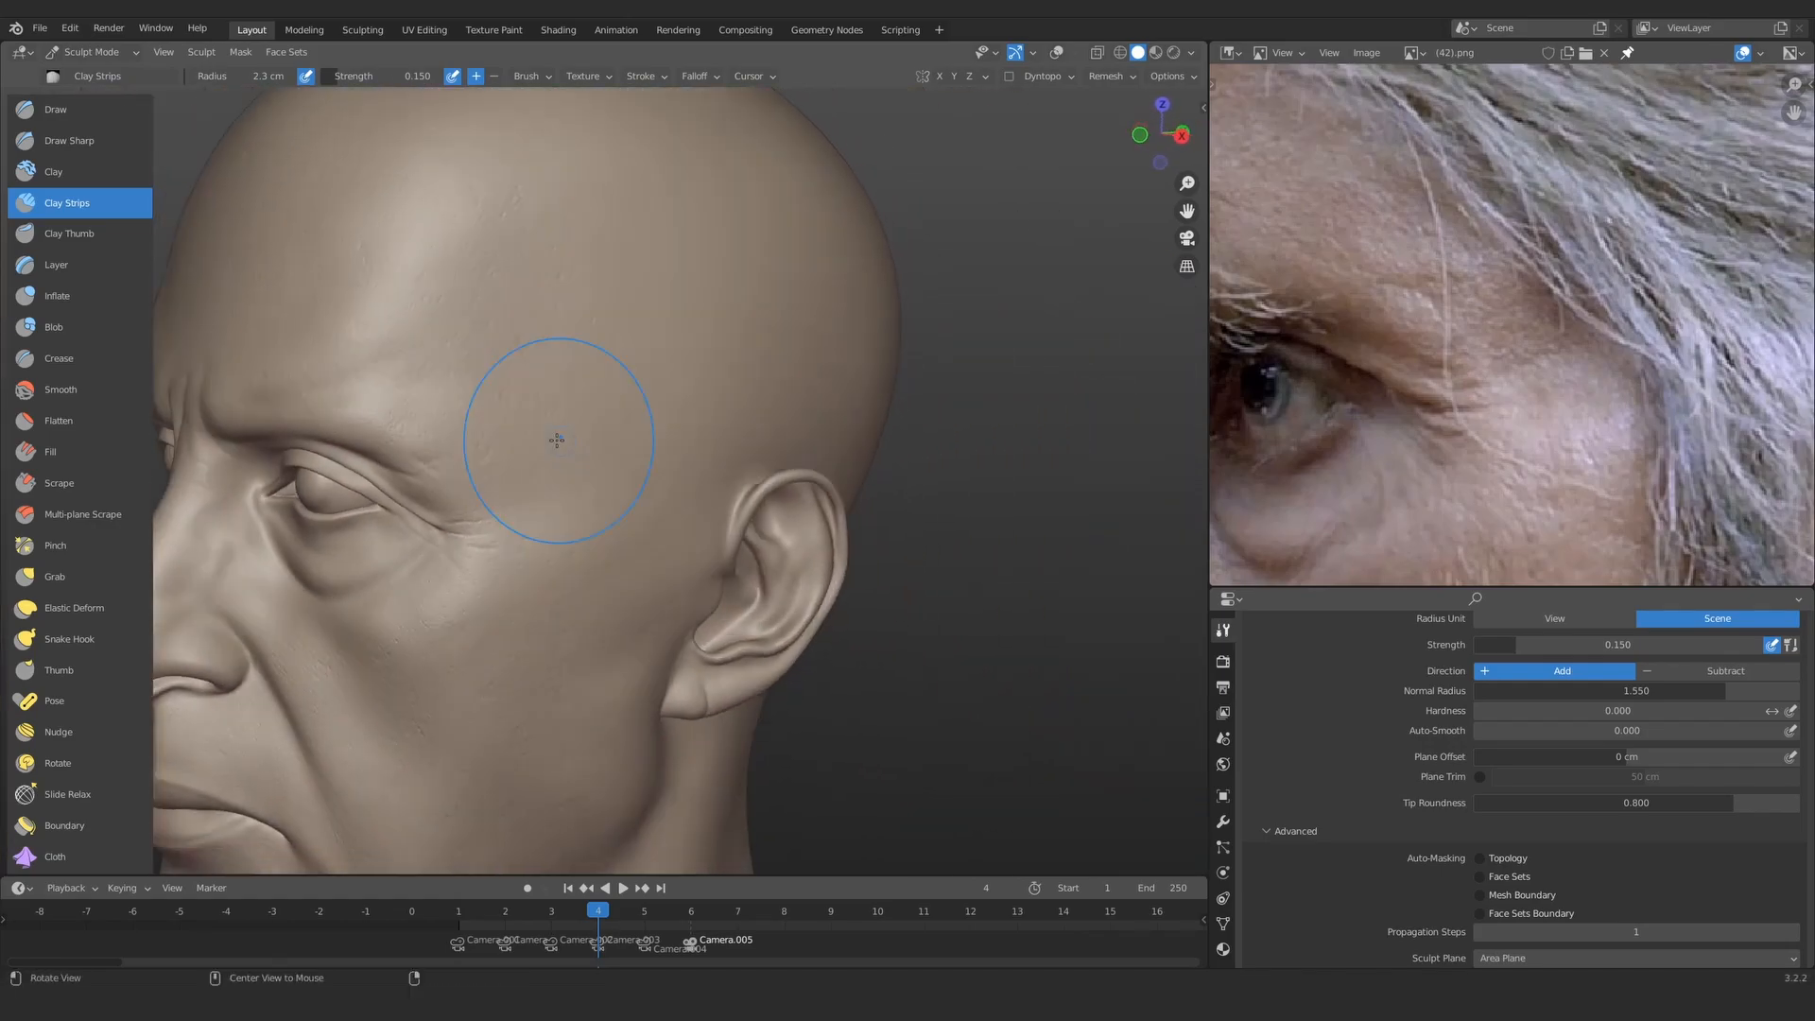
pyautogui.moveTo(555, 434)
pyautogui.mouseDown(button='middle')
pyautogui.moveTo(542, 520)
pyautogui.moveTo(482, 516)
pyautogui.mouseUp(button='middle')
pyautogui.keyDown('shift'); pyautogui.moveTo(983, 463); pyautogui.dragTo(664, 474, button='middle'); pyautogui.keyUp('shift')
pyautogui.scroll(2, 664, 473)
pyautogui.press('f')
pyautogui.click(667, 471)
pyautogui.scroll(-3, 622, 454)
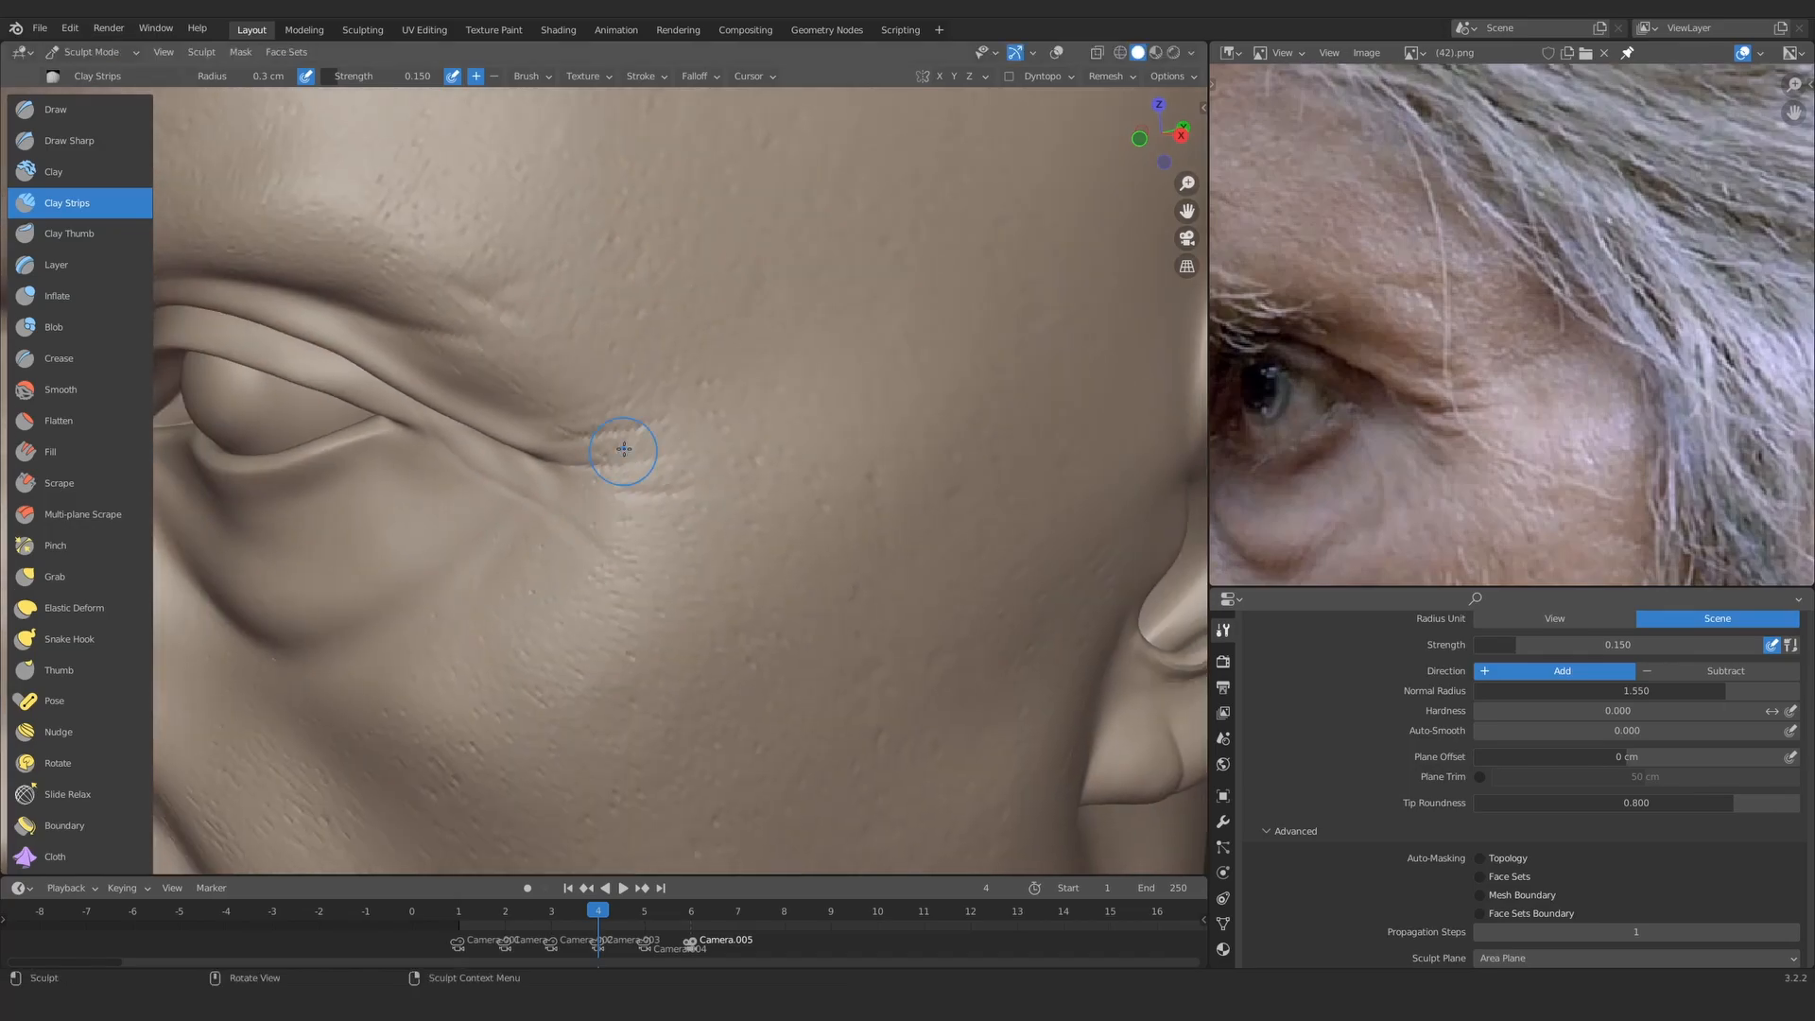
pyautogui.scroll(-5, 665, 535)
pyautogui.moveTo(665, 535); pyautogui.dragTo(668, 470, button='middle')
pyautogui.scroll(6, 668, 470)
# Step: Frame the crow's feet in the reference photo and reduce the Clay Strips radius to 0.14 cm at the matching eye corner
pyautogui.moveTo(1424, 444); pyautogui.dragTo(1517, 369, button='middle')
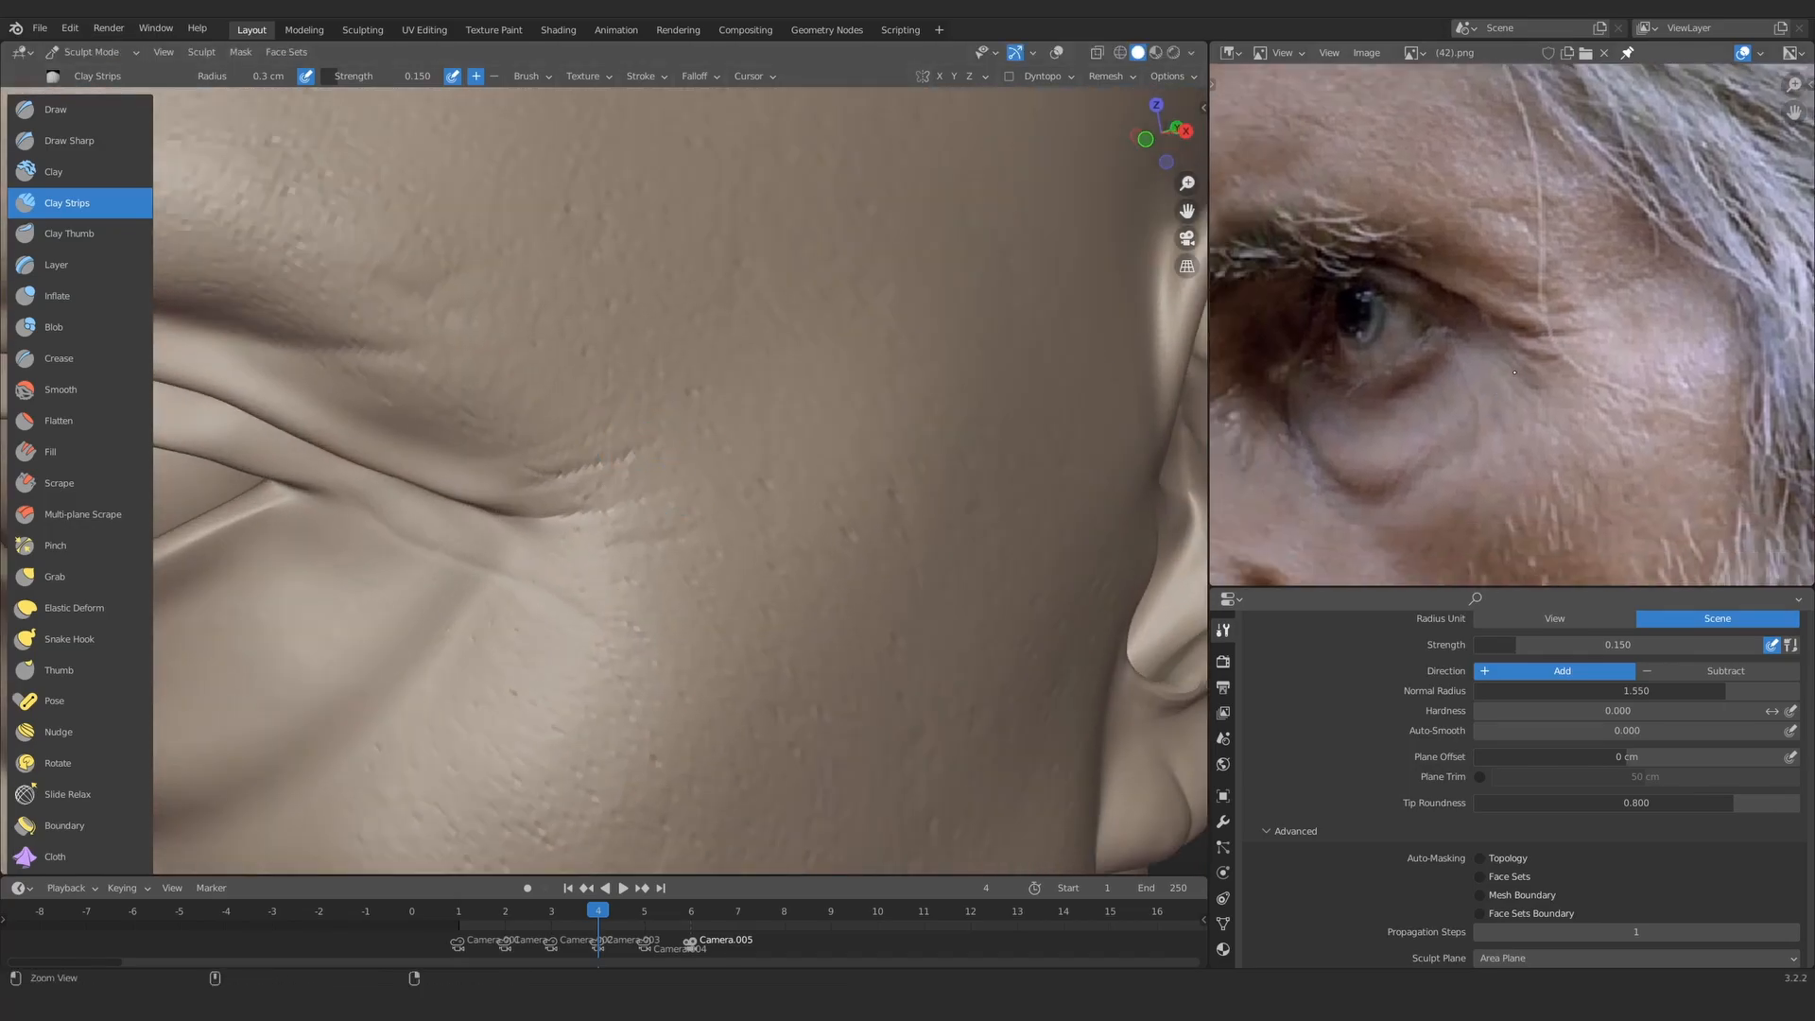
pyautogui.scroll(2, 1518, 369)
pyautogui.scroll(5, 662, 449)
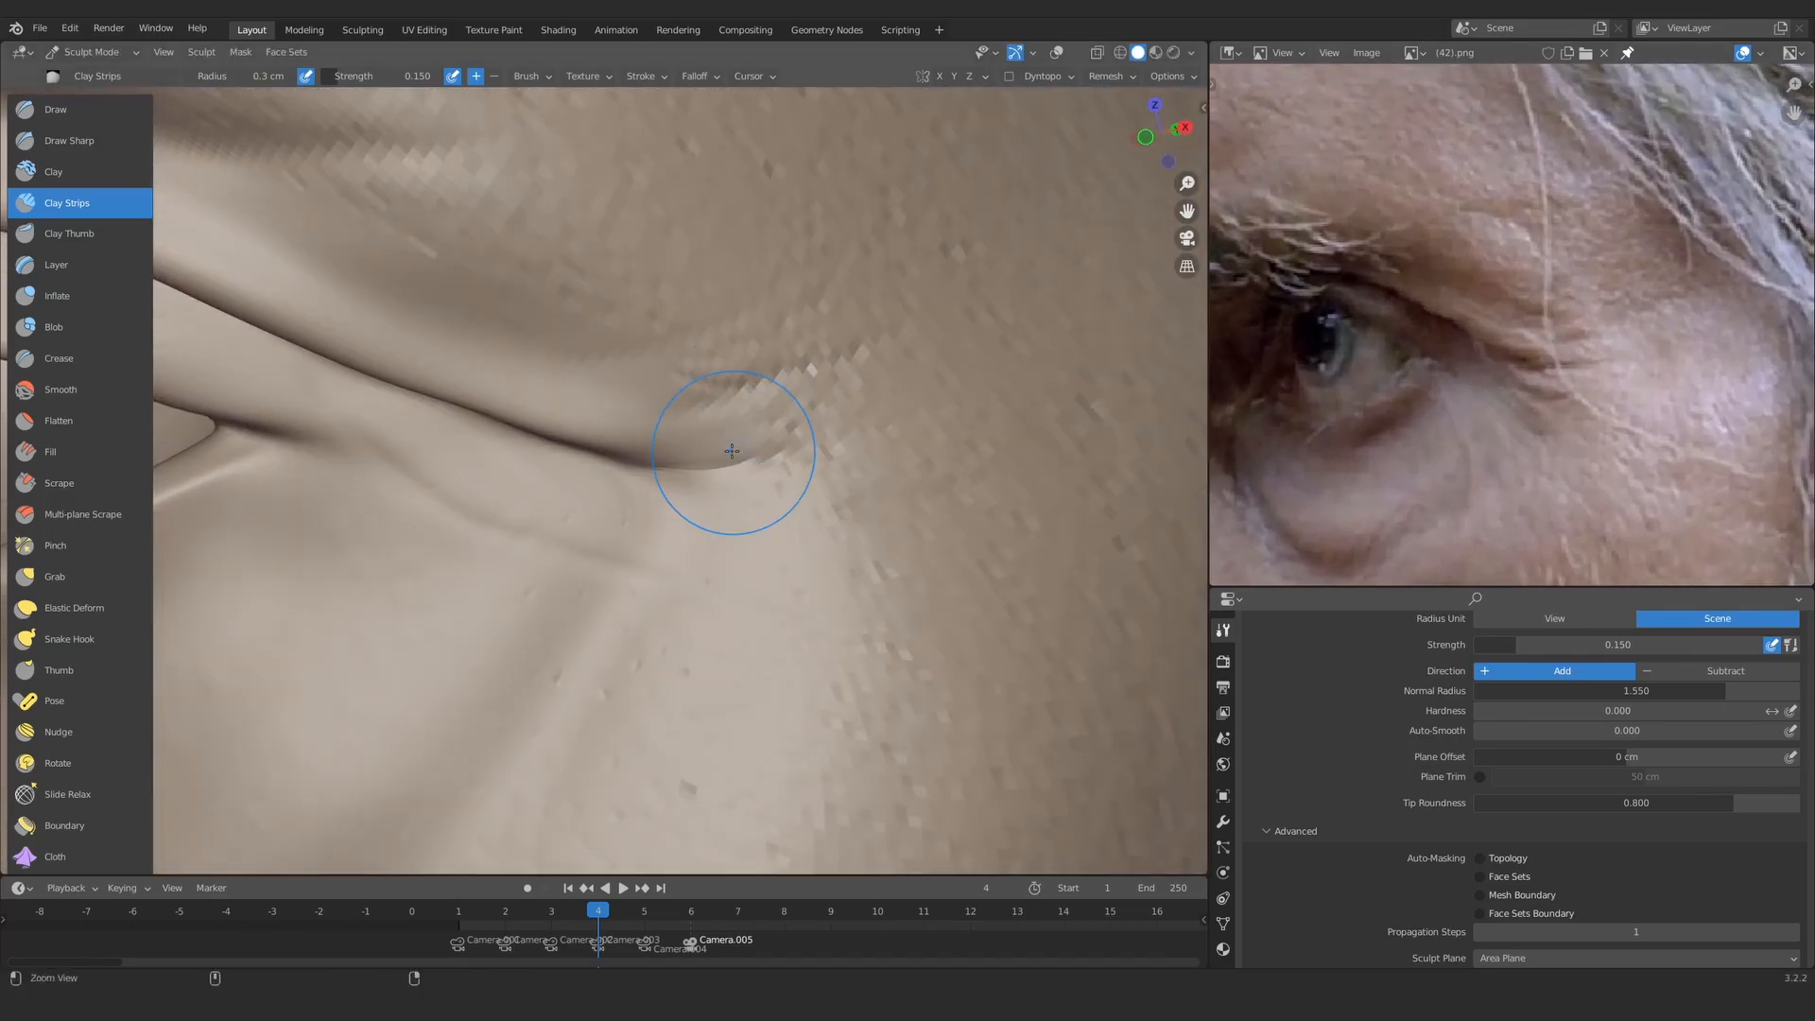
pyautogui.keyDown('ctrl'); pyautogui.keyDown('alt'); pyautogui.moveTo(734, 452); pyautogui.dragTo(732, 435); pyautogui.keyUp('alt'); pyautogui.keyUp('ctrl')
pyautogui.press('f')
pyautogui.click(681, 430)
pyautogui.keyDown('ctrl'); pyautogui.keyDown('alt'); pyautogui.moveTo(1512, 322); pyautogui.dragTo(1152, 427); pyautogui.keyUp('alt'); pyautogui.keyUp('ctrl')
pyautogui.moveTo(756, 445)
pyautogui.keyDown('ctrl'); pyautogui.keyDown('alt'); pyautogui.mouseDown()
pyautogui.moveTo(732, 506)
pyautogui.moveTo(747, 454)
pyautogui.mouseUp(); pyautogui.keyUp('alt'); pyautogui.keyUp('ctrl')
pyautogui.keyDown('ctrl'); pyautogui.keyDown('alt'); pyautogui.moveTo(1531, 407); pyautogui.dragTo(1526, 335); pyautogui.keyUp('alt'); pyautogui.keyUp('ctrl')
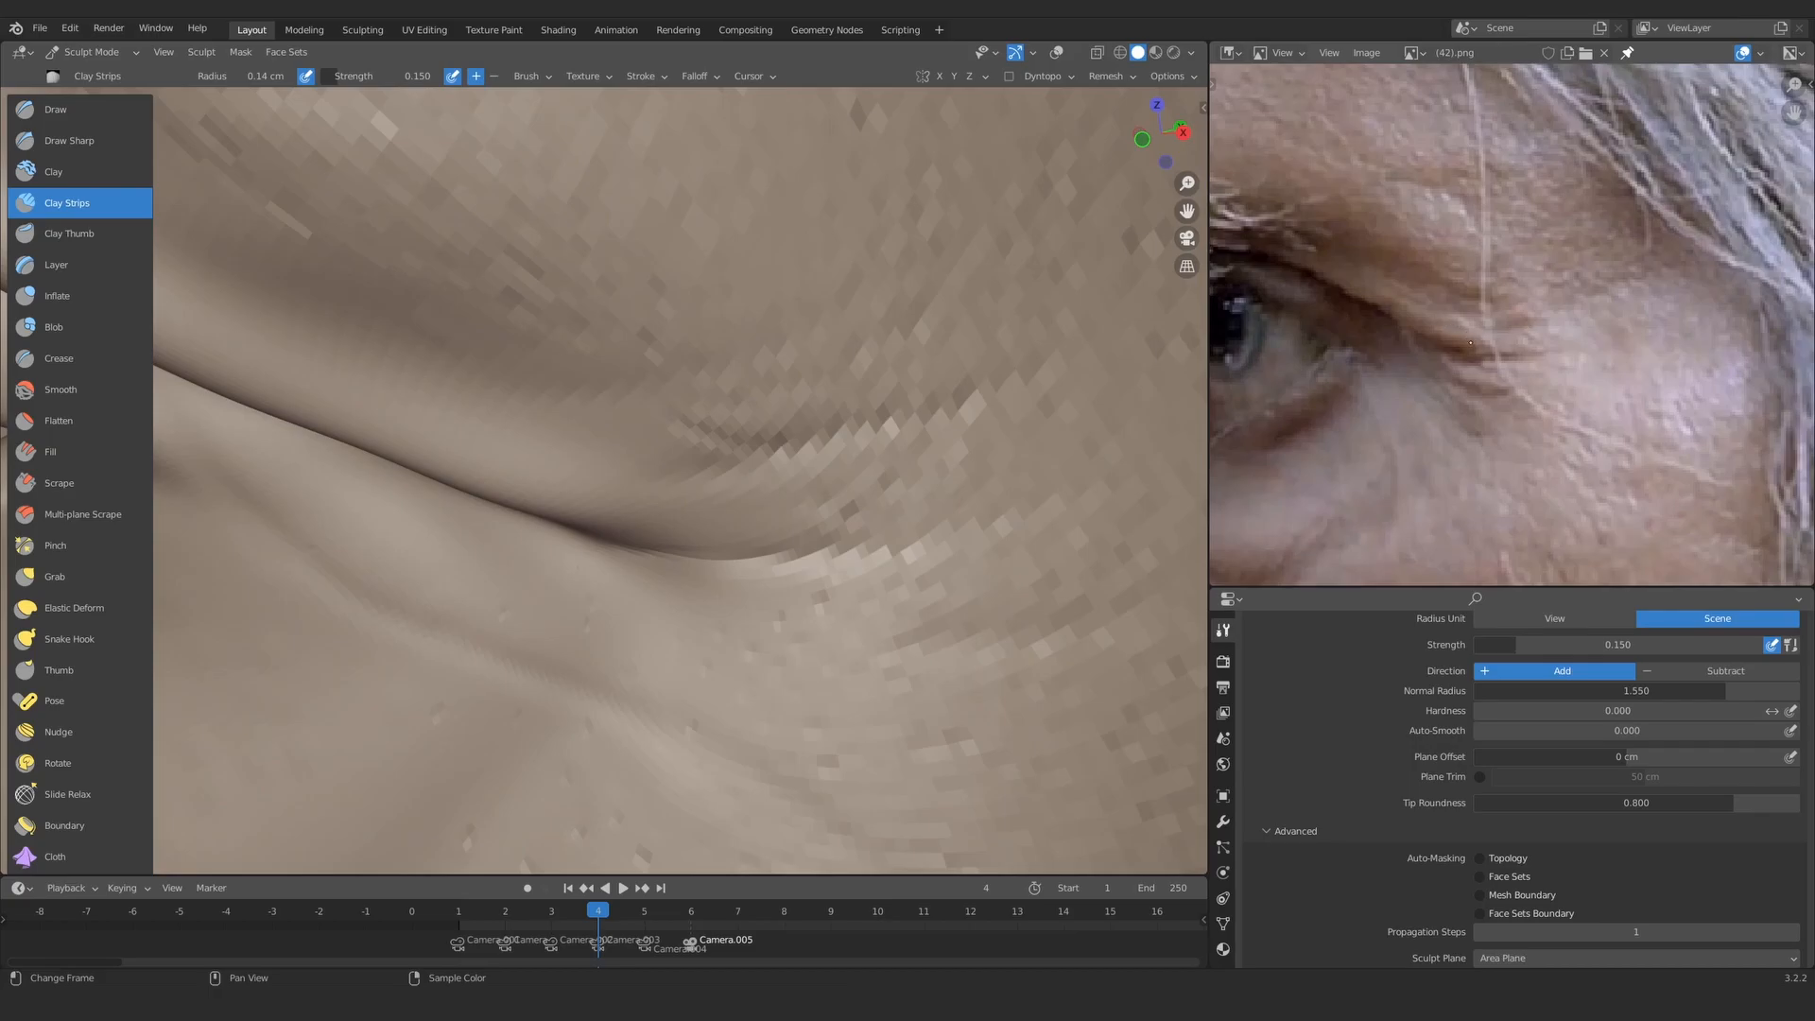
# Step: Set the Clay Strips radius to 0.16 cm and its strength to 0.271
pyautogui.press('f')
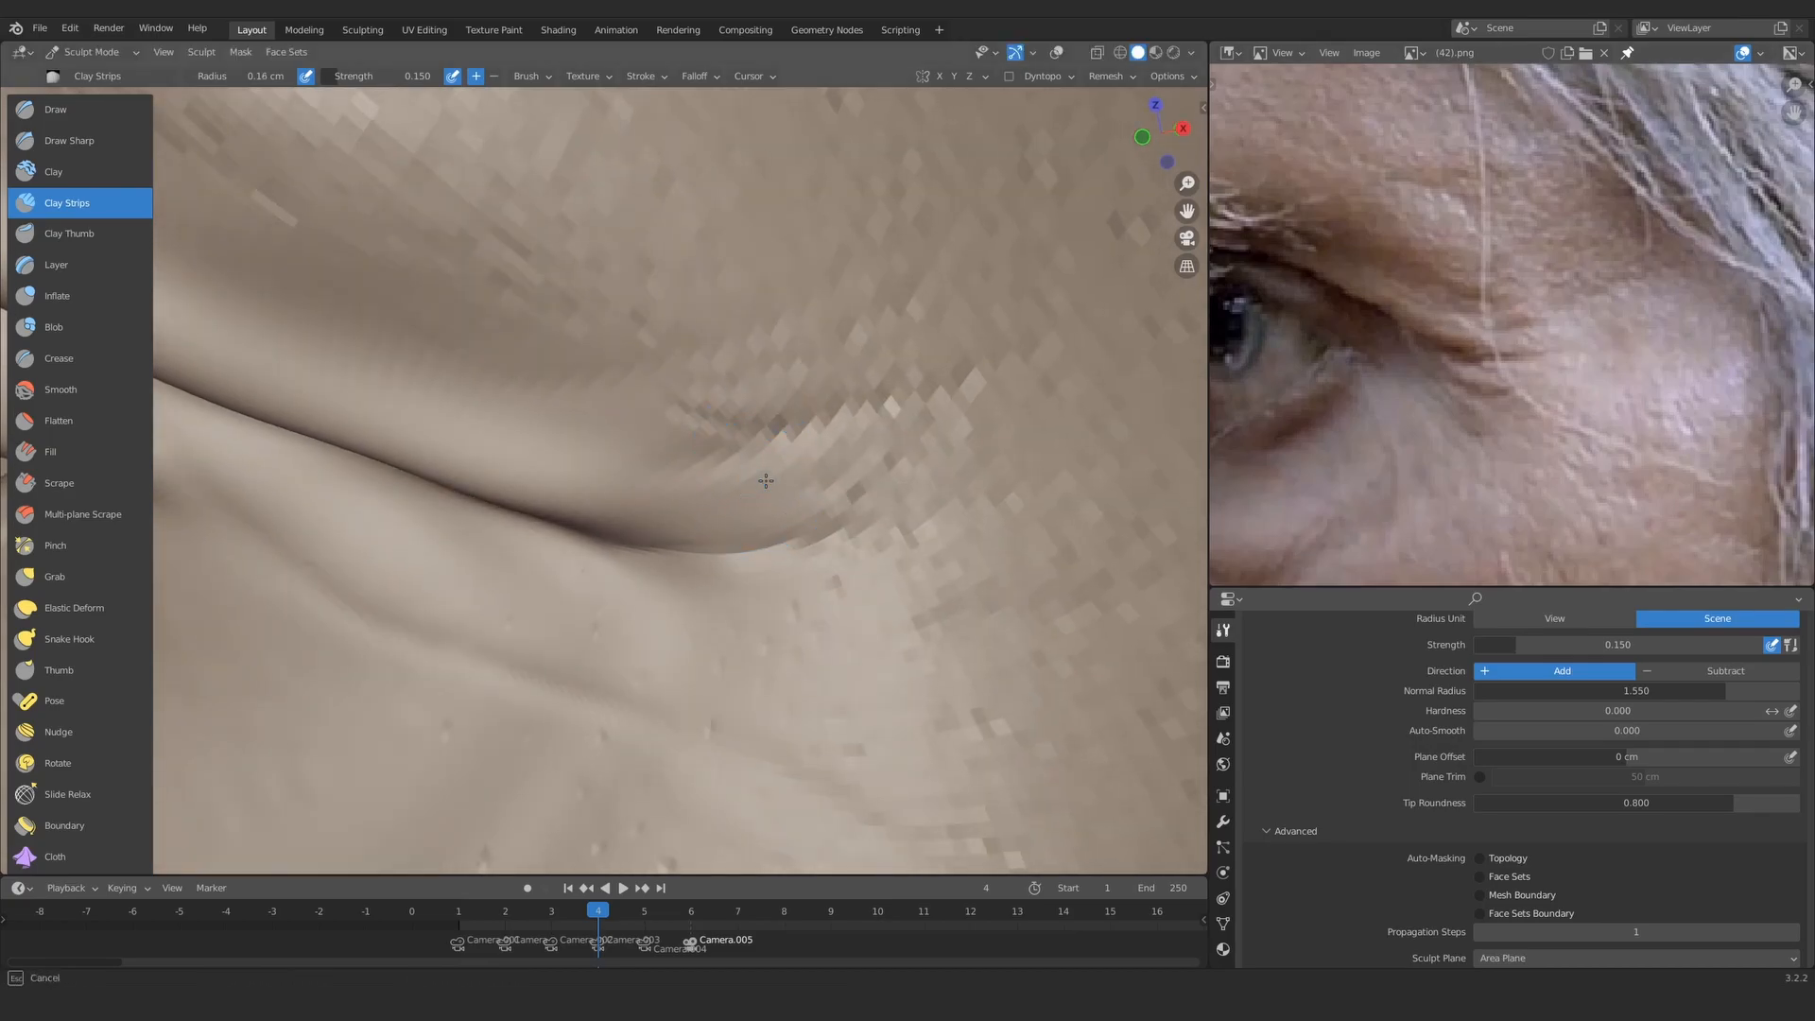
pyautogui.hotkey('shift', 'f')
pyautogui.click(656, 508)
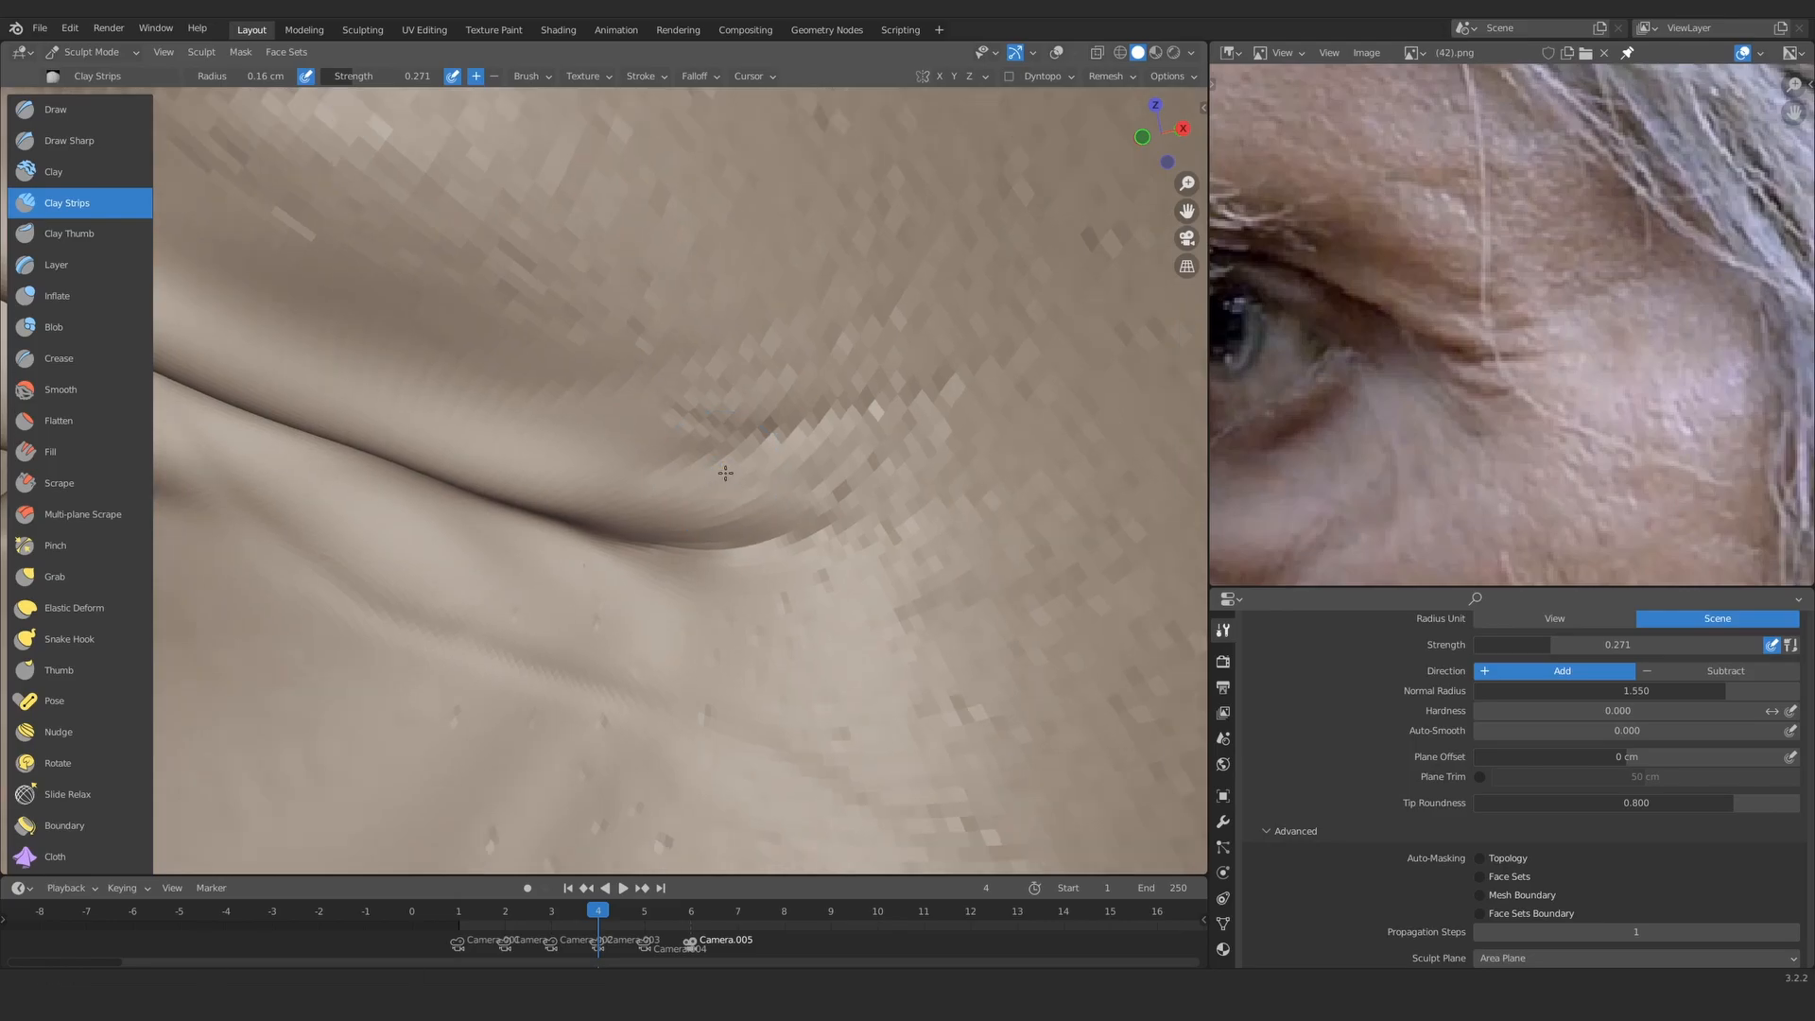
pyautogui.moveTo(656, 507); pyautogui.dragTo(757, 514, button='middle')
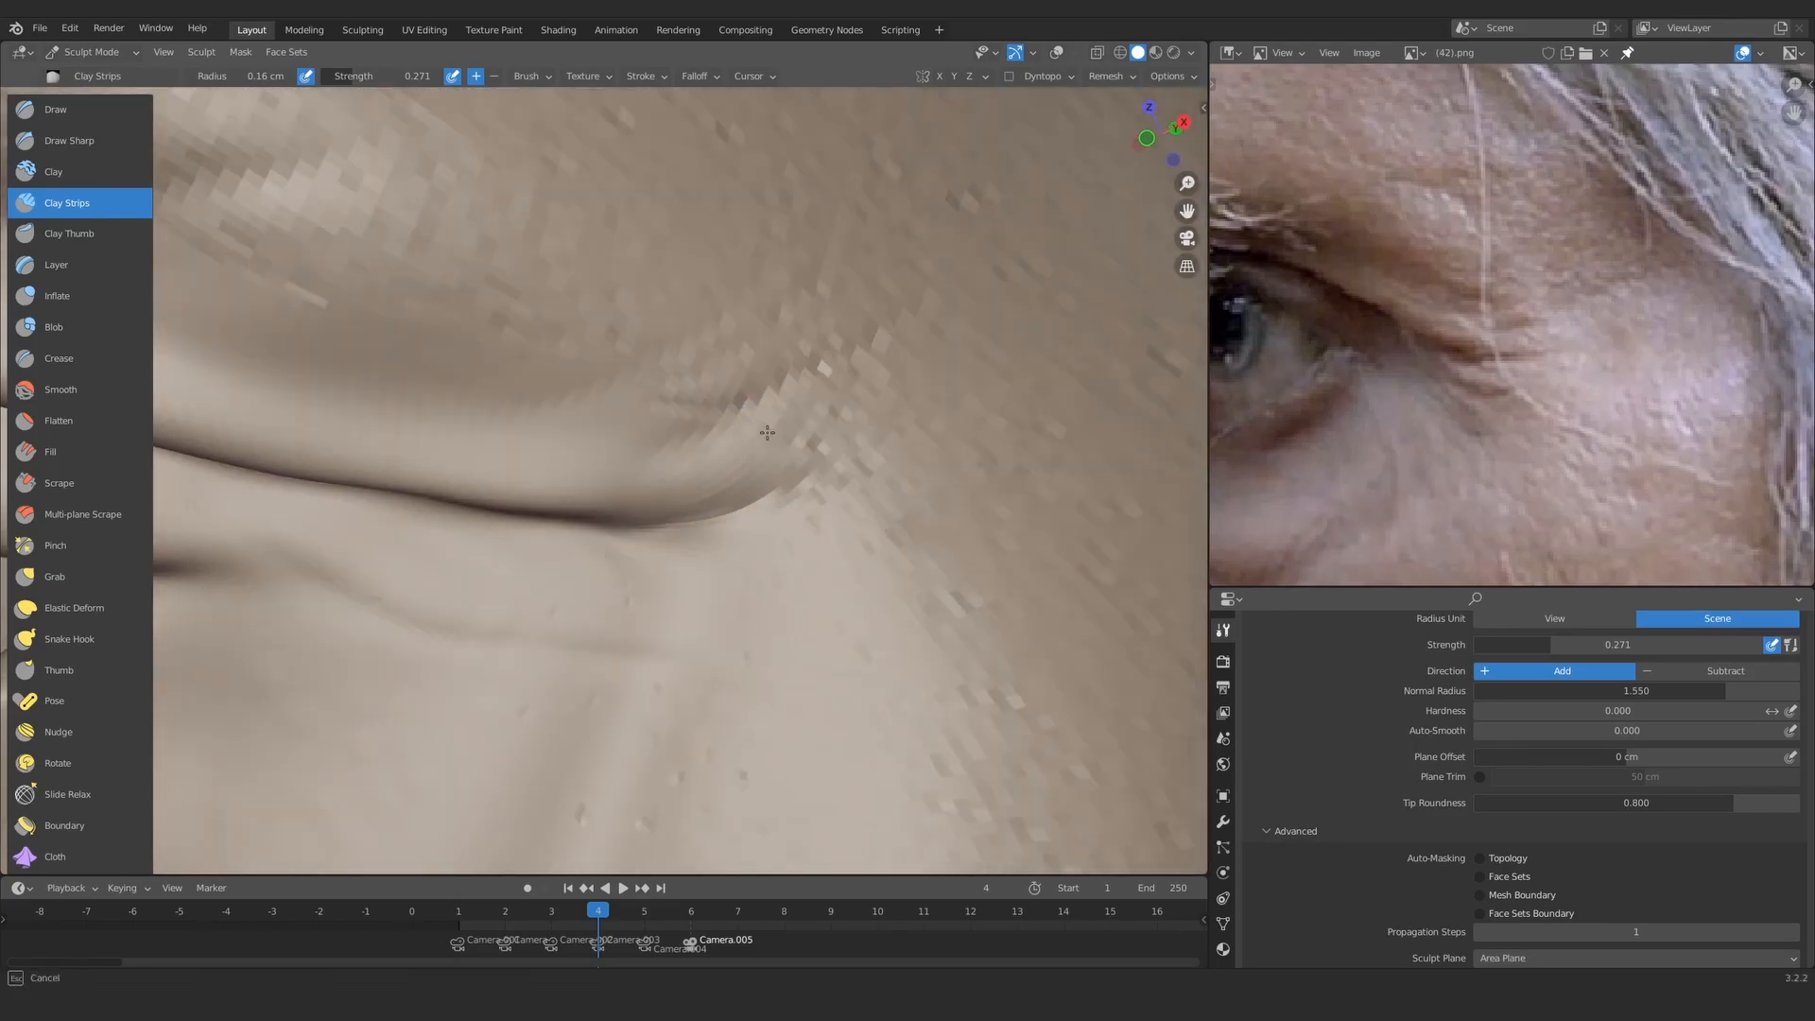
# Step: Build up the skin fold at the outer eye corner with Clay Strips at a 0.2 cm radius
pyautogui.moveTo(854, 415)
pyautogui.mouseDown(button='middle')
pyautogui.moveTo(749, 478)
pyautogui.moveTo(796, 375)
pyautogui.moveTo(734, 486)
pyautogui.moveTo(714, 416)
pyautogui.moveTo(694, 559)
pyautogui.mouseUp(button='middle')
pyautogui.press('f')
pyautogui.click(783, 482)
pyautogui.moveTo(694, 560)
pyautogui.mouseDown()
pyautogui.moveTo(768, 521)
pyautogui.moveTo(652, 546)
pyautogui.mouseUp()
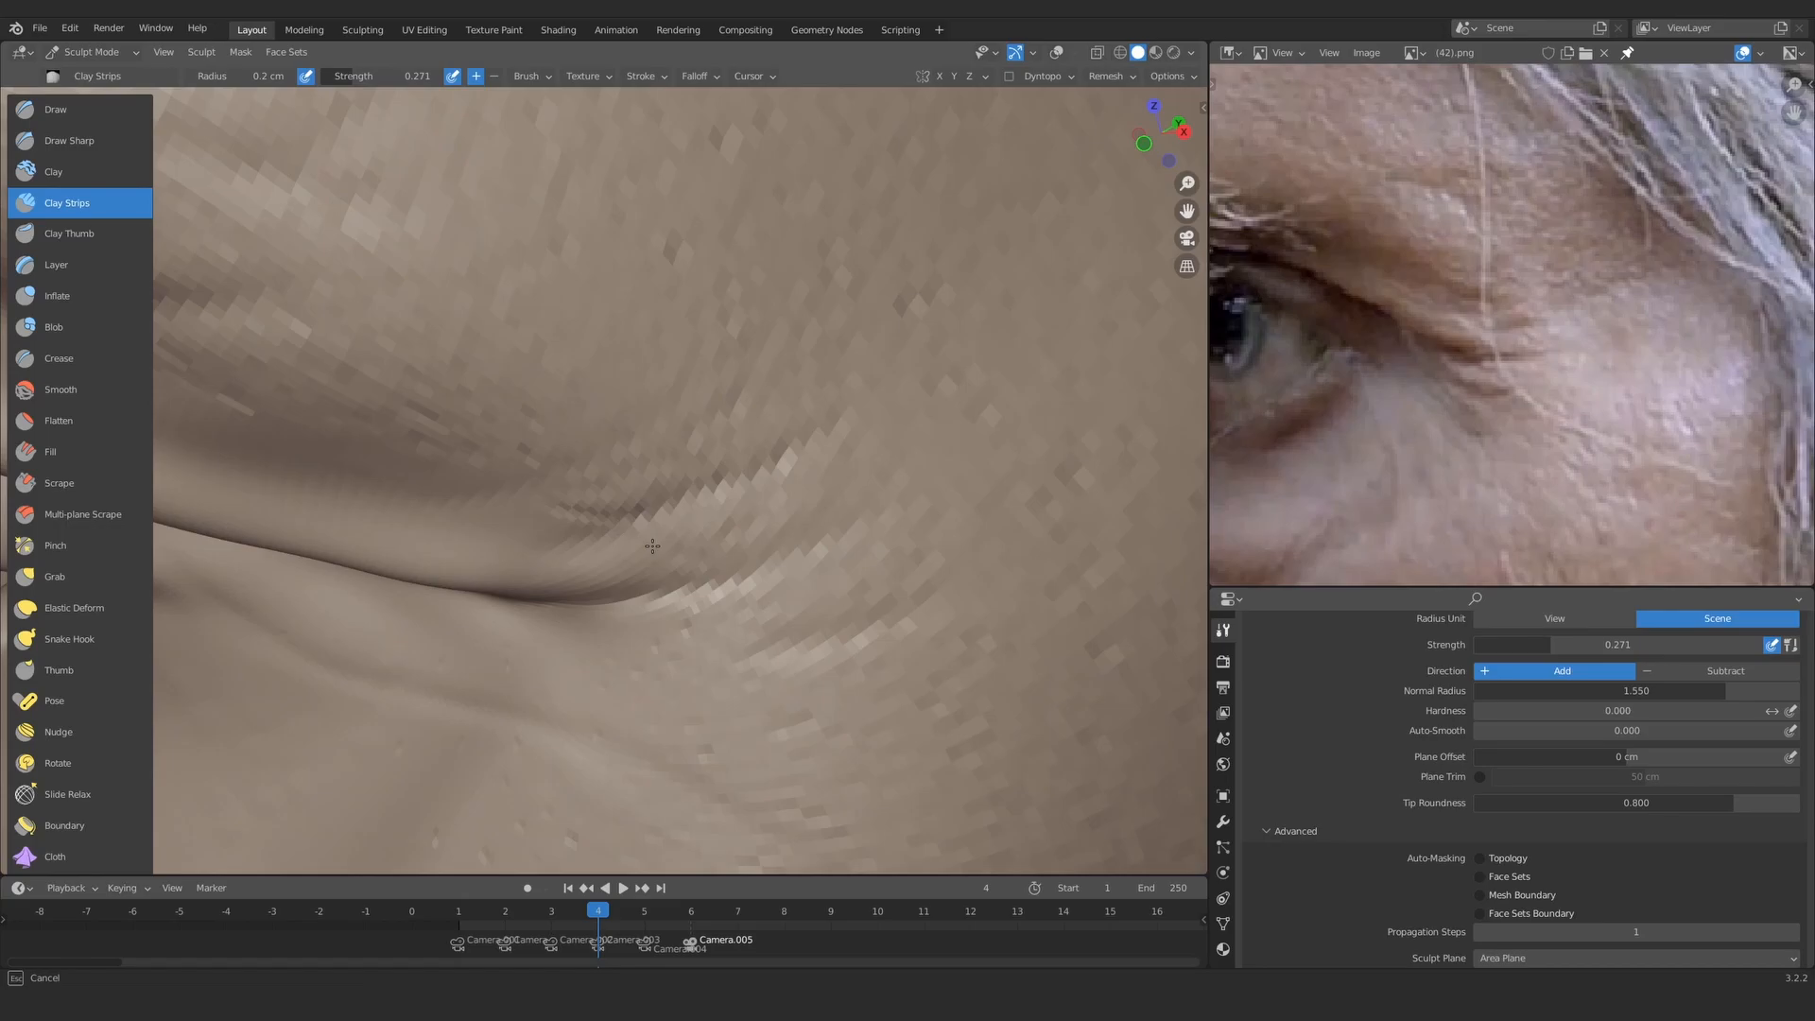
pyautogui.moveTo(652, 546); pyautogui.dragTo(729, 540)
# Step: Lower the Clay Strips strength to 0.140 and enlarge the radius to 0.28 cm
pyautogui.hotkey('shift', 'f')
pyautogui.click(764, 501)
pyautogui.press('f')
pyautogui.click(788, 495)
# Step: Turn off pressure sensitivity for the Clay Strips radius and set the radius to 0.17 cm
pyautogui.moveTo(1616, 731); pyautogui.dragTo(1620, 852, button='middle')
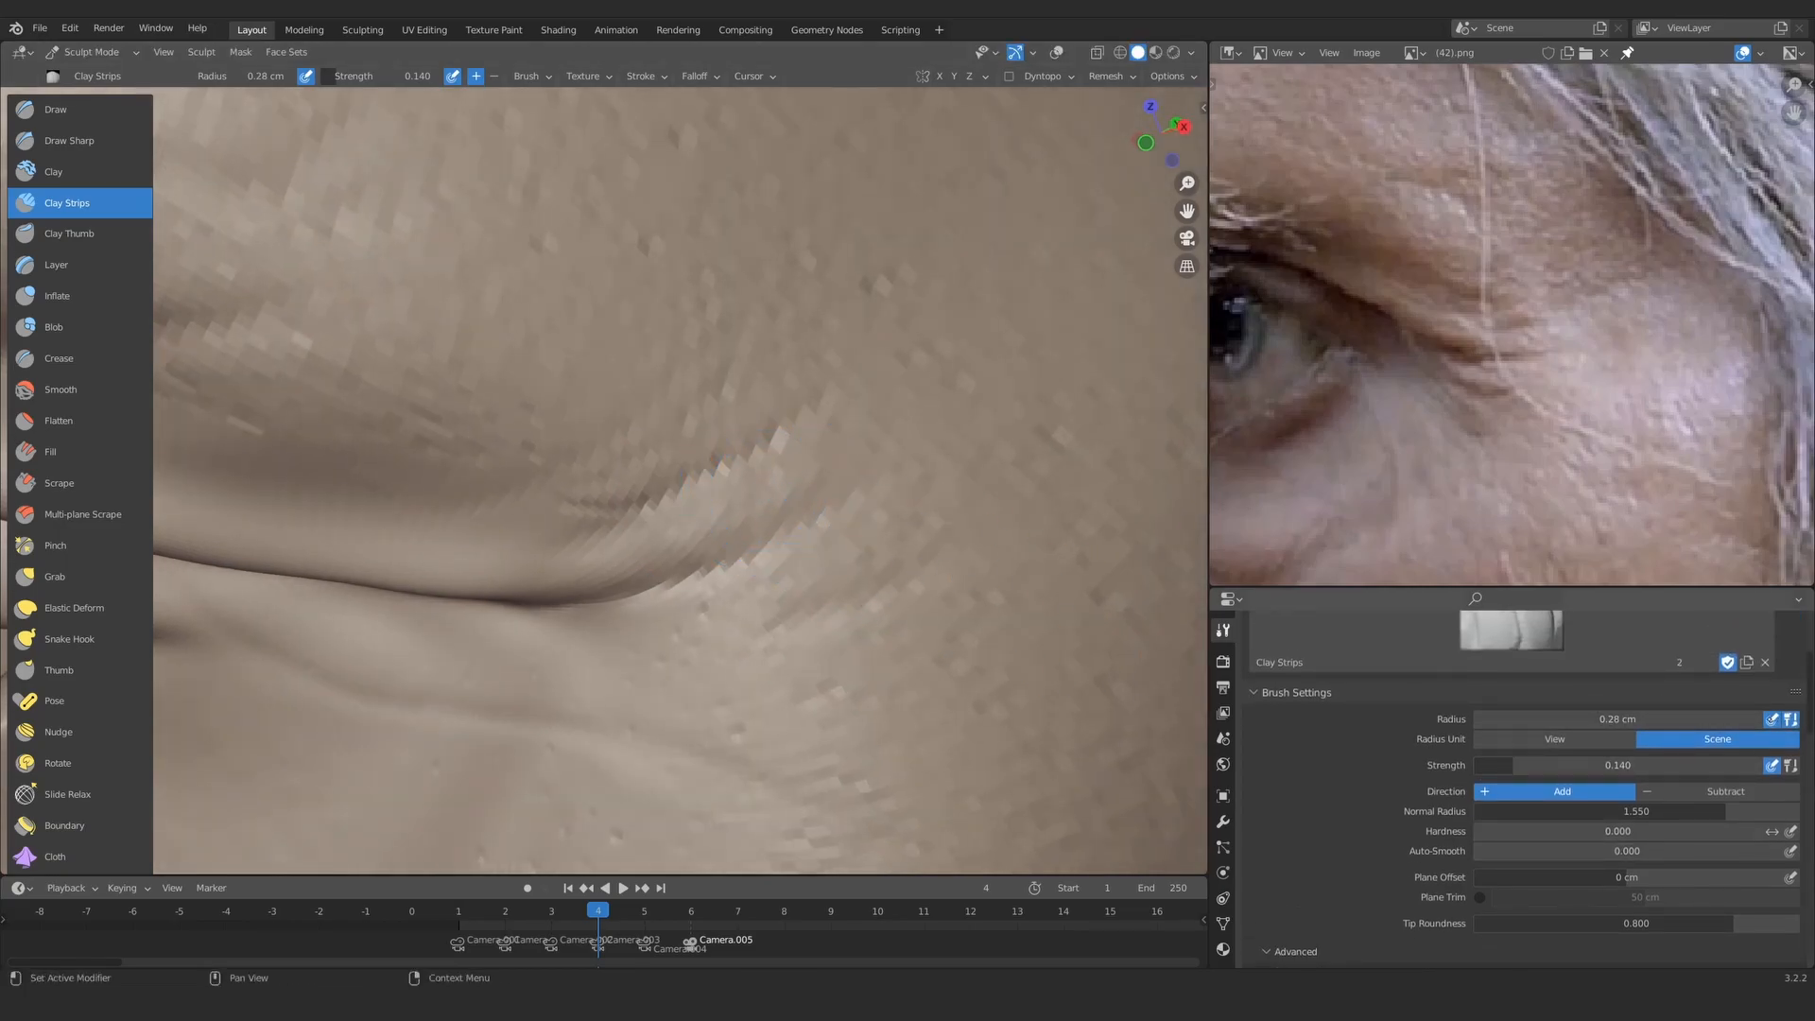
pyautogui.press('f')
pyautogui.click(746, 497)
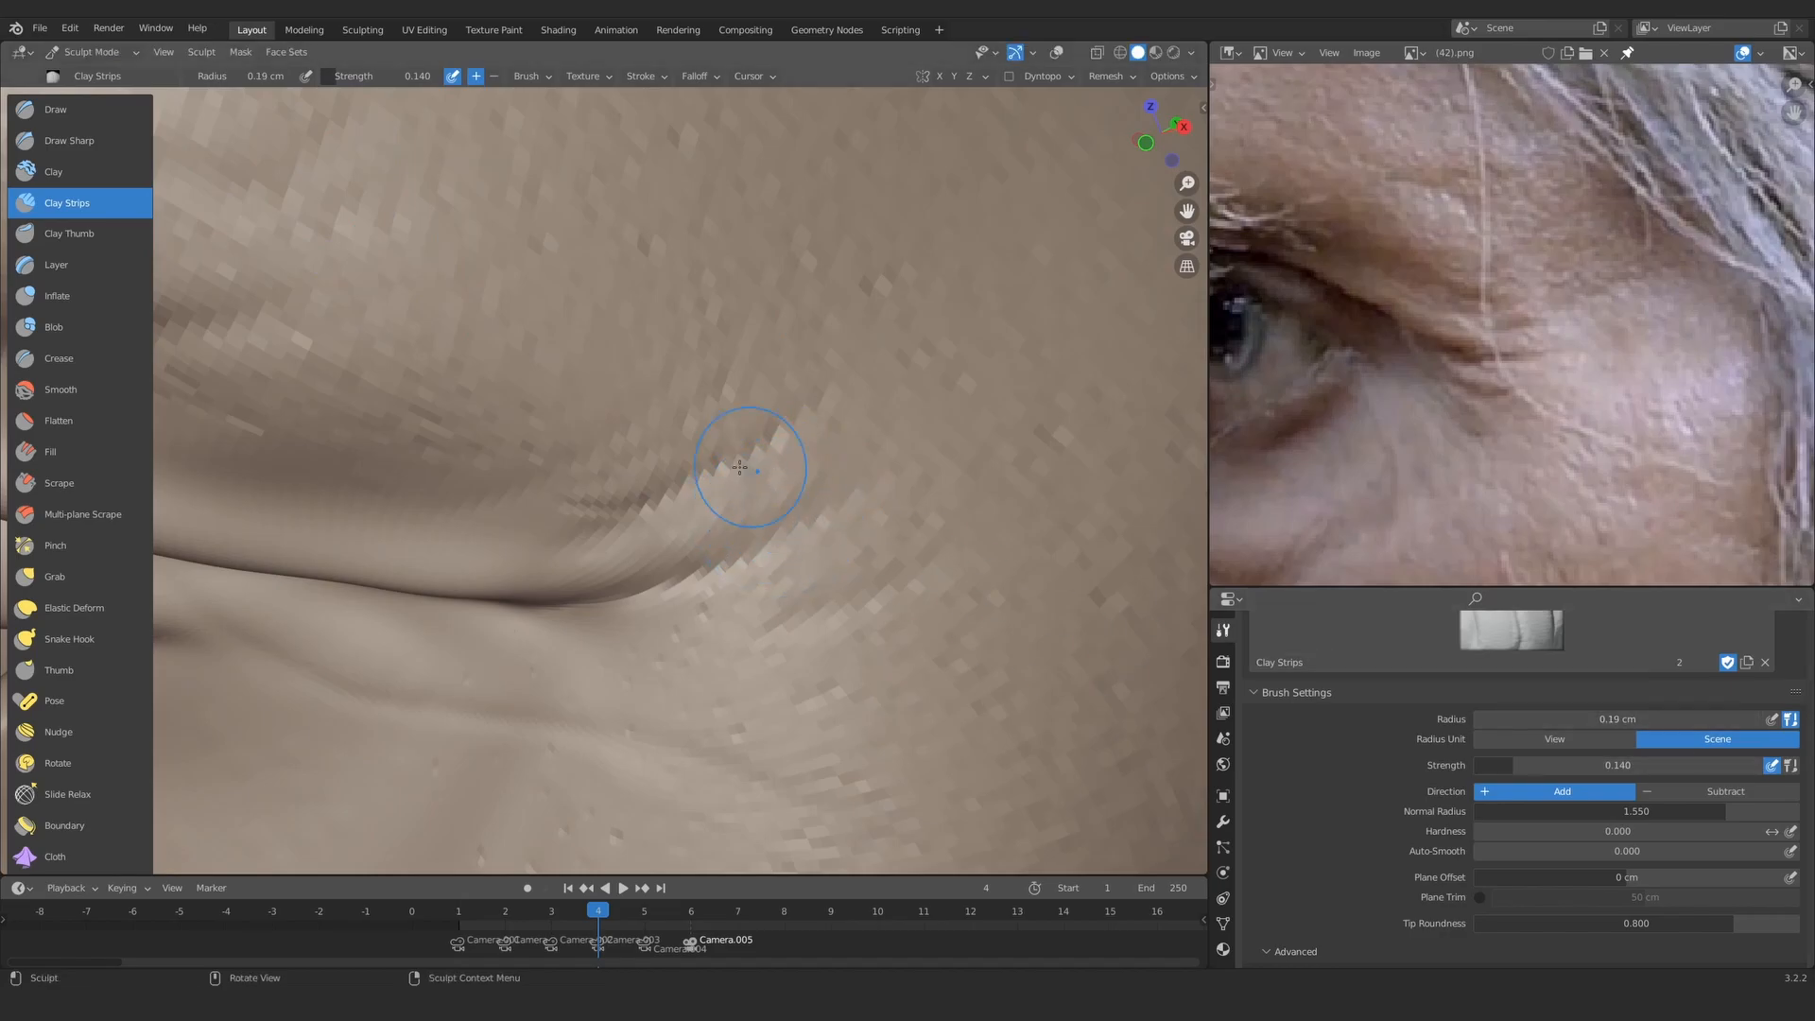
pyautogui.press('f')
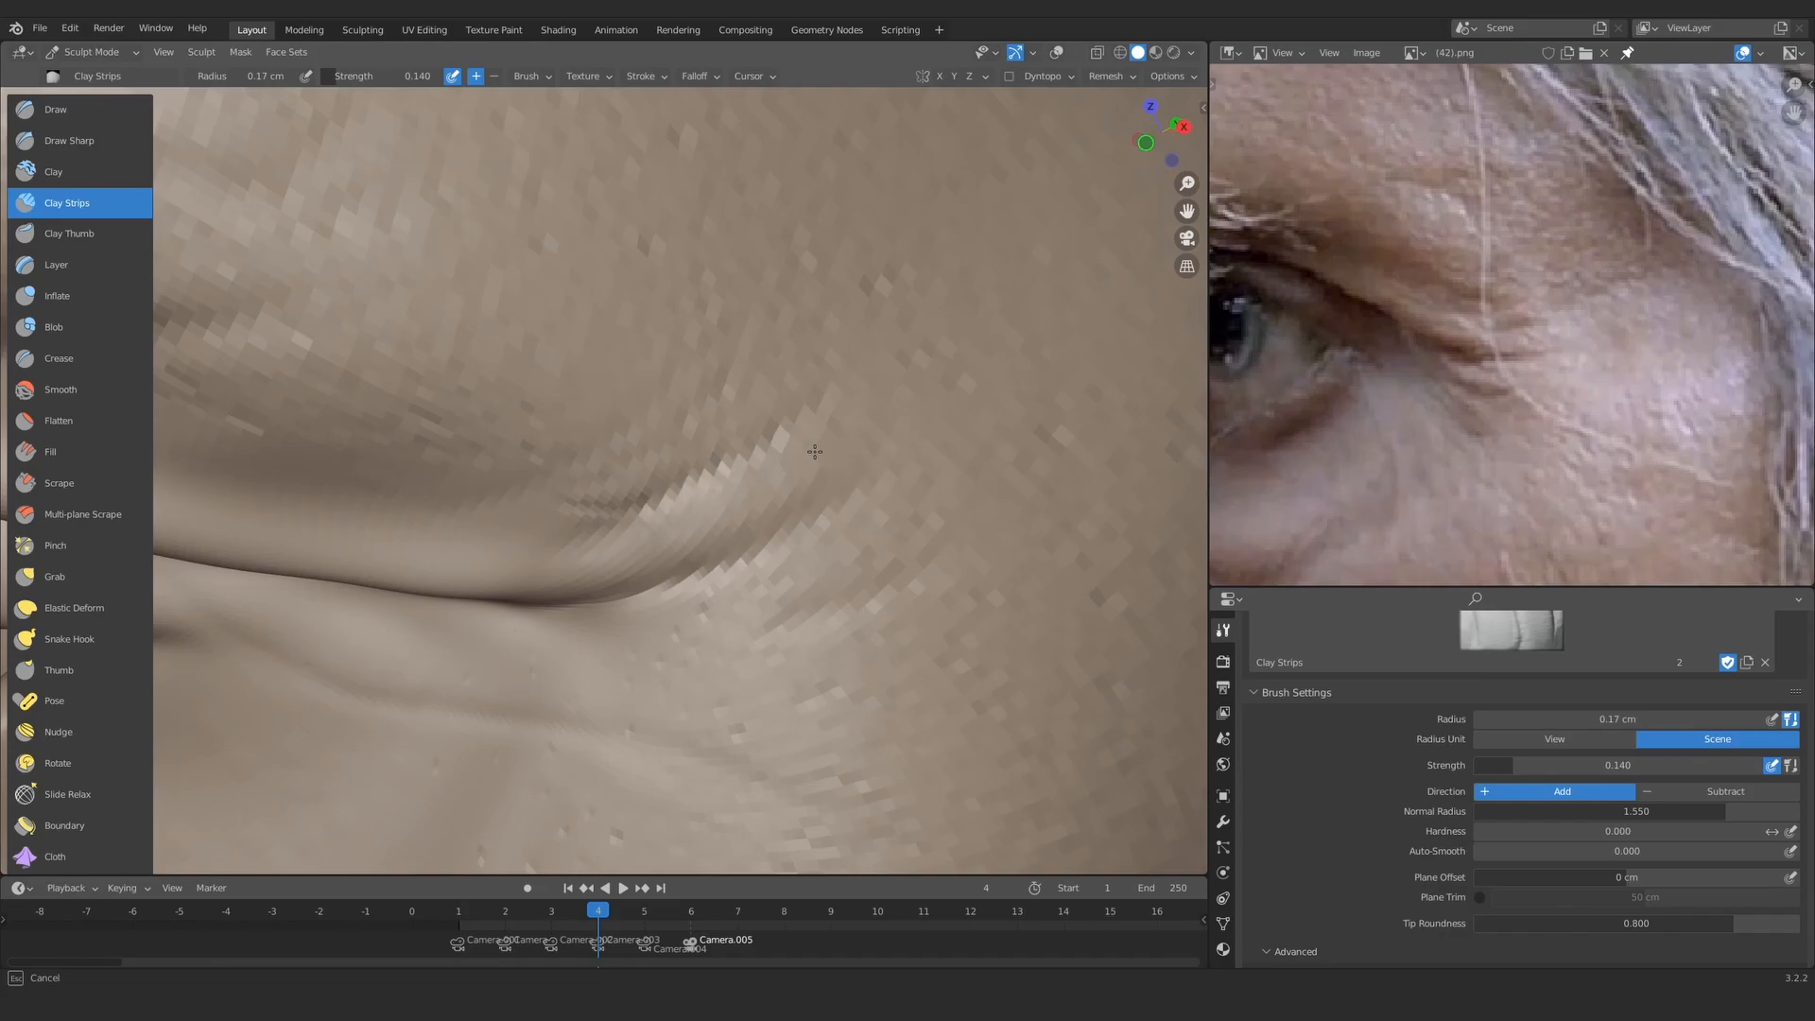
pyautogui.click(814, 452)
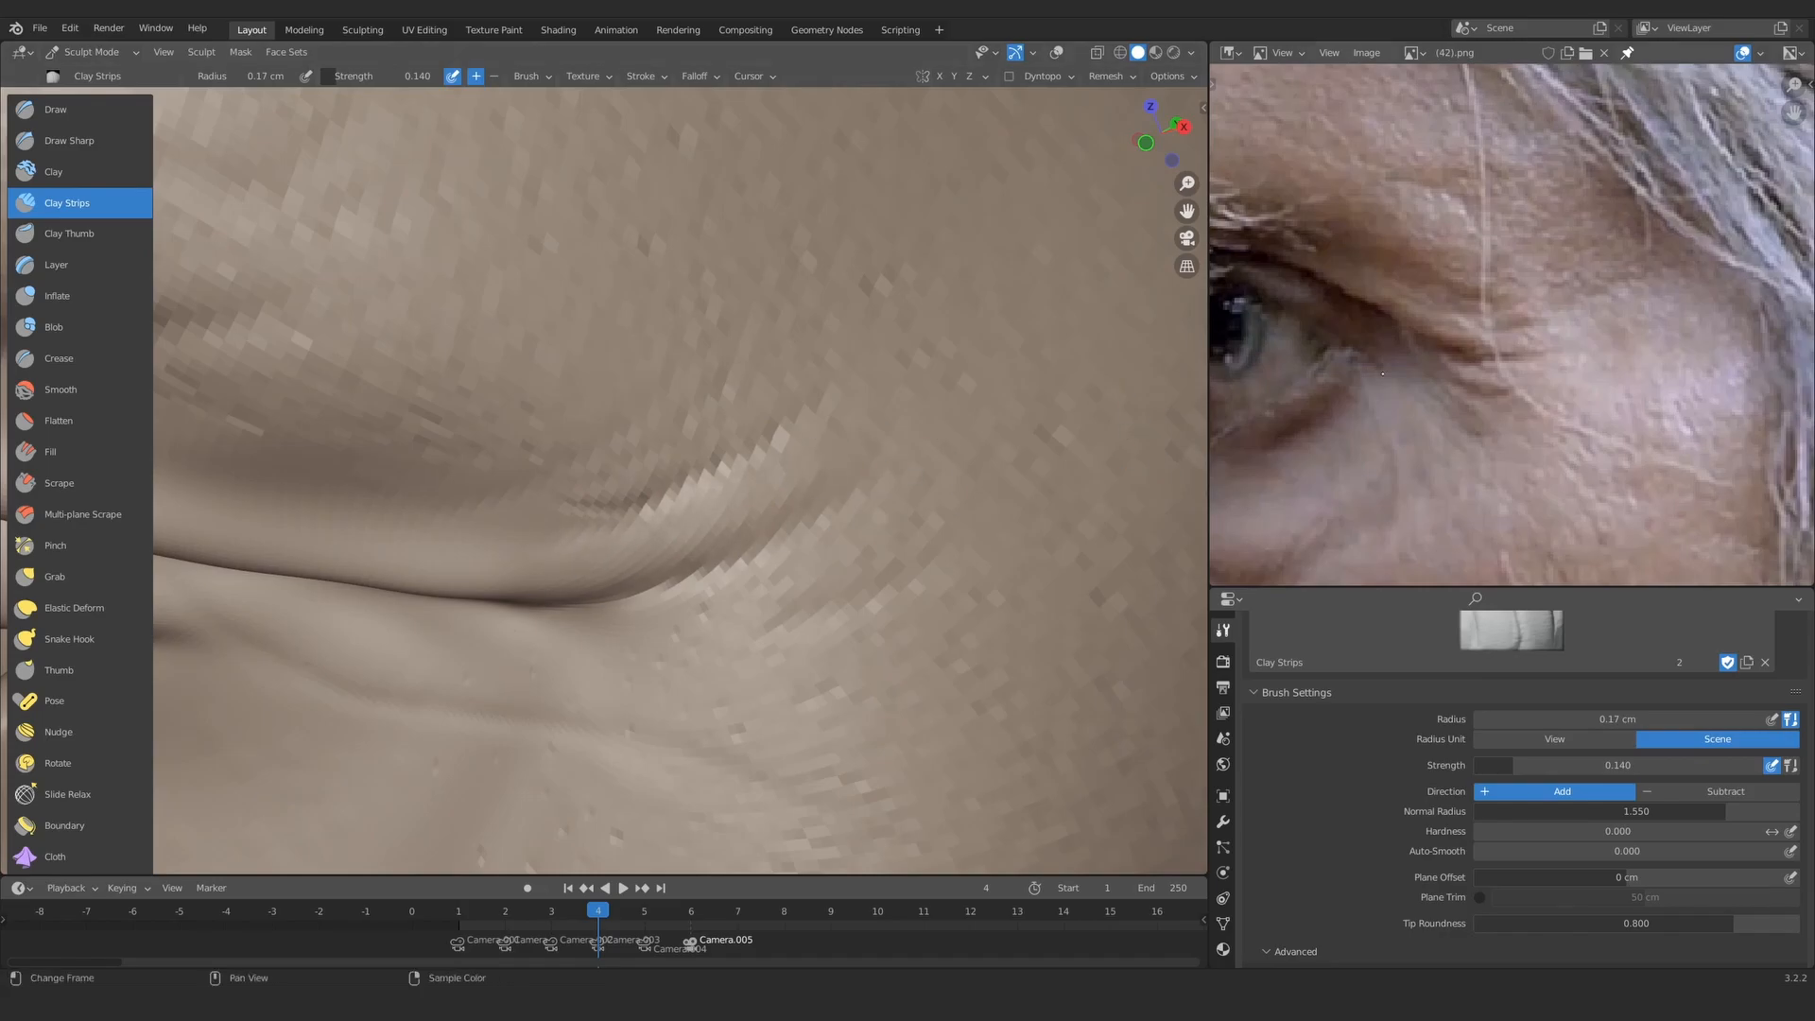
# Step: Fill out the fold between the eyelid crease and the upper wrinkle with Clay Strips, reducing the radius to 0.11 cm
pyautogui.keyDown('ctrl'); pyautogui.keyDown('alt'); pyautogui.moveTo(724, 467); pyautogui.dragTo(695, 515); pyautogui.keyUp('alt'); pyautogui.keyUp('ctrl')
pyautogui.moveTo(694, 515)
pyautogui.keyDown('alt'); pyautogui.mouseDown()
pyautogui.moveTo(643, 458)
pyautogui.moveTo(721, 437)
pyautogui.moveTo(650, 496)
pyautogui.moveTo(593, 491)
pyautogui.mouseUp(); pyautogui.keyUp('alt')
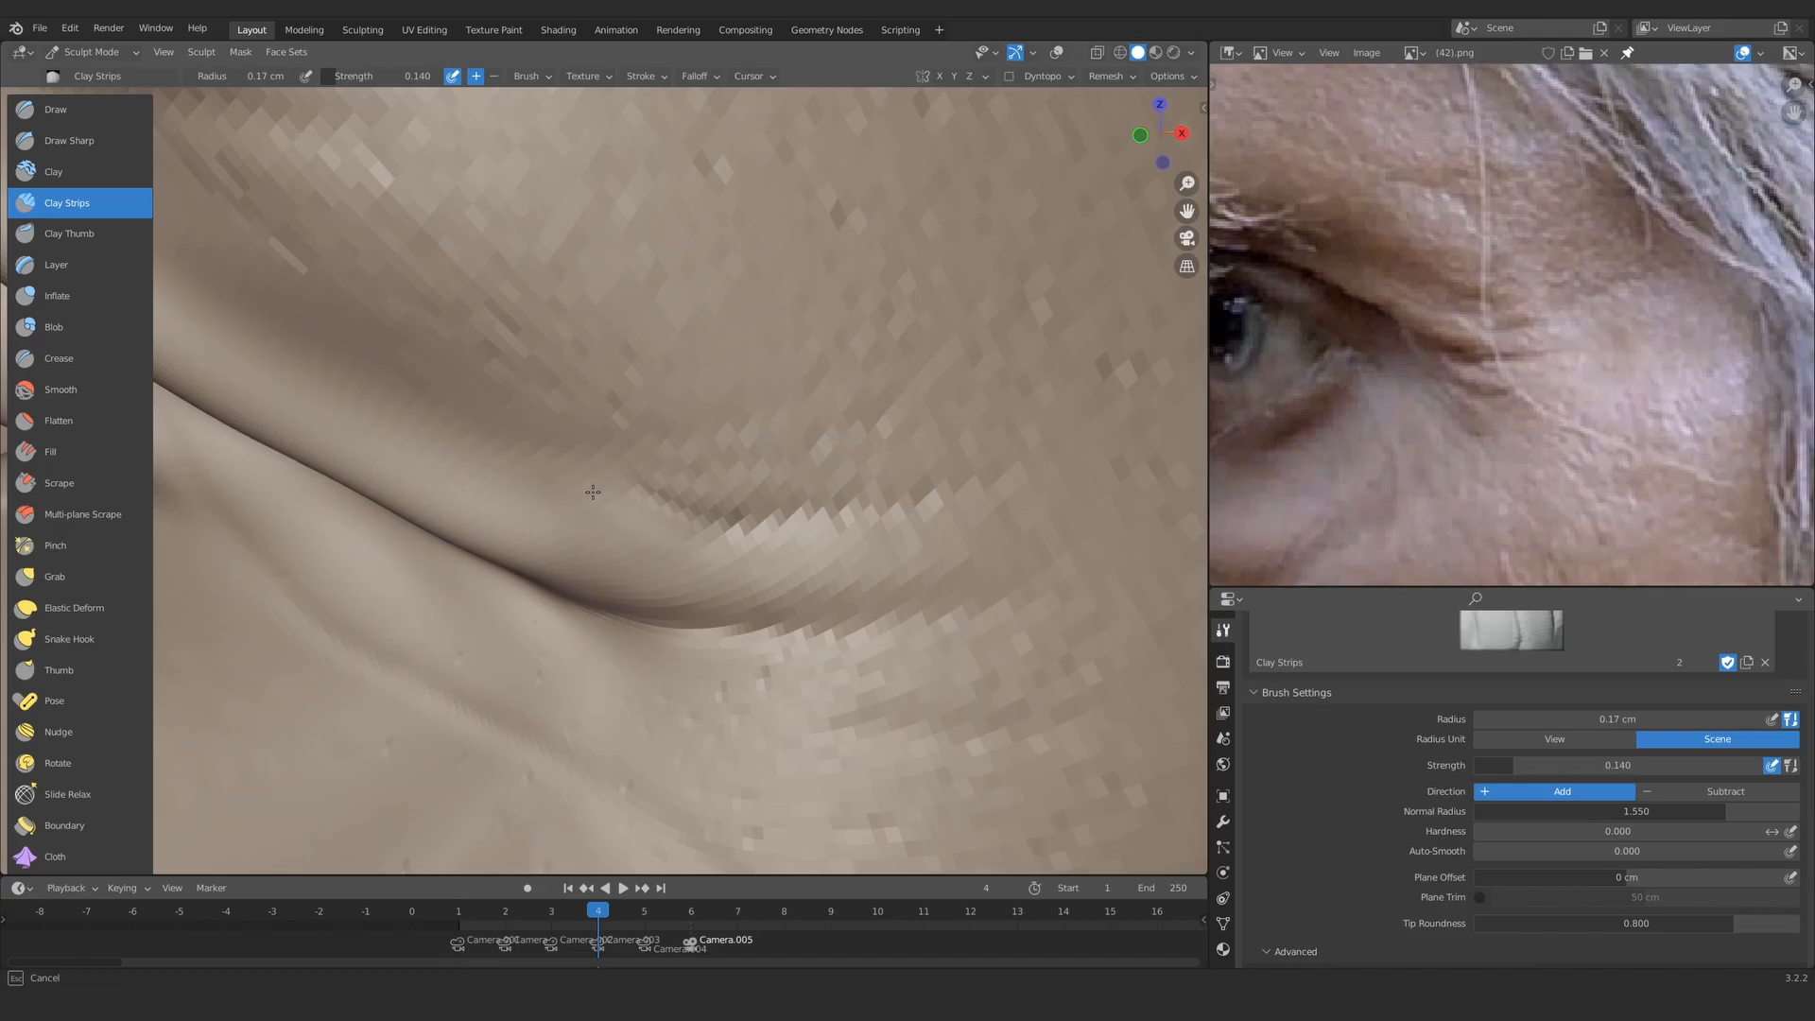
pyautogui.moveTo(593, 491); pyautogui.dragTo(720, 558)
pyautogui.moveTo(808, 635); pyautogui.dragTo(762, 511, button='middle')
pyautogui.moveTo(761, 511); pyautogui.dragTo(802, 479)
pyautogui.press('f')
pyautogui.click(784, 471)
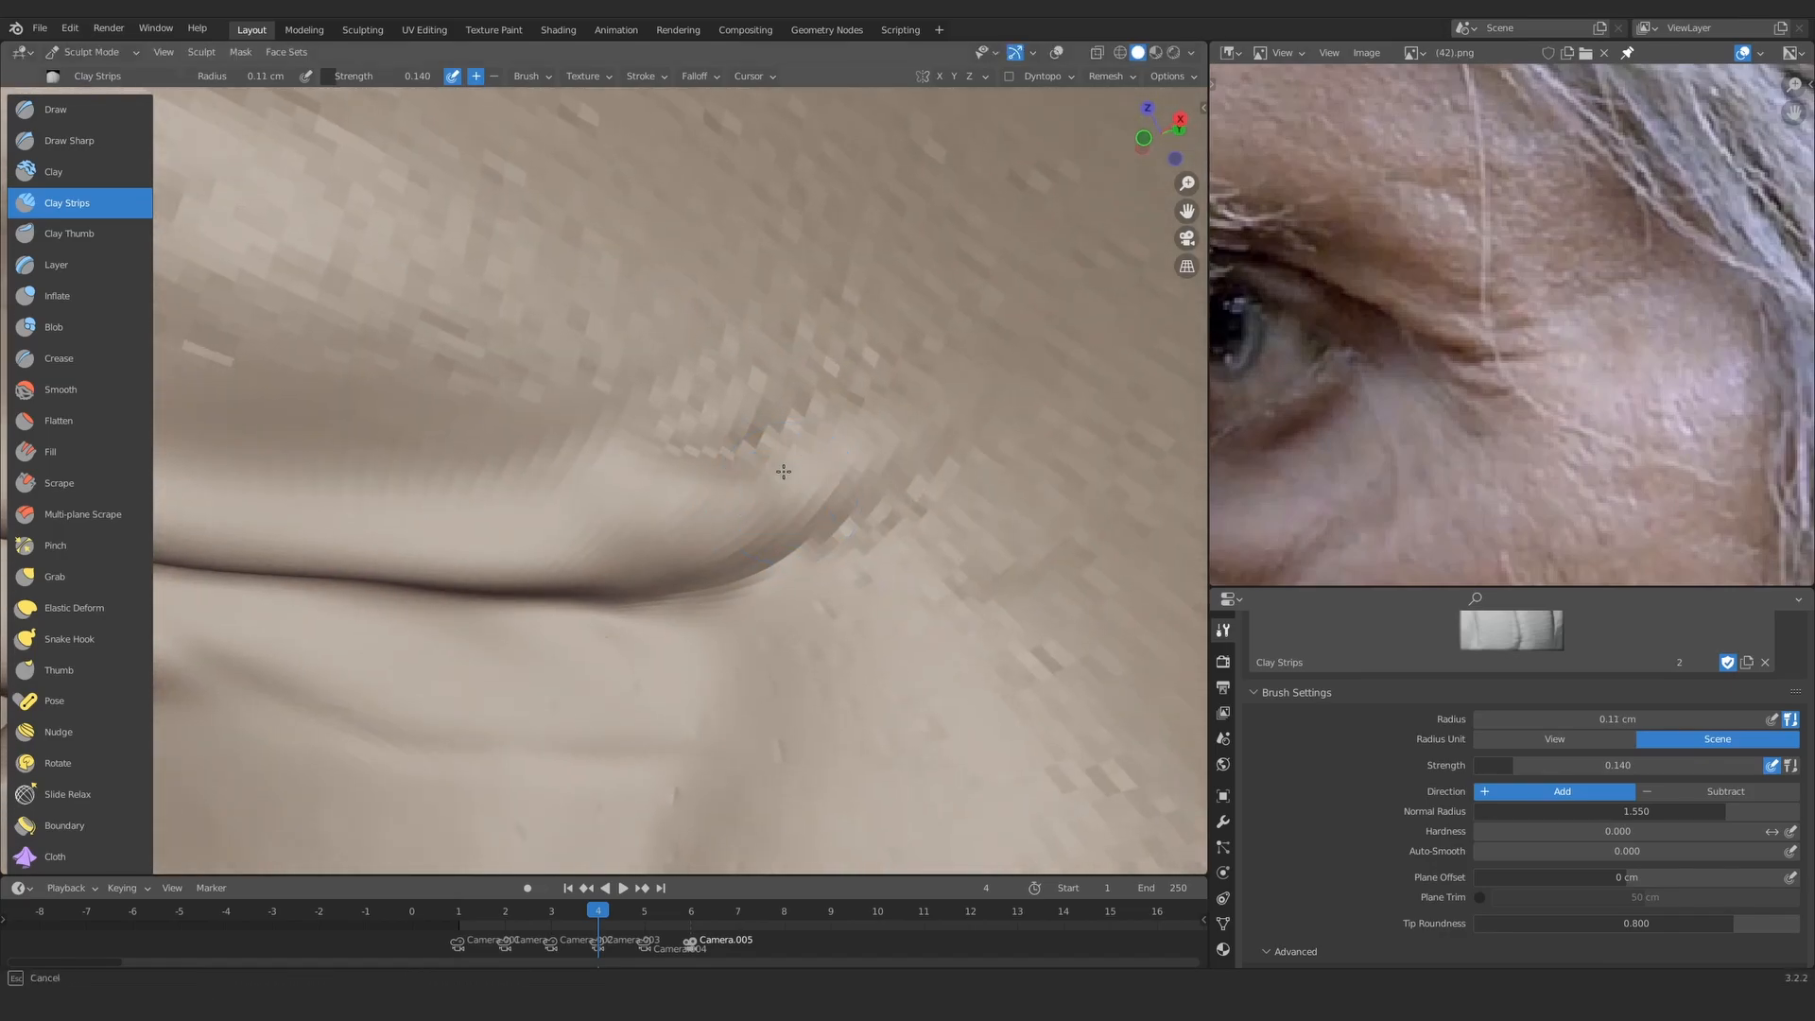
# Step: Switch to the Grab brush, resize it and nudge the fold near the outer eye corner
pyautogui.scroll(-4, 827, 462)
pyautogui.moveTo(783, 472)
pyautogui.mouseDown(button='middle')
pyautogui.moveTo(815, 465)
pyautogui.moveTo(662, 515)
pyautogui.moveTo(665, 560)
pyautogui.mouseUp(button='middle')
pyautogui.scroll(3, 623, 530)
pyautogui.press('g')
pyautogui.scroll(1, 671, 562)
pyautogui.press('f')
pyautogui.click(664, 563)
pyautogui.moveTo(569, 559); pyautogui.dragTo(579, 574)
pyautogui.moveTo(606, 575)
pyautogui.keyDown('shift'); pyautogui.mouseDown(button='middle')
pyautogui.moveTo(616, 522)
pyautogui.moveTo(813, 510)
pyautogui.moveTo(571, 628)
pyautogui.mouseUp(button='middle'); pyautogui.keyUp('shift')
# Step: Set the brush radius to 0.18 cm, return to Clay Strips and add volume along the fold at the outer eye corner
pyautogui.scroll(1, 718, 507)
pyautogui.scroll(1, 718, 501)
pyautogui.press('f')
pyautogui.click(732, 515)
pyautogui.scroll(3, 571, 627)
pyautogui.click(122, 138)
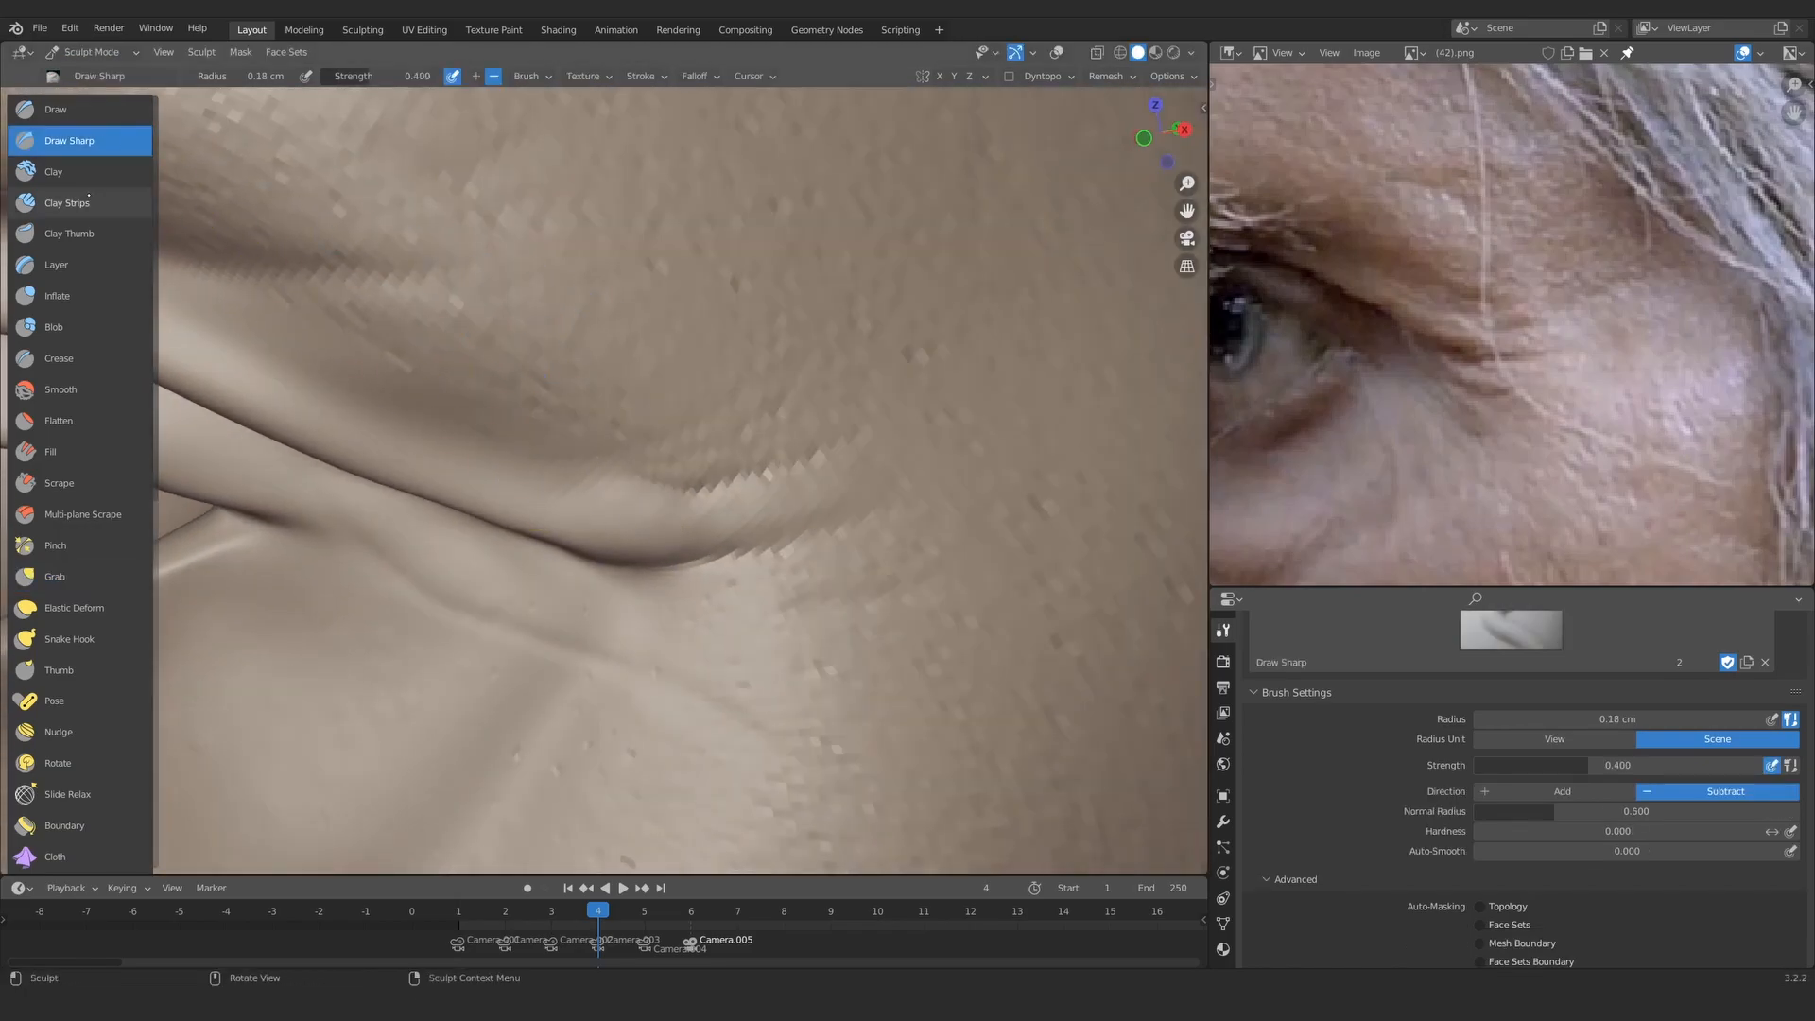
pyautogui.click(112, 201)
pyautogui.moveTo(619, 487); pyautogui.dragTo(596, 490, button='middle')
pyautogui.scroll(1, 653, 496)
pyautogui.moveTo(656, 498); pyautogui.dragTo(738, 520)
# Step: Refine the fold above the eyelid crease with smaller Clay Strips strokes, reducing the radius to 0.11 cm
pyautogui.moveTo(684, 515); pyautogui.dragTo(668, 519, button='middle')
pyautogui.scroll(1, 669, 519)
pyautogui.press('f')
pyautogui.click(603, 507)
pyautogui.moveTo(605, 500); pyautogui.dragTo(679, 467)
pyautogui.moveTo(680, 466)
pyautogui.mouseDown(button='middle')
pyautogui.moveTo(684, 490)
pyautogui.moveTo(679, 473)
pyautogui.mouseUp(button='middle')
pyautogui.press('f')
pyautogui.click(687, 470)
pyautogui.moveTo(687, 470); pyautogui.dragTo(650, 532)
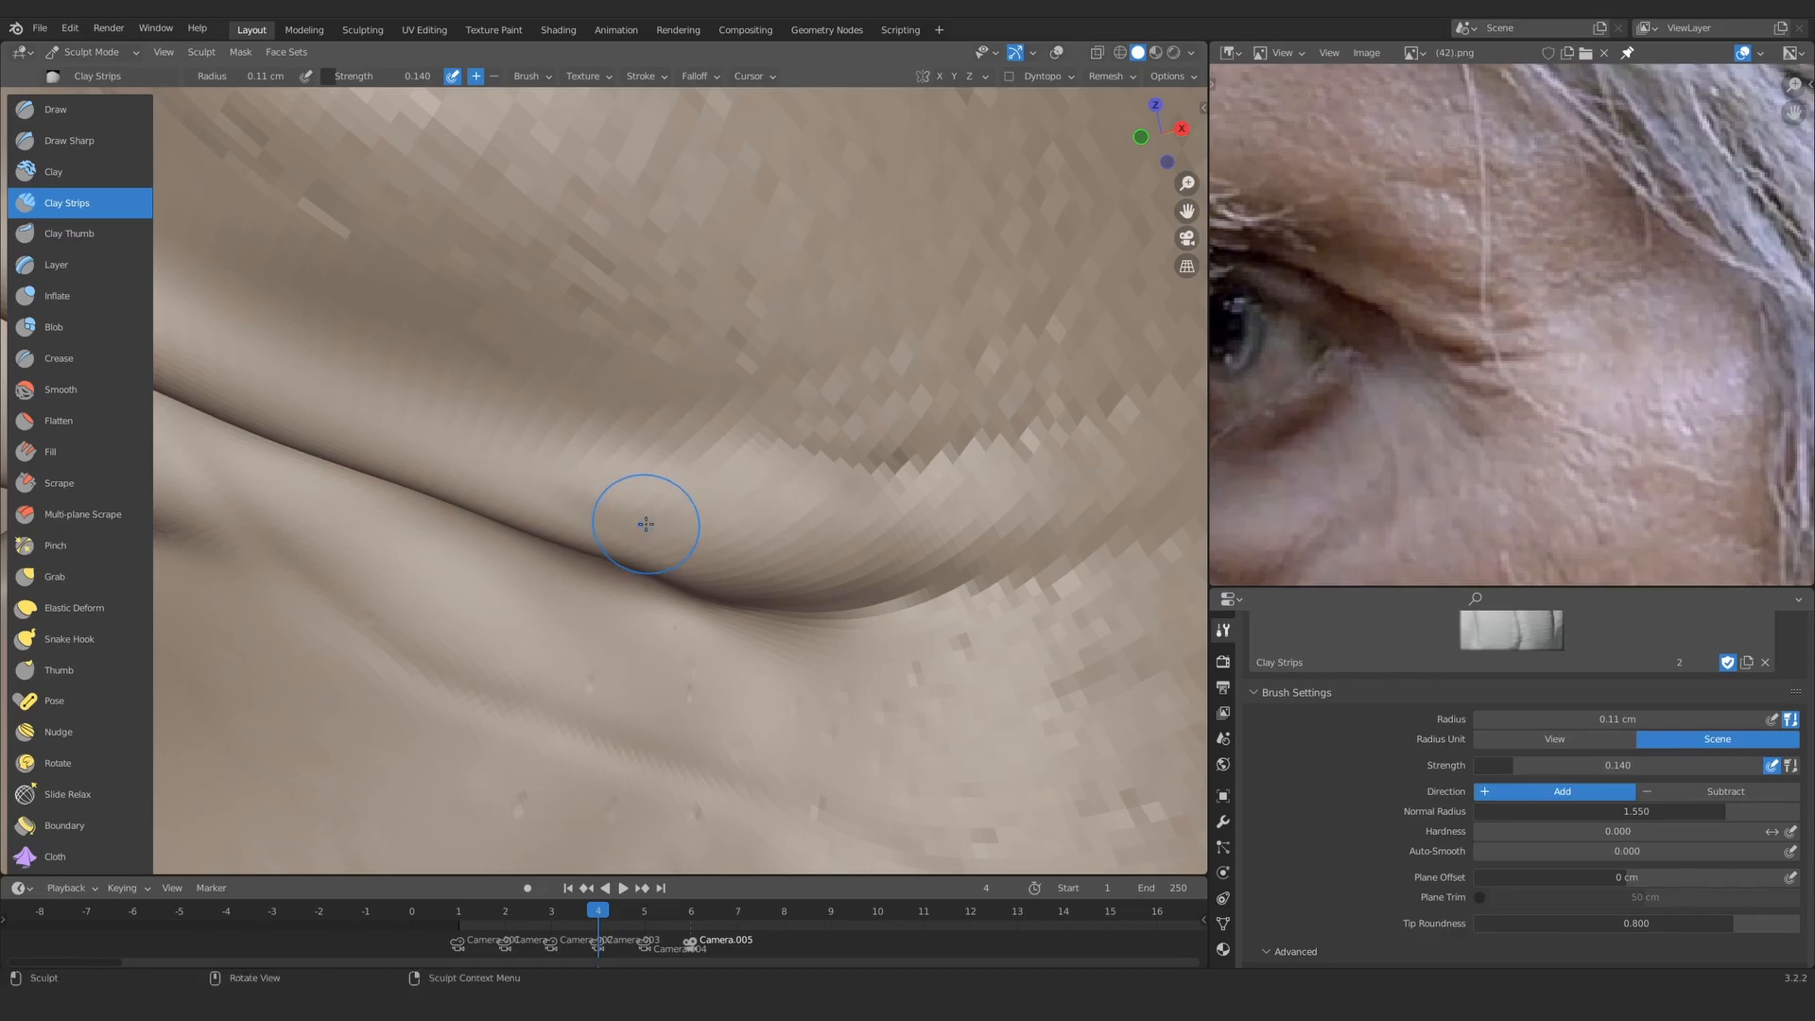
# Step: Extend the raised fold toward the temple with Clay Strips and set the radius to 0.15 cm
pyautogui.press('f')
pyautogui.moveTo(567, 497)
pyautogui.mouseDown(button='middle')
pyautogui.moveTo(681, 542)
pyautogui.moveTo(676, 486)
pyautogui.mouseUp(button='middle')
pyautogui.press('f')
pyautogui.click(676, 486)
pyautogui.moveTo(799, 404); pyautogui.dragTo(790, 397)
pyautogui.moveTo(790, 397)
pyautogui.keyDown('ctrl'); pyautogui.mouseDown(button='middle')
pyautogui.moveTo(775, 389)
pyautogui.moveTo(780, 422)
pyautogui.mouseUp(button='middle'); pyautogui.keyUp('ctrl')
pyautogui.moveTo(781, 421)
pyautogui.mouseDown(button='middle')
pyautogui.moveTo(712, 437)
pyautogui.moveTo(750, 462)
pyautogui.moveTo(680, 539)
pyautogui.moveTo(728, 538)
pyautogui.moveTo(756, 454)
pyautogui.mouseUp(button='middle')
pyautogui.press('f')
pyautogui.click(794, 445)
# Step: Raise the Multires modifier's sculpt level to 4
pyautogui.click(1223, 822)
pyautogui.moveTo(1617, 761)
pyautogui.mouseDown(button='middle')
pyautogui.moveTo(1617, 703)
pyautogui.moveTo(1617, 758)
pyautogui.mouseUp(button='middle')
pyautogui.click(1773, 721)
# Step: Build up the ridges around the upper crow's-foot wrinkle with Clay Strips, resizing the brush between strokes
pyautogui.moveTo(753, 438)
pyautogui.mouseDown(button='middle')
pyautogui.moveTo(717, 478)
pyautogui.moveTo(741, 494)
pyautogui.mouseUp(button='middle')
pyautogui.moveTo(780, 429); pyautogui.dragTo(778, 432)
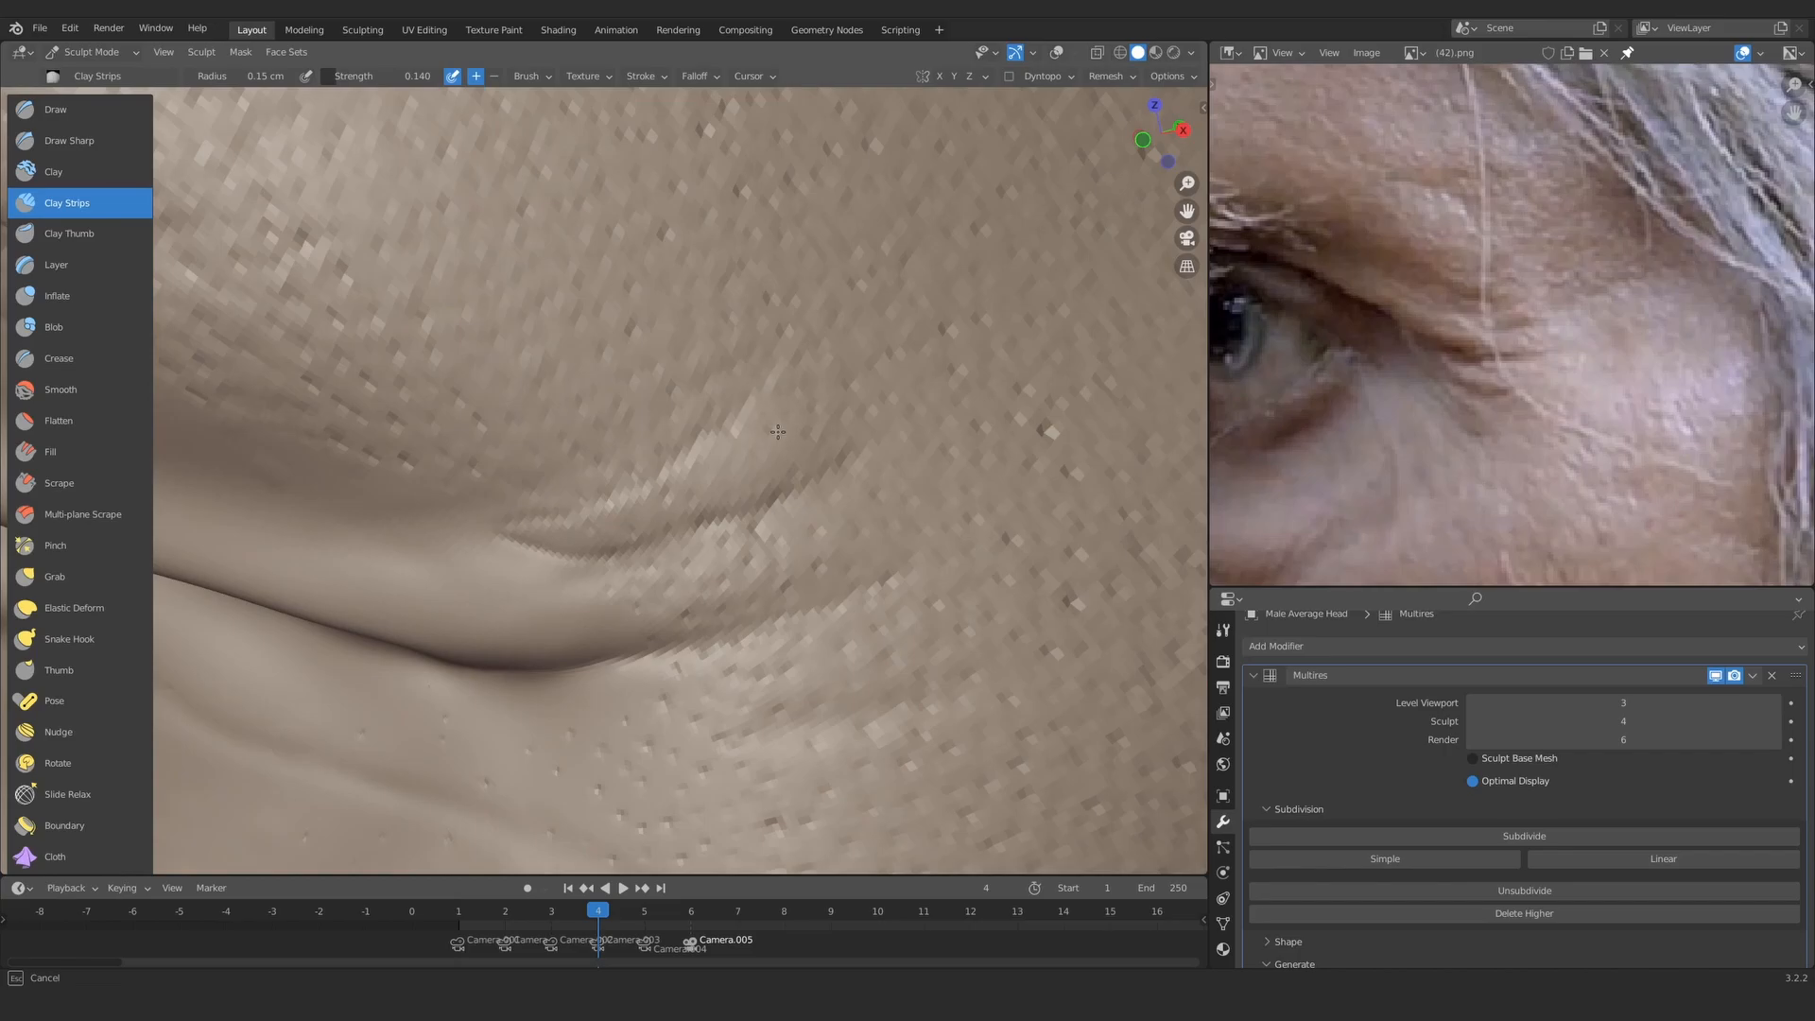
pyautogui.moveTo(713, 502); pyautogui.dragTo(725, 504, button='middle')
pyautogui.keyDown('ctrl'); pyautogui.moveTo(746, 529); pyautogui.dragTo(780, 491, button='middle'); pyautogui.keyUp('ctrl')
pyautogui.press('f')
pyautogui.click(780, 502)
pyautogui.moveTo(711, 510); pyautogui.dragTo(811, 406)
pyautogui.moveTo(813, 407)
pyautogui.keyDown('ctrl'); pyautogui.mouseDown(button='middle')
pyautogui.moveTo(810, 463)
pyautogui.moveTo(677, 753)
pyautogui.moveTo(753, 567)
pyautogui.moveTo(747, 453)
pyautogui.moveTo(716, 555)
pyautogui.moveTo(696, 466)
pyautogui.moveTo(680, 506)
pyautogui.moveTo(729, 523)
pyautogui.moveTo(714, 496)
pyautogui.mouseUp(button='middle'); pyautogui.keyUp('ctrl')
# Step: Deepen the inner end of the upper wrinkle with a resized Draw Sharp brush and switch back to Clay Strips
pyautogui.click(70, 140)
pyautogui.press('f')
pyautogui.click(833, 490)
pyautogui.moveTo(745, 484)
pyautogui.mouseDown()
pyautogui.moveTo(676, 469)
pyautogui.moveTo(710, 478)
pyautogui.mouseUp()
pyautogui.click(66, 202)
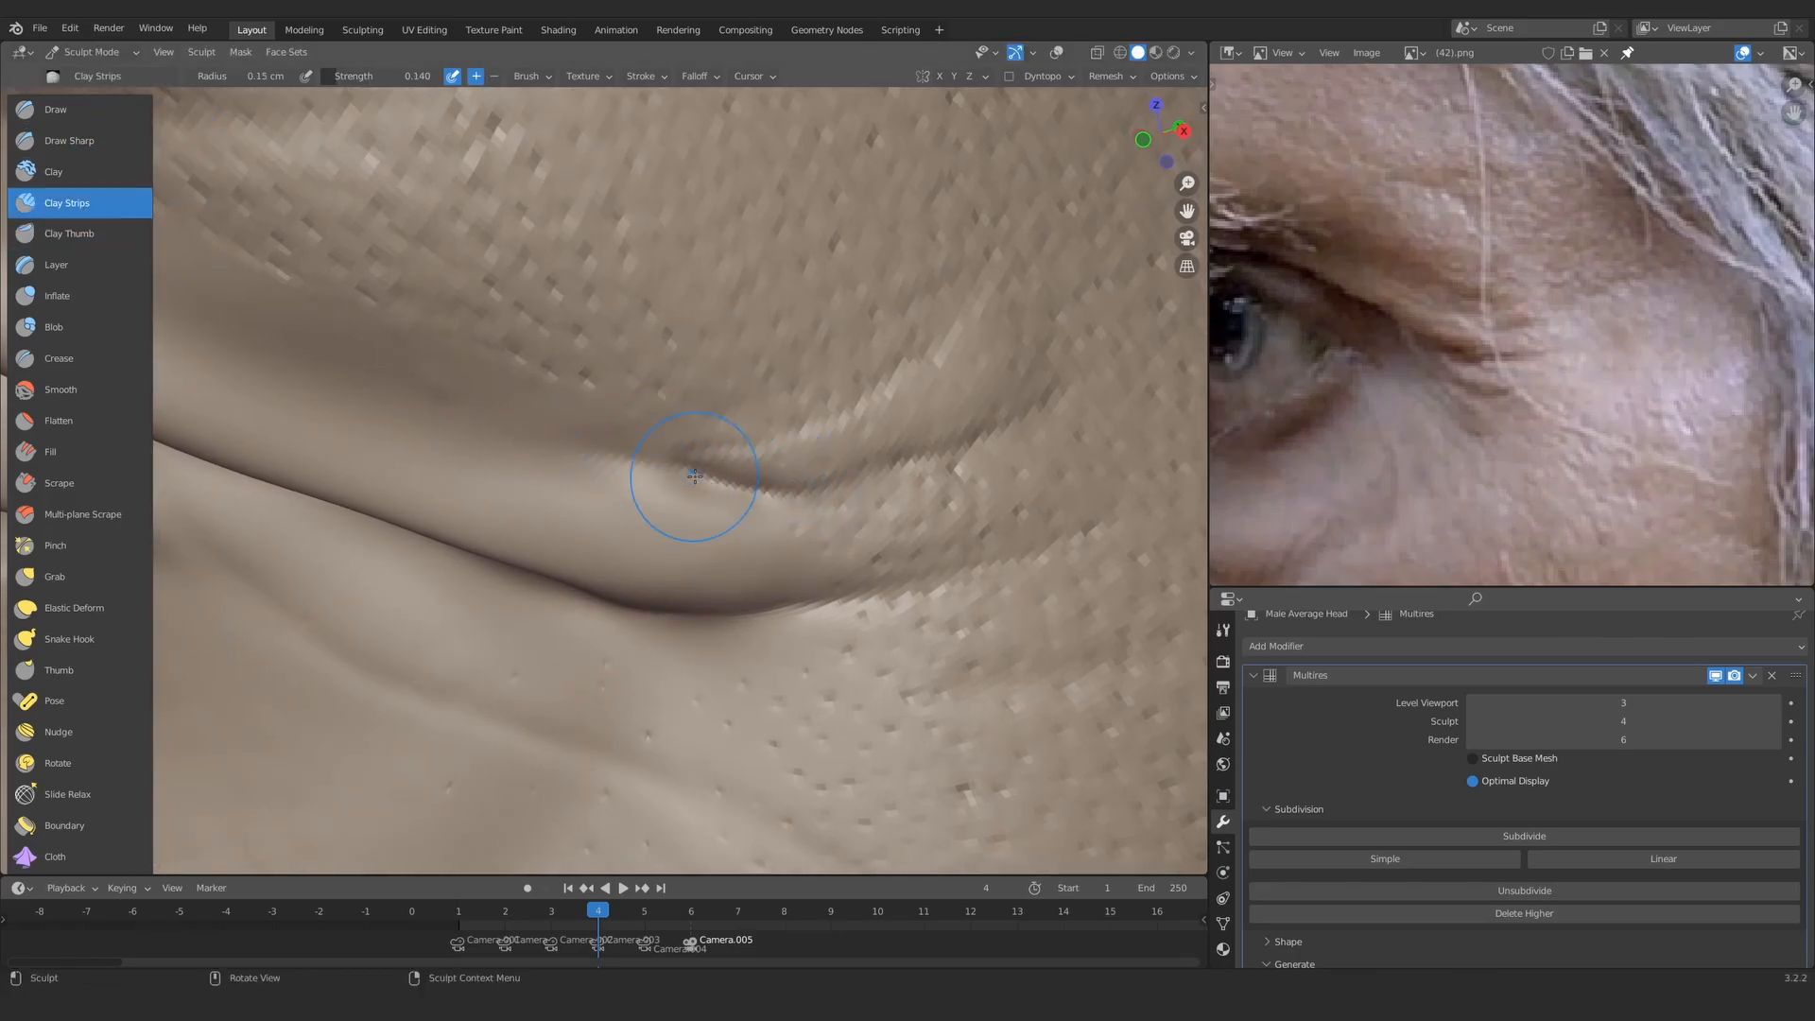
# Step: Shape the fold at the inner end of the upper crow's-foot wrinkle with Clay Strips at a 0.092 cm radius
pyautogui.press('f')
pyautogui.click(681, 499)
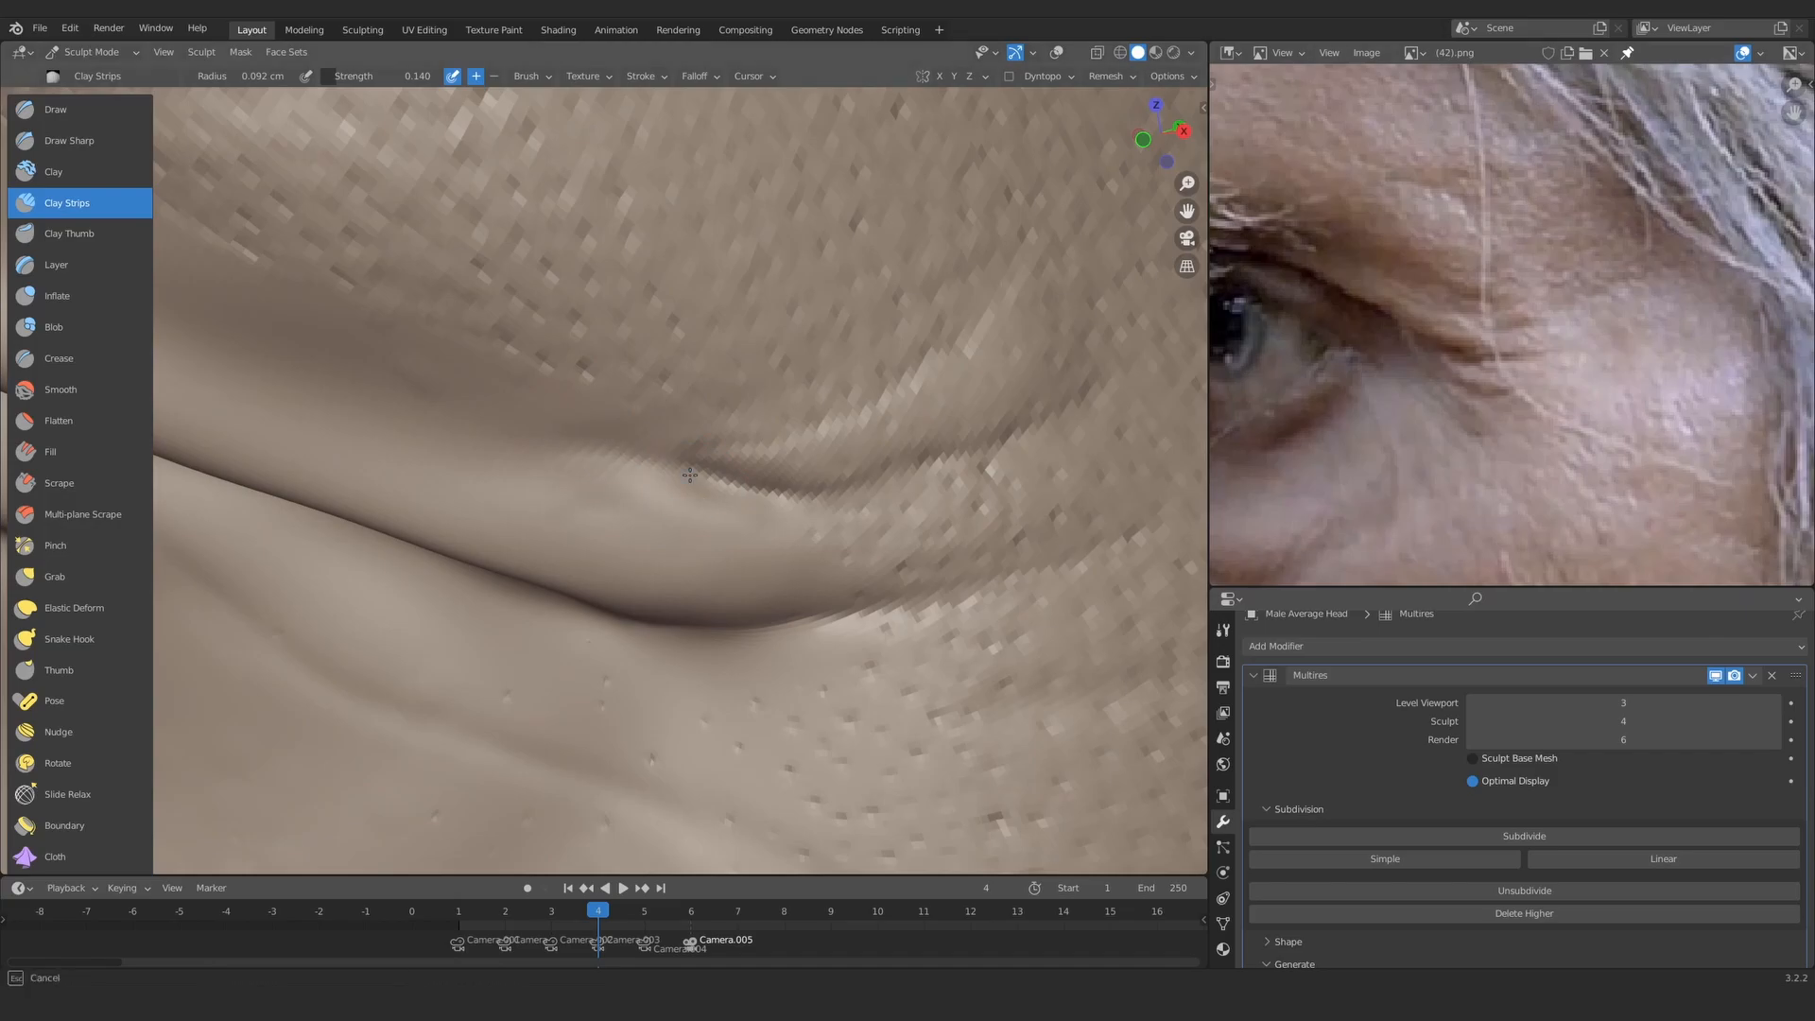
pyautogui.moveTo(689, 474)
pyautogui.keyDown('shift'); pyautogui.mouseDown()
pyautogui.moveTo(671, 493)
pyautogui.moveTo(690, 591)
pyautogui.moveTo(711, 580)
pyautogui.mouseUp(); pyautogui.keyUp('shift')
# Step: Carve a short shallow crease into the fold below the upper wrinkle's inner end with Draw Sharp, resizing the brush
pyautogui.click(72, 141)
pyautogui.keyDown('ctrl'); pyautogui.keyDown('alt'); pyautogui.moveTo(826, 476); pyautogui.dragTo(777, 433); pyautogui.keyUp('alt'); pyautogui.keyUp('ctrl')
pyautogui.keyDown('alt'); pyautogui.moveTo(777, 433); pyautogui.dragTo(745, 438); pyautogui.keyUp('alt')
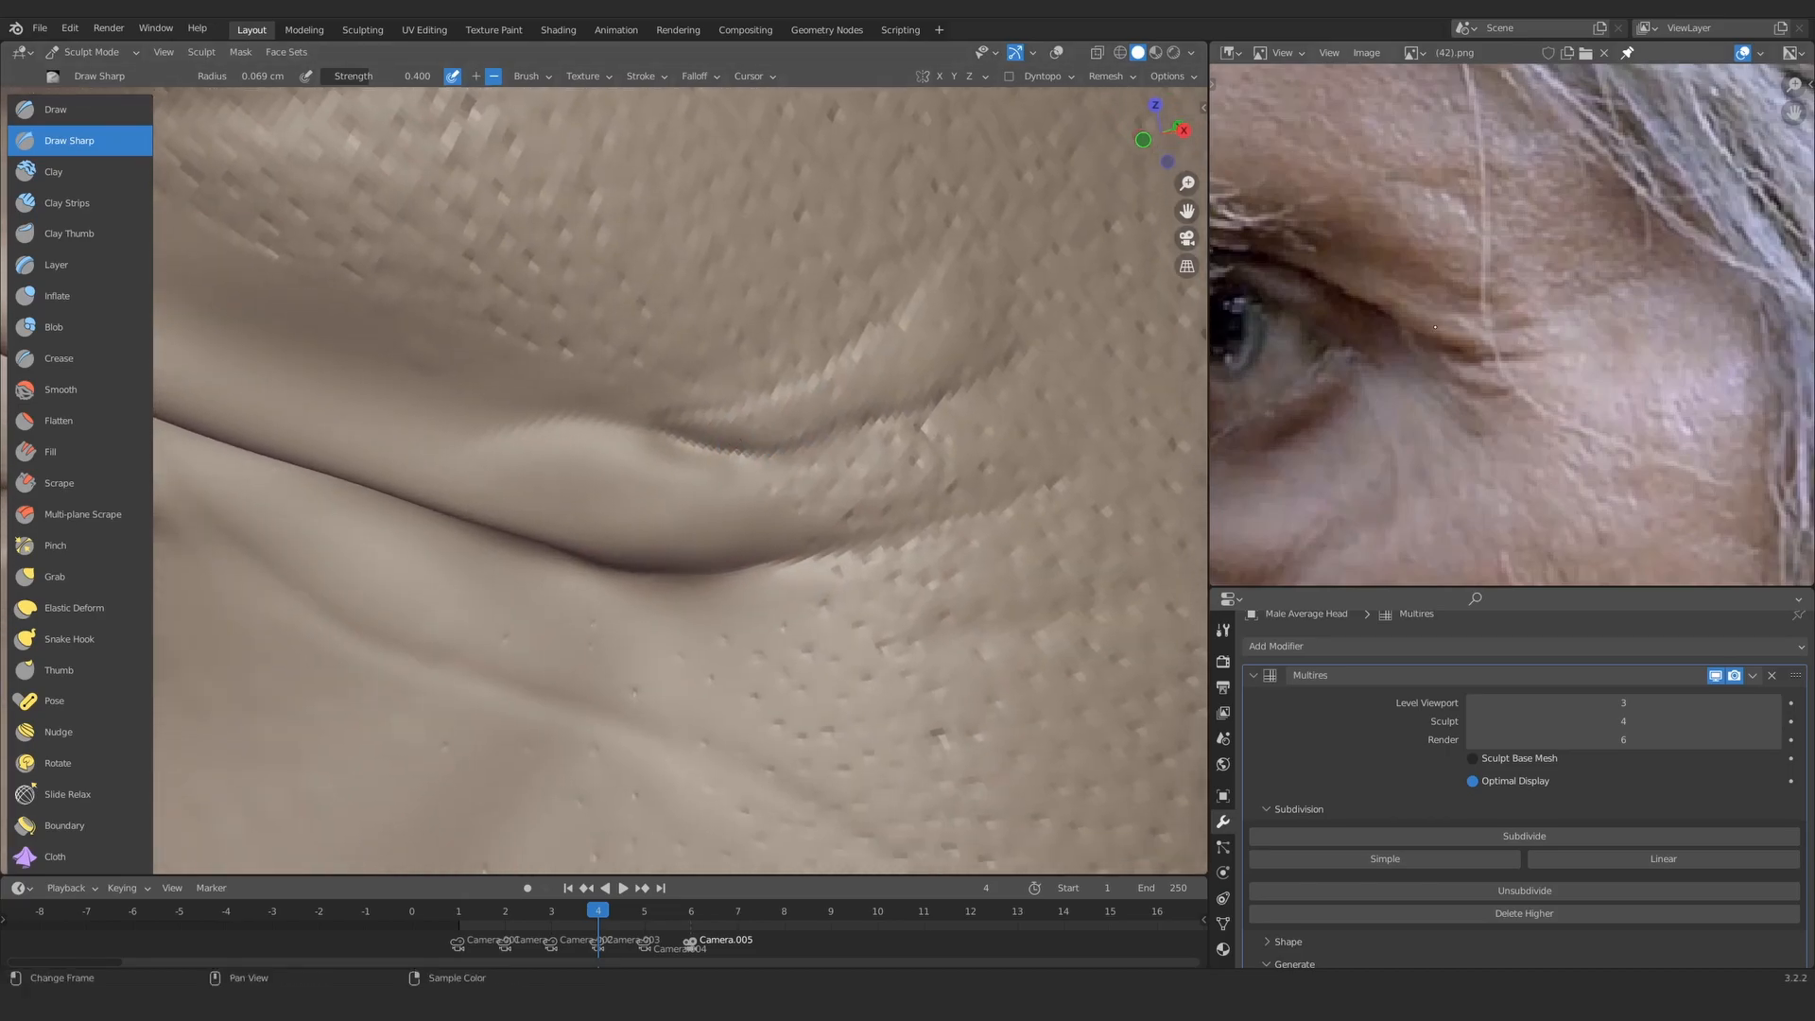
pyautogui.keyDown('ctrl'); pyautogui.keyDown('alt'); pyautogui.moveTo(789, 529); pyautogui.dragTo(782, 502); pyautogui.keyUp('alt'); pyautogui.keyUp('ctrl')
pyautogui.press('f')
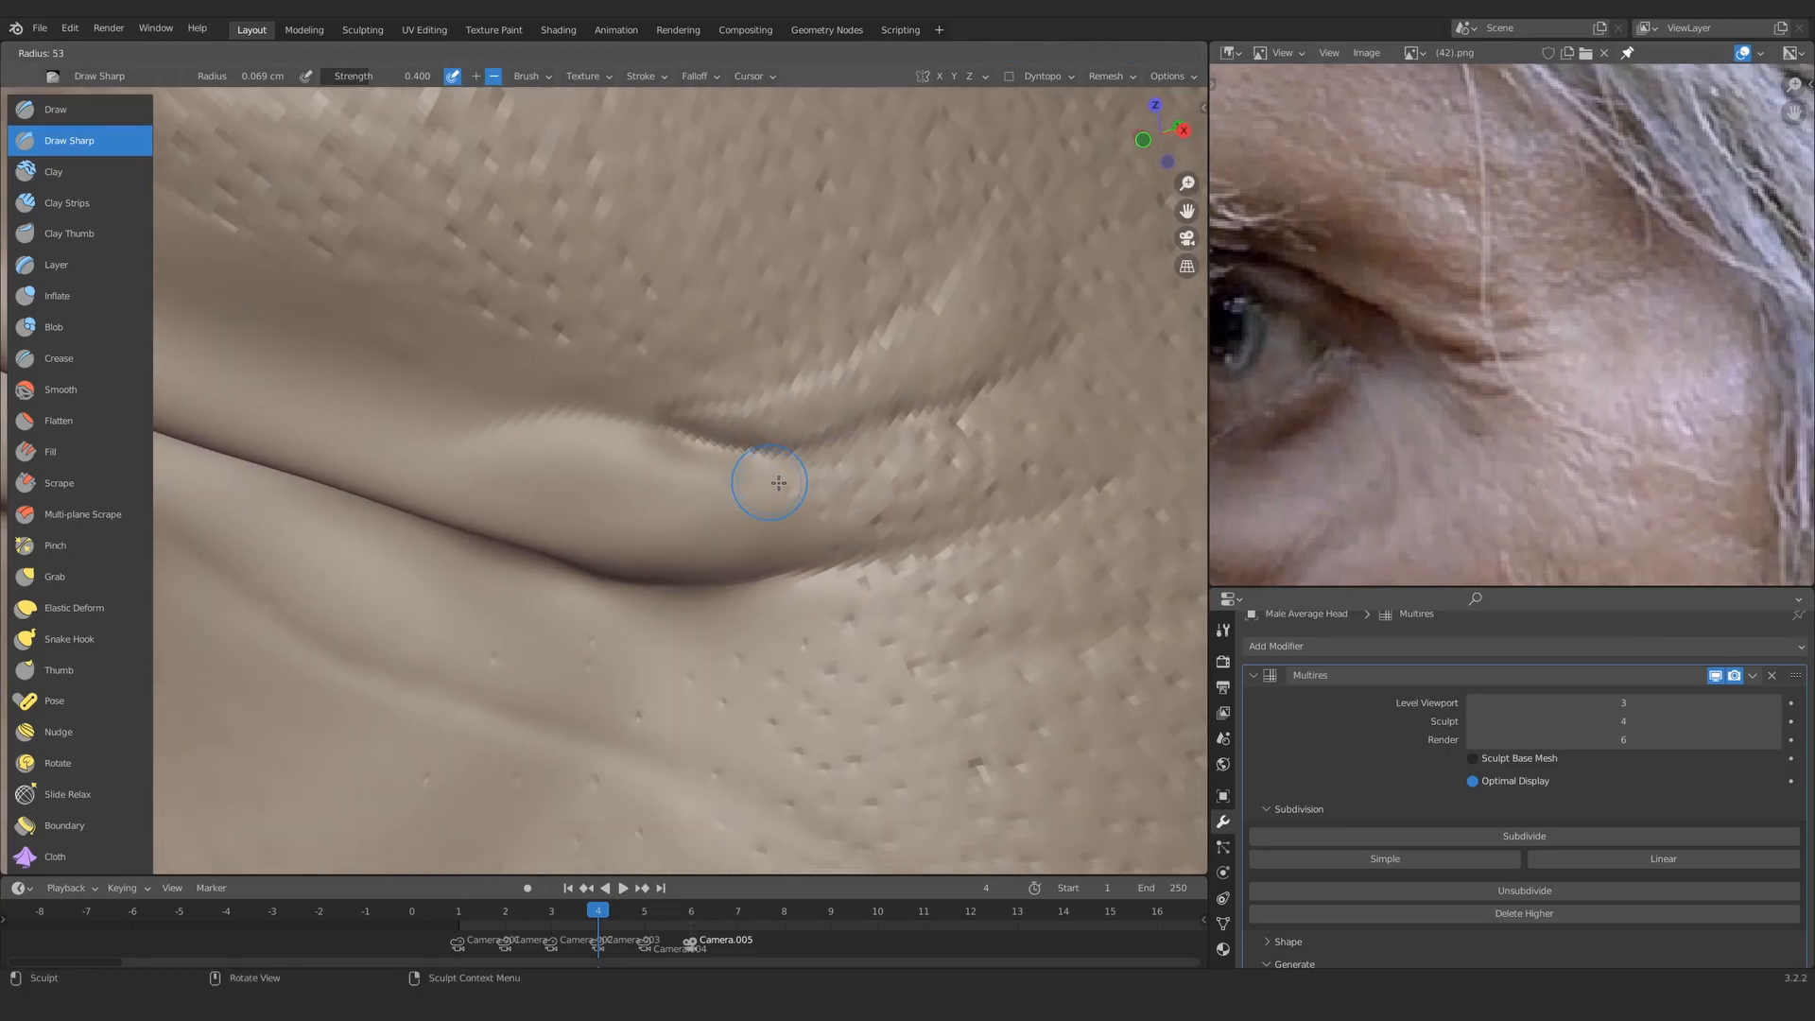
pyautogui.click(770, 482)
pyautogui.keyDown('alt'); pyautogui.moveTo(623, 486); pyautogui.dragTo(596, 491); pyautogui.keyUp('alt')
pyautogui.press('f')
pyautogui.click(619, 476)
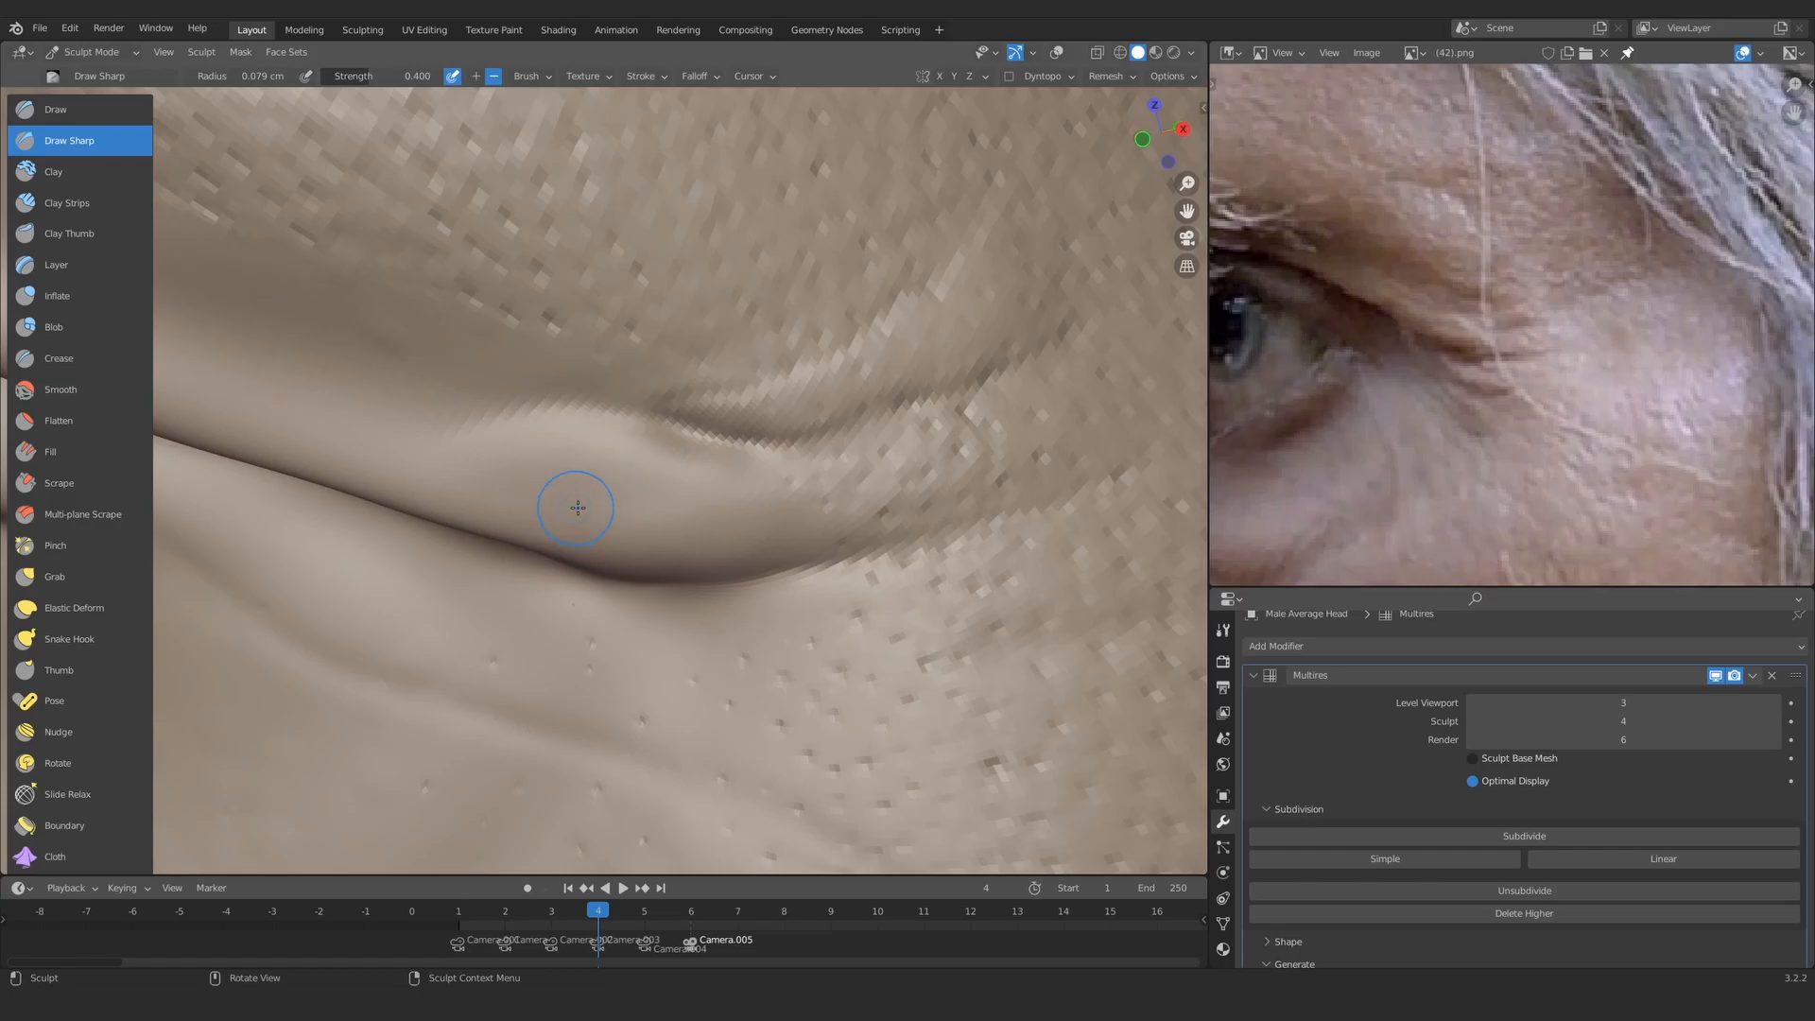
pyautogui.moveTo(539, 496)
pyautogui.mouseDown()
pyautogui.moveTo(700, 468)
pyautogui.moveTo(595, 490)
pyautogui.mouseUp()
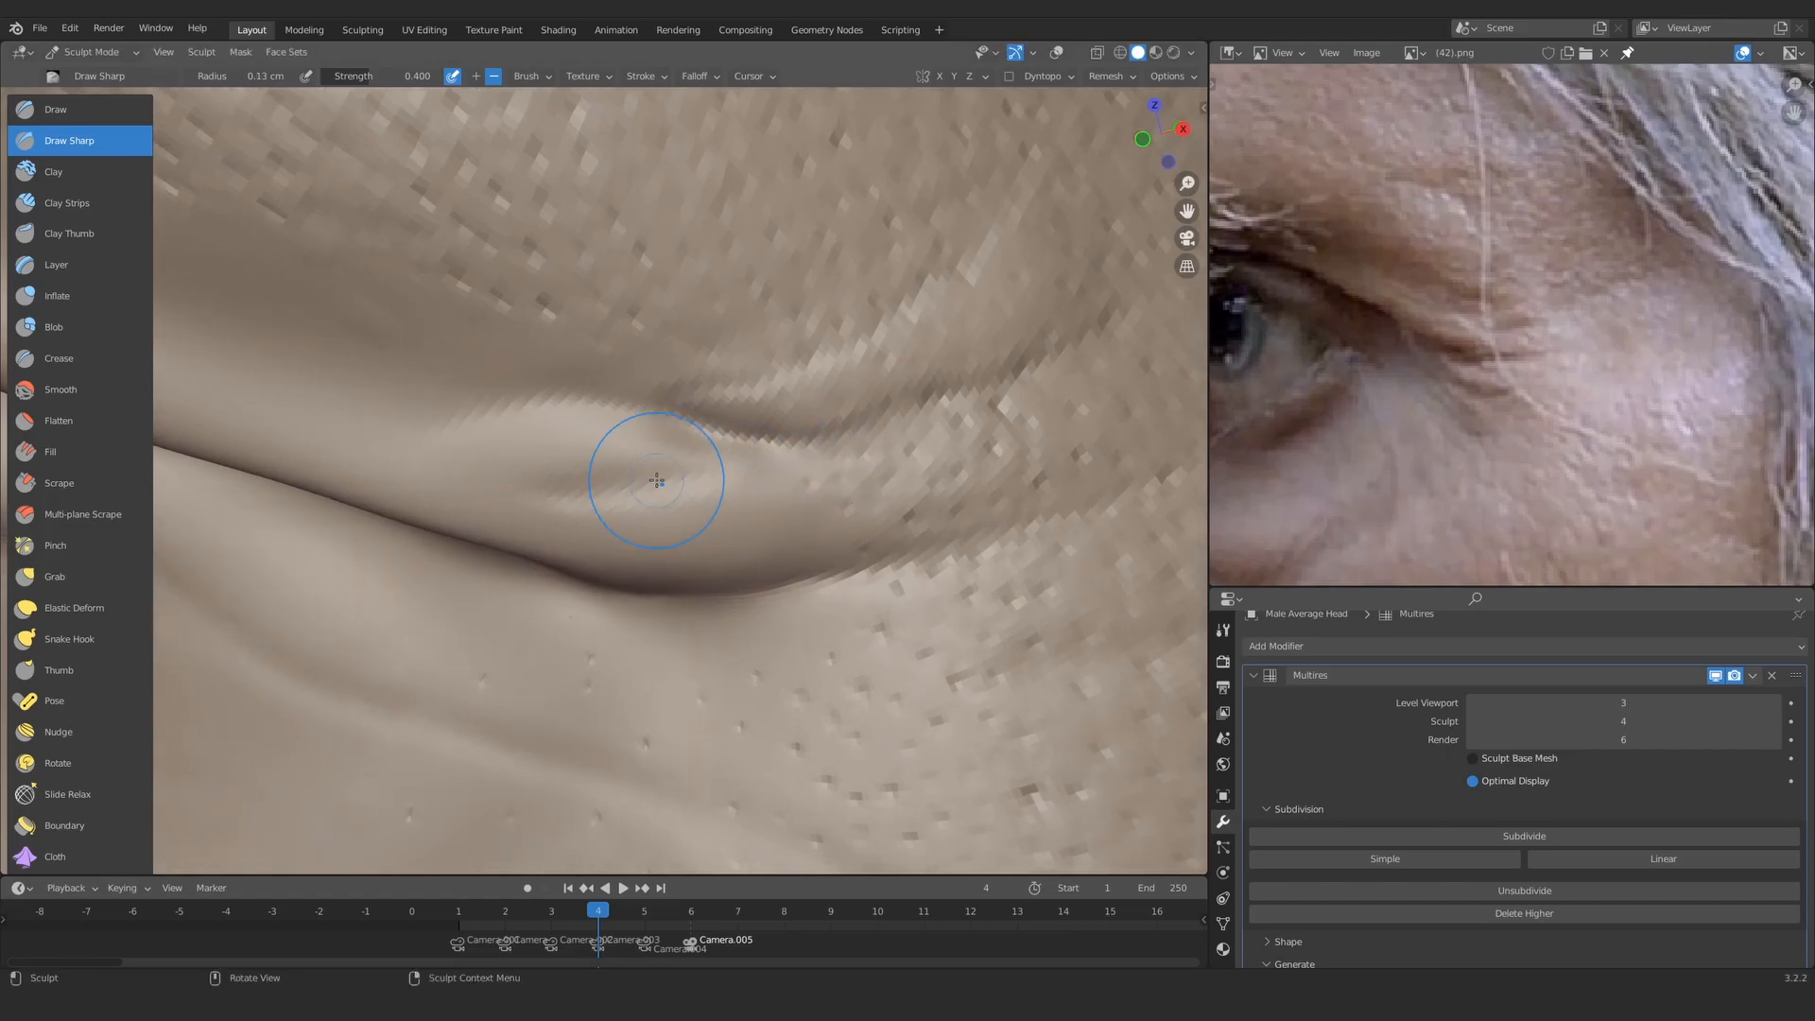
# Step: Build up the edges of the short crease with Clay Strips at 0.068 cm, then enlarge the brush to 0.19 cm
pyautogui.click(85, 203)
pyautogui.keyDown('ctrl'); pyautogui.keyDown('alt'); pyautogui.moveTo(642, 584); pyautogui.dragTo(639, 542); pyautogui.keyUp('alt'); pyautogui.keyUp('ctrl')
pyautogui.moveTo(630, 522); pyautogui.dragTo(641, 517, button='middle')
pyautogui.press('1')
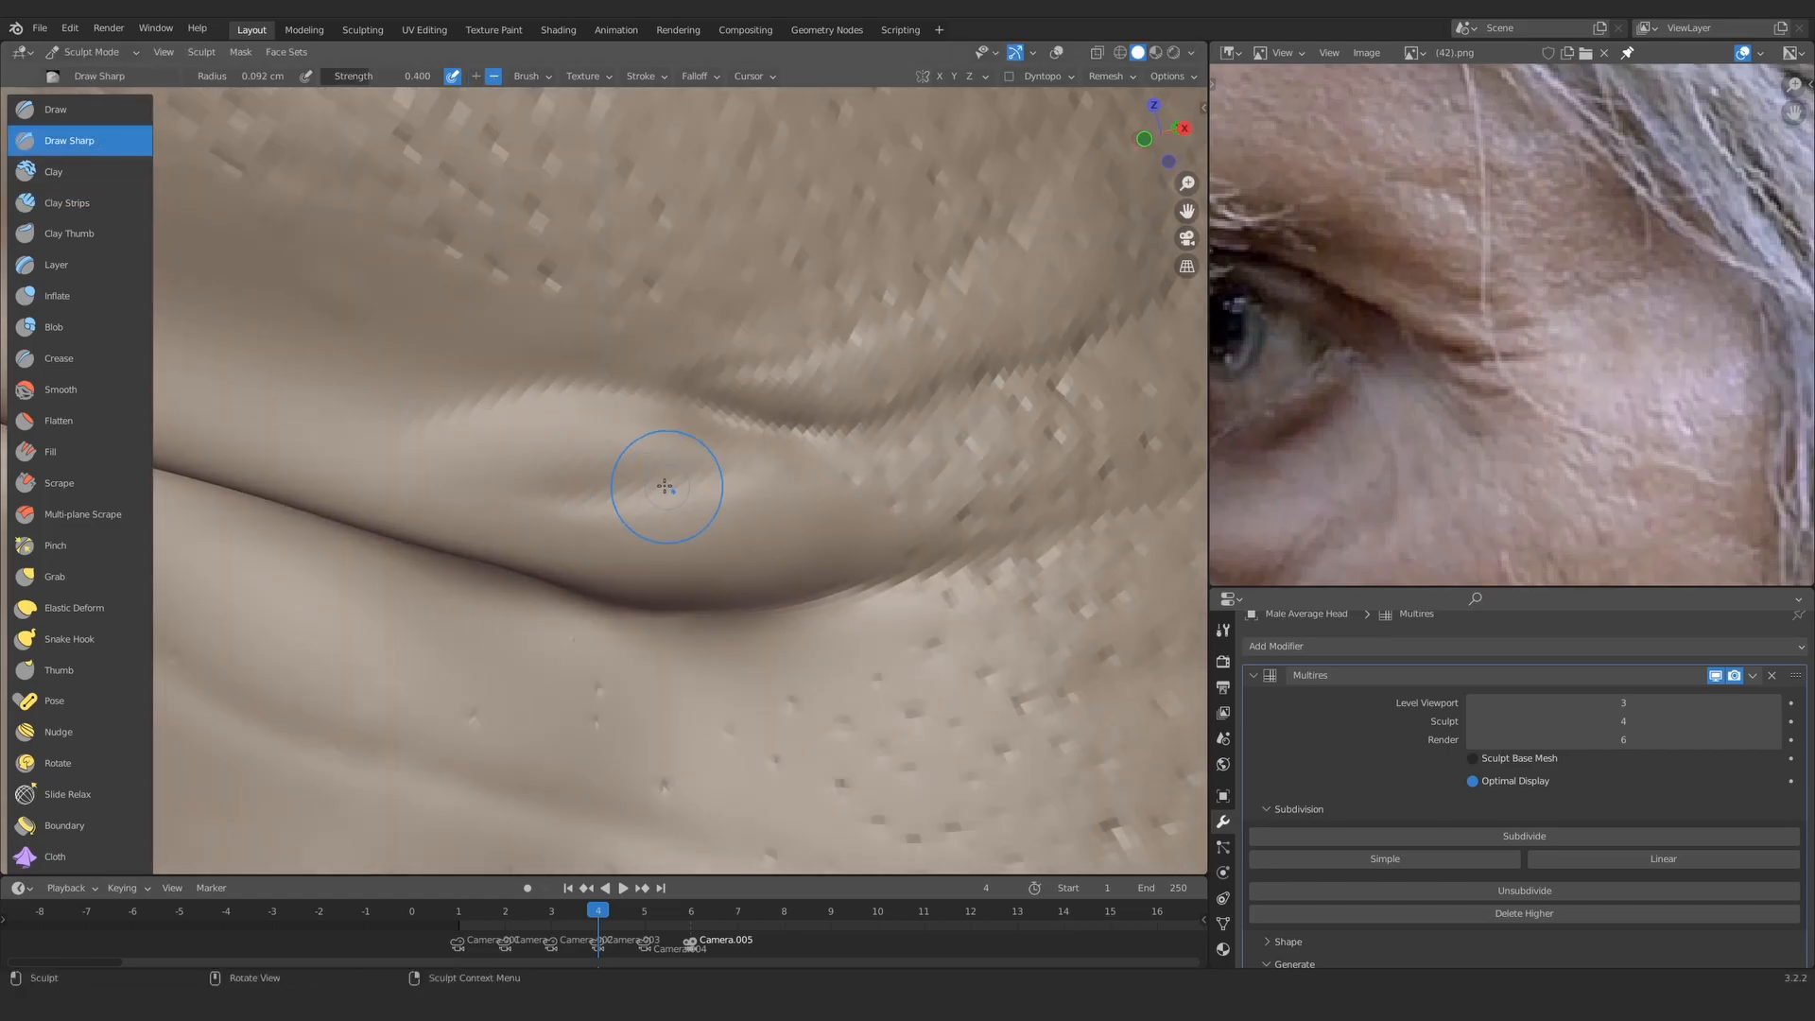
pyautogui.press('c')
pyautogui.keyDown('ctrl'); pyautogui.moveTo(620, 488); pyautogui.dragTo(649, 454, button='middle'); pyautogui.keyUp('ctrl')
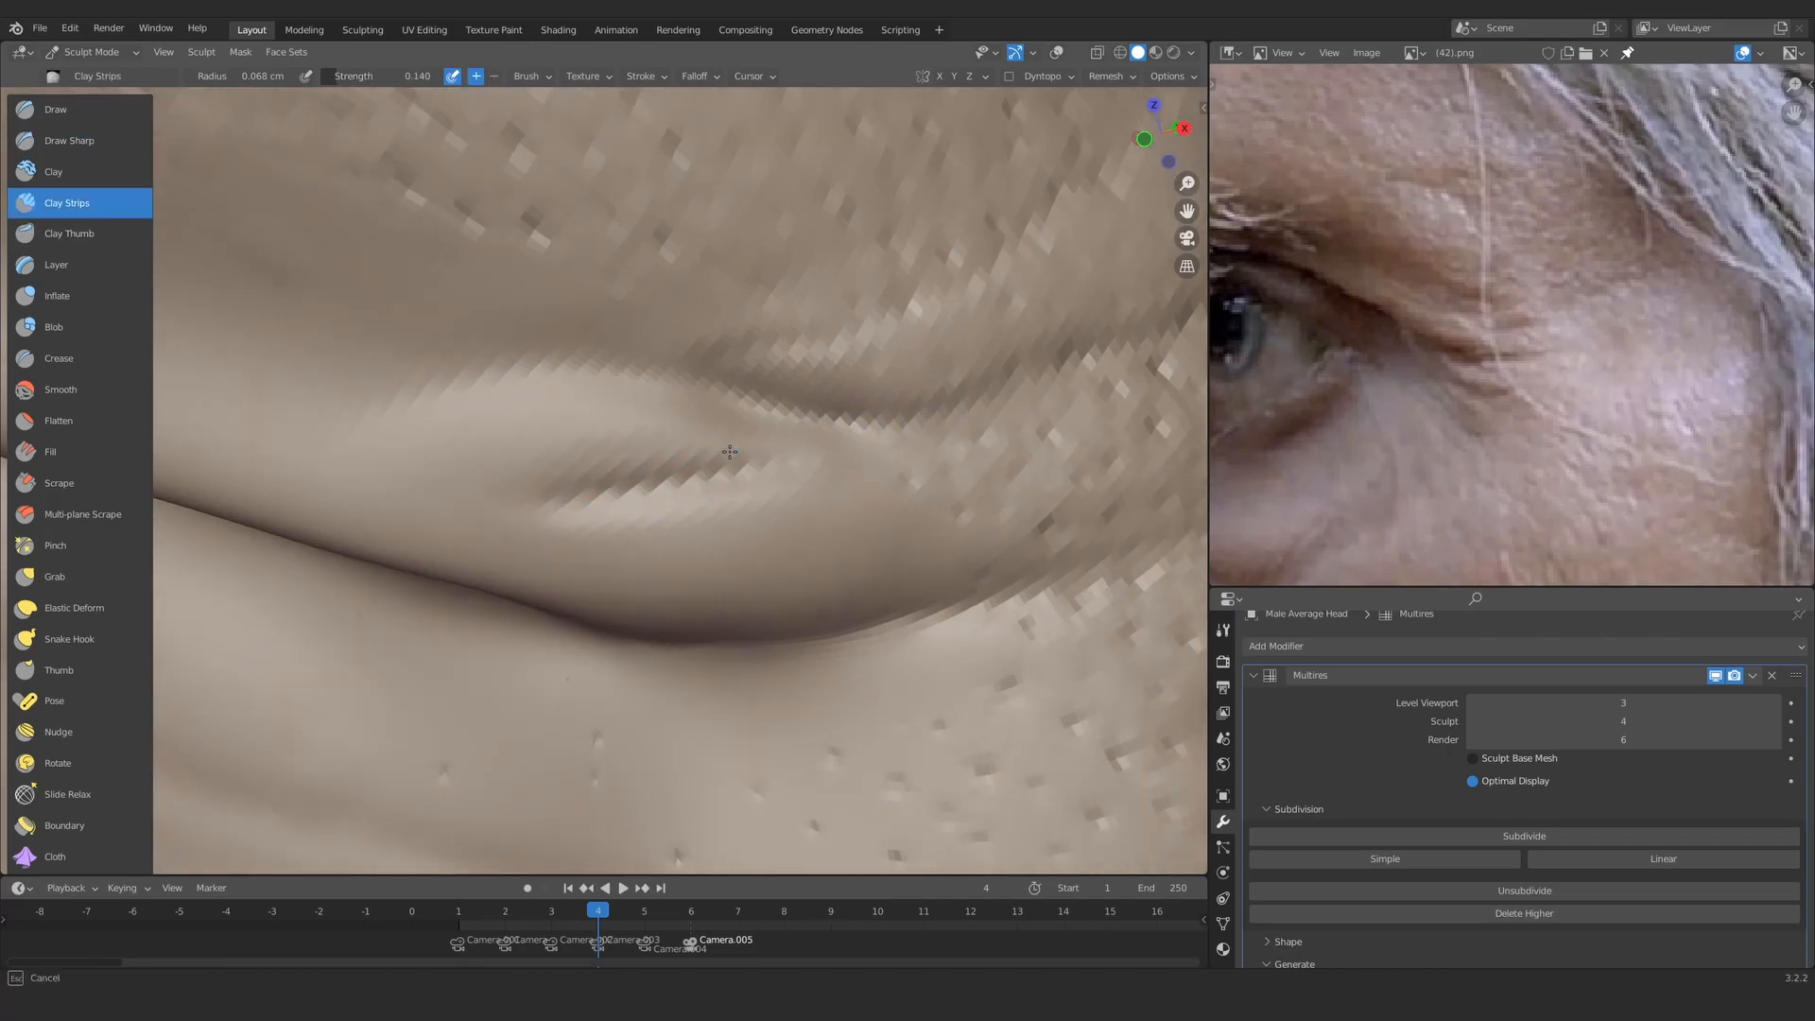
pyautogui.moveTo(743, 433)
pyautogui.keyDown('ctrl'); pyautogui.mouseDown(button='middle')
pyautogui.moveTo(851, 612)
pyautogui.moveTo(563, 494)
pyautogui.moveTo(923, 587)
pyautogui.moveTo(554, 518)
pyautogui.moveTo(721, 615)
pyautogui.moveTo(607, 482)
pyautogui.moveTo(501, 401)
pyautogui.mouseUp(button='middle'); pyautogui.keyUp('ctrl')
pyautogui.press('f')
pyautogui.click(600, 477)
pyautogui.moveTo(616, 508)
pyautogui.keyDown('ctrl'); pyautogui.mouseDown(button='middle')
pyautogui.moveTo(600, 478)
pyautogui.moveTo(680, 642)
pyautogui.mouseUp(button='middle'); pyautogui.keyUp('ctrl')
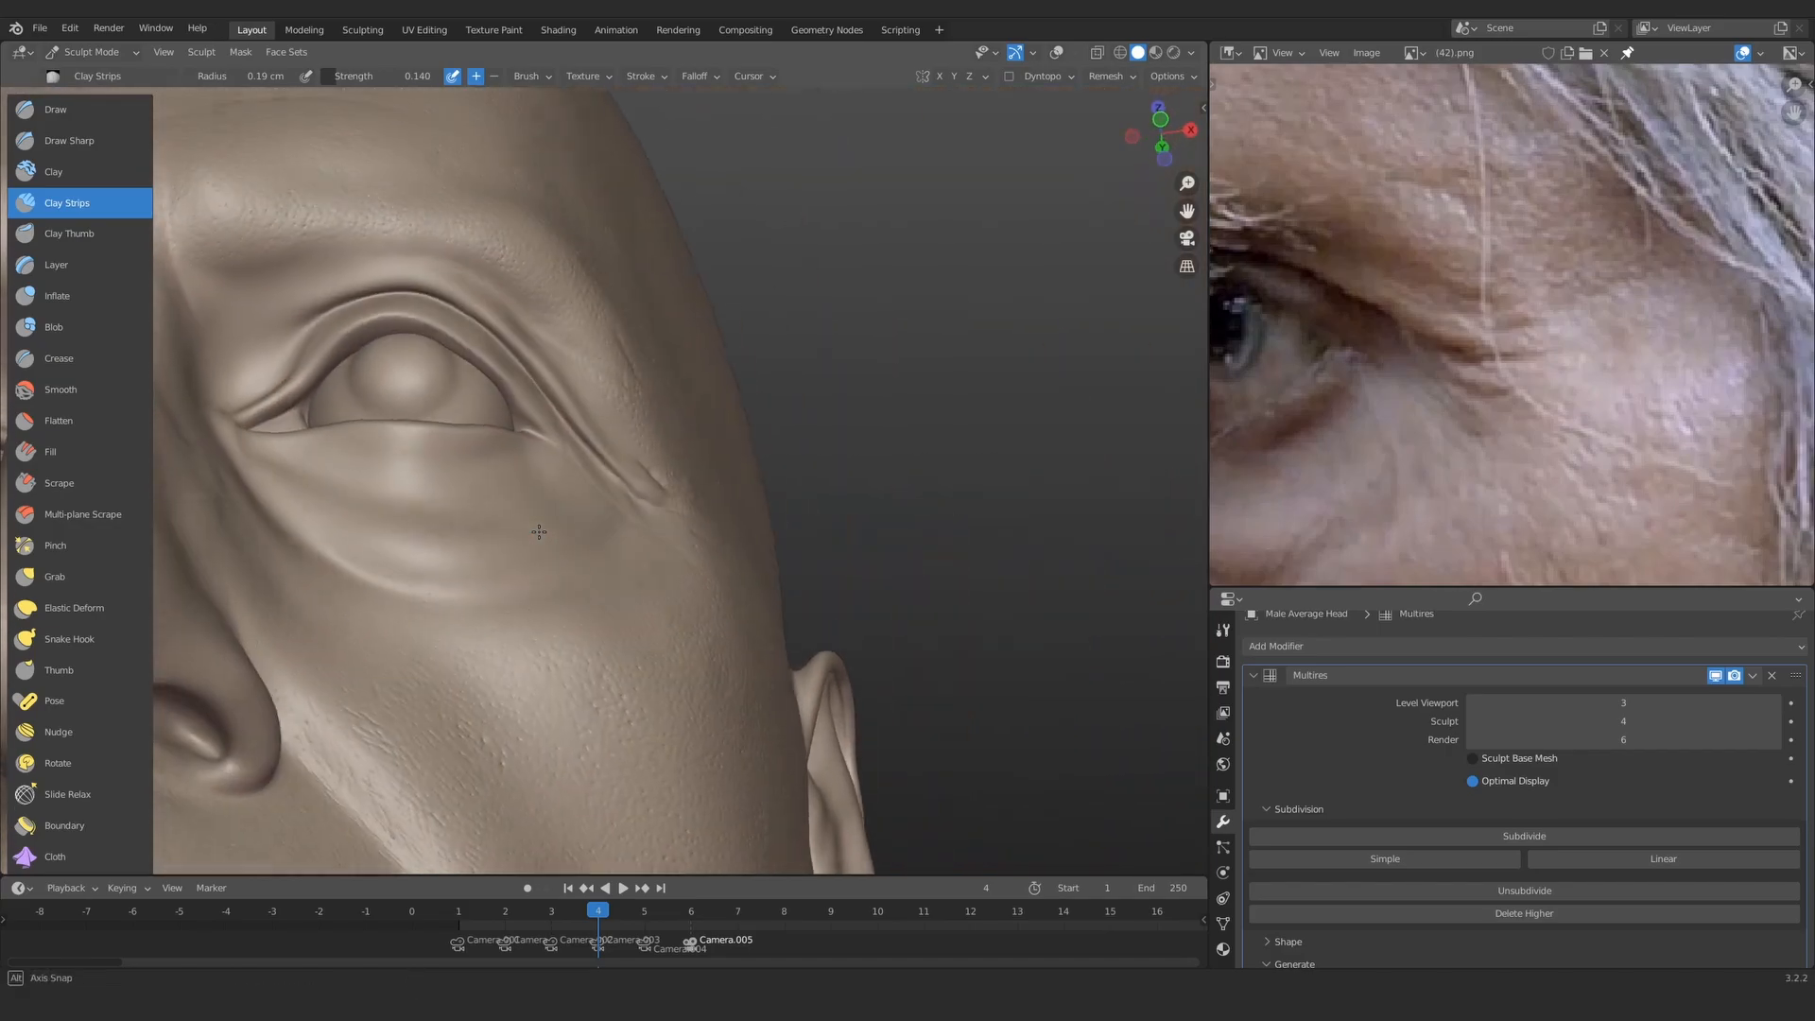
# Step: Add volume to the fold above the upper eyelid crease with Clay Strips at 0.14 cm radius and 0.370 strength
pyautogui.moveTo(539, 530); pyautogui.dragTo(324, 413, button='middle')
pyautogui.moveTo(823, 614)
pyautogui.keyDown('ctrl'); pyautogui.mouseDown(button='middle')
pyautogui.moveTo(782, 505)
pyautogui.moveTo(803, 274)
pyautogui.mouseUp(button='middle'); pyautogui.keyUp('ctrl')
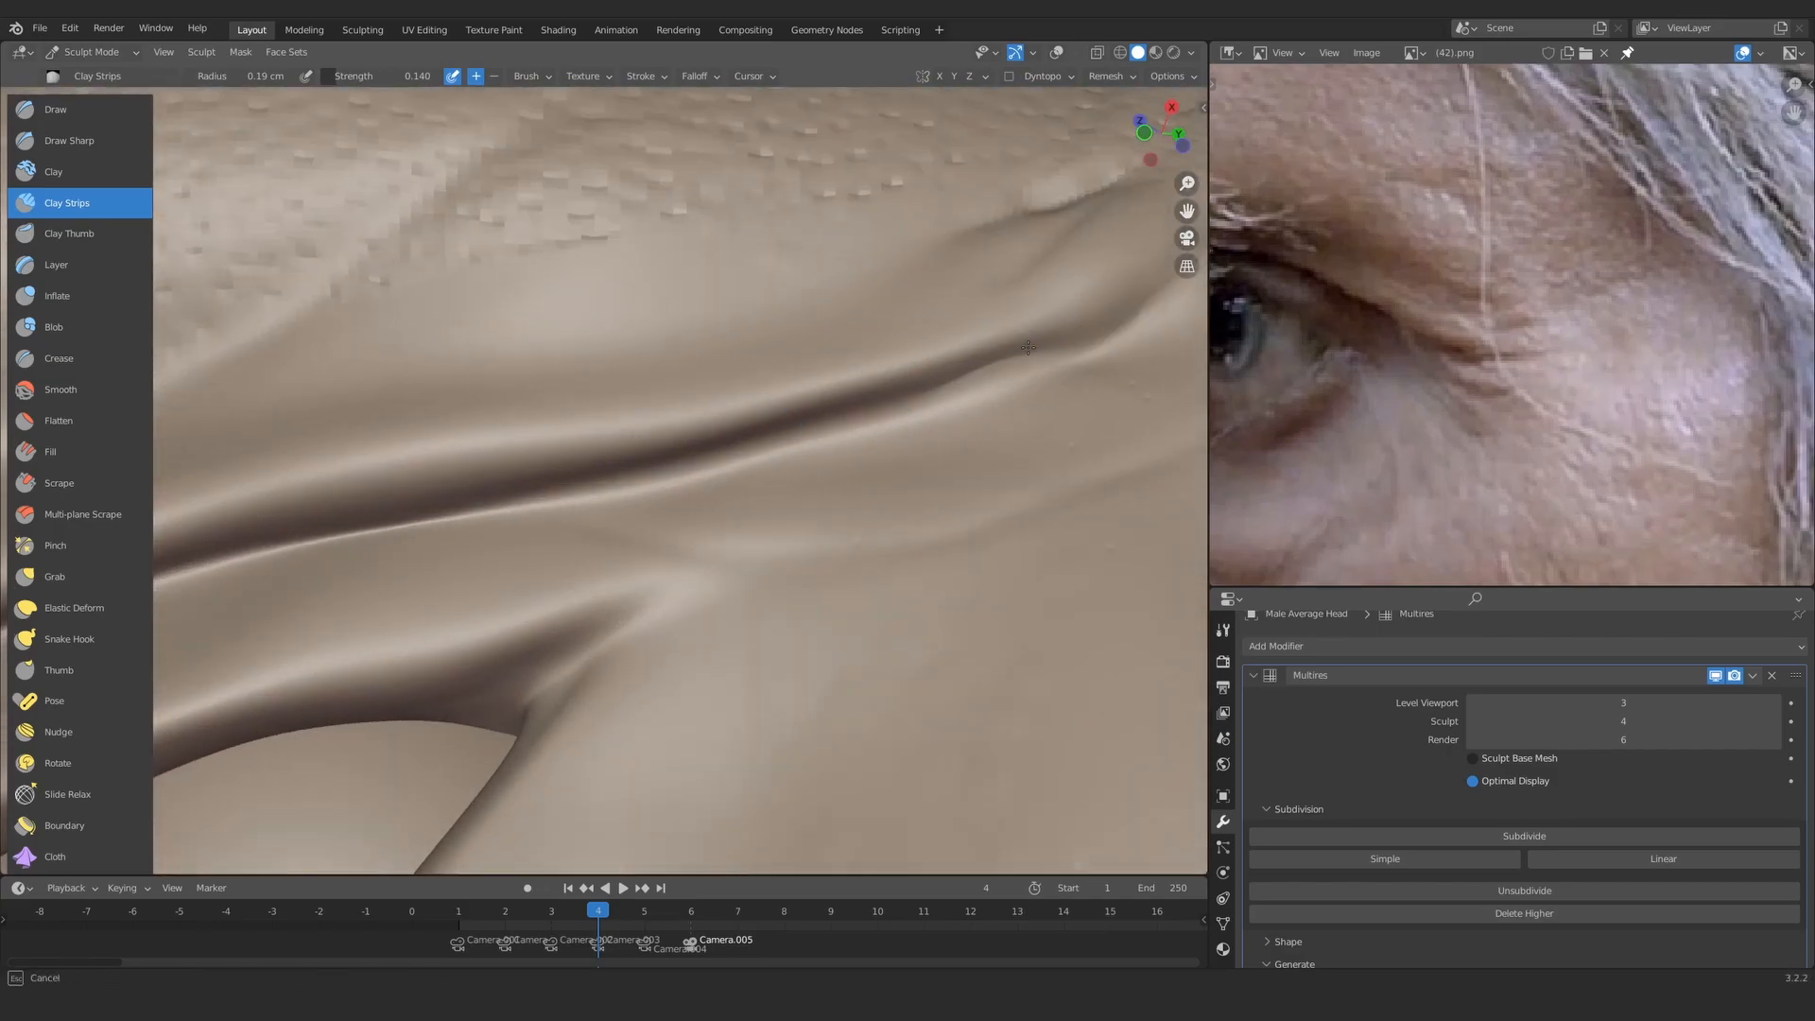
pyautogui.moveTo(1033, 409); pyautogui.dragTo(1027, 520, button='middle')
pyautogui.moveTo(787, 431)
pyautogui.keyDown('ctrl'); pyautogui.mouseDown(button='middle')
pyautogui.moveTo(519, 400)
pyautogui.moveTo(835, 434)
pyautogui.moveTo(841, 387)
pyautogui.mouseUp(button='middle'); pyautogui.keyUp('ctrl')
pyautogui.moveTo(841, 388)
pyautogui.mouseDown(button='middle')
pyautogui.moveTo(850, 454)
pyautogui.moveTo(883, 338)
pyautogui.mouseUp(button='middle')
pyautogui.press('f')
pyautogui.click(870, 339)
pyautogui.hotkey('shift', 'f')
pyautogui.click(907, 338)
pyautogui.moveTo(934, 320); pyautogui.dragTo(946, 312)
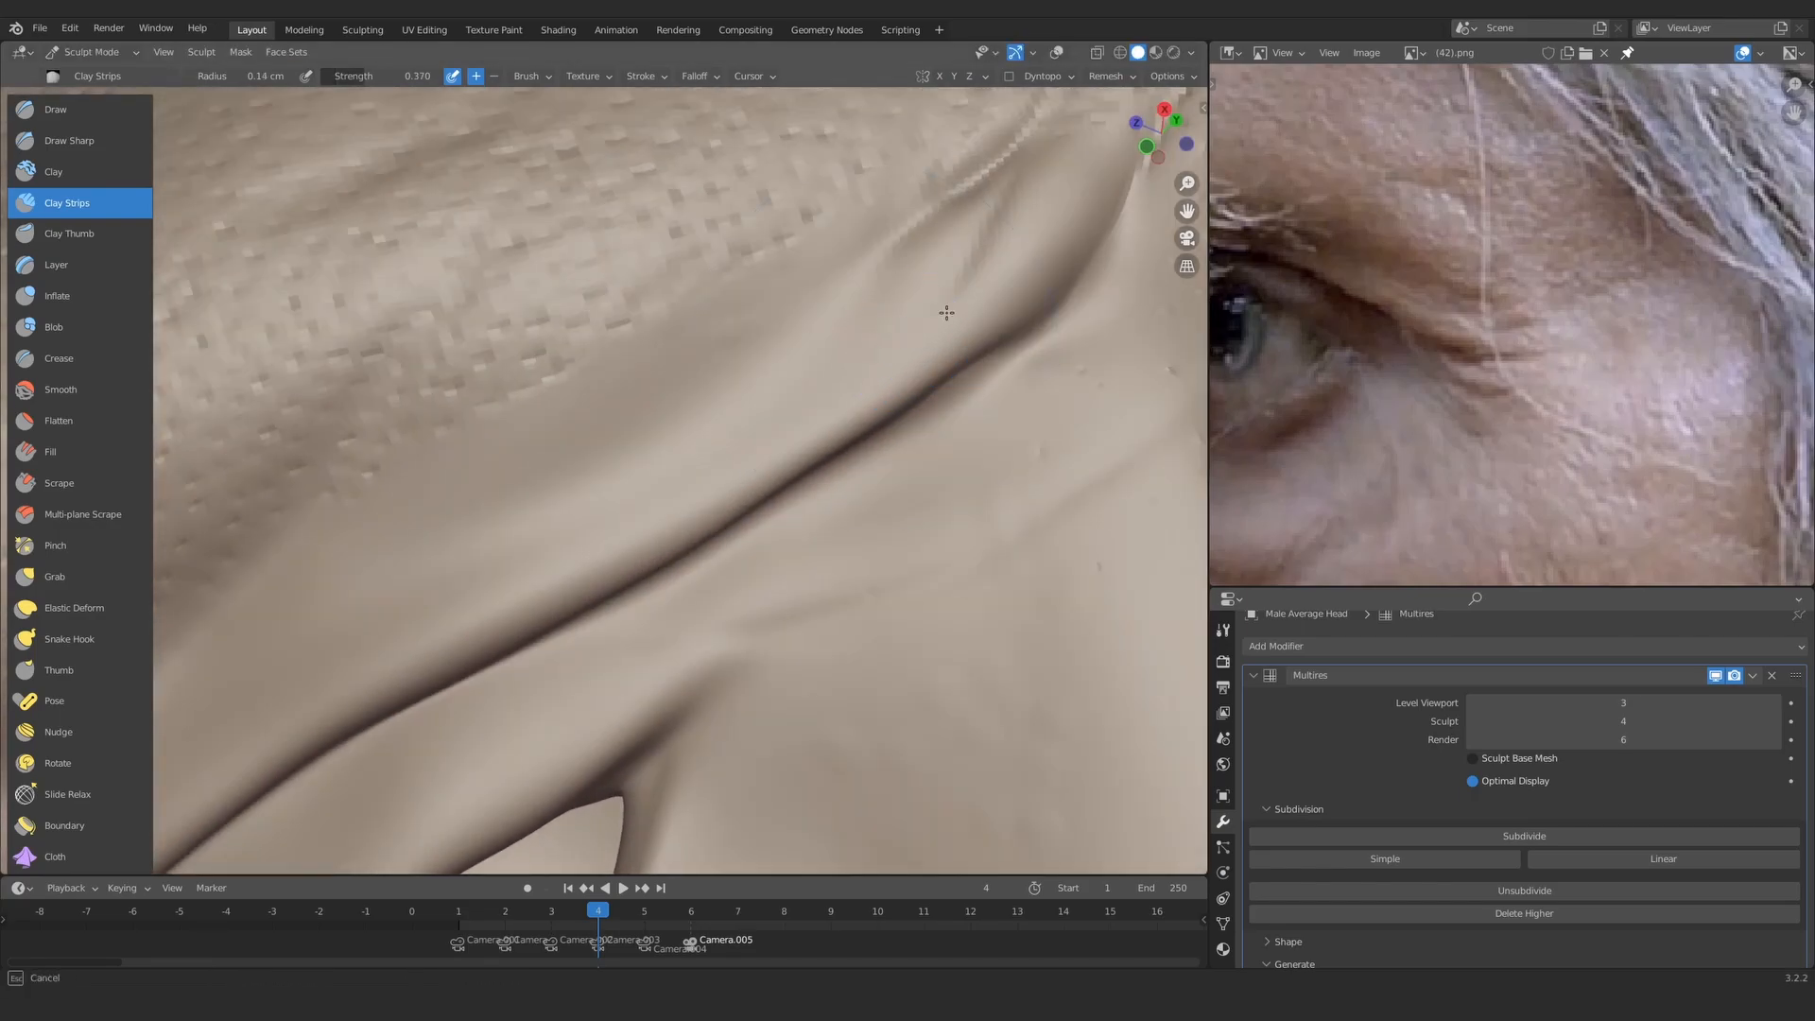
pyautogui.moveTo(831, 409); pyautogui.dragTo(745, 356, button='middle')
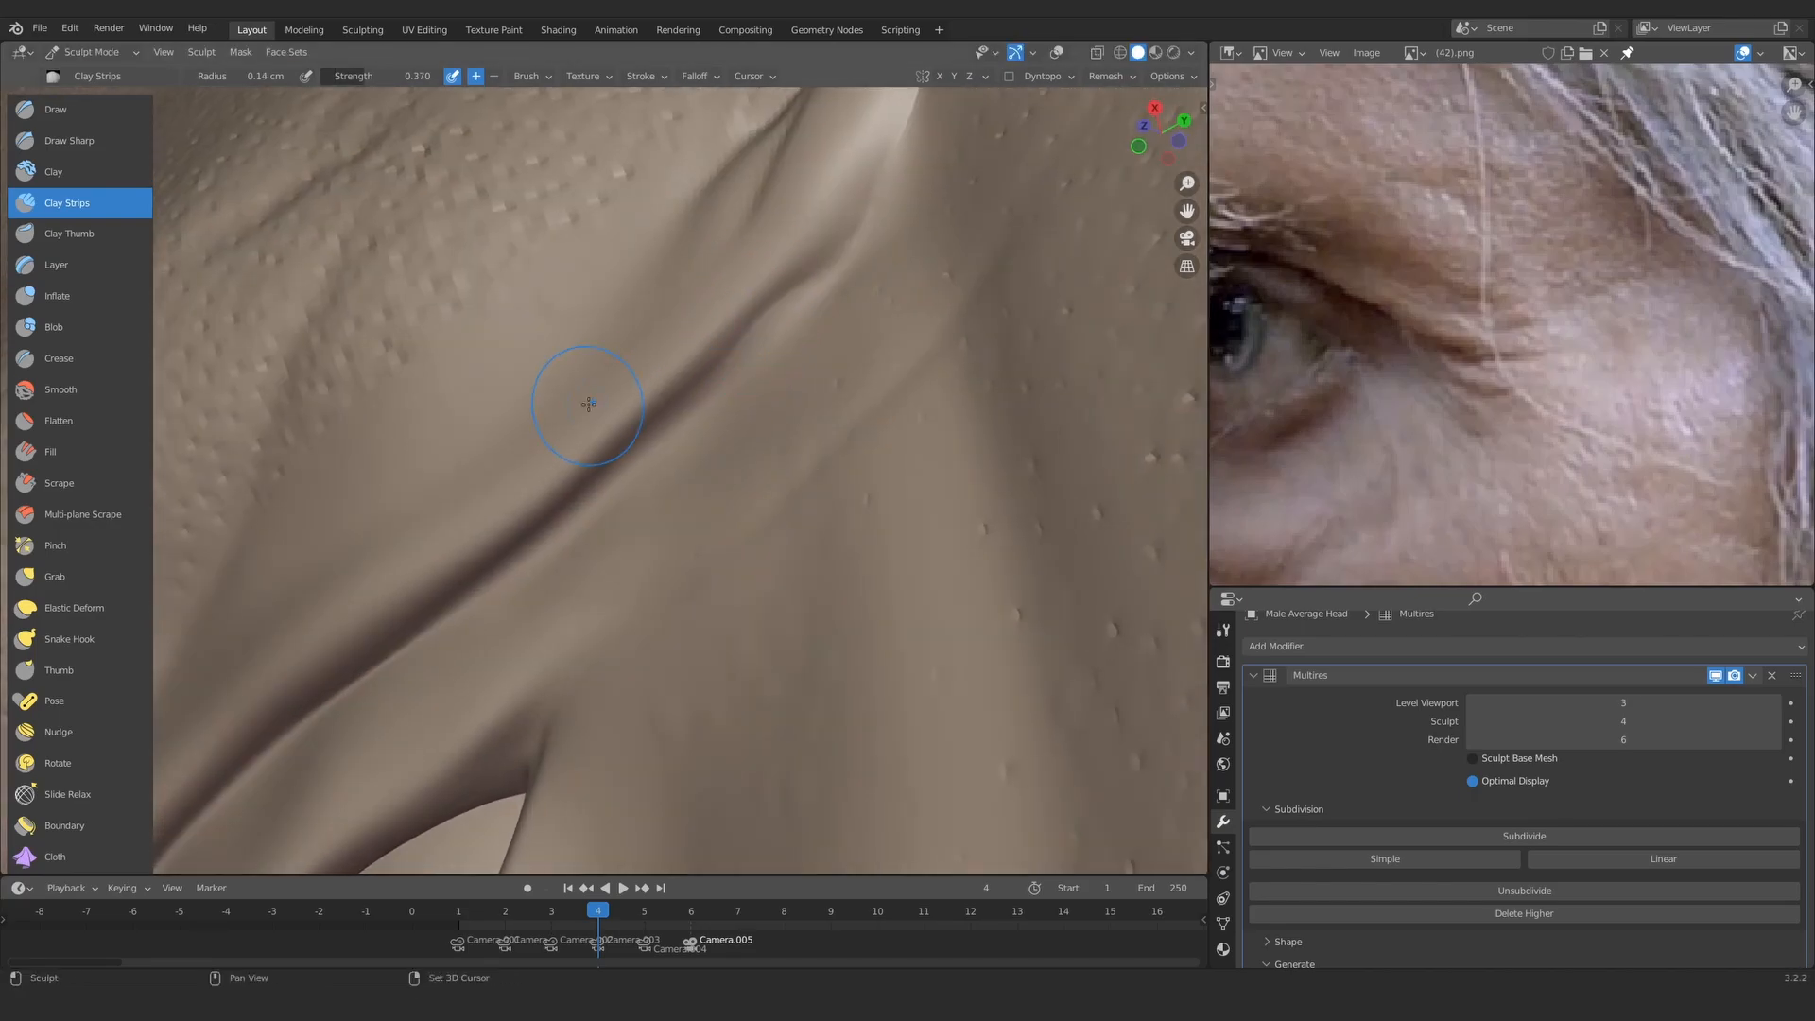
# Step: Round out the fold along the upper eyelid crease with the Draw brush at a 0.17 cm radius
pyautogui.click(112, 112)
pyautogui.moveTo(473, 354)
pyautogui.mouseDown(button='middle')
pyautogui.moveTo(647, 409)
pyautogui.moveTo(813, 411)
pyautogui.mouseUp(button='middle')
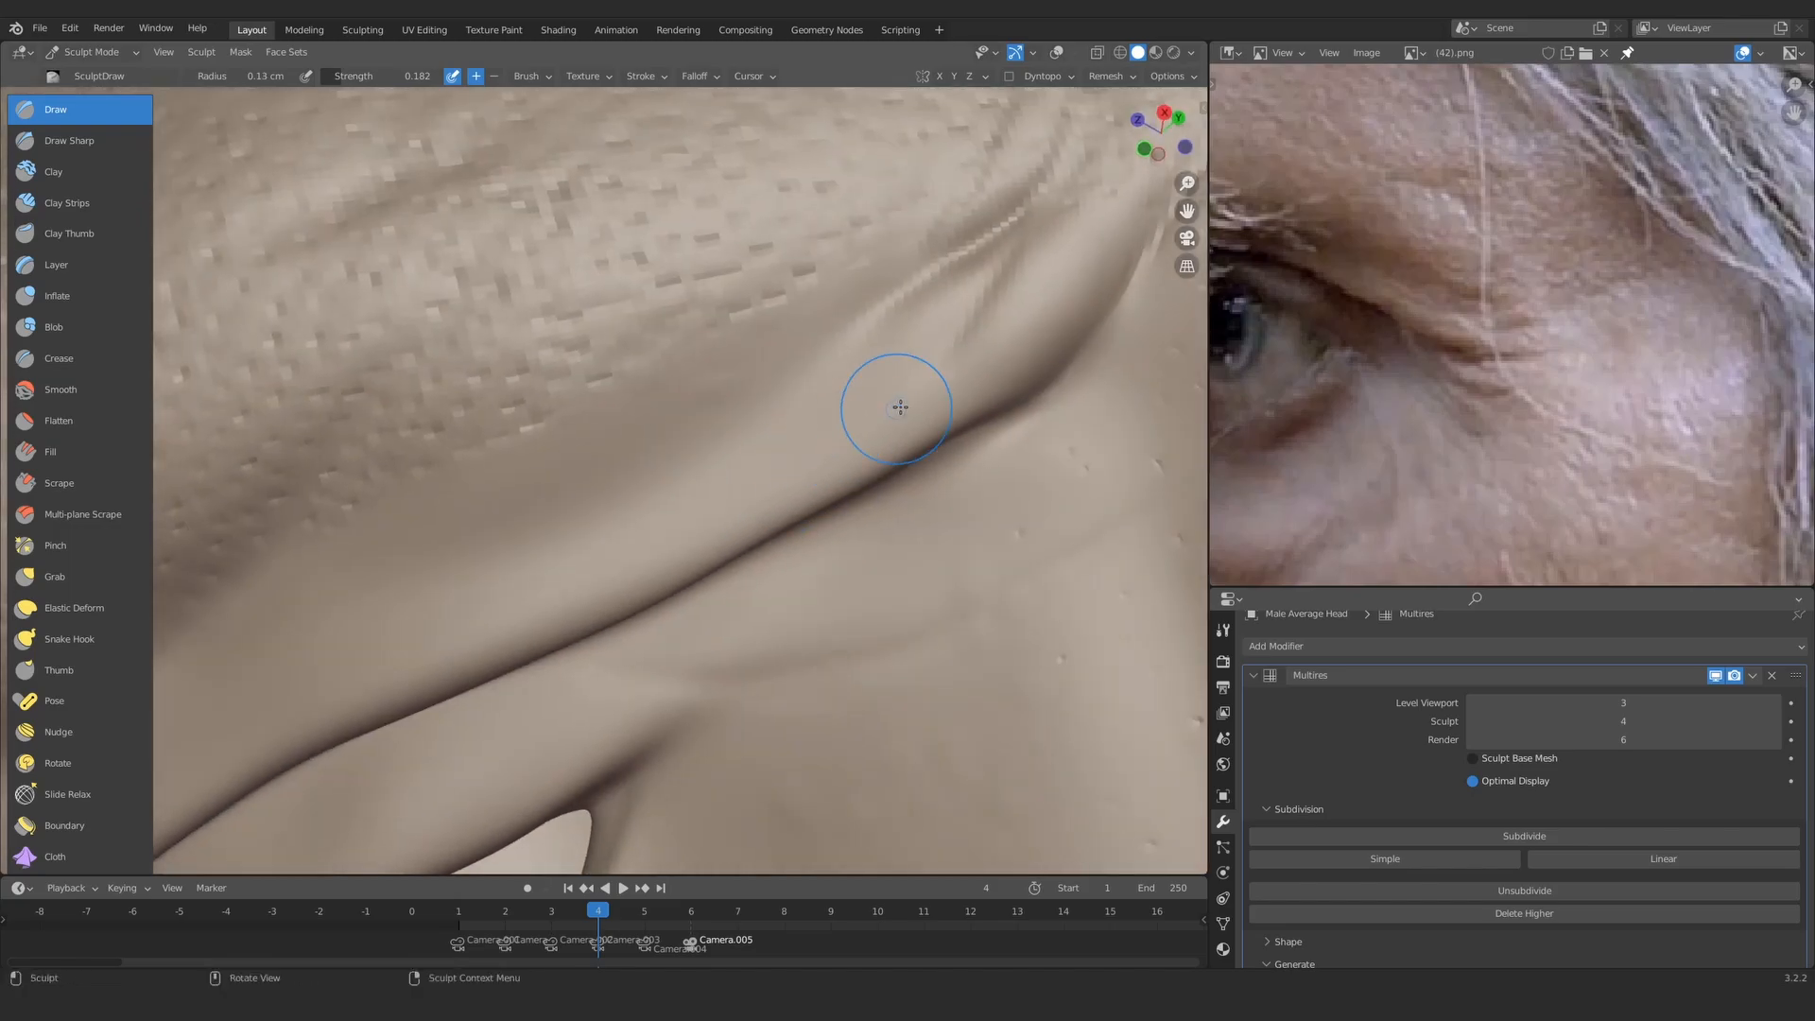
pyautogui.moveTo(749, 503)
pyautogui.mouseDown(button='middle')
pyautogui.moveTo(676, 534)
pyautogui.moveTo(627, 595)
pyautogui.mouseUp(button='middle')
pyautogui.press('f')
pyautogui.click(640, 394)
pyautogui.moveTo(546, 500); pyautogui.dragTo(527, 510)
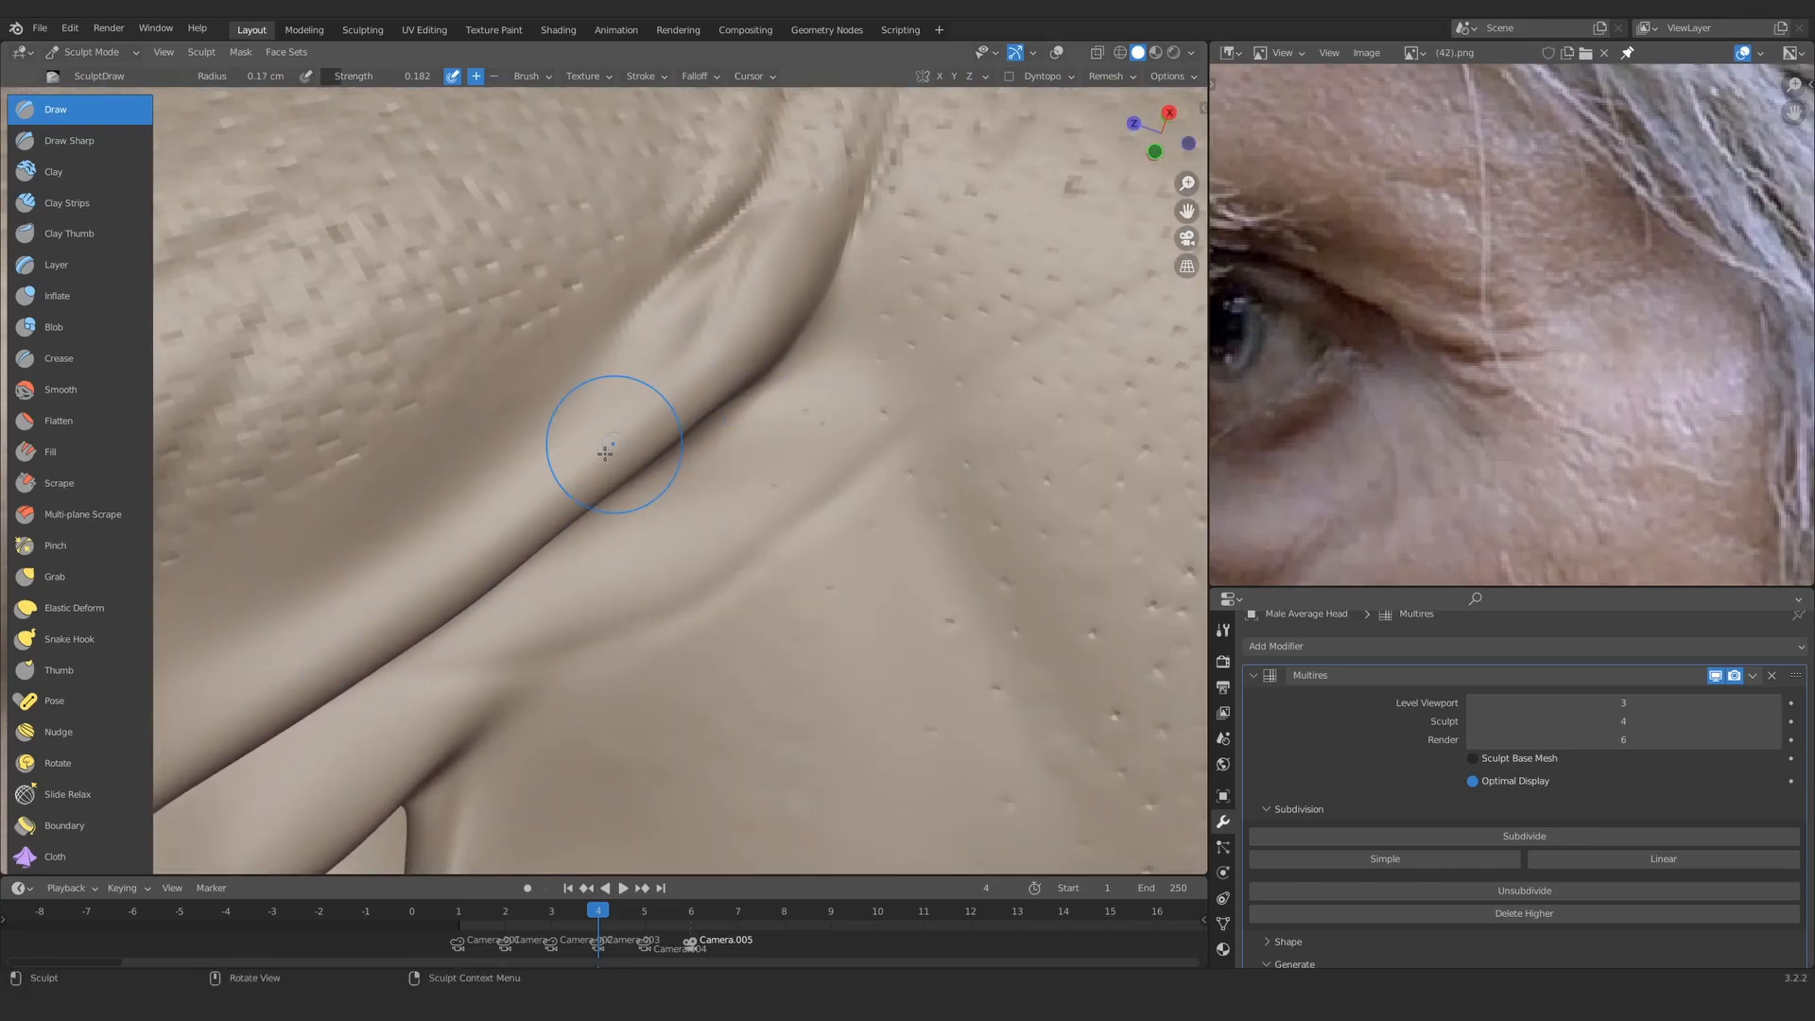
# Step: Switch to Draw Sharp and resize the brush for detailing the outer eye-corner folds
pyautogui.moveTo(603, 370)
pyautogui.mouseDown(button='middle')
pyautogui.moveTo(747, 364)
pyautogui.moveTo(709, 404)
pyautogui.mouseUp(button='middle')
pyautogui.click(118, 142)
pyautogui.moveTo(775, 487)
pyautogui.mouseDown(button='middle')
pyautogui.moveTo(824, 480)
pyautogui.moveTo(832, 567)
pyautogui.moveTo(696, 627)
pyautogui.mouseUp(button='middle')
pyautogui.scroll(-10, 813, 558)
pyautogui.scroll(7, 686, 454)
pyautogui.moveTo(694, 449); pyautogui.dragTo(652, 473, button='middle')
pyautogui.keyDown('ctrl'); pyautogui.moveTo(652, 511); pyautogui.dragTo(657, 453, button='middle'); pyautogui.keyUp('ctrl')
pyautogui.moveTo(656, 454)
pyautogui.mouseDown(button='middle')
pyautogui.moveTo(580, 514)
pyautogui.moveTo(662, 538)
pyautogui.mouseUp(button='middle')
pyautogui.moveTo(661, 539)
pyautogui.keyDown('ctrl'); pyautogui.mouseDown(button='middle')
pyautogui.moveTo(670, 475)
pyautogui.moveTo(627, 457)
pyautogui.moveTo(533, 508)
pyautogui.moveTo(589, 498)
pyautogui.mouseUp(button='middle'); pyautogui.keyUp('ctrl')
pyautogui.press('f')
pyautogui.click(610, 463)
pyautogui.moveTo(475, 426)
pyautogui.keyDown('ctrl'); pyautogui.mouseDown(button='middle')
pyautogui.moveTo(700, 473)
pyautogui.moveTo(636, 401)
pyautogui.moveTo(704, 458)
pyautogui.mouseUp(button='middle'); pyautogui.keyUp('ctrl')
# Step: Raise the Multires modifier's sculpt level to 6
pyautogui.click(1585, 721)
pyautogui.press('Return')
pyautogui.scroll(3, 587, 457)
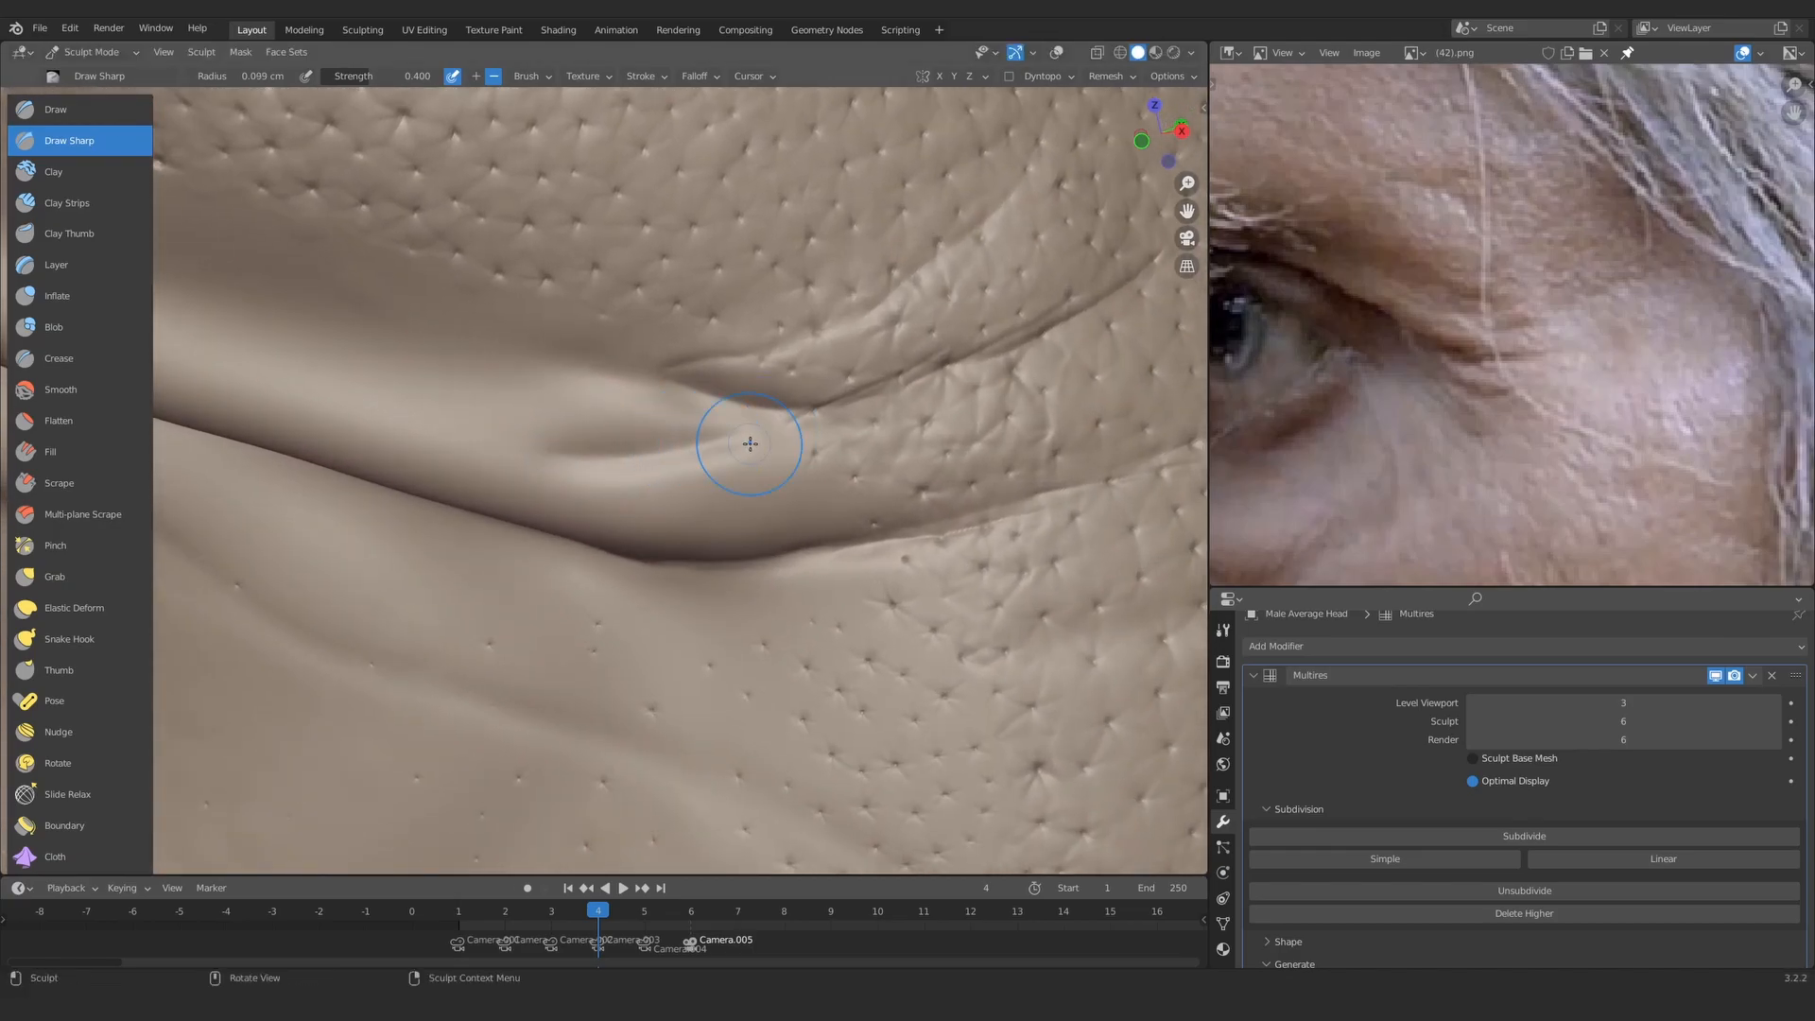
# Step: Carve a fine crease along the upper side of the eyelid fold with a resized Draw Sharp brush
pyautogui.moveTo(626, 375)
pyautogui.mouseDown(button='middle')
pyautogui.moveTo(486, 454)
pyautogui.moveTo(682, 404)
pyautogui.mouseUp(button='middle')
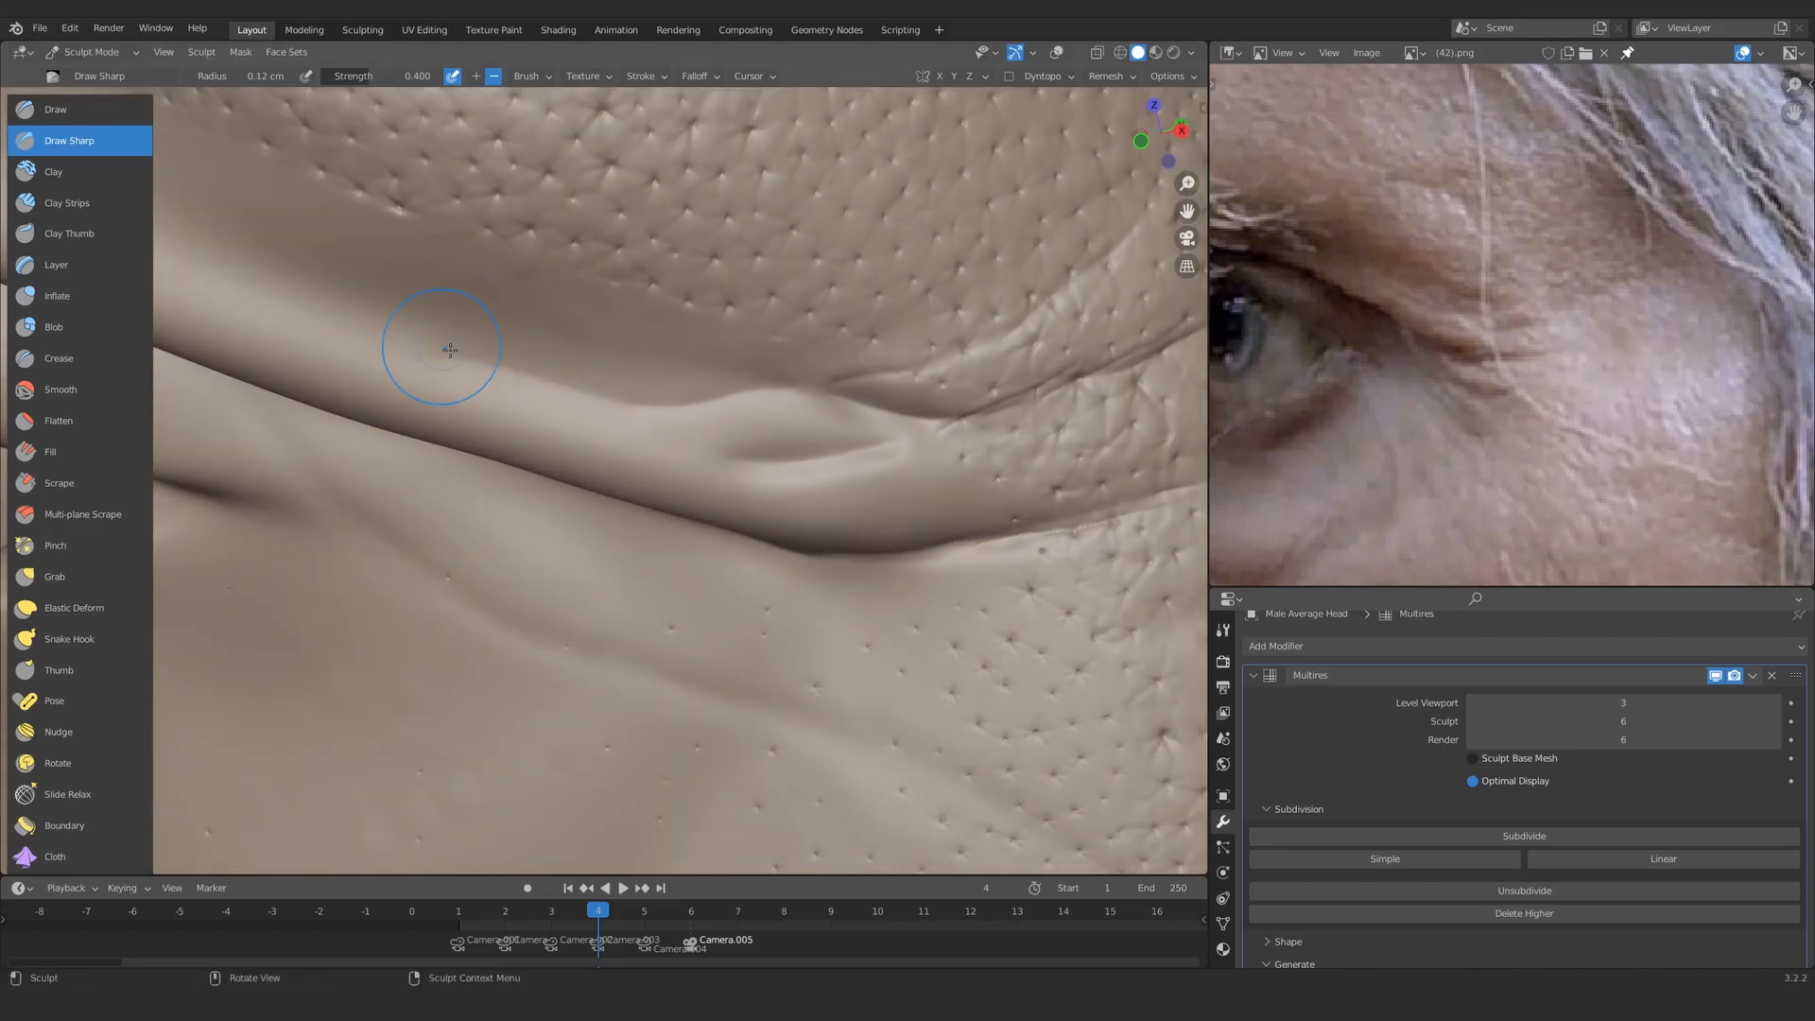
pyautogui.scroll(-5, 452, 328)
pyautogui.moveTo(451, 328); pyautogui.dragTo(648, 522, button='middle')
pyautogui.scroll(3, 810, 413)
pyautogui.press('f')
pyautogui.moveTo(810, 413); pyautogui.dragTo(652, 555, button='middle')
pyautogui.press('f')
pyautogui.moveTo(624, 557); pyautogui.dragTo(749, 508)
# Step: Continue the fine Draw Sharp crease on the eyelid fold toward the outer eye corner
pyautogui.scroll(-3, 567, 560)
pyautogui.moveTo(567, 560)
pyautogui.mouseDown(button='middle')
pyautogui.moveTo(547, 648)
pyautogui.moveTo(605, 567)
pyautogui.mouseUp(button='middle')
pyautogui.scroll(3, 605, 567)
pyautogui.scroll(1, 1443, 349)
pyautogui.keyDown('ctrl'); pyautogui.moveTo(652, 416); pyautogui.dragTo(652, 529, button='middle'); pyautogui.keyUp('ctrl')
pyautogui.moveTo(652, 530)
pyautogui.mouseDown(button='middle')
pyautogui.moveTo(700, 501)
pyautogui.moveTo(699, 359)
pyautogui.moveTo(698, 477)
pyautogui.mouseUp(button='middle')
pyautogui.moveTo(697, 486); pyautogui.dragTo(801, 430)
# Step: Build a thin ridge beside the fine crease with Clay Strips at 0.036 cm radius, reducing the strength to 0.037
pyautogui.moveTo(727, 303)
pyautogui.keyDown('ctrl'); pyautogui.mouseDown(button='middle')
pyautogui.moveTo(568, 620)
pyautogui.moveTo(438, 377)
pyautogui.moveTo(506, 473)
pyautogui.moveTo(694, 502)
pyautogui.moveTo(574, 547)
pyautogui.moveTo(606, 585)
pyautogui.mouseUp(button='middle'); pyautogui.keyUp('ctrl')
pyautogui.press('c')
pyautogui.moveTo(463, 546); pyautogui.dragTo(723, 364)
pyautogui.hotkey('shift', 'f')
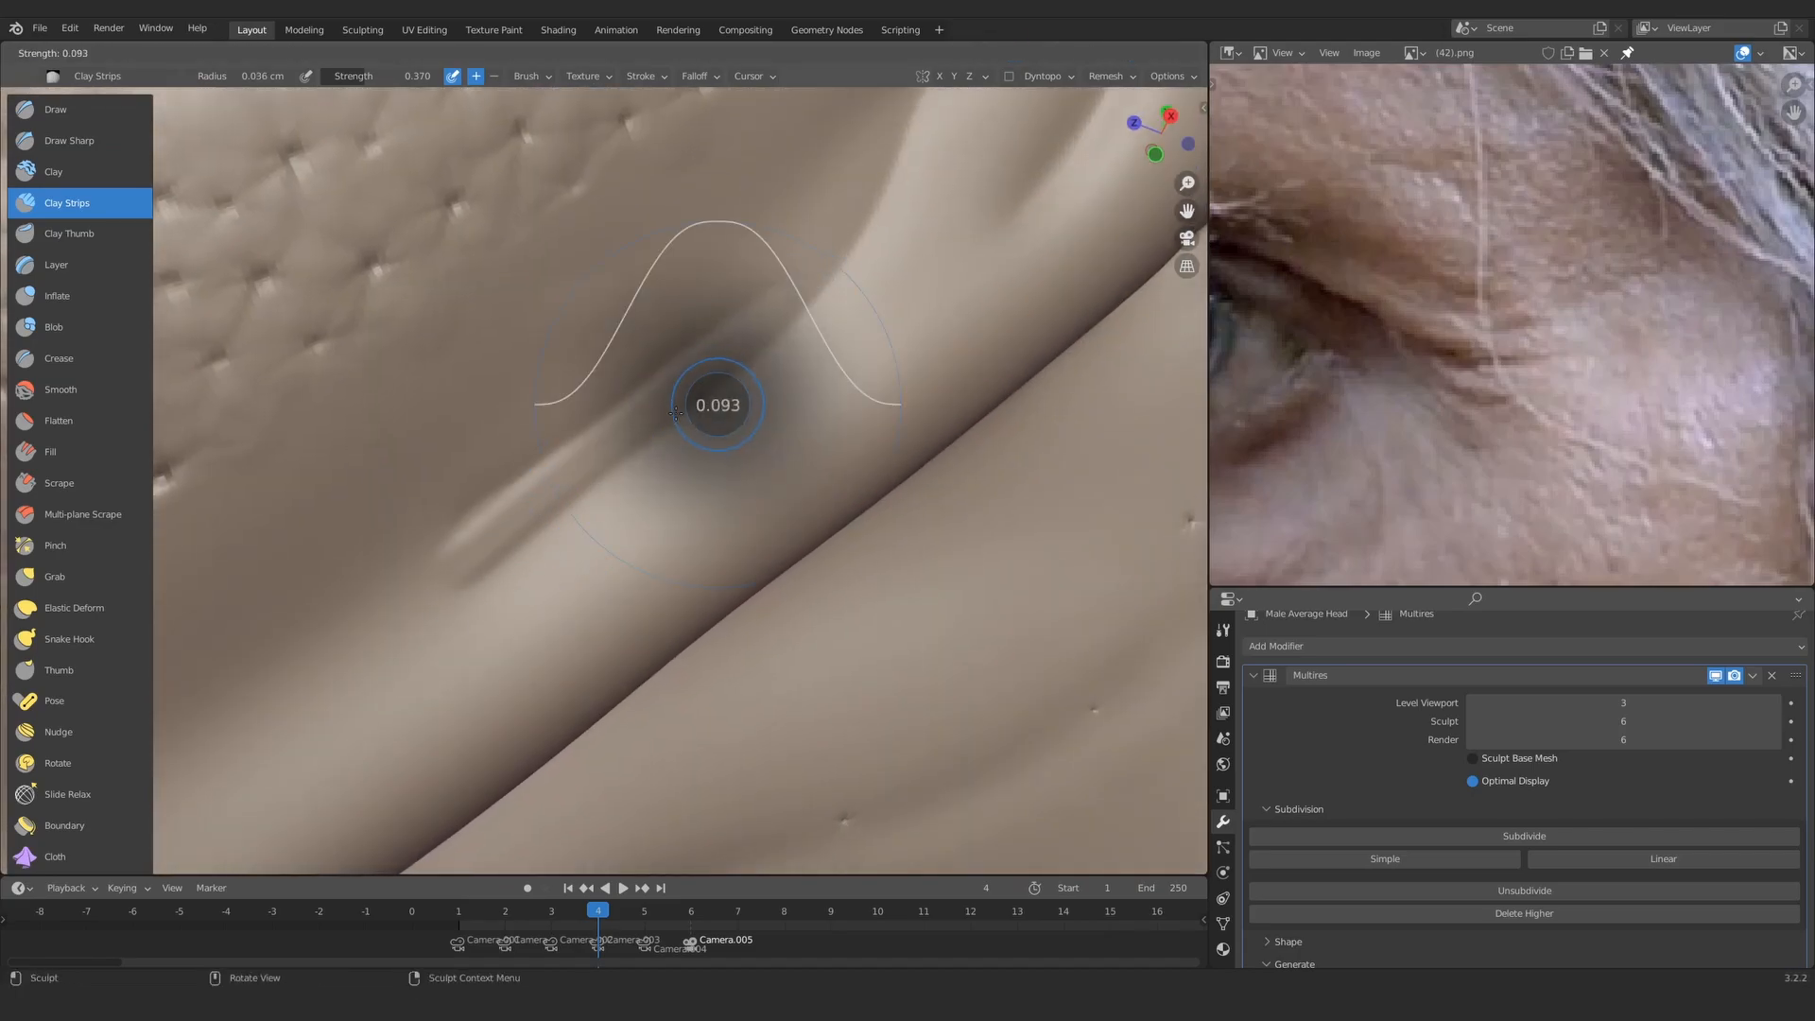
pyautogui.click(896, 404)
pyautogui.keyDown('ctrl'); pyautogui.moveTo(665, 506); pyautogui.dragTo(662, 484, button='middle'); pyautogui.keyUp('ctrl')
pyautogui.moveTo(463, 524); pyautogui.dragTo(509, 487)
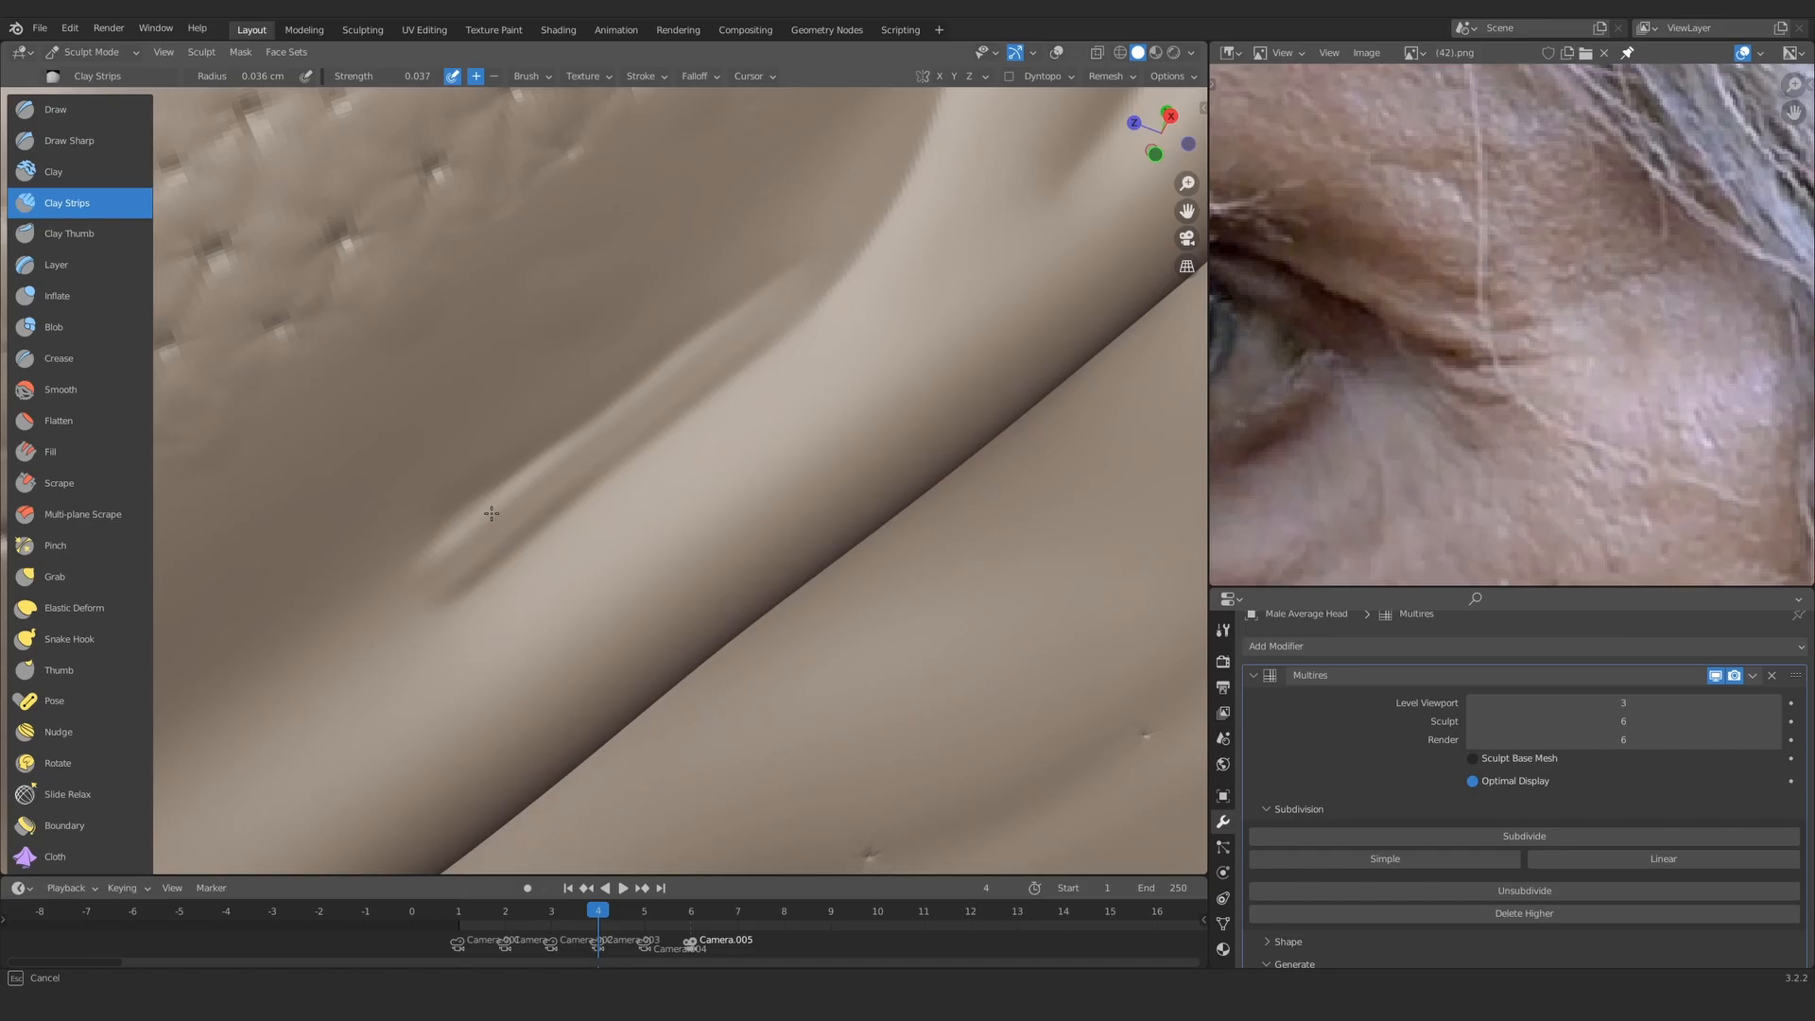
# Step: Sharpen both ends of the fine crease on the eyelid fold with Draw Sharp at a 0.044 cm radius
pyautogui.moveTo(332, 644); pyautogui.dragTo(530, 567, button='middle')
pyautogui.moveTo(529, 567)
pyautogui.keyDown('ctrl'); pyautogui.mouseDown(button='middle')
pyautogui.moveTo(605, 662)
pyautogui.moveTo(644, 437)
pyautogui.moveTo(827, 411)
pyautogui.mouseUp(button='middle'); pyautogui.keyUp('ctrl')
pyautogui.press('x')
pyautogui.press('f')
pyautogui.click(777, 414)
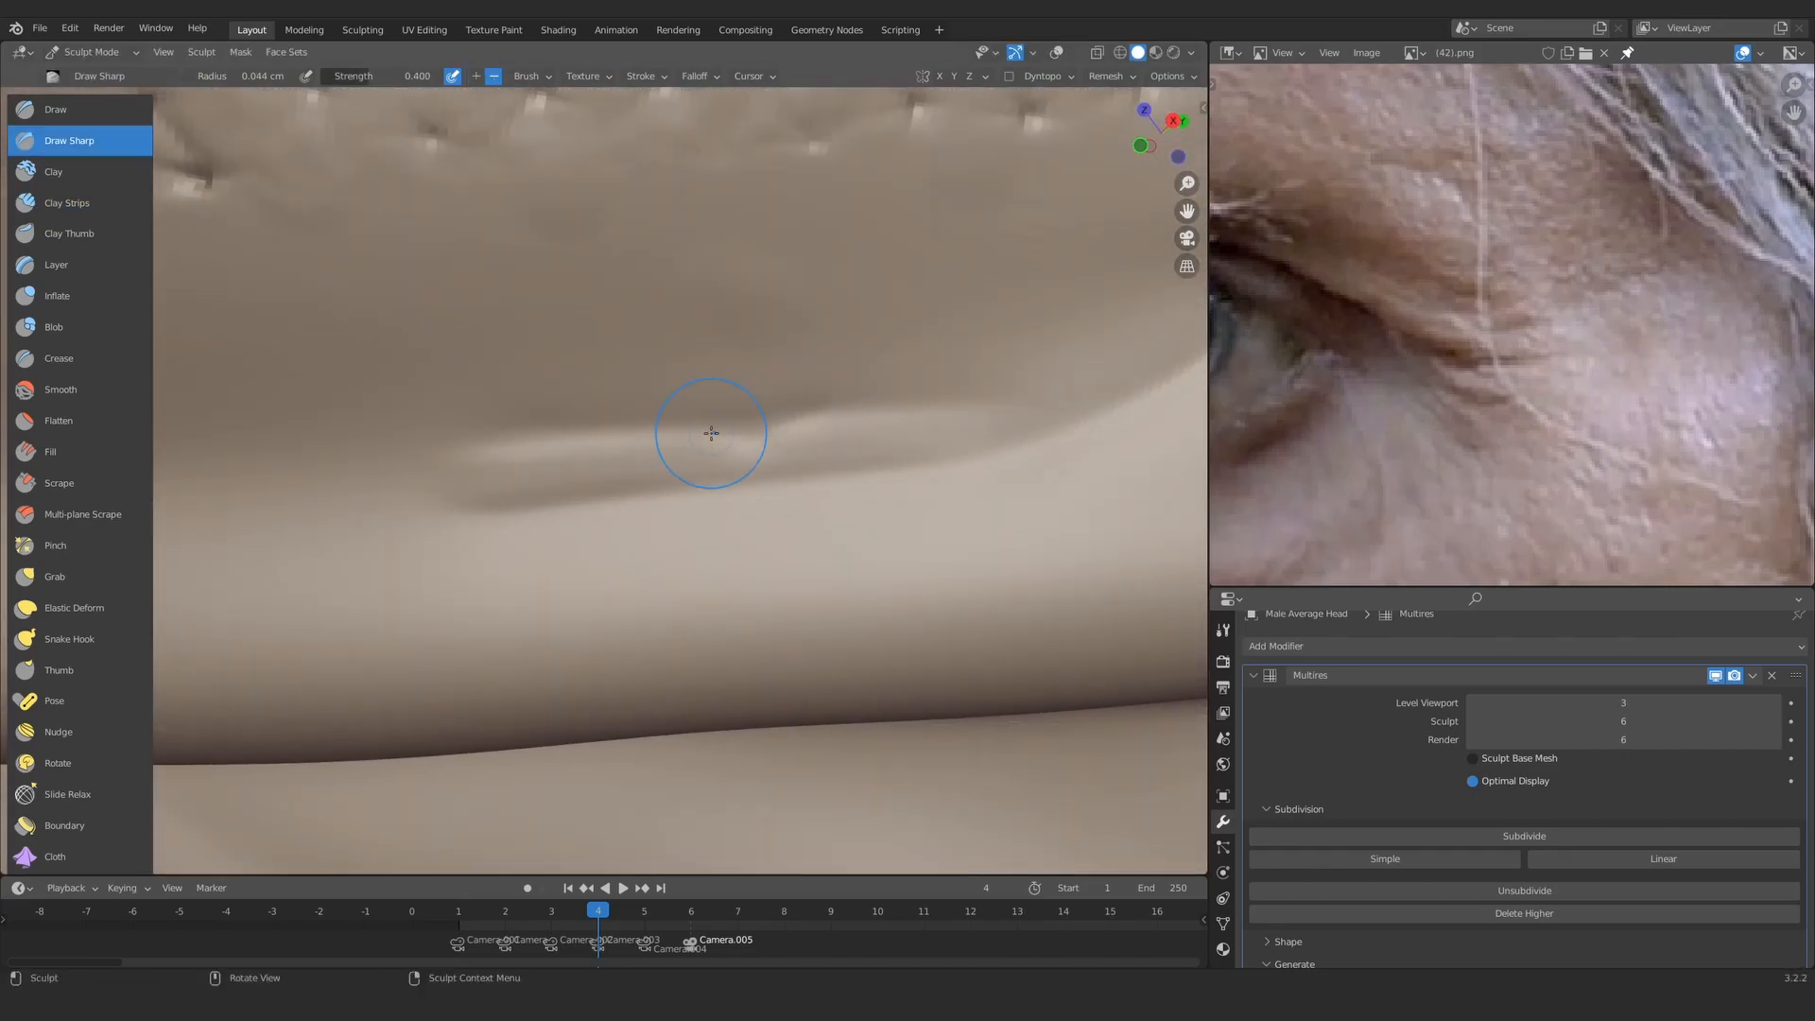
pyautogui.keyDown('ctrl'); pyautogui.moveTo(662, 494); pyautogui.dragTo(669, 487, button='middle'); pyautogui.keyUp('ctrl')
pyautogui.moveTo(664, 487); pyautogui.dragTo(558, 507)
pyautogui.moveTo(988, 444)
pyautogui.mouseDown()
pyautogui.moveTo(939, 434)
pyautogui.moveTo(888, 455)
pyautogui.mouseUp()
# Step: Carve an irregular bend above the outer end of the fine crease with Draw Sharp at a 0.037 cm radius
pyautogui.moveTo(737, 529)
pyautogui.mouseDown(button='middle')
pyautogui.moveTo(648, 563)
pyautogui.moveTo(718, 530)
pyautogui.mouseUp(button='middle')
pyautogui.press('f')
pyautogui.click(851, 454)
pyautogui.moveTo(855, 364); pyautogui.dragTo(780, 409)
# Step: Build up the outer end of the fine ridge with Clay Strips at 0.177 strength
pyautogui.press('c')
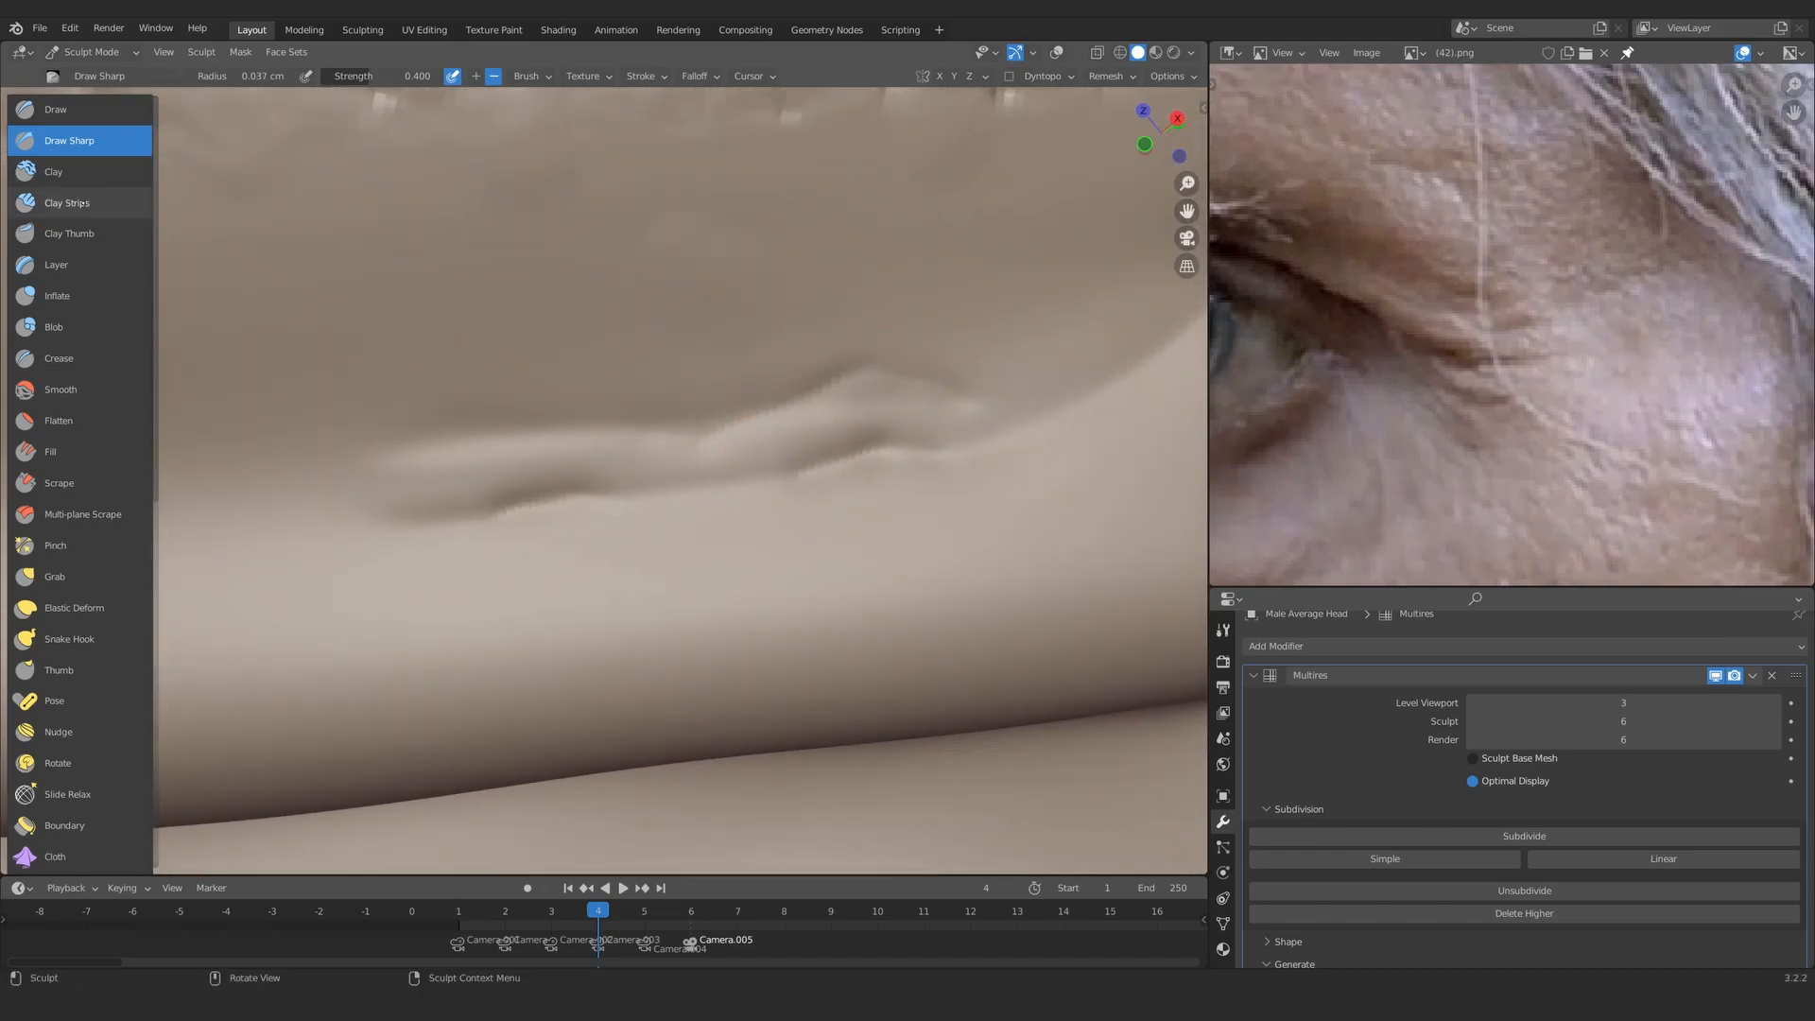
pyautogui.moveTo(958, 389); pyautogui.dragTo(834, 453, button='middle')
pyautogui.hotkey('shift', 'f')
pyautogui.click(835, 454)
pyautogui.moveTo(875, 415); pyautogui.dragTo(754, 413)
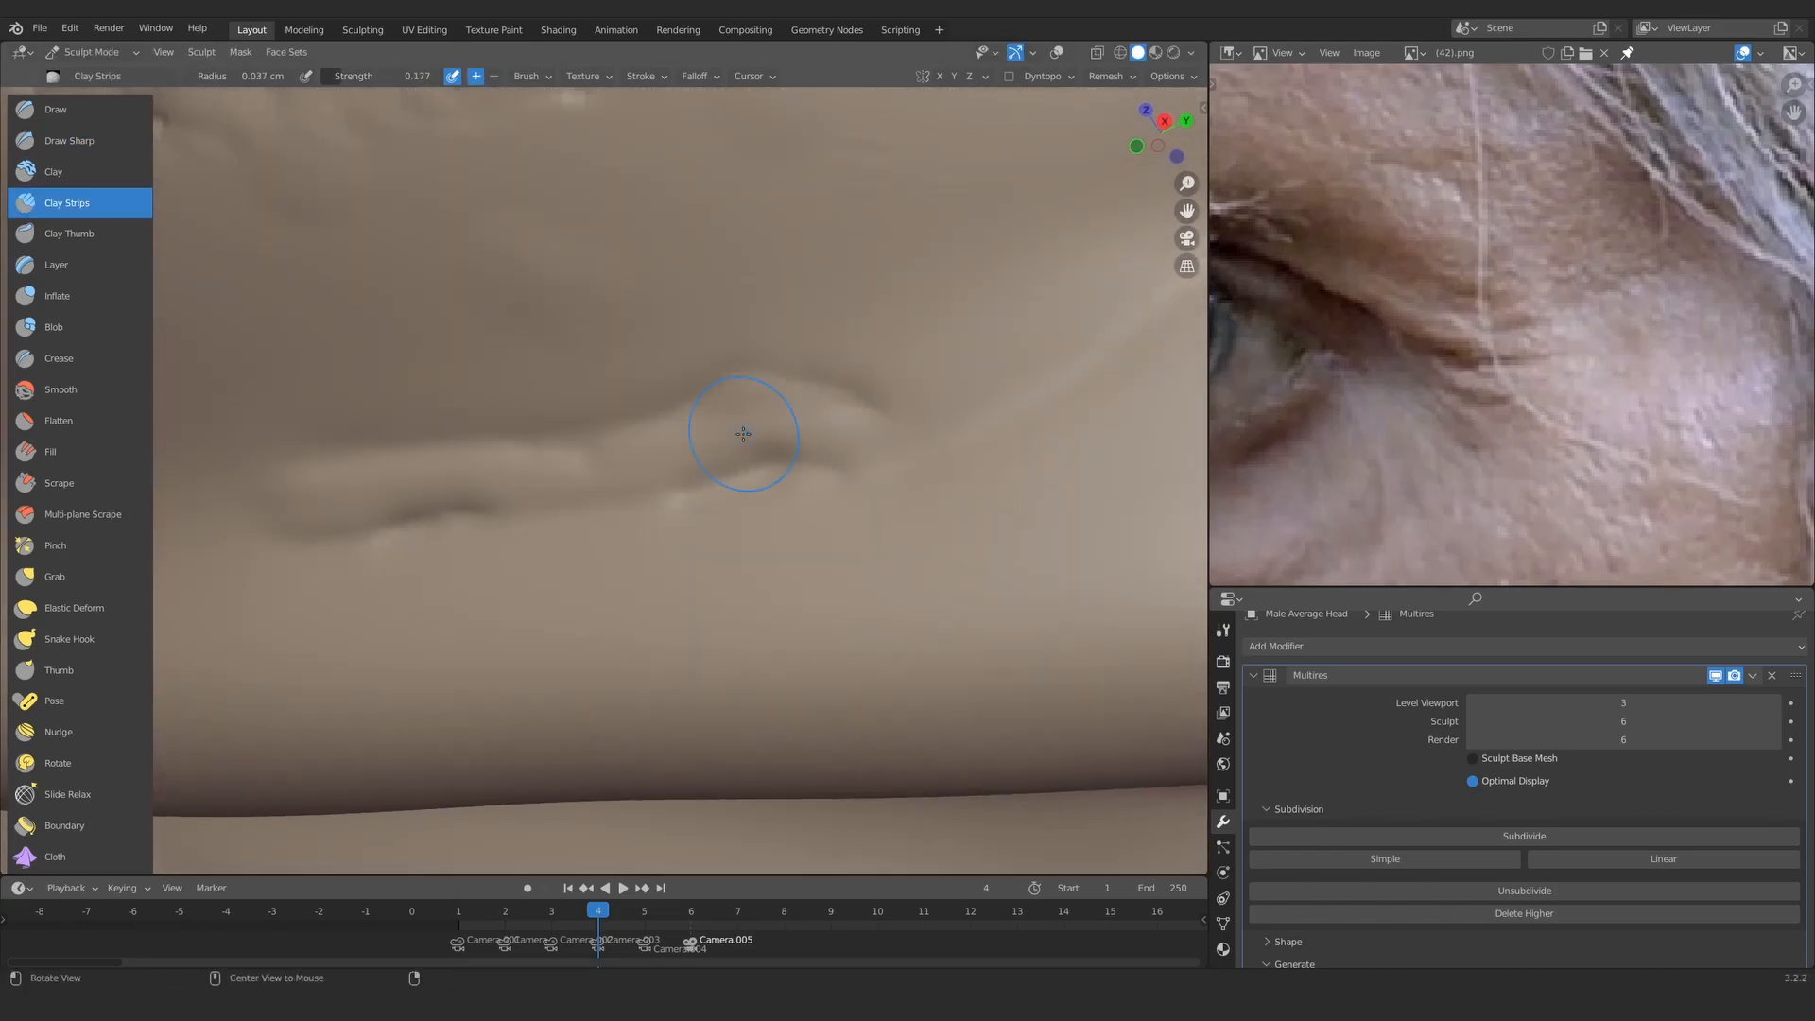
pyautogui.moveTo(753, 413); pyautogui.dragTo(860, 364, button='middle')
# Step: Set the Clay Strips brush's tip roundness to 1.000
pyautogui.click(1222, 630)
pyautogui.scroll(-5, 1606, 747)
pyautogui.moveTo(1607, 854); pyautogui.dragTo(1671, 855)
pyautogui.scroll(-6, 636, 417)
# Step: Add small raised bumps along the fine ridge with Clay Strips, reducing the radius to 0.028 cm
pyautogui.scroll(3, 636, 417)
pyautogui.press('f')
pyautogui.click(617, 486)
pyautogui.moveTo(511, 459); pyautogui.dragTo(535, 462)
pyautogui.scroll(3, 907, 426)
pyautogui.press('f')
pyautogui.click(815, 431)
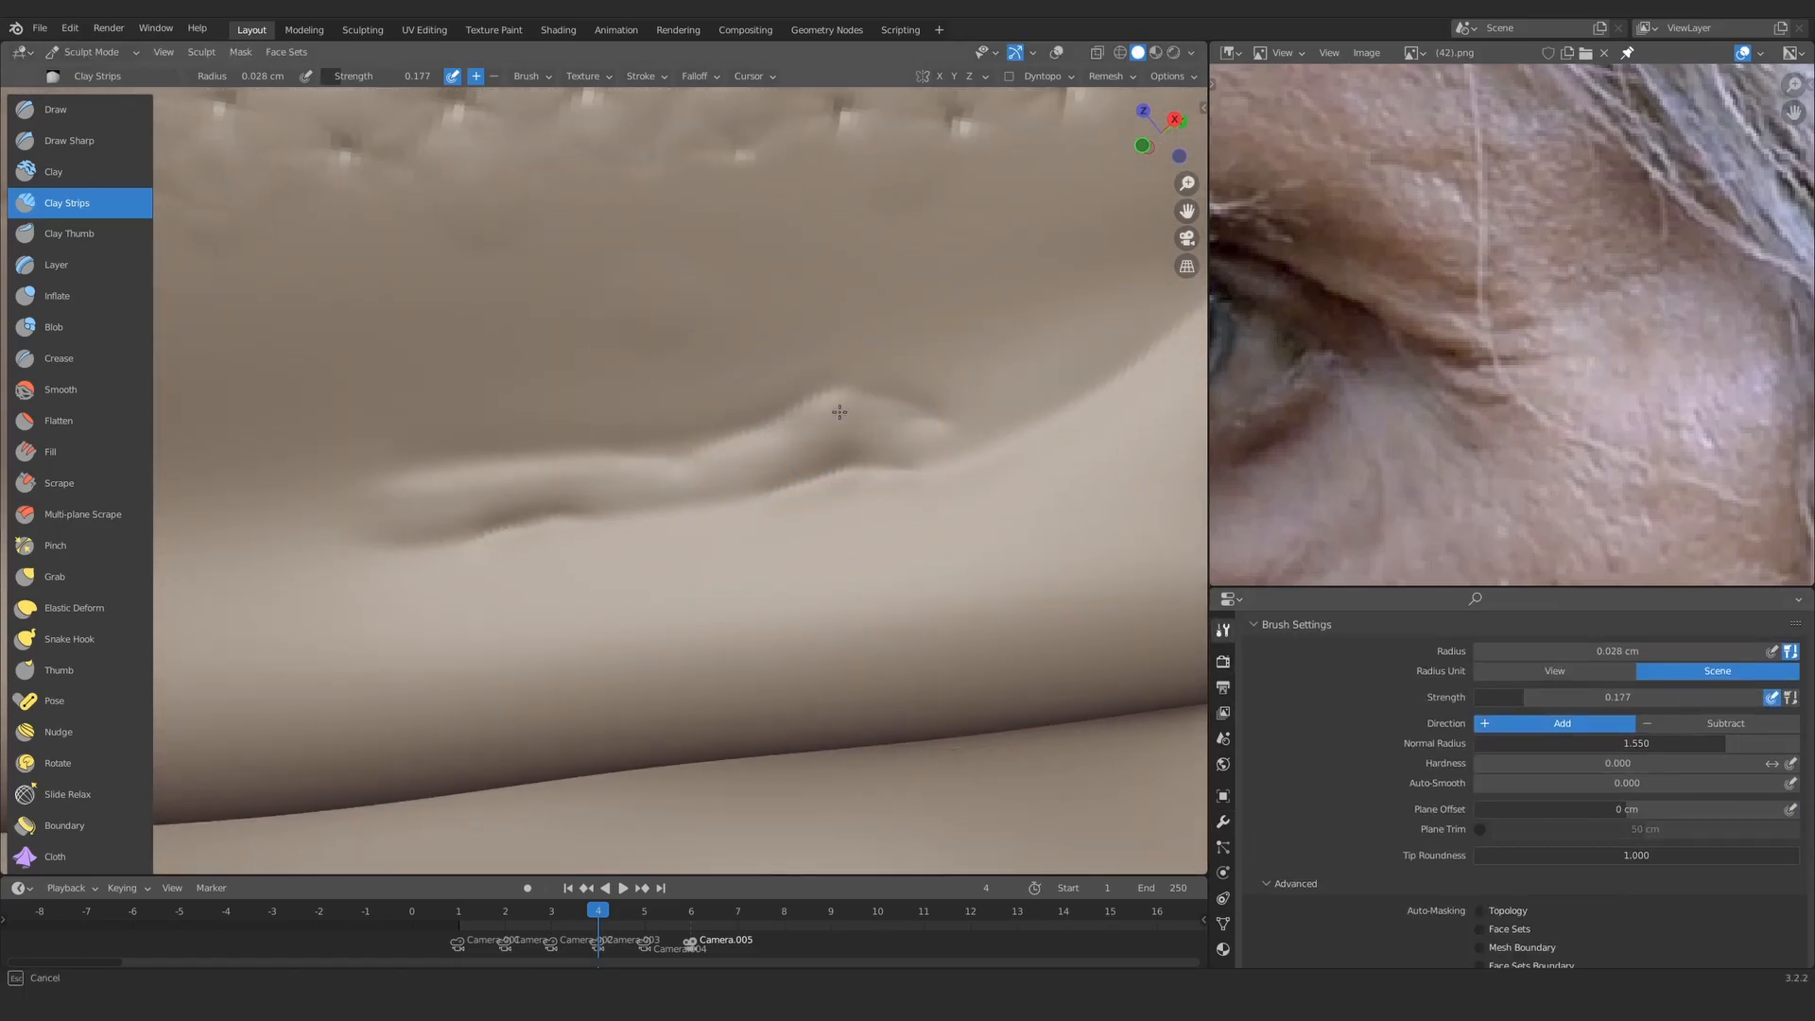
pyautogui.moveTo(839, 412); pyautogui.dragTo(874, 426)
# Step: Refine the inner stretch of the fine ridge with small Clay Strips strokes, resizing the brush between them
pyautogui.scroll(-3, 797, 482)
pyautogui.moveTo(884, 473); pyautogui.dragTo(833, 475, button='middle')
pyautogui.scroll(4, 832, 474)
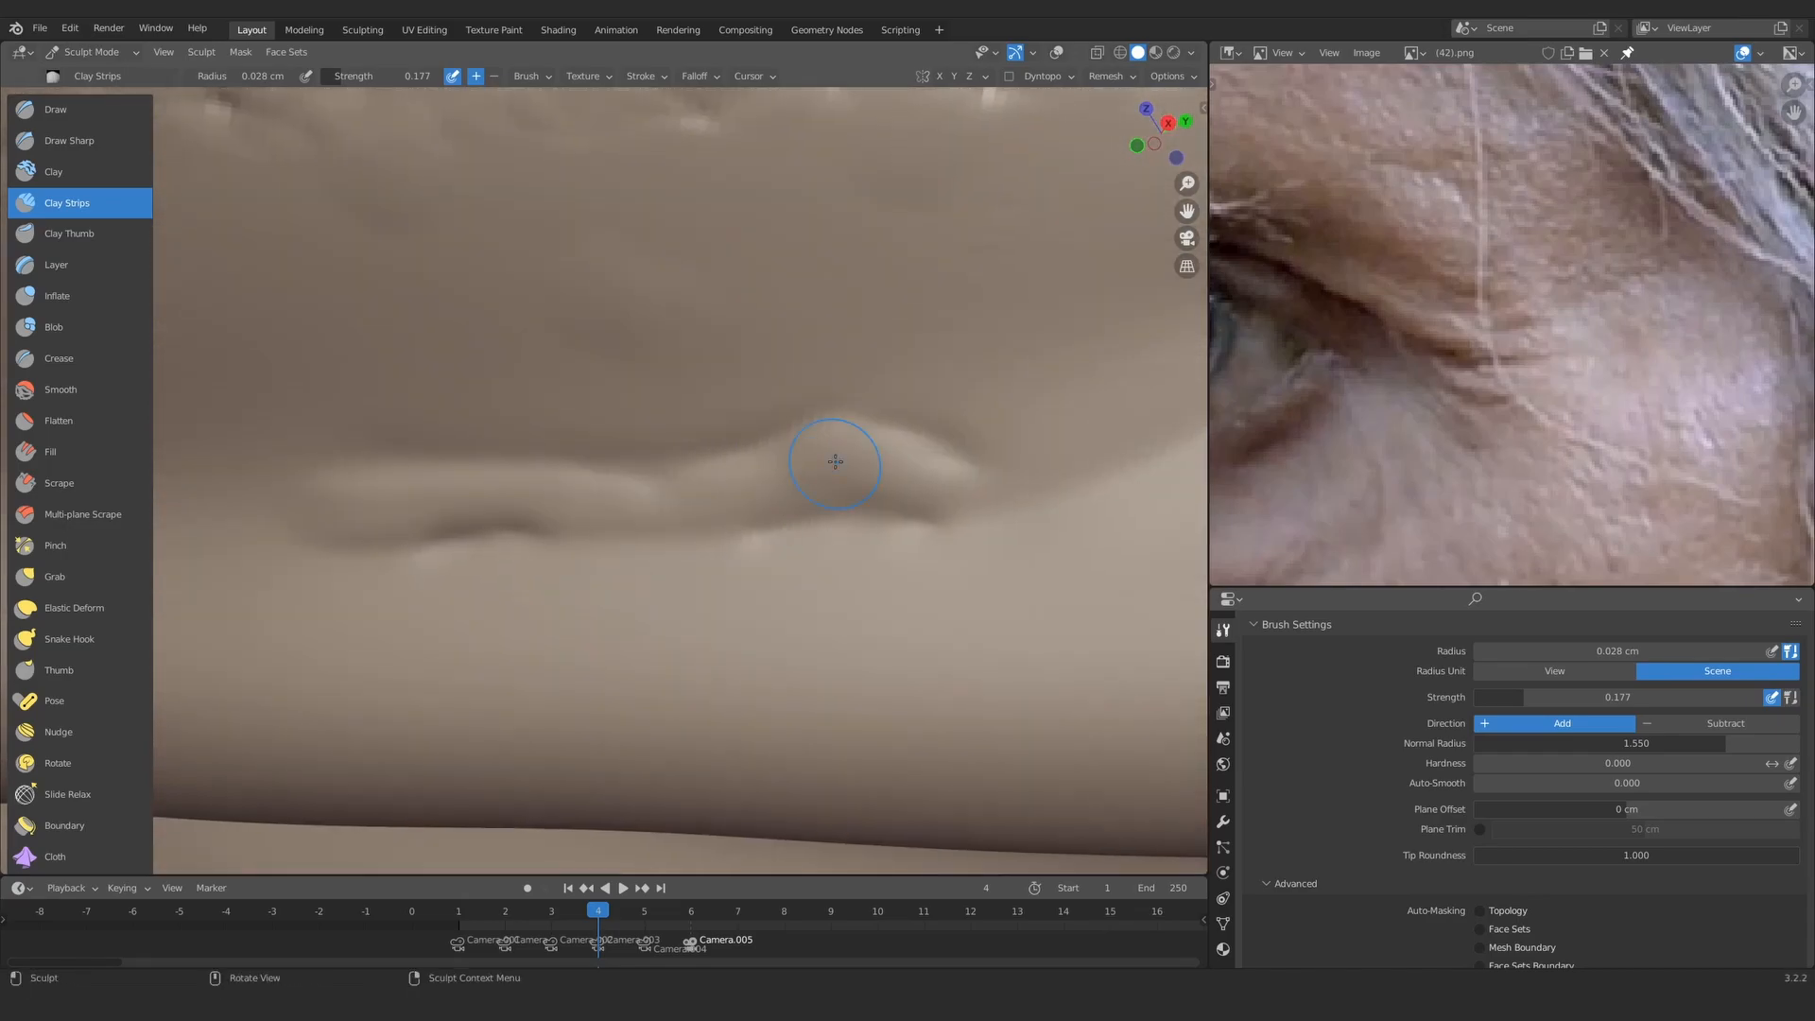
pyautogui.moveTo(602, 499); pyautogui.dragTo(472, 499)
pyautogui.keyDown('shift'); pyautogui.moveTo(219, 495); pyautogui.dragTo(520, 469, button='middle'); pyautogui.keyUp('shift')
pyautogui.press('f')
pyautogui.click(544, 479)
pyautogui.moveTo(557, 484); pyautogui.dragTo(482, 494)
# Step: Build up the fold where it meets the upper crow's-foot wrinkle with Clay Strips at a 0.051 cm radius
pyautogui.moveTo(482, 493)
pyautogui.keyDown('ctrl'); pyautogui.keyDown('alt'); pyautogui.mouseDown()
pyautogui.moveTo(862, 672)
pyautogui.moveTo(696, 466)
pyautogui.moveTo(749, 409)
pyautogui.moveTo(689, 451)
pyautogui.moveTo(851, 444)
pyautogui.mouseUp(); pyautogui.keyUp('alt'); pyautogui.keyUp('ctrl')
pyautogui.press('f')
pyautogui.click(839, 454)
pyautogui.moveTo(854, 447); pyautogui.dragTo(856, 449)
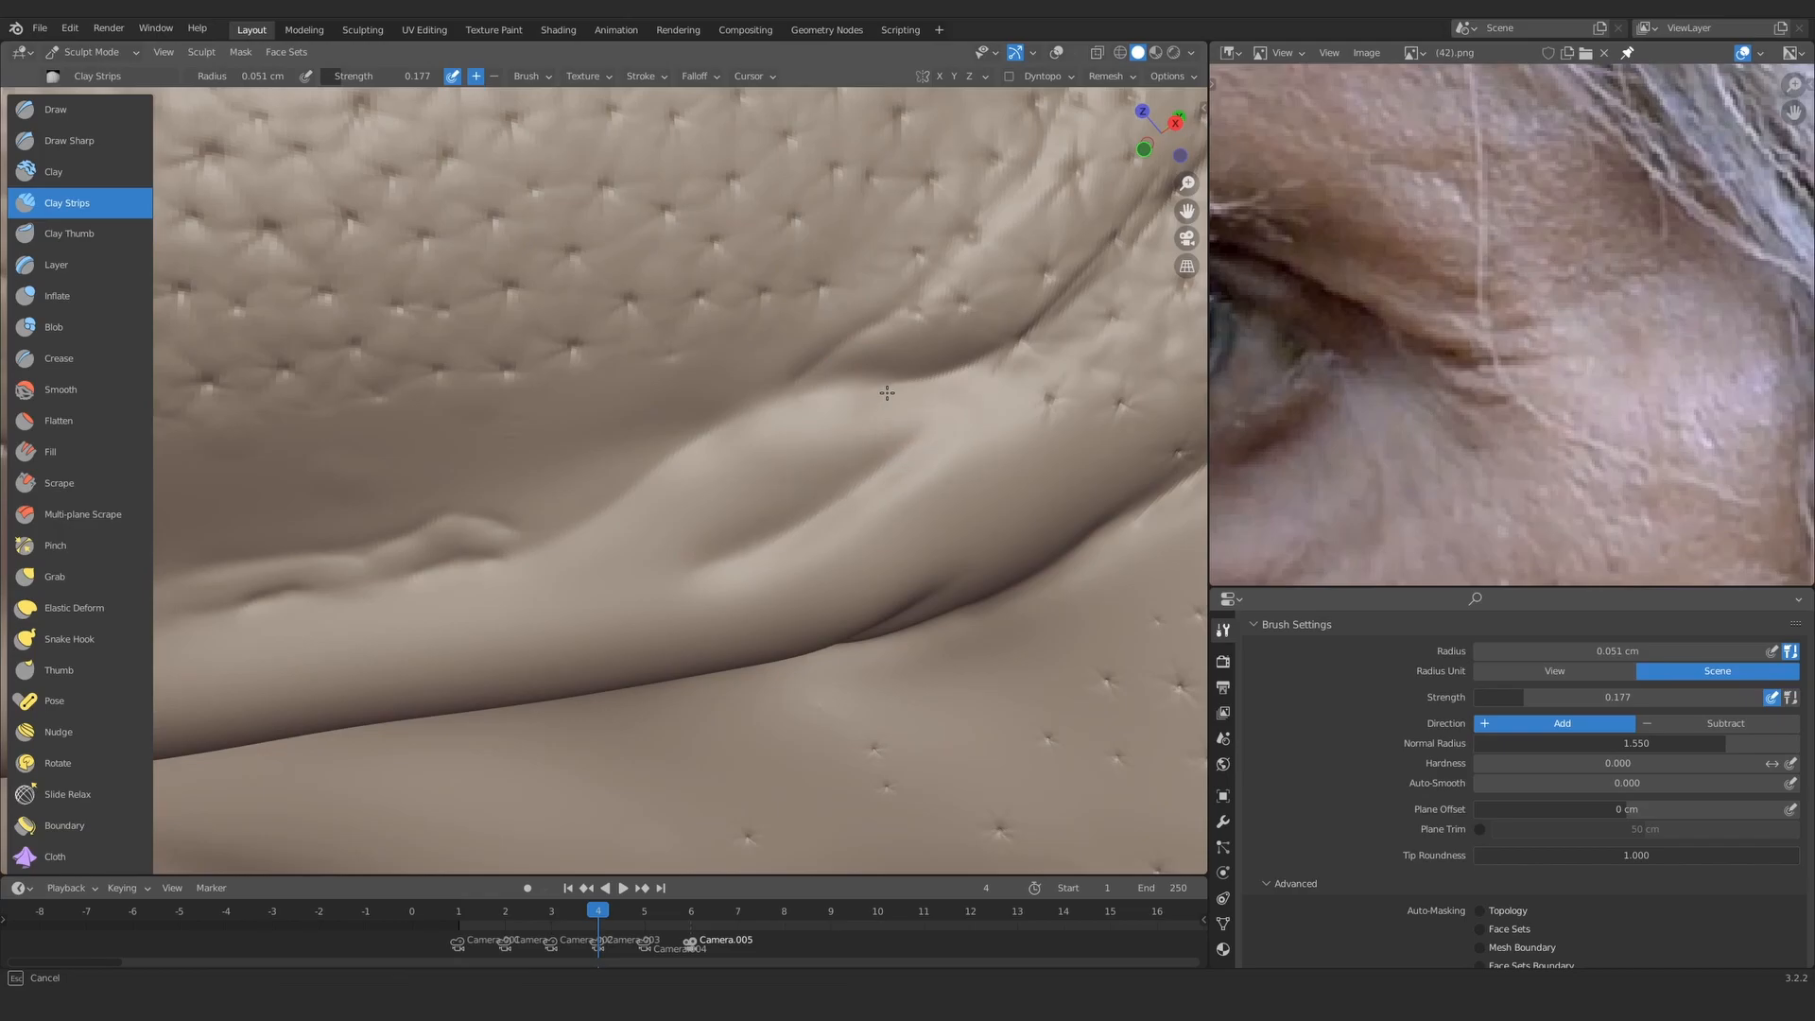
# Step: Resize the Clay Strips brush and lay a long stroke along the eyelid fold beside the short crease
pyautogui.moveTo(1033, 414)
pyautogui.keyDown('ctrl'); pyautogui.keyDown('alt'); pyautogui.mouseDown()
pyautogui.moveTo(745, 495)
pyautogui.moveTo(766, 510)
pyautogui.mouseUp(); pyautogui.keyUp('alt'); pyautogui.keyUp('ctrl')
pyautogui.moveTo(765, 510)
pyautogui.keyDown('ctrl'); pyautogui.keyDown('alt'); pyautogui.mouseDown()
pyautogui.moveTo(784, 472)
pyautogui.moveTo(571, 437)
pyautogui.moveTo(775, 475)
pyautogui.moveTo(855, 458)
pyautogui.mouseUp(); pyautogui.keyUp('alt'); pyautogui.keyUp('ctrl')
pyautogui.press('f')
pyautogui.click(843, 475)
pyautogui.keyDown('alt'); pyautogui.moveTo(855, 459); pyautogui.dragTo(861, 434); pyautogui.keyUp('alt')
pyautogui.moveTo(869, 419); pyautogui.dragTo(644, 452)
# Step: Layer more Clay Strips strokes over the eyelid fold between the fine ridge and the short crease
pyautogui.moveTo(804, 454)
pyautogui.keyDown('ctrl'); pyautogui.keyDown('alt'); pyautogui.mouseDown()
pyautogui.moveTo(688, 457)
pyautogui.moveTo(717, 394)
pyautogui.moveTo(757, 378)
pyautogui.mouseUp(); pyautogui.keyUp('alt'); pyautogui.keyUp('ctrl')
pyautogui.moveTo(983, 374); pyautogui.dragTo(794, 430)
pyautogui.keyDown('alt'); pyautogui.moveTo(793, 444); pyautogui.dragTo(809, 409); pyautogui.keyUp('alt')
pyautogui.moveTo(898, 383); pyautogui.dragTo(822, 407)
pyautogui.moveTo(841, 412)
pyautogui.keyDown('alt'); pyautogui.mouseDown()
pyautogui.moveTo(835, 389)
pyautogui.moveTo(804, 397)
pyautogui.mouseUp(); pyautogui.keyUp('alt')
pyautogui.moveTo(851, 359)
pyautogui.keyDown('alt'); pyautogui.mouseDown()
pyautogui.moveTo(865, 402)
pyautogui.moveTo(804, 430)
pyautogui.mouseUp(); pyautogui.keyUp('alt')
pyautogui.moveTo(804, 430)
pyautogui.keyDown('alt'); pyautogui.mouseDown()
pyautogui.moveTo(790, 454)
pyautogui.moveTo(728, 416)
pyautogui.mouseUp(); pyautogui.keyUp('alt')
# Step: Fill out the lower part of the eyelid fold with Clay Strips at 0.054 cm radius and 0.323 strength
pyautogui.moveTo(728, 416)
pyautogui.keyDown('ctrl'); pyautogui.keyDown('alt'); pyautogui.mouseDown()
pyautogui.moveTo(672, 495)
pyautogui.moveTo(855, 449)
pyautogui.mouseUp(); pyautogui.keyUp('alt'); pyautogui.keyUp('ctrl')
pyautogui.press('f')
pyautogui.click(805, 454)
pyautogui.moveTo(930, 383); pyautogui.dragTo(831, 397)
pyautogui.press('f')
pyautogui.click(813, 416)
pyautogui.moveTo(851, 420); pyautogui.dragTo(787, 439)
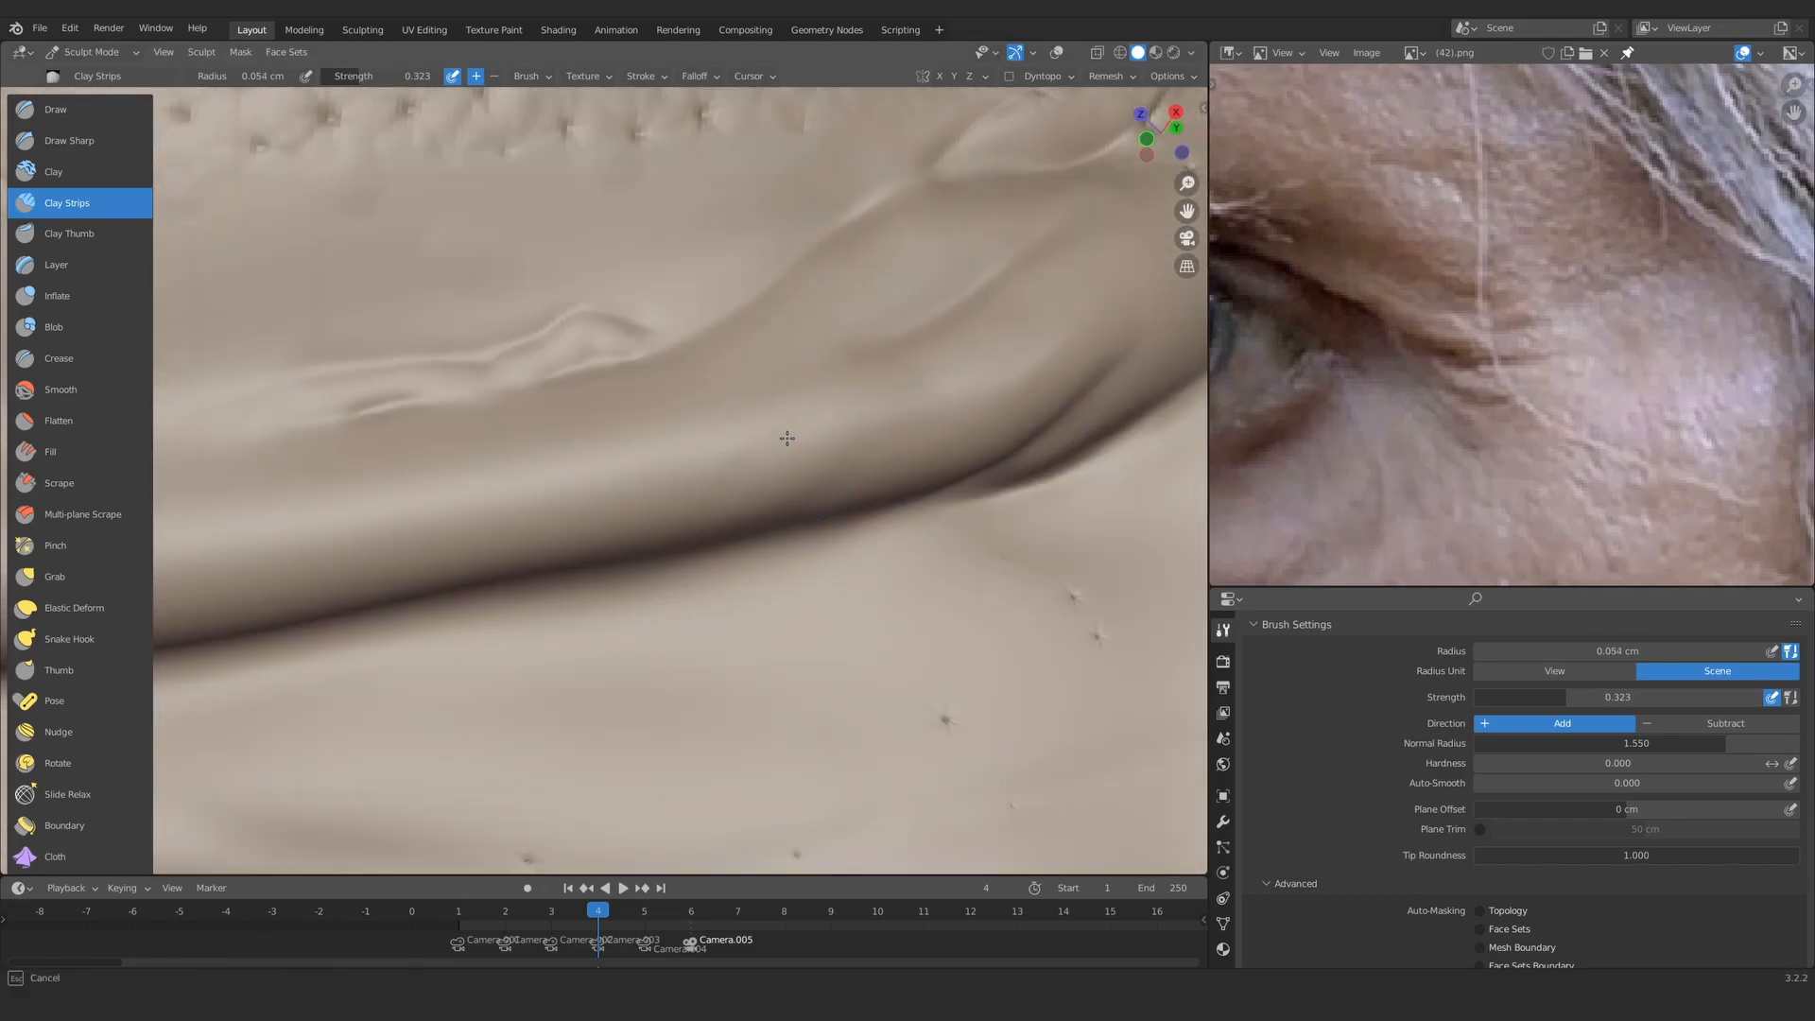
# Step: Raise the skin around the crow's-foot wrinkles with the Draw brush at a 0.072 cm radius
pyautogui.moveTo(877, 398)
pyautogui.keyDown('ctrl'); pyautogui.keyDown('alt'); pyautogui.mouseDown()
pyautogui.moveTo(778, 579)
pyautogui.moveTo(813, 530)
pyautogui.mouseUp(); pyautogui.keyUp('alt'); pyautogui.keyUp('ctrl')
pyautogui.moveTo(812, 530)
pyautogui.keyDown('ctrl'); pyautogui.keyDown('alt'); pyautogui.mouseDown()
pyautogui.moveTo(756, 643)
pyautogui.moveTo(948, 514)
pyautogui.moveTo(671, 547)
pyautogui.moveTo(747, 407)
pyautogui.moveTo(757, 463)
pyautogui.moveTo(723, 482)
pyautogui.moveTo(718, 453)
pyautogui.mouseUp(); pyautogui.keyUp('alt'); pyautogui.keyUp('ctrl')
pyautogui.press('x')
pyautogui.press('f')
pyautogui.click(728, 477)
pyautogui.moveTo(530, 477); pyautogui.dragTo(511, 486)
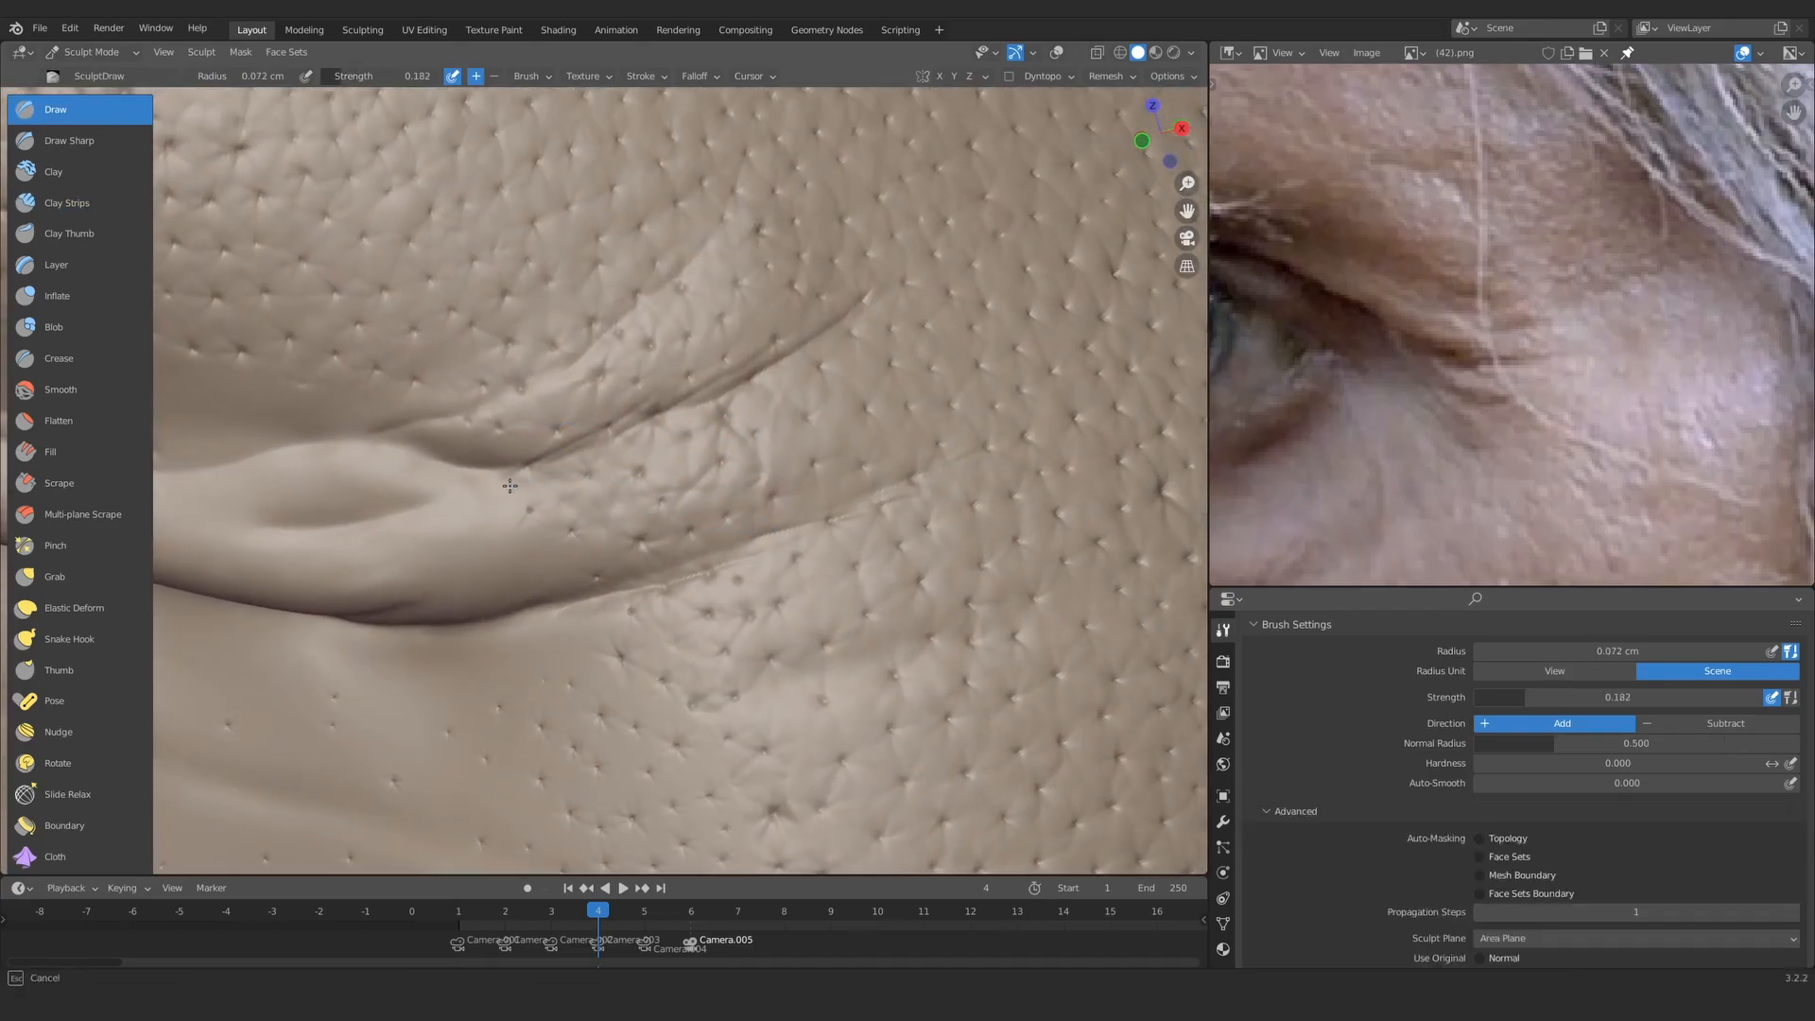
pyautogui.moveTo(727, 419)
pyautogui.mouseDown()
pyautogui.moveTo(748, 455)
pyautogui.moveTo(707, 437)
pyautogui.mouseUp()
# Step: Build up the skin between the crow's-foot wrinkles with the Draw brush at 0.1 cm radius and 0.215 strength
pyautogui.press('f')
pyautogui.click(777, 478)
pyautogui.click(106, 201)
pyautogui.hotkey('shift', 'f')
pyautogui.click(746, 480)
pyautogui.press('x')
pyautogui.keyDown('ctrl'); pyautogui.keyDown('alt'); pyautogui.moveTo(597, 450); pyautogui.dragTo(670, 468); pyautogui.keyUp('alt'); pyautogui.keyUp('ctrl')
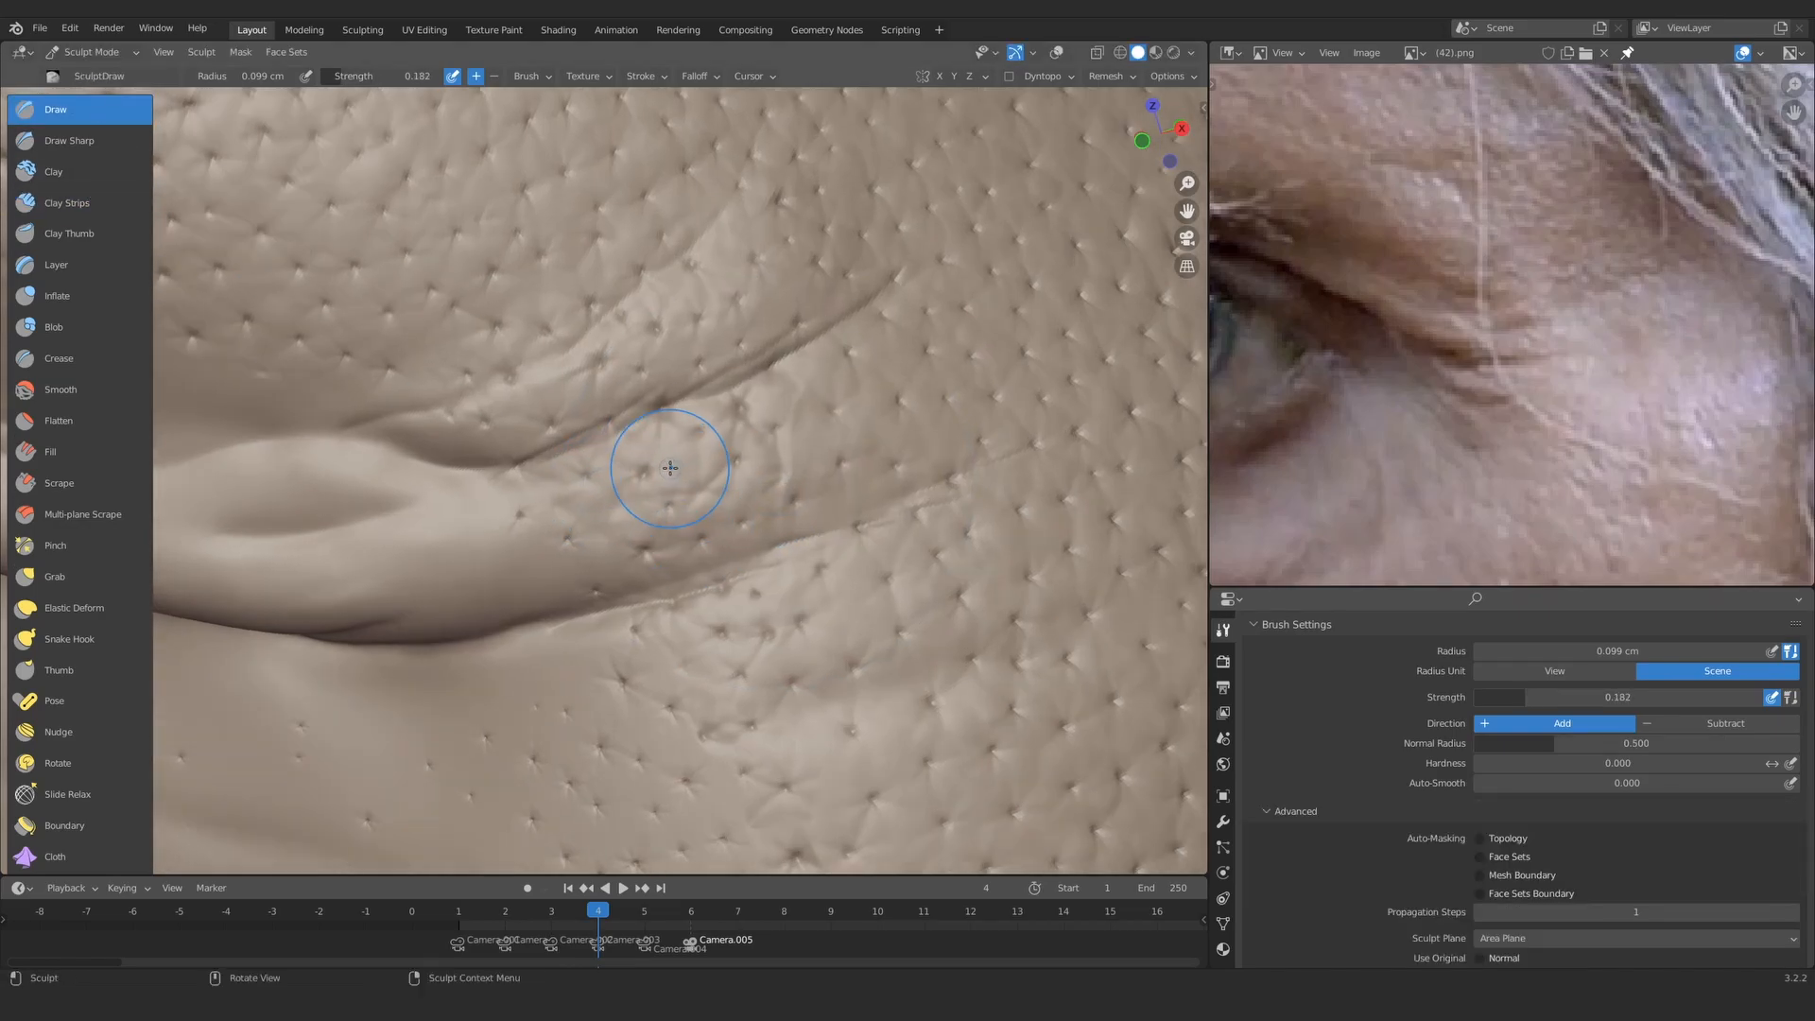
pyautogui.hotkey('shift', 'f')
pyautogui.click(672, 454)
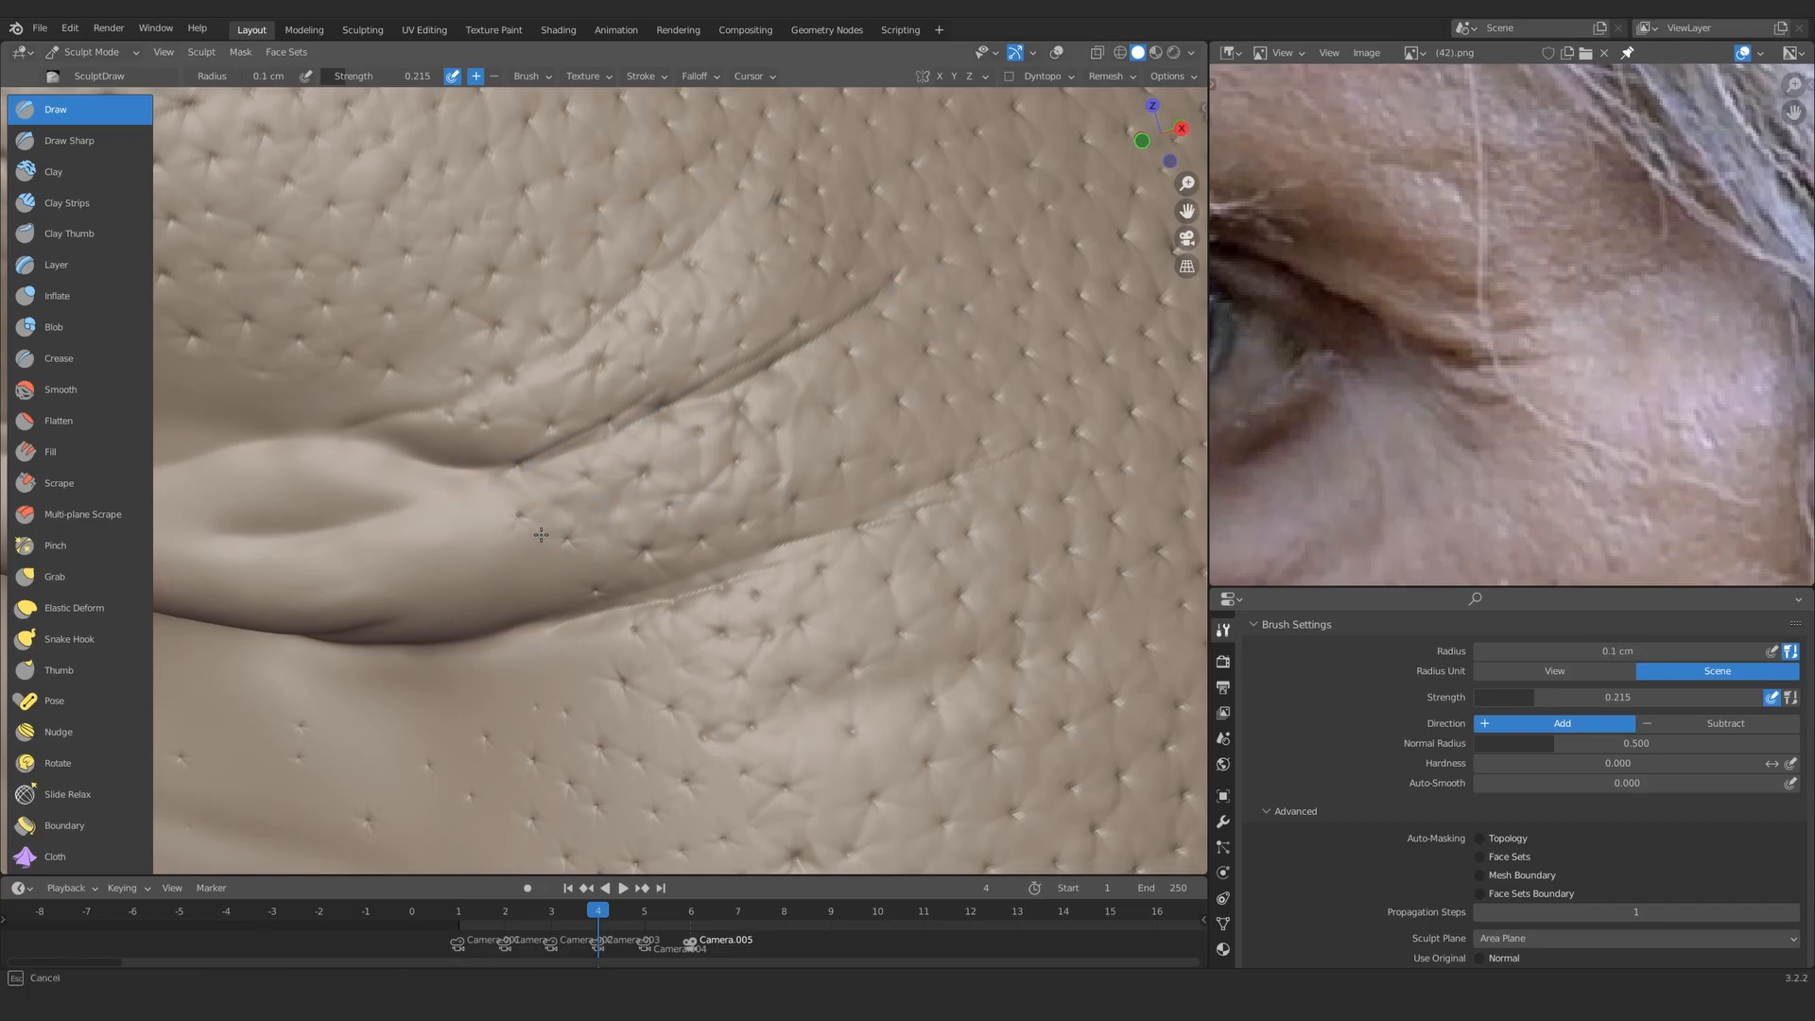
# Step: Carve sharp creases along the upper and lower crow's-foot wrinkles with Draw Sharp at 0.051 cm radius and 0.4 strength
pyautogui.moveTo(673, 558)
pyautogui.keyDown('ctrl'); pyautogui.mouseDown(button='middle')
pyautogui.moveTo(607, 611)
pyautogui.moveTo(680, 372)
pyautogui.mouseUp(button='middle'); pyautogui.keyUp('ctrl')
pyautogui.click(70, 141)
pyautogui.moveTo(805, 475)
pyautogui.keyDown('shift'); pyautogui.mouseDown(button='middle')
pyautogui.moveTo(766, 466)
pyautogui.moveTo(792, 437)
pyautogui.mouseUp(button='middle'); pyautogui.keyUp('shift')
pyautogui.press('f')
pyautogui.click(826, 425)
pyautogui.moveTo(733, 483); pyautogui.dragTo(960, 383)
pyautogui.moveTo(757, 421)
pyautogui.mouseDown(button='middle')
pyautogui.moveTo(741, 348)
pyautogui.moveTo(723, 373)
pyautogui.mouseUp(button='middle')
pyautogui.moveTo(652, 364); pyautogui.dragTo(830, 195)
pyautogui.moveTo(766, 359)
pyautogui.keyDown('ctrl'); pyautogui.mouseDown(button='middle')
pyautogui.moveTo(747, 501)
pyautogui.moveTo(764, 382)
pyautogui.moveTo(645, 569)
pyautogui.moveTo(652, 709)
pyautogui.mouseUp(button='middle'); pyautogui.keyUp('ctrl')
pyautogui.moveTo(652, 454)
pyautogui.mouseDown(button='middle')
pyautogui.moveTo(728, 393)
pyautogui.moveTo(756, 274)
pyautogui.mouseUp(button='middle')
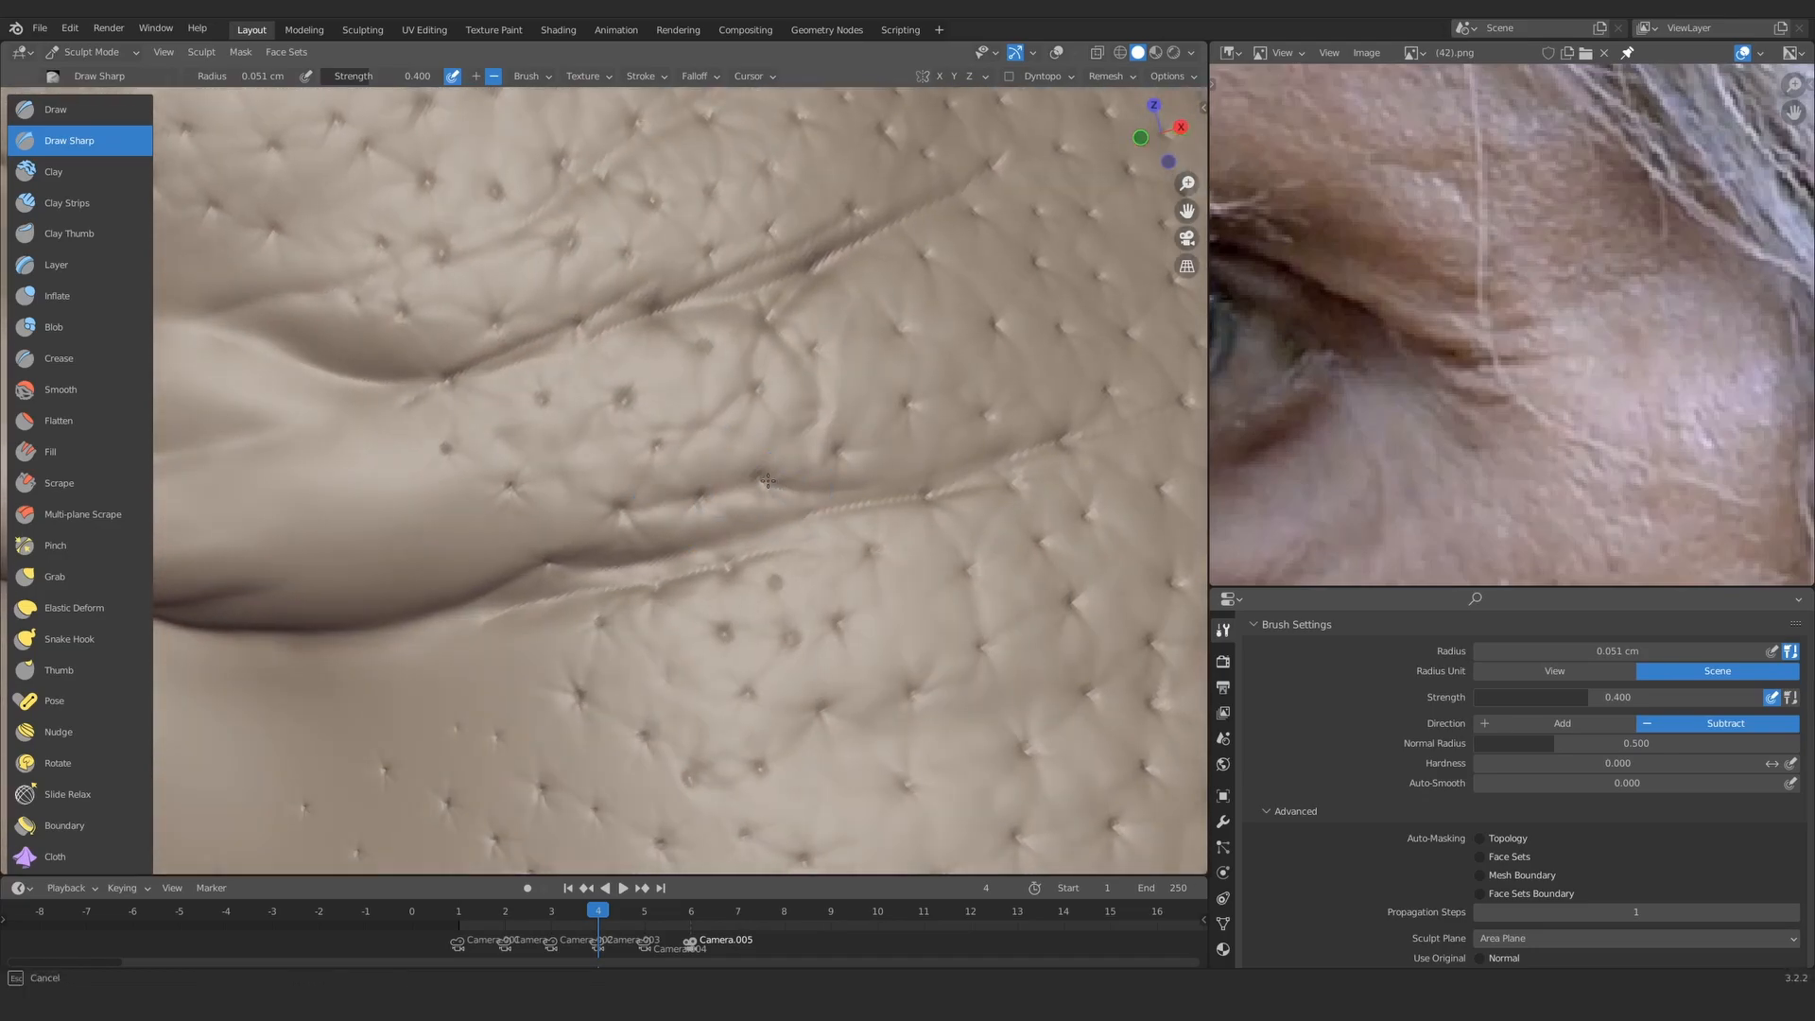
# Step: Refine the fine creases between the crow's-foot wrinkles with Draw Sharp at 0.036 cm radius
pyautogui.keyDown('ctrl'); pyautogui.moveTo(618, 512); pyautogui.dragTo(626, 652, button='middle'); pyautogui.keyUp('ctrl')
pyautogui.moveTo(625, 586); pyautogui.dragTo(666, 579, button='middle')
pyautogui.moveTo(666, 579)
pyautogui.keyDown('ctrl'); pyautogui.mouseDown(button='middle')
pyautogui.moveTo(692, 355)
pyautogui.moveTo(648, 535)
pyautogui.moveTo(623, 396)
pyautogui.mouseUp(button='middle'); pyautogui.keyUp('ctrl')
pyautogui.keyDown('ctrl'); pyautogui.moveTo(608, 473); pyautogui.dragTo(605, 501, button='middle'); pyautogui.keyUp('ctrl')
pyautogui.press('f')
pyautogui.click(574, 491)
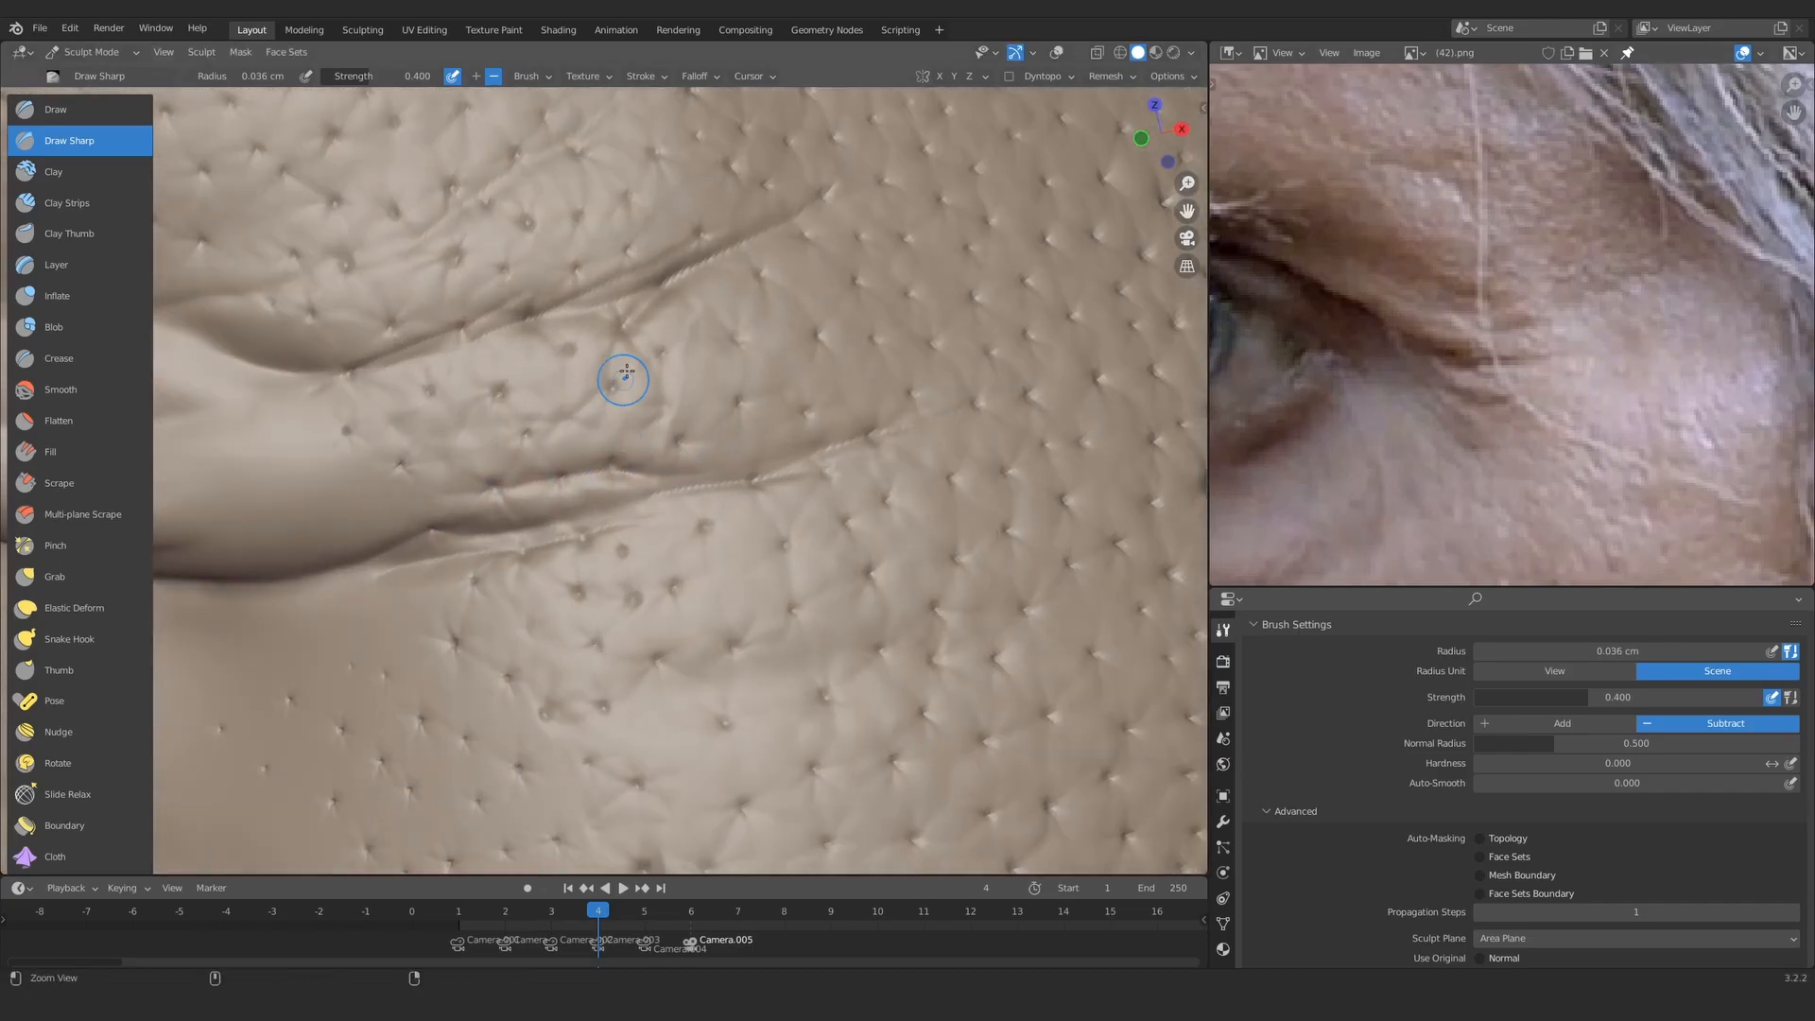
pyautogui.moveTo(616, 372)
pyautogui.keyDown('ctrl'); pyautogui.mouseDown(button='middle')
pyautogui.moveTo(599, 511)
pyautogui.moveTo(620, 605)
pyautogui.moveTo(685, 406)
pyautogui.moveTo(694, 577)
pyautogui.moveTo(676, 425)
pyautogui.mouseUp(button='middle'); pyautogui.keyUp('ctrl')
pyautogui.keyDown('ctrl'); pyautogui.moveTo(1474, 283); pyautogui.dragTo(1470, 312, button='middle'); pyautogui.keyUp('ctrl')
pyautogui.moveTo(1470, 312); pyautogui.dragTo(1614, 411, button='middle')
pyautogui.moveTo(518, 493)
pyautogui.keyDown('ctrl'); pyautogui.mouseDown(button='middle')
pyautogui.moveTo(513, 459)
pyautogui.moveTo(567, 586)
pyautogui.moveTo(530, 444)
pyautogui.mouseUp(button='middle'); pyautogui.keyUp('ctrl')
# Step: Turn on X mirroring and set the Draw Sharp brush to 0.75 cm radius and 0.154 strength
pyautogui.click(940, 77)
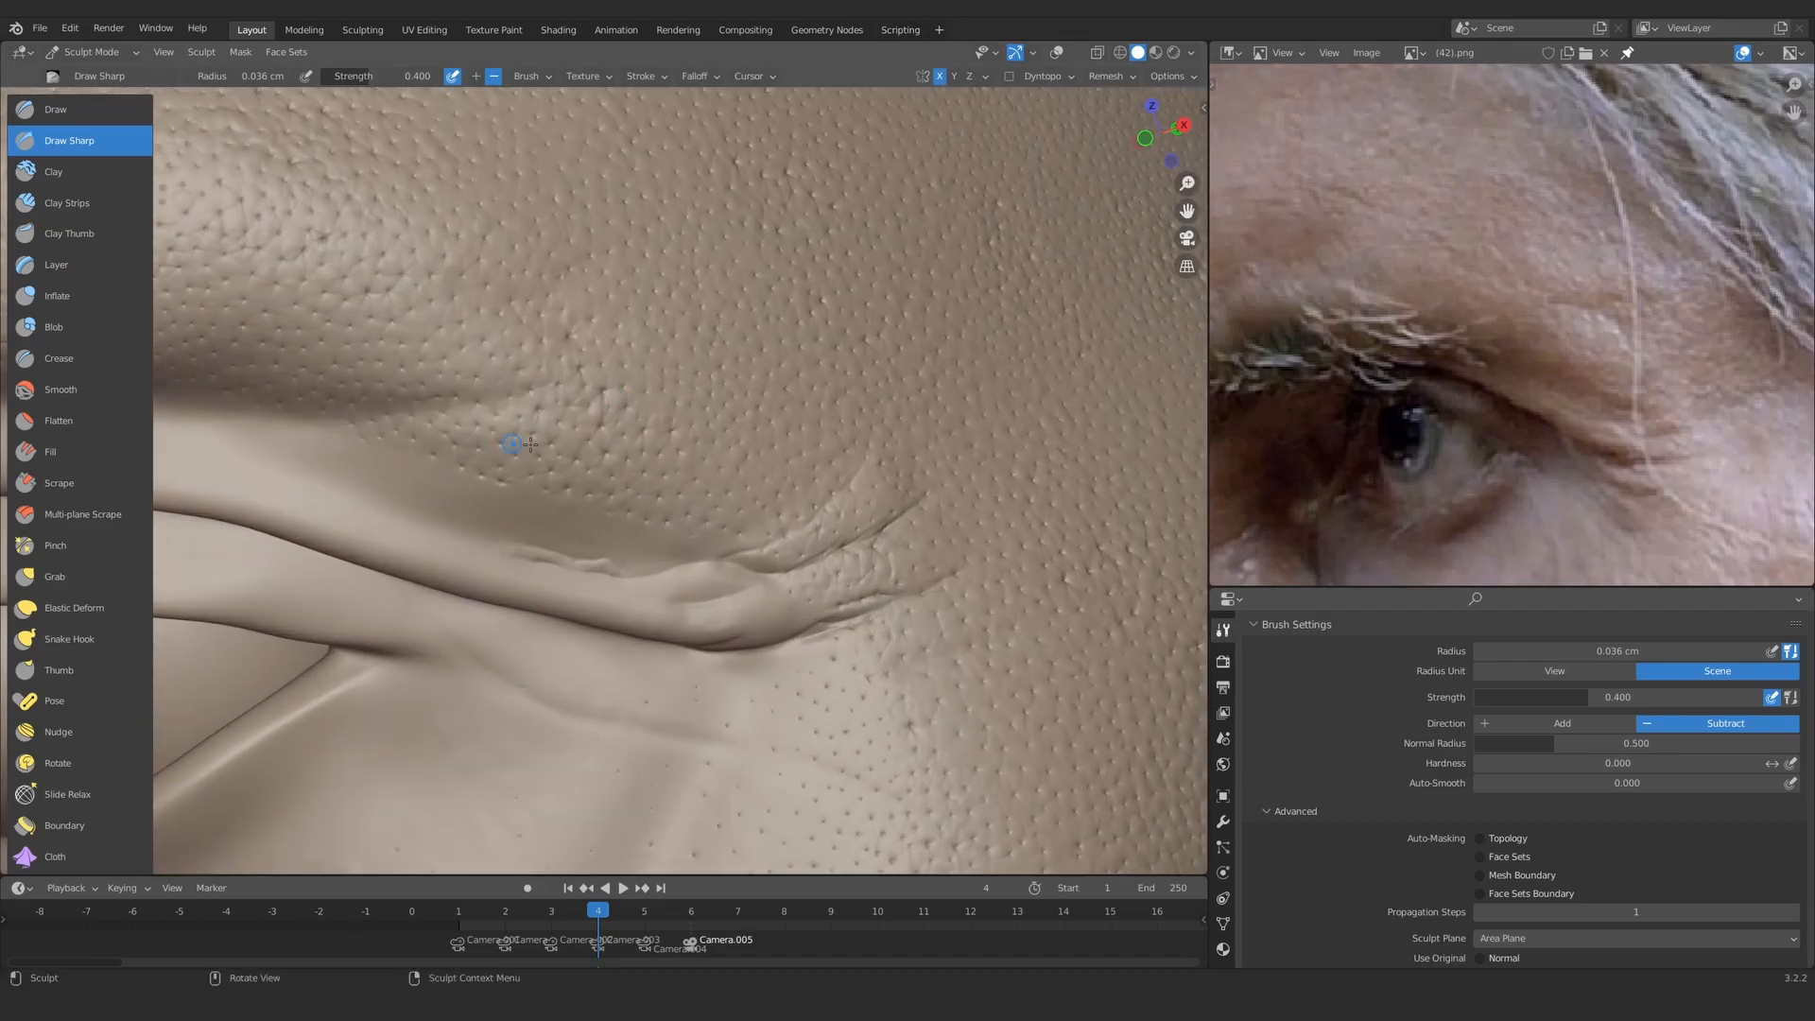
pyautogui.click(741, 422)
pyautogui.press('f')
pyautogui.click(616, 486)
pyautogui.hotkey('shift', 'f')
pyautogui.hotkey('shift', 'f')
pyautogui.click(667, 466)
pyautogui.press('f')
pyautogui.click(742, 507)
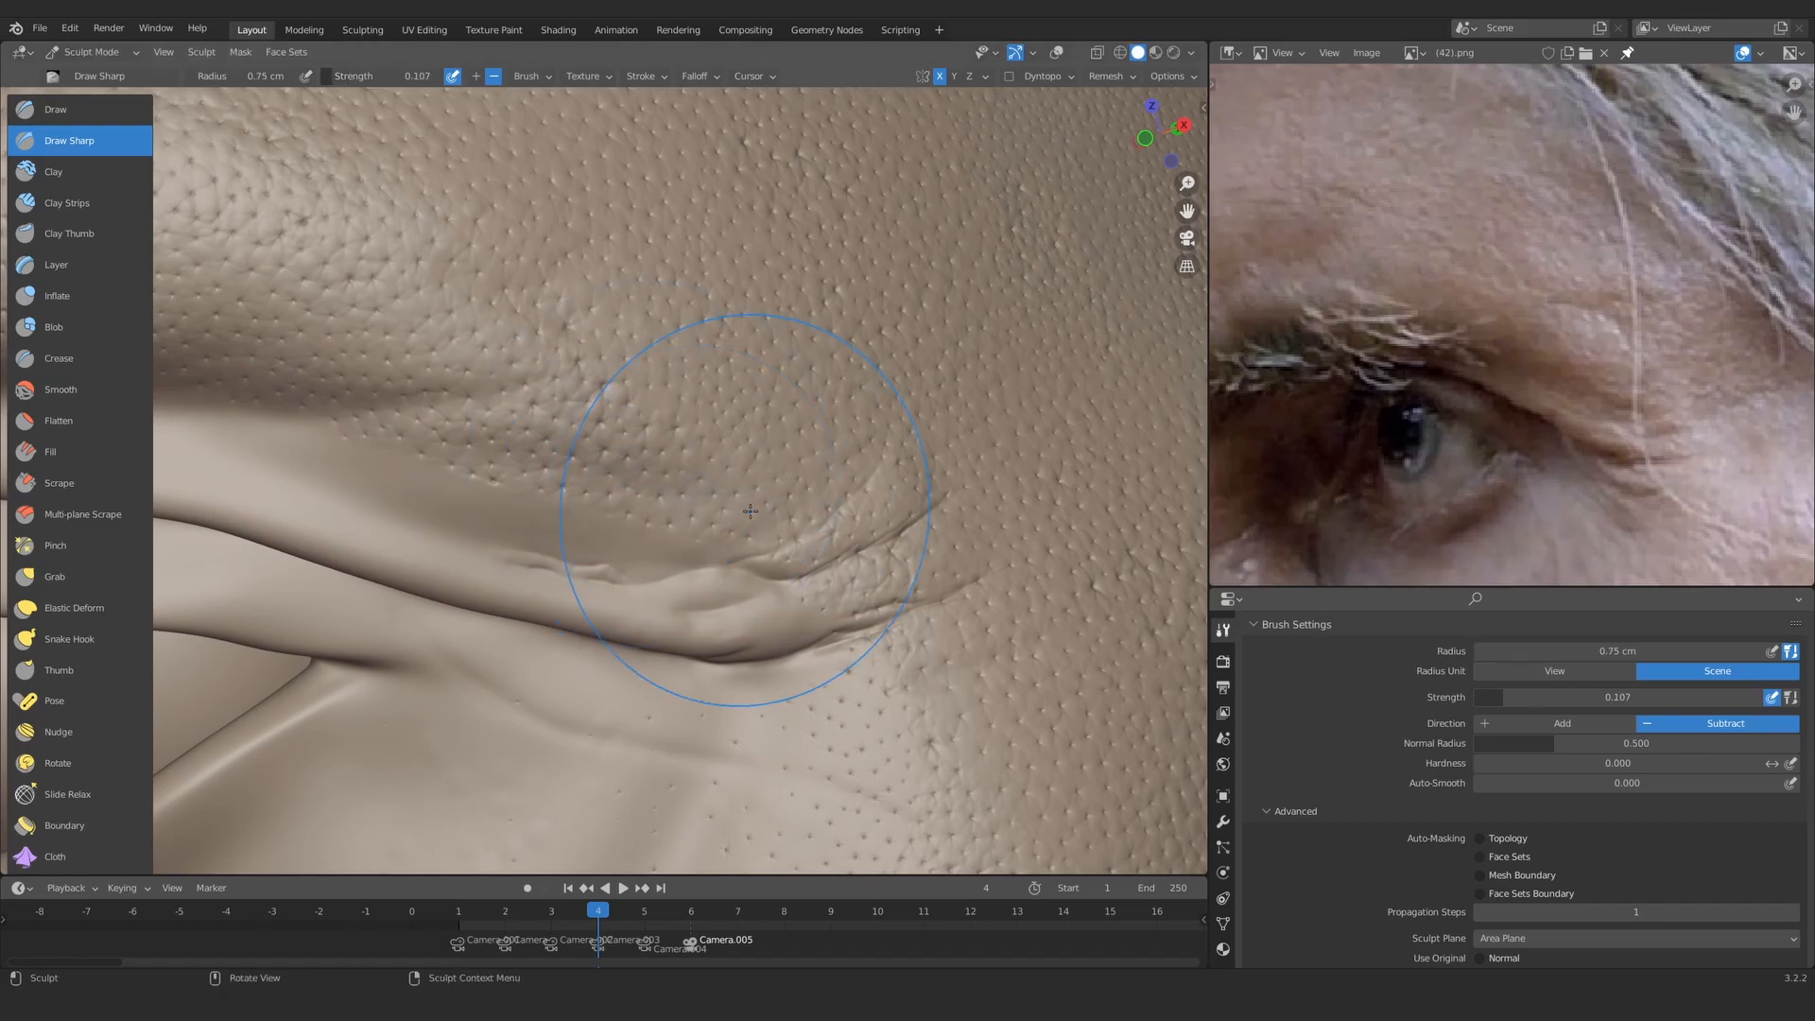
pyautogui.hotkey('shift', 'f')
pyautogui.click(694, 534)
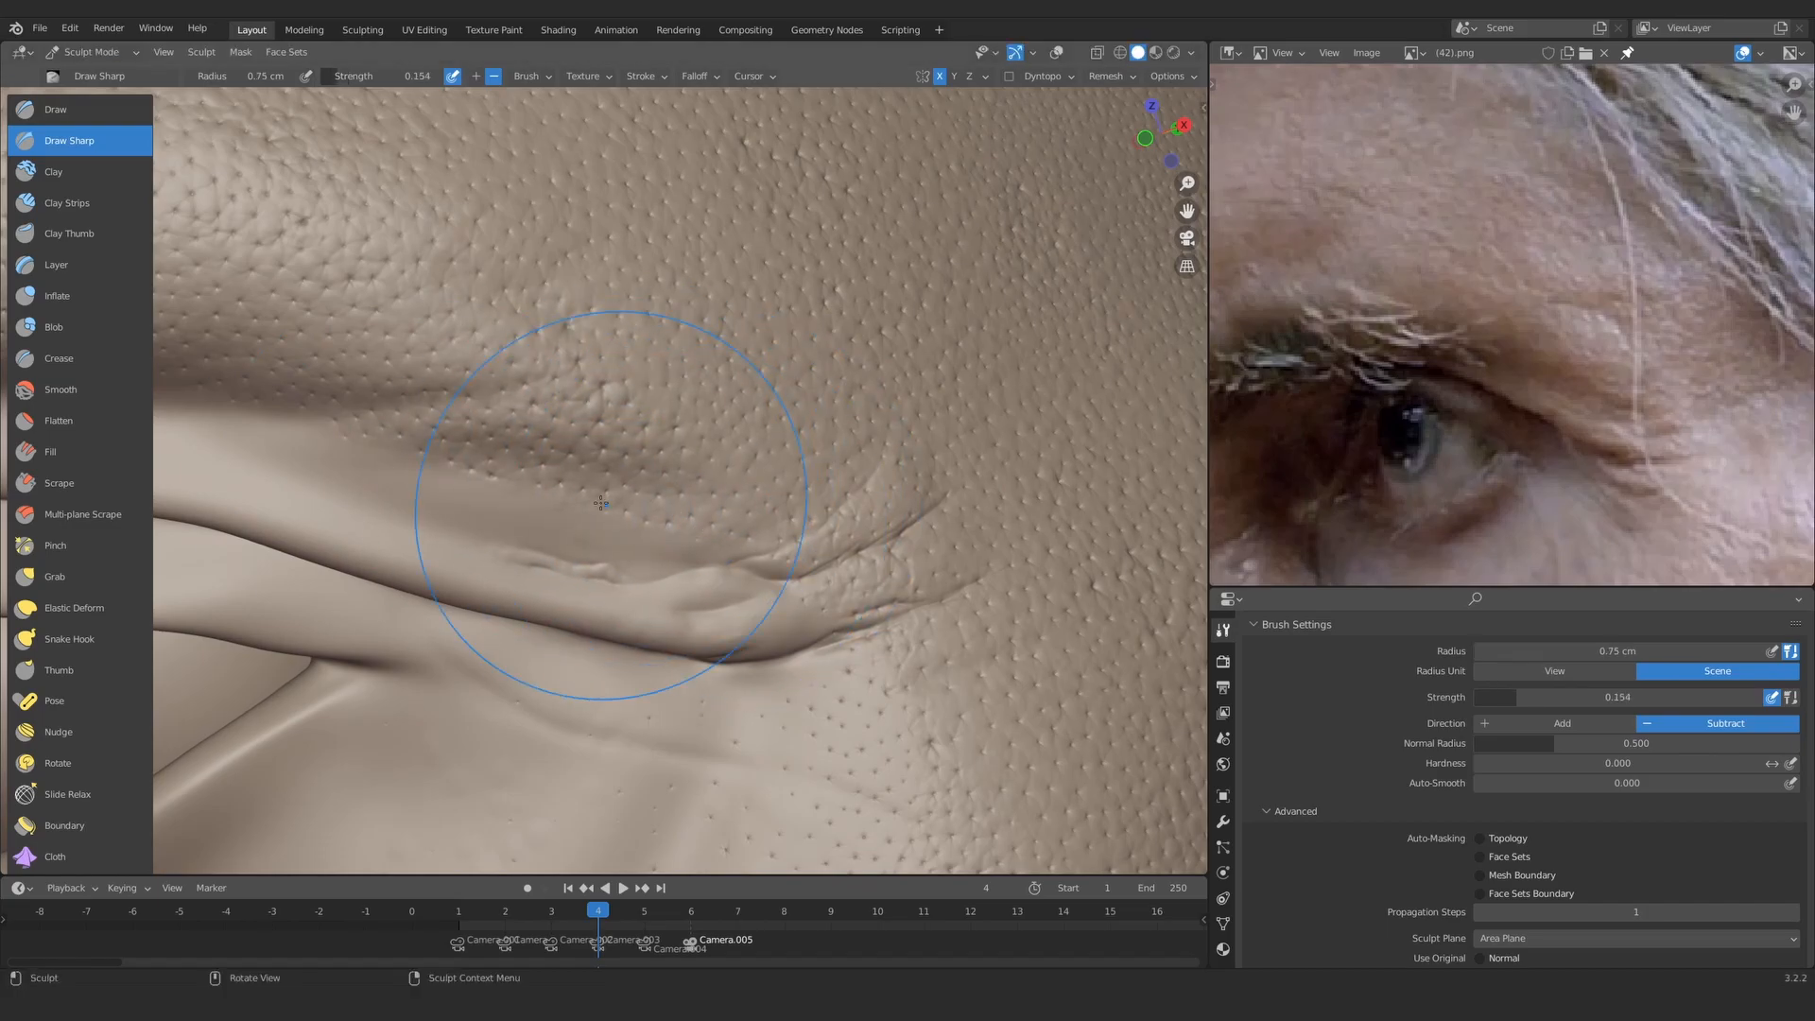
# Step: Deepen the hollow between the outer brow and the upper eyelid fold with Draw Sharp, reducing its radius to 0.62 cm
pyautogui.moveTo(454, 494)
pyautogui.keyDown('ctrl'); pyautogui.keyDown('alt'); pyautogui.mouseDown()
pyautogui.moveTo(650, 433)
pyautogui.moveTo(1109, 372)
pyautogui.mouseUp(); pyautogui.keyUp('alt'); pyautogui.keyUp('ctrl')
pyautogui.moveTo(529, 444)
pyautogui.keyDown('ctrl'); pyautogui.keyDown('alt'); pyautogui.mouseDown()
pyautogui.moveTo(681, 407)
pyautogui.moveTo(692, 424)
pyautogui.mouseUp(); pyautogui.keyUp('alt'); pyautogui.keyUp('ctrl')
pyautogui.press('f')
pyautogui.click(662, 427)
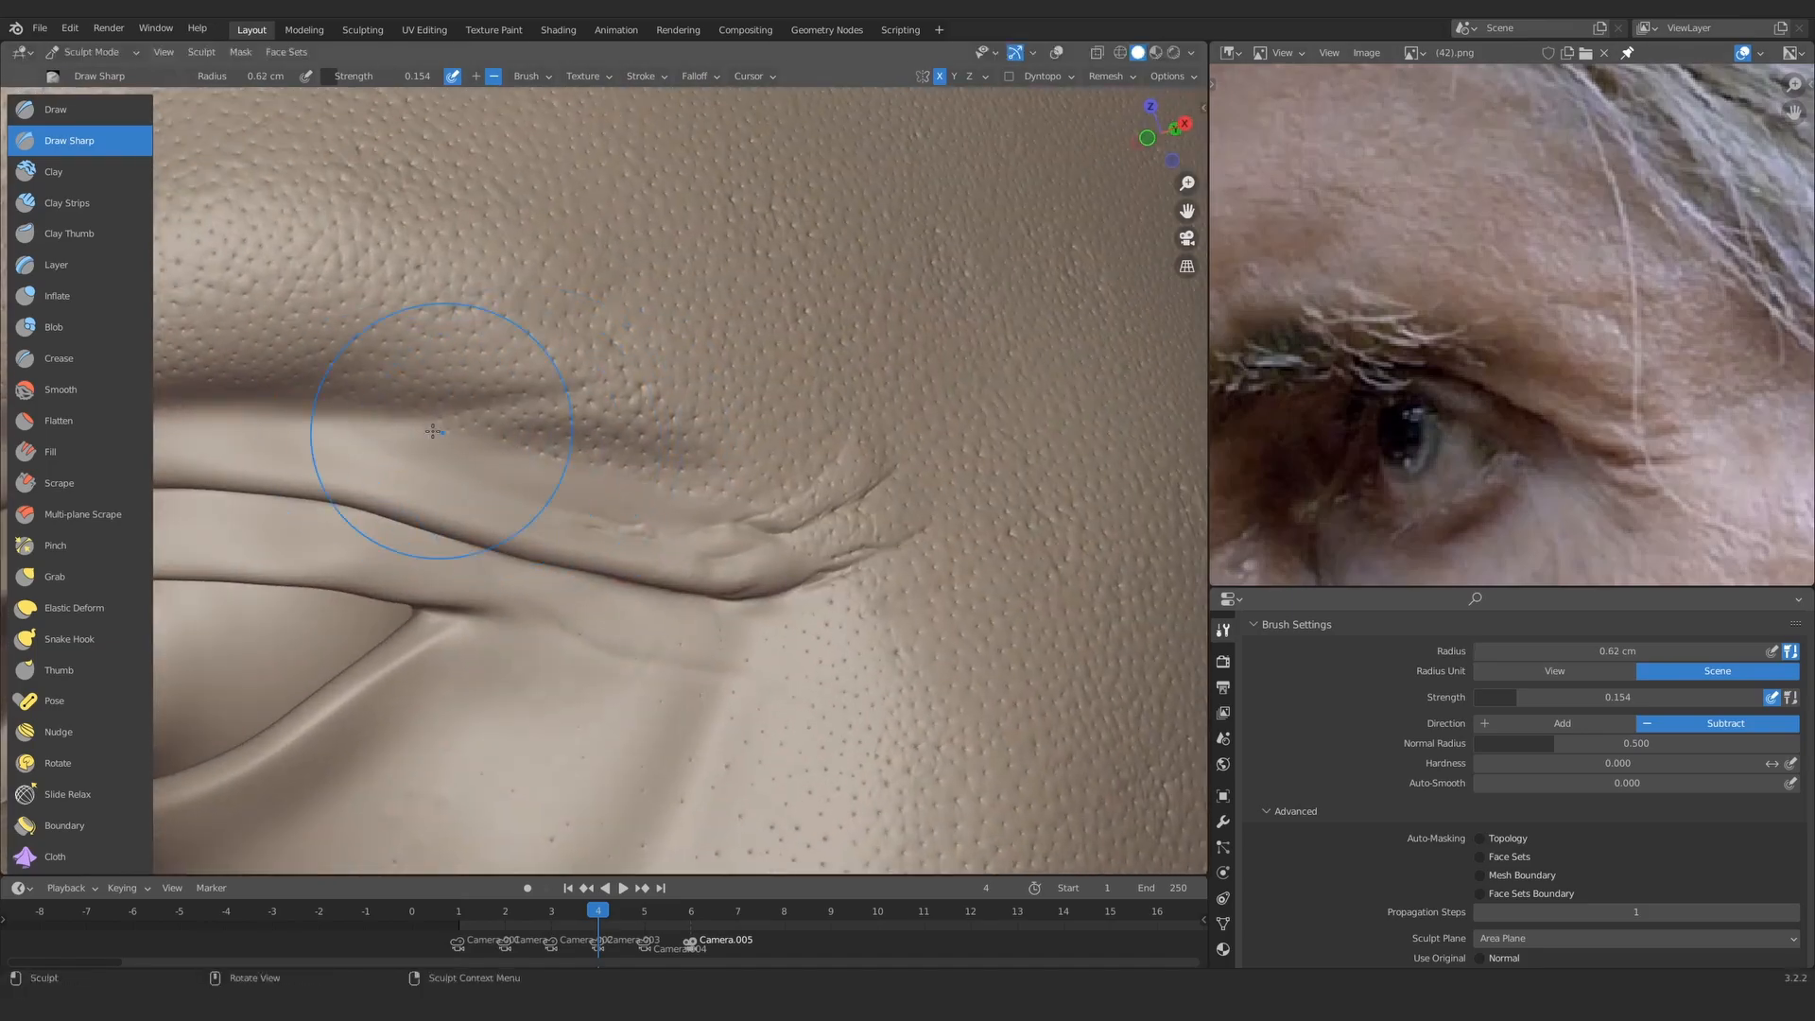
pyautogui.moveTo(1341, 413)
pyautogui.keyDown('ctrl'); pyautogui.keyDown('alt'); pyautogui.mouseDown()
pyautogui.moveTo(721, 389)
pyautogui.moveTo(729, 405)
pyautogui.moveTo(671, 473)
pyautogui.moveTo(907, 445)
pyautogui.mouseUp(); pyautogui.keyUp('alt'); pyautogui.keyUp('ctrl')
pyautogui.press('f')
pyautogui.click(621, 437)
pyautogui.moveTo(621, 437)
pyautogui.keyDown('ctrl'); pyautogui.keyDown('alt'); pyautogui.mouseDown()
pyautogui.moveTo(515, 454)
pyautogui.moveTo(529, 459)
pyautogui.mouseUp(); pyautogui.keyUp('alt'); pyautogui.keyUp('ctrl')
# Step: Carve narrower indentations below the outer end of the brow with Draw Sharp at 0.21 cm radius
pyautogui.moveTo(529, 459)
pyautogui.keyDown('ctrl'); pyautogui.keyDown('alt'); pyautogui.mouseDown()
pyautogui.moveTo(728, 480)
pyautogui.moveTo(608, 491)
pyautogui.moveTo(567, 445)
pyautogui.mouseUp(); pyautogui.keyUp('alt'); pyautogui.keyUp('ctrl')
pyautogui.press('f')
pyautogui.click(704, 479)
pyautogui.keyDown('alt'); pyautogui.moveTo(676, 406); pyautogui.dragTo(652, 416); pyautogui.keyUp('alt')
pyautogui.keyDown('ctrl'); pyautogui.keyDown('alt'); pyautogui.moveTo(605, 463); pyautogui.dragTo(707, 483); pyautogui.keyUp('alt'); pyautogui.keyUp('ctrl')
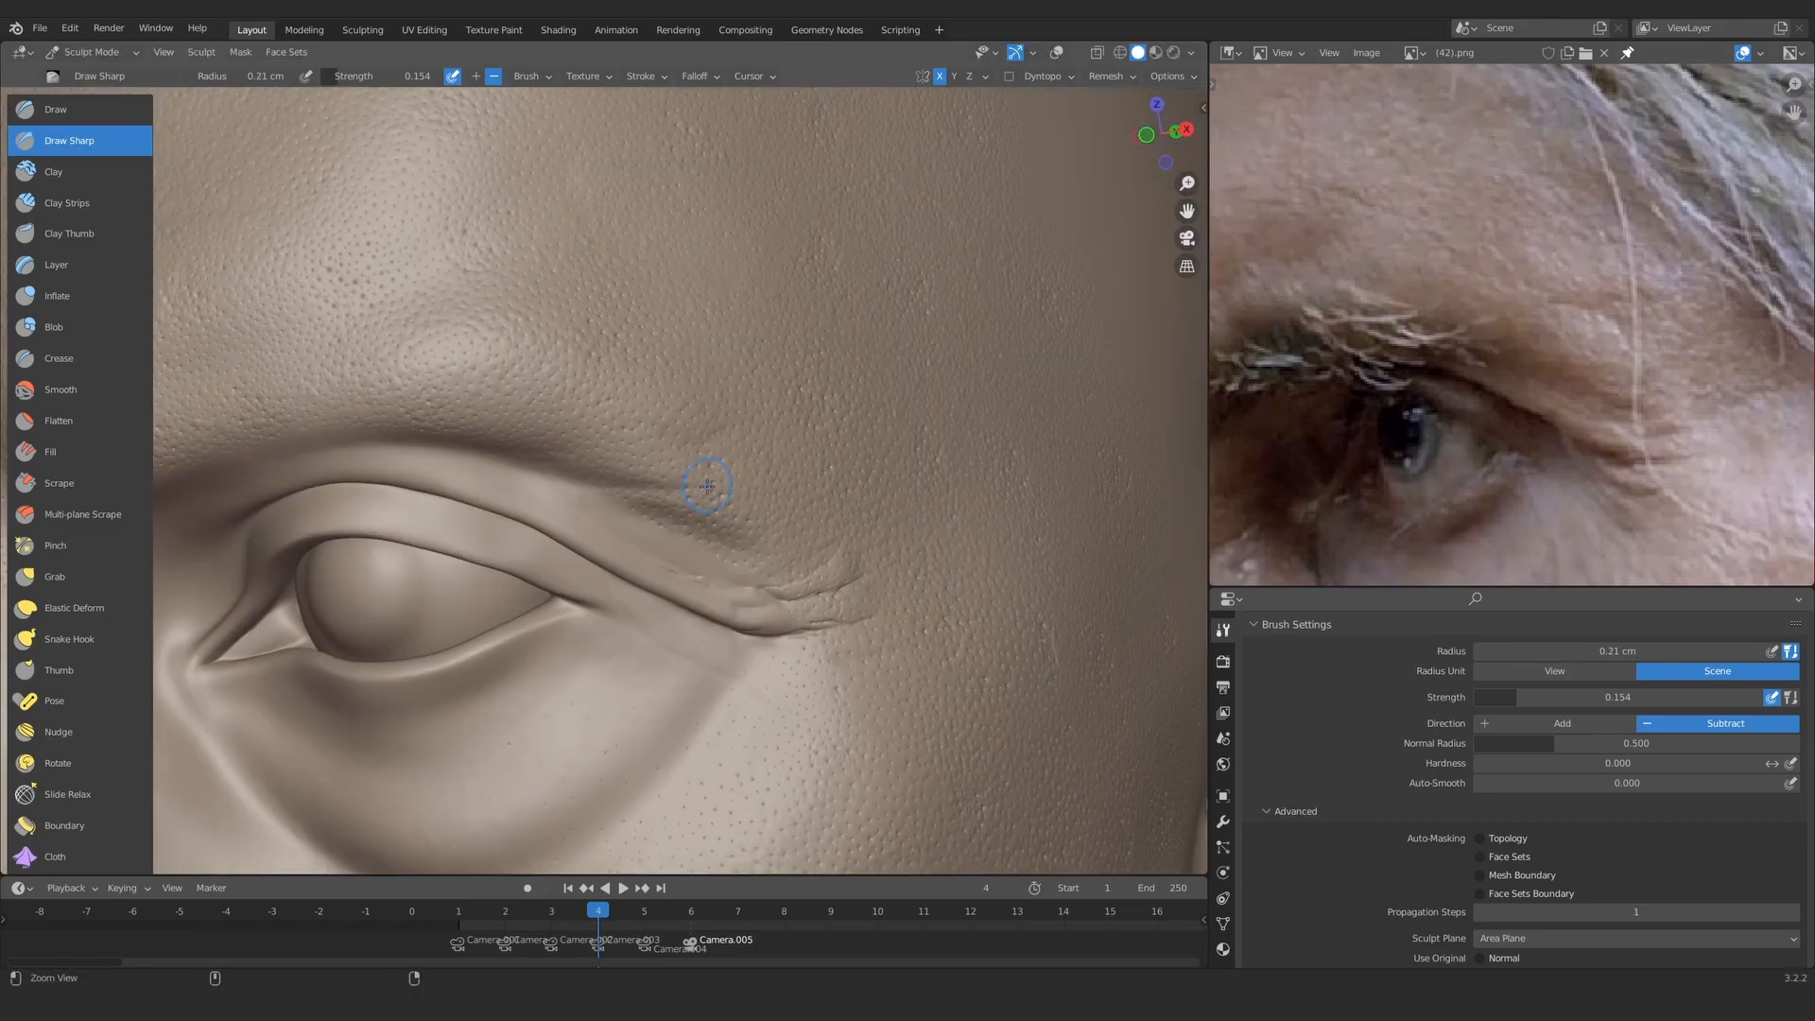
pyautogui.keyDown('ctrl'); pyautogui.keyDown('alt'); pyautogui.moveTo(982, 380); pyautogui.dragTo(775, 401); pyautogui.keyUp('alt'); pyautogui.keyUp('ctrl')
pyautogui.keyDown('alt'); pyautogui.moveTo(775, 402); pyautogui.dragTo(737, 416); pyautogui.keyUp('alt')
pyautogui.keyDown('ctrl'); pyautogui.keyDown('alt'); pyautogui.moveTo(567, 463); pyautogui.dragTo(681, 490); pyautogui.keyUp('alt'); pyautogui.keyUp('ctrl')
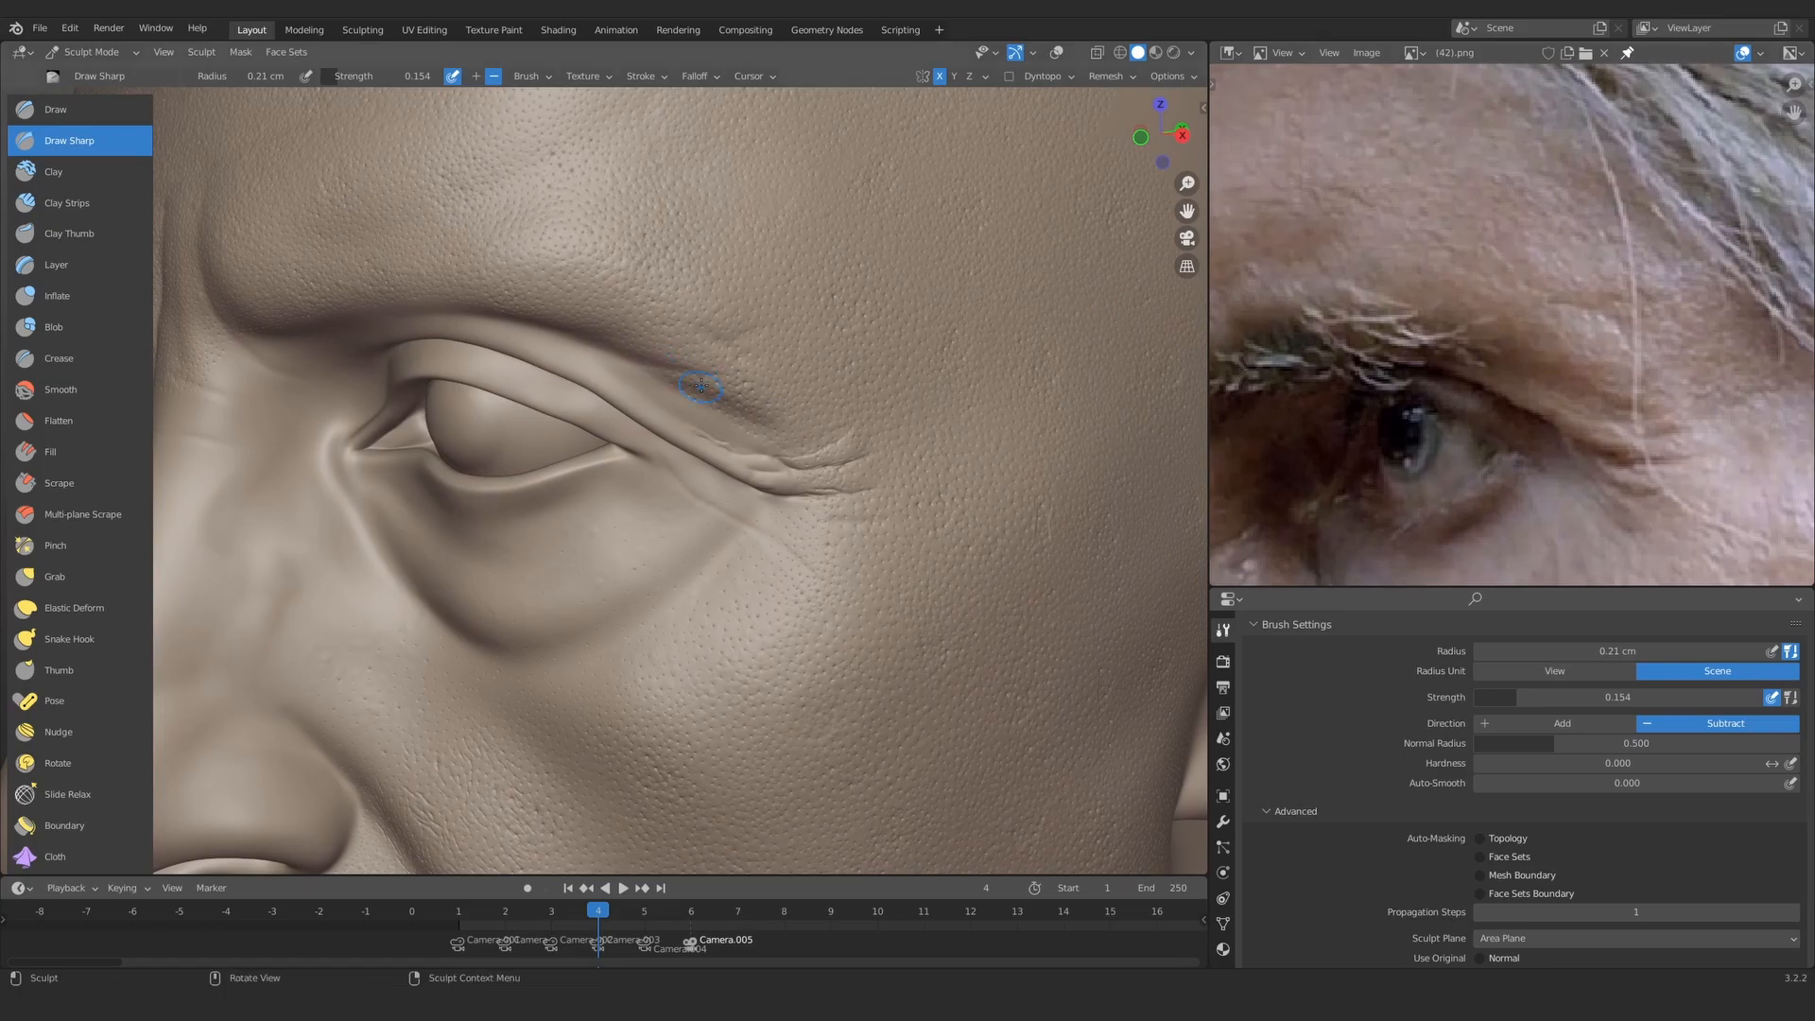
pyautogui.moveTo(591, 436)
pyautogui.keyDown('ctrl'); pyautogui.keyDown('alt'); pyautogui.mouseDown()
pyautogui.moveTo(620, 426)
pyautogui.moveTo(578, 448)
pyautogui.moveTo(625, 401)
pyautogui.mouseUp(); pyautogui.keyUp('alt'); pyautogui.keyUp('ctrl')
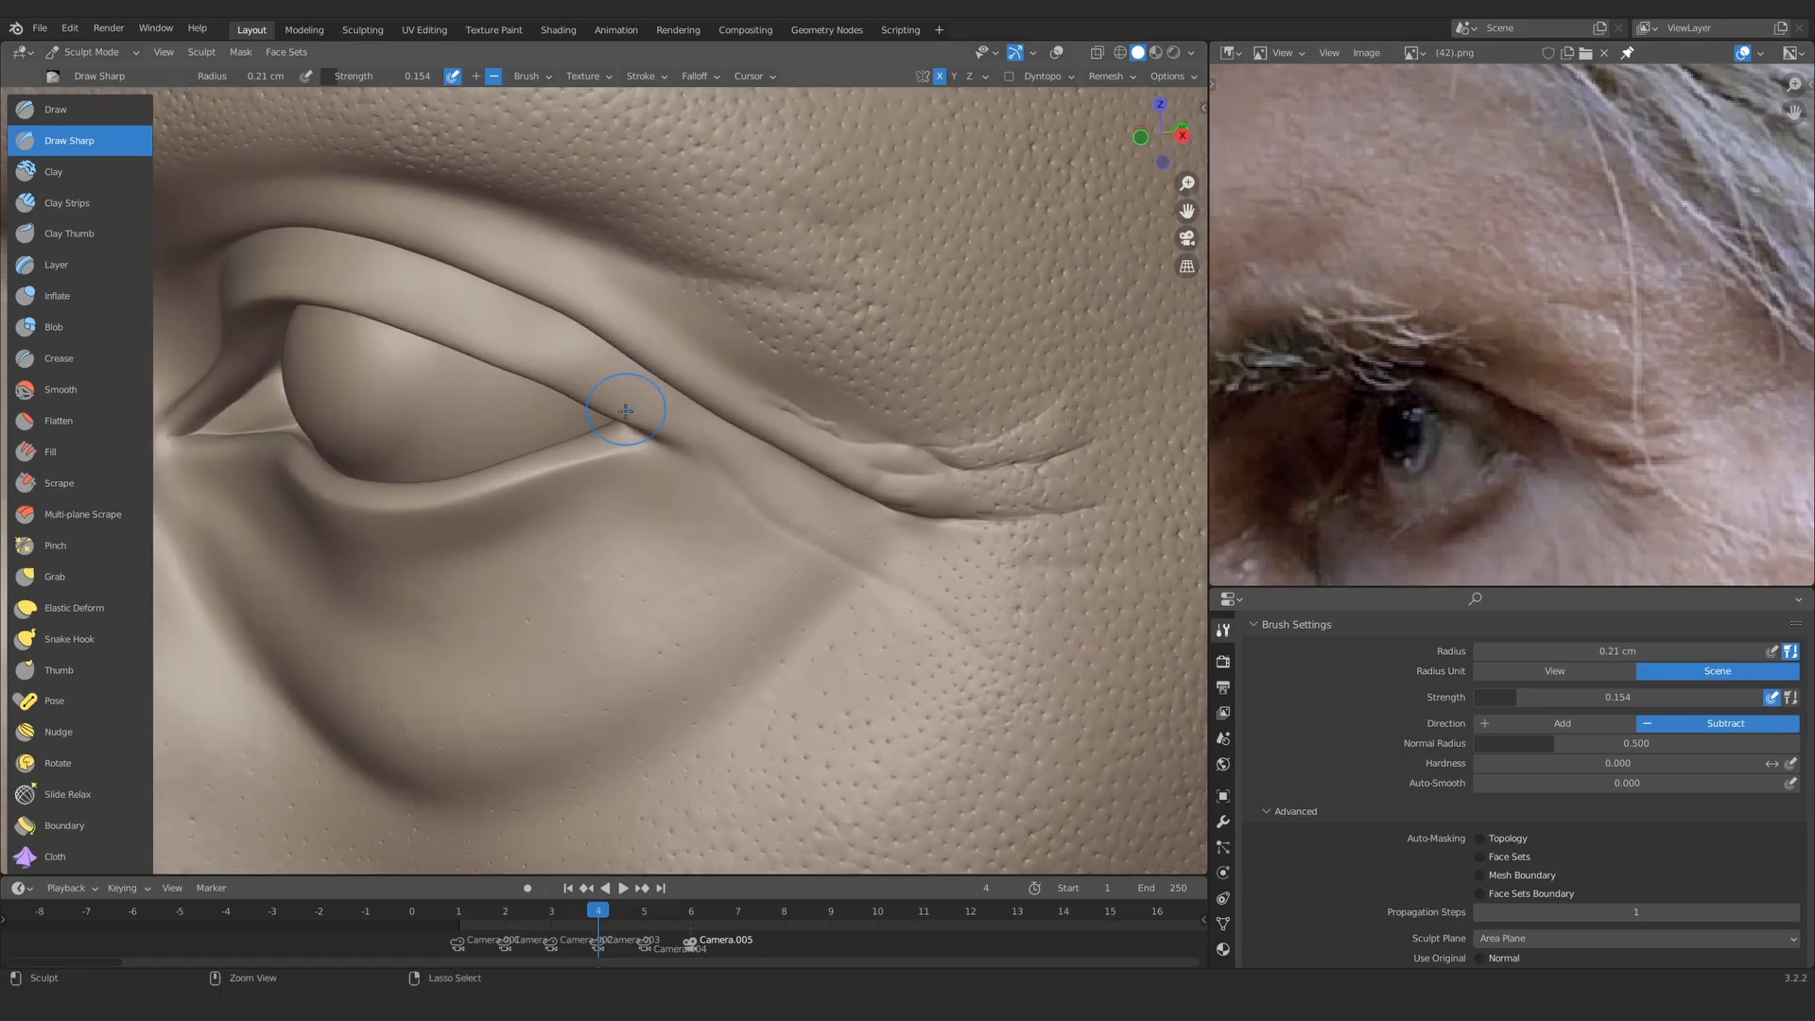
pyautogui.moveTo(624, 419)
pyautogui.keyDown('ctrl'); pyautogui.mouseDown(button='middle')
pyautogui.moveTo(603, 526)
pyautogui.moveTo(699, 515)
pyautogui.moveTo(709, 458)
pyautogui.moveTo(652, 511)
pyautogui.mouseUp(button='middle'); pyautogui.keyUp('ctrl')
pyautogui.moveTo(643, 482)
pyautogui.keyDown('ctrl'); pyautogui.mouseDown(button='middle')
pyautogui.moveTo(614, 432)
pyautogui.moveTo(709, 444)
pyautogui.mouseUp(button='middle'); pyautogui.keyUp('ctrl')
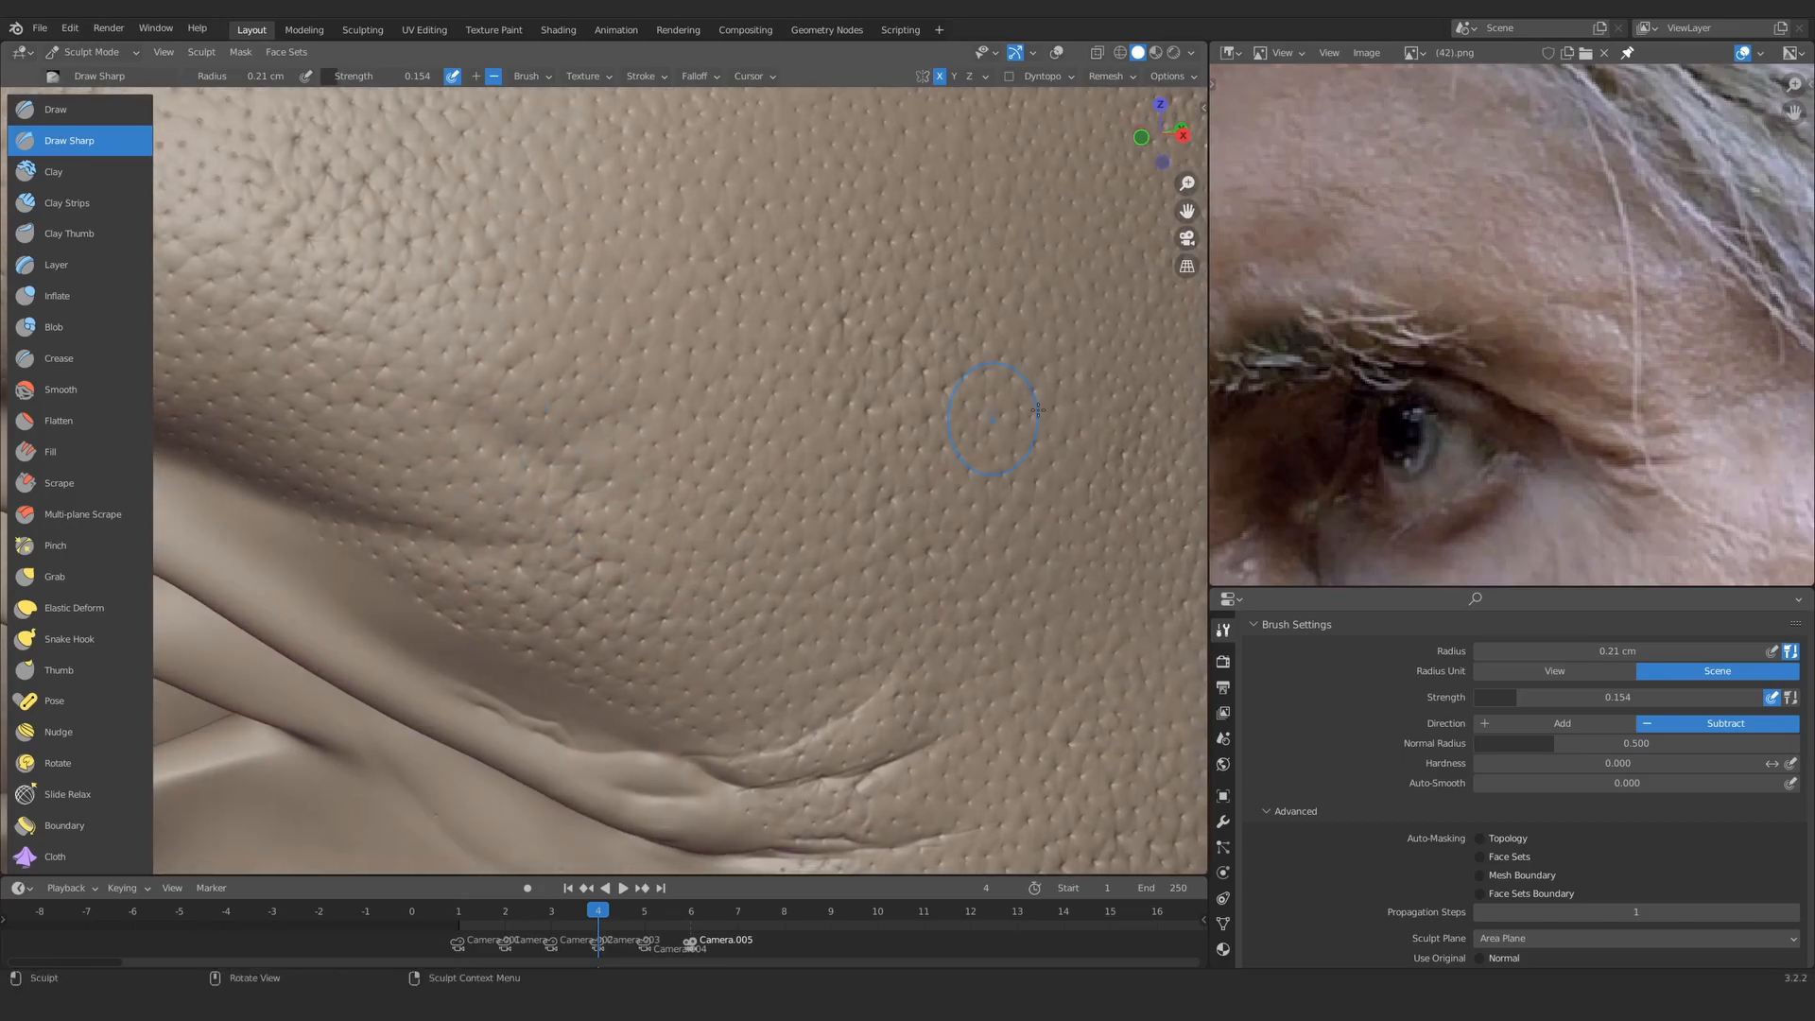
# Step: Carve a fine branching crease at the outer end of the brow with Draw Sharp at 0.041 cm radius and 0.379 strength
pyautogui.moveTo(567, 425)
pyautogui.keyDown('ctrl'); pyautogui.mouseDown(button='middle')
pyautogui.moveTo(559, 505)
pyautogui.moveTo(568, 425)
pyautogui.moveTo(542, 468)
pyautogui.moveTo(597, 436)
pyautogui.mouseUp(button='middle'); pyautogui.keyUp('ctrl')
pyautogui.press('f')
pyautogui.click(522, 518)
pyautogui.hotkey('shift', 'f')
pyautogui.click(567, 476)
pyautogui.press('f')
pyautogui.click(534, 468)
pyautogui.hotkey('shift', 'f')
pyautogui.click(614, 442)
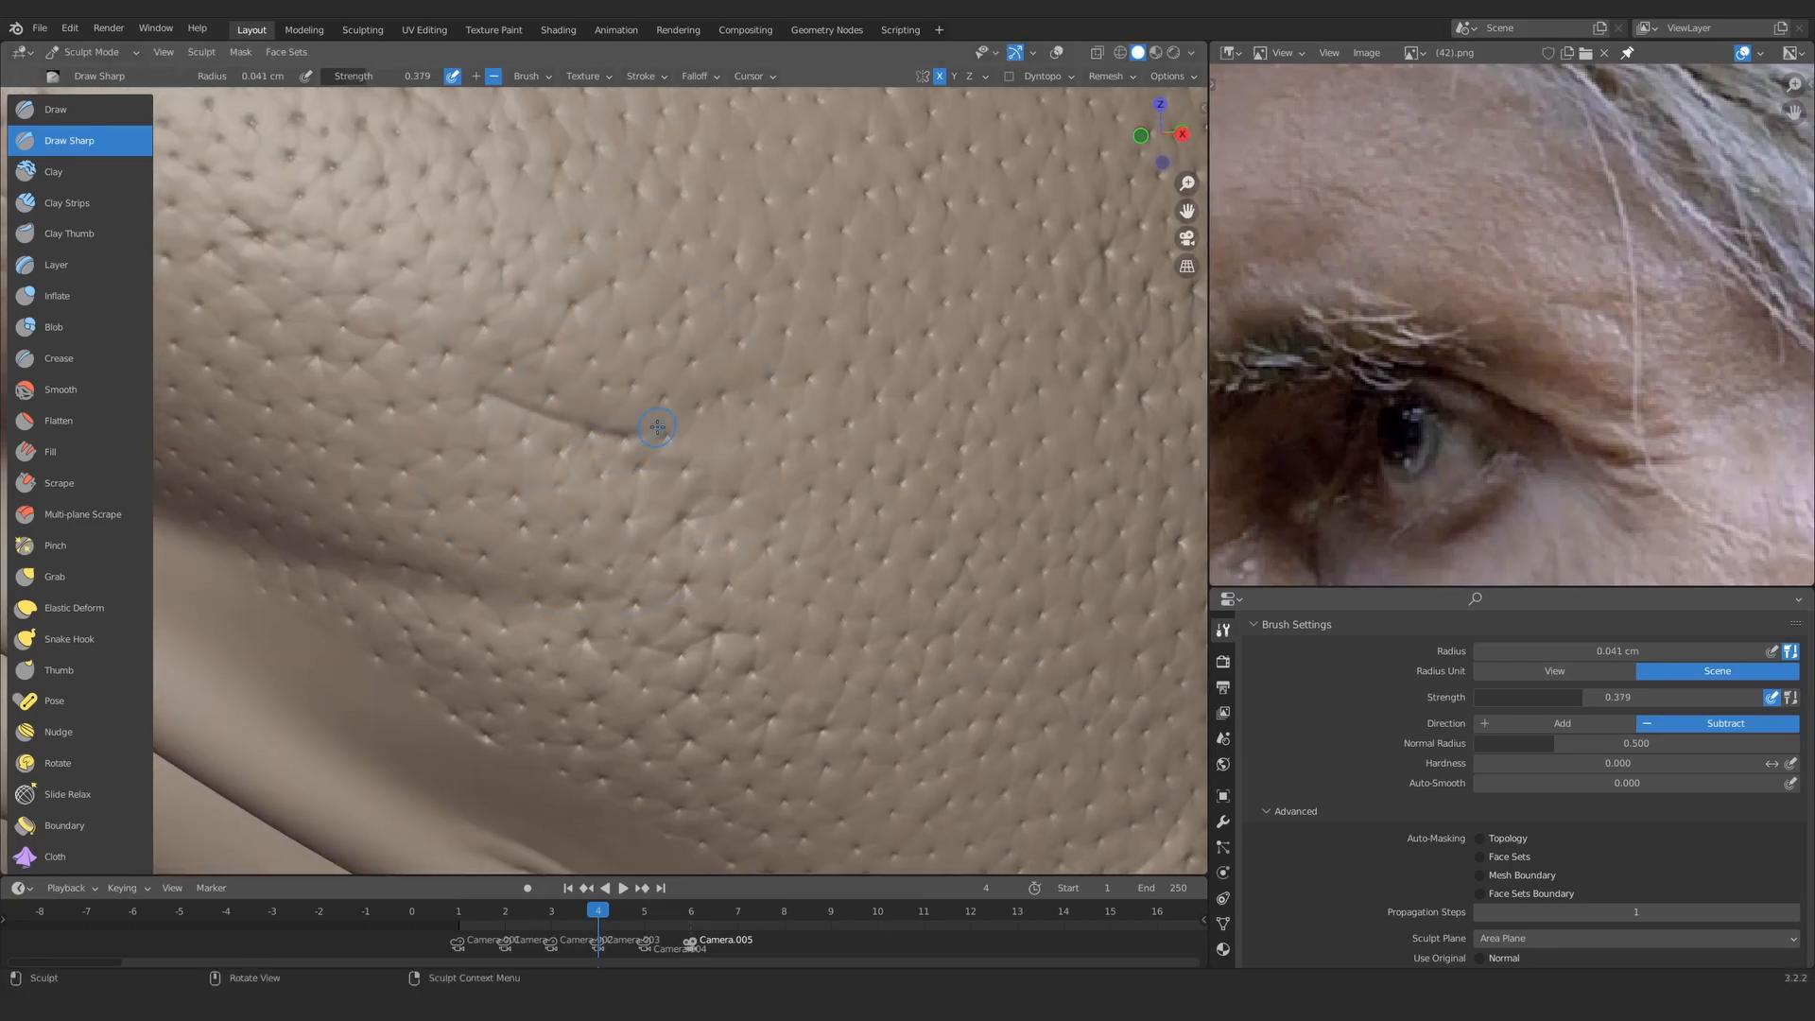
pyautogui.moveTo(742, 540); pyautogui.dragTo(780, 539)
pyautogui.moveTo(756, 472)
pyautogui.keyDown('ctrl'); pyautogui.mouseDown(button='middle')
pyautogui.moveTo(746, 623)
pyautogui.moveTo(596, 459)
pyautogui.moveTo(630, 482)
pyautogui.mouseUp(button='middle'); pyautogui.keyUp('ctrl')
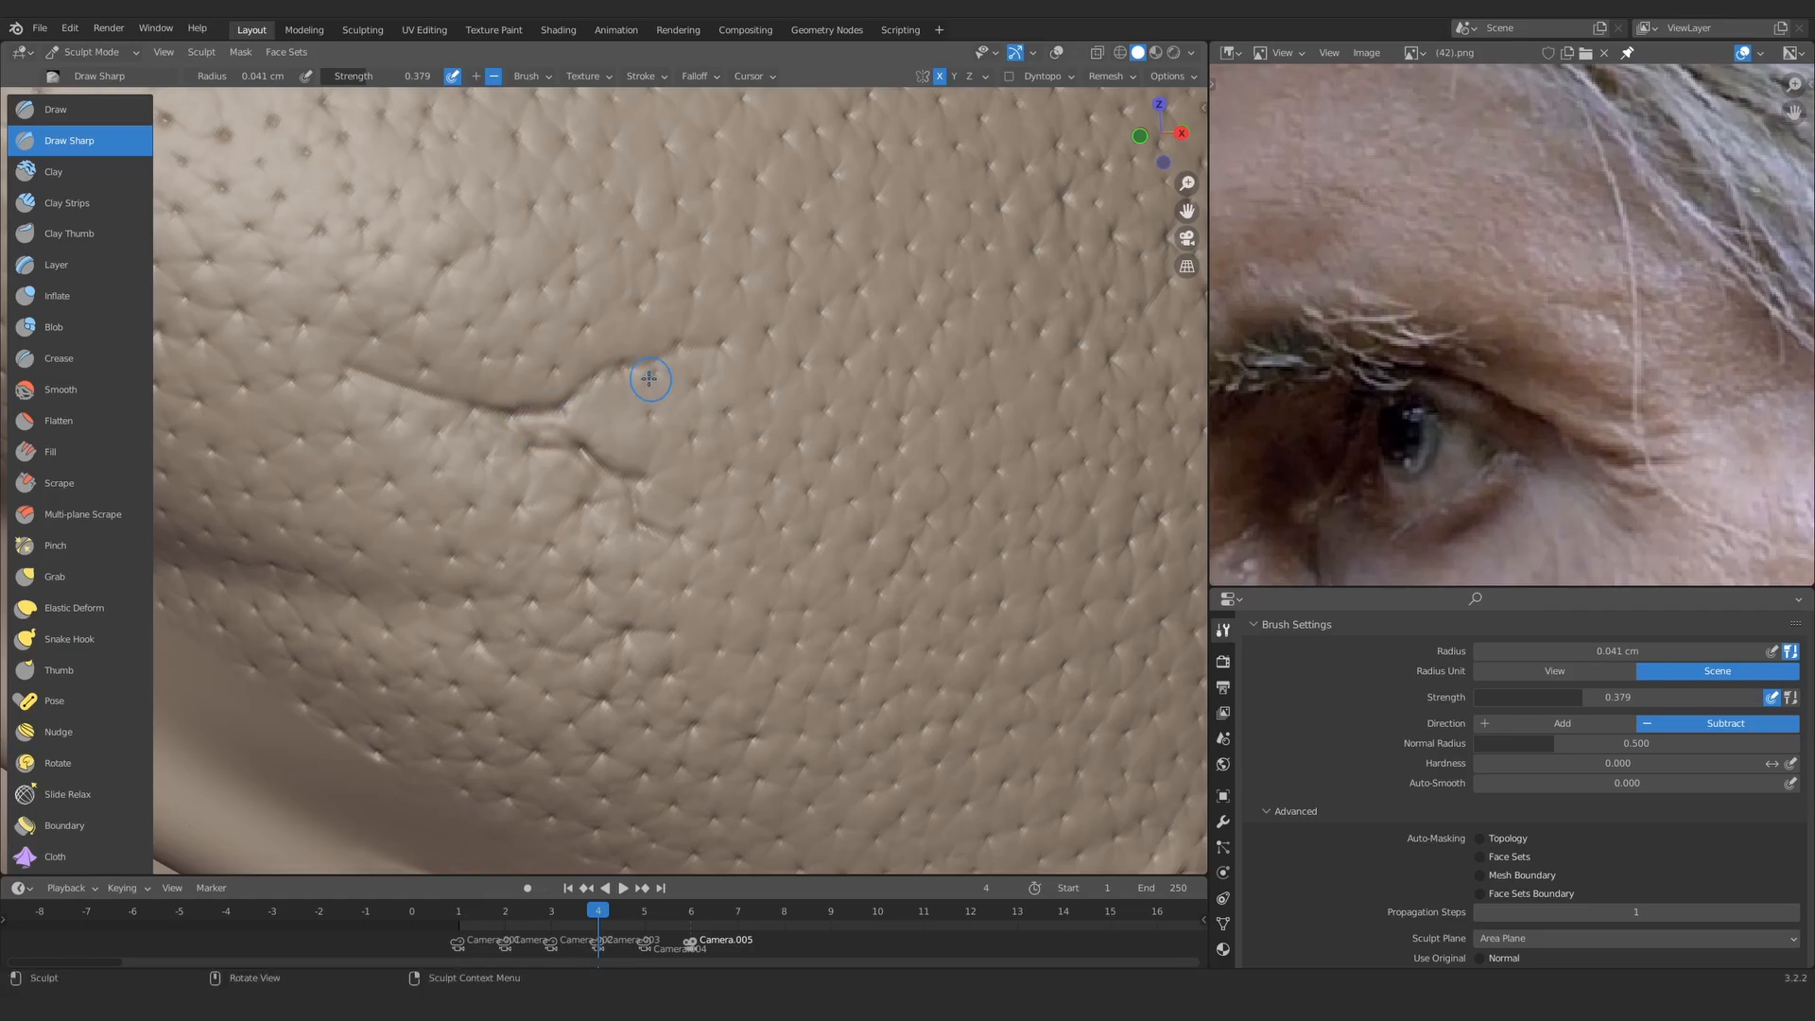
pyautogui.moveTo(595, 429)
pyautogui.keyDown('ctrl'); pyautogui.mouseDown(button='middle')
pyautogui.moveTo(700, 546)
pyautogui.moveTo(810, 445)
pyautogui.moveTo(615, 478)
pyautogui.mouseUp(button='middle'); pyautogui.keyUp('ctrl')
# Step: Add Clay Strips volume around the branching crease and refine its lower branch with Draw Sharp at 0.029 cm radius and 0.22 strength
pyautogui.press('c')
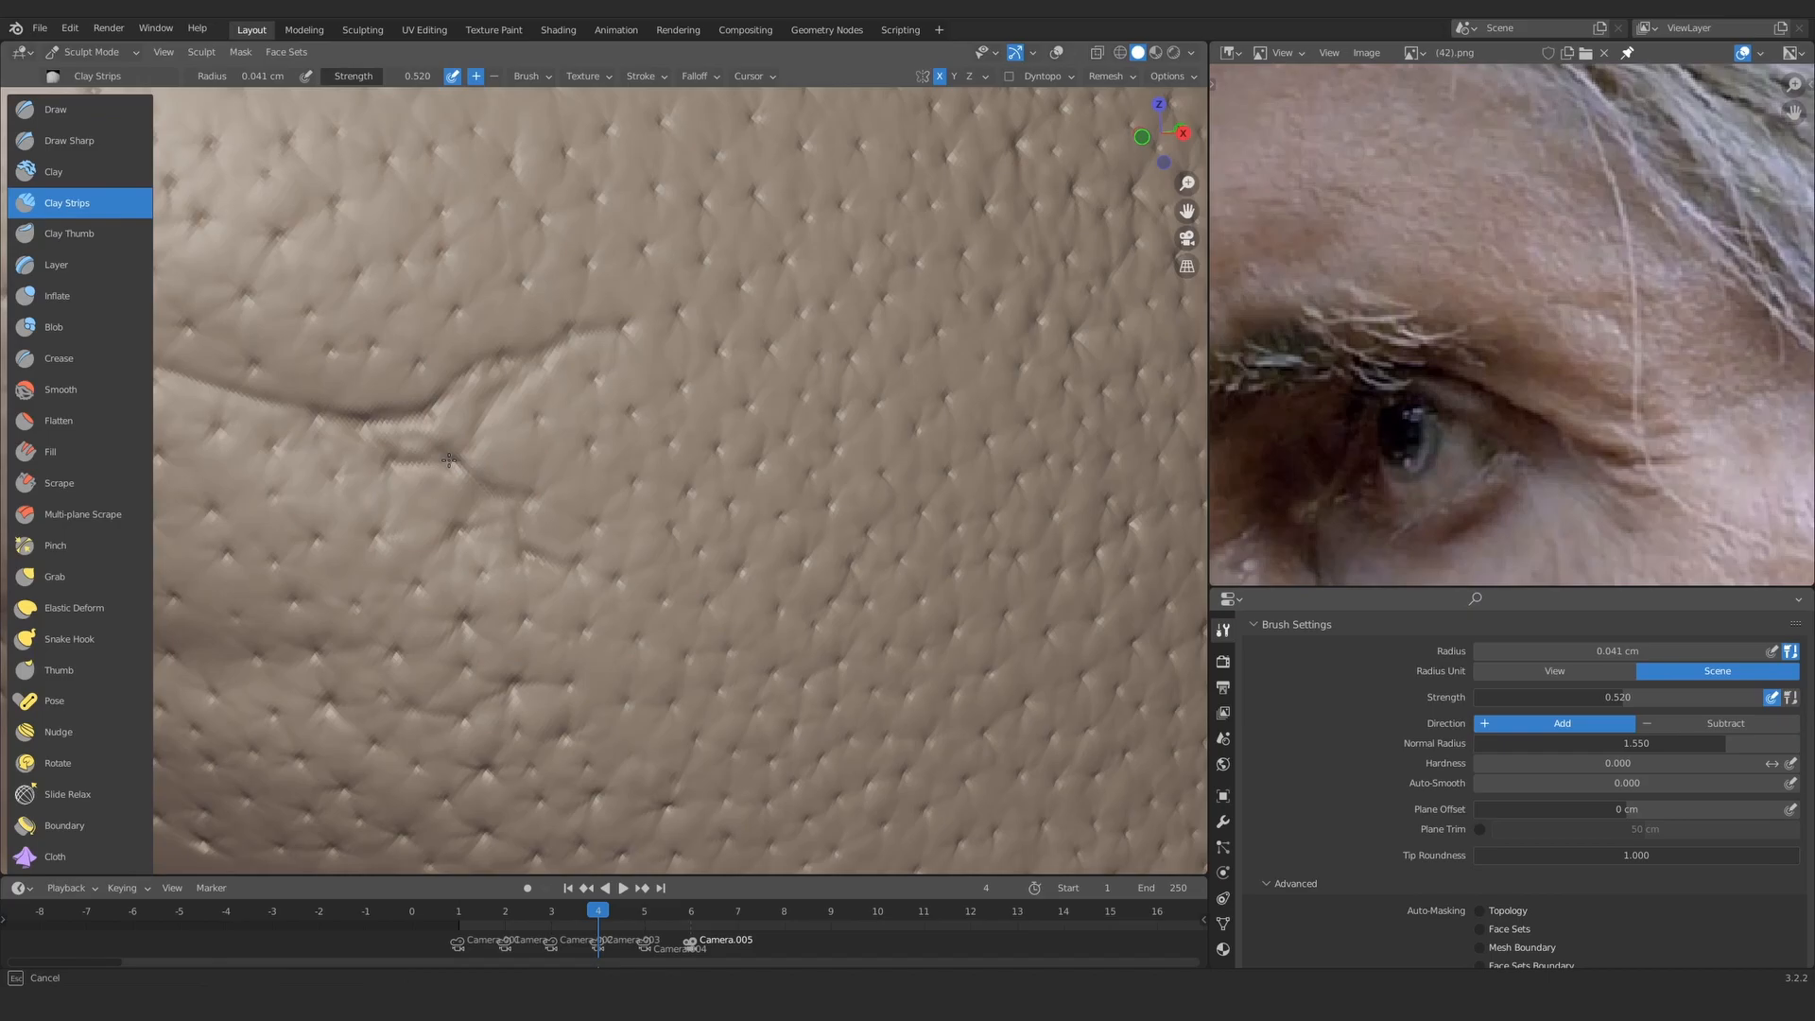
pyautogui.moveTo(562, 573)
pyautogui.keyDown('ctrl'); pyautogui.mouseDown(button='middle')
pyautogui.moveTo(565, 704)
pyautogui.moveTo(569, 490)
pyautogui.moveTo(529, 465)
pyautogui.mouseUp(button='middle'); pyautogui.keyUp('ctrl')
pyautogui.click(70, 141)
pyautogui.hotkey('shift', 'f')
pyautogui.click(569, 490)
pyautogui.moveTo(423, 461); pyautogui.dragTo(463, 455)
pyautogui.hotkey('shift', 'f')
pyautogui.click(538, 526)
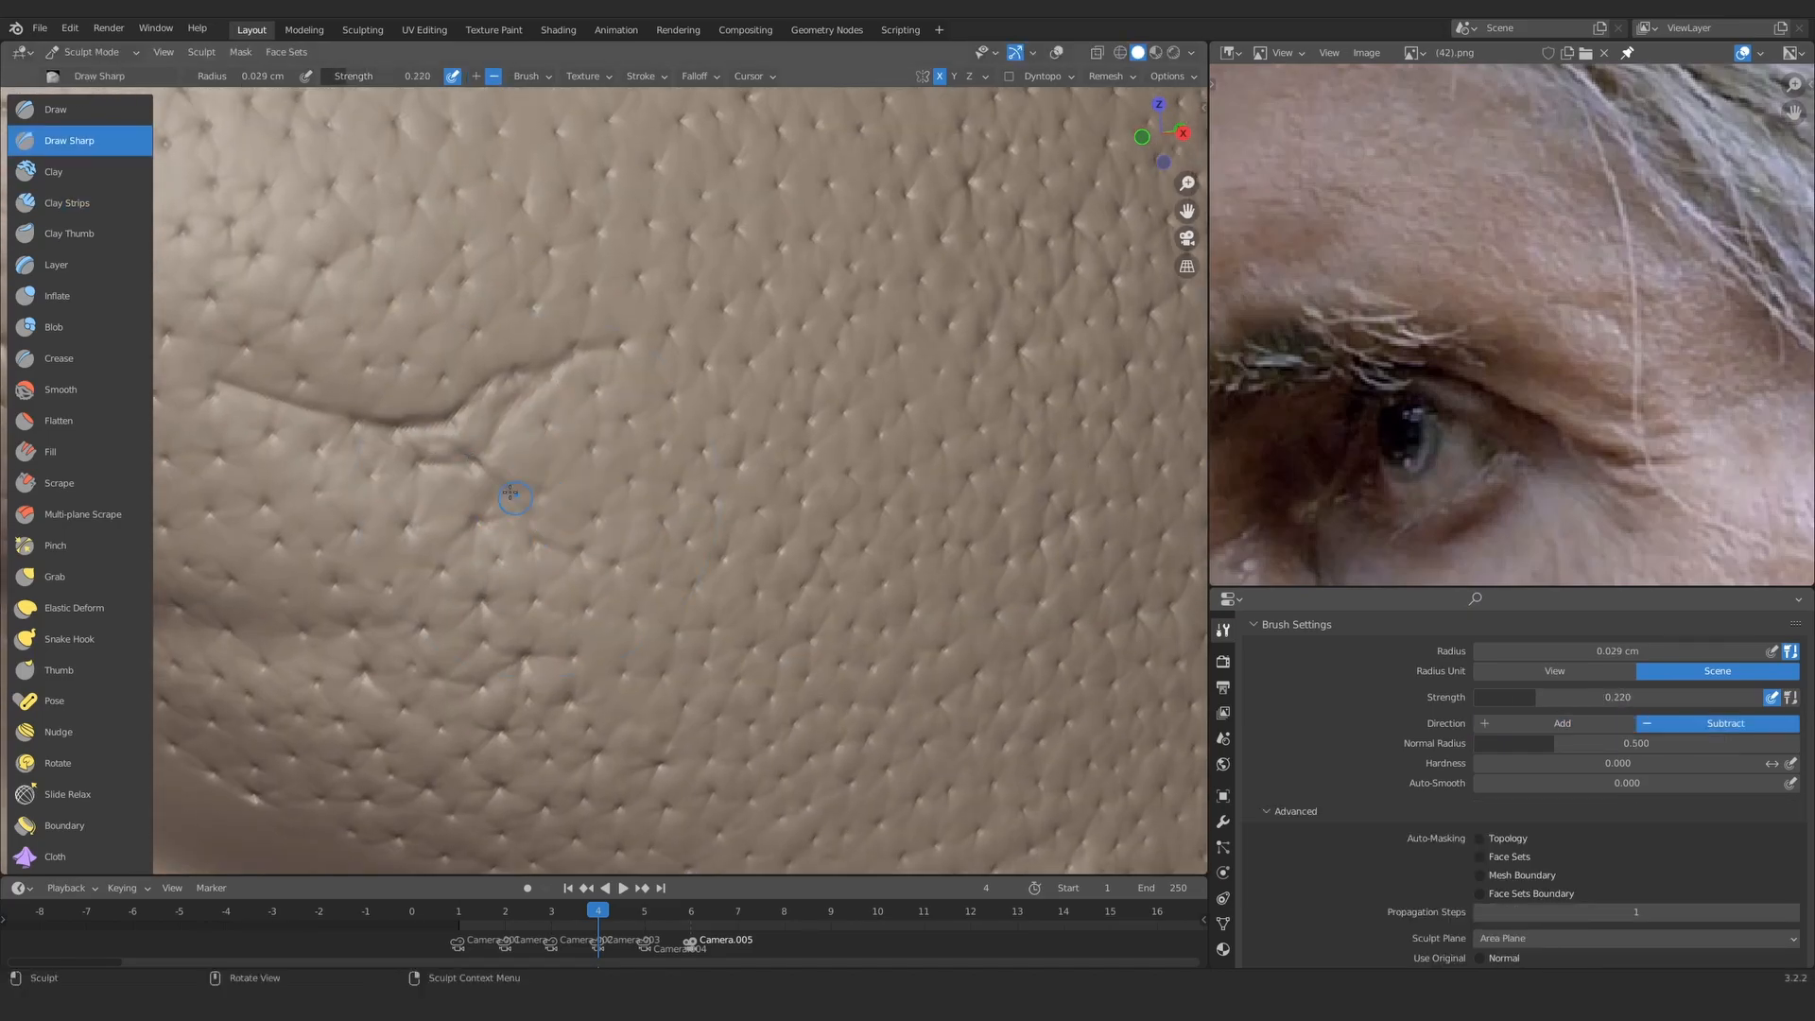
pyautogui.keyDown('ctrl'); pyautogui.moveTo(588, 567); pyautogui.dragTo(578, 694, button='middle'); pyautogui.keyUp('ctrl')
# Step: Extend the branches of the outer brow crease with Draw Sharp at 0.374 strength
pyautogui.moveTo(494, 272); pyautogui.dragTo(627, 491, button='middle')
pyautogui.keyDown('ctrl'); pyautogui.moveTo(627, 491); pyautogui.dragTo(742, 416, button='middle'); pyautogui.keyUp('ctrl')
pyautogui.press('f')
pyautogui.click(756, 459)
pyautogui.hotkey('shift', 'f')
pyautogui.click(819, 425)
pyautogui.moveTo(536, 486); pyautogui.dragTo(567, 456)
pyautogui.moveTo(614, 430)
pyautogui.keyDown('ctrl'); pyautogui.mouseDown(button='middle')
pyautogui.moveTo(636, 482)
pyautogui.moveTo(649, 433)
pyautogui.mouseUp(button='middle'); pyautogui.keyUp('ctrl')
pyautogui.moveTo(652, 430); pyautogui.dragTo(605, 472)
pyautogui.moveTo(605, 444); pyautogui.dragTo(756, 397, button='middle')
pyautogui.moveTo(756, 397)
pyautogui.keyDown('ctrl'); pyautogui.mouseDown(button='middle')
pyautogui.moveTo(796, 458)
pyautogui.moveTo(780, 567)
pyautogui.mouseUp(button='middle'); pyautogui.keyUp('ctrl')
pyautogui.moveTo(780, 567)
pyautogui.mouseDown(button='middle')
pyautogui.moveTo(567, 632)
pyautogui.moveTo(567, 374)
pyautogui.mouseUp(button='middle')
# Step: Deepen and widen the upper branch of the outer brow crease with Draw Sharp at 0.076 cm radius
pyautogui.press('f')
pyautogui.click(680, 449)
pyautogui.keyDown('ctrl'); pyautogui.moveTo(681, 449); pyautogui.dragTo(698, 412, button='middle'); pyautogui.keyUp('ctrl')
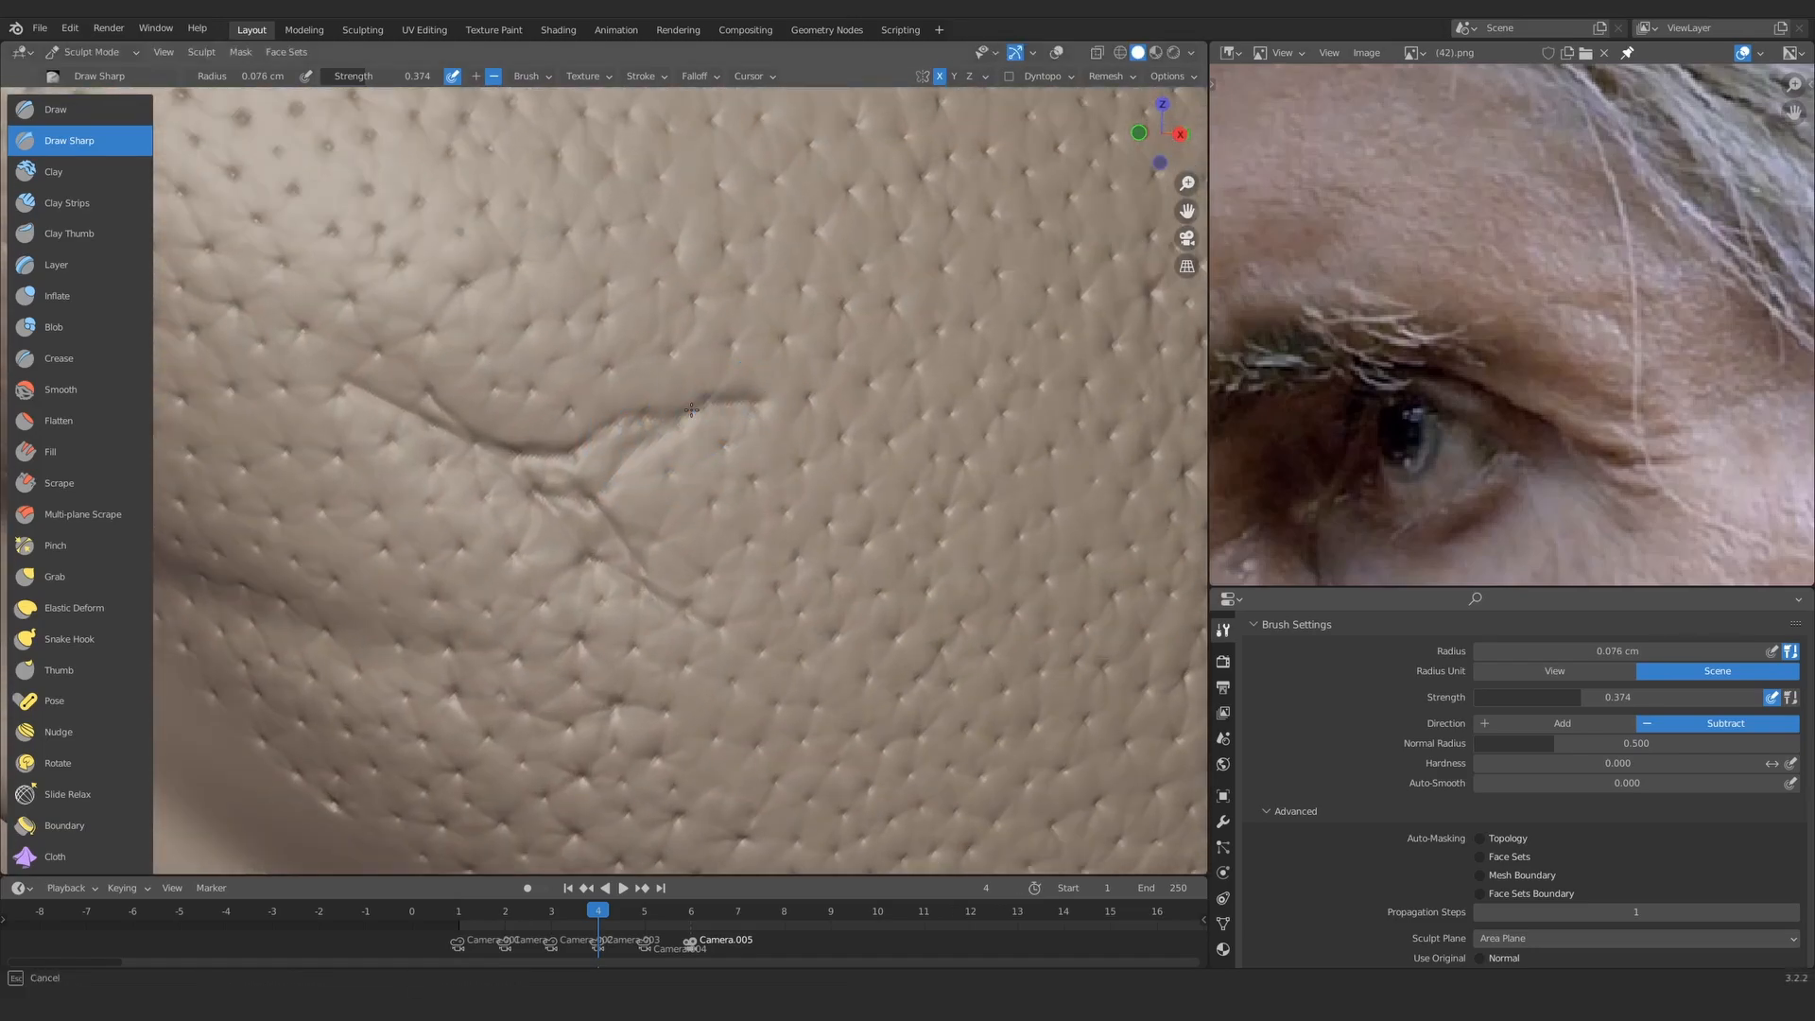
pyautogui.keyDown('ctrl'); pyautogui.moveTo(566, 498); pyautogui.dragTo(605, 695, button='middle'); pyautogui.keyUp('ctrl')
pyautogui.keyDown('ctrl'); pyautogui.moveTo(605, 633); pyautogui.dragTo(629, 487, button='middle'); pyautogui.keyUp('ctrl')
pyautogui.moveTo(628, 487); pyautogui.dragTo(697, 434)
pyautogui.keyDown('ctrl'); pyautogui.moveTo(697, 434); pyautogui.dragTo(635, 635, button='middle'); pyautogui.keyUp('ctrl')
# Step: Set the Multires modifier's sculpt level to 3 for the head
pyautogui.moveTo(635, 635)
pyautogui.mouseDown(button='middle')
pyautogui.moveTo(695, 663)
pyautogui.moveTo(720, 398)
pyautogui.mouseUp(button='middle')
pyautogui.moveTo(637, 425); pyautogui.dragTo(775, 425, button='middle')
pyautogui.moveTo(619, 492)
pyautogui.keyDown('ctrl'); pyautogui.mouseDown(button='middle')
pyautogui.moveTo(615, 421)
pyautogui.moveTo(378, 412)
pyautogui.mouseUp(button='middle'); pyautogui.keyUp('ctrl')
pyautogui.moveTo(1030, 435)
pyautogui.mouseDown(button='middle')
pyautogui.moveTo(928, 441)
pyautogui.moveTo(762, 551)
pyautogui.moveTo(753, 463)
pyautogui.moveTo(747, 501)
pyautogui.mouseUp(button='middle')
pyautogui.moveTo(747, 501); pyautogui.dragTo(701, 497, button='middle')
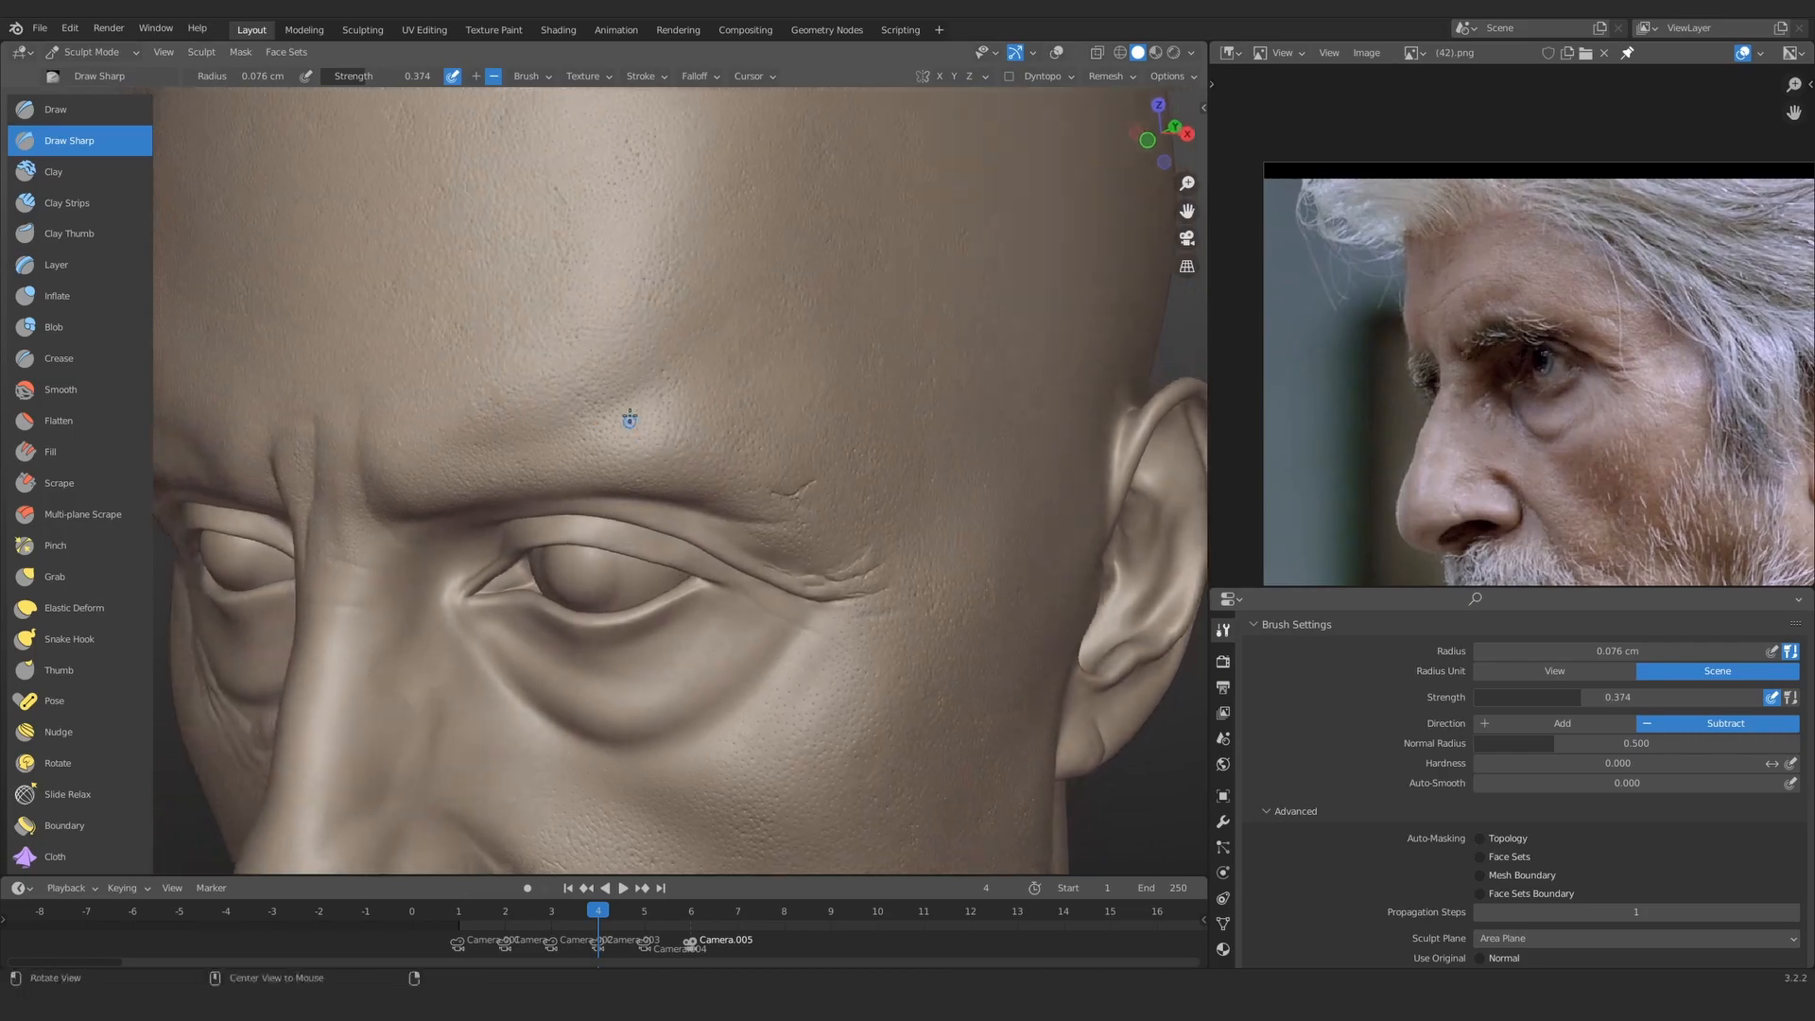
pyautogui.keyDown('ctrl'); pyautogui.moveTo(628, 413); pyautogui.dragTo(737, 466, button='middle'); pyautogui.keyUp('ctrl')
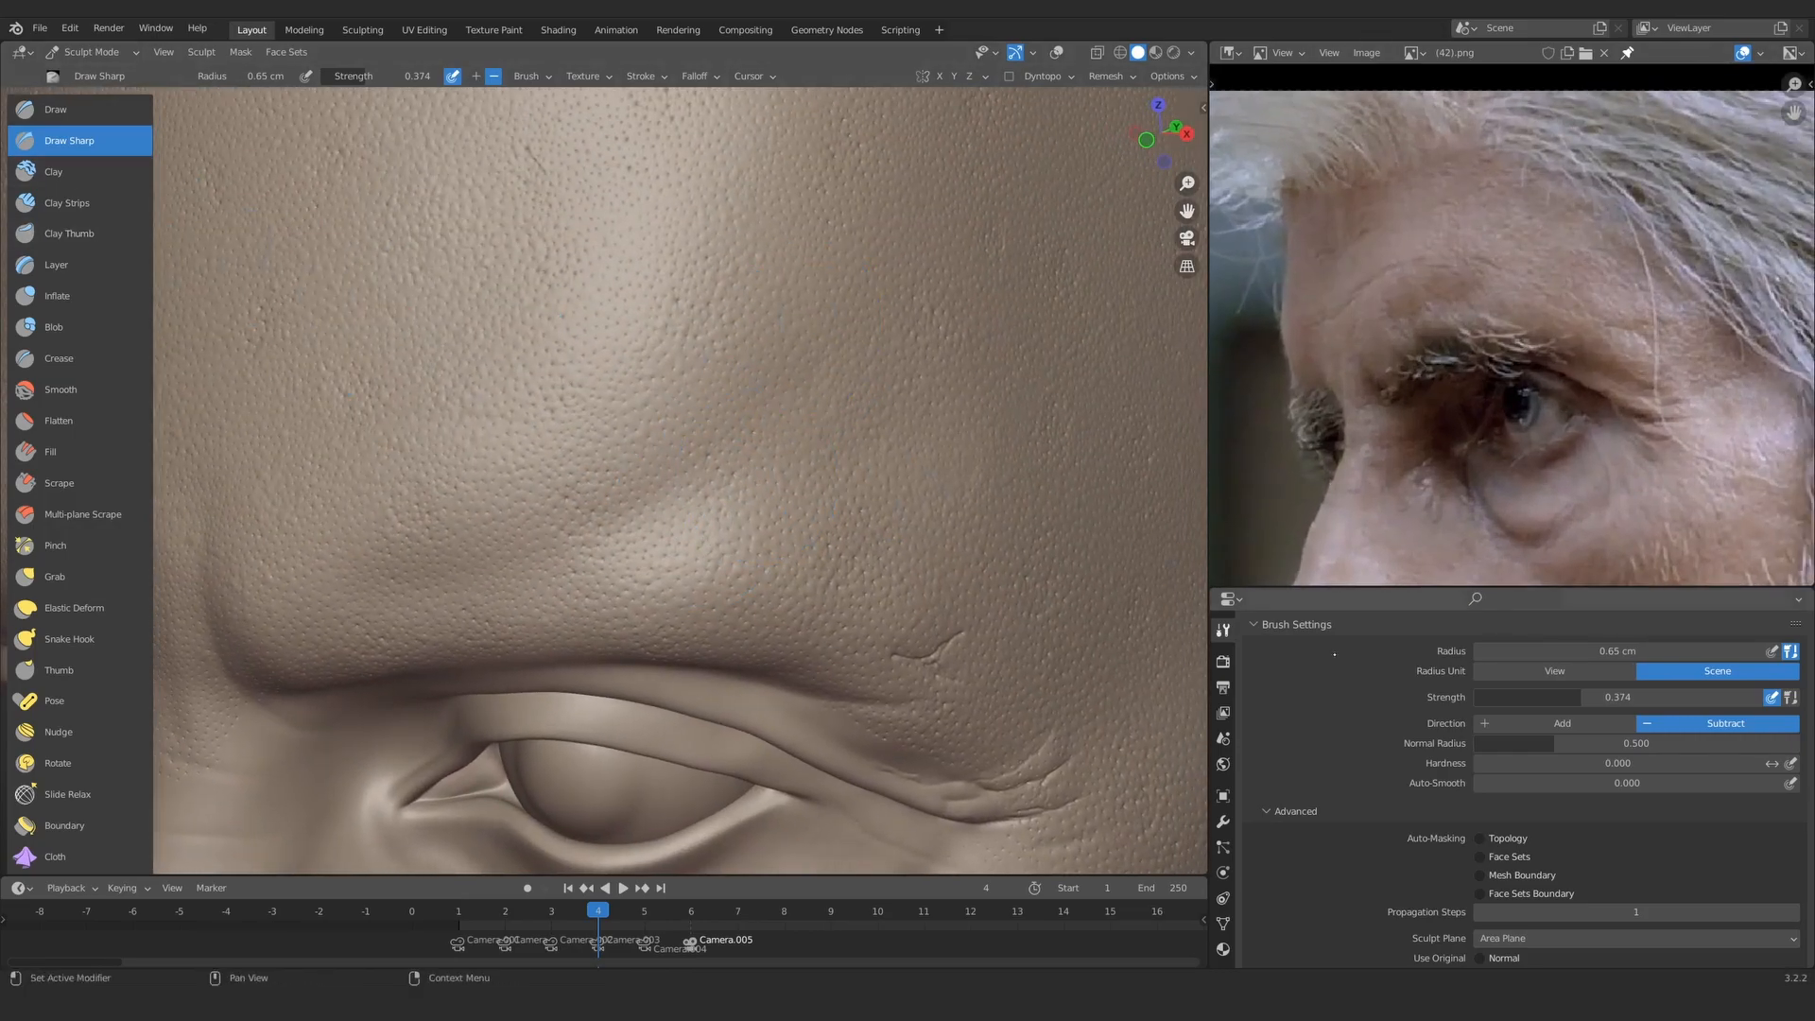
pyautogui.click(1222, 820)
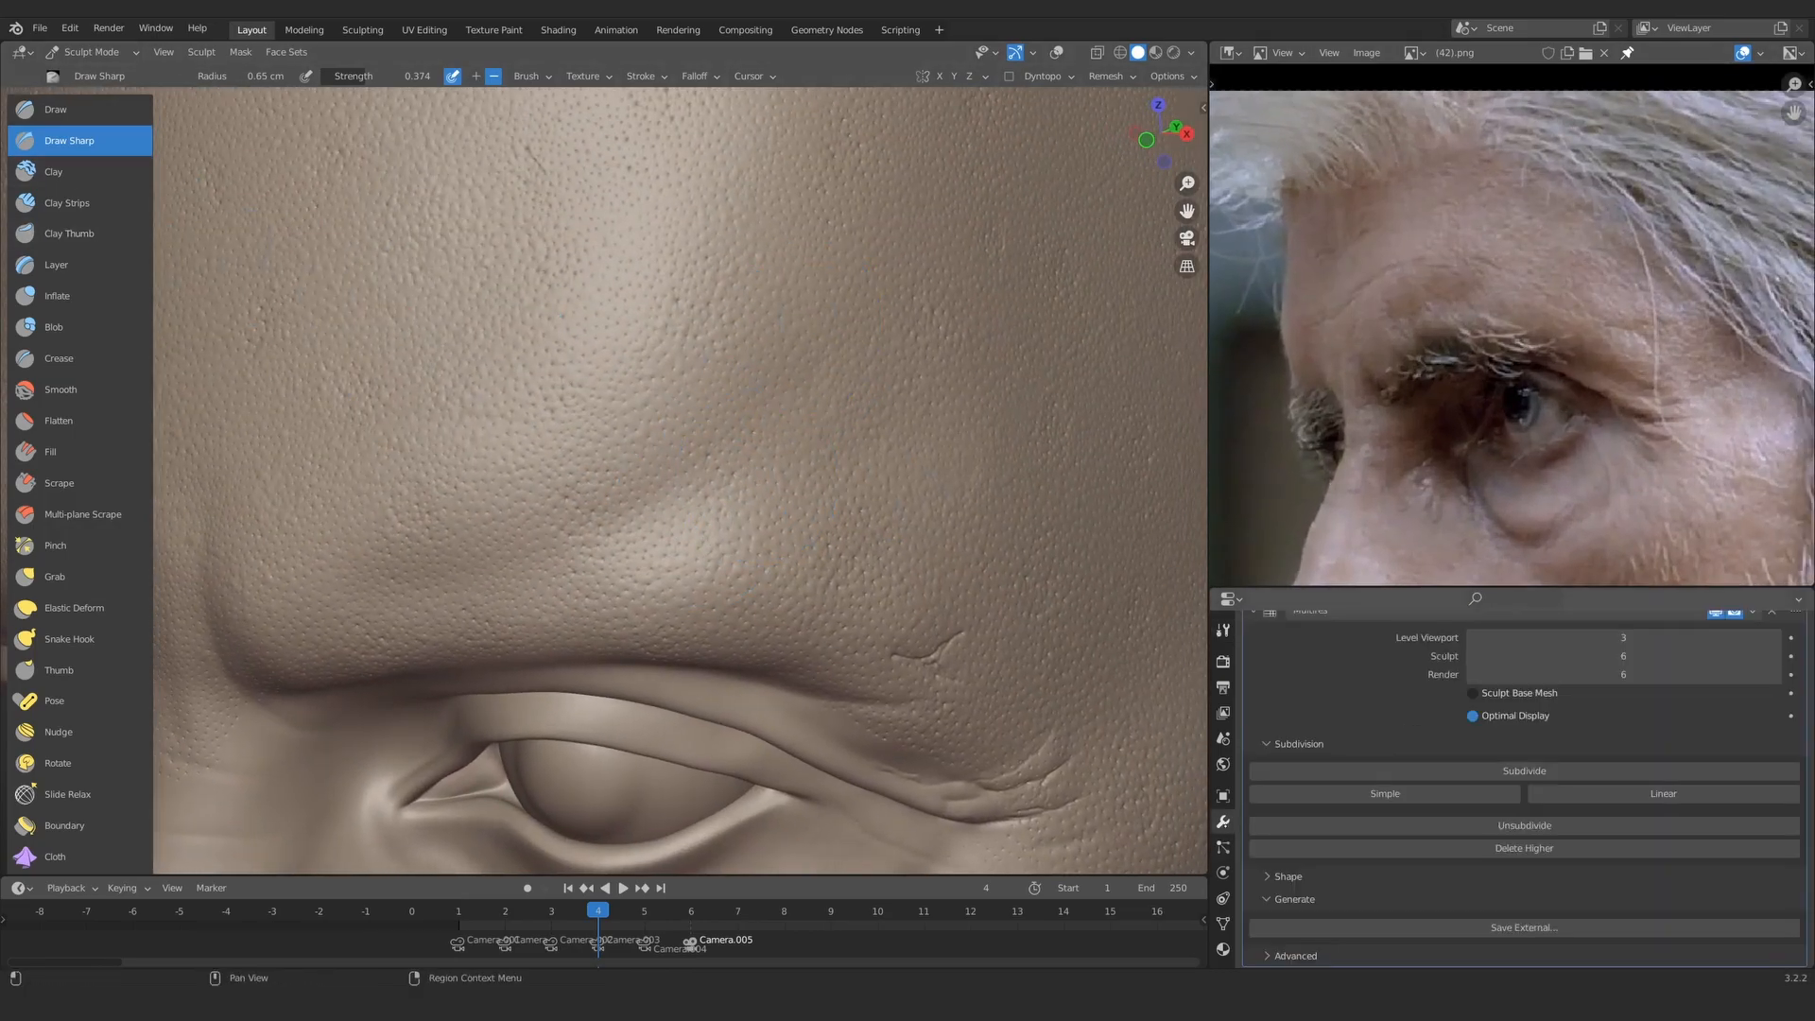
pyautogui.doubleClick(1636, 735)
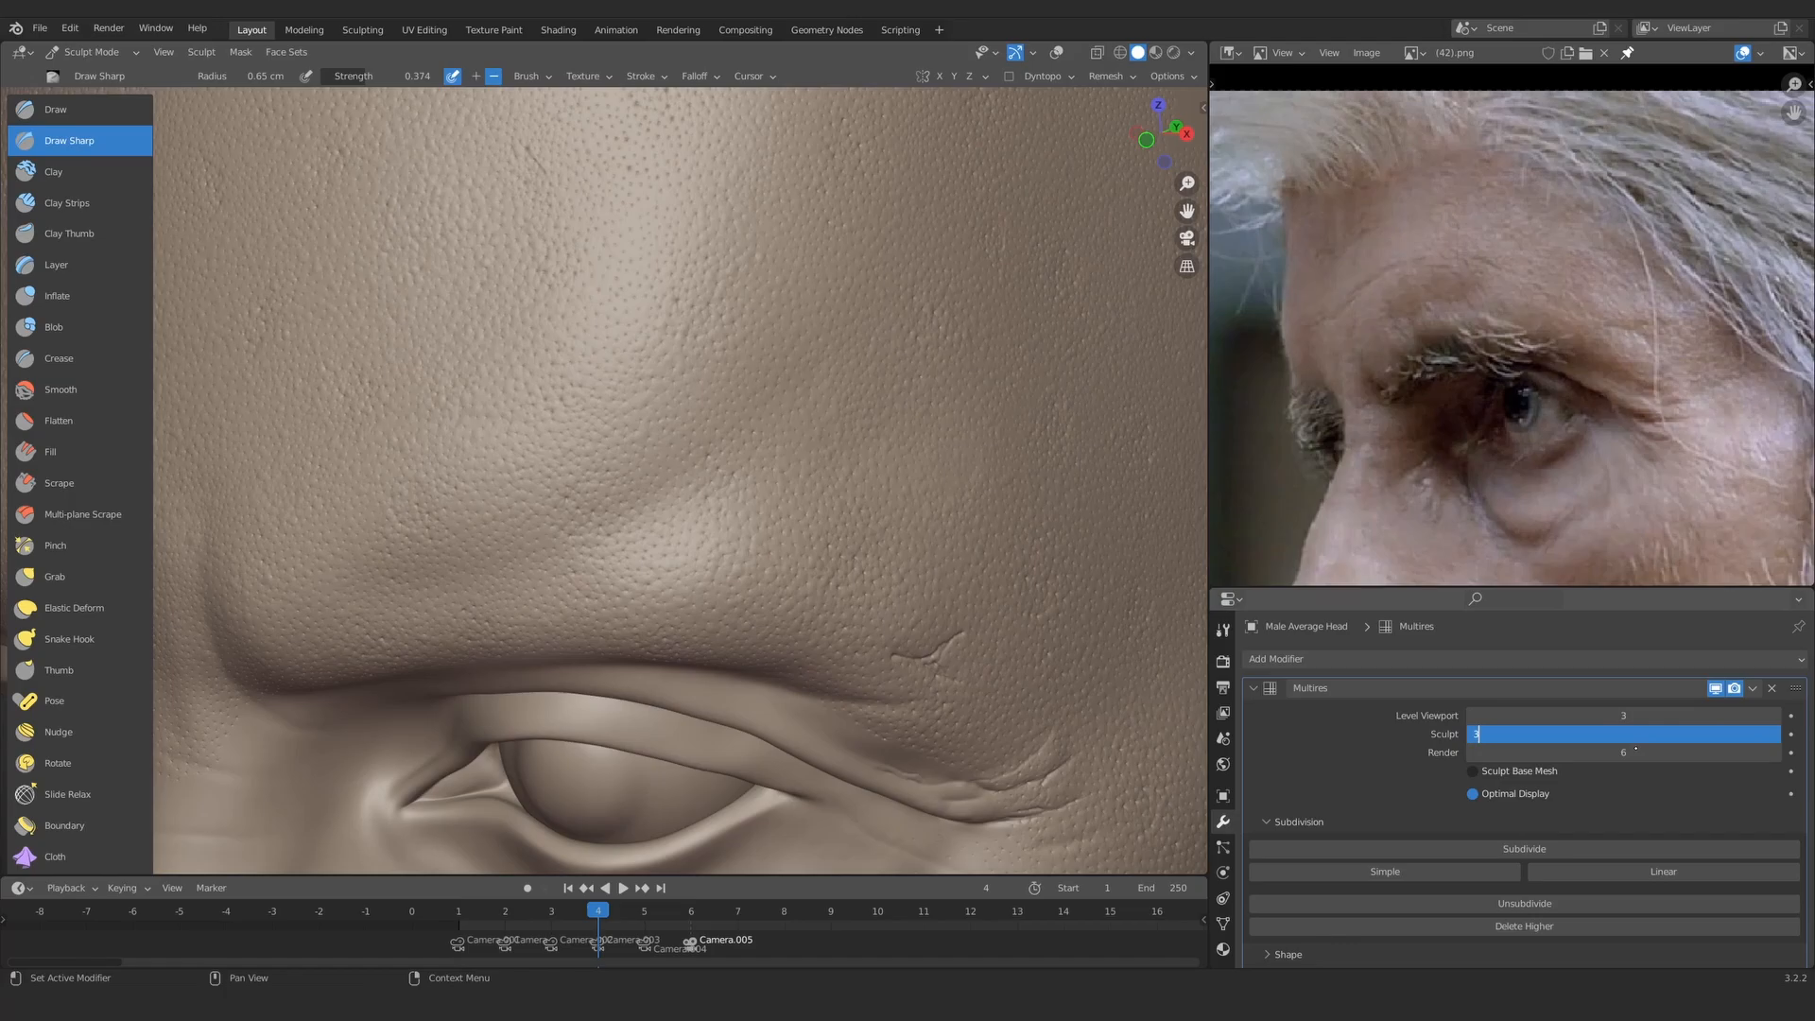
pyautogui.write('3')
pyautogui.press('Return')
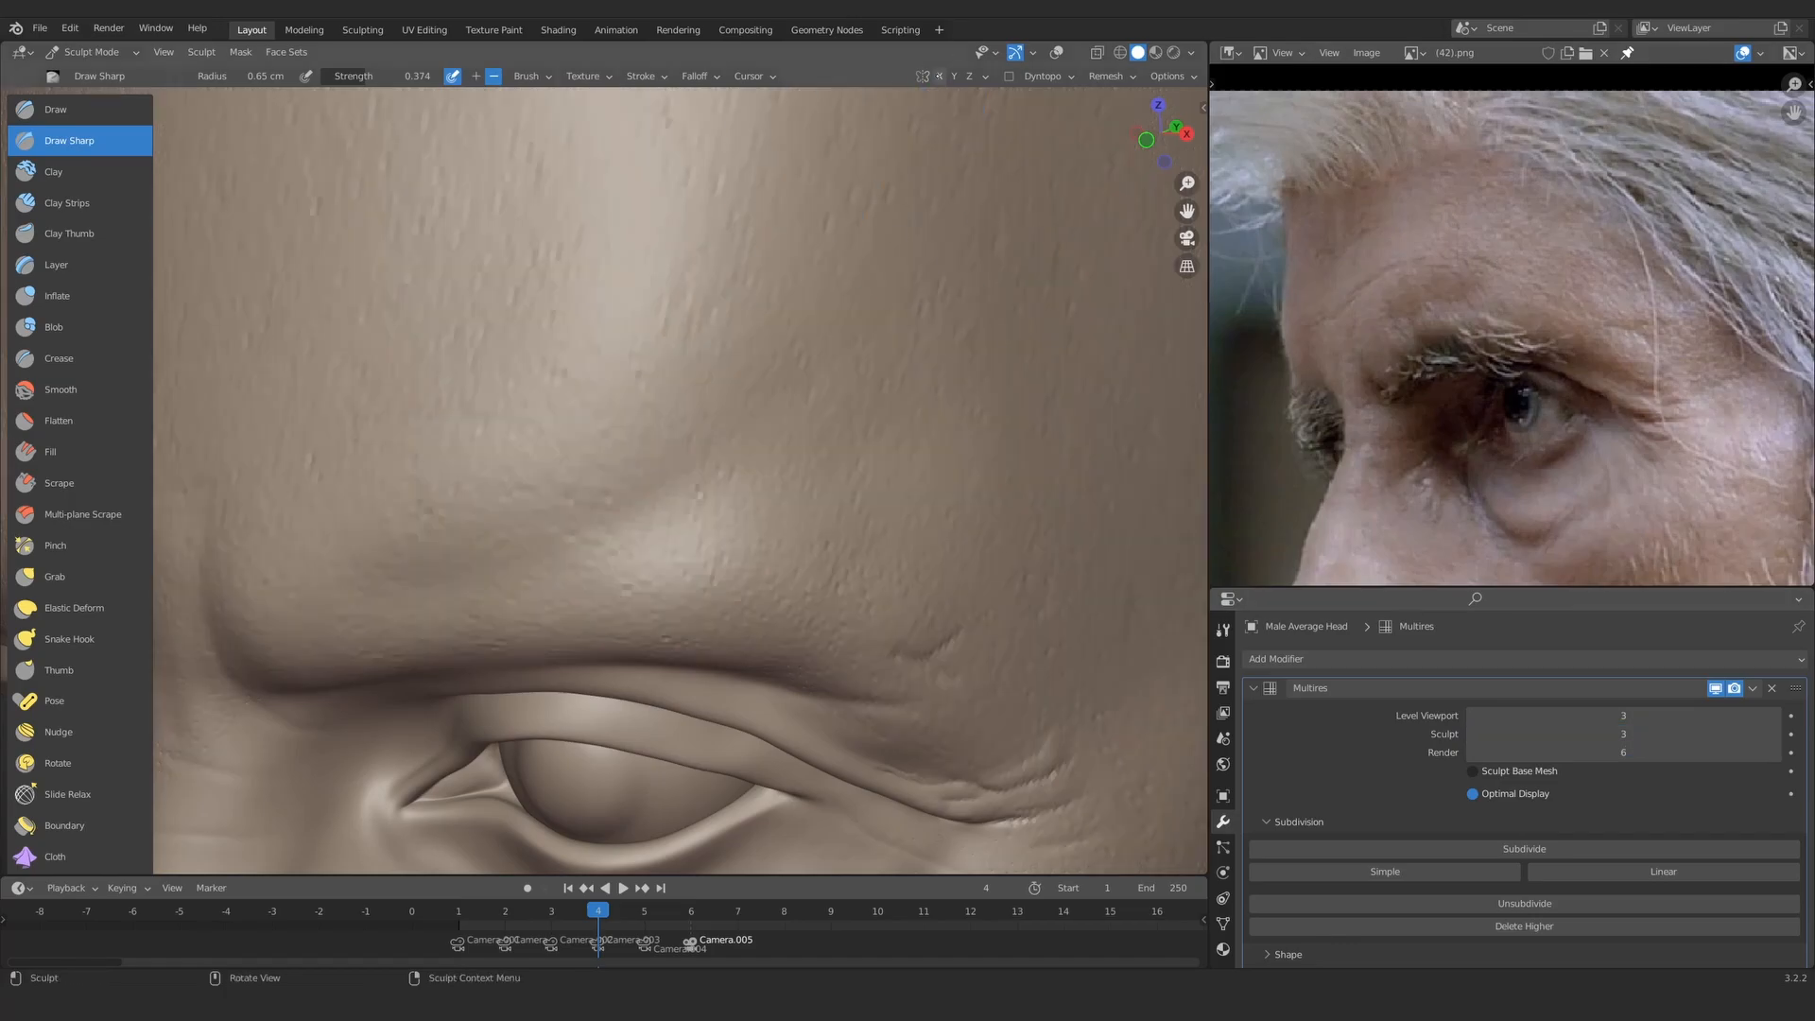
# Step: Adjust the Clay Strips brush's size and strength and lay a long stroke over the brow bone above the eye
pyautogui.click(79, 203)
pyautogui.moveTo(726, 437); pyautogui.dragTo(692, 450, button='middle')
pyautogui.press('f')
pyautogui.click(717, 450)
pyautogui.hotkey('shift', 'f')
pyautogui.click(700, 462)
pyautogui.moveTo(619, 504)
pyautogui.mouseDown()
pyautogui.moveTo(581, 524)
pyautogui.moveTo(702, 353)
pyautogui.mouseUp()
pyautogui.moveTo(736, 363)
pyautogui.keyDown('ctrl'); pyautogui.mouseDown(button='middle')
pyautogui.moveTo(691, 425)
pyautogui.moveTo(734, 429)
pyautogui.mouseUp(button='middle'); pyautogui.keyUp('ctrl')
# Step: Layer shorter Clay Strips strokes over the brow bone at 0.25 cm radius and 0.168 strength
pyautogui.press('f')
pyautogui.click(720, 427)
pyautogui.moveTo(742, 421); pyautogui.dragTo(758, 413)
pyautogui.moveTo(751, 488); pyautogui.dragTo(775, 468)
pyautogui.hotkey('shift', 'f')
pyautogui.click(845, 418)
pyautogui.moveTo(803, 430); pyautogui.dragTo(770, 453)
pyautogui.keyDown('ctrl'); pyautogui.moveTo(756, 453); pyautogui.dragTo(794, 378, button='middle'); pyautogui.keyUp('ctrl')
pyautogui.keyDown('ctrl'); pyautogui.moveTo(1517, 331); pyautogui.dragTo(1484, 231, button='middle'); pyautogui.keyUp('ctrl')
pyautogui.moveTo(756, 350)
pyautogui.keyDown('ctrl'); pyautogui.mouseDown(button='middle')
pyautogui.moveTo(705, 417)
pyautogui.moveTo(697, 529)
pyautogui.moveTo(695, 506)
pyautogui.mouseUp(button='middle'); pyautogui.keyUp('ctrl')
pyautogui.keyDown('ctrl'); pyautogui.moveTo(653, 557); pyautogui.dragTo(614, 473, button='middle'); pyautogui.keyUp('ctrl')
# Step: Carve a soft depression above the inner brow with Draw Sharp at 0.4 cm radius
pyautogui.click(81, 141)
pyautogui.keyDown('ctrl'); pyautogui.moveTo(676, 529); pyautogui.dragTo(688, 460, button='middle'); pyautogui.keyUp('ctrl')
pyautogui.hotkey('shift', 'f')
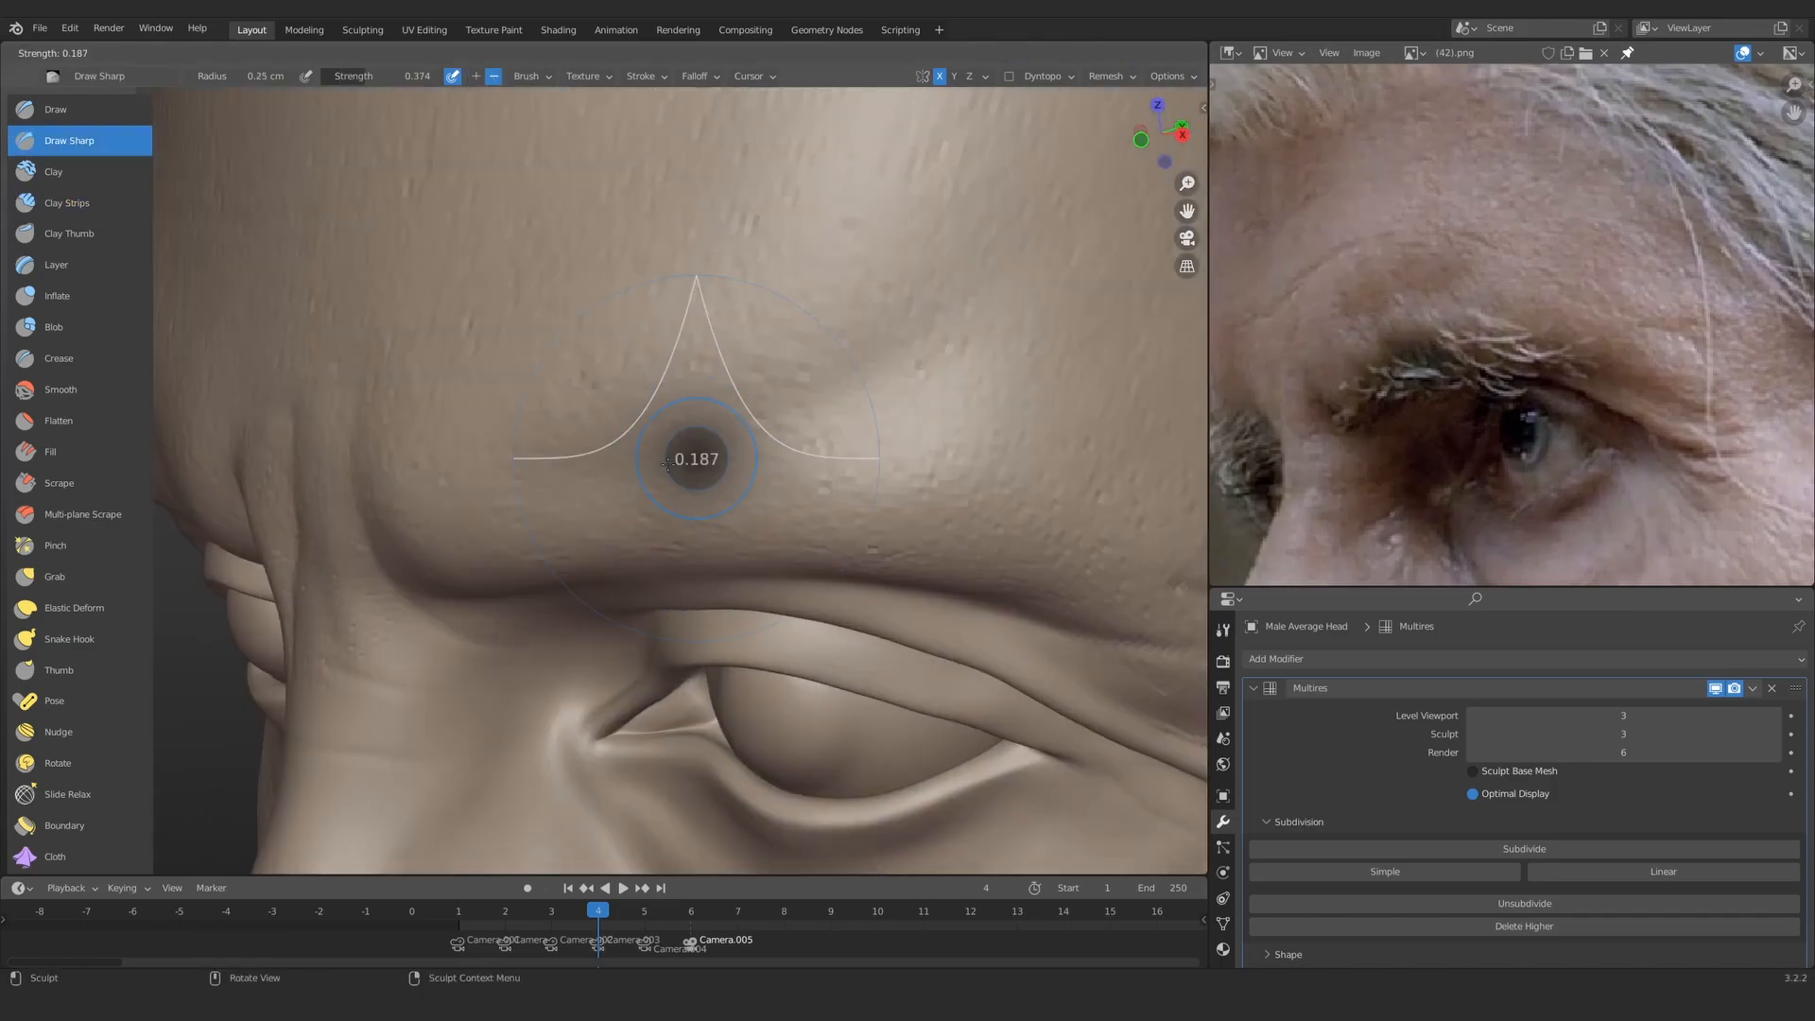
pyautogui.click(651, 466)
pyautogui.press('f')
pyautogui.click(585, 489)
pyautogui.moveTo(527, 476); pyautogui.dragTo(521, 475)
pyautogui.moveTo(715, 464)
pyautogui.mouseDown(button='middle')
pyautogui.moveTo(857, 347)
pyautogui.moveTo(896, 350)
pyautogui.mouseUp(button='middle')
pyautogui.moveTo(756, 378)
pyautogui.keyDown('ctrl'); pyautogui.mouseDown(button='middle')
pyautogui.moveTo(732, 501)
pyautogui.moveTo(685, 444)
pyautogui.moveTo(648, 567)
pyautogui.moveTo(665, 459)
pyautogui.moveTo(608, 435)
pyautogui.moveTo(642, 465)
pyautogui.mouseUp(button='middle'); pyautogui.keyUp('ctrl')
# Step: Carve irregular folds along the top of the brow ridge with Draw Sharp at 0.3 cm radius and 0.37 strength
pyautogui.click(80, 203)
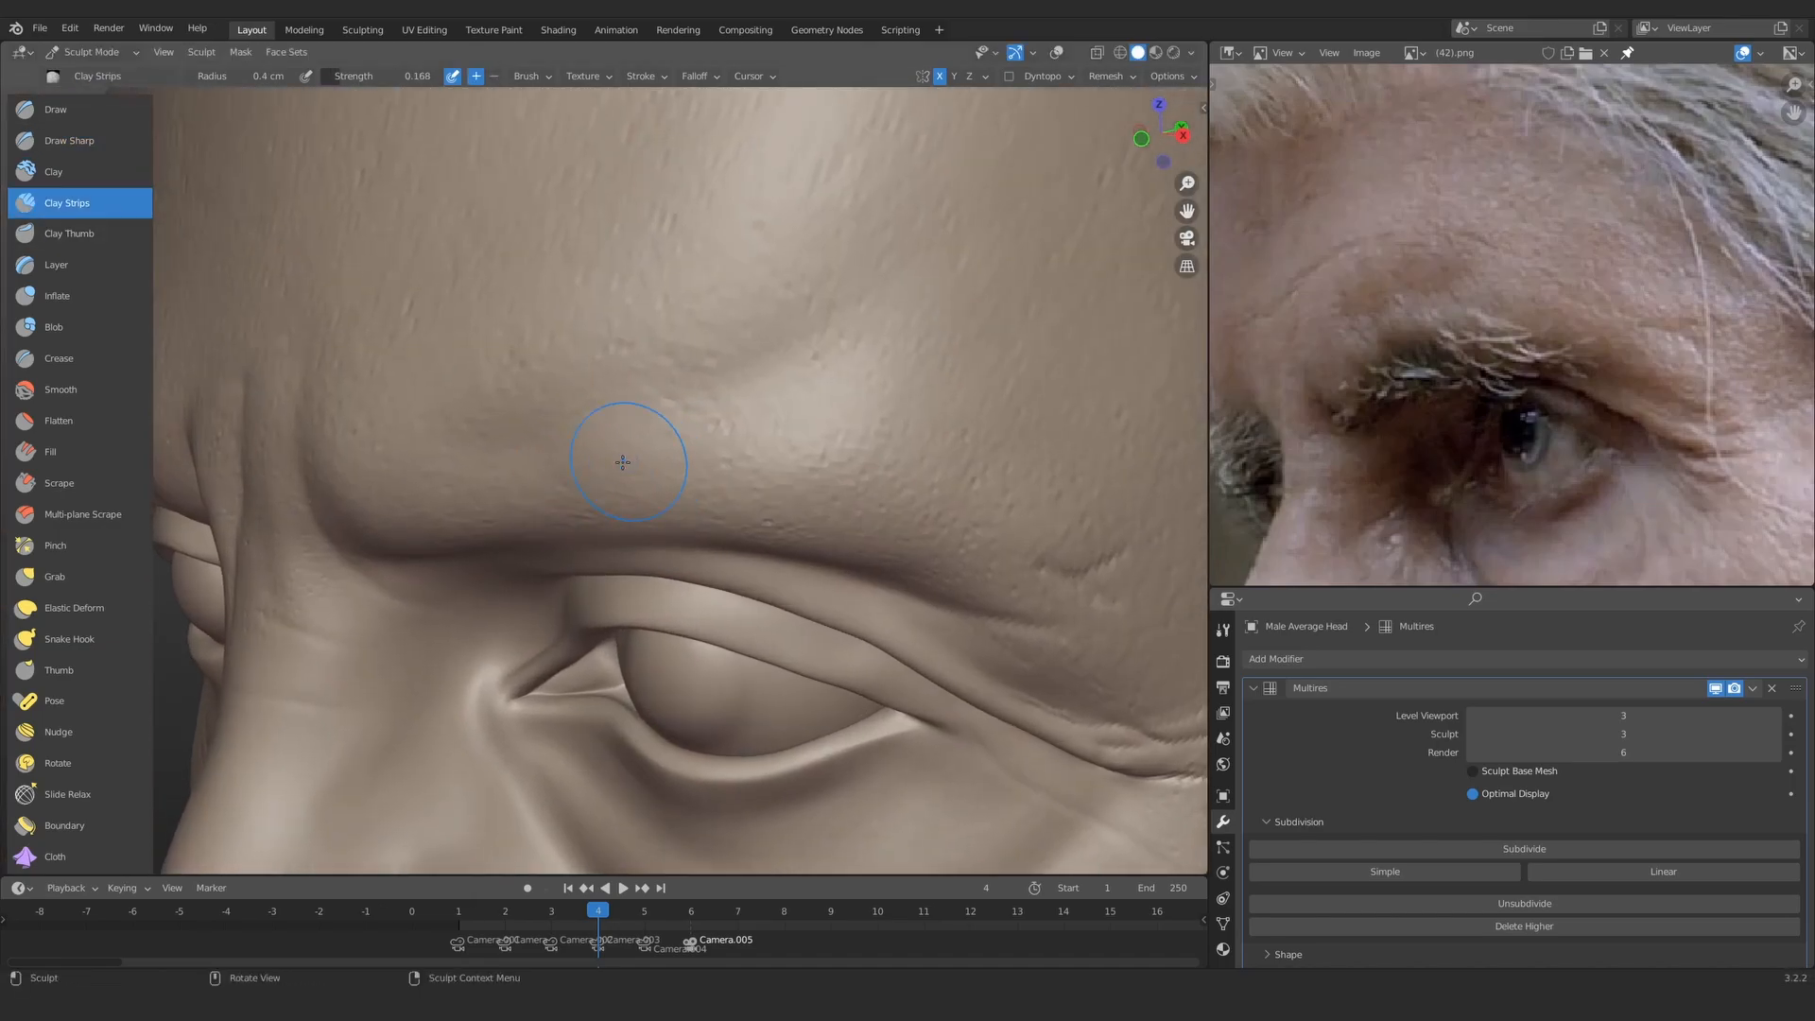
pyautogui.click(80, 141)
pyautogui.hotkey('shift', 'f')
pyautogui.click(695, 429)
pyautogui.press('f')
pyautogui.click(666, 437)
pyautogui.keyDown('ctrl'); pyautogui.moveTo(664, 438); pyautogui.dragTo(654, 425, button='middle'); pyautogui.keyUp('ctrl')
pyautogui.moveTo(501, 436); pyautogui.dragTo(470, 454)
pyautogui.moveTo(567, 412)
pyautogui.mouseDown()
pyautogui.moveTo(549, 421)
pyautogui.moveTo(711, 392)
pyautogui.mouseUp()
pyautogui.keyDown('ctrl'); pyautogui.moveTo(699, 387); pyautogui.dragTo(686, 376, button='middle'); pyautogui.keyUp('ctrl')
pyautogui.moveTo(569, 395); pyautogui.dragTo(653, 395)
# Step: Deepen the folds along the top of the brow ridge with Draw Sharp at 0.41 cm radius and 0.37 strength
pyautogui.keyDown('ctrl'); pyautogui.moveTo(633, 387); pyautogui.dragTo(602, 480, button='middle'); pyautogui.keyUp('ctrl')
pyautogui.keyDown('alt'); pyautogui.moveTo(603, 480); pyautogui.dragTo(676, 482); pyautogui.keyUp('alt')
pyautogui.keyDown('ctrl'); pyautogui.keyDown('alt'); pyautogui.moveTo(675, 482); pyautogui.dragTo(699, 430); pyautogui.keyUp('alt'); pyautogui.keyUp('ctrl')
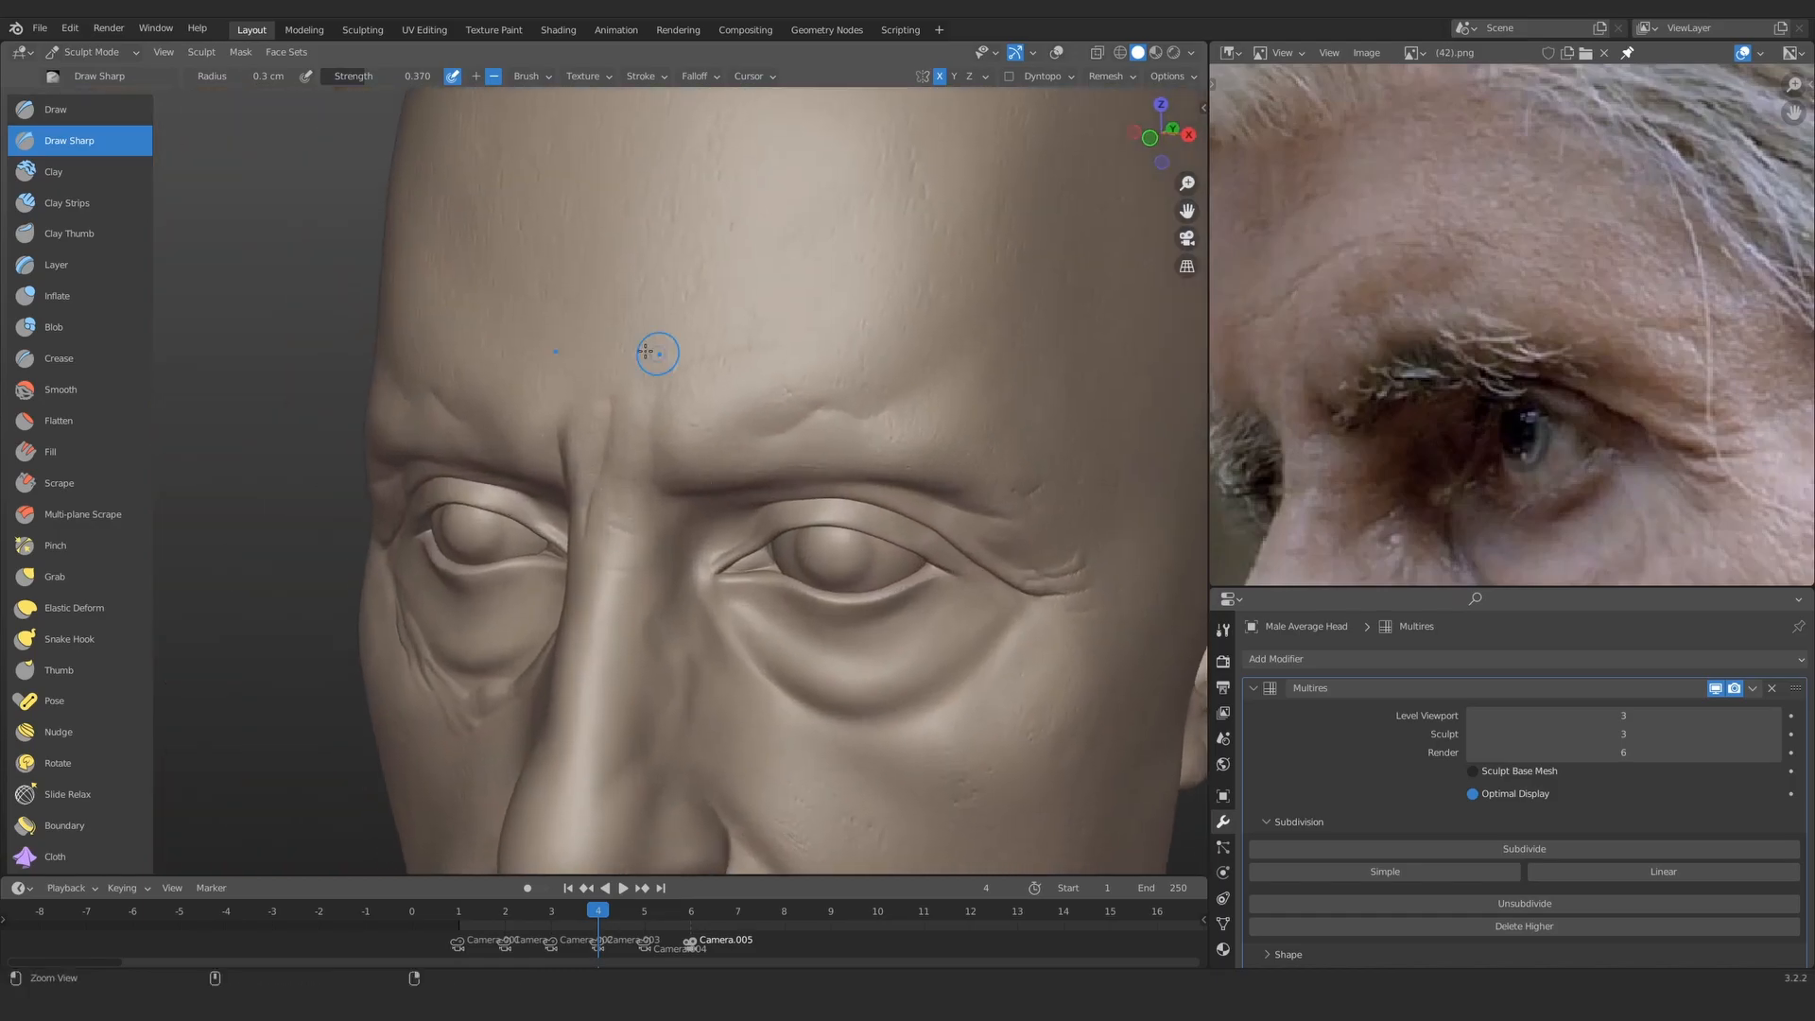
pyautogui.keyDown('alt'); pyautogui.keyDown('shift'); pyautogui.moveTo(737, 501); pyautogui.dragTo(643, 520); pyautogui.keyUp('shift'); pyautogui.keyUp('alt')
pyautogui.keyDown('ctrl'); pyautogui.keyDown('alt'); pyautogui.moveTo(643, 519); pyautogui.dragTo(652, 458); pyautogui.keyUp('alt'); pyautogui.keyUp('ctrl')
pyautogui.keyDown('ctrl'); pyautogui.moveTo(704, 531); pyautogui.dragTo(688, 501, button='middle'); pyautogui.keyUp('ctrl')
pyautogui.press('f')
pyautogui.click(688, 500)
pyautogui.moveTo(544, 519); pyautogui.dragTo(537, 520)
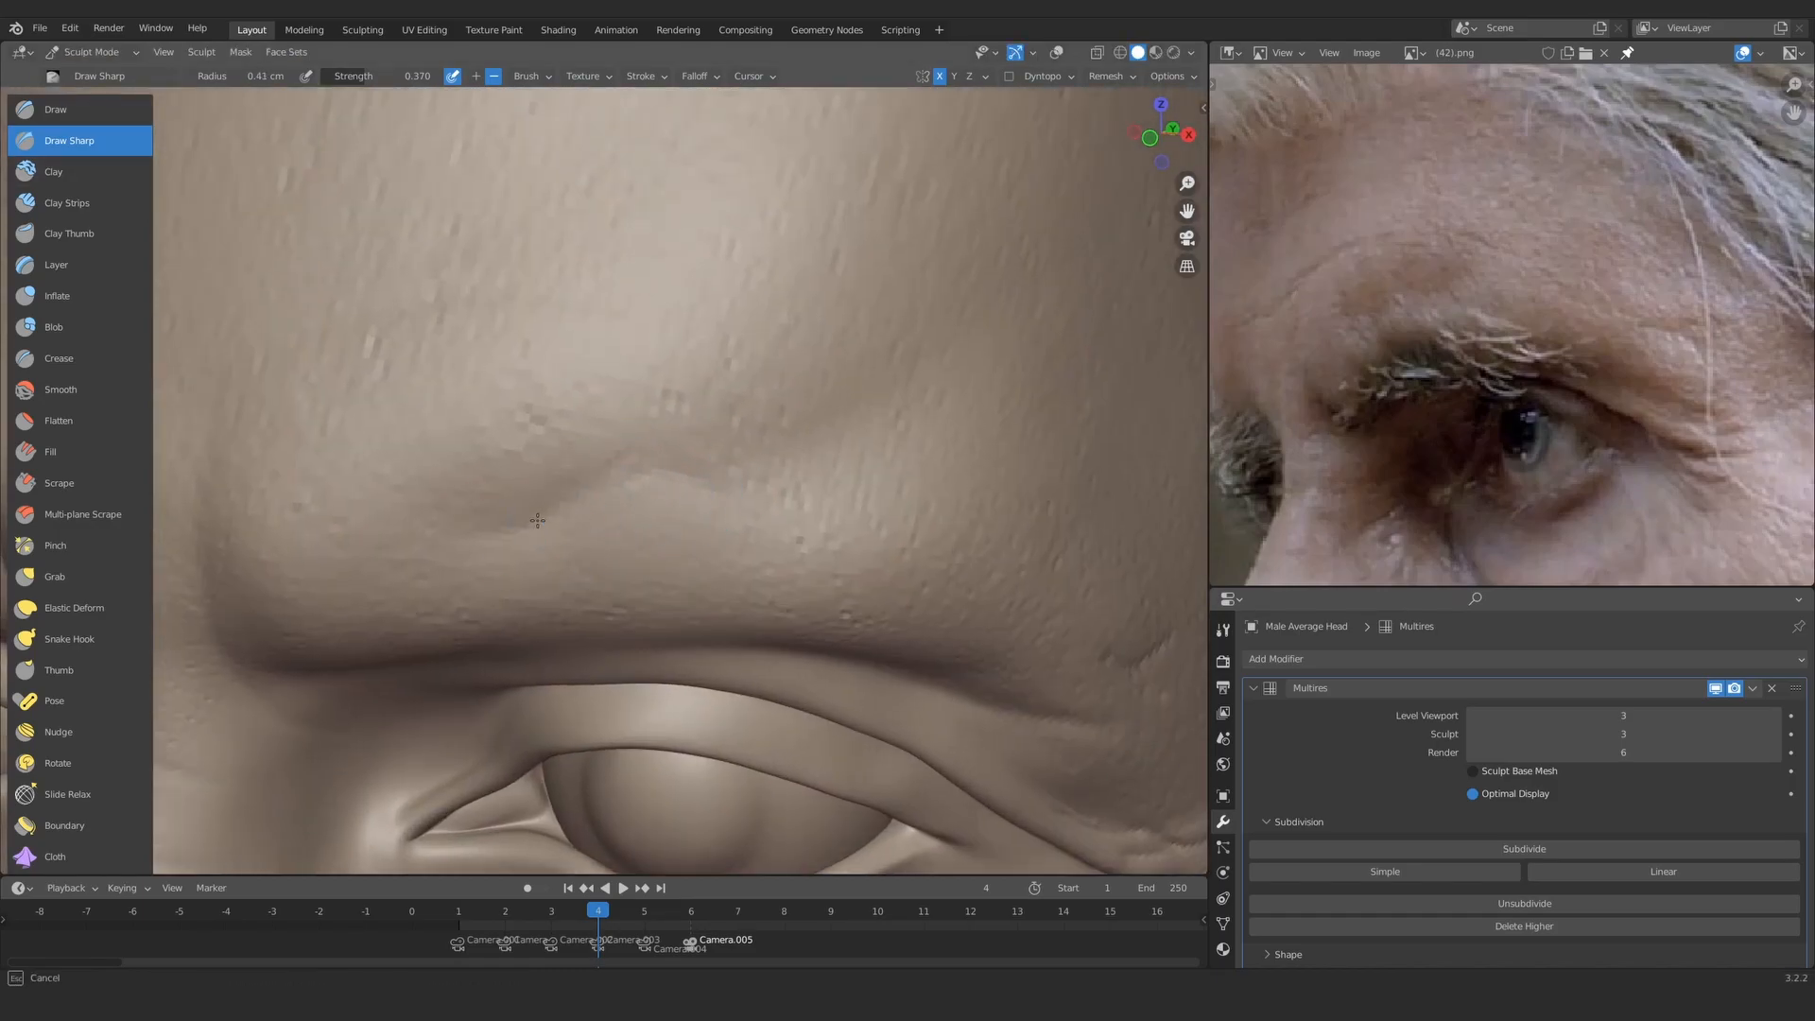
pyautogui.moveTo(745, 473); pyautogui.dragTo(752, 474)
# Step: Build up volume under the brow-ridge fold with Clay Strips at 0.34 cm radius and 0.168 strength
pyautogui.moveTo(728, 477)
pyautogui.keyDown('ctrl'); pyautogui.mouseDown(button='middle')
pyautogui.moveTo(661, 595)
pyautogui.moveTo(803, 586)
pyautogui.mouseUp(button='middle'); pyautogui.keyUp('ctrl')
pyautogui.press('c')
pyautogui.moveTo(803, 586)
pyautogui.keyDown('ctrl'); pyautogui.mouseDown(button='middle')
pyautogui.moveTo(850, 445)
pyautogui.moveTo(666, 491)
pyautogui.mouseUp(button='middle'); pyautogui.keyUp('ctrl')
pyautogui.keyDown('ctrl'); pyautogui.moveTo(666, 491); pyautogui.dragTo(661, 454, button='middle'); pyautogui.keyUp('ctrl')
pyautogui.moveTo(660, 452); pyautogui.dragTo(695, 437)
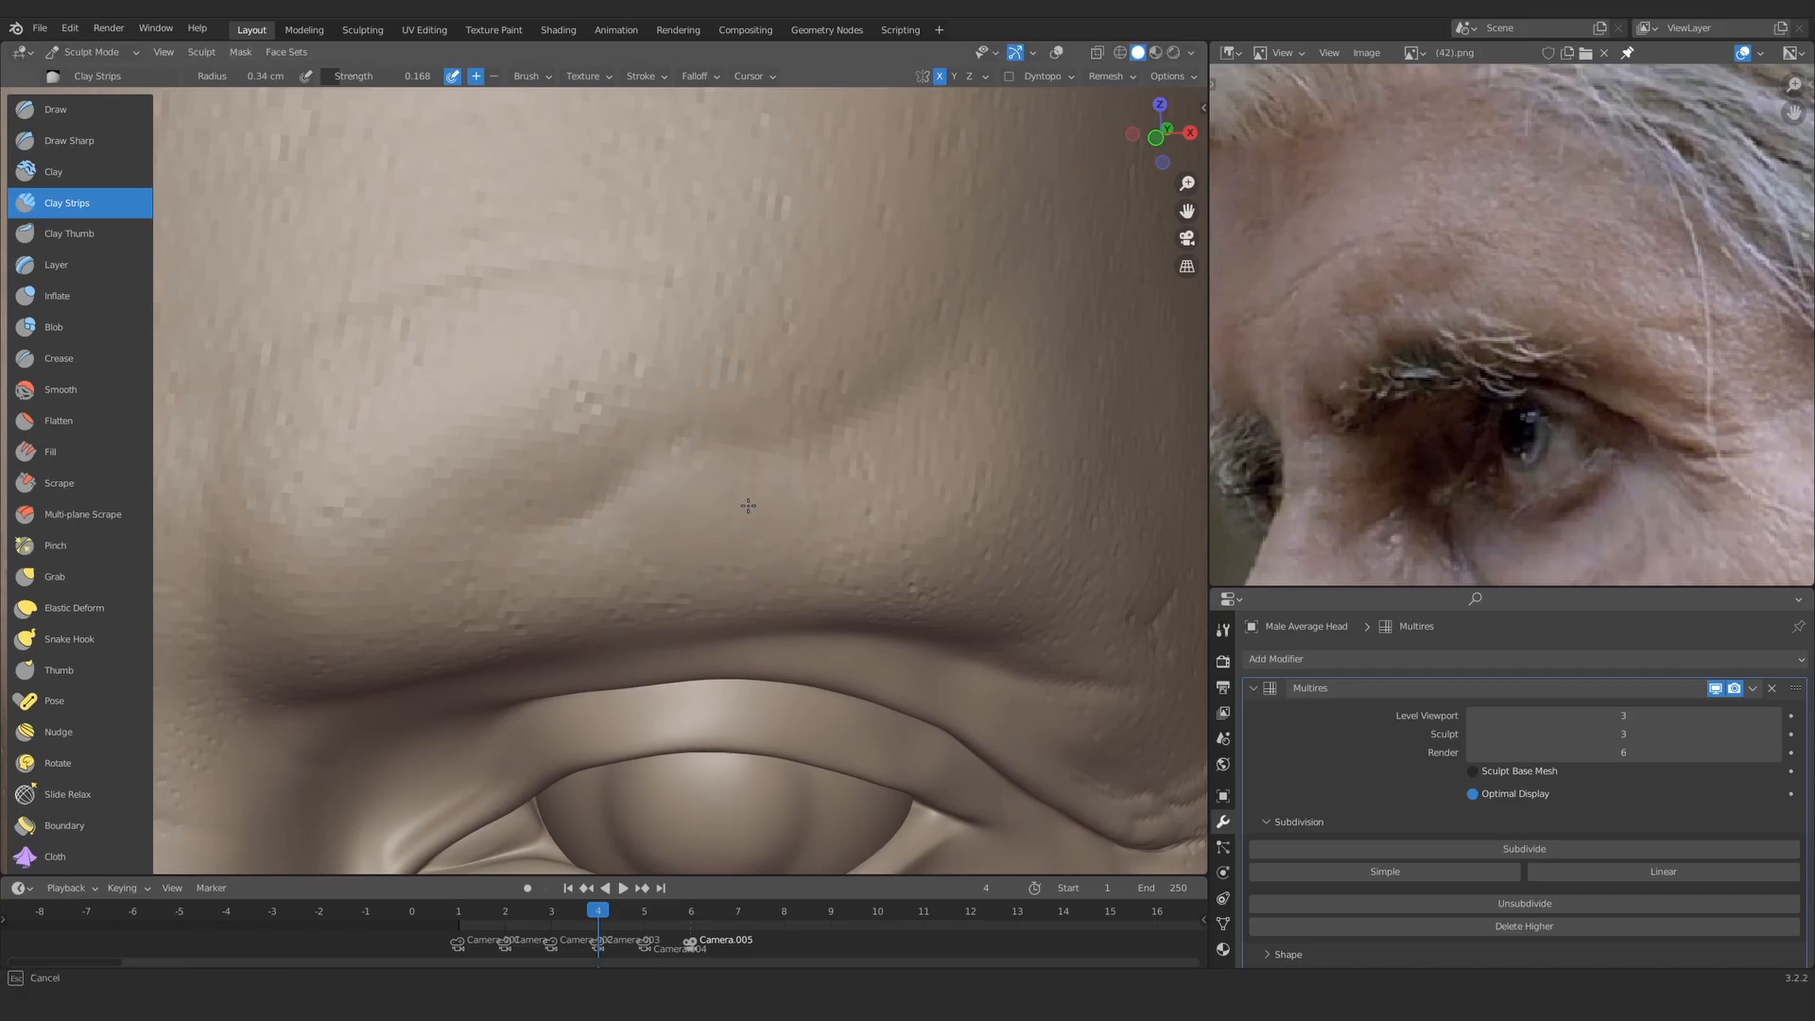
pyautogui.keyDown('shift'); pyautogui.moveTo(582, 516); pyautogui.dragTo(694, 484, button='middle'); pyautogui.keyUp('shift')
# Step: Reduce the Clay Strips radius to 0.26 cm, add strokes to the brow-ridge fold and check the whole head
pyautogui.press('f')
pyautogui.click(679, 483)
pyautogui.moveTo(644, 468); pyautogui.dragTo(648, 533)
pyautogui.keyDown('ctrl'); pyautogui.moveTo(648, 533); pyautogui.dragTo(652, 653, button='middle'); pyautogui.keyUp('ctrl')
pyautogui.moveTo(652, 652); pyautogui.dragTo(626, 657, button='middle')
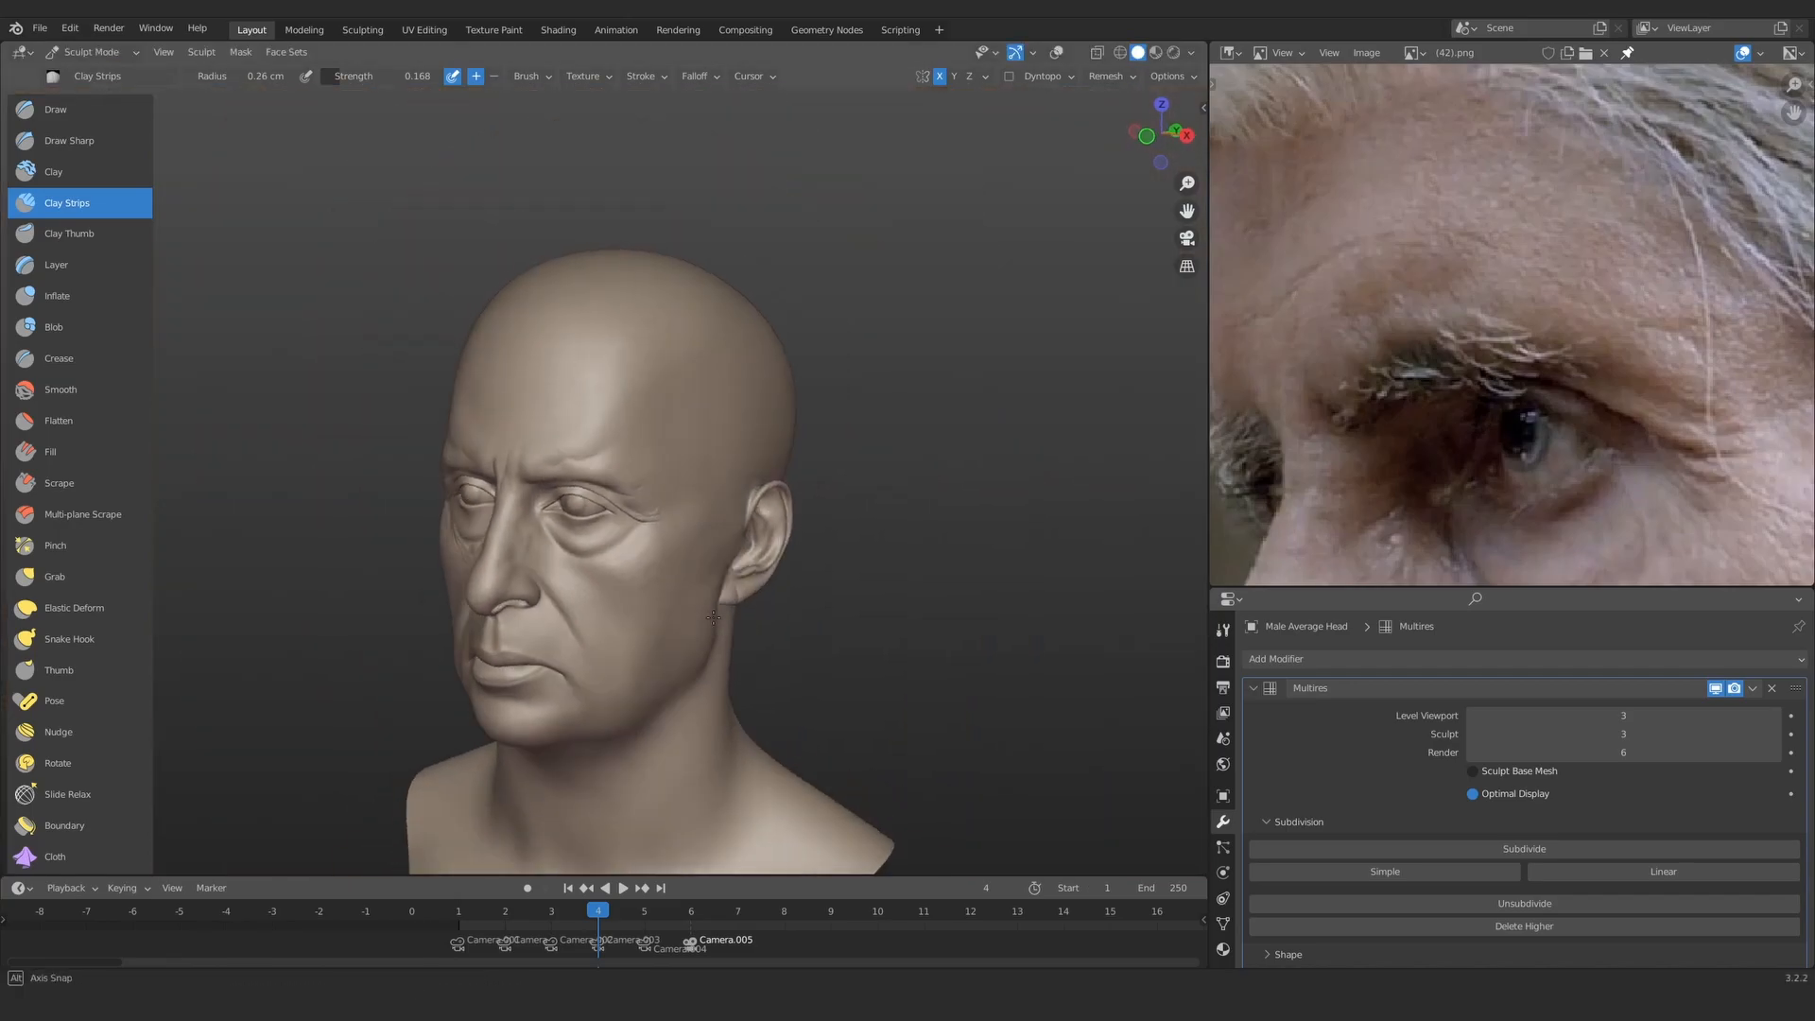
# Step: Refine the bulge above the inner brow with small Clay Strips strokes, reducing the radius to 0.18 cm
pyautogui.keyDown('ctrl'); pyautogui.moveTo(680, 567); pyautogui.dragTo(746, 405, button='middle'); pyautogui.keyUp('ctrl')
pyautogui.press('f')
pyautogui.click(743, 427)
pyautogui.moveTo(811, 403); pyautogui.dragTo(821, 396)
pyautogui.press('f')
pyautogui.click(831, 395)
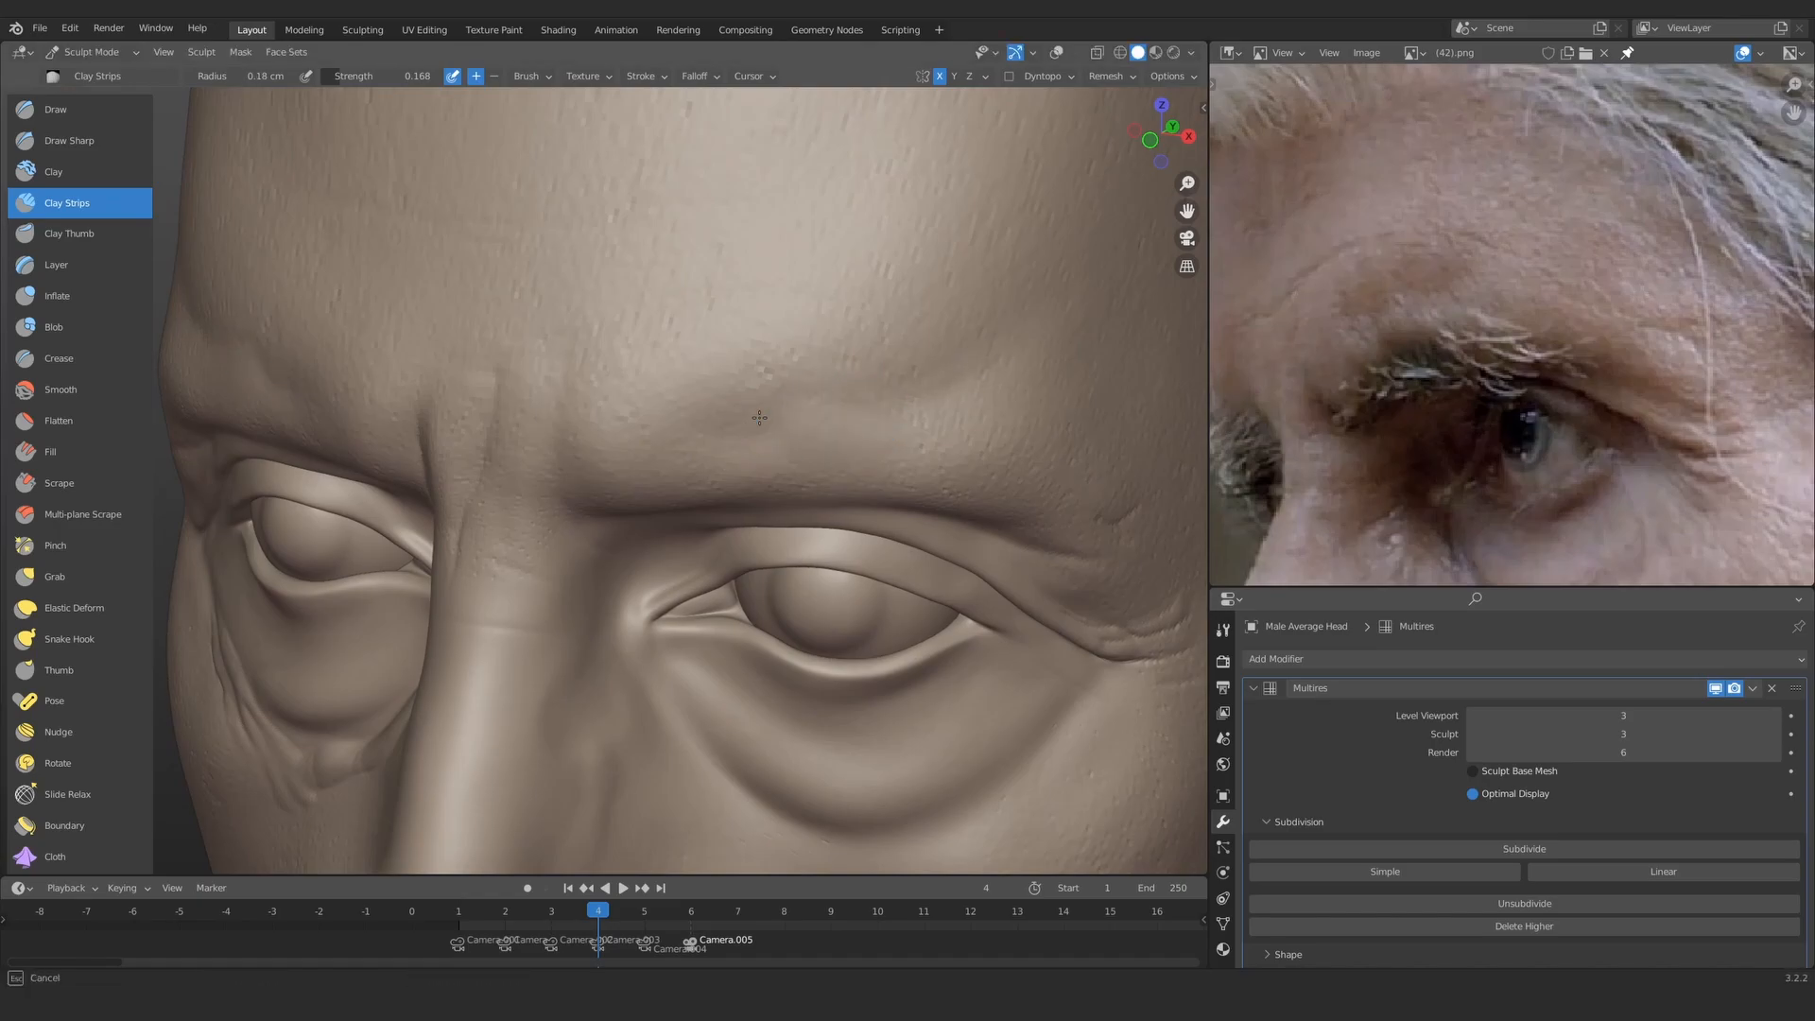
# Step: Blend the brow bone above the eye with broader Clay Strips strokes at 0.38 cm radius
pyautogui.moveTo(753, 417)
pyautogui.keyDown('ctrl'); pyautogui.mouseDown(button='middle')
pyautogui.moveTo(747, 558)
pyautogui.moveTo(709, 558)
pyautogui.mouseUp(button='middle'); pyautogui.keyUp('ctrl')
pyautogui.keyDown('ctrl'); pyautogui.moveTo(713, 530); pyautogui.dragTo(702, 341, button='middle'); pyautogui.keyUp('ctrl')
pyautogui.press('f')
pyautogui.click(688, 429)
pyautogui.keyDown('ctrl'); pyautogui.moveTo(688, 425); pyautogui.dragTo(692, 392, button='middle'); pyautogui.keyUp('ctrl')
pyautogui.moveTo(693, 408); pyautogui.dragTo(695, 415)
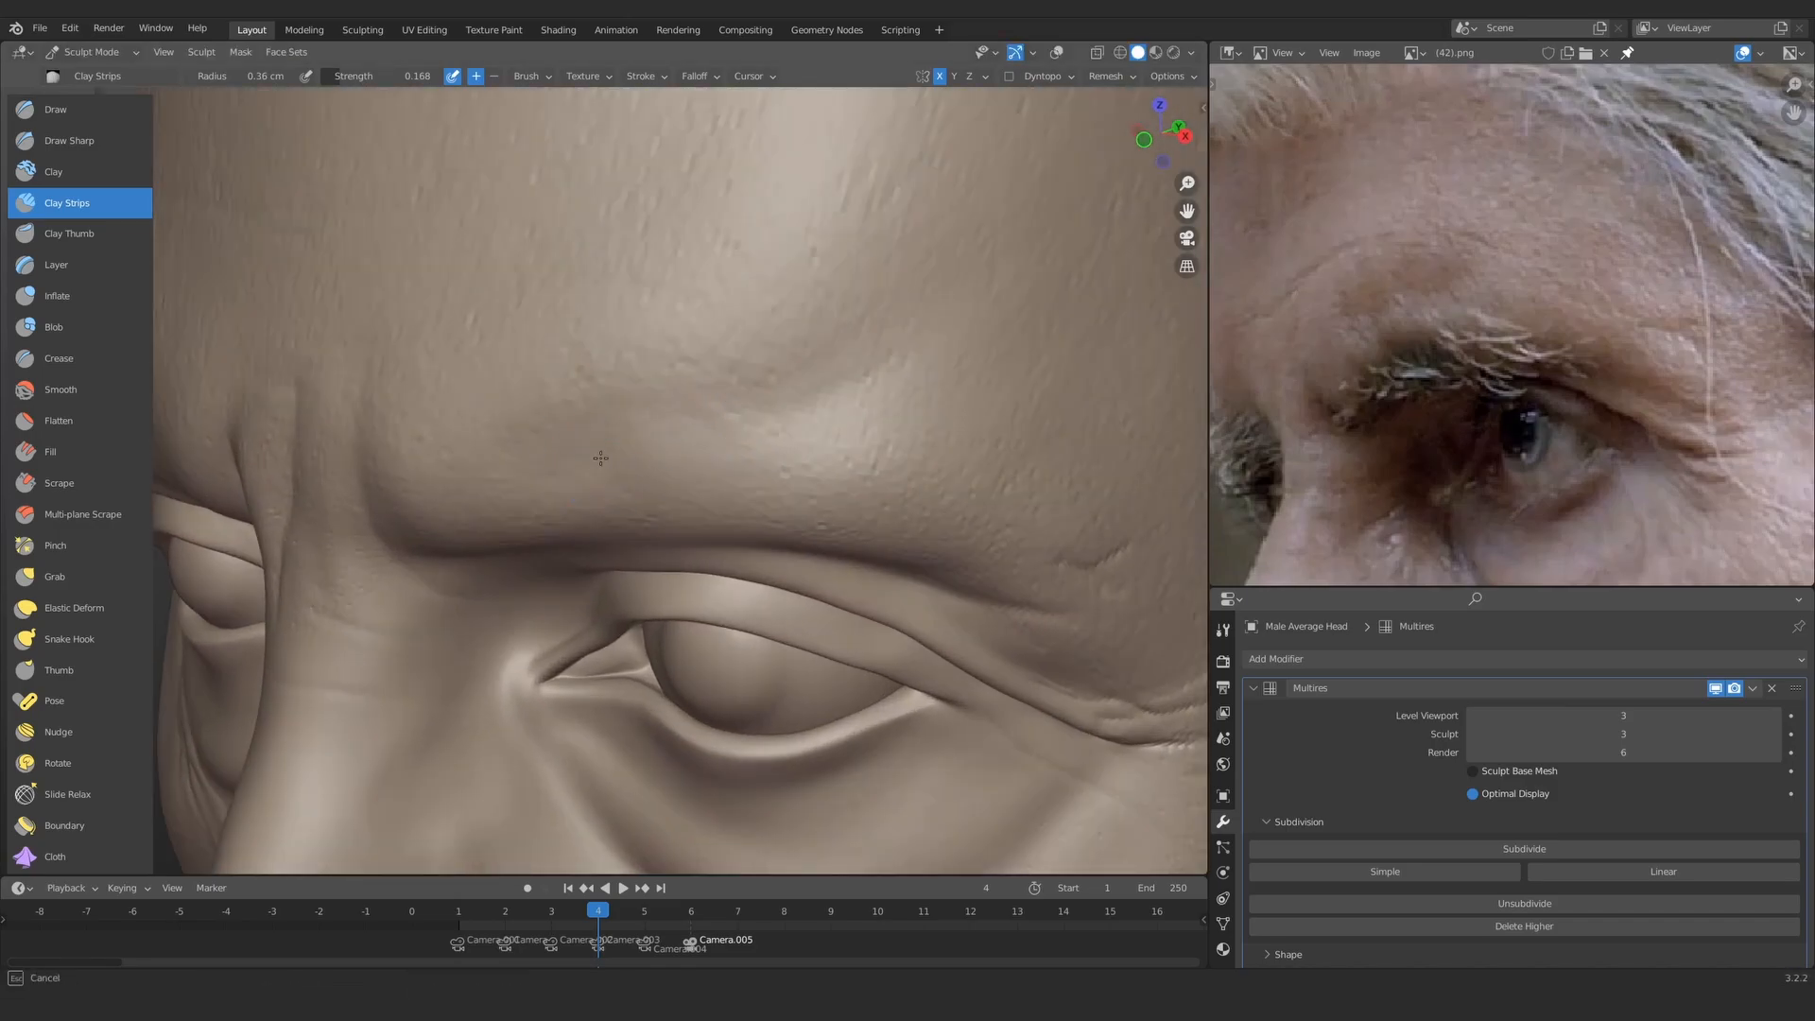
pyautogui.moveTo(841, 337); pyautogui.dragTo(882, 333)
# Step: Switch brushes and adjust size and strength to carve a short slanted crease into the inner brow ridge
pyautogui.keyDown('ctrl'); pyautogui.keyDown('alt'); pyautogui.moveTo(729, 397); pyautogui.dragTo(704, 557); pyautogui.keyUp('alt'); pyautogui.keyUp('ctrl')
pyautogui.keyDown('alt'); pyautogui.moveTo(705, 558); pyautogui.dragTo(757, 557); pyautogui.keyUp('alt')
pyautogui.keyDown('ctrl'); pyautogui.keyDown('alt'); pyautogui.moveTo(699, 567); pyautogui.dragTo(660, 454); pyautogui.keyUp('alt'); pyautogui.keyUp('ctrl')
pyautogui.moveTo(671, 515)
pyautogui.keyDown('ctrl'); pyautogui.keyDown('alt'); pyautogui.mouseDown()
pyautogui.moveTo(670, 449)
pyautogui.moveTo(732, 491)
pyautogui.mouseUp(); pyautogui.keyUp('alt'); pyautogui.keyUp('ctrl')
pyautogui.press('f')
pyautogui.click(718, 525)
pyautogui.press('2')
pyautogui.hotkey('shift', 'f')
pyautogui.click(772, 499)
pyautogui.press('f')
pyautogui.click(757, 514)
# Step: Readjust the brush strength and deepen the slanted crease on the inner brow ridge
pyautogui.moveTo(732, 490)
pyautogui.keyDown('ctrl'); pyautogui.mouseDown(button='middle')
pyautogui.moveTo(723, 596)
pyautogui.moveTo(643, 392)
pyautogui.mouseUp(button='middle'); pyautogui.keyUp('ctrl')
pyautogui.hotkey('shift', 'f')
pyautogui.click(680, 506)
pyautogui.hotkey('shift', 'f')
pyautogui.click(567, 478)
pyautogui.moveTo(567, 478)
pyautogui.keyDown('ctrl'); pyautogui.mouseDown(button='middle')
pyautogui.moveTo(677, 547)
pyautogui.moveTo(656, 472)
pyautogui.mouseUp(button='middle'); pyautogui.keyUp('ctrl')
# Step: Build up the skin around the slanted brow crease with Clay Strips at 0.3 cm radius and 0.168 strength
pyautogui.click(68, 203)
pyautogui.moveTo(588, 614)
pyautogui.keyDown('ctrl'); pyautogui.mouseDown(button='middle')
pyautogui.moveTo(592, 558)
pyautogui.moveTo(739, 485)
pyautogui.mouseUp(button='middle'); pyautogui.keyUp('ctrl')
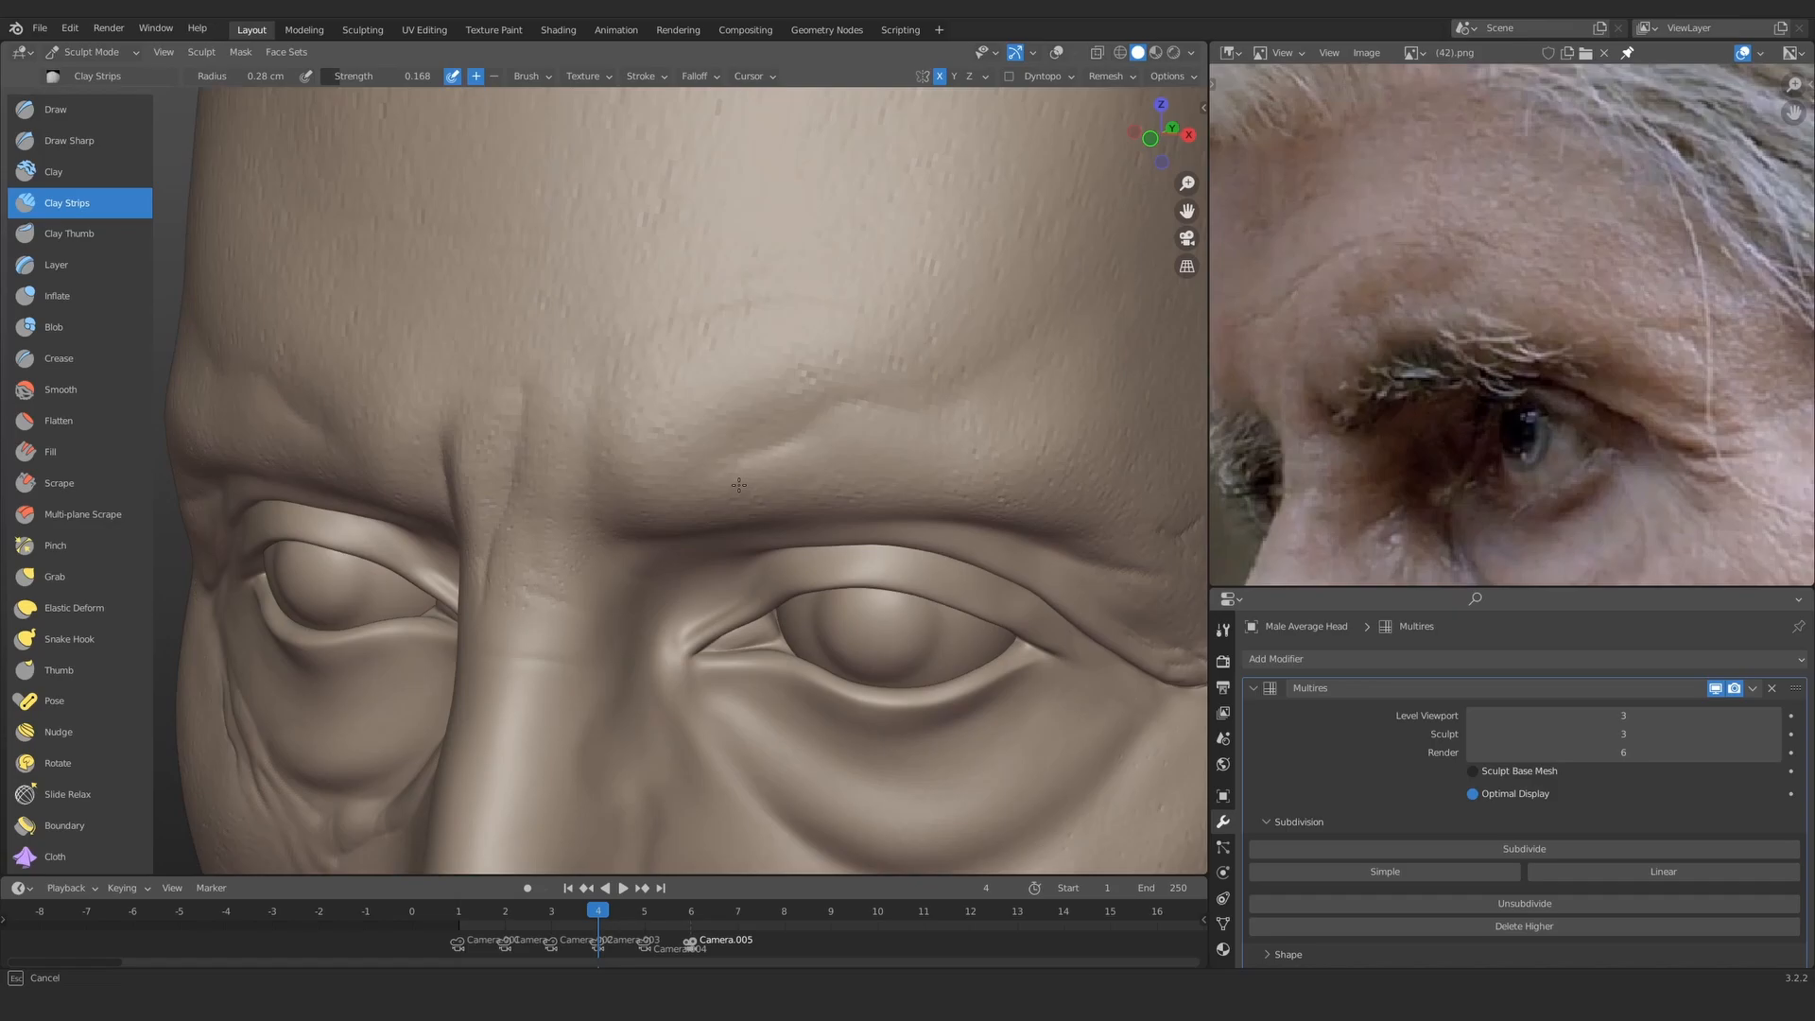
pyautogui.moveTo(733, 503)
pyautogui.keyDown('ctrl'); pyautogui.mouseDown(button='middle')
pyautogui.moveTo(766, 451)
pyautogui.moveTo(740, 572)
pyautogui.moveTo(804, 453)
pyautogui.moveTo(935, 400)
pyautogui.mouseUp(button='middle'); pyautogui.keyUp('ctrl')
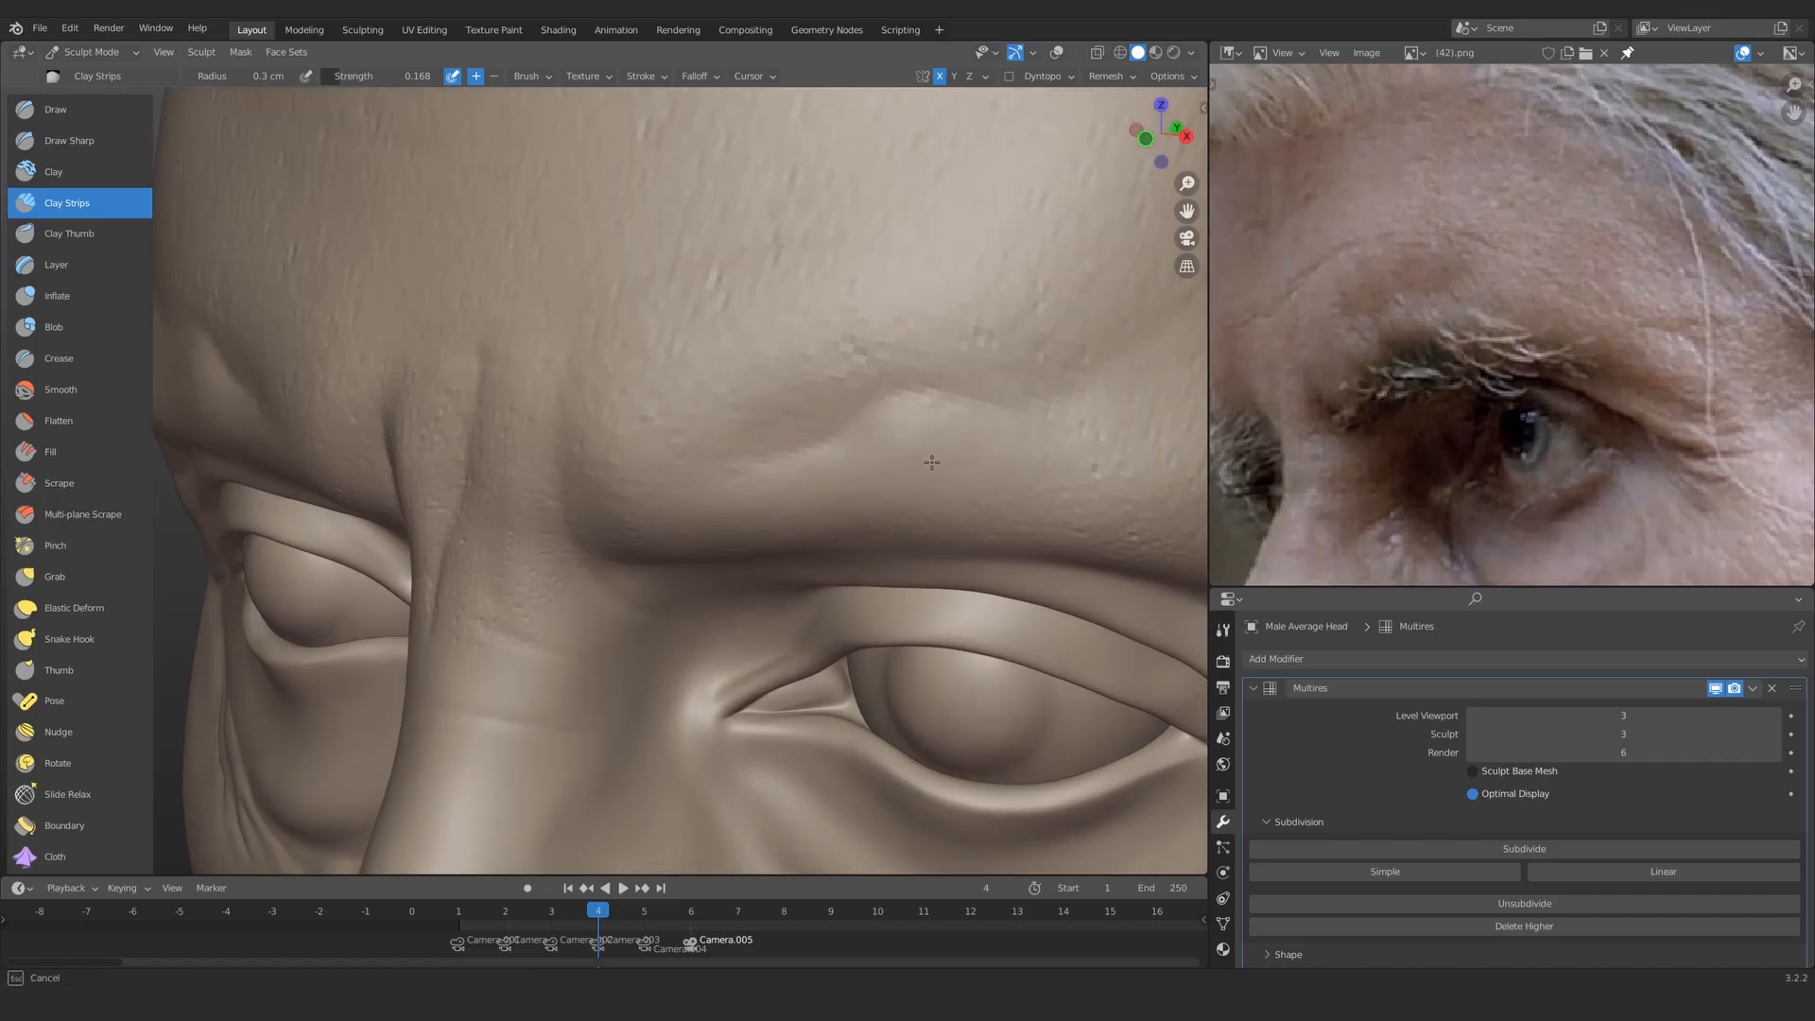
pyautogui.moveTo(931, 462); pyautogui.dragTo(799, 515)
# Step: Rework the inner brow crease with another brush and adjust the surrounding brow shape with Grab
pyautogui.press('2')
pyautogui.keyDown('ctrl'); pyautogui.moveTo(841, 496); pyautogui.dragTo(902, 437, button='middle'); pyautogui.keyUp('ctrl')
pyautogui.keyDown('shift'); pyautogui.moveTo(903, 437); pyautogui.dragTo(819, 462, button='middle'); pyautogui.keyUp('shift')
pyautogui.moveTo(786, 456); pyautogui.dragTo(776, 473)
pyautogui.moveTo(776, 472)
pyautogui.keyDown('ctrl'); pyautogui.mouseDown(button='middle')
pyautogui.moveTo(802, 430)
pyautogui.moveTo(705, 510)
pyautogui.moveTo(899, 684)
pyautogui.moveTo(671, 608)
pyautogui.moveTo(652, 577)
pyautogui.moveTo(652, 619)
pyautogui.mouseUp(button='middle'); pyautogui.keyUp('ctrl')
pyautogui.press('g')
pyautogui.moveTo(647, 643); pyautogui.dragTo(647, 671)
pyautogui.moveTo(648, 671)
pyautogui.mouseDown(button='middle')
pyautogui.moveTo(620, 437)
pyautogui.moveTo(662, 359)
pyautogui.mouseUp(button='middle')
pyautogui.moveTo(662, 359)
pyautogui.mouseDown(button='middle')
pyautogui.moveTo(698, 412)
pyautogui.moveTo(688, 331)
pyautogui.mouseUp(button='middle')
pyautogui.moveTo(688, 331)
pyautogui.keyDown('ctrl'); pyautogui.mouseDown(button='middle')
pyautogui.moveTo(677, 360)
pyautogui.moveTo(662, 311)
pyautogui.mouseUp(button='middle'); pyautogui.keyUp('ctrl')
# Step: Fill in the slanted crease on the inner brow with Clay Strips strokes
pyautogui.press('c')
pyautogui.keyDown('ctrl'); pyautogui.moveTo(652, 530); pyautogui.dragTo(628, 463, button='middle'); pyautogui.keyUp('ctrl')
pyautogui.moveTo(605, 354); pyautogui.dragTo(543, 387)
pyautogui.keyDown('shift'); pyautogui.moveTo(543, 387); pyautogui.dragTo(753, 334, button='middle'); pyautogui.keyUp('shift')
pyautogui.keyDown('ctrl'); pyautogui.moveTo(709, 473); pyautogui.dragTo(695, 430, button='middle'); pyautogui.keyUp('ctrl')
pyautogui.moveTo(661, 482); pyautogui.dragTo(689, 454)
pyautogui.moveTo(688, 453)
pyautogui.keyDown('ctrl'); pyautogui.mouseDown(button='middle')
pyautogui.moveTo(689, 506)
pyautogui.moveTo(704, 475)
pyautogui.mouseUp(button='middle'); pyautogui.keyUp('ctrl')
pyautogui.moveTo(704, 474); pyautogui.dragTo(711, 465)
# Step: Refine the fold above the middle of the brow with Clay Strips, reducing the radius to 0.19 cm
pyautogui.moveTo(711, 465)
pyautogui.keyDown('ctrl'); pyautogui.mouseDown(button='middle')
pyautogui.moveTo(696, 591)
pyautogui.moveTo(682, 521)
pyautogui.mouseUp(button='middle'); pyautogui.keyUp('ctrl')
pyautogui.moveTo(682, 521)
pyautogui.mouseDown(button='middle')
pyautogui.moveTo(611, 416)
pyautogui.moveTo(648, 535)
pyautogui.moveTo(529, 464)
pyautogui.mouseUp(button='middle')
pyautogui.moveTo(530, 464); pyautogui.dragTo(502, 463, button='middle')
pyautogui.moveTo(615, 466)
pyautogui.keyDown('ctrl'); pyautogui.mouseDown(button='middle')
pyautogui.moveTo(635, 495)
pyautogui.moveTo(588, 514)
pyautogui.moveTo(609, 475)
pyautogui.mouseUp(button='middle'); pyautogui.keyUp('ctrl')
pyautogui.moveTo(609, 475); pyautogui.dragTo(624, 455)
pyautogui.moveTo(624, 454)
pyautogui.keyDown('ctrl'); pyautogui.mouseDown(button='middle')
pyautogui.moveTo(722, 495)
pyautogui.moveTo(680, 362)
pyautogui.moveTo(628, 511)
pyautogui.mouseUp(button='middle'); pyautogui.keyUp('ctrl')
pyautogui.press('f')
pyautogui.click(615, 508)
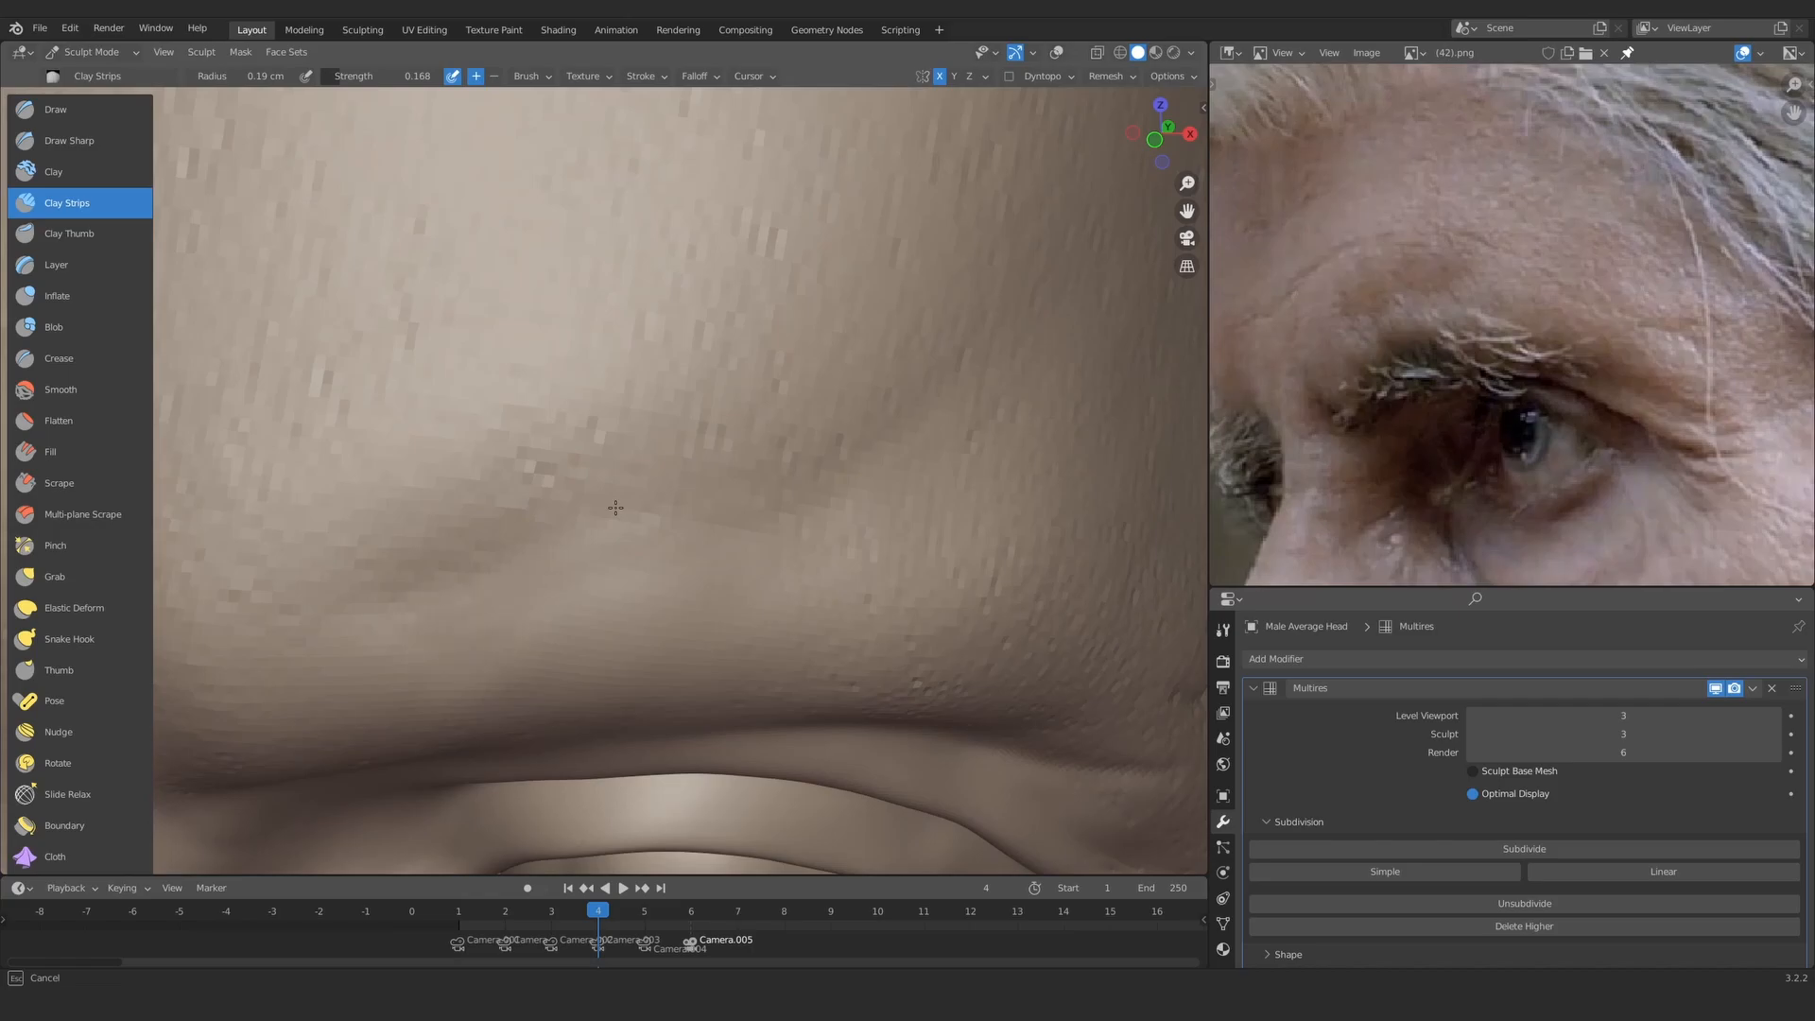
pyautogui.moveTo(475, 636)
pyautogui.keyDown('ctrl'); pyautogui.mouseDown(button='middle')
pyautogui.moveTo(709, 502)
pyautogui.moveTo(636, 458)
pyautogui.moveTo(485, 528)
pyautogui.mouseUp(button='middle'); pyautogui.keyUp('ctrl')
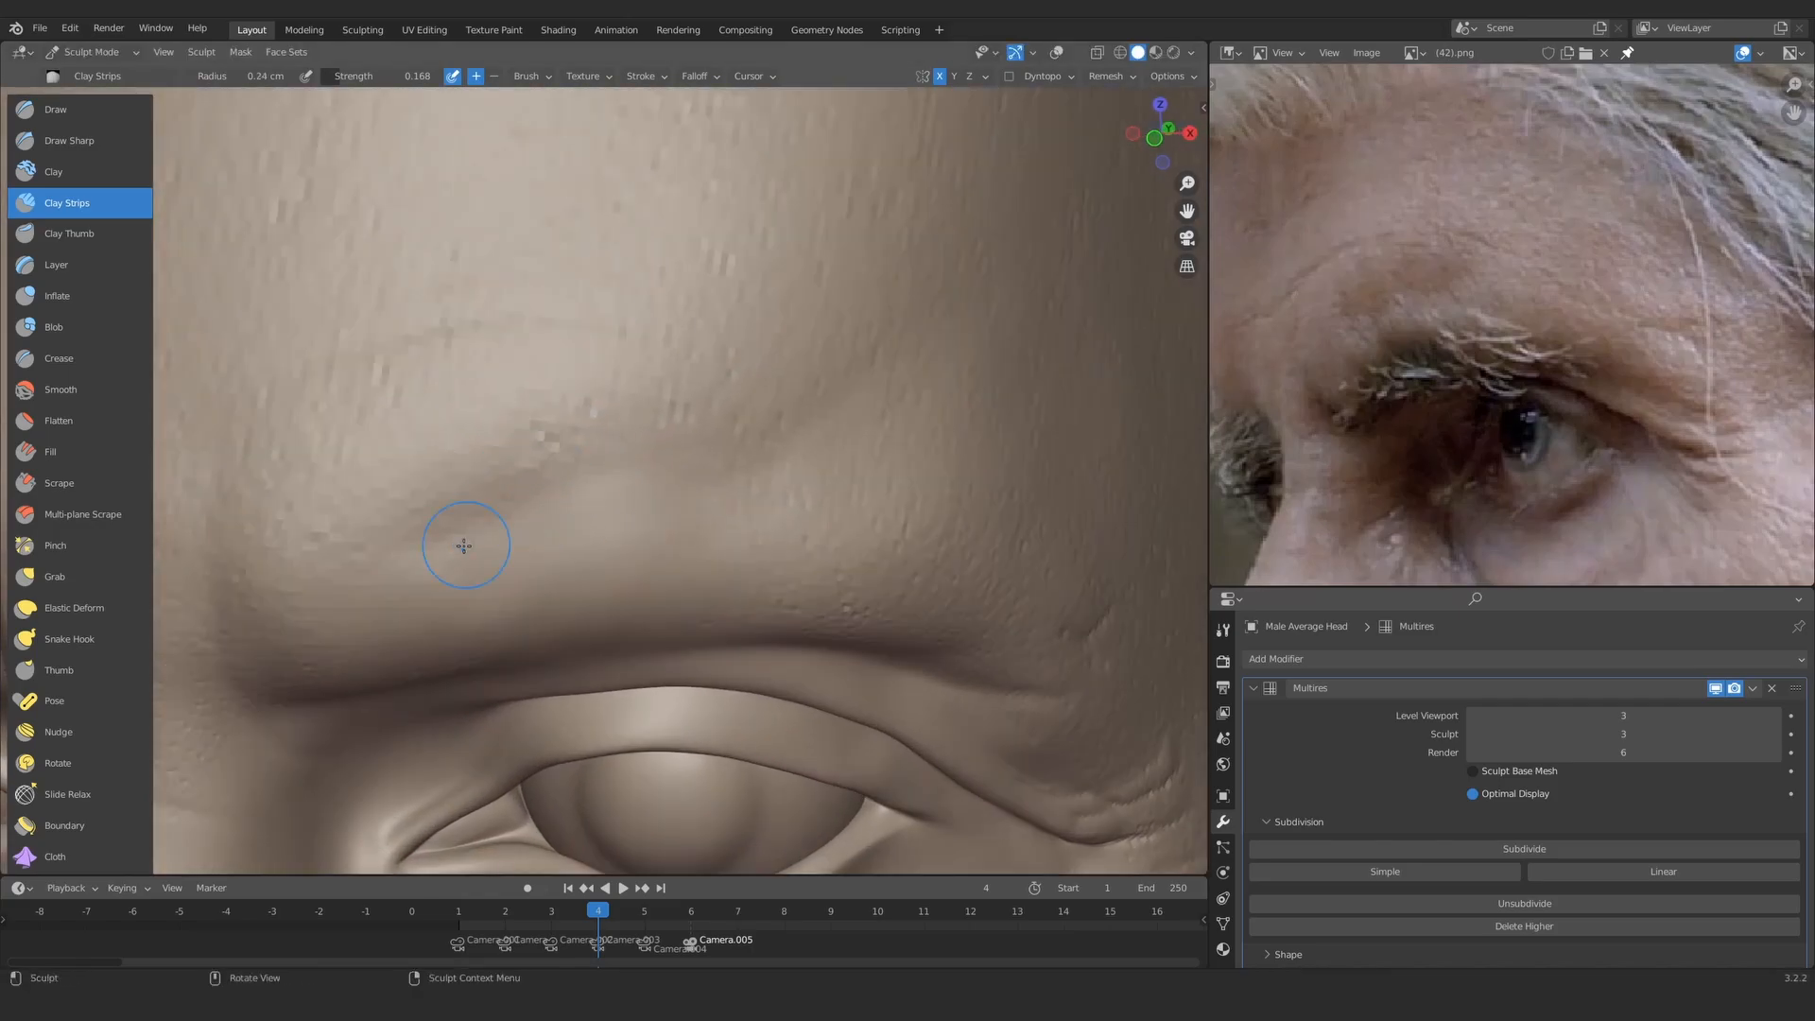
# Step: Carve faint hollows along the brow ridge with Draw Sharp at 0.34 cm radius and 0.093 strength
pyautogui.moveTo(650, 458)
pyautogui.keyDown('ctrl'); pyautogui.mouseDown(button='middle')
pyautogui.moveTo(605, 378)
pyautogui.moveTo(661, 397)
pyautogui.moveTo(604, 510)
pyautogui.moveTo(704, 552)
pyautogui.mouseUp(button='middle'); pyautogui.keyUp('ctrl')
pyautogui.moveTo(704, 553); pyautogui.dragTo(681, 556, button='middle')
pyautogui.moveTo(681, 555)
pyautogui.keyDown('ctrl'); pyautogui.mouseDown(button='middle')
pyautogui.moveTo(757, 437)
pyautogui.moveTo(705, 470)
pyautogui.moveTo(605, 605)
pyautogui.moveTo(491, 519)
pyautogui.moveTo(401, 507)
pyautogui.mouseUp(button='middle'); pyautogui.keyUp('ctrl')
pyautogui.press('d')
pyautogui.hotkey('shift', 'f')
pyautogui.click(381, 502)
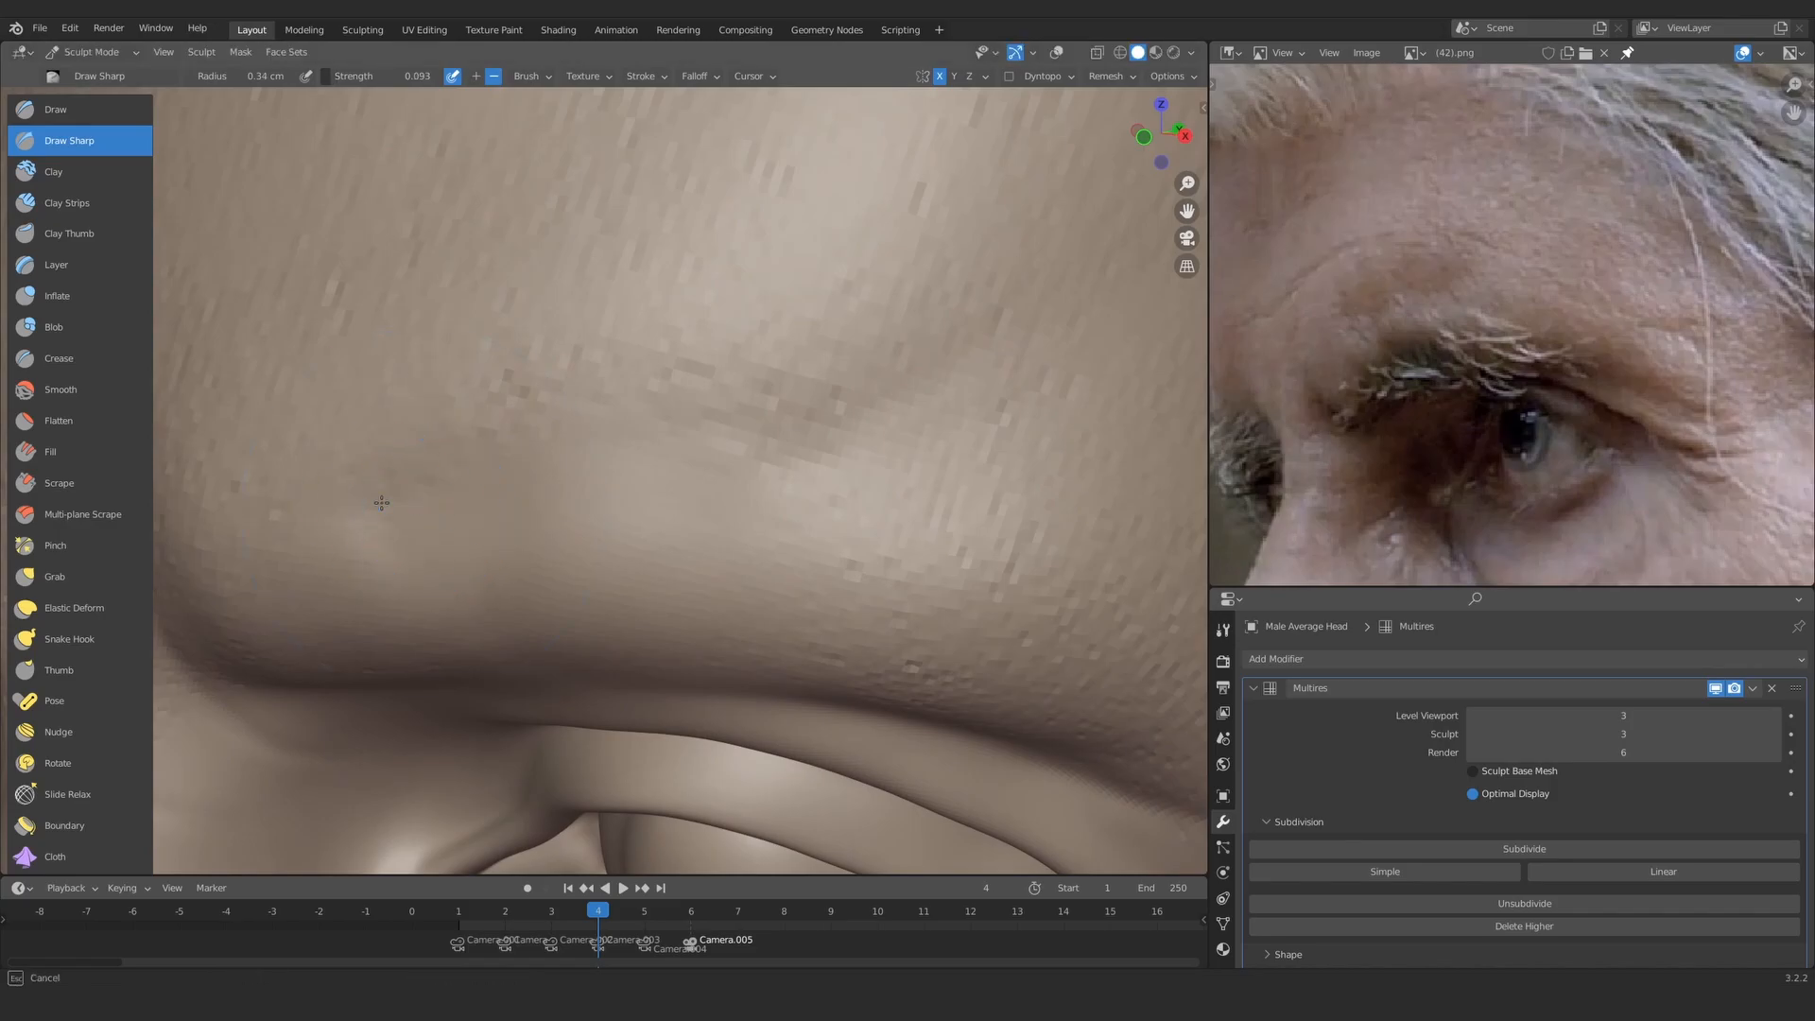
pyautogui.moveTo(813, 463)
pyautogui.keyDown('ctrl'); pyautogui.keyDown('alt'); pyautogui.mouseDown()
pyautogui.moveTo(806, 434)
pyautogui.moveTo(625, 477)
pyautogui.mouseUp(); pyautogui.keyUp('alt'); pyautogui.keyUp('ctrl')
pyautogui.moveTo(734, 353)
pyautogui.keyDown('ctrl'); pyautogui.keyDown('alt'); pyautogui.mouseDown()
pyautogui.moveTo(604, 510)
pyautogui.moveTo(615, 534)
pyautogui.moveTo(529, 586)
pyautogui.mouseUp(); pyautogui.keyUp('alt'); pyautogui.keyUp('ctrl')
# Step: Turn off X-axis symmetry and frame the (35).png reference and the model on the frown lines
pyautogui.moveTo(378, 567)
pyautogui.keyDown('alt'); pyautogui.mouseDown()
pyautogui.moveTo(491, 575)
pyautogui.moveTo(454, 605)
pyautogui.mouseUp(); pyautogui.keyUp('alt')
pyautogui.keyDown('ctrl'); pyautogui.keyDown('alt'); pyautogui.moveTo(453, 605); pyautogui.dragTo(511, 680); pyautogui.keyUp('alt'); pyautogui.keyUp('ctrl')
pyautogui.keyDown('alt'); pyautogui.moveTo(510, 567); pyautogui.dragTo(642, 529); pyautogui.keyUp('alt')
pyautogui.keyDown('ctrl'); pyautogui.keyDown('alt'); pyautogui.moveTo(643, 529); pyautogui.dragTo(700, 284); pyautogui.keyUp('alt'); pyautogui.keyUp('ctrl')
pyautogui.click(939, 77)
pyautogui.keyDown('alt'); pyautogui.moveTo(1418, 378); pyautogui.dragTo(1595, 357); pyautogui.keyUp('alt')
pyautogui.keyDown('alt'); pyautogui.moveTo(586, 459); pyautogui.dragTo(615, 459); pyautogui.keyUp('alt')
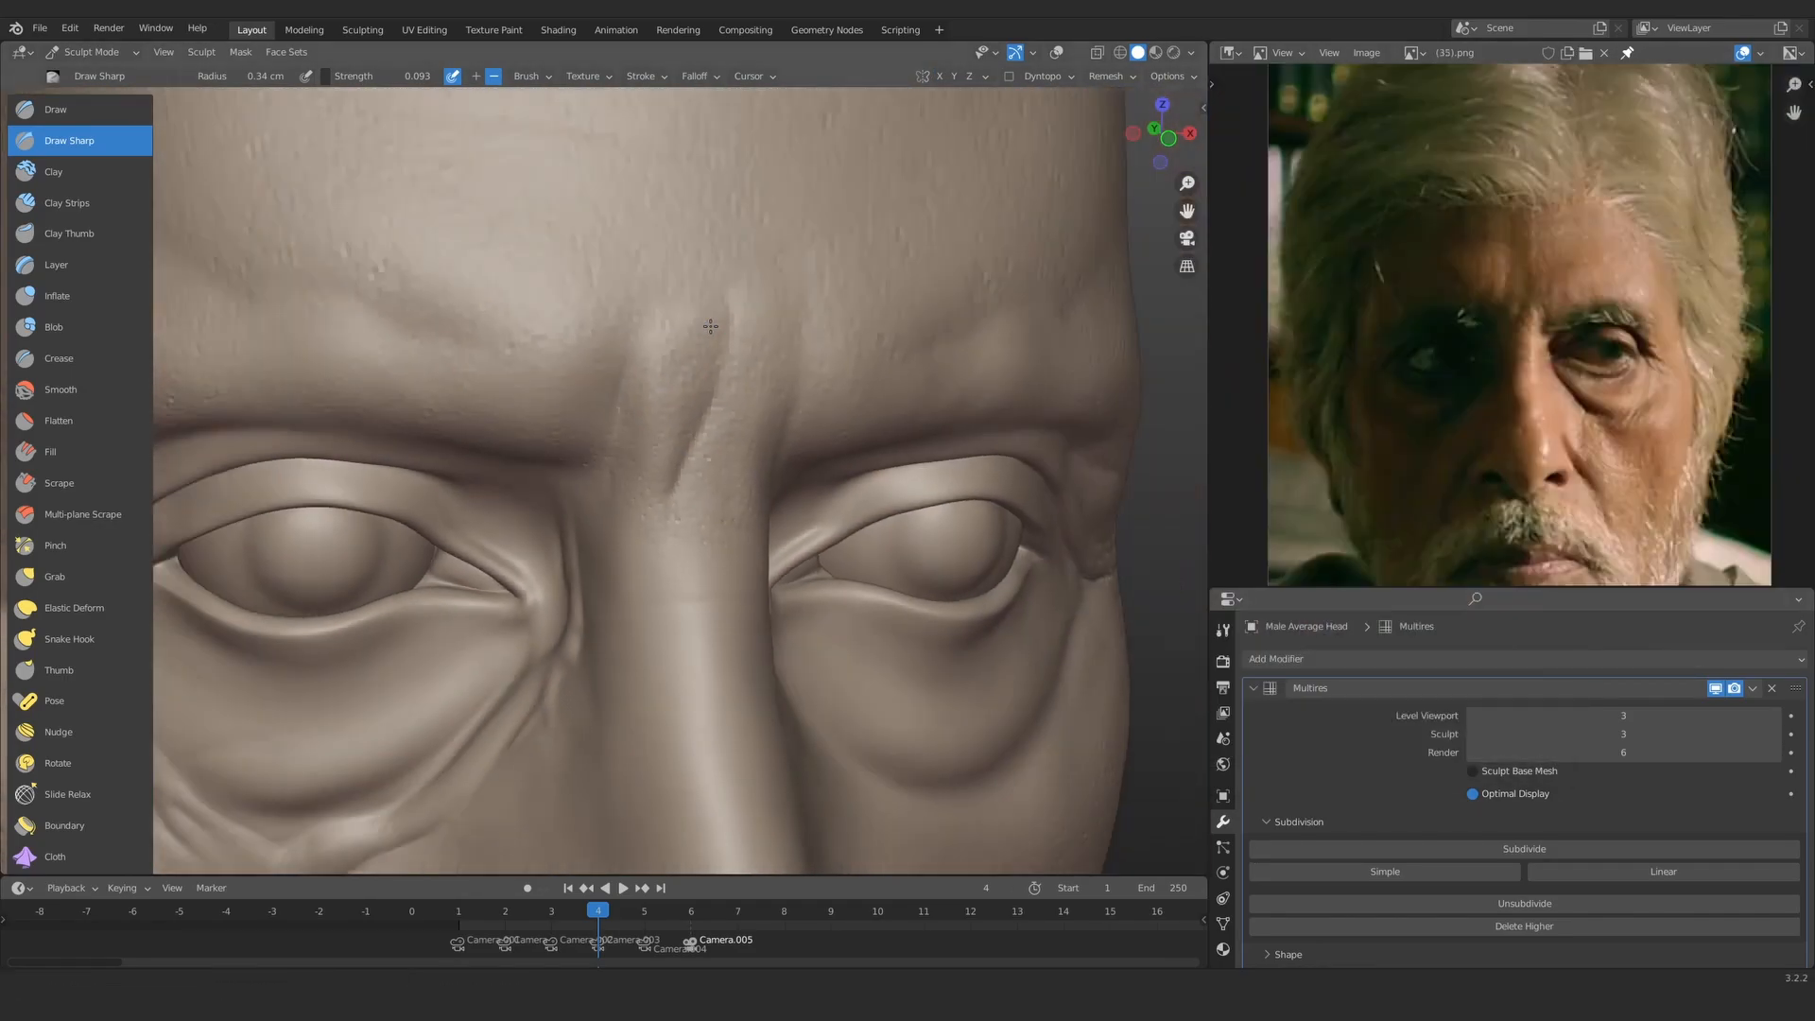
pyautogui.keyDown('ctrl'); pyautogui.keyDown('alt'); pyautogui.moveTo(623, 511); pyautogui.dragTo(624, 378); pyautogui.keyUp('alt'); pyautogui.keyUp('ctrl')
pyautogui.scroll(4, 1514, 303)
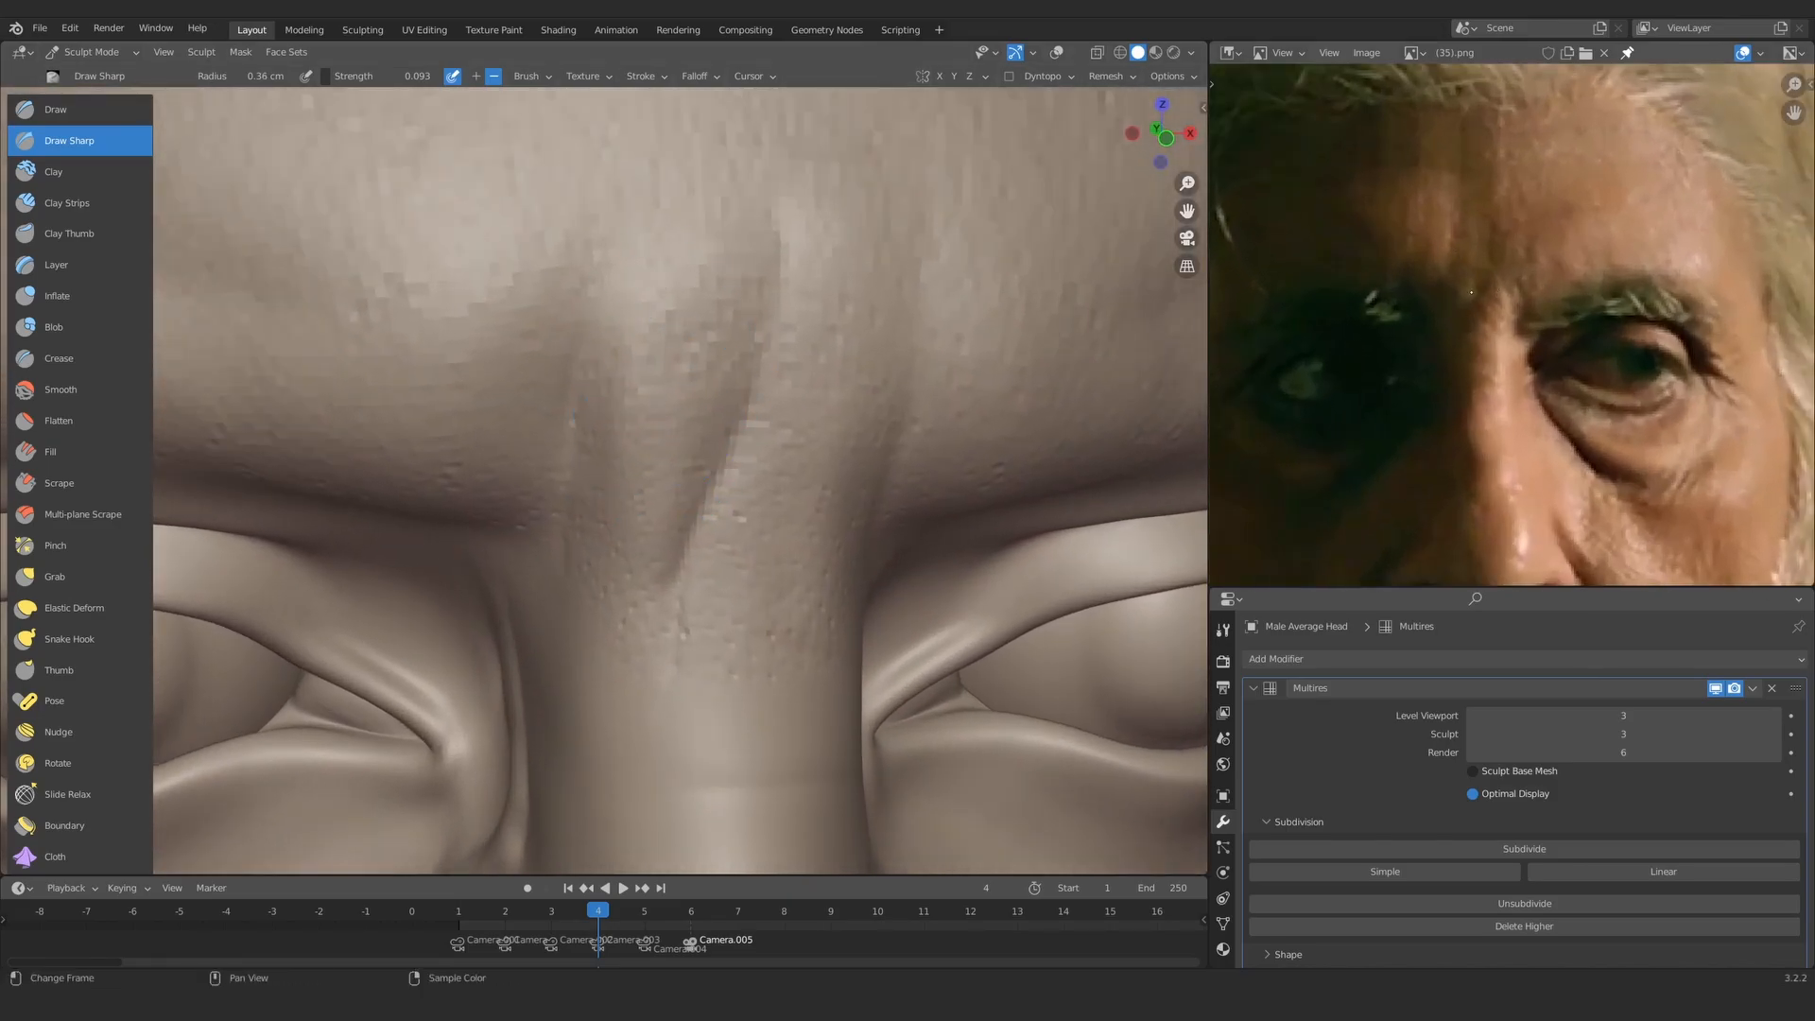
# Step: Set the brush strength to 0.205 and build up the skin between the frown lines with Clay Strips
pyautogui.hotkey('shift', 'f')
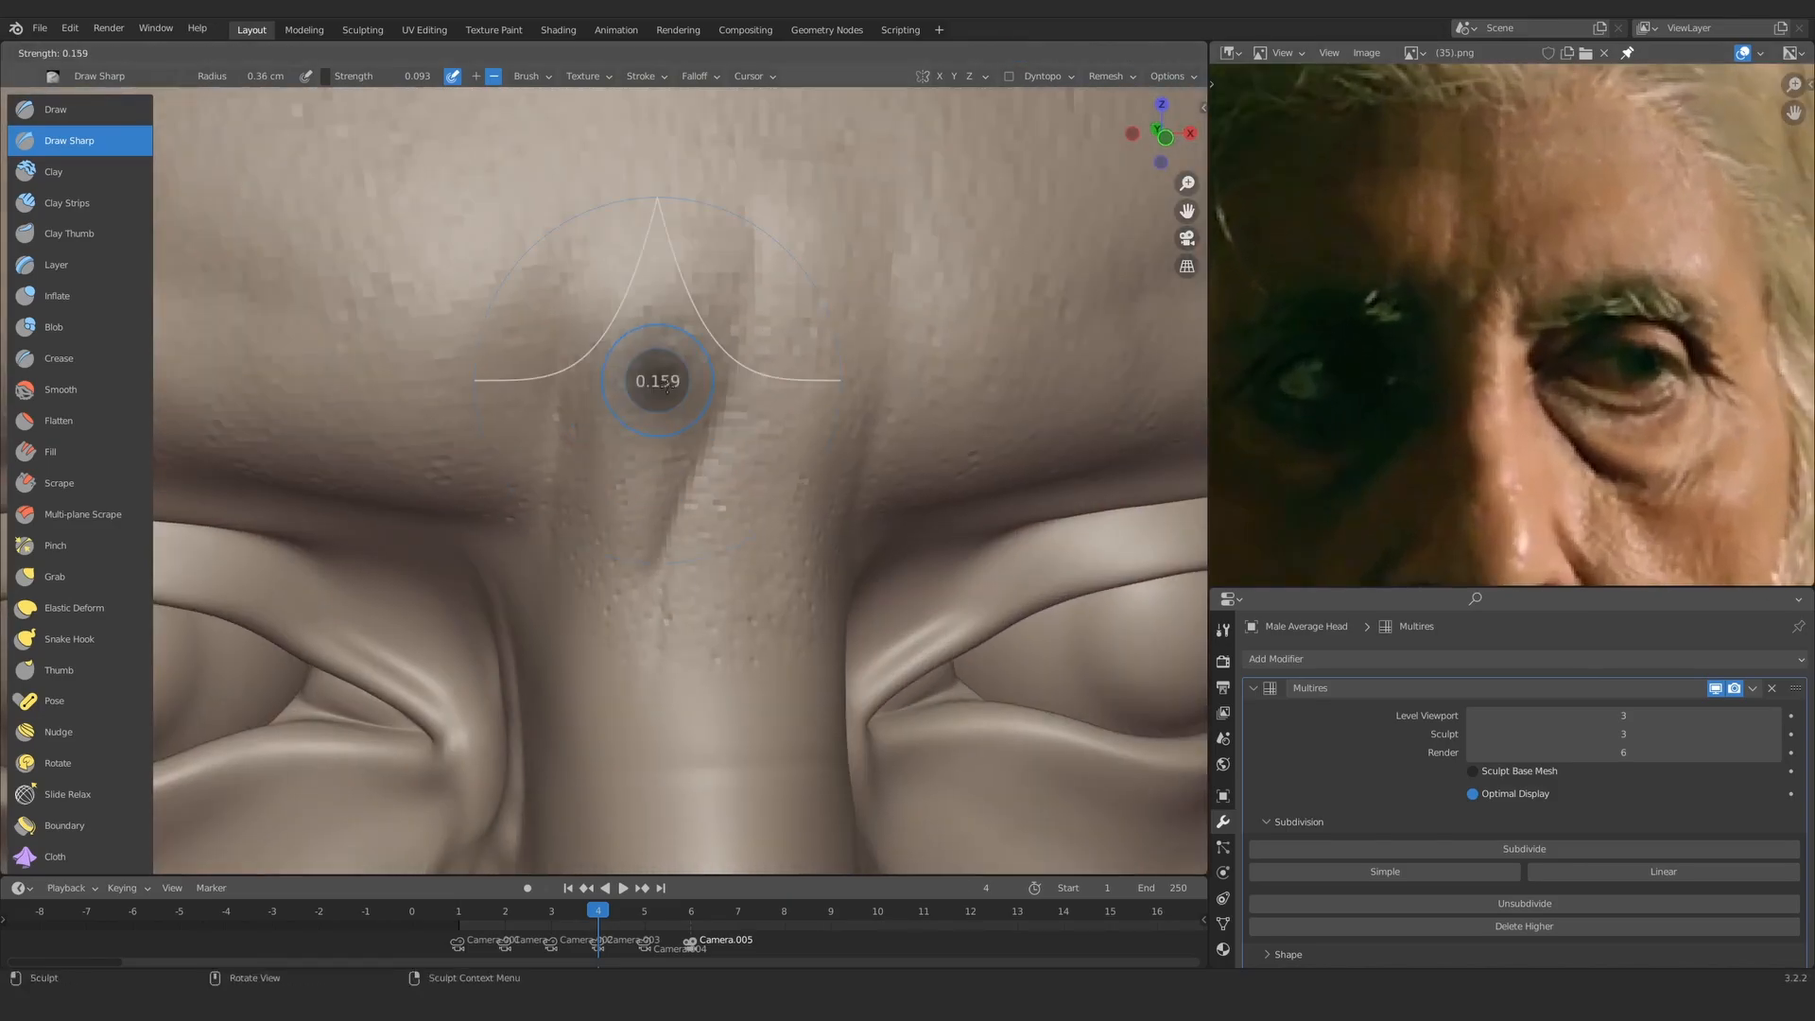
pyautogui.click(630, 387)
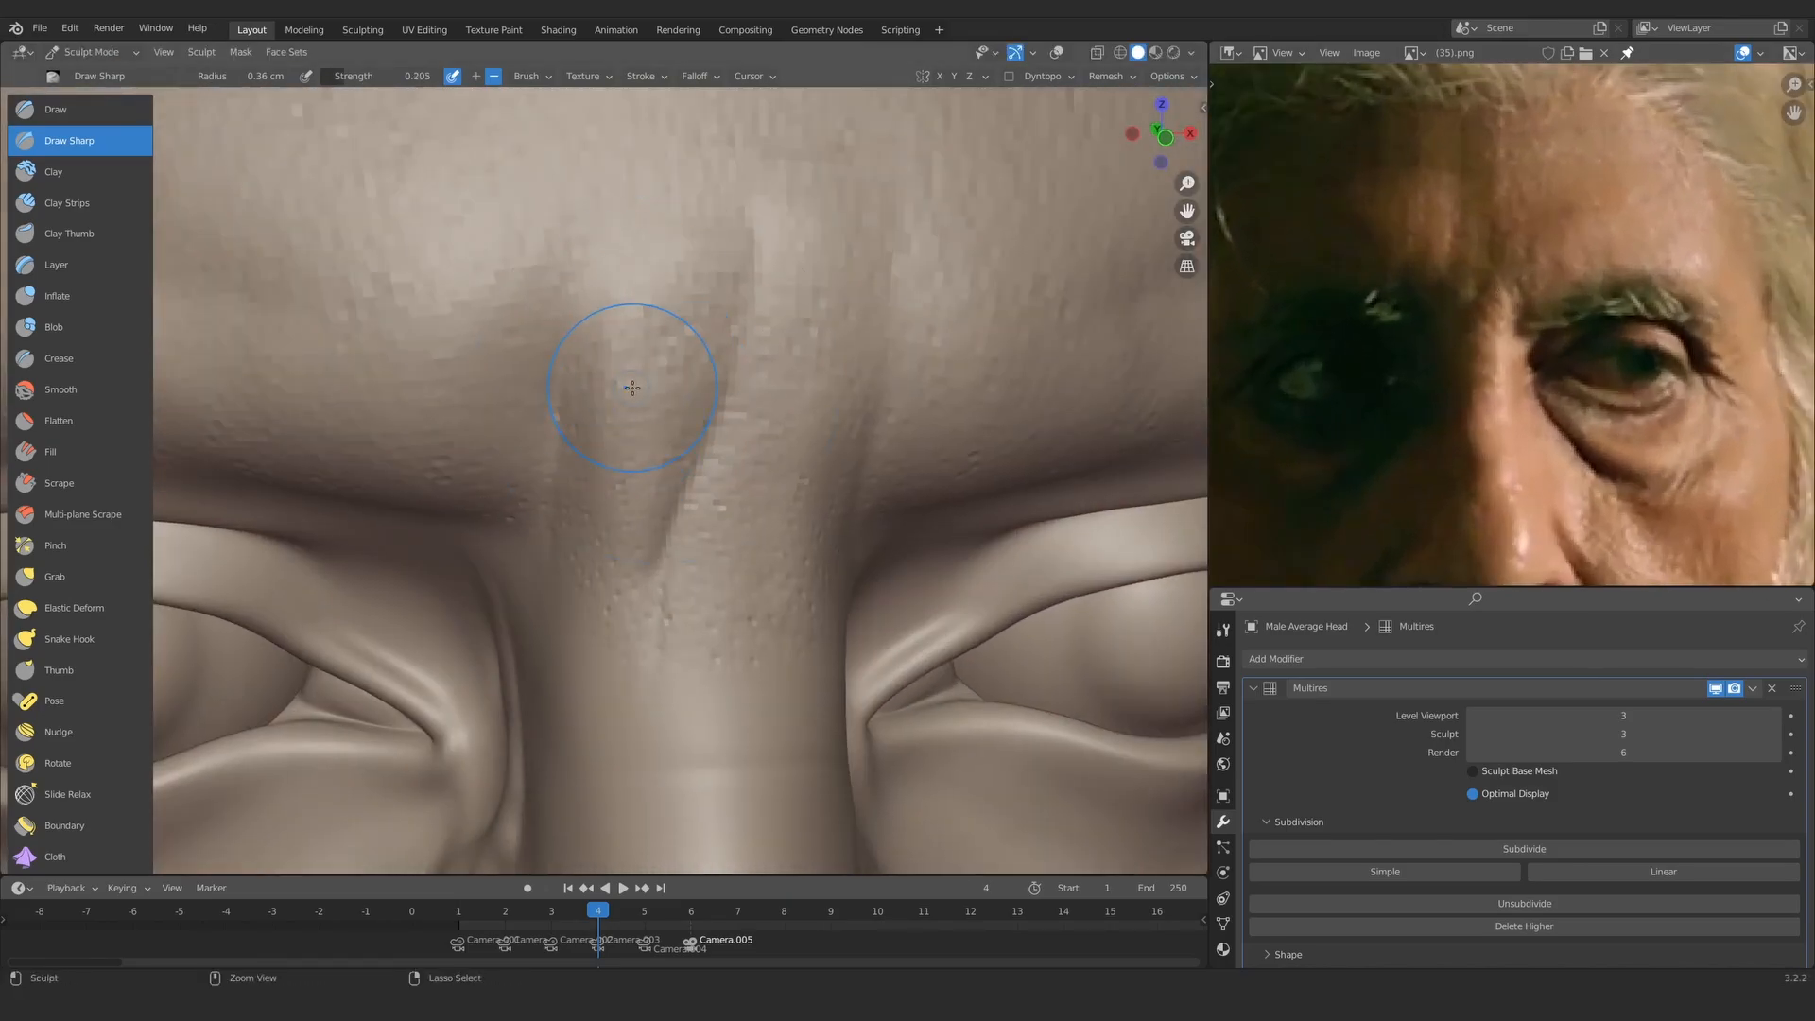
pyautogui.press('c')
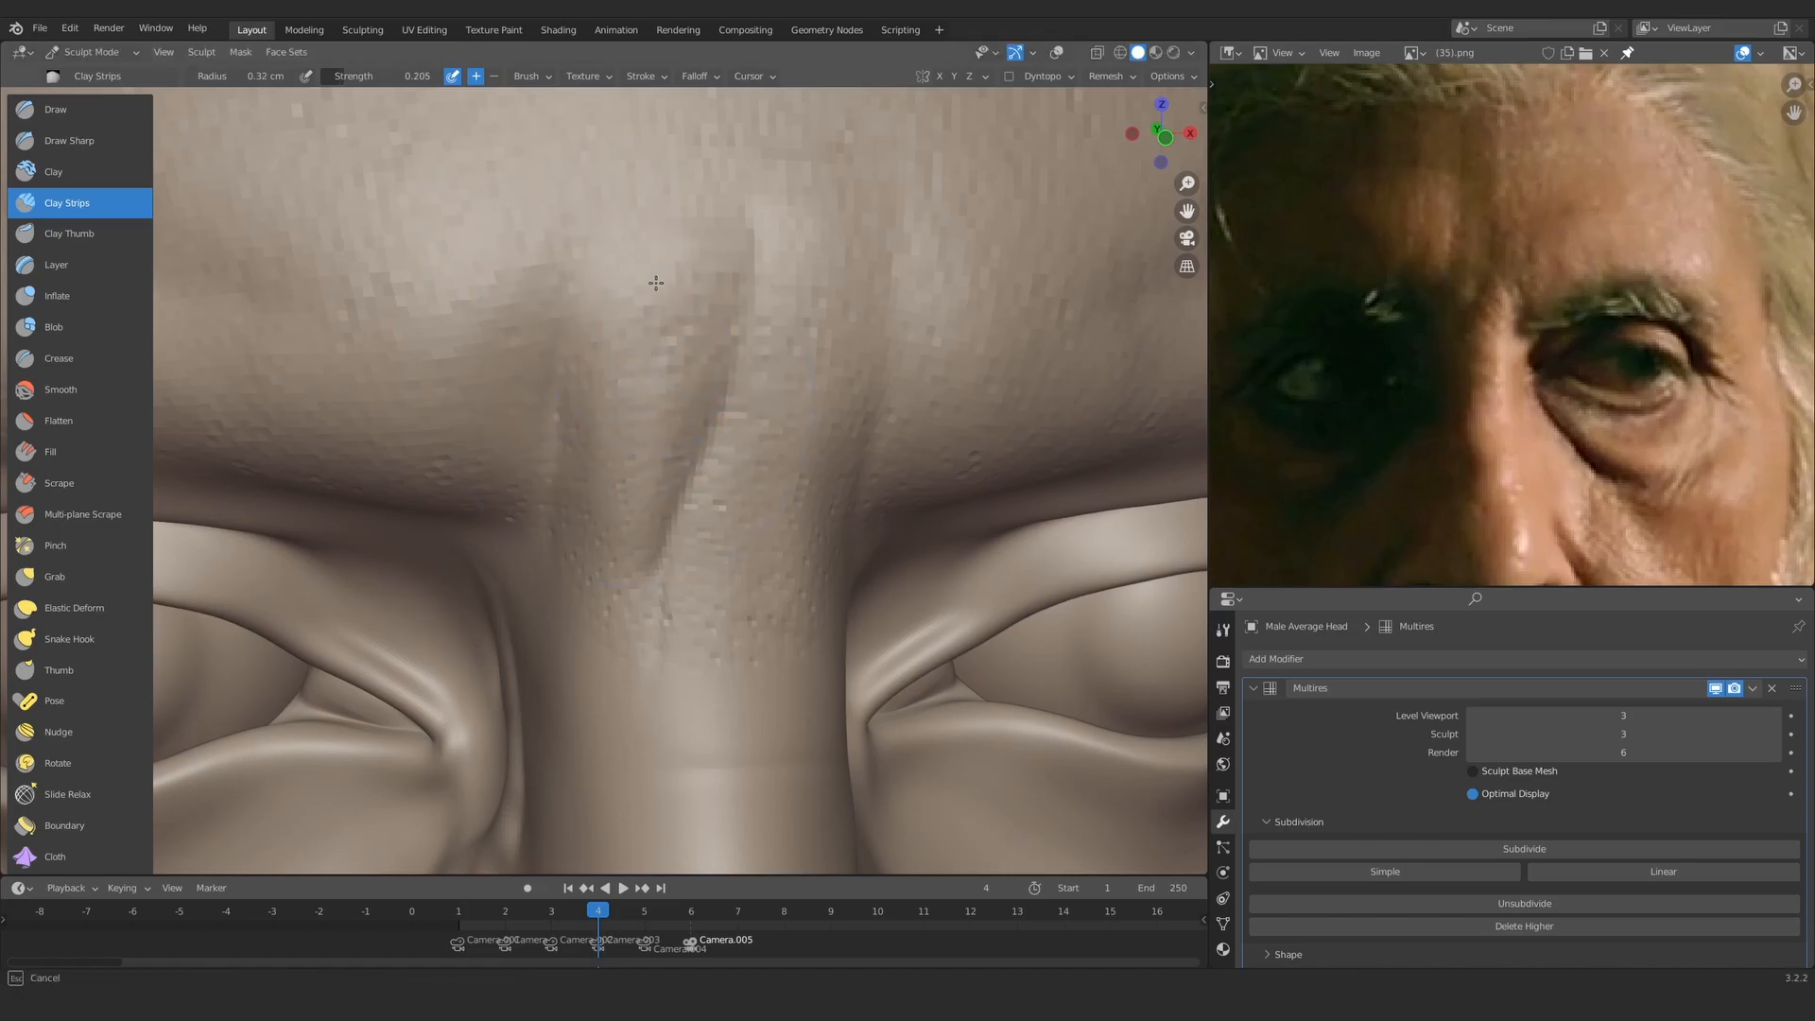
pyautogui.moveTo(601, 302); pyautogui.dragTo(615, 326)
pyautogui.moveTo(615, 326)
pyautogui.keyDown('ctrl'); pyautogui.mouseDown(button='middle')
pyautogui.moveTo(628, 425)
pyautogui.moveTo(737, 445)
pyautogui.mouseUp(button='middle'); pyautogui.keyUp('ctrl')
pyautogui.moveTo(756, 454)
pyautogui.keyDown('ctrl'); pyautogui.mouseDown(button='middle')
pyautogui.moveTo(831, 348)
pyautogui.moveTo(609, 373)
pyautogui.mouseUp(button='middle'); pyautogui.keyUp('ctrl')
pyautogui.moveTo(624, 416); pyautogui.dragTo(671, 434)
pyautogui.keyDown('ctrl'); pyautogui.moveTo(586, 506); pyautogui.dragTo(662, 399, button='middle'); pyautogui.keyUp('ctrl')
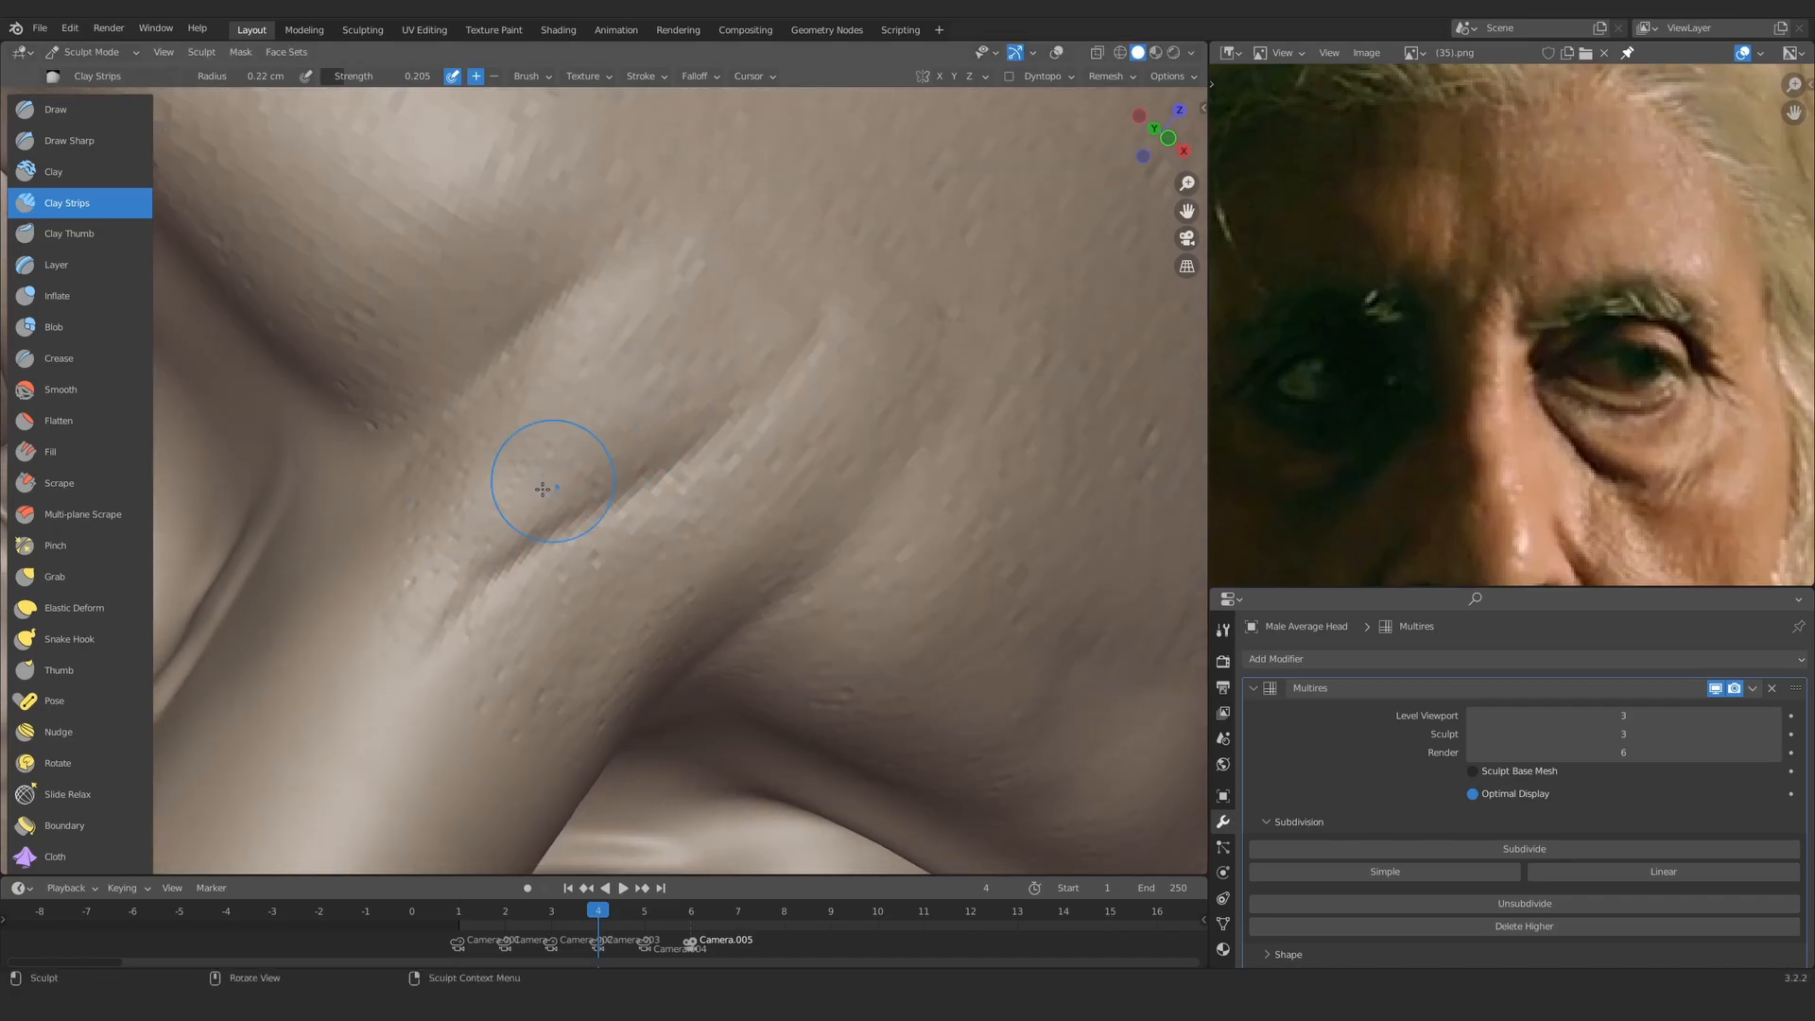
# Step: Raise the edges of the slanted frown crease above the nose bridge with Clay Strips at 0.26 cm radius
pyautogui.moveTo(528, 456); pyautogui.dragTo(601, 443)
pyautogui.moveTo(608, 445)
pyautogui.mouseDown(button='middle')
pyautogui.moveTo(592, 393)
pyautogui.moveTo(605, 416)
pyautogui.mouseUp(button='middle')
pyautogui.moveTo(608, 422); pyautogui.dragTo(612, 371)
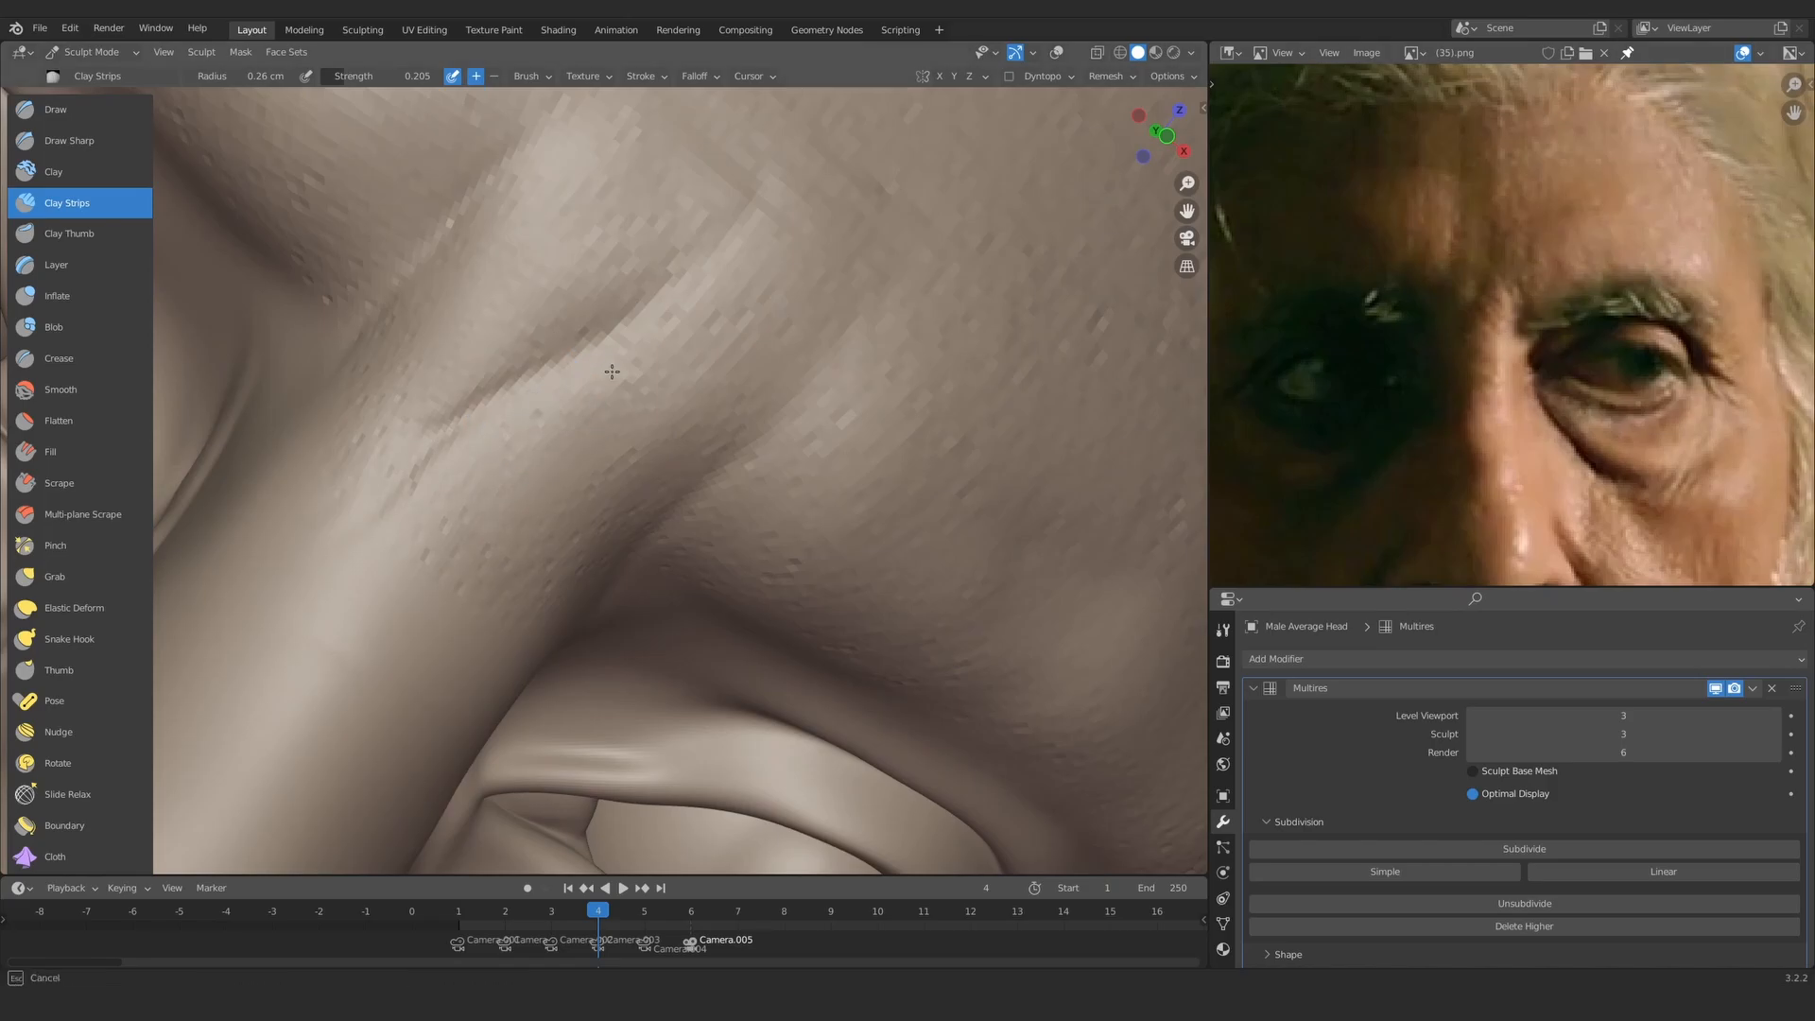
pyautogui.moveTo(612, 372); pyautogui.dragTo(437, 572)
pyautogui.moveTo(429, 592)
pyautogui.mouseDown(button='middle')
pyautogui.moveTo(648, 441)
pyautogui.moveTo(608, 441)
pyautogui.moveTo(605, 405)
pyautogui.moveTo(633, 237)
pyautogui.mouseUp(button='middle')
pyautogui.moveTo(634, 238); pyautogui.dragTo(652, 260)
# Step: Build up the brow beside the frown crease on the character's right with Clay Strips at 0.2 cm radius
pyautogui.scroll(-5, 676, 287)
pyautogui.moveTo(676, 287)
pyautogui.mouseDown(button='middle')
pyautogui.moveTo(599, 457)
pyautogui.moveTo(693, 473)
pyautogui.mouseUp(button='middle')
pyautogui.scroll(4, 692, 474)
pyautogui.moveTo(722, 372); pyautogui.dragTo(723, 416)
pyautogui.moveTo(723, 415)
pyautogui.keyDown('ctrl'); pyautogui.keyDown('alt'); pyautogui.mouseDown()
pyautogui.moveTo(714, 454)
pyautogui.moveTo(704, 368)
pyautogui.mouseUp(); pyautogui.keyUp('alt'); pyautogui.keyUp('ctrl')
pyautogui.moveTo(704, 369); pyautogui.dragTo(699, 347)
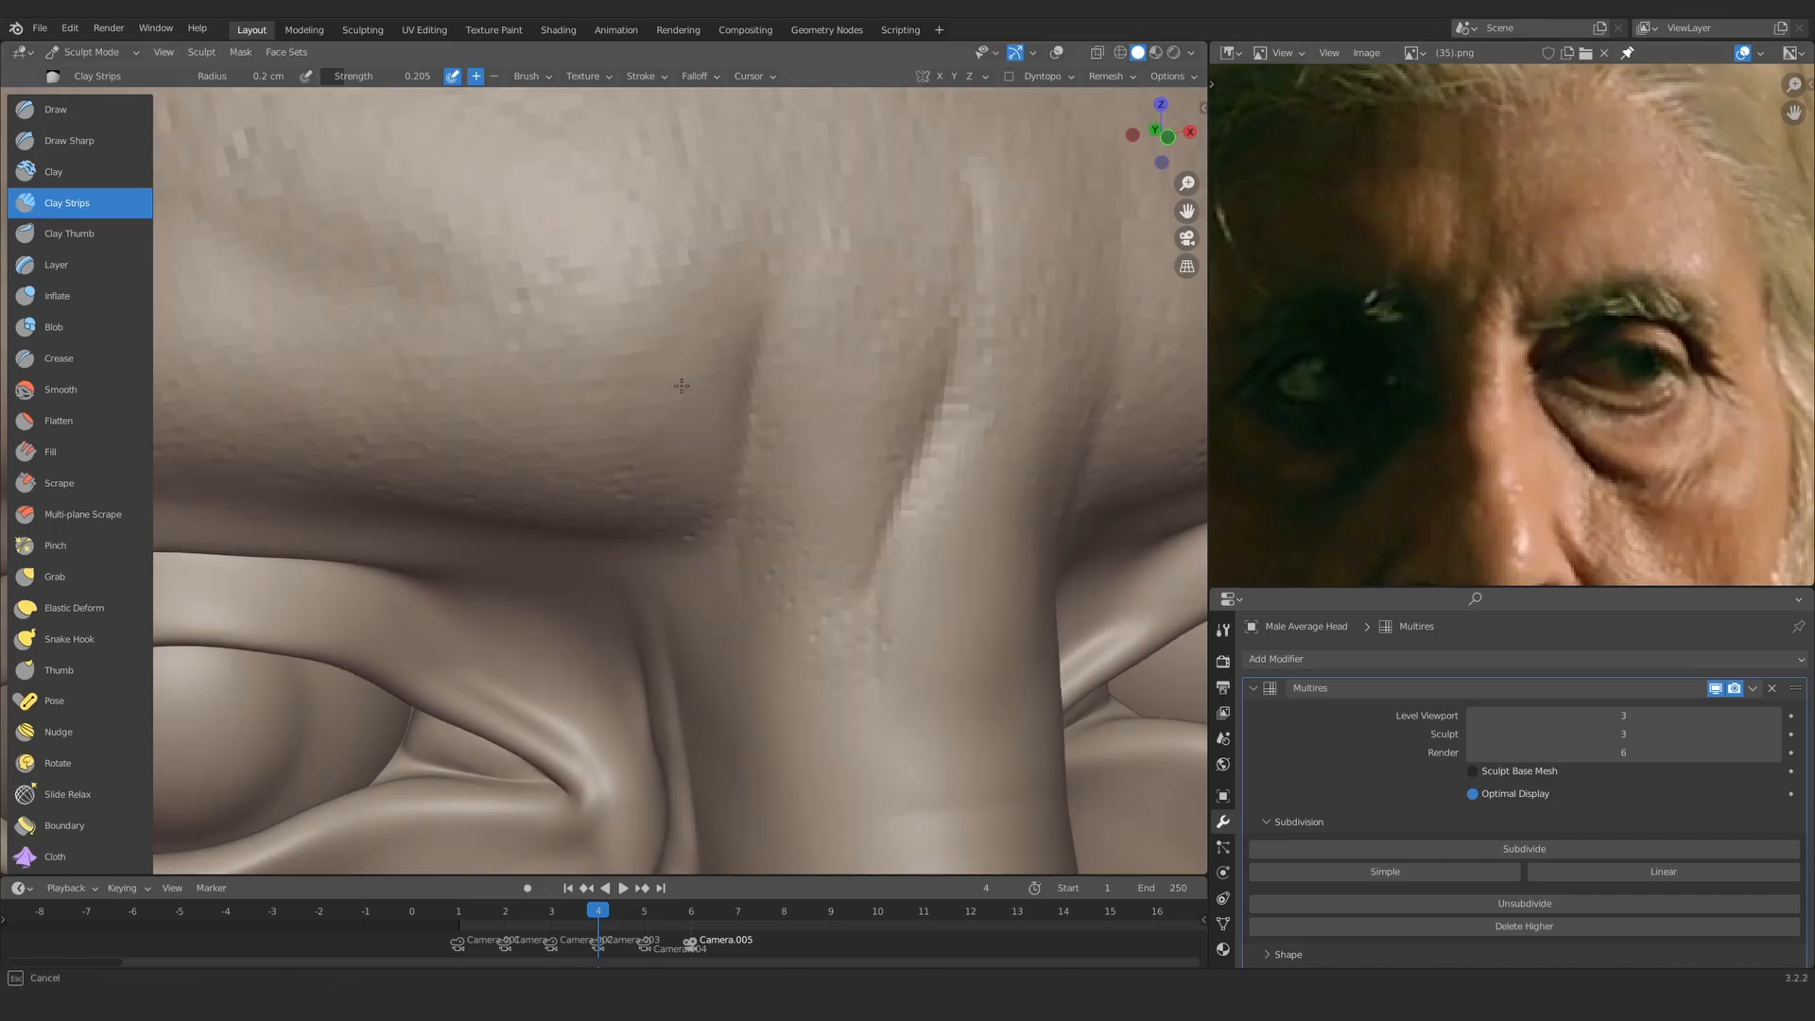
pyautogui.moveTo(795, 391); pyautogui.dragTo(699, 308, button='middle')
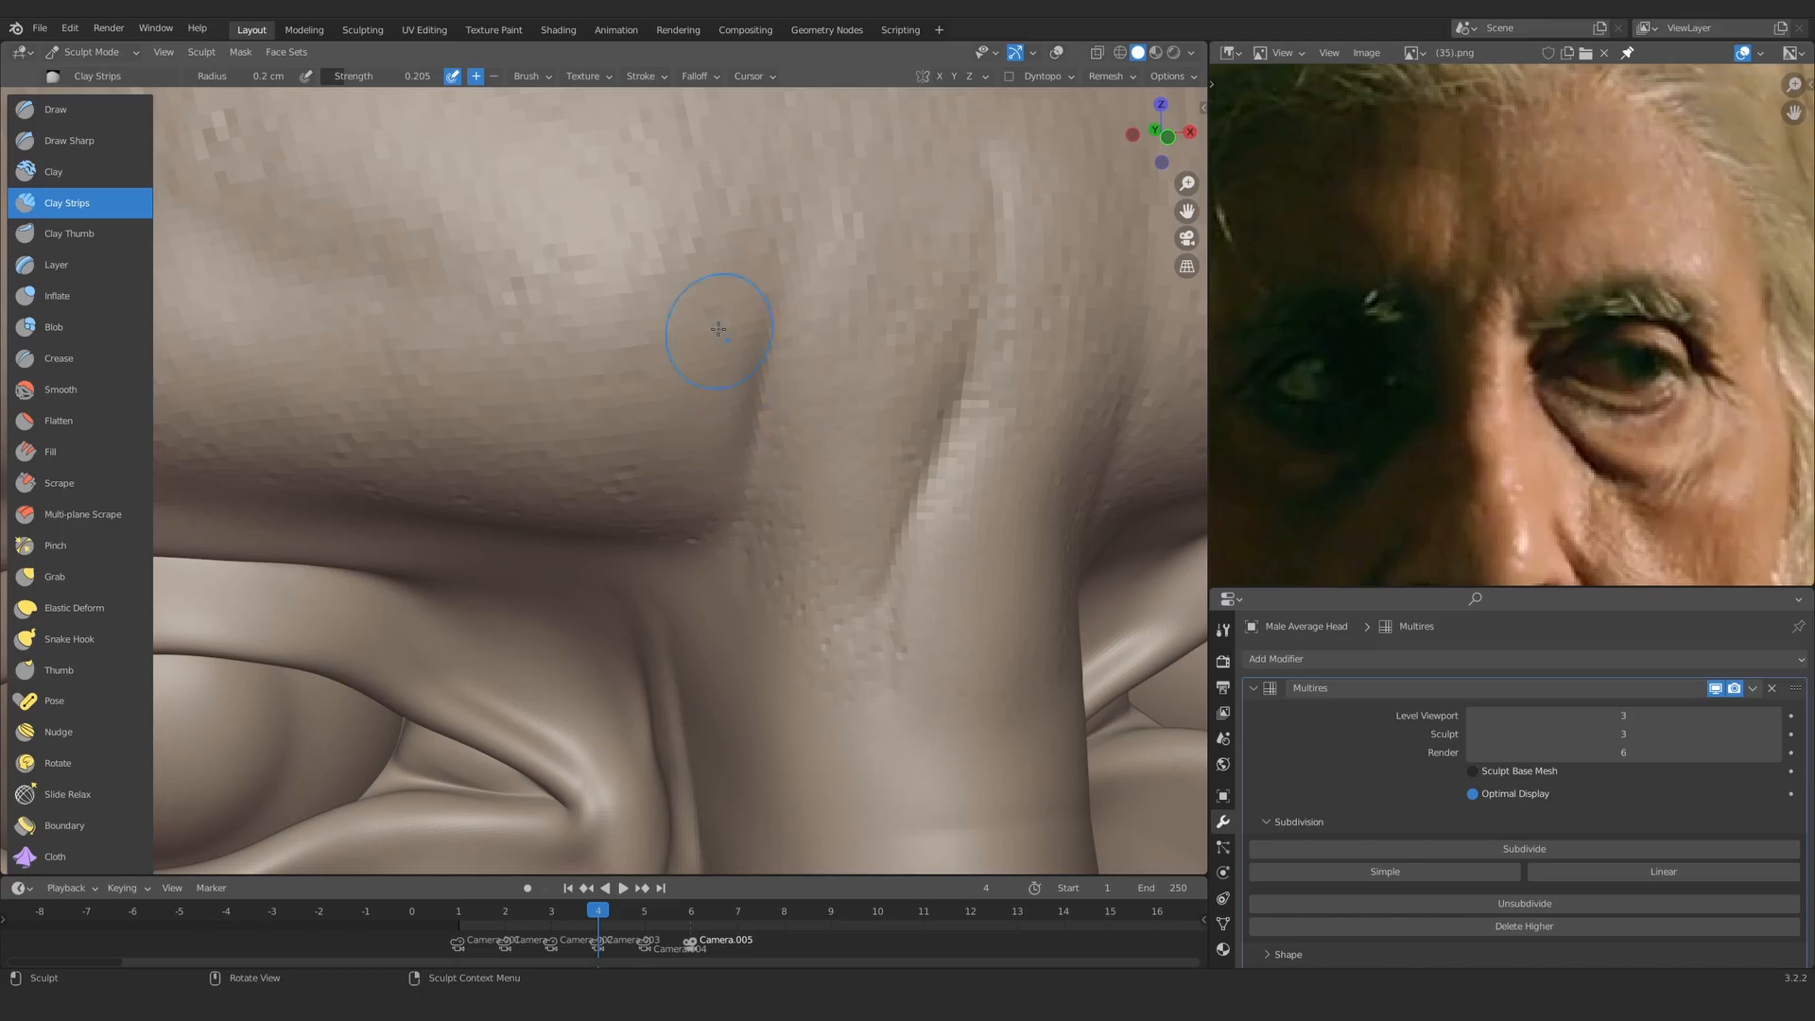
pyautogui.moveTo(718, 341); pyautogui.dragTo(723, 463)
pyautogui.press('f')
pyautogui.click(757, 478)
# Step: Carve a new thin frown line into the character's right inner brow with Draw Sharp at 0.14 cm radius and 0.327 strength
pyautogui.keyDown('ctrl'); pyautogui.moveTo(750, 275); pyautogui.dragTo(661, 666, button='middle'); pyautogui.keyUp('ctrl')
pyautogui.keyDown('ctrl'); pyautogui.moveTo(661, 666); pyautogui.dragTo(619, 454, button='middle'); pyautogui.keyUp('ctrl')
pyautogui.keyDown('ctrl'); pyautogui.moveTo(661, 529); pyautogui.dragTo(662, 496, button='middle'); pyautogui.keyUp('ctrl')
pyautogui.click(76, 146)
pyautogui.moveTo(652, 567)
pyautogui.keyDown('ctrl'); pyautogui.mouseDown(button='middle')
pyautogui.moveTo(646, 406)
pyautogui.moveTo(569, 385)
pyautogui.moveTo(588, 628)
pyautogui.mouseUp(button='middle'); pyautogui.keyUp('ctrl')
pyautogui.press('f')
pyautogui.click(625, 403)
pyautogui.keyDown('ctrl'); pyautogui.moveTo(588, 628); pyautogui.dragTo(560, 491, button='middle'); pyautogui.keyUp('ctrl')
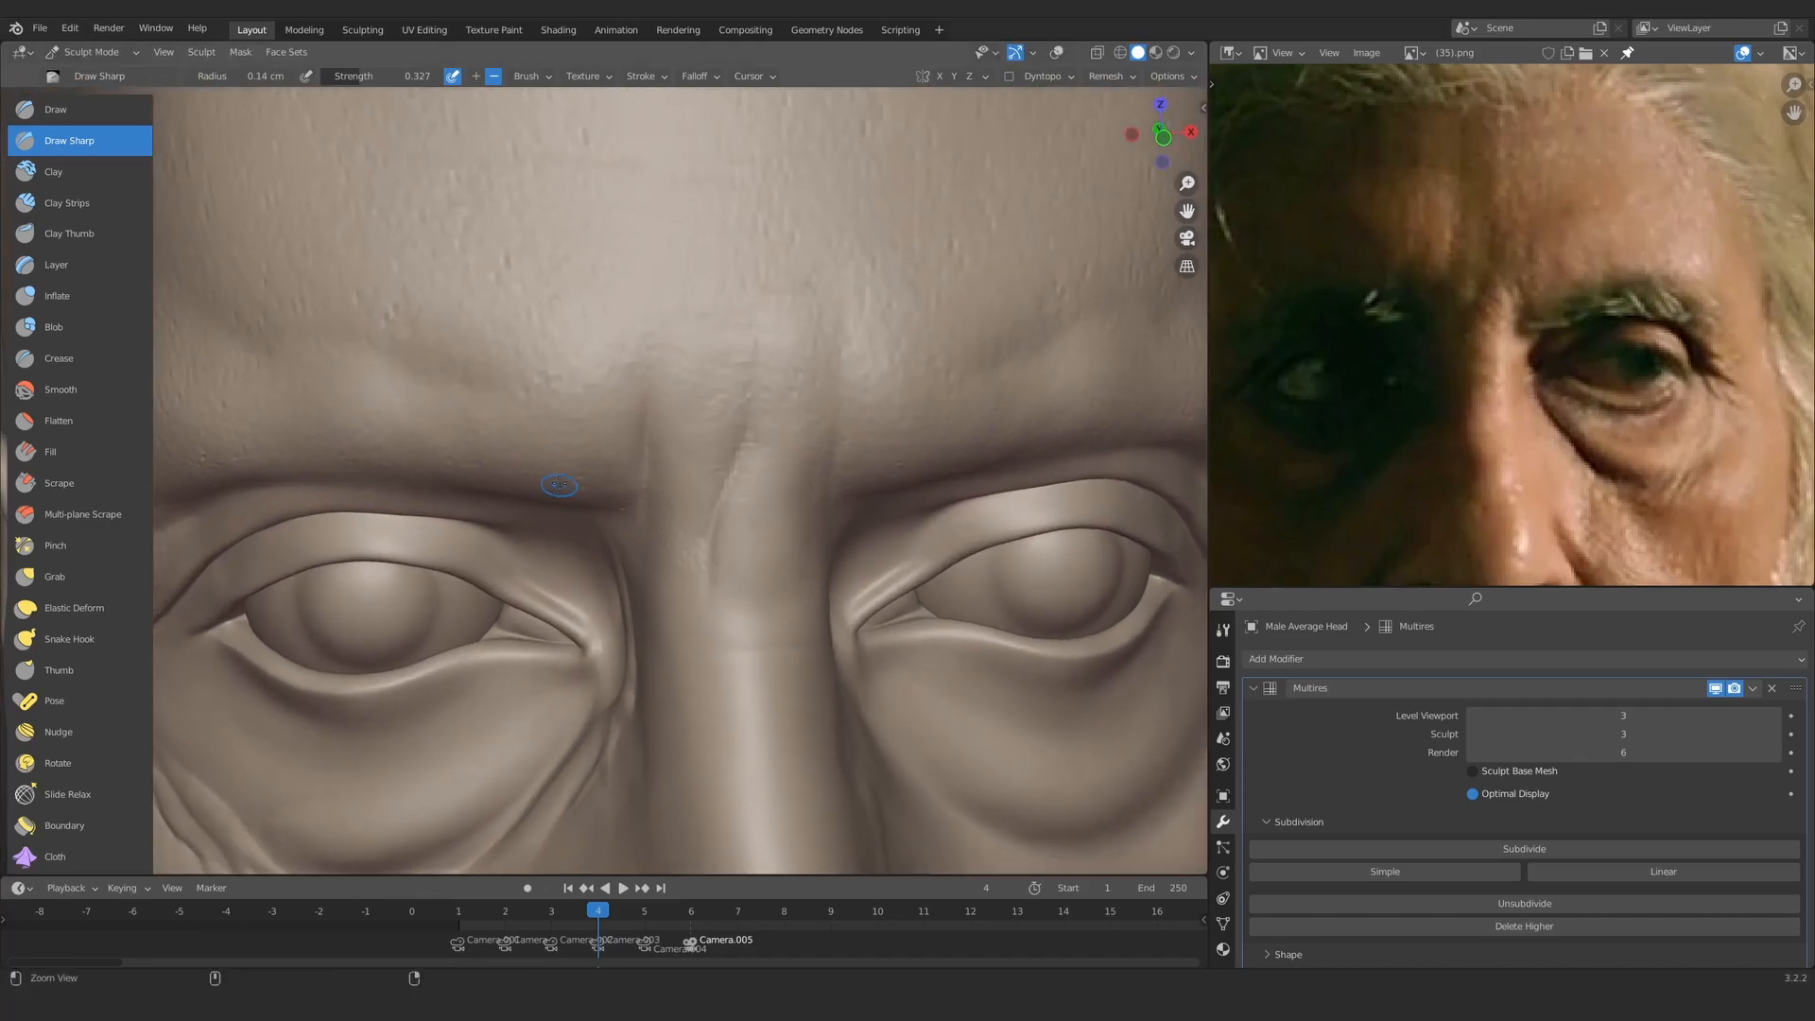
pyautogui.keyDown('ctrl'); pyautogui.moveTo(553, 414); pyautogui.dragTo(565, 336, button='middle'); pyautogui.keyUp('ctrl')
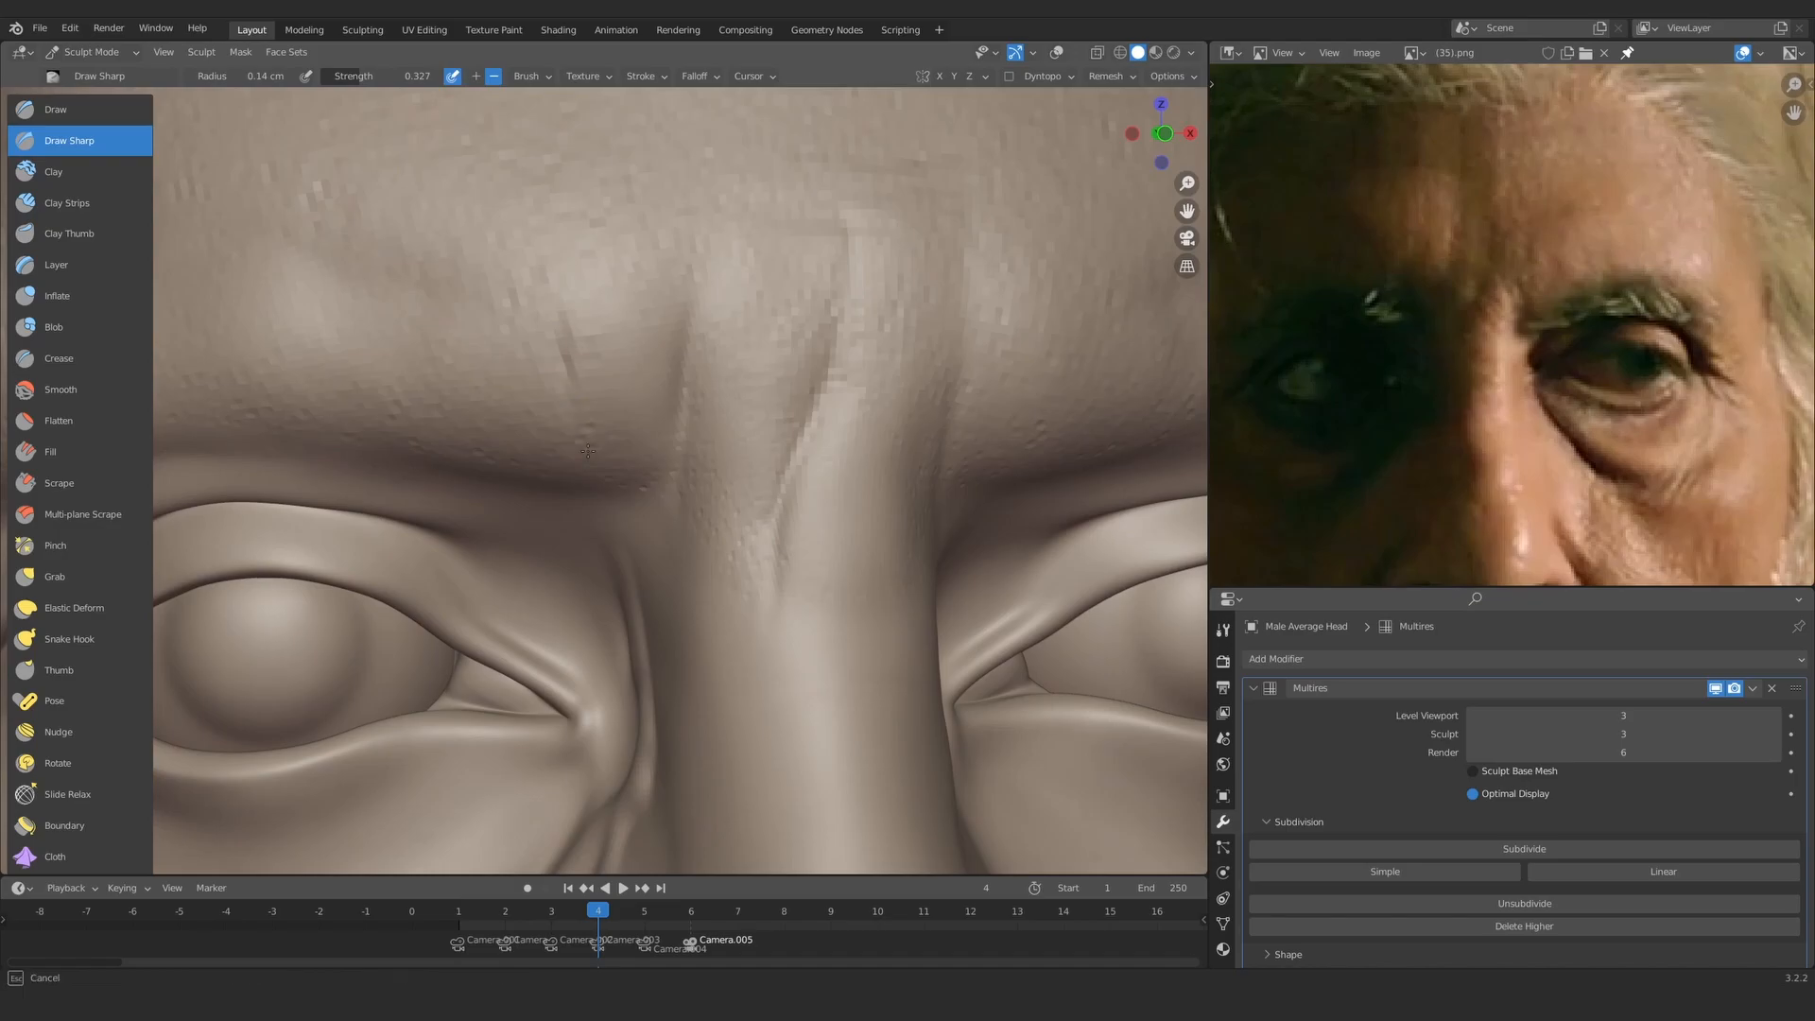
pyautogui.moveTo(609, 474); pyautogui.dragTo(647, 505)
# Step: Adjust the Draw Sharp radius and deepen and lengthen the new frown line down toward the nose bridge
pyautogui.keyDown('ctrl'); pyautogui.moveTo(661, 407); pyautogui.dragTo(718, 510, button='middle'); pyautogui.keyUp('ctrl')
pyautogui.moveTo(794, 415)
pyautogui.mouseDown(button='middle')
pyautogui.moveTo(750, 454)
pyautogui.moveTo(733, 444)
pyautogui.mouseUp(button='middle')
pyautogui.keyDown('ctrl'); pyautogui.moveTo(652, 501); pyautogui.dragTo(640, 393, button='middle'); pyautogui.keyUp('ctrl')
pyautogui.press('f')
pyautogui.click(624, 426)
pyautogui.moveTo(597, 453)
pyautogui.keyDown('ctrl'); pyautogui.mouseDown(button='middle')
pyautogui.moveTo(591, 431)
pyautogui.moveTo(661, 567)
pyautogui.mouseUp(button='middle'); pyautogui.keyUp('ctrl')
pyautogui.moveTo(690, 331)
pyautogui.mouseDown(button='middle')
pyautogui.moveTo(728, 410)
pyautogui.moveTo(699, 331)
pyautogui.mouseUp(button='middle')
pyautogui.moveTo(652, 530)
pyautogui.keyDown('ctrl'); pyautogui.mouseDown(button='middle')
pyautogui.moveTo(643, 435)
pyautogui.moveTo(619, 416)
pyautogui.moveTo(658, 522)
pyautogui.moveTo(685, 501)
pyautogui.mouseUp(button='middle'); pyautogui.keyUp('ctrl')
pyautogui.press('f')
pyautogui.click(579, 446)
pyautogui.moveTo(661, 520)
pyautogui.keyDown('ctrl'); pyautogui.mouseDown(button='middle')
pyautogui.moveTo(627, 445)
pyautogui.moveTo(640, 461)
pyautogui.moveTo(529, 387)
pyautogui.mouseUp(button='middle'); pyautogui.keyUp('ctrl')
# Step: Build up the skin on both sides of the thin frown line in the character's right inner brow with Clay Strips at 0.25 cm radius
pyautogui.press('c')
pyautogui.moveTo(381, 380)
pyautogui.mouseDown(button='middle')
pyautogui.moveTo(554, 354)
pyautogui.moveTo(579, 405)
pyautogui.moveTo(585, 315)
pyautogui.mouseUp(button='middle')
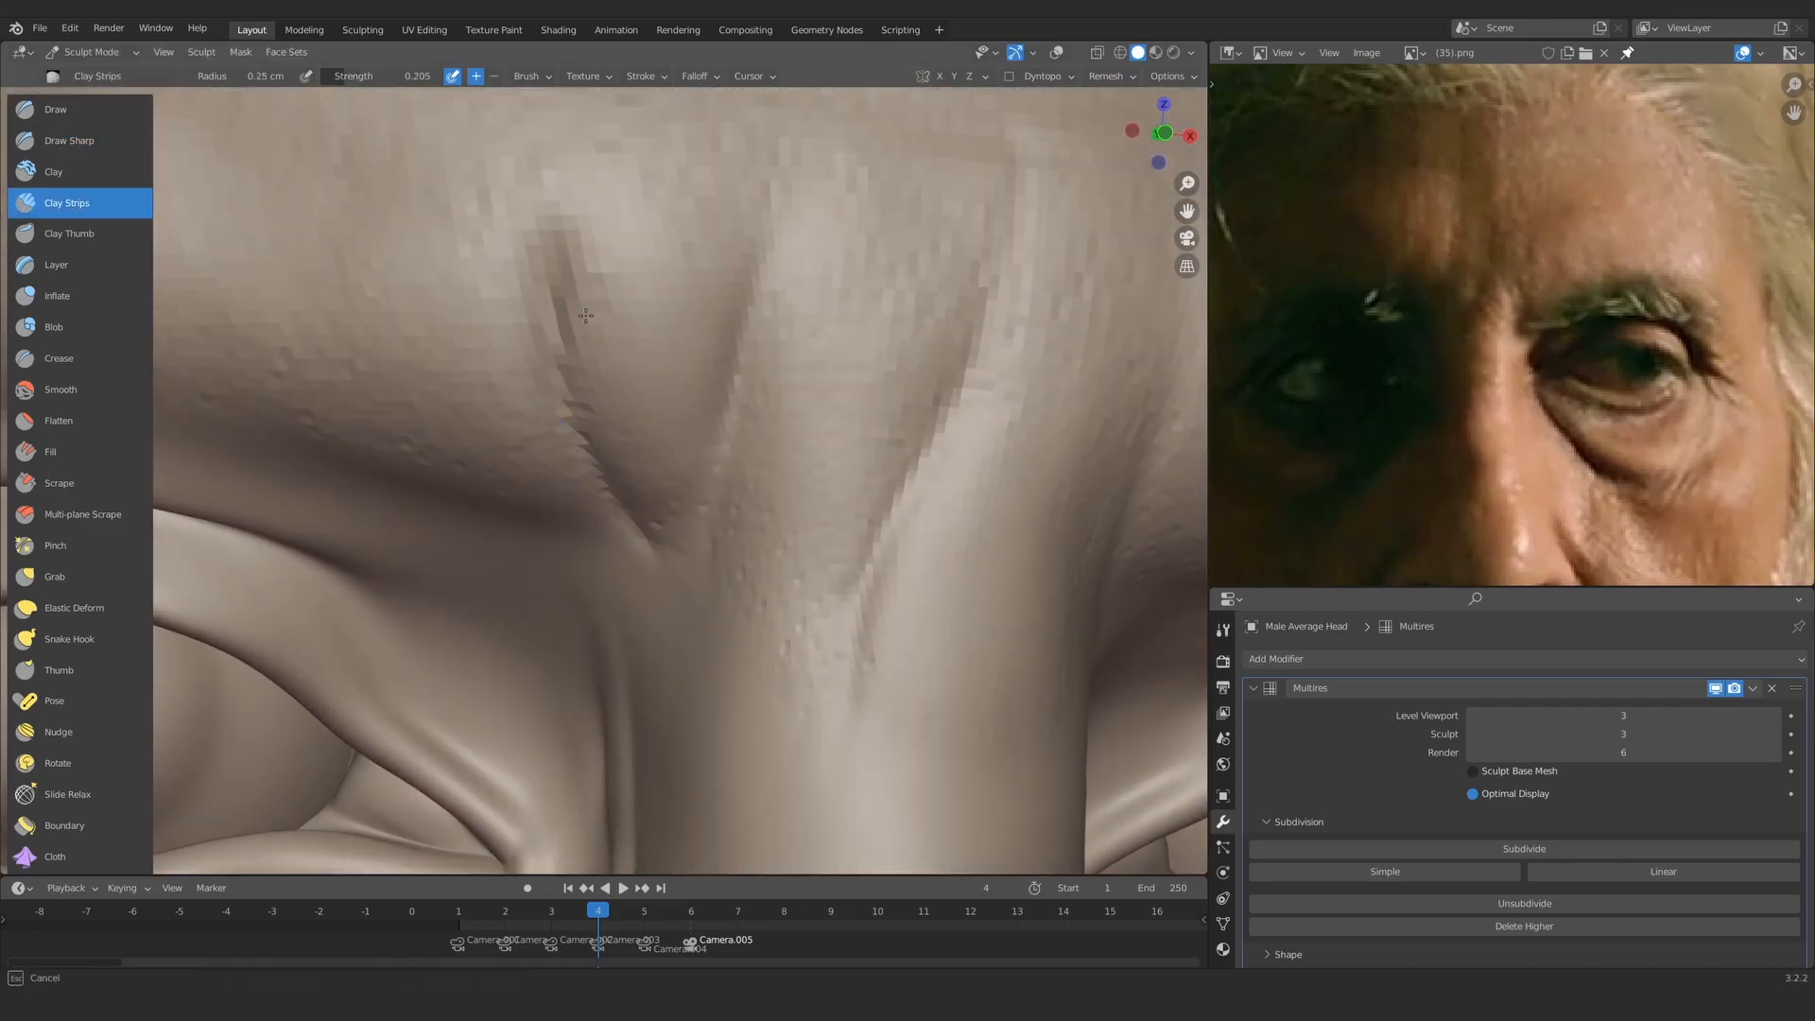
pyautogui.keyDown('ctrl'); pyautogui.moveTo(546, 373); pyautogui.dragTo(474, 304, button='middle'); pyautogui.keyUp('ctrl')
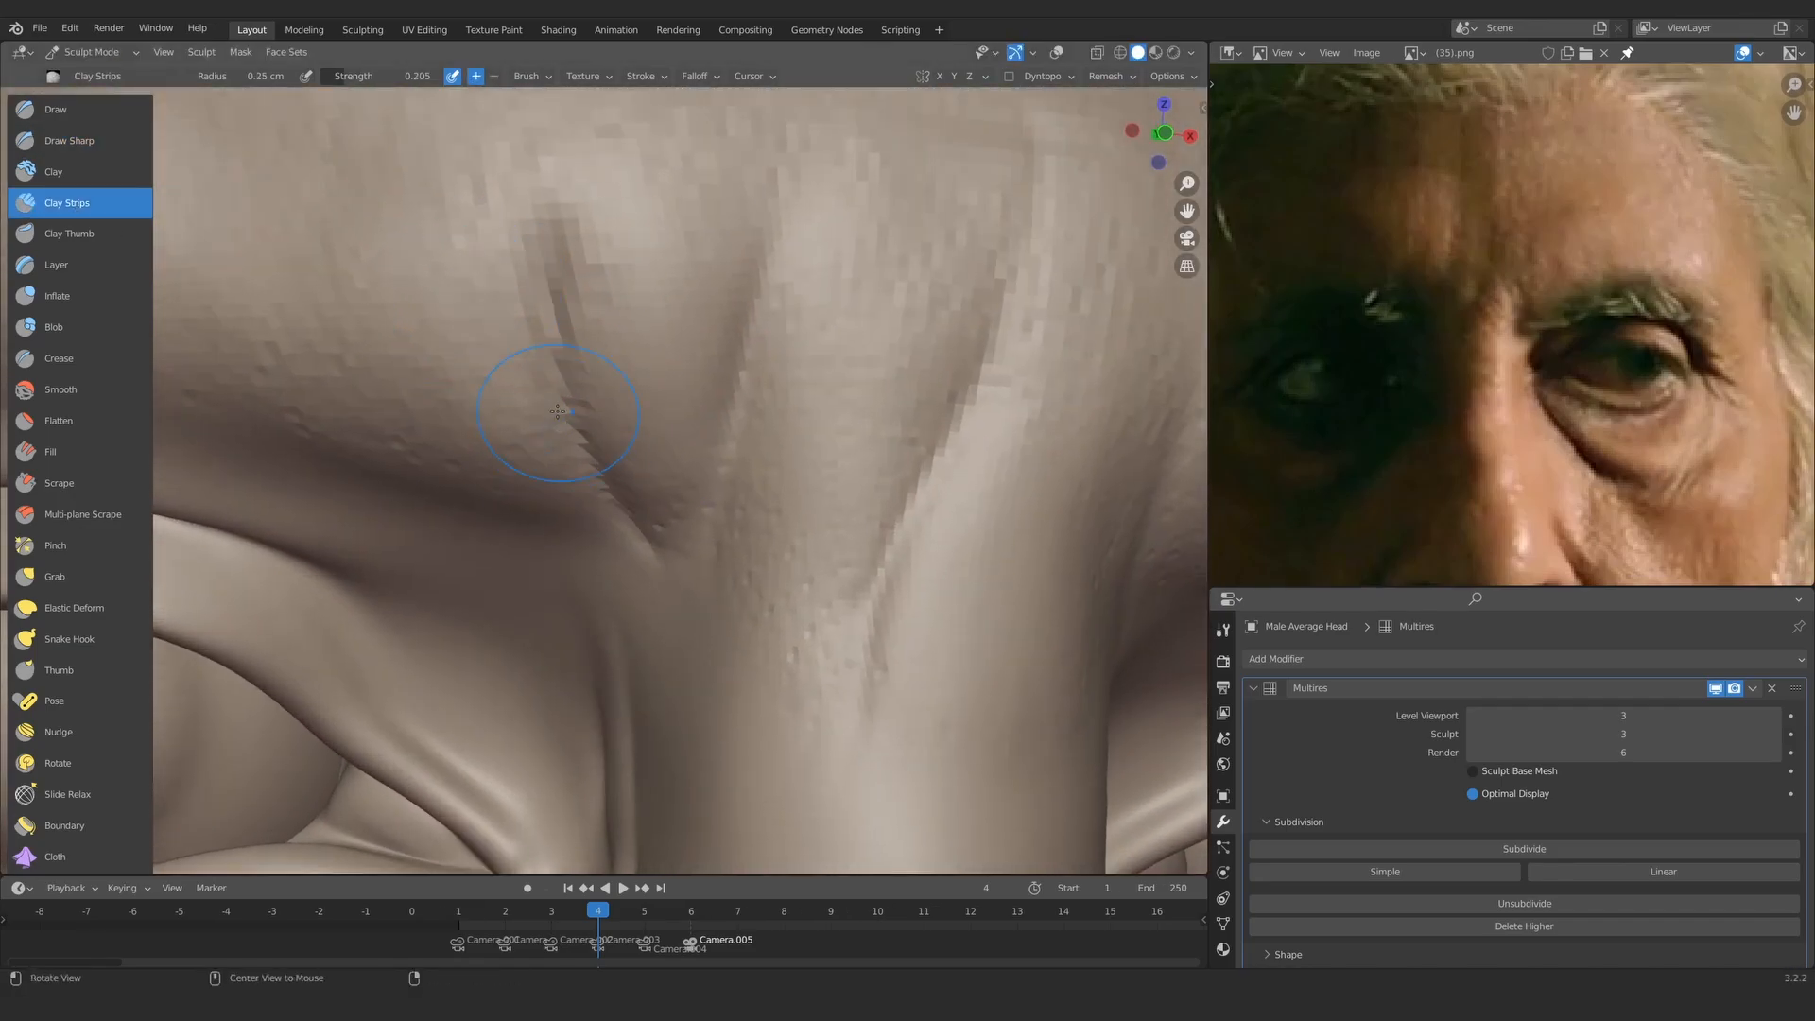
pyautogui.keyDown('ctrl'); pyautogui.moveTo(565, 427); pyautogui.dragTo(479, 338, button='middle'); pyautogui.keyUp('ctrl')
pyautogui.moveTo(518, 398); pyautogui.dragTo(457, 145)
pyautogui.moveTo(518, 235)
pyautogui.keyDown('ctrl'); pyautogui.mouseDown(button='middle')
pyautogui.moveTo(611, 470)
pyautogui.moveTo(591, 411)
pyautogui.mouseUp(button='middle'); pyautogui.keyUp('ctrl')
pyautogui.moveTo(588, 238); pyautogui.dragTo(578, 193)
pyautogui.moveTo(578, 194)
pyautogui.keyDown('ctrl'); pyautogui.mouseDown(button='middle')
pyautogui.moveTo(648, 309)
pyautogui.moveTo(644, 422)
pyautogui.moveTo(662, 316)
pyautogui.moveTo(648, 420)
pyautogui.moveTo(534, 222)
pyautogui.mouseUp(button='middle'); pyautogui.keyUp('ctrl')
# Step: Adjust the Clay Strips radius to 0.27 cm and fill out the brow above and between the character's right frown lines
pyautogui.press('f')
pyautogui.click(578, 423)
pyautogui.moveTo(643, 520); pyautogui.dragTo(579, 363)
pyautogui.moveTo(579, 364)
pyautogui.keyDown('ctrl'); pyautogui.mouseDown(button='middle')
pyautogui.moveTo(616, 506)
pyautogui.moveTo(592, 397)
pyautogui.moveTo(546, 427)
pyautogui.mouseUp(button='middle'); pyautogui.keyUp('ctrl')
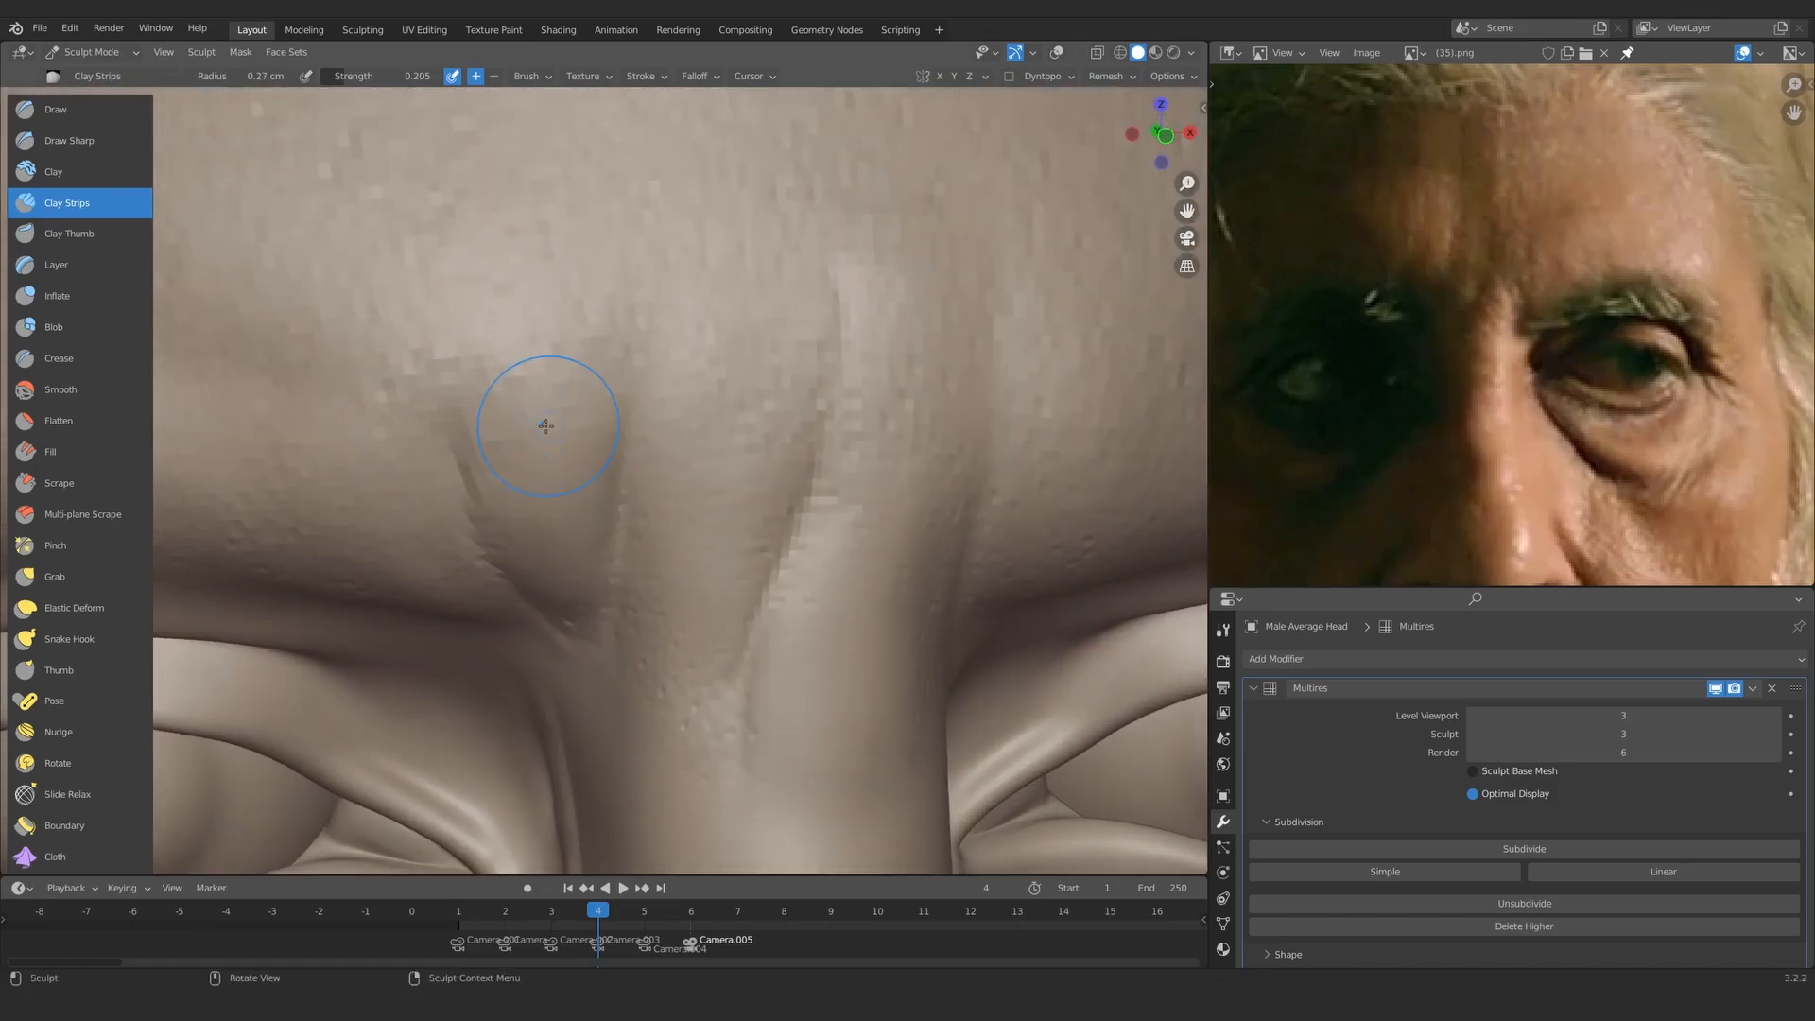
pyautogui.moveTo(512, 485); pyautogui.dragTo(518, 414)
pyautogui.moveTo(518, 414)
pyautogui.keyDown('ctrl'); pyautogui.mouseDown(button='middle')
pyautogui.moveTo(624, 457)
pyautogui.moveTo(603, 343)
pyautogui.mouseUp(button='middle'); pyautogui.keyUp('ctrl')
pyautogui.moveTo(609, 496)
pyautogui.mouseDown(button='middle')
pyautogui.moveTo(636, 514)
pyautogui.moveTo(628, 492)
pyautogui.mouseUp(button='middle')
pyautogui.moveTo(628, 493); pyautogui.dragTo(626, 516)
pyautogui.moveTo(627, 516)
pyautogui.keyDown('ctrl'); pyautogui.mouseDown(button='middle')
pyautogui.moveTo(697, 507)
pyautogui.moveTo(672, 544)
pyautogui.mouseUp(button='middle'); pyautogui.keyUp('ctrl')
pyautogui.moveTo(672, 543)
pyautogui.mouseDown(button='middle')
pyautogui.moveTo(660, 636)
pyautogui.moveTo(502, 491)
pyautogui.moveTo(580, 430)
pyautogui.moveTo(757, 511)
pyautogui.moveTo(756, 444)
pyautogui.mouseUp(button='middle')
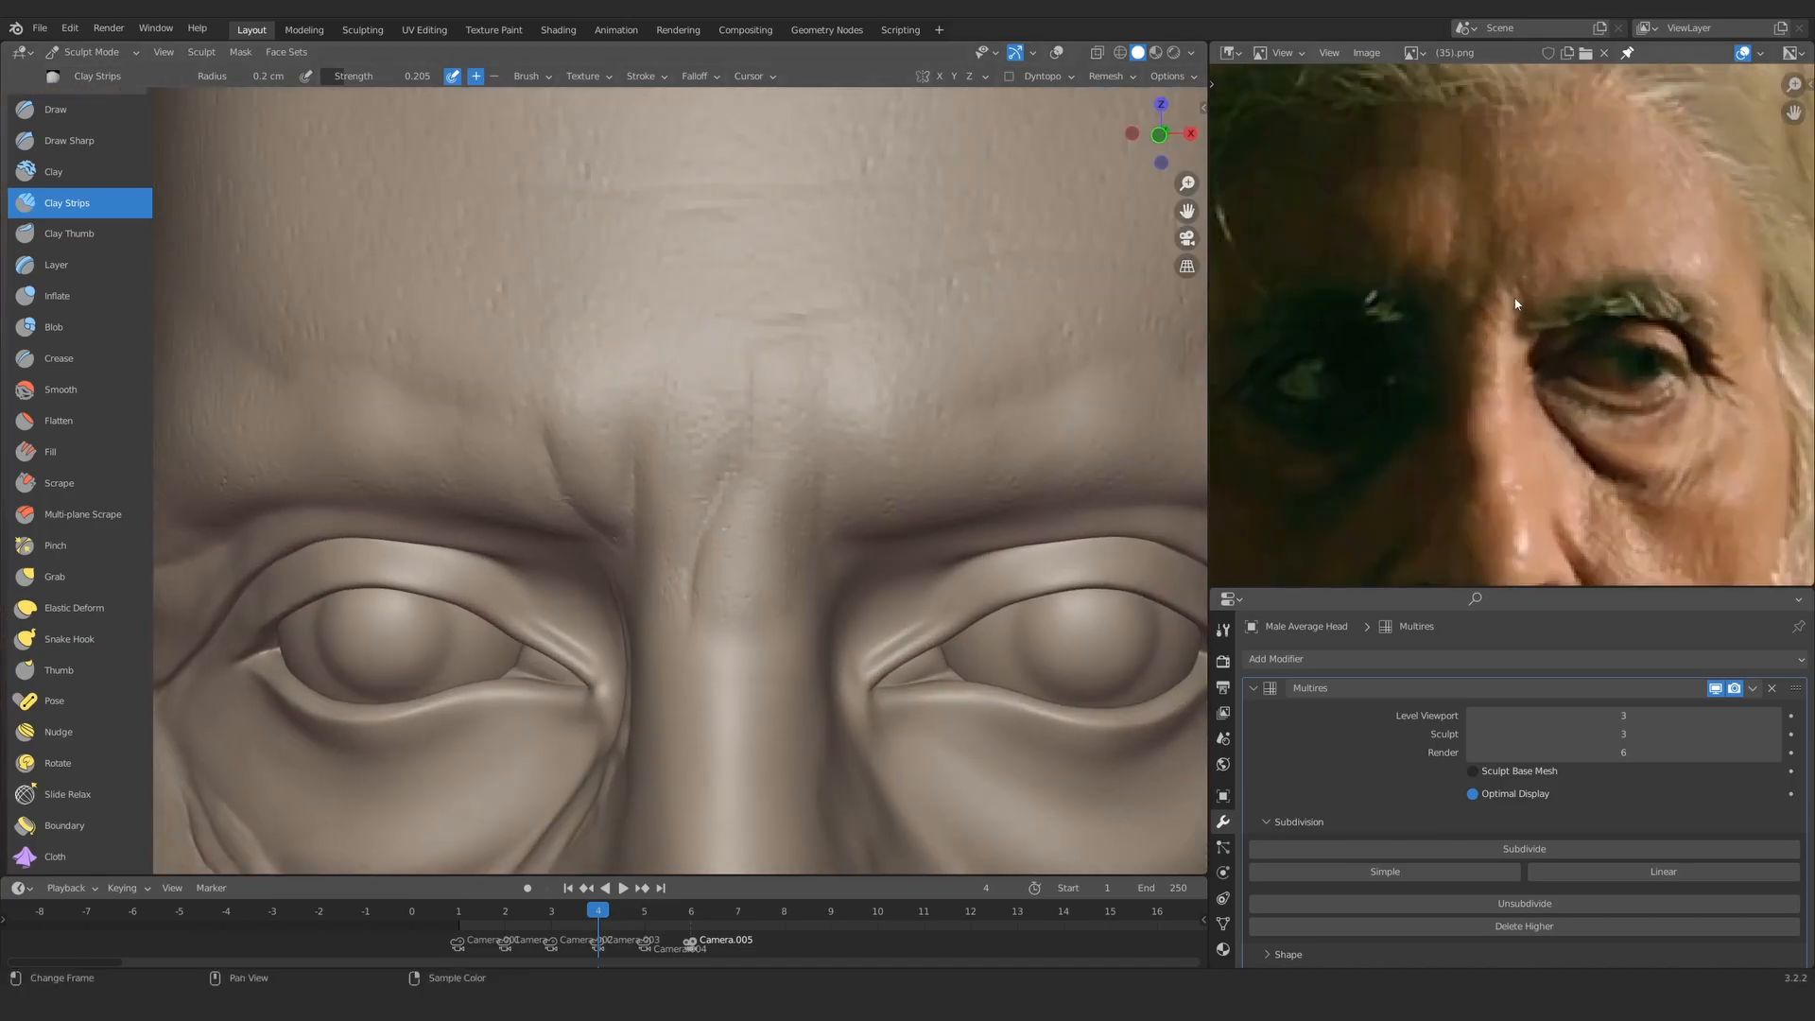
# Step: Carve a thin frown line into the character's left inner brow with Draw Sharp at 0.11 cm radius and 0.327 strength
pyautogui.press('2')
pyautogui.moveTo(551, 361)
pyautogui.keyDown('ctrl'); pyautogui.mouseDown(button='middle')
pyautogui.moveTo(717, 491)
pyautogui.moveTo(728, 474)
pyautogui.mouseUp(button='middle'); pyautogui.keyUp('ctrl')
pyautogui.moveTo(713, 393)
pyautogui.keyDown('ctrl'); pyautogui.mouseDown(button='middle')
pyautogui.moveTo(724, 468)
pyautogui.moveTo(781, 537)
pyautogui.mouseUp(button='middle'); pyautogui.keyUp('ctrl')
pyautogui.moveTo(711, 398); pyautogui.dragTo(659, 352)
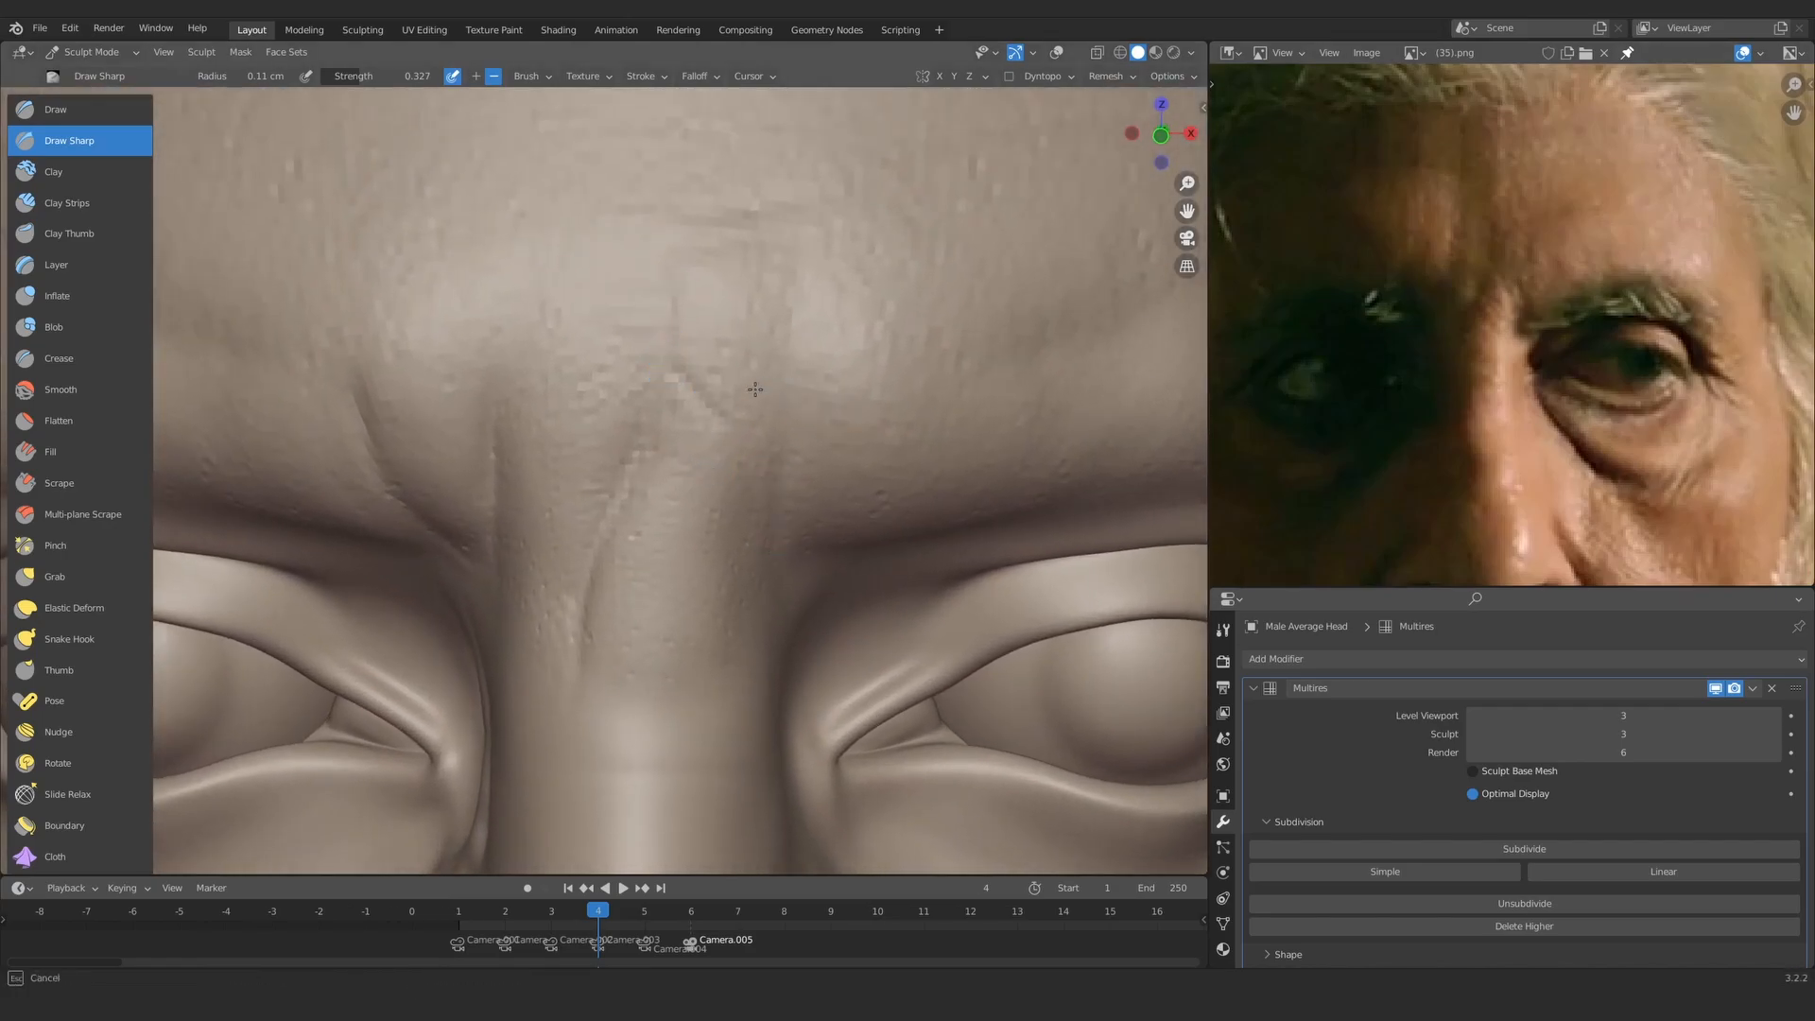
pyautogui.keyDown('ctrl'); pyautogui.moveTo(685, 375); pyautogui.dragTo(605, 397, button='middle'); pyautogui.keyUp('ctrl')
pyautogui.moveTo(605, 397)
pyautogui.mouseDown(button='middle')
pyautogui.moveTo(423, 326)
pyautogui.moveTo(555, 656)
pyautogui.moveTo(725, 393)
pyautogui.moveTo(695, 454)
pyautogui.mouseUp(button='middle')
pyautogui.moveTo(629, 446); pyautogui.dragTo(679, 378)
# Step: Raise the skin along the new left frown line with Clay Strips, setting the radius to 0.16 cm
pyautogui.click(611, 514)
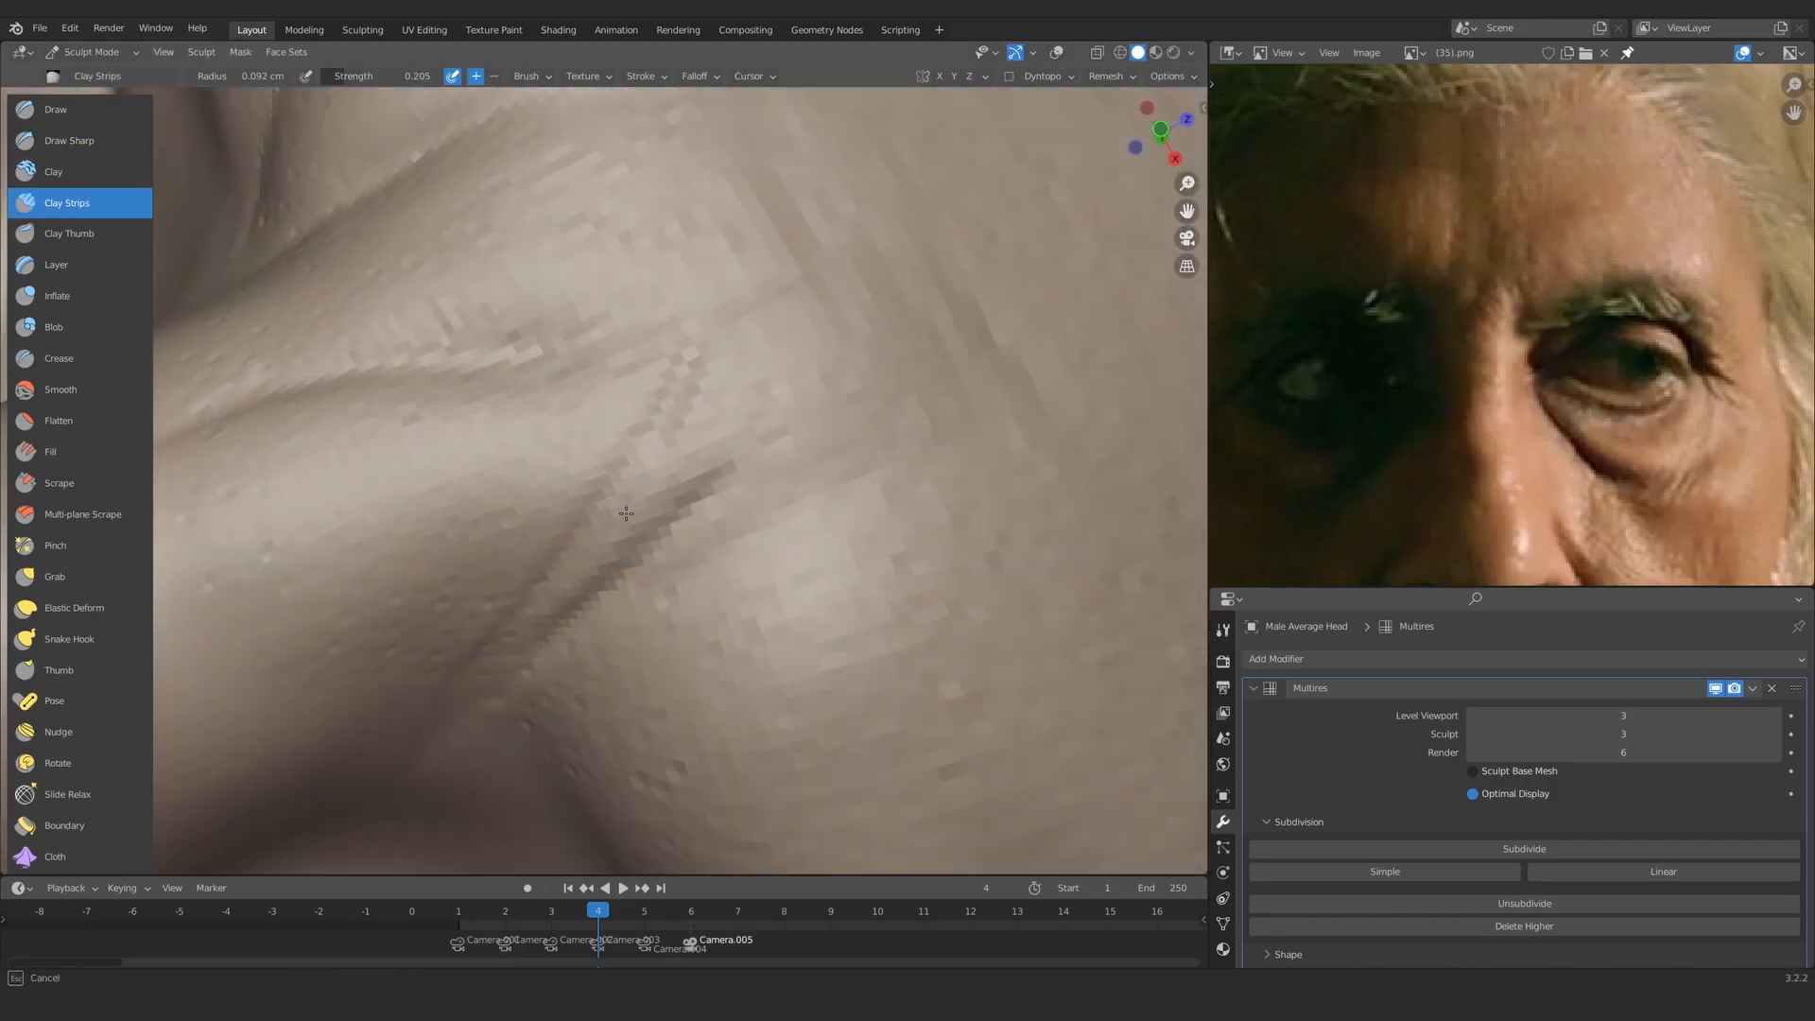
pyautogui.moveTo(605, 501); pyautogui.dragTo(676, 506, button='middle')
pyautogui.press('f')
pyautogui.click(703, 501)
pyautogui.moveTo(724, 391); pyautogui.dragTo(724, 390)
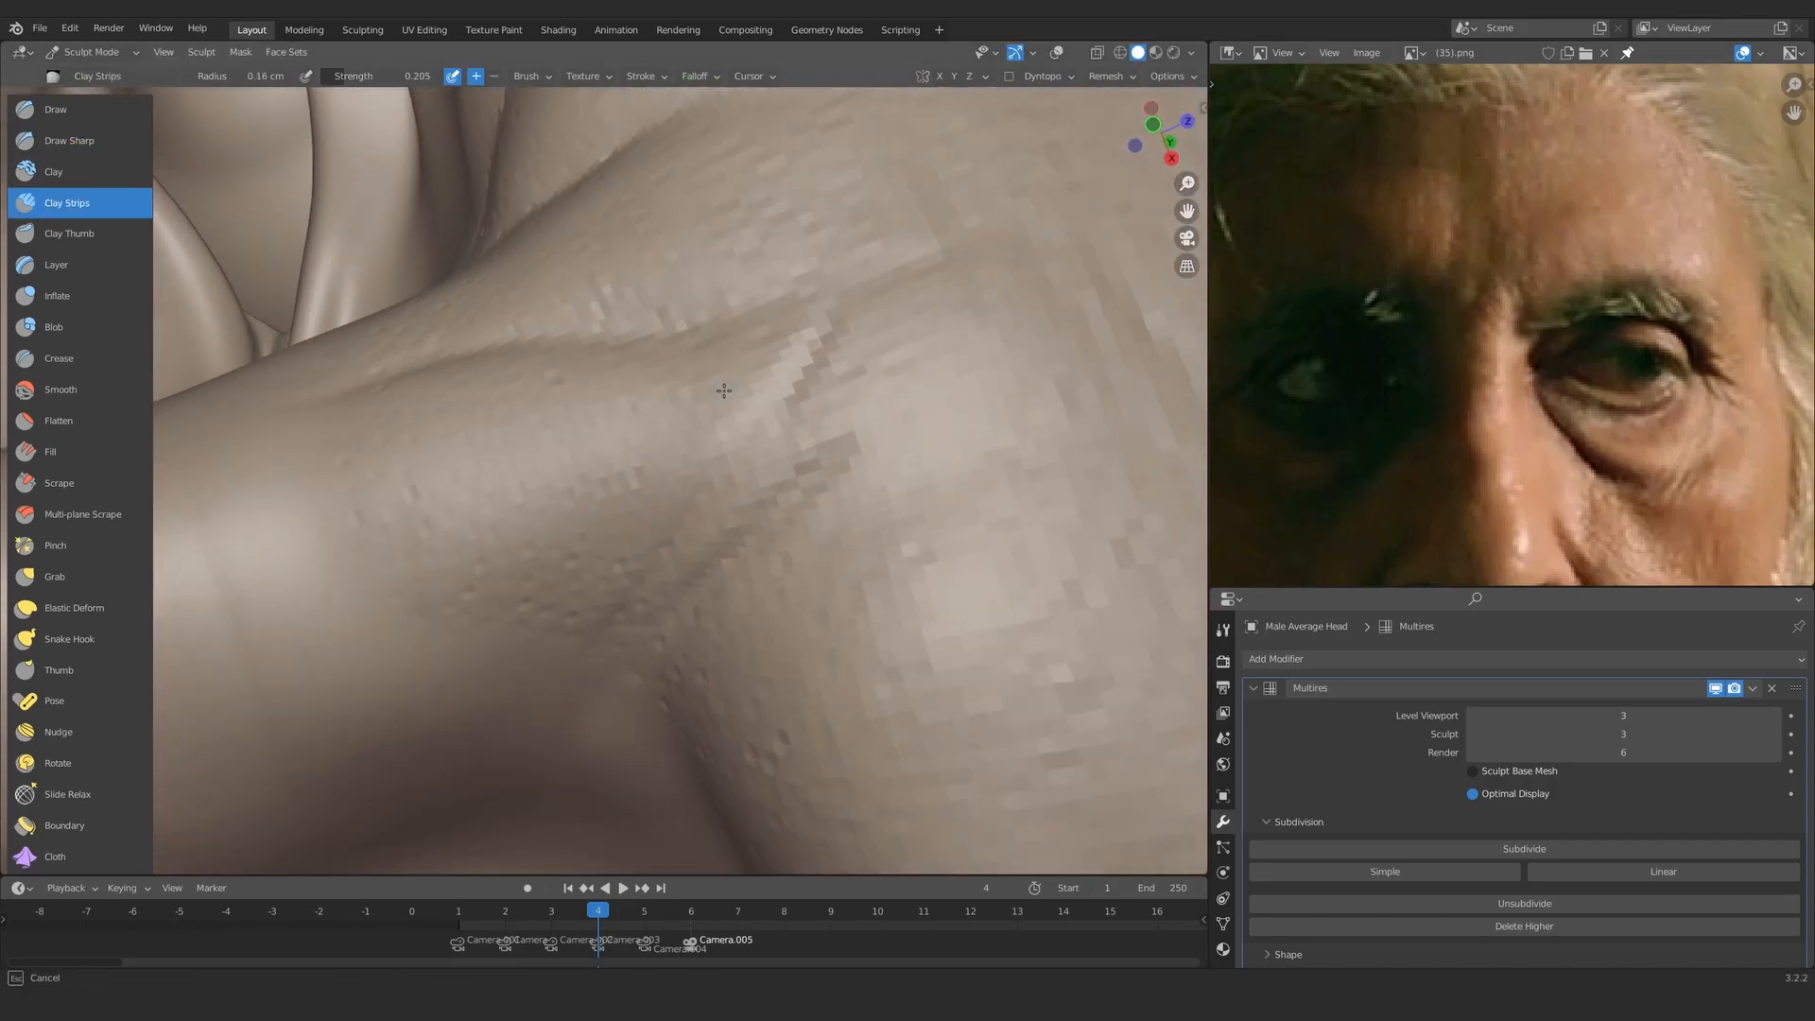
pyautogui.scroll(2, 1532, 316)
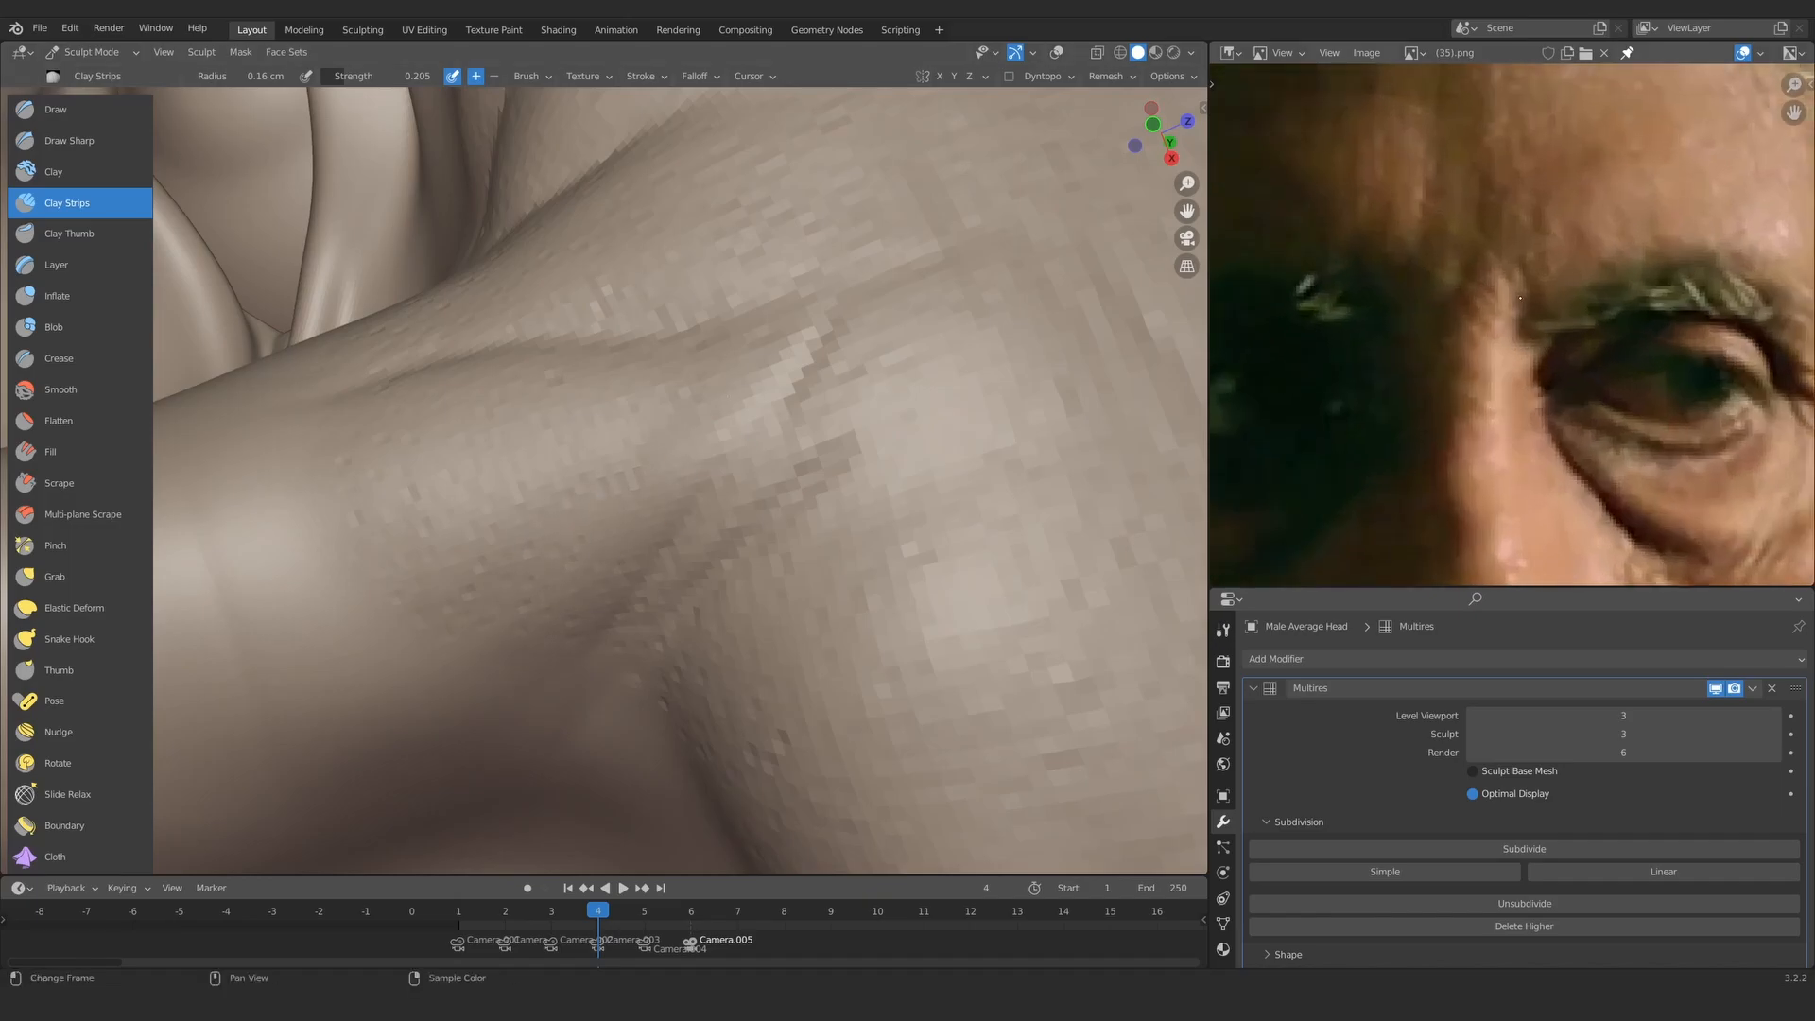
pyautogui.moveTo(718, 463); pyautogui.dragTo(649, 481, button='middle')
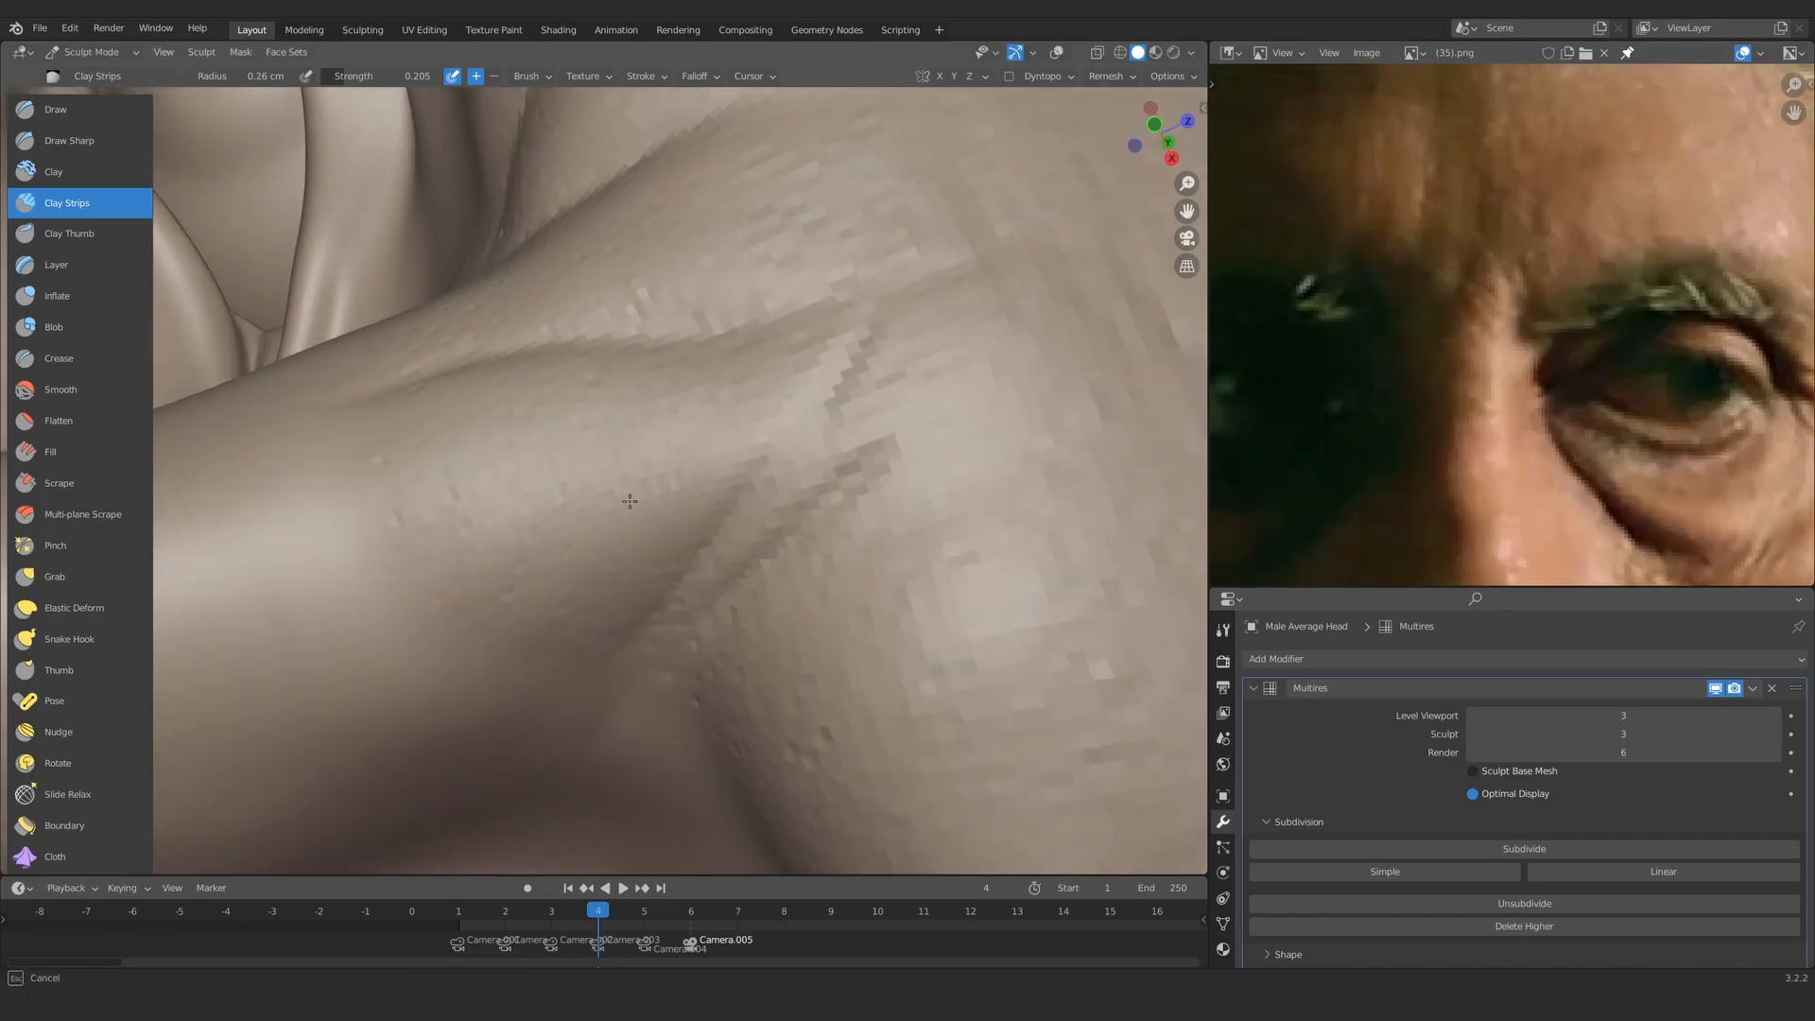
pyautogui.moveTo(630, 501); pyautogui.dragTo(675, 486, button='middle')
pyautogui.moveTo(575, 340)
pyautogui.mouseDown(button='middle')
pyautogui.moveTo(633, 402)
pyautogui.moveTo(591, 430)
pyautogui.mouseUp(button='middle')
# Step: Build up the character's left brow beside the frown line with Clay Strips at about 0.17 cm radius
pyautogui.press('f')
pyautogui.click(507, 584)
pyautogui.moveTo(557, 553); pyautogui.dragTo(614, 501, button='middle')
pyautogui.moveTo(643, 341)
pyautogui.keyDown('ctrl'); pyautogui.mouseDown(button='middle')
pyautogui.moveTo(653, 453)
pyautogui.moveTo(662, 326)
pyautogui.moveTo(589, 435)
pyautogui.mouseUp(button='middle'); pyautogui.keyUp('ctrl')
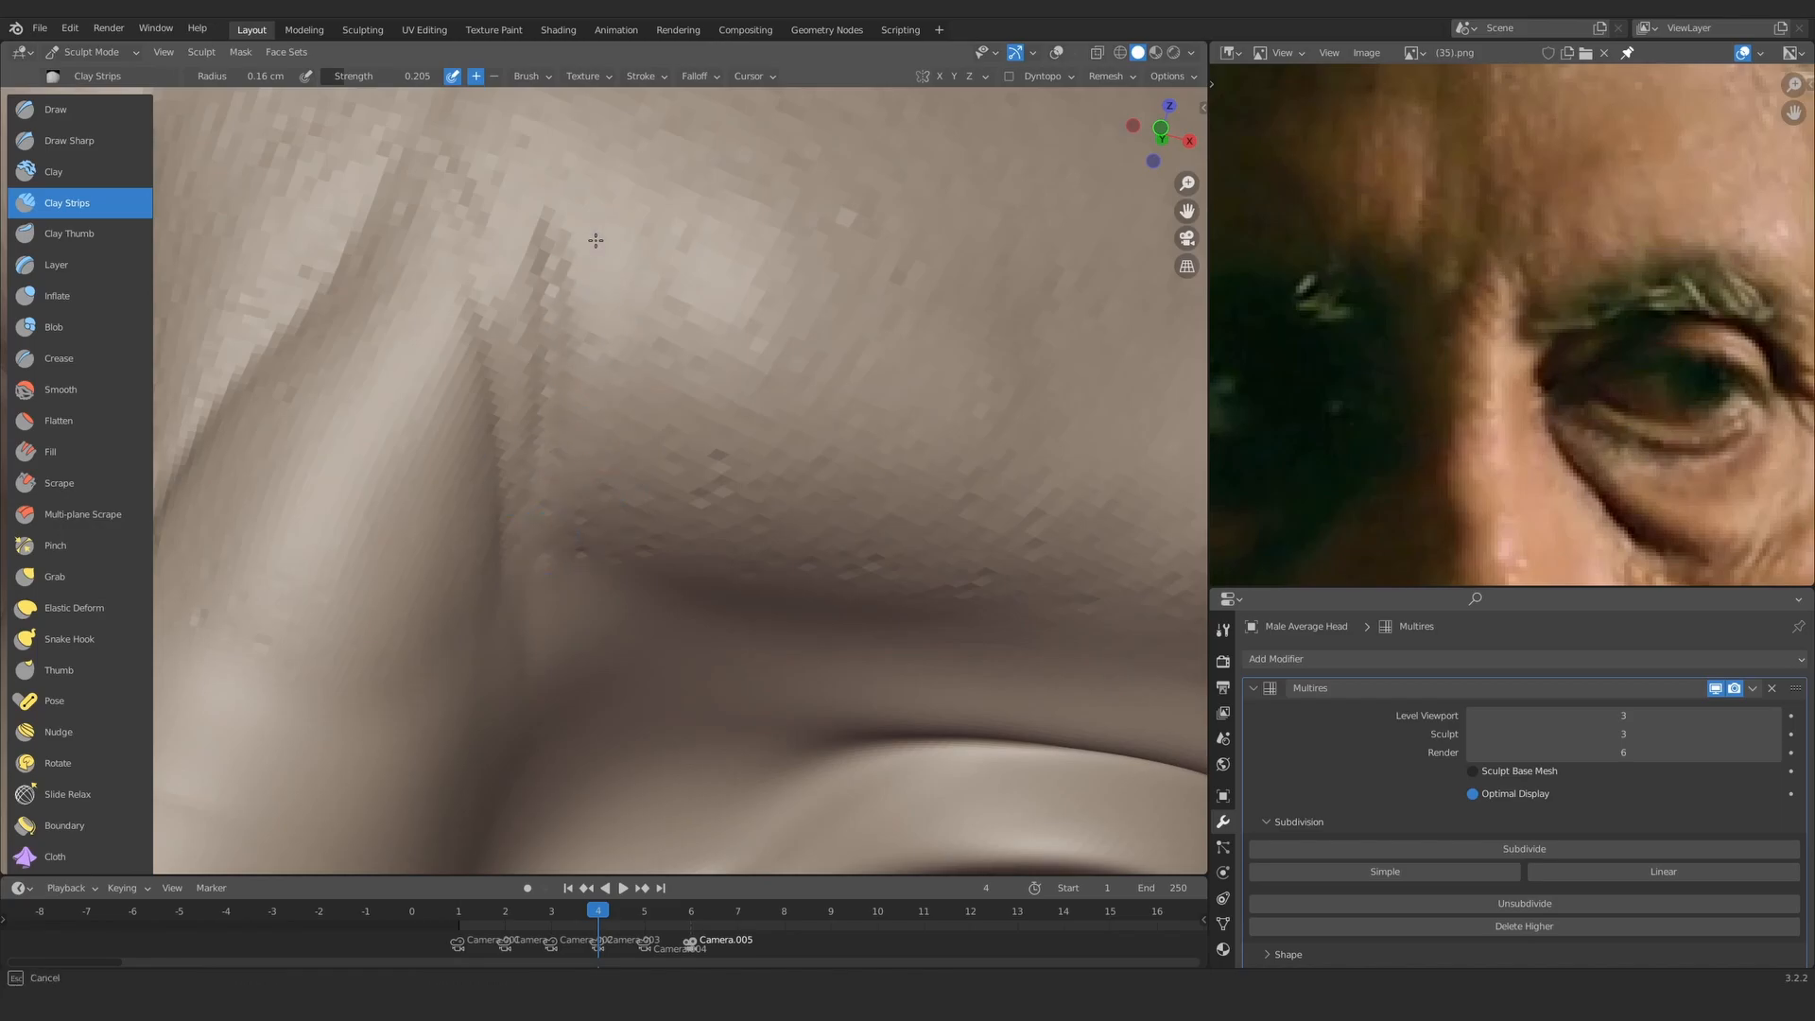
pyautogui.moveTo(608, 232); pyautogui.dragTo(612, 248)
pyautogui.moveTo(652, 227)
pyautogui.keyDown('ctrl'); pyautogui.mouseDown(button='middle')
pyautogui.moveTo(676, 263)
pyautogui.moveTo(397, 490)
pyautogui.moveTo(632, 502)
pyautogui.mouseUp(button='middle'); pyautogui.keyUp('ctrl')
pyautogui.moveTo(556, 495); pyautogui.dragTo(547, 502)
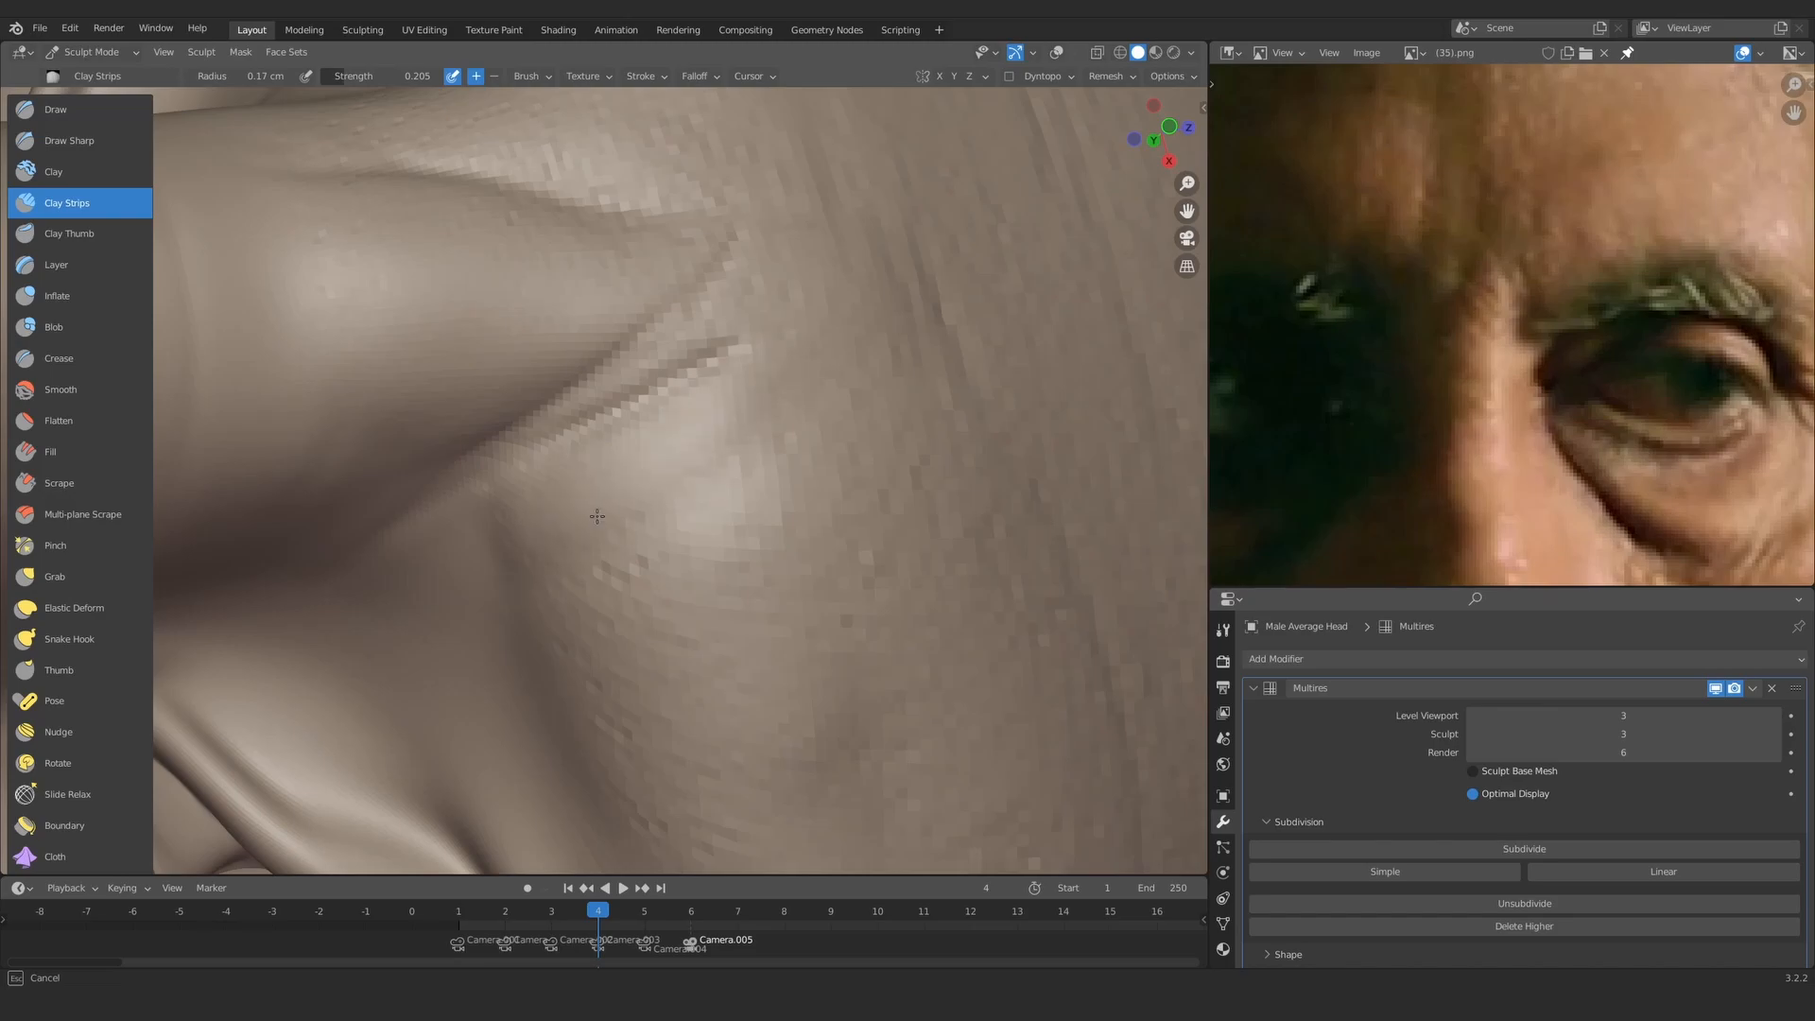
pyautogui.moveTo(597, 516); pyautogui.dragTo(596, 517)
pyautogui.keyDown('ctrl'); pyautogui.moveTo(596, 518); pyautogui.dragTo(604, 586, button='middle'); pyautogui.keyUp('ctrl')
pyautogui.moveTo(604, 586)
pyautogui.mouseDown(button='middle')
pyautogui.moveTo(567, 473)
pyautogui.moveTo(529, 444)
pyautogui.mouseUp(button='middle')
pyautogui.moveTo(529, 445)
pyautogui.keyDown('ctrl'); pyautogui.mouseDown(button='middle')
pyautogui.moveTo(539, 492)
pyautogui.moveTo(643, 435)
pyautogui.moveTo(559, 453)
pyautogui.moveTo(587, 478)
pyautogui.moveTo(608, 385)
pyautogui.moveTo(540, 456)
pyautogui.moveTo(628, 405)
pyautogui.moveTo(587, 507)
pyautogui.moveTo(604, 457)
pyautogui.moveTo(615, 492)
pyautogui.moveTo(599, 324)
pyautogui.moveTo(605, 529)
pyautogui.mouseUp(button='middle'); pyautogui.keyUp('ctrl')
# Step: Choose Draw Sharp at 0.076 cm radius and compare the frown area and forehead with the reference photo
pyautogui.press('d')
pyautogui.moveTo(1436, 303)
pyautogui.keyDown('ctrl'); pyautogui.mouseDown(button='middle')
pyautogui.moveTo(1418, 359)
pyautogui.moveTo(1543, 390)
pyautogui.moveTo(1543, 338)
pyautogui.mouseUp(button='middle'); pyautogui.keyUp('ctrl')
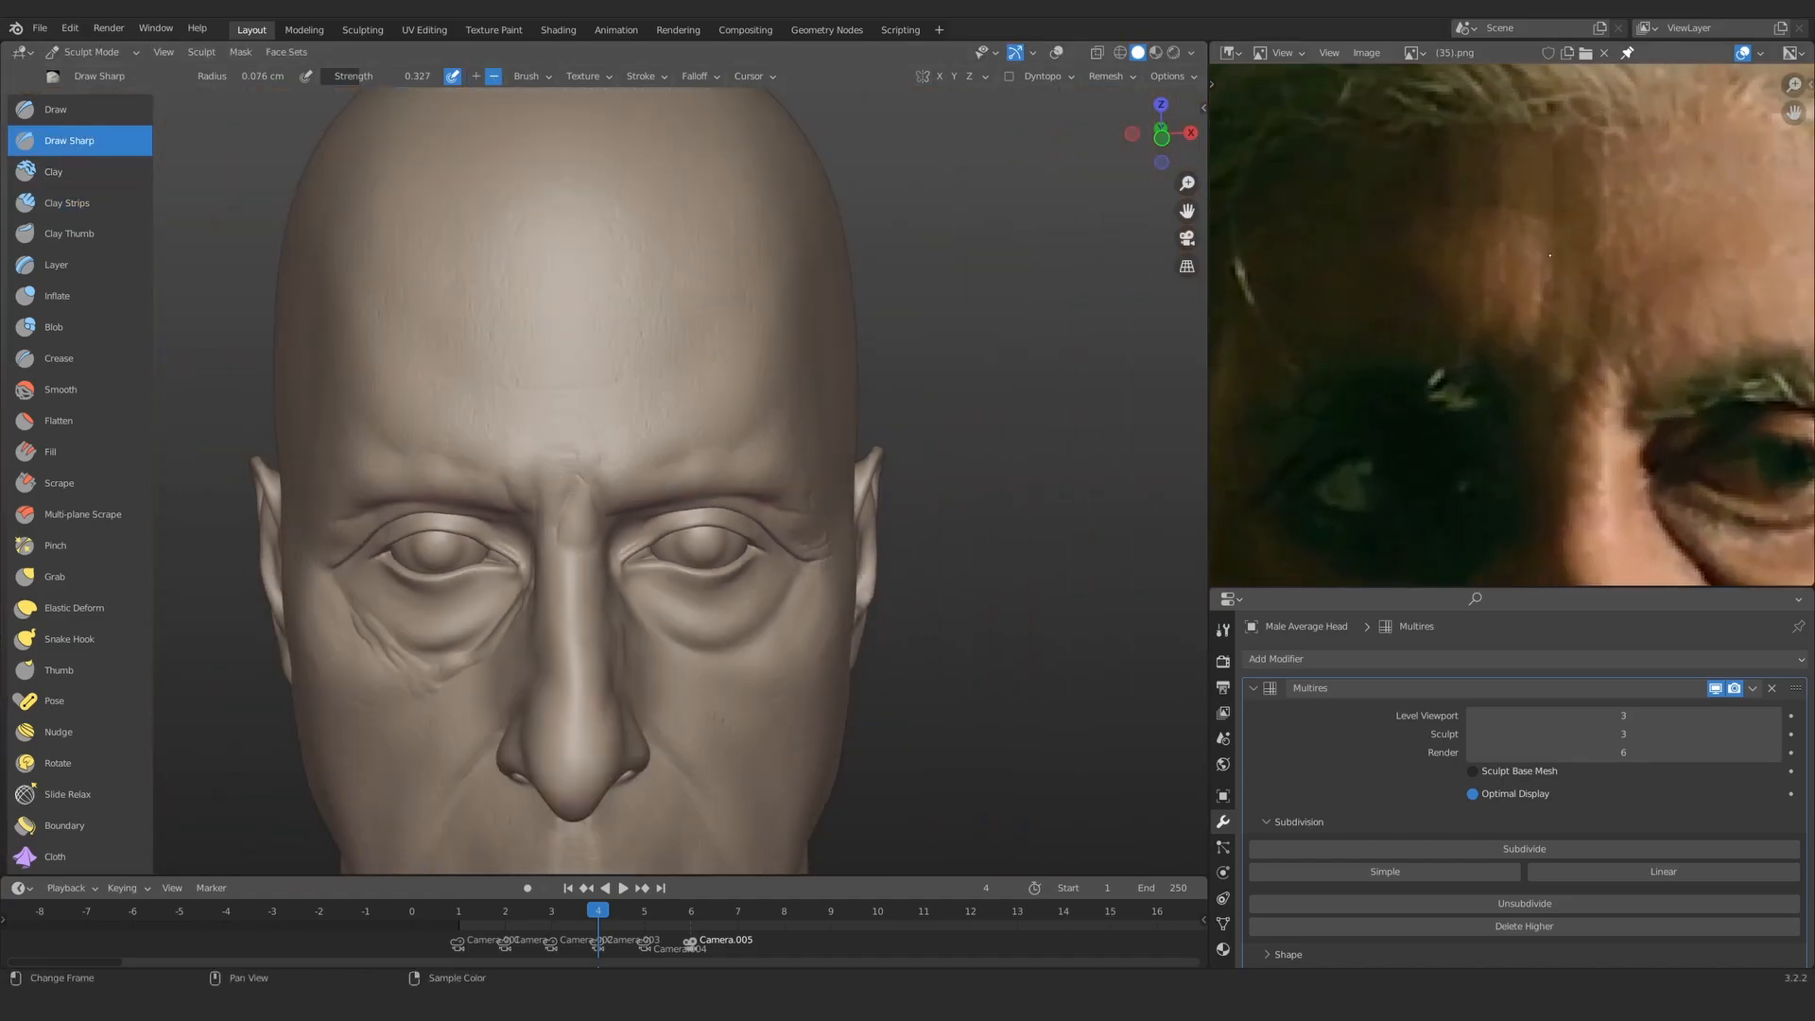
pyautogui.scroll(3, 616, 434)
pyautogui.moveTo(569, 548)
pyautogui.mouseDown(button='middle')
pyautogui.moveTo(781, 385)
pyautogui.moveTo(668, 413)
pyautogui.mouseUp(button='middle')
pyautogui.moveTo(469, 515)
pyautogui.keyDown('ctrl'); pyautogui.mouseDown(button='middle')
pyautogui.moveTo(726, 373)
pyautogui.moveTo(486, 660)
pyautogui.moveTo(605, 530)
pyautogui.mouseUp(button='middle'); pyautogui.keyUp('ctrl')
pyautogui.keyDown('ctrl'); pyautogui.moveTo(605, 529); pyautogui.dragTo(633, 342, button='middle'); pyautogui.keyUp('ctrl')
# Step: Work the lower forehead above the frown lines with Clay Strips at 0.63 cm radius and 0.149 strength
pyautogui.click(79, 202)
pyautogui.moveTo(473, 416)
pyautogui.mouseDown(button='middle')
pyautogui.moveTo(639, 336)
pyautogui.moveTo(668, 479)
pyautogui.moveTo(640, 416)
pyautogui.moveTo(617, 498)
pyautogui.moveTo(679, 450)
pyautogui.moveTo(658, 505)
pyautogui.mouseUp(button='middle')
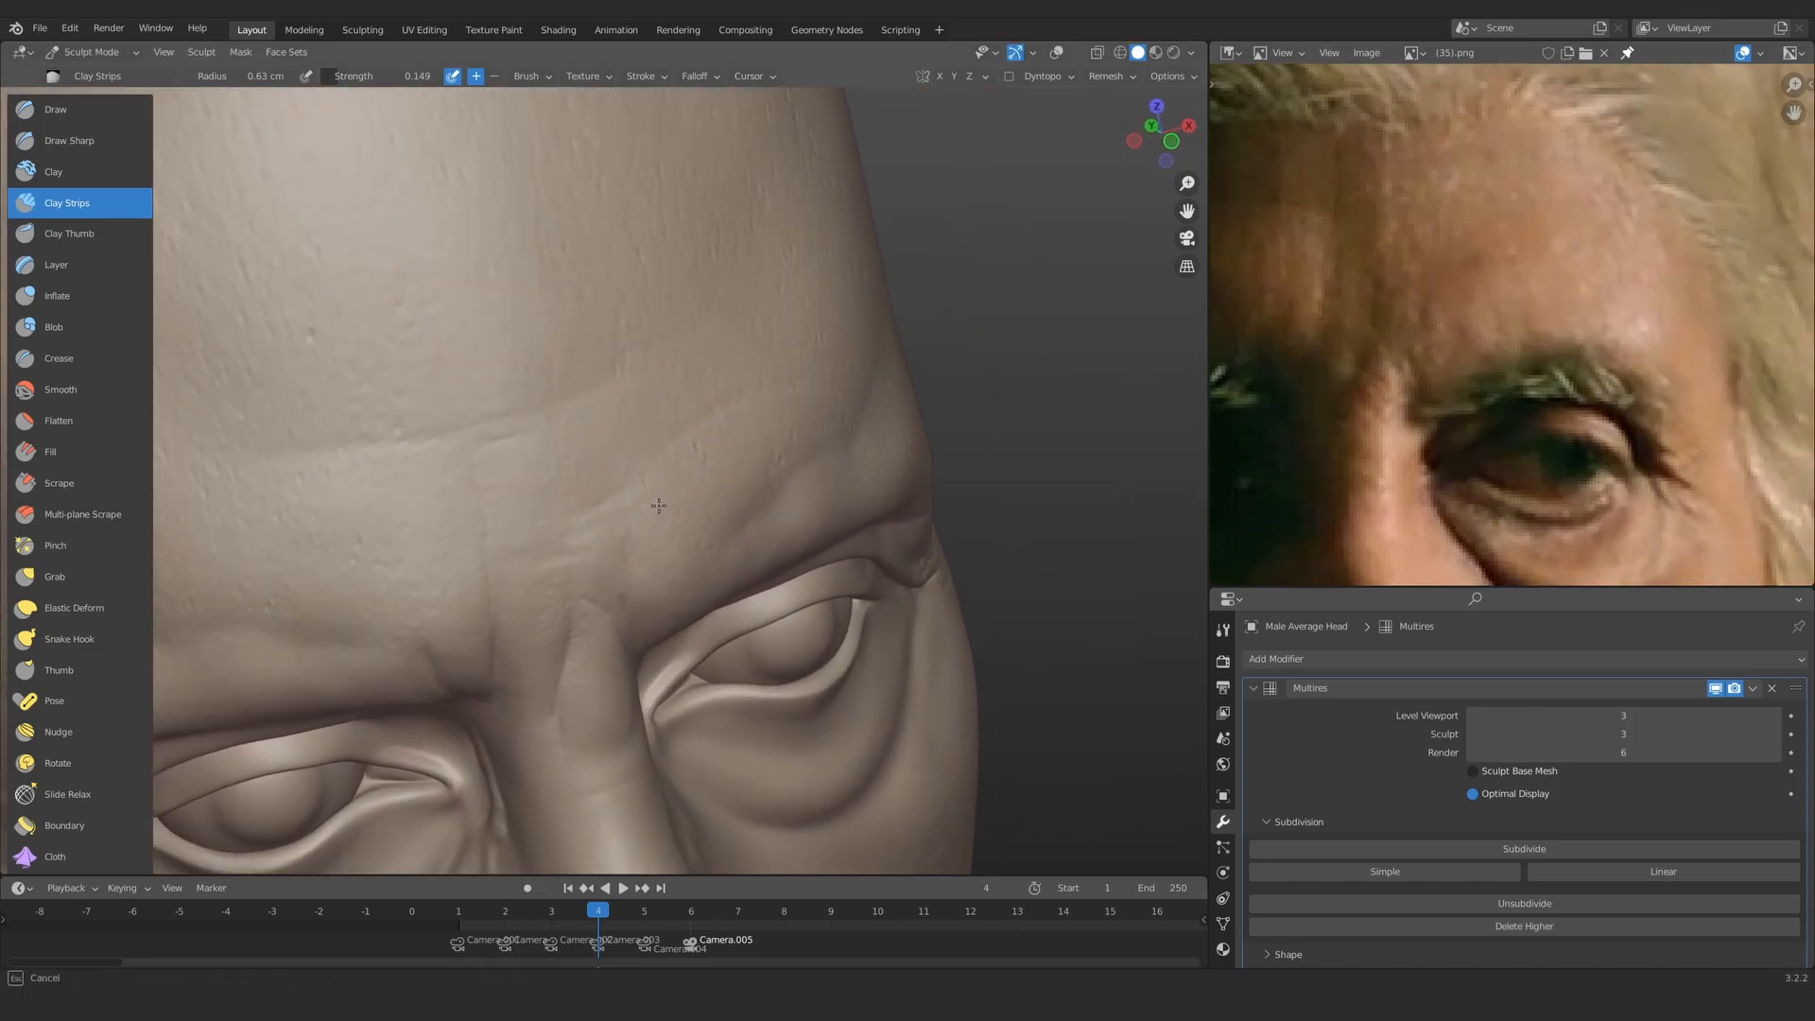
pyautogui.moveTo(633, 408)
pyautogui.keyDown('ctrl'); pyautogui.mouseDown(button='middle')
pyautogui.moveTo(623, 528)
pyautogui.moveTo(619, 397)
pyautogui.moveTo(582, 505)
pyautogui.moveTo(580, 461)
pyautogui.moveTo(619, 510)
pyautogui.moveTo(680, 473)
pyautogui.mouseUp(button='middle'); pyautogui.keyUp('ctrl')
pyautogui.moveTo(681, 473)
pyautogui.keyDown('ctrl'); pyautogui.mouseDown(button='middle')
pyautogui.moveTo(712, 372)
pyautogui.moveTo(661, 454)
pyautogui.mouseUp(button='middle'); pyautogui.keyUp('ctrl')
pyautogui.moveTo(605, 416); pyautogui.dragTo(554, 401, button='middle')
pyautogui.moveTo(567, 477)
pyautogui.keyDown('shift'); pyautogui.mouseDown(button='middle')
pyautogui.moveTo(543, 417)
pyautogui.moveTo(558, 364)
pyautogui.mouseUp(button='middle'); pyautogui.keyUp('shift')
pyautogui.moveTo(653, 397)
pyautogui.keyDown('ctrl'); pyautogui.mouseDown(button='middle')
pyautogui.moveTo(662, 363)
pyautogui.moveTo(591, 392)
pyautogui.mouseUp(button='middle'); pyautogui.keyUp('ctrl')
pyautogui.moveTo(704, 511)
pyautogui.keyDown('ctrl'); pyautogui.mouseDown(button='middle')
pyautogui.moveTo(717, 450)
pyautogui.moveTo(803, 458)
pyautogui.mouseUp(button='middle'); pyautogui.keyUp('ctrl')
# Step: Strengthen both brow ridges with X-mirrored Clay Strips at 0.56 cm radius and 0.285 strength, and switch the mirroring off again
pyautogui.click(939, 76)
pyautogui.moveTo(1051, 455)
pyautogui.keyDown('ctrl'); pyautogui.mouseDown(button='middle')
pyautogui.moveTo(1062, 403)
pyautogui.moveTo(1011, 454)
pyautogui.moveTo(1049, 453)
pyautogui.mouseUp(button='middle'); pyautogui.keyUp('ctrl')
pyautogui.hotkey('shift', 'f')
pyautogui.click(1153, 468)
pyautogui.moveTo(929, 480); pyautogui.dragTo(981, 439)
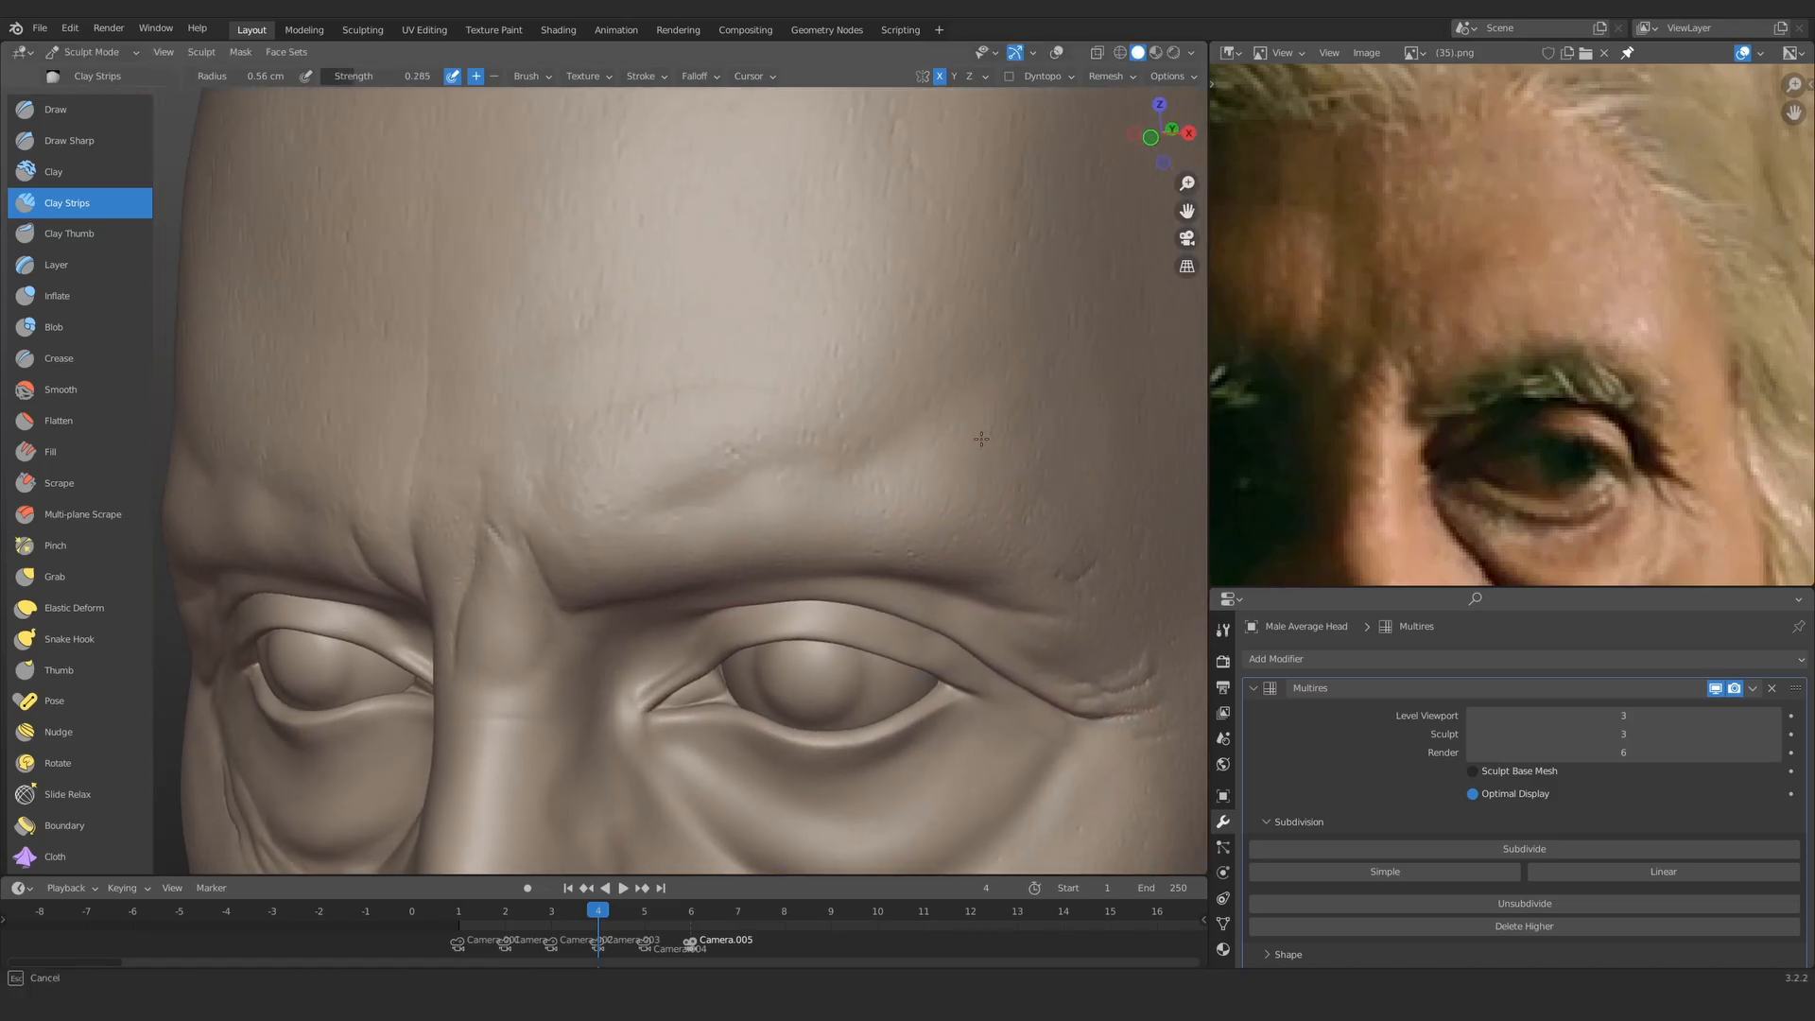
pyautogui.keyDown('ctrl'); pyautogui.moveTo(995, 436); pyautogui.dragTo(964, 605, button='middle'); pyautogui.keyUp('ctrl')
pyautogui.moveTo(605, 581)
pyautogui.mouseDown(button='middle')
pyautogui.moveTo(656, 587)
pyautogui.moveTo(563, 482)
pyautogui.moveTo(676, 477)
pyautogui.mouseUp(button='middle')
pyautogui.moveTo(690, 492)
pyautogui.keyDown('ctrl'); pyautogui.mouseDown(button='middle')
pyautogui.moveTo(700, 437)
pyautogui.moveTo(739, 565)
pyautogui.mouseUp(button='middle'); pyautogui.keyUp('ctrl')
pyautogui.click(940, 76)
# Step: Examine the eye bags, nose and outer eye corner of the head against the reference photo
pyautogui.keyDown('alt'); pyautogui.keyDown('shift'); pyautogui.moveTo(739, 565); pyautogui.dragTo(803, 405); pyautogui.keyUp('shift'); pyautogui.keyUp('alt')
pyautogui.keyDown('alt'); pyautogui.moveTo(1371, 515); pyautogui.dragTo(1444, 307); pyautogui.keyUp('alt')
pyautogui.keyDown('alt'); pyautogui.moveTo(803, 473); pyautogui.dragTo(728, 492); pyautogui.keyUp('alt')
pyautogui.moveTo(619, 558)
pyautogui.keyDown('ctrl'); pyautogui.keyDown('alt'); pyautogui.mouseDown()
pyautogui.moveTo(615, 478)
pyautogui.moveTo(544, 480)
pyautogui.mouseUp(); pyautogui.keyUp('alt'); pyautogui.keyUp('ctrl')
pyautogui.moveTo(545, 534)
pyautogui.keyDown('ctrl'); pyautogui.keyDown('alt'); pyautogui.mouseDown()
pyautogui.moveTo(548, 478)
pyautogui.moveTo(507, 393)
pyautogui.moveTo(567, 437)
pyautogui.moveTo(514, 398)
pyautogui.mouseUp(); pyautogui.keyUp('alt'); pyautogui.keyUp('ctrl')
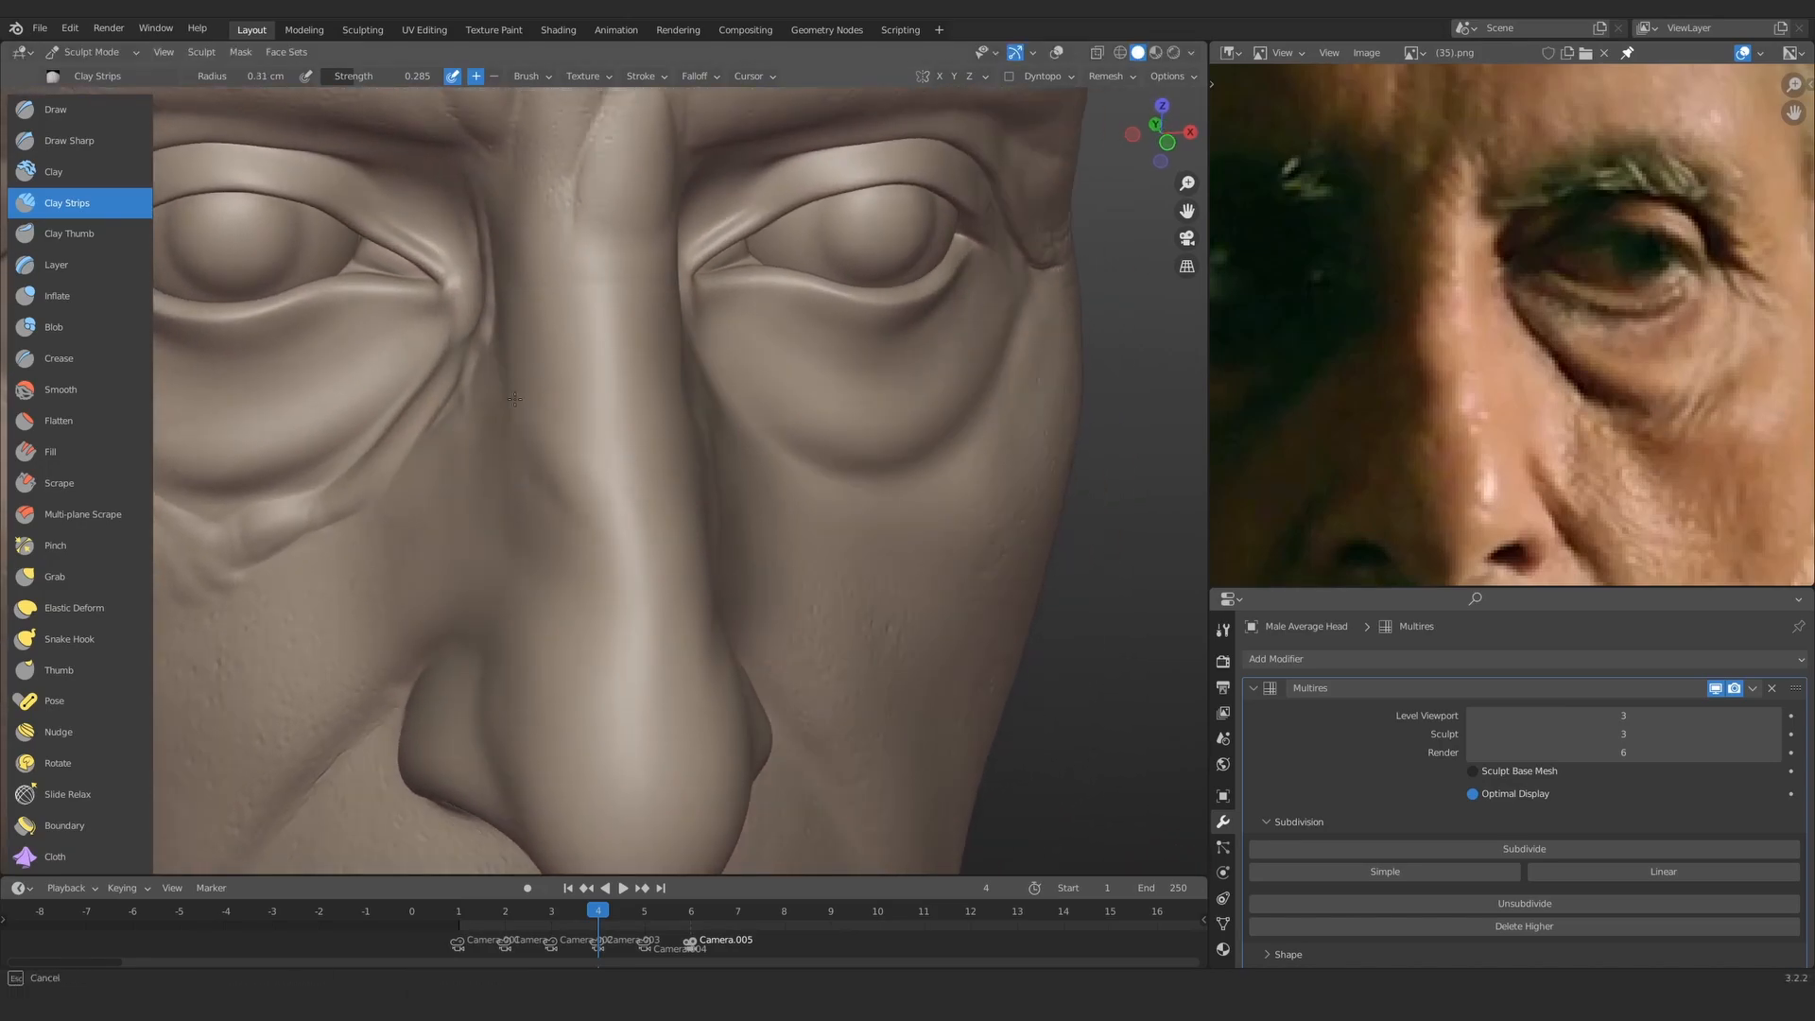
pyautogui.keyDown('ctrl'); pyautogui.keyDown('alt'); pyautogui.moveTo(548, 471); pyautogui.dragTo(596, 487); pyautogui.keyUp('alt'); pyautogui.keyUp('ctrl')
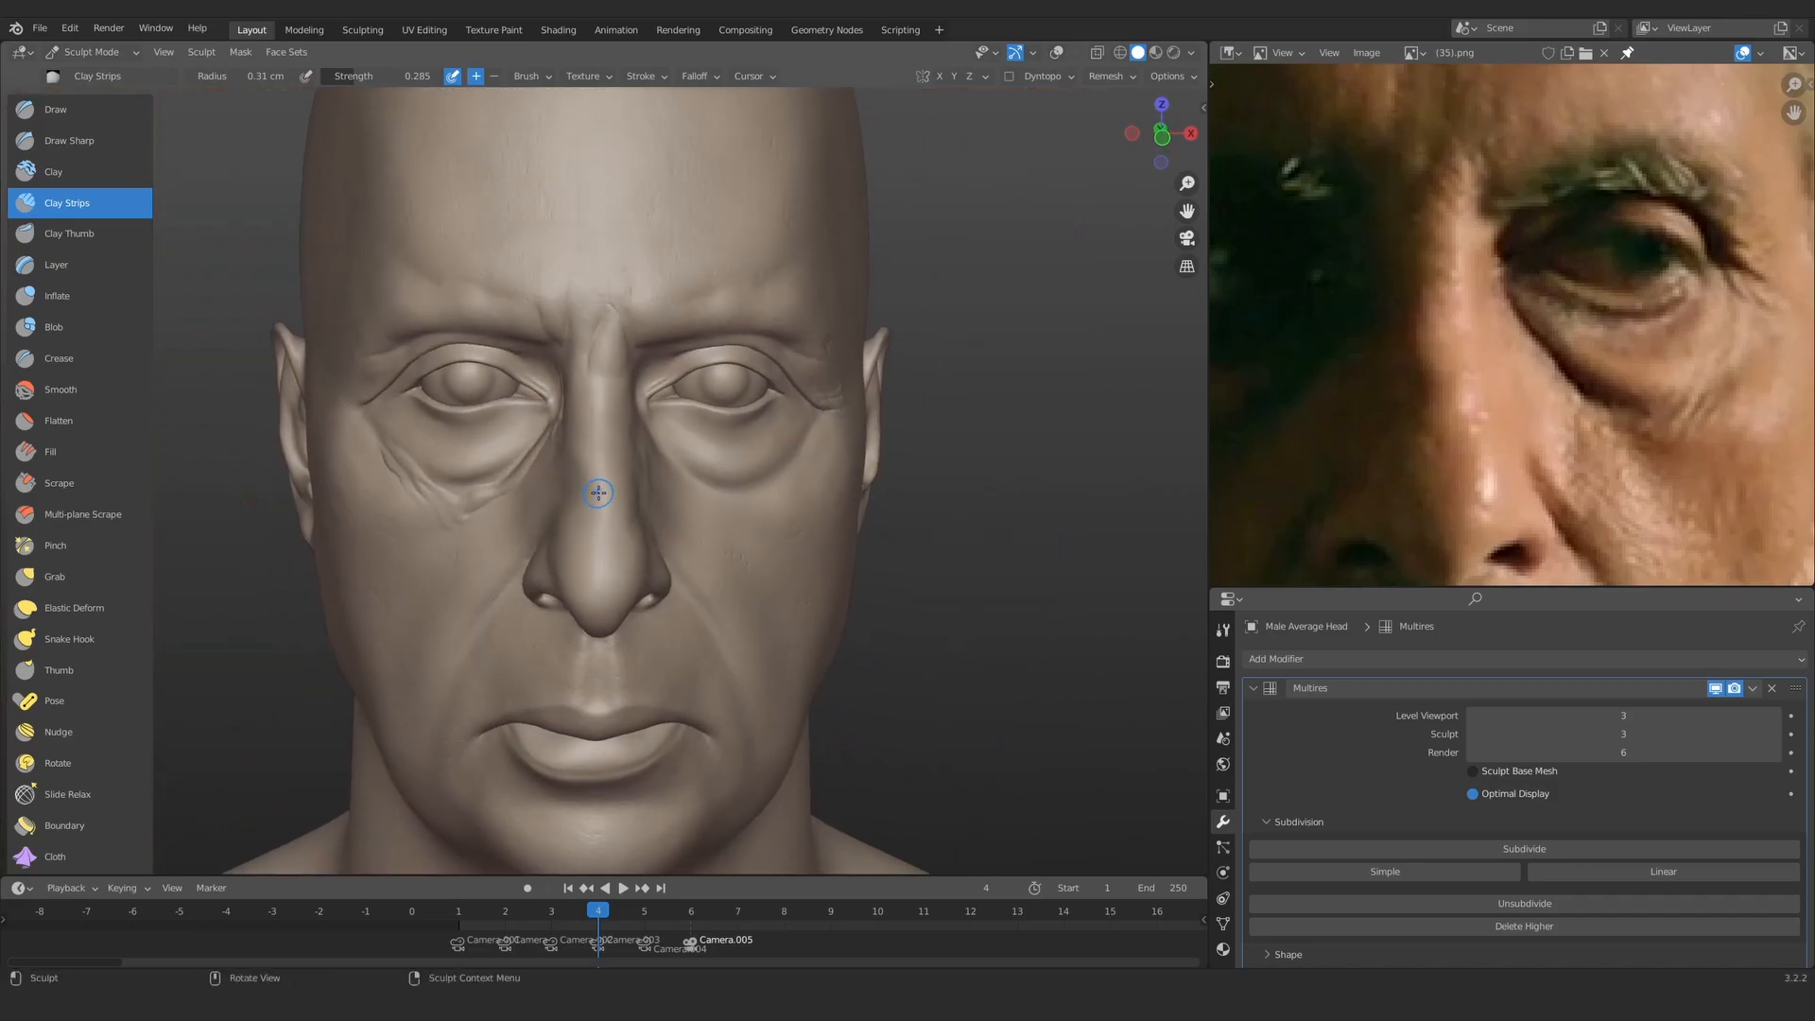
pyautogui.keyDown('alt'); pyautogui.keyDown('shift'); pyautogui.moveTo(724, 437); pyautogui.dragTo(643, 435); pyautogui.keyUp('shift'); pyautogui.keyUp('alt')
pyautogui.moveTo(681, 496)
pyautogui.keyDown('ctrl'); pyautogui.keyDown('alt'); pyautogui.mouseDown()
pyautogui.moveTo(727, 430)
pyautogui.moveTo(666, 383)
pyautogui.moveTo(600, 406)
pyautogui.moveTo(680, 375)
pyautogui.moveTo(614, 402)
pyautogui.mouseUp(); pyautogui.keyUp('alt'); pyautogui.keyUp('ctrl')
pyautogui.keyDown('alt'); pyautogui.moveTo(761, 416); pyautogui.dragTo(822, 406); pyautogui.keyUp('alt')
pyautogui.moveTo(761, 416)
pyautogui.keyDown('ctrl'); pyautogui.keyDown('alt'); pyautogui.mouseDown()
pyautogui.moveTo(780, 520)
pyautogui.moveTo(705, 415)
pyautogui.moveTo(728, 406)
pyautogui.mouseUp(); pyautogui.keyUp('alt'); pyautogui.keyUp('ctrl')
# Step: Set the Multires sculpt level to 6
pyautogui.click(1590, 733)
pyautogui.write('6')
pyautogui.press('Return')
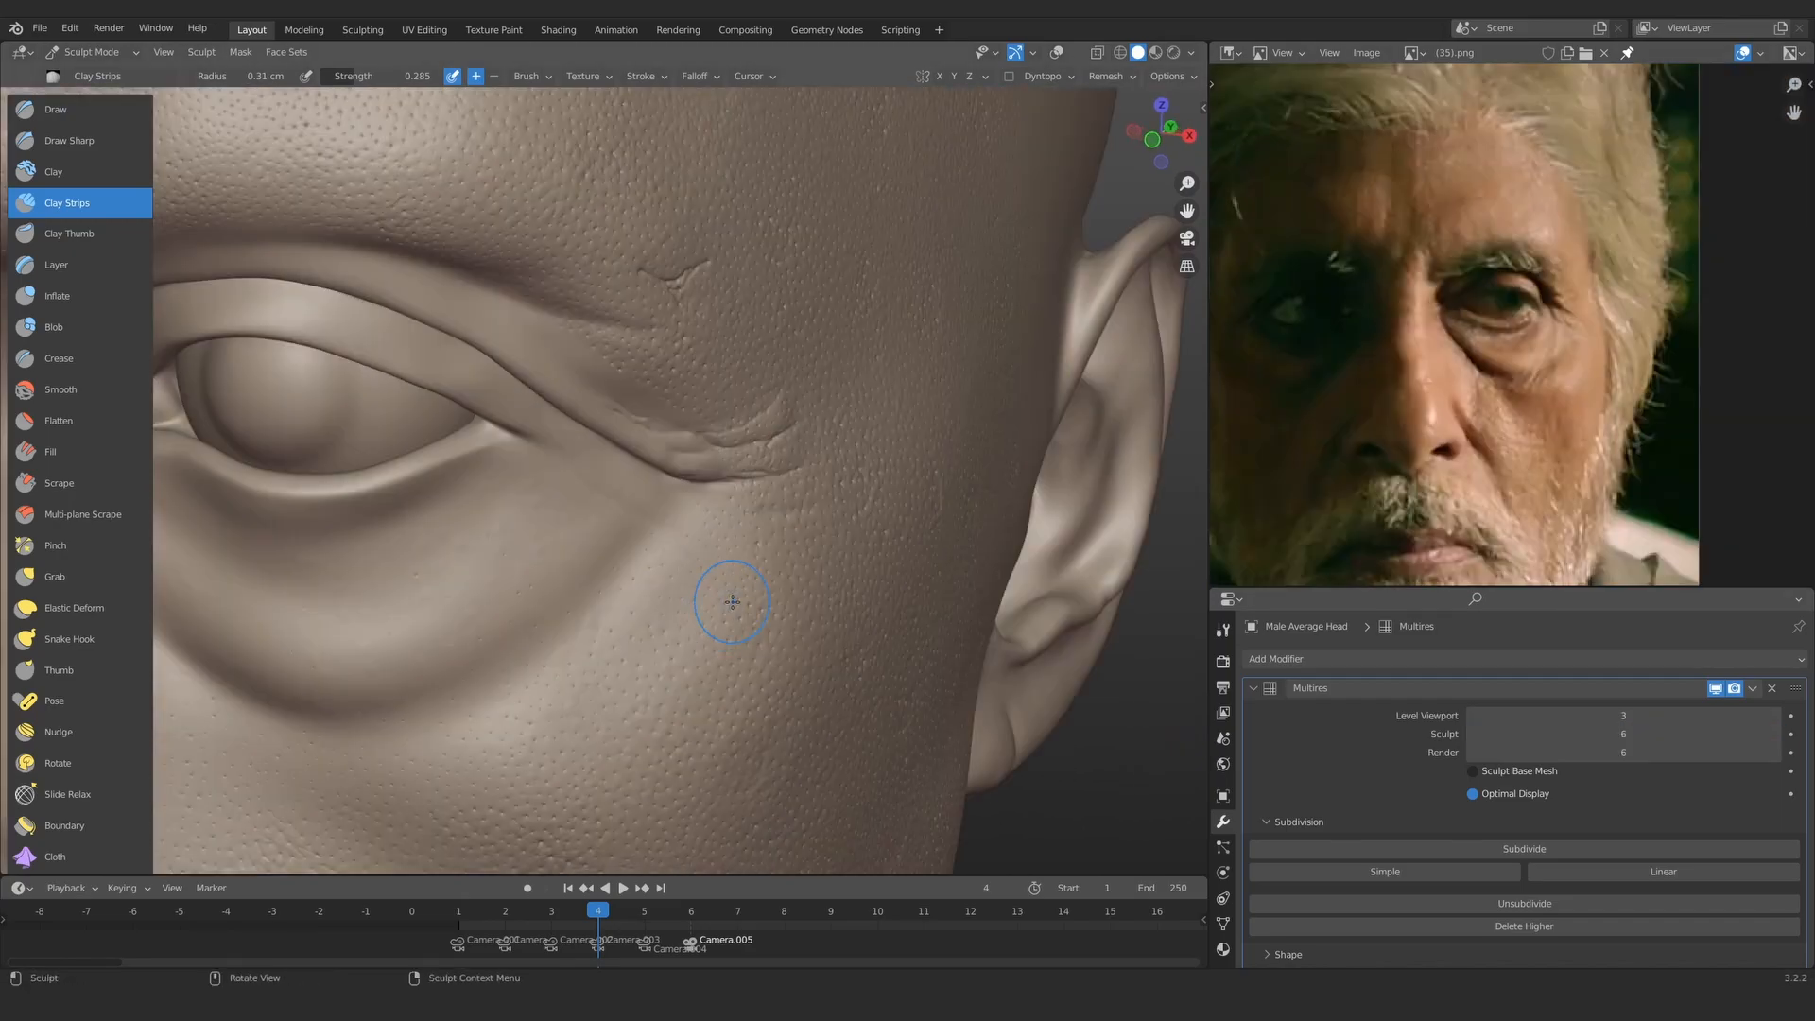
# Step: Examine the crow's-feet and fine skin texture around the character's left eye at close range
pyautogui.keyDown('ctrl'); pyautogui.keyDown('alt'); pyautogui.moveTo(729, 600); pyautogui.dragTo(762, 502); pyautogui.keyUp('alt'); pyautogui.keyUp('ctrl')
pyautogui.moveTo(782, 416)
pyautogui.keyDown('ctrl'); pyautogui.keyDown('alt'); pyautogui.mouseDown()
pyautogui.moveTo(785, 478)
pyautogui.moveTo(744, 514)
pyautogui.moveTo(752, 463)
pyautogui.mouseUp(); pyautogui.keyUp('alt'); pyautogui.keyUp('ctrl')
pyautogui.keyDown('ctrl'); pyautogui.keyDown('alt'); pyautogui.moveTo(579, 473); pyautogui.dragTo(529, 567); pyautogui.keyUp('alt'); pyautogui.keyUp('ctrl')
pyautogui.keyDown('alt'); pyautogui.moveTo(392, 515); pyautogui.dragTo(449, 512); pyautogui.keyUp('alt')
pyautogui.keyDown('ctrl'); pyautogui.keyDown('alt'); pyautogui.moveTo(567, 558); pyautogui.dragTo(662, 435); pyautogui.keyUp('alt'); pyautogui.keyUp('ctrl')
pyautogui.keyDown('alt'); pyautogui.moveTo(964, 376); pyautogui.dragTo(888, 378); pyautogui.keyUp('alt')
pyautogui.keyDown('alt'); pyautogui.moveTo(813, 444); pyautogui.dragTo(756, 439); pyautogui.keyUp('alt')
pyautogui.keyDown('ctrl'); pyautogui.keyDown('alt'); pyautogui.moveTo(586, 539); pyautogui.dragTo(603, 470); pyautogui.keyUp('alt'); pyautogui.keyUp('ctrl')
pyautogui.keyDown('ctrl'); pyautogui.keyDown('alt'); pyautogui.moveTo(700, 407); pyautogui.dragTo(746, 463); pyautogui.keyUp('alt'); pyautogui.keyUp('ctrl')
pyautogui.moveTo(747, 577)
pyautogui.keyDown('ctrl'); pyautogui.keyDown('alt'); pyautogui.mouseDown()
pyautogui.moveTo(741, 527)
pyautogui.moveTo(628, 473)
pyautogui.mouseUp(); pyautogui.keyUp('alt'); pyautogui.keyUp('ctrl')
# Step: Sharpen the crow's-feet creases at the character's left outer eye corner with a reduced Draw Sharp radius at 0.327 strength
pyautogui.click(69, 141)
pyautogui.keyDown('ctrl'); pyautogui.keyDown('alt'); pyautogui.moveTo(661, 407); pyautogui.dragTo(680, 567); pyautogui.keyUp('alt'); pyautogui.keyUp('ctrl')
pyautogui.moveTo(756, 436)
pyautogui.keyDown('alt'); pyautogui.mouseDown()
pyautogui.moveTo(858, 438)
pyautogui.moveTo(803, 439)
pyautogui.mouseUp(); pyautogui.keyUp('alt')
pyautogui.keyDown('ctrl'); pyautogui.keyDown('alt'); pyautogui.moveTo(756, 529); pyautogui.dragTo(719, 415); pyautogui.keyUp('alt'); pyautogui.keyUp('ctrl')
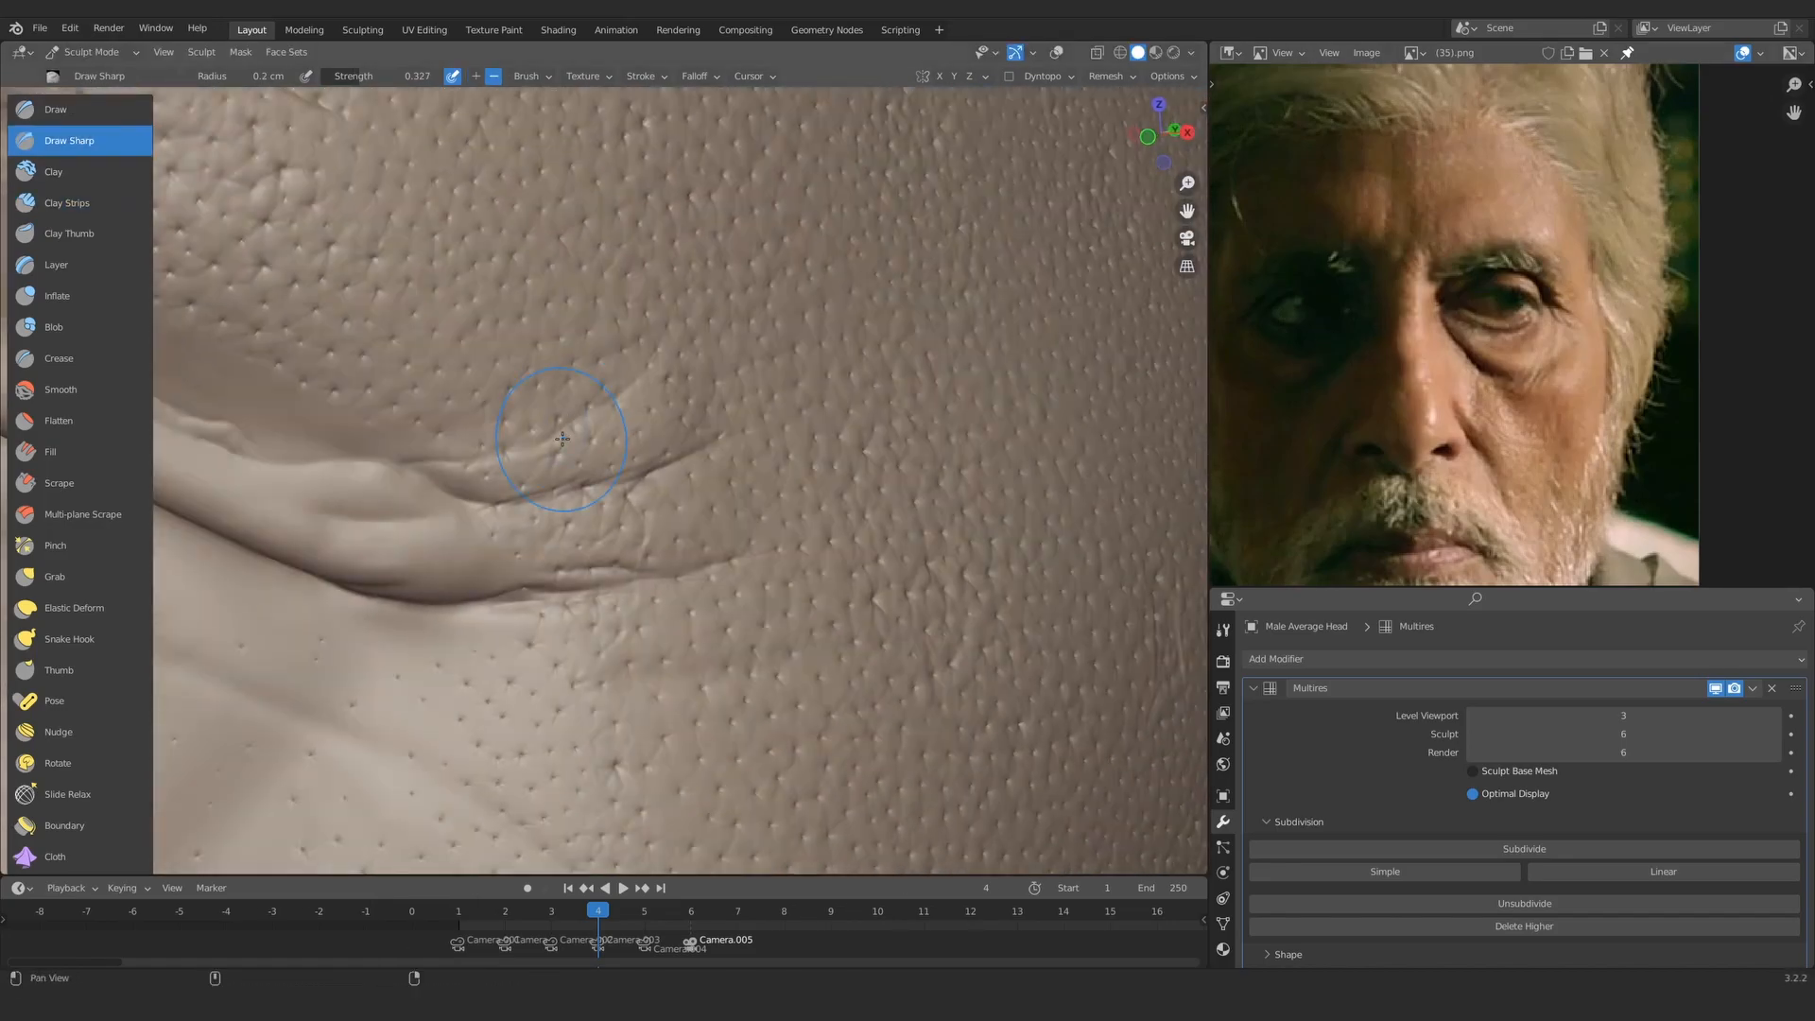
pyautogui.keyDown('ctrl'); pyautogui.keyDown('alt'); pyautogui.moveTo(567, 427); pyautogui.dragTo(576, 397); pyautogui.keyUp('alt'); pyautogui.keyUp('ctrl')
pyautogui.press('f')
pyautogui.click(516, 461)
pyautogui.press('f')
pyautogui.click(543, 457)
pyautogui.keyDown('ctrl'); pyautogui.keyDown('alt'); pyautogui.moveTo(567, 501); pyautogui.dragTo(567, 448); pyautogui.keyUp('alt'); pyautogui.keyUp('ctrl')
# Step: Set the Draw Sharp radius to 0.034 cm and refine the upper crow's-foot line
pyautogui.keyDown('alt'); pyautogui.keyDown('shift'); pyautogui.moveTo(426, 473); pyautogui.dragTo(737, 455); pyautogui.keyUp('shift'); pyautogui.keyUp('alt')
pyautogui.press('f')
pyautogui.click(466, 485)
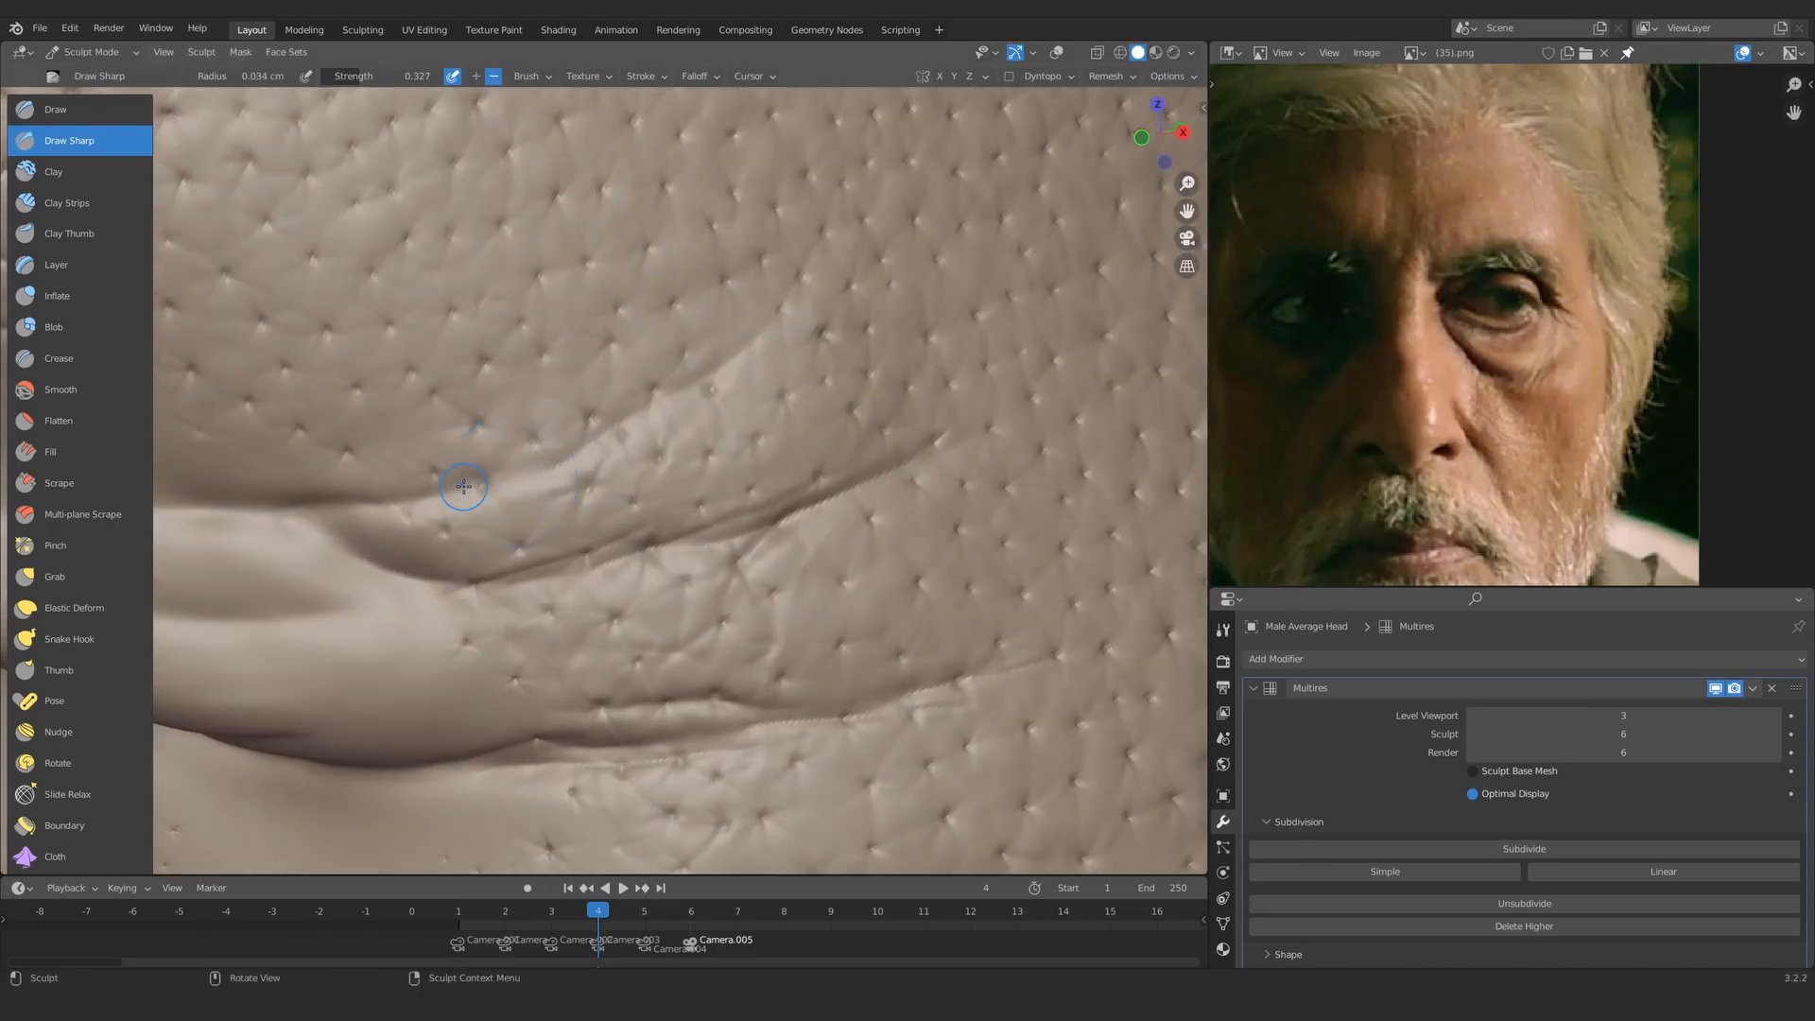
pyautogui.moveTo(529, 445); pyautogui.dragTo(499, 472)
pyautogui.moveTo(499, 473)
pyautogui.keyDown('ctrl'); pyautogui.keyDown('alt'); pyautogui.mouseDown()
pyautogui.moveTo(511, 557)
pyautogui.moveTo(507, 480)
pyautogui.moveTo(552, 557)
pyautogui.moveTo(552, 539)
pyautogui.mouseUp(); pyautogui.keyUp('alt'); pyautogui.keyUp('ctrl')
pyautogui.moveTo(302, 738)
pyautogui.keyDown('alt'); pyautogui.keyDown('shift'); pyautogui.mouseDown()
pyautogui.moveTo(680, 429)
pyautogui.moveTo(662, 567)
pyautogui.moveTo(604, 453)
pyautogui.mouseUp(); pyautogui.keyUp('shift'); pyautogui.keyUp('alt')
# Step: Switch the reference image to (47).png and frame the outer eye corner
pyautogui.scroll(-5, 1214, 501)
pyautogui.doubleClick(1487, 502)
pyautogui.keyDown('ctrl'); pyautogui.keyDown('alt'); pyautogui.moveTo(1409, 473); pyautogui.dragTo(1409, 410); pyautogui.keyUp('alt'); pyautogui.keyUp('ctrl')
# Step: Carve thin curved creases below the left outer eye fold with Draw Sharp at 0.042 cm radius
pyautogui.keyDown('ctrl'); pyautogui.moveTo(700, 445); pyautogui.dragTo(699, 605, button='middle'); pyautogui.keyUp('ctrl')
pyautogui.moveTo(642, 548); pyautogui.dragTo(709, 548, button='middle')
pyautogui.moveTo(728, 643)
pyautogui.keyDown('ctrl'); pyautogui.mouseDown(button='middle')
pyautogui.moveTo(730, 511)
pyautogui.moveTo(712, 544)
pyautogui.moveTo(711, 485)
pyautogui.moveTo(695, 568)
pyautogui.mouseUp(button='middle'); pyautogui.keyUp('ctrl')
pyautogui.keyDown('ctrl'); pyautogui.moveTo(695, 567); pyautogui.dragTo(715, 494, button='middle'); pyautogui.keyUp('ctrl')
pyautogui.keyDown('ctrl'); pyautogui.moveTo(851, 456); pyautogui.dragTo(853, 439, button='middle'); pyautogui.keyUp('ctrl')
pyautogui.moveTo(643, 529)
pyautogui.keyDown('ctrl'); pyautogui.mouseDown(button='middle')
pyautogui.moveTo(636, 474)
pyautogui.moveTo(572, 521)
pyautogui.mouseUp(button='middle'); pyautogui.keyUp('ctrl')
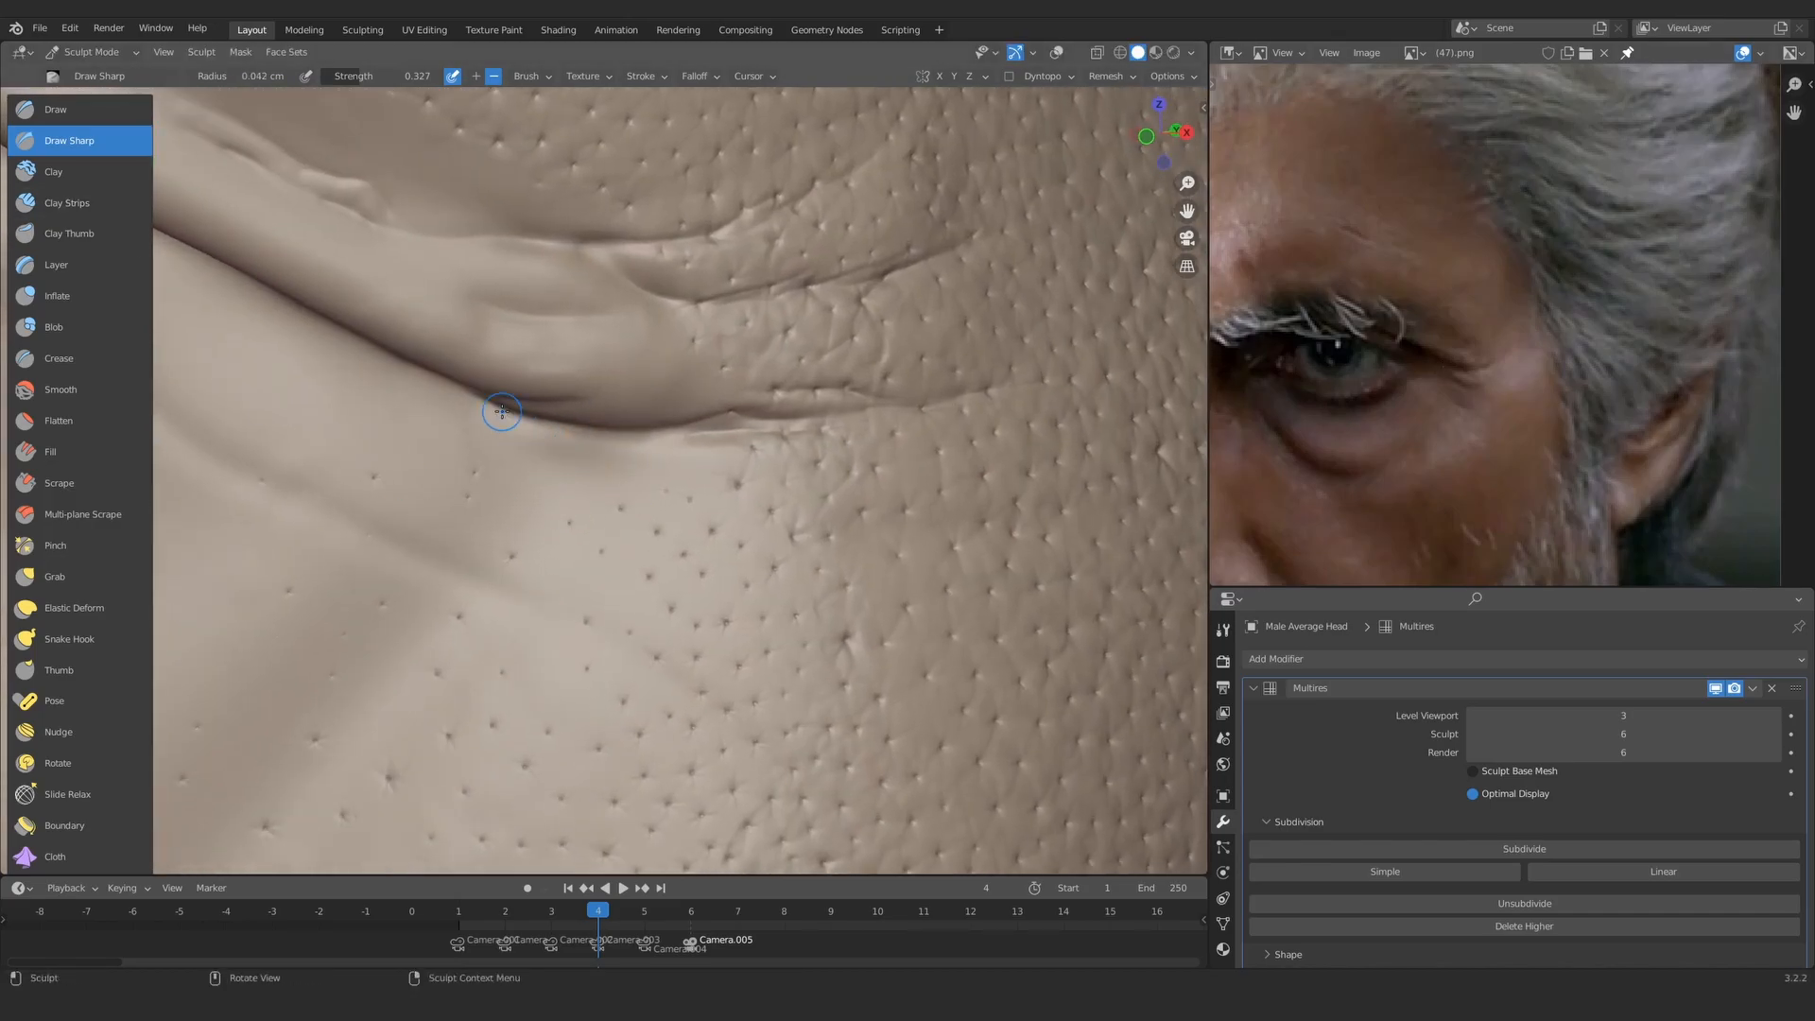
pyautogui.moveTo(819, 576)
pyautogui.keyDown('ctrl'); pyautogui.mouseDown(button='middle')
pyautogui.moveTo(808, 652)
pyautogui.moveTo(803, 515)
pyautogui.mouseUp(button='middle'); pyautogui.keyUp('ctrl')
pyautogui.keyDown('ctrl'); pyautogui.moveTo(1503, 354); pyautogui.dragTo(1498, 293, button='middle'); pyautogui.keyUp('ctrl')
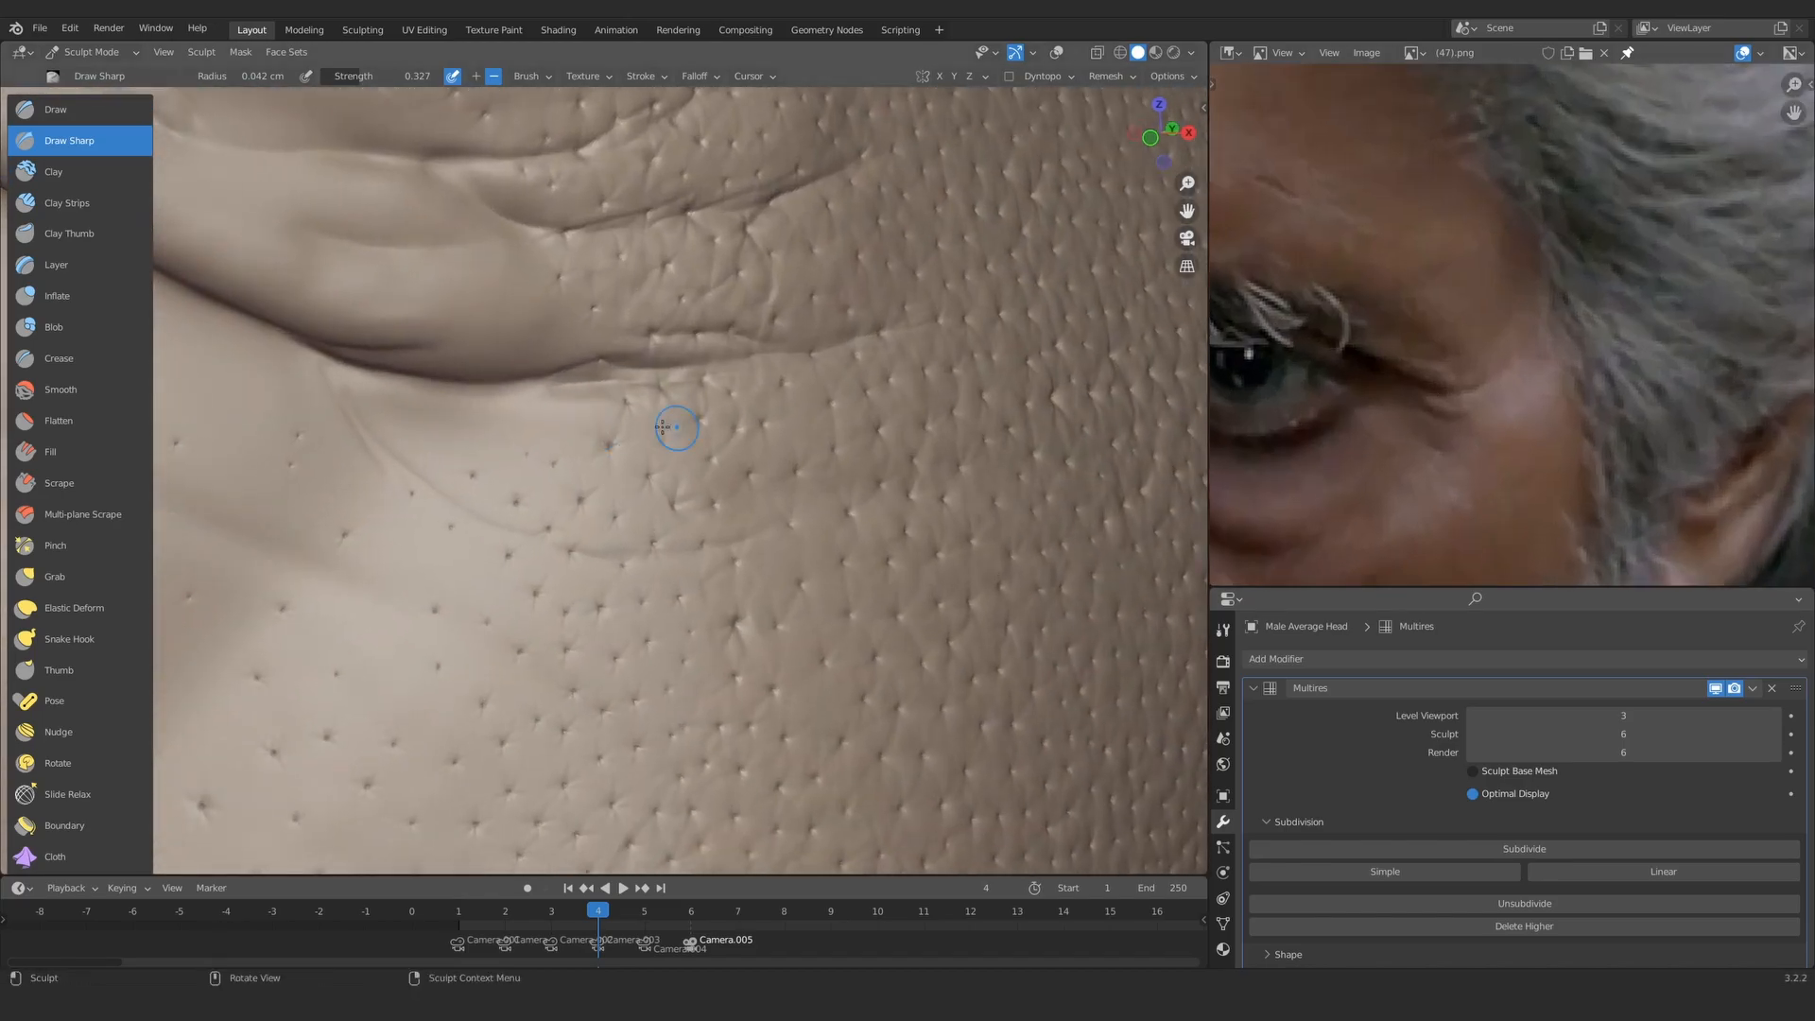
pyautogui.moveTo(659, 476)
pyautogui.keyDown('ctrl'); pyautogui.keyDown('alt'); pyautogui.mouseDown()
pyautogui.moveTo(635, 519)
pyautogui.moveTo(527, 439)
pyautogui.mouseUp(); pyautogui.keyUp('alt'); pyautogui.keyUp('ctrl')
# Step: Lower the Multires sculpt level to 3 and set Clay Strips to 0.11 cm radius and 0.210 strength
pyautogui.click(1571, 733)
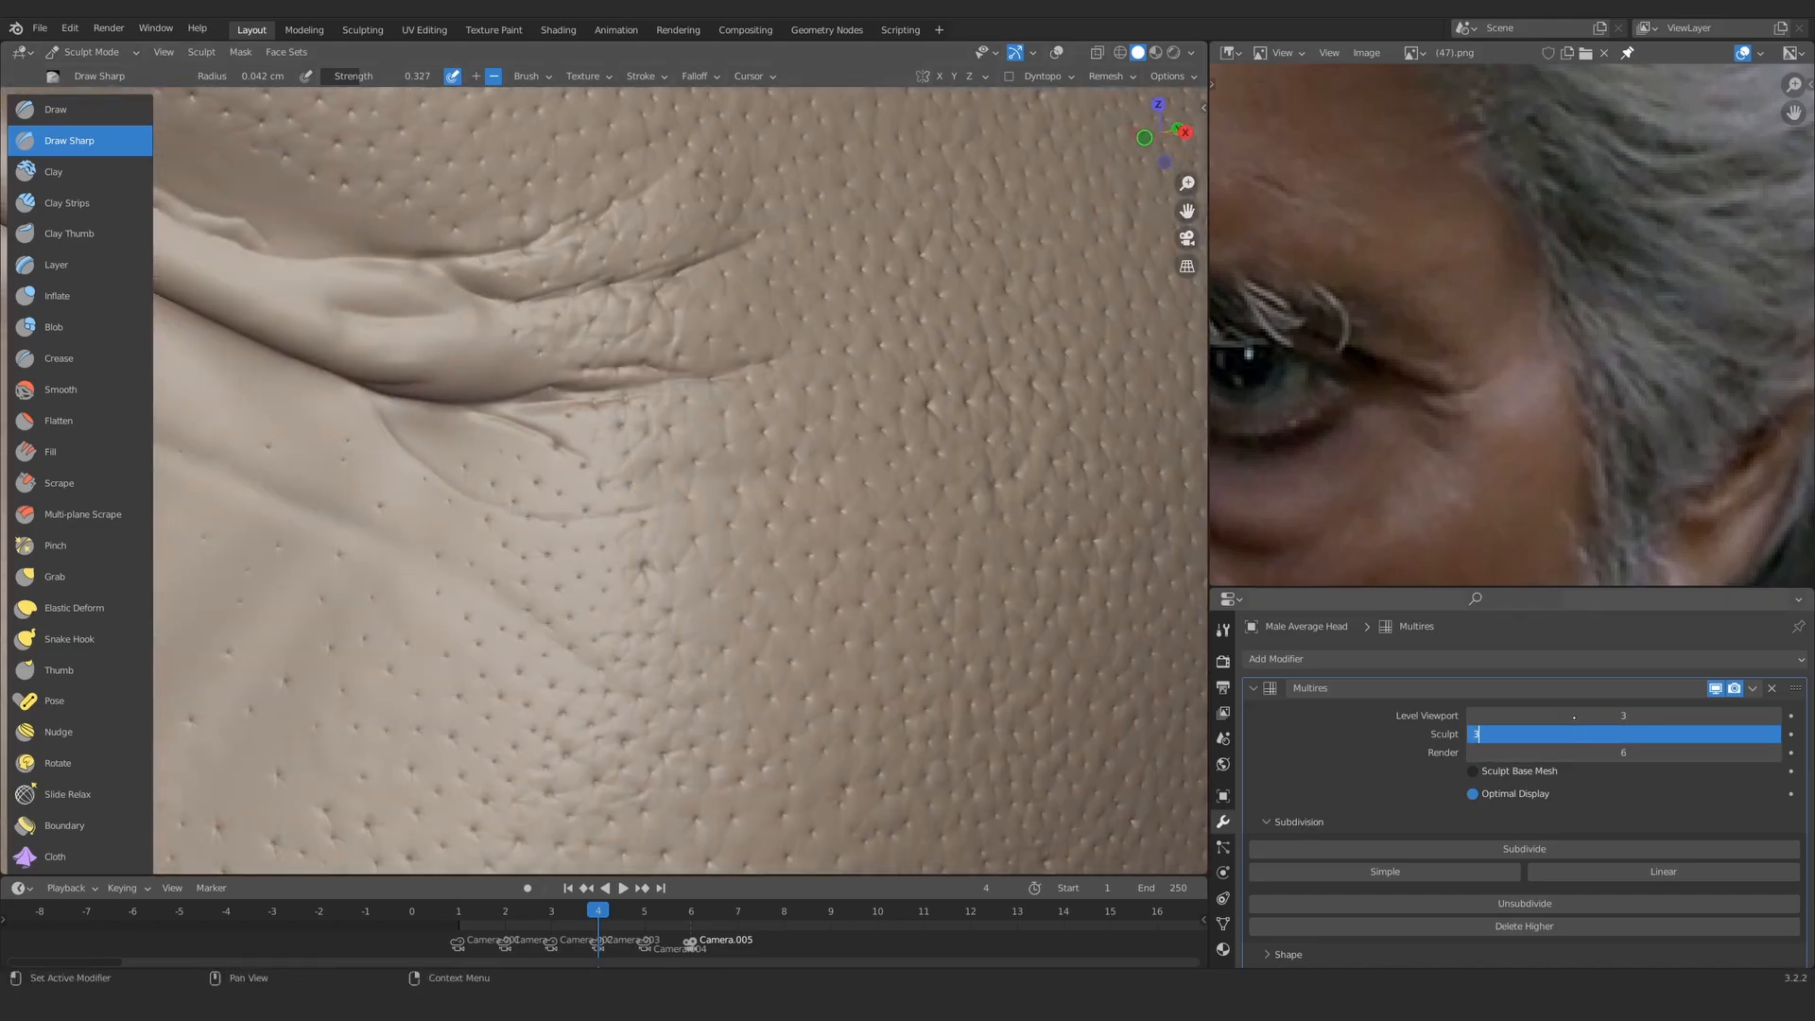
pyautogui.press('Return')
pyautogui.press('c')
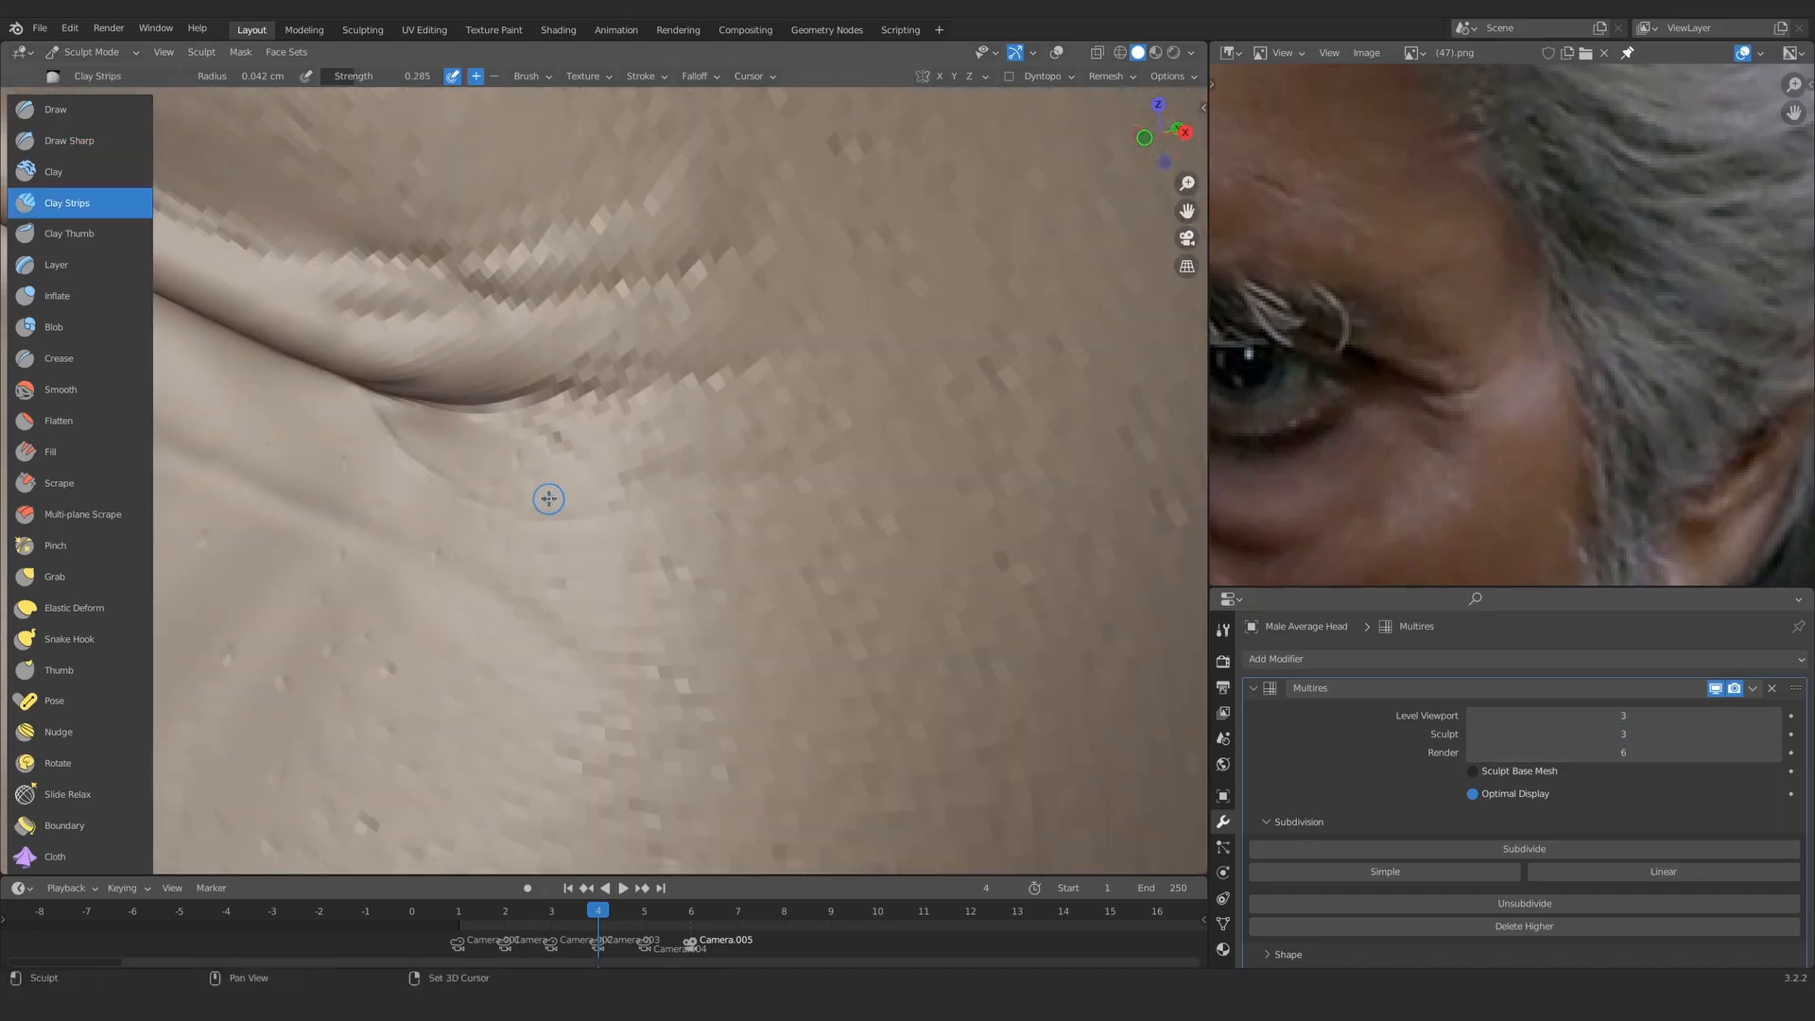
pyautogui.scroll(4, 551, 494)
pyautogui.hotkey('shift', 'f')
pyautogui.click(493, 510)
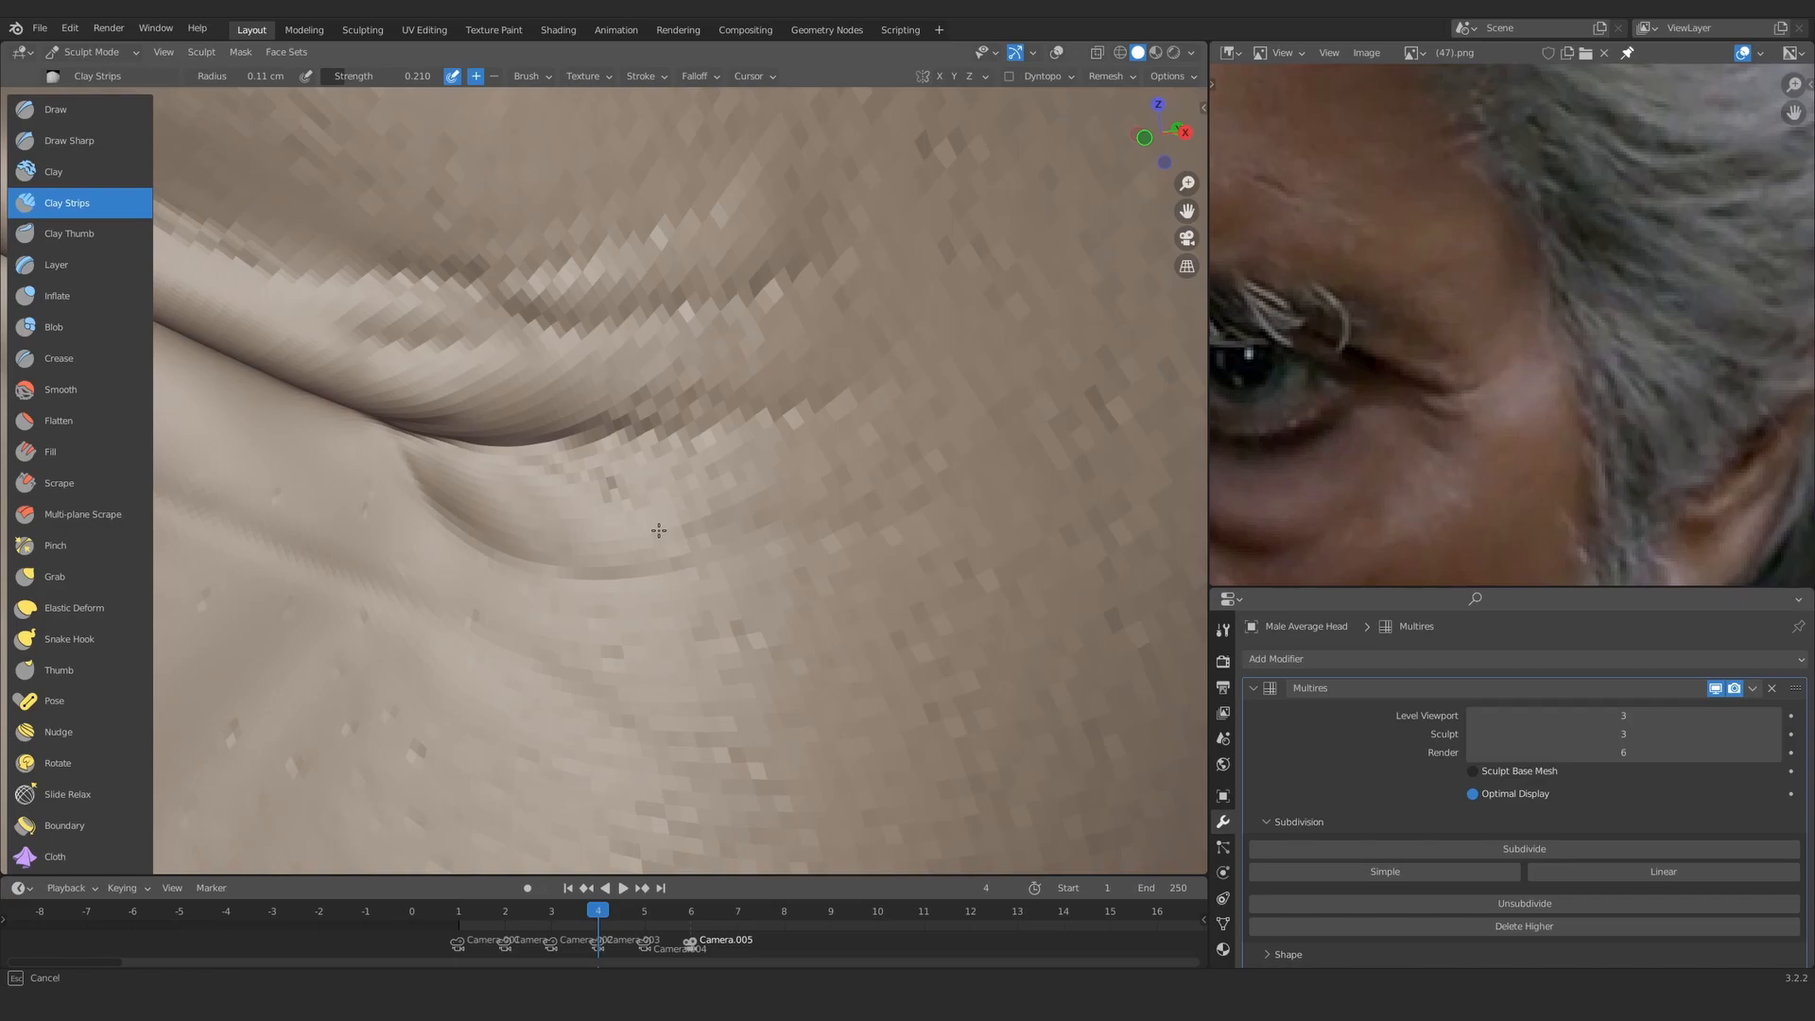
# Step: Build up the skin between the outer eye fold and the curved crease below it with Clay Strips
pyautogui.moveTo(659, 530); pyautogui.dragTo(620, 556)
pyautogui.scroll(-4, 577, 392)
pyautogui.moveTo(577, 392)
pyautogui.mouseDown(button='middle')
pyautogui.moveTo(688, 422)
pyautogui.moveTo(624, 441)
pyautogui.mouseUp(button='middle')
pyautogui.scroll(5, 624, 442)
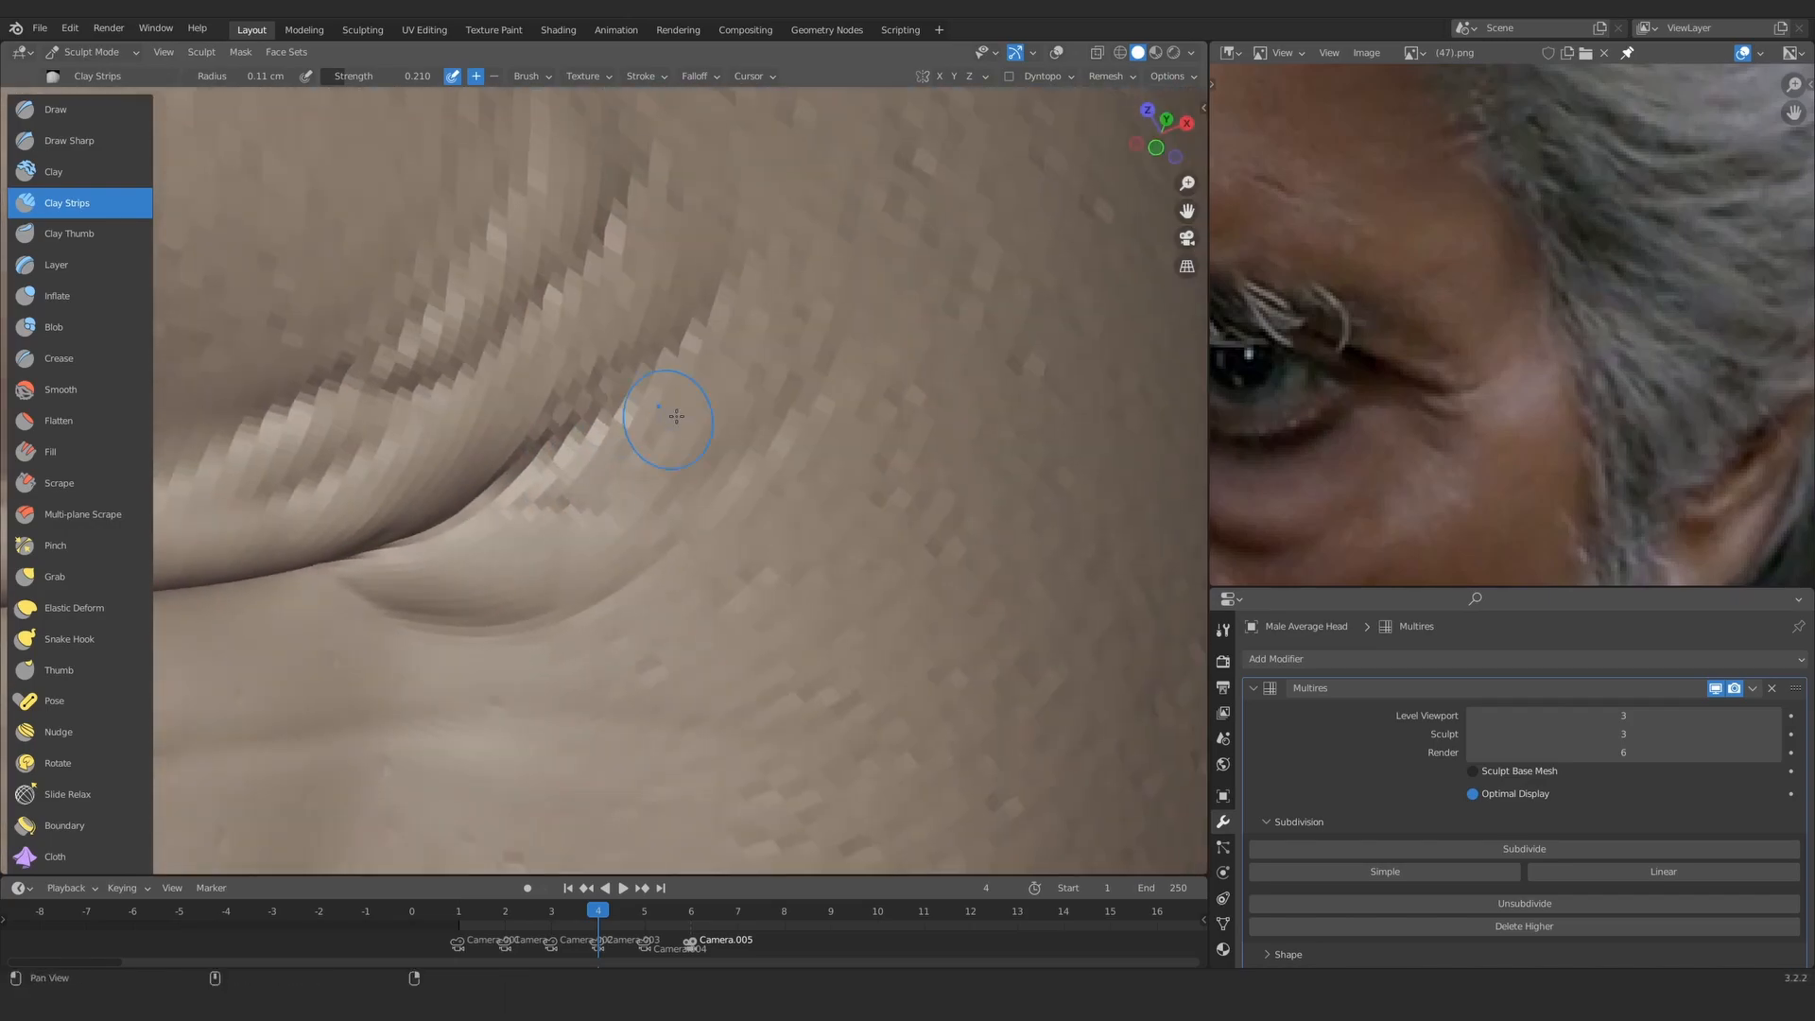
pyautogui.moveTo(488, 530); pyautogui.dragTo(544, 492)
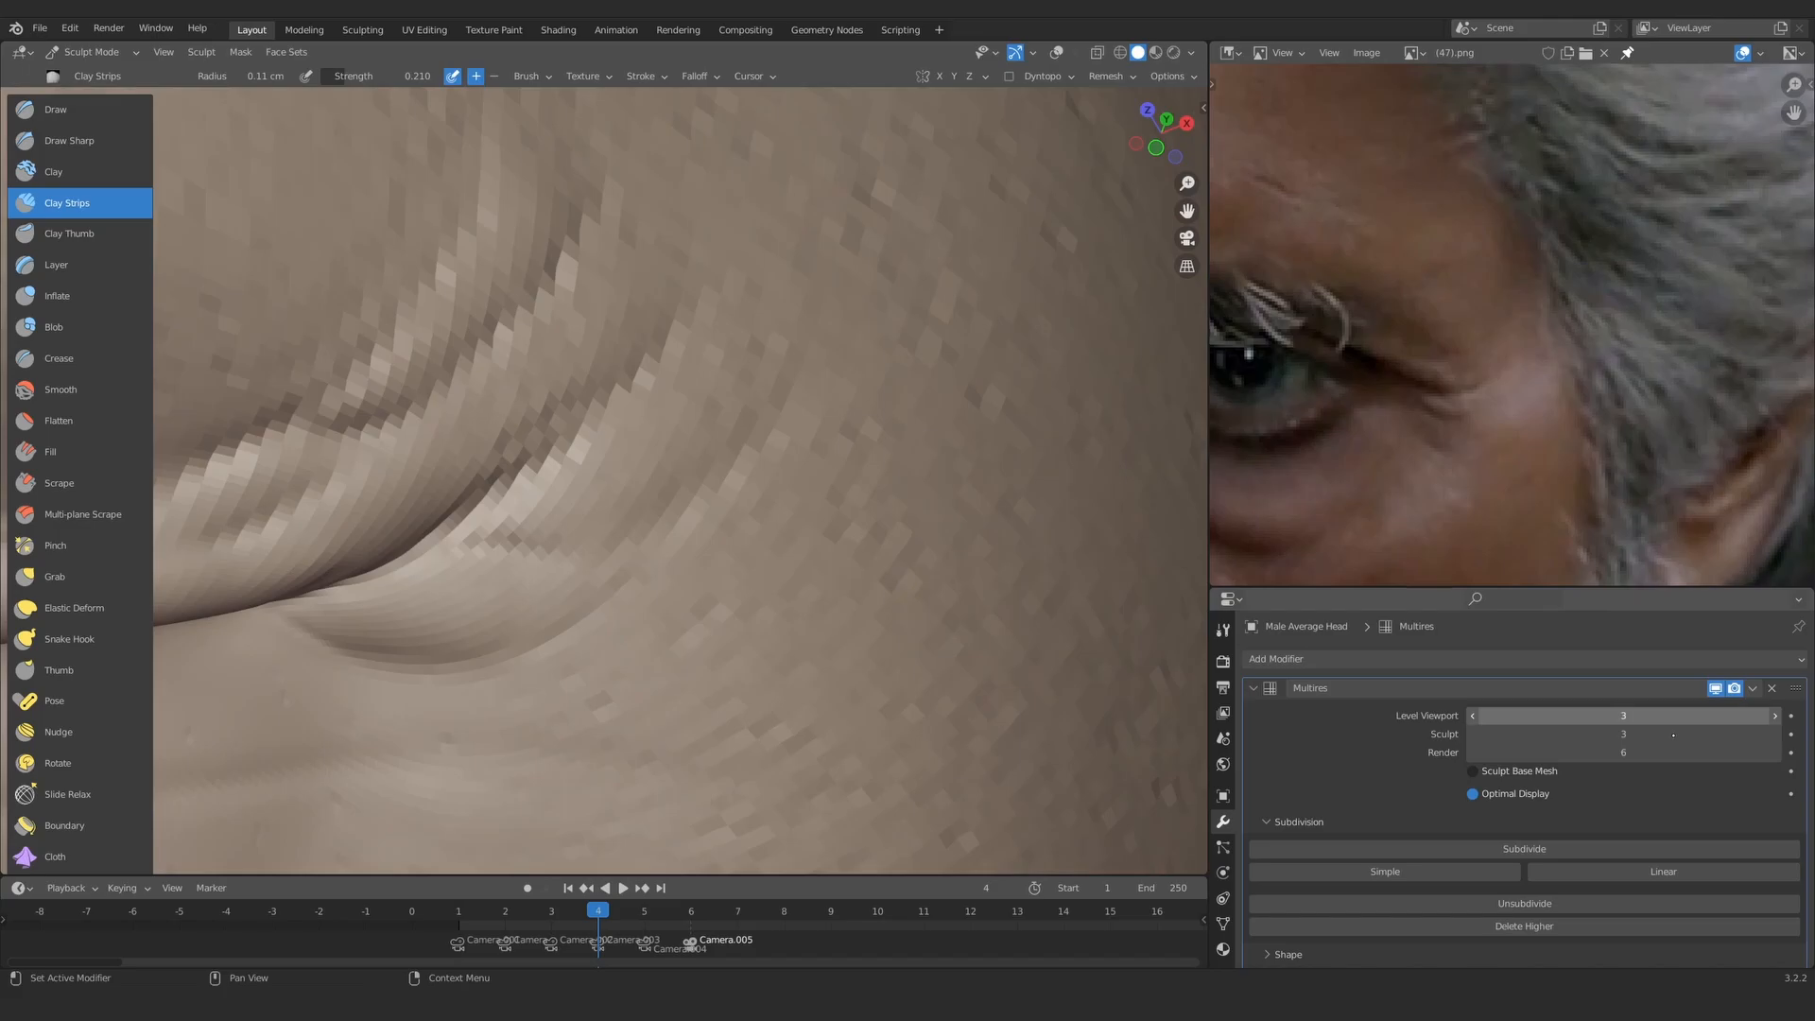
# Step: Return the Multires sculpt level to 6 and refine the raised fold below the outer eye corner with Clay Strips
pyautogui.click(1623, 733)
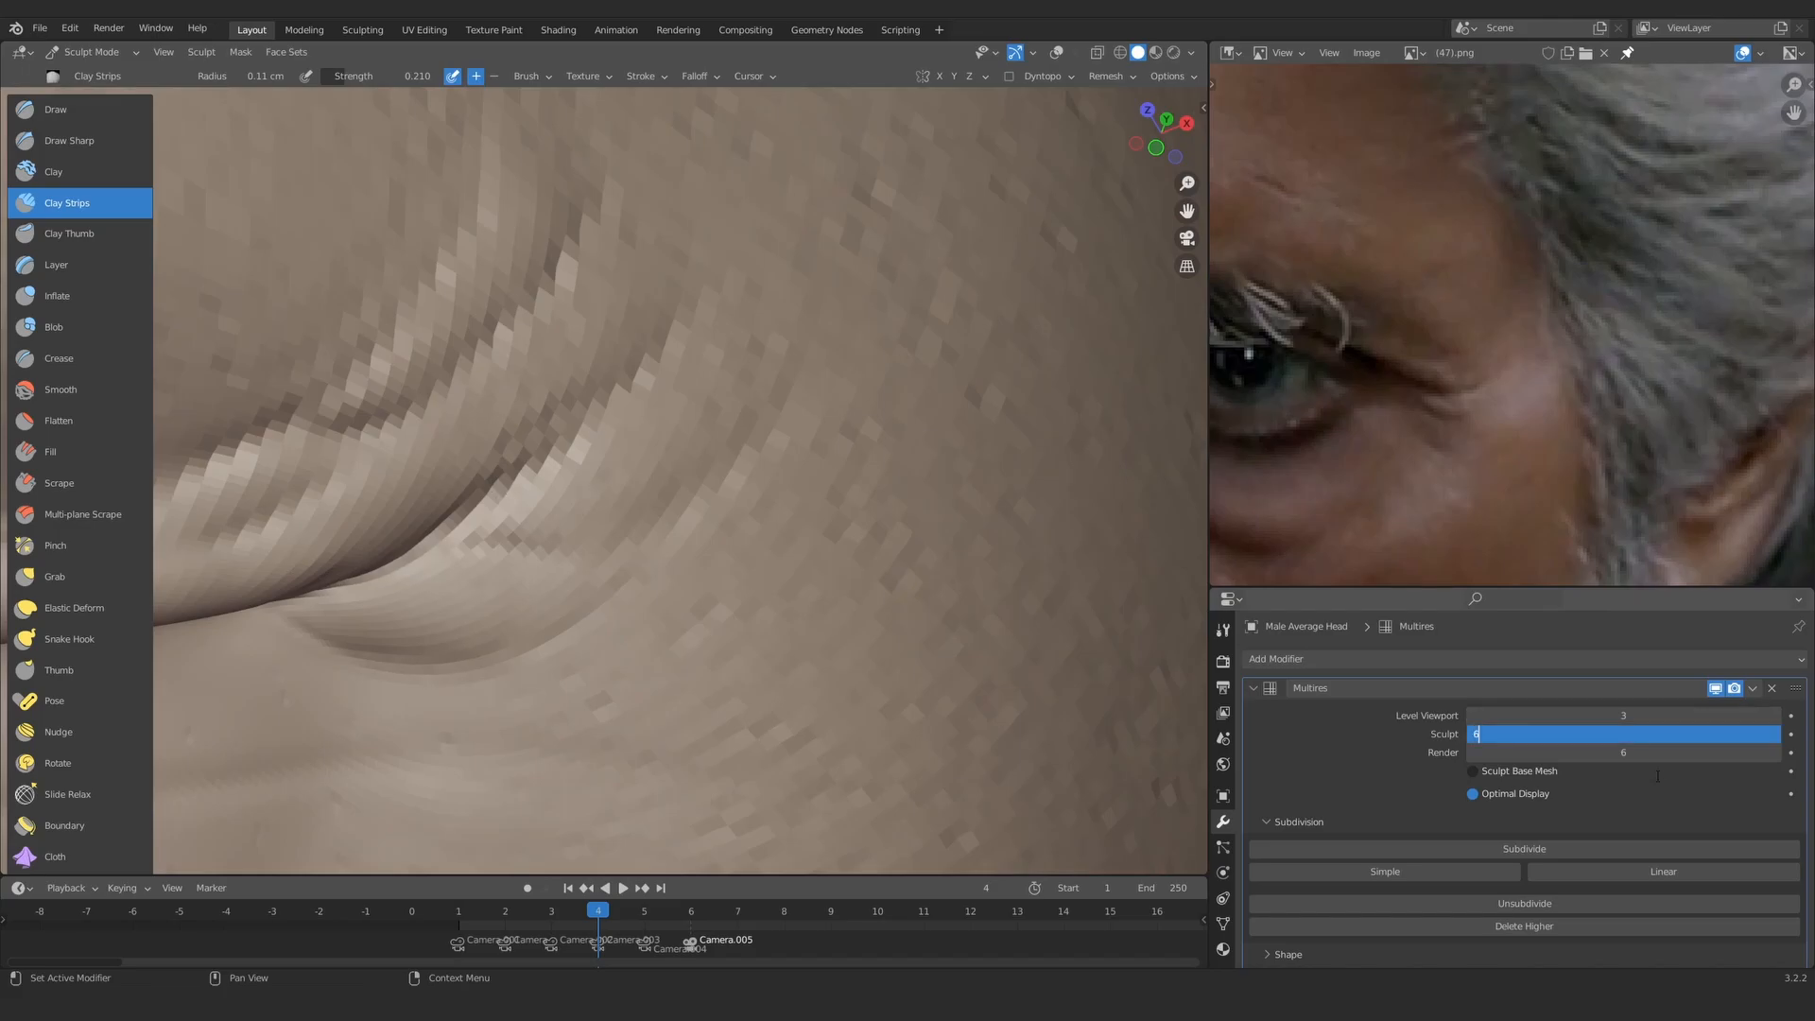
pyautogui.press('Return')
pyautogui.scroll(-4, 661, 473)
pyautogui.scroll(4, 605, 530)
pyautogui.moveTo(662, 473)
pyautogui.mouseDown(button='middle')
pyautogui.moveTo(581, 557)
pyautogui.moveTo(587, 530)
pyautogui.moveTo(626, 519)
pyautogui.mouseUp(button='middle')
pyautogui.press('f')
pyautogui.click(581, 563)
pyautogui.moveTo(625, 520); pyautogui.dragTo(599, 506)
# Step: Build up the skin around the outer end of the left eye fold with Clay Strips at 0.099 cm radius
pyautogui.press('f')
pyautogui.click(443, 513)
pyautogui.moveTo(440, 513); pyautogui.dragTo(507, 472)
pyautogui.press('f')
pyautogui.click(501, 473)
pyautogui.press('f')
pyautogui.click(711, 556)
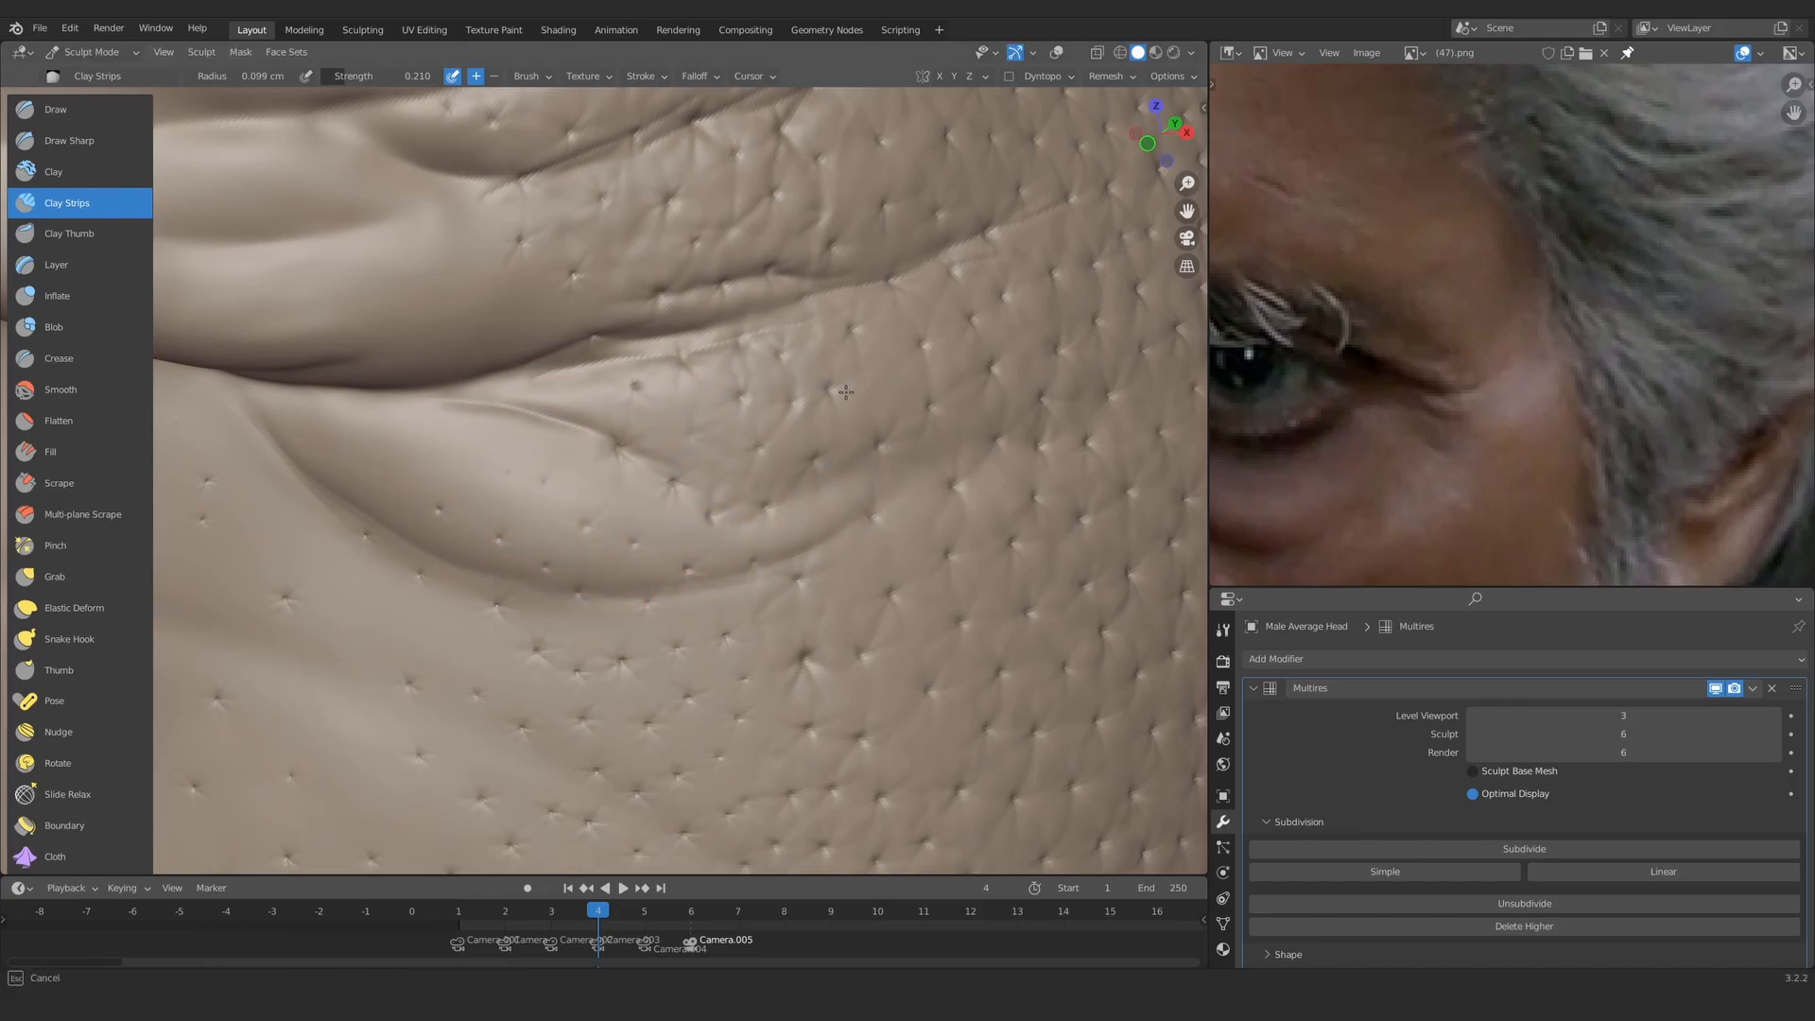
pyautogui.moveTo(846, 393); pyautogui.dragTo(842, 394)
pyautogui.scroll(-8, 741, 510)
pyautogui.moveTo(695, 449); pyautogui.dragTo(711, 422, button='middle')
pyautogui.scroll(9, 708, 421)
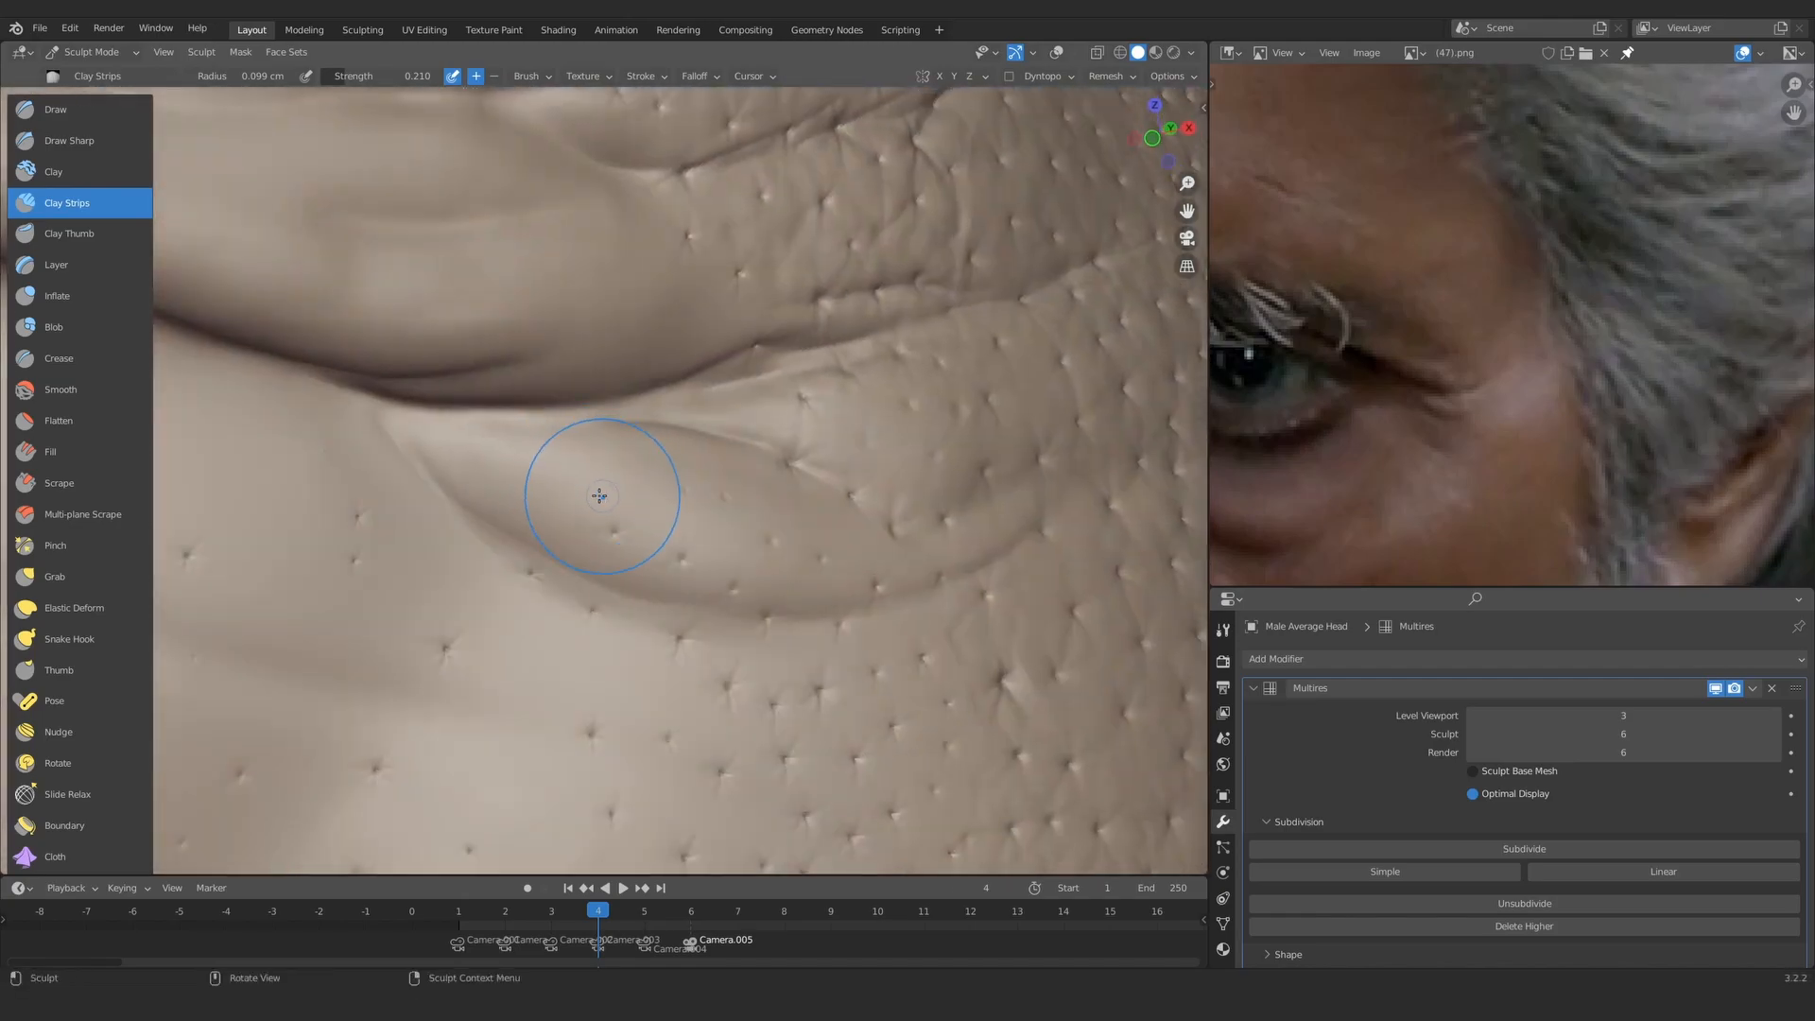
# Step: Define the small fold below the left outer eye corner with the Draw brush at 0.076 cm radius and 0.309 strength
pyautogui.press('x')
pyautogui.press('f')
pyautogui.click(596, 509)
pyautogui.hotkey('shift', 'f')
pyautogui.click(591, 486)
pyautogui.moveTo(472, 461); pyautogui.dragTo(678, 515)
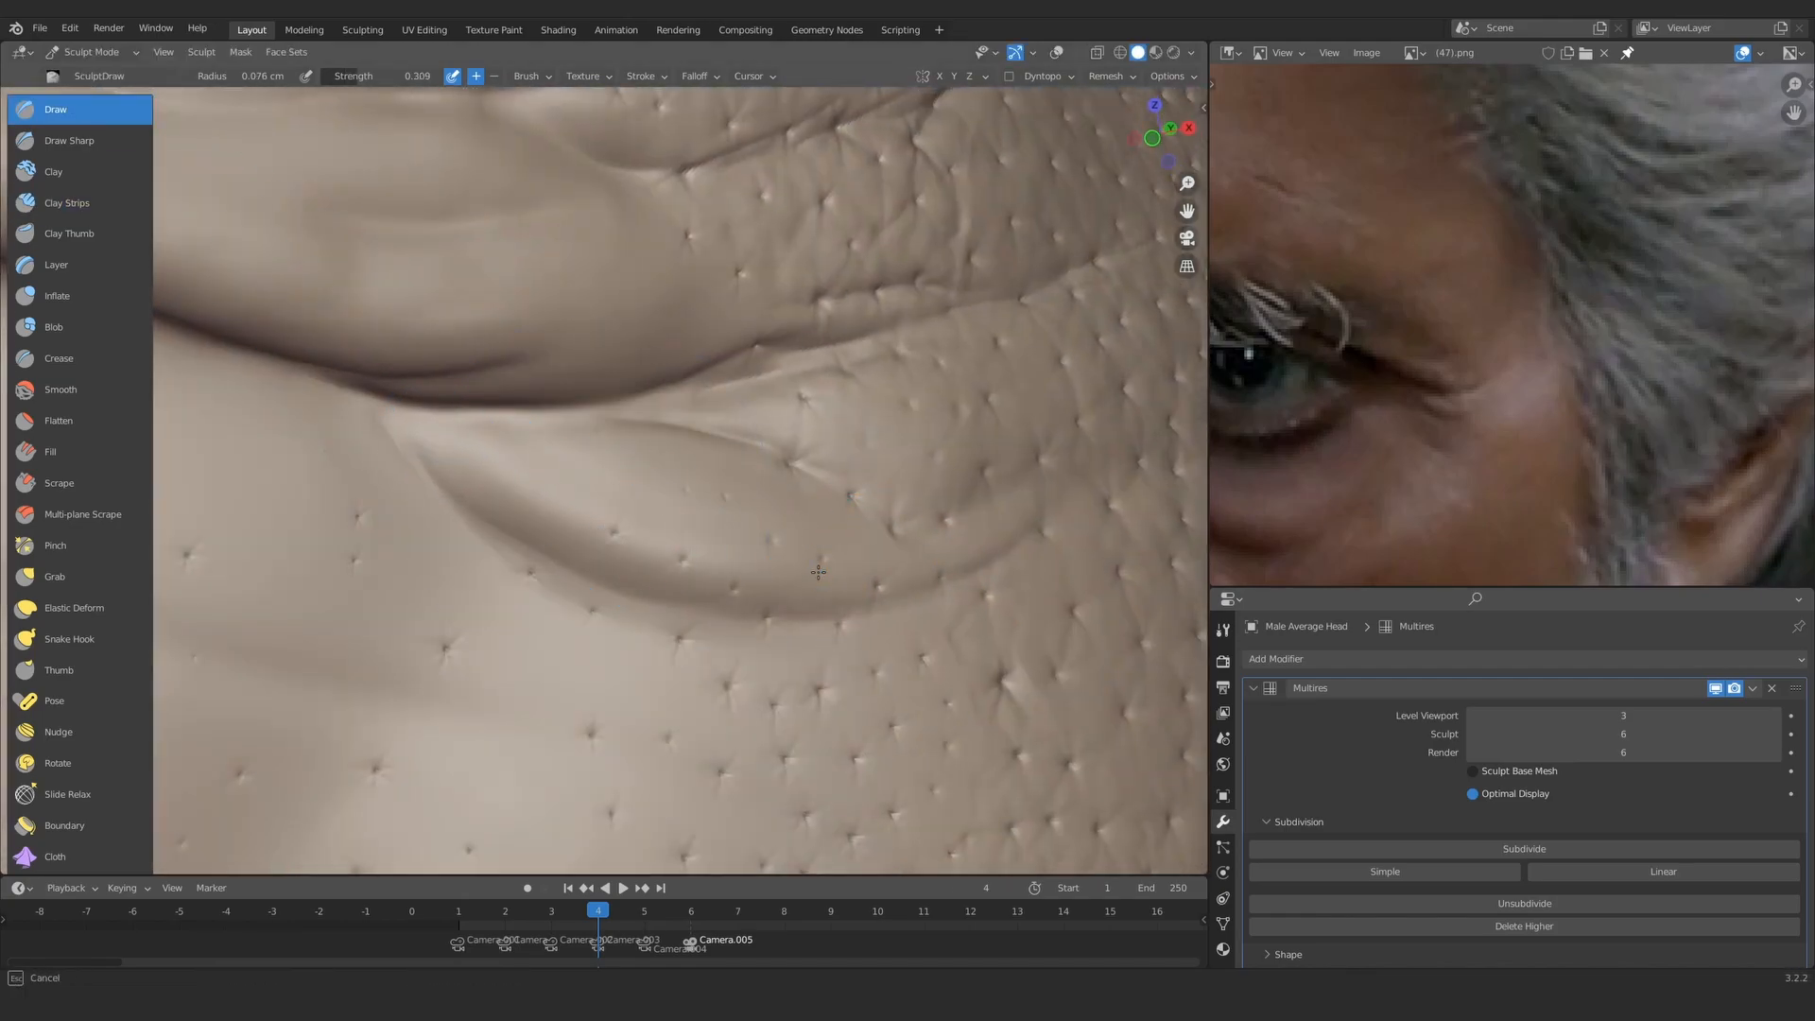
pyautogui.moveTo(818, 571); pyautogui.dragTo(850, 569)
# Step: Add volume to the small fold below the left outer eye corner with Clay Strips
pyautogui.moveTo(662, 473); pyautogui.dragTo(615, 507, button='middle')
pyautogui.click(81, 203)
pyautogui.moveTo(595, 435); pyautogui.dragTo(571, 467, button='middle')
pyautogui.moveTo(570, 463); pyautogui.dragTo(570, 450)
pyautogui.moveTo(570, 450)
pyautogui.mouseDown(button='middle')
pyautogui.moveTo(569, 487)
pyautogui.moveTo(640, 476)
pyautogui.moveTo(734, 505)
pyautogui.moveTo(718, 529)
pyautogui.mouseUp(button='middle')
# Step: Sharpen the creases where the small fold meets the left upper-eyelid fold with Draw Sharp
pyautogui.click(81, 141)
pyautogui.keyDown('shift'); pyautogui.moveTo(501, 579); pyautogui.dragTo(382, 487, button='middle'); pyautogui.keyUp('shift')
pyautogui.moveTo(476, 486); pyautogui.dragTo(728, 317)
pyautogui.moveTo(728, 316)
pyautogui.keyDown('ctrl'); pyautogui.mouseDown(button='middle')
pyautogui.moveTo(699, 425)
pyautogui.moveTo(652, 378)
pyautogui.mouseUp(button='middle'); pyautogui.keyUp('ctrl')
pyautogui.moveTo(653, 378)
pyautogui.keyDown('ctrl'); pyautogui.mouseDown(button='middle')
pyautogui.moveTo(643, 321)
pyautogui.moveTo(613, 427)
pyautogui.mouseUp(button='middle'); pyautogui.keyUp('ctrl')
pyautogui.moveTo(613, 428)
pyautogui.keyDown('ctrl'); pyautogui.keyDown('alt'); pyautogui.mouseDown()
pyautogui.moveTo(633, 506)
pyautogui.moveTo(729, 409)
pyautogui.moveTo(756, 425)
pyautogui.mouseUp(); pyautogui.keyUp('alt'); pyautogui.keyUp('ctrl')
pyautogui.moveTo(756, 426)
pyautogui.keyDown('ctrl'); pyautogui.keyDown('alt'); pyautogui.mouseDown()
pyautogui.moveTo(762, 357)
pyautogui.moveTo(728, 472)
pyautogui.mouseUp(); pyautogui.keyUp('alt'); pyautogui.keyUp('ctrl')
pyautogui.moveTo(728, 473)
pyautogui.keyDown('alt'); pyautogui.mouseDown()
pyautogui.moveTo(670, 674)
pyautogui.moveTo(681, 529)
pyautogui.mouseUp(); pyautogui.keyUp('alt')
pyautogui.moveTo(680, 529)
pyautogui.keyDown('ctrl'); pyautogui.keyDown('alt'); pyautogui.mouseDown()
pyautogui.moveTo(676, 416)
pyautogui.moveTo(718, 368)
pyautogui.mouseUp(); pyautogui.keyUp('alt'); pyautogui.keyUp('ctrl')
pyautogui.moveTo(718, 368)
pyautogui.keyDown('alt'); pyautogui.mouseDown()
pyautogui.moveTo(694, 397)
pyautogui.moveTo(704, 341)
pyautogui.mouseUp(); pyautogui.keyUp('alt')
# Step: Build thin skin ridges at the inner end of the small left eye fold with Clay Strips at 0.028 cm radius
pyautogui.click(80, 203)
pyautogui.moveTo(652, 430); pyautogui.dragTo(714, 400)
pyautogui.moveTo(695, 406)
pyautogui.keyDown('alt'); pyautogui.mouseDown()
pyautogui.moveTo(688, 430)
pyautogui.moveTo(676, 359)
pyautogui.mouseUp(); pyautogui.keyUp('alt')
pyautogui.moveTo(614, 444); pyautogui.dragTo(567, 467)
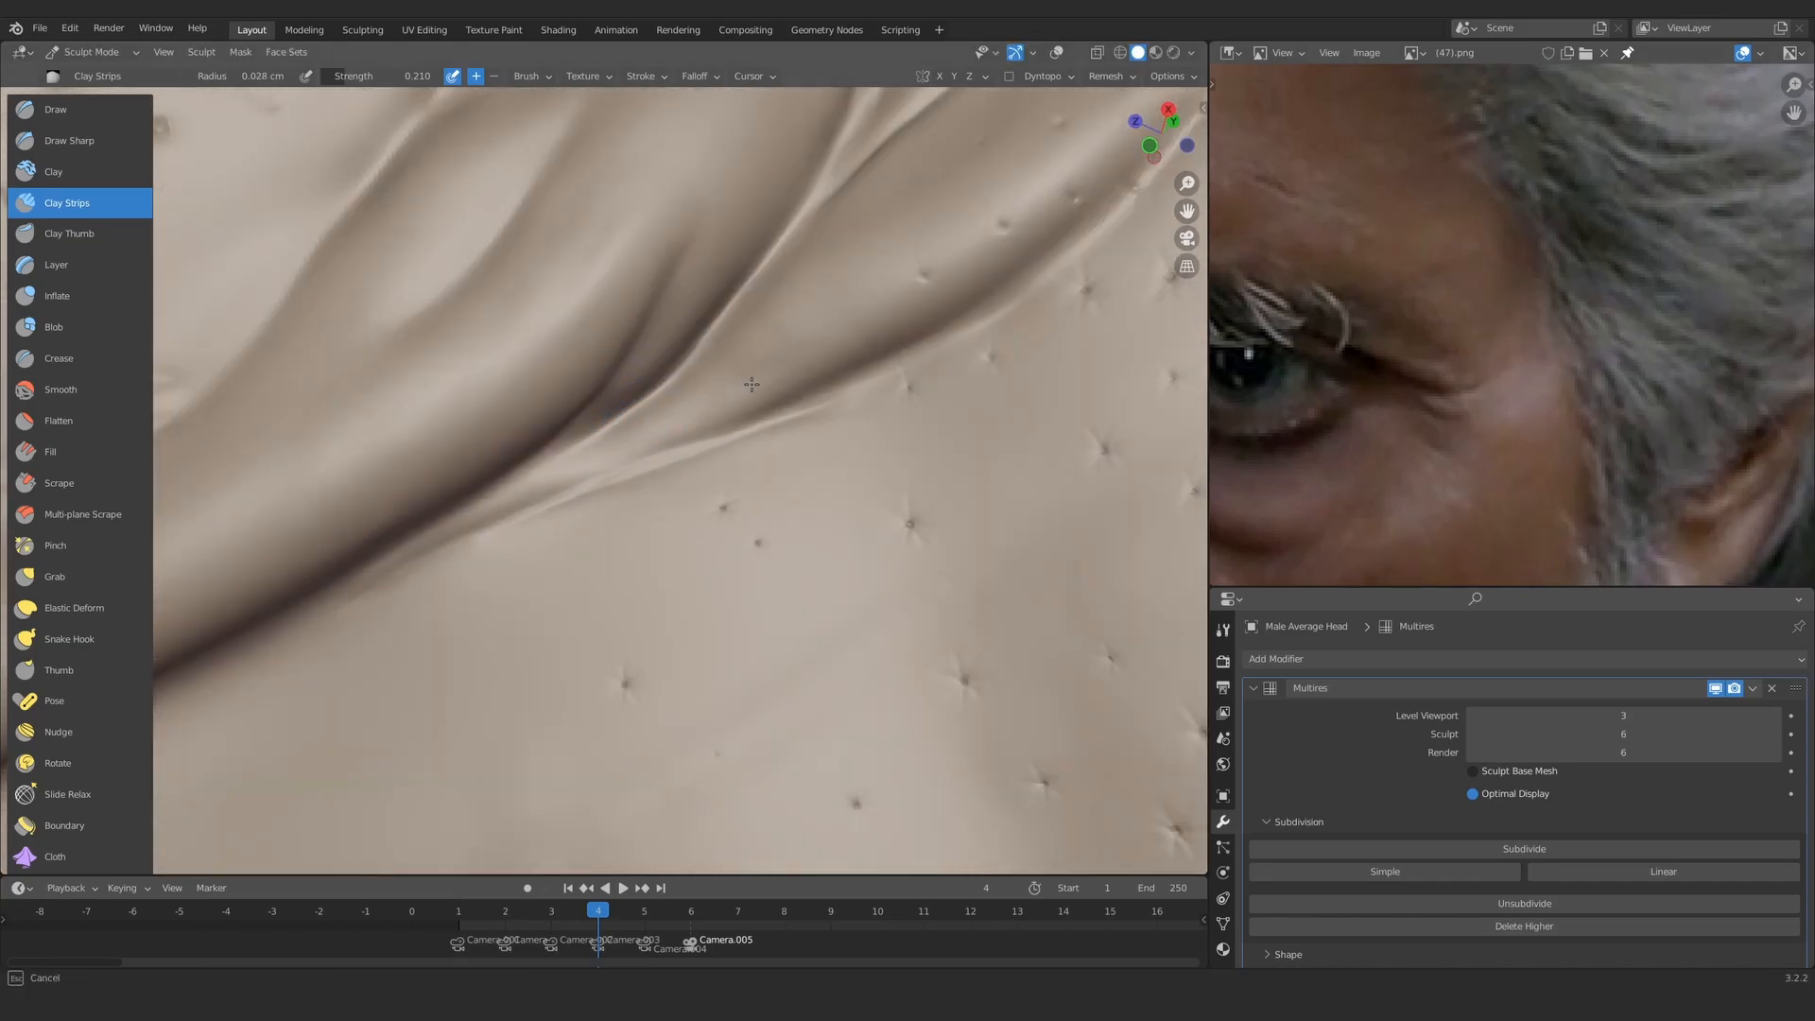
pyautogui.keyDown('ctrl'); pyautogui.keyDown('alt'); pyautogui.moveTo(879, 290); pyautogui.dragTo(803, 529); pyautogui.keyUp('alt'); pyautogui.keyUp('ctrl')
pyautogui.moveTo(803, 529)
pyautogui.keyDown('alt'); pyautogui.mouseDown()
pyautogui.moveTo(734, 457)
pyautogui.moveTo(661, 472)
pyautogui.mouseUp(); pyautogui.keyUp('alt')
pyautogui.moveTo(661, 473)
pyautogui.keyDown('ctrl'); pyautogui.keyDown('alt'); pyautogui.mouseDown()
pyautogui.moveTo(599, 530)
pyautogui.moveTo(571, 526)
pyautogui.moveTo(620, 527)
pyautogui.moveTo(567, 490)
pyautogui.moveTo(605, 505)
pyautogui.mouseUp(); pyautogui.keyUp('alt'); pyautogui.keyUp('ctrl')
pyautogui.moveTo(605, 525); pyautogui.dragTo(681, 518)
pyautogui.moveTo(676, 515)
pyautogui.keyDown('ctrl'); pyautogui.keyDown('alt'); pyautogui.mouseDown()
pyautogui.moveTo(656, 588)
pyautogui.moveTo(715, 440)
pyautogui.moveTo(756, 407)
pyautogui.moveTo(652, 473)
pyautogui.mouseUp(); pyautogui.keyUp('alt'); pyautogui.keyUp('ctrl')
pyautogui.moveTo(568, 567)
pyautogui.keyDown('ctrl'); pyautogui.keyDown('alt'); pyautogui.mouseDown()
pyautogui.moveTo(494, 494)
pyautogui.moveTo(535, 446)
pyautogui.moveTo(707, 475)
pyautogui.moveTo(610, 466)
pyautogui.moveTo(368, 276)
pyautogui.mouseUp(); pyautogui.keyUp('alt'); pyautogui.keyUp('ctrl')
# Step: Fill the skin below the left outer eyelid fold with Clay Strips at 0.13 cm radius
pyautogui.press('f')
pyautogui.click(629, 466)
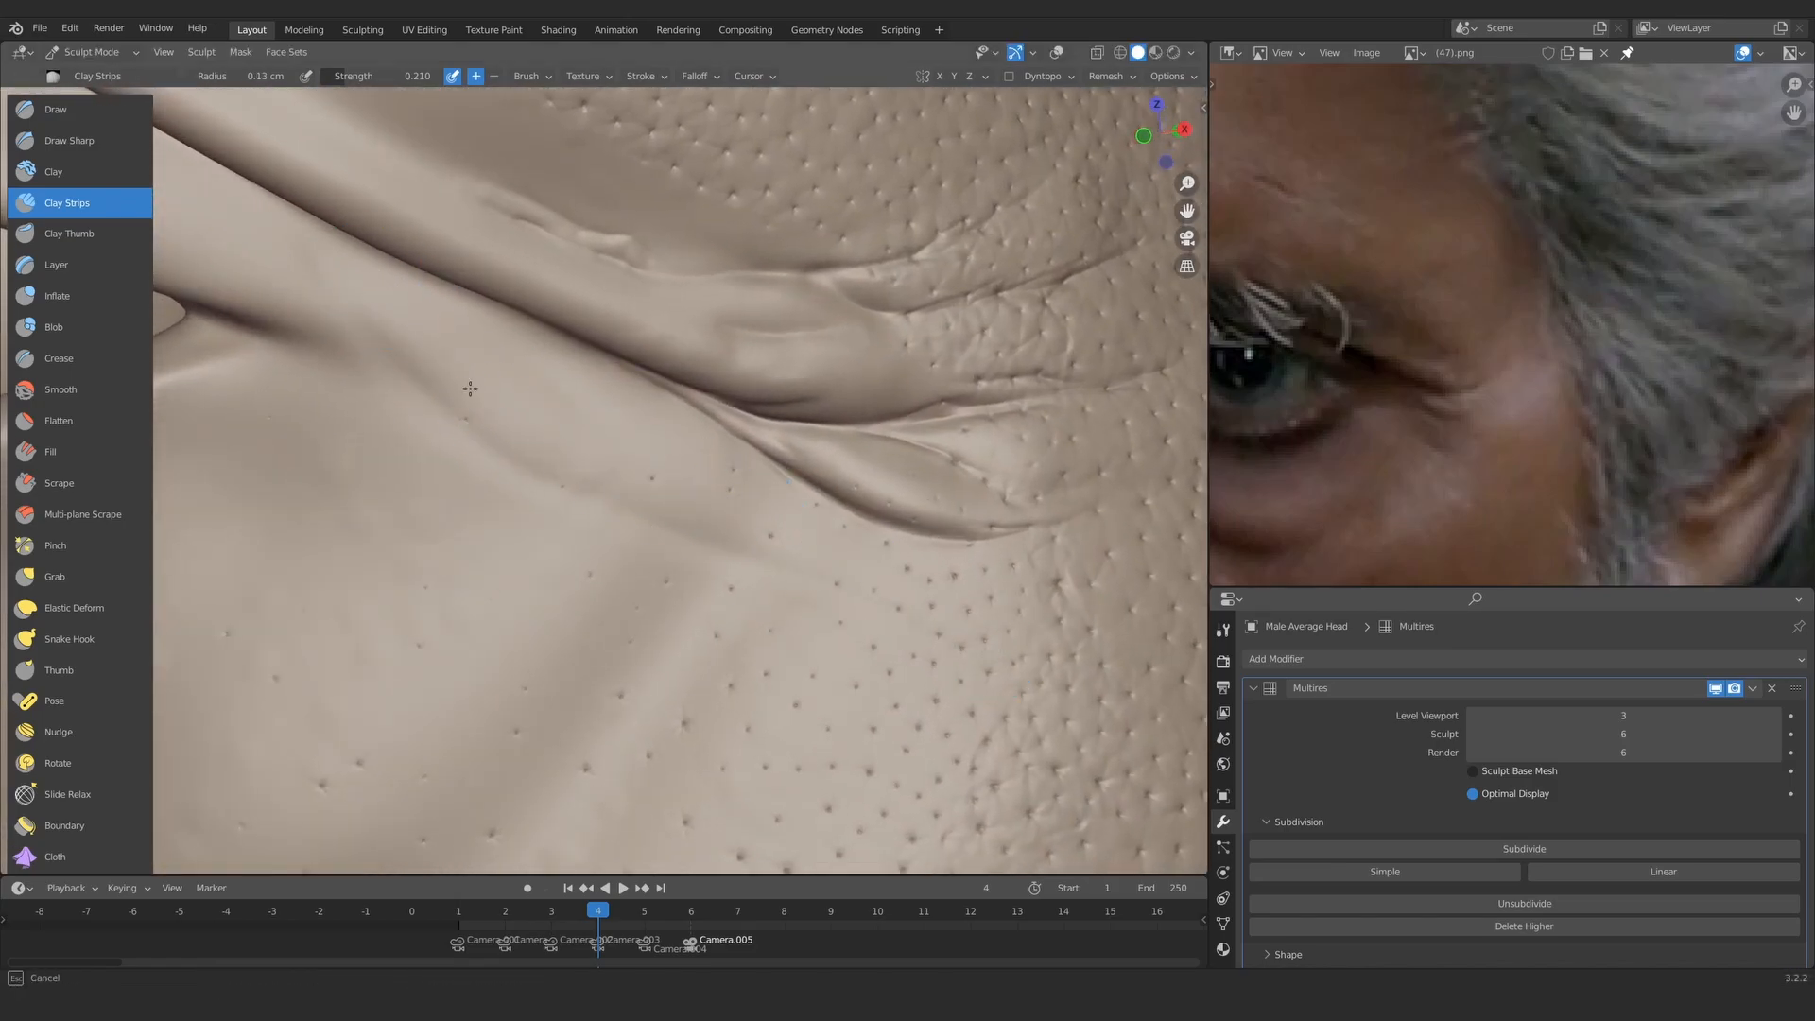
pyautogui.moveTo(1049, 684)
pyautogui.keyDown('ctrl'); pyautogui.keyDown('alt'); pyautogui.mouseDown()
pyautogui.moveTo(697, 510)
pyautogui.moveTo(660, 677)
pyautogui.mouseUp(); pyautogui.keyUp('alt'); pyautogui.keyUp('ctrl')
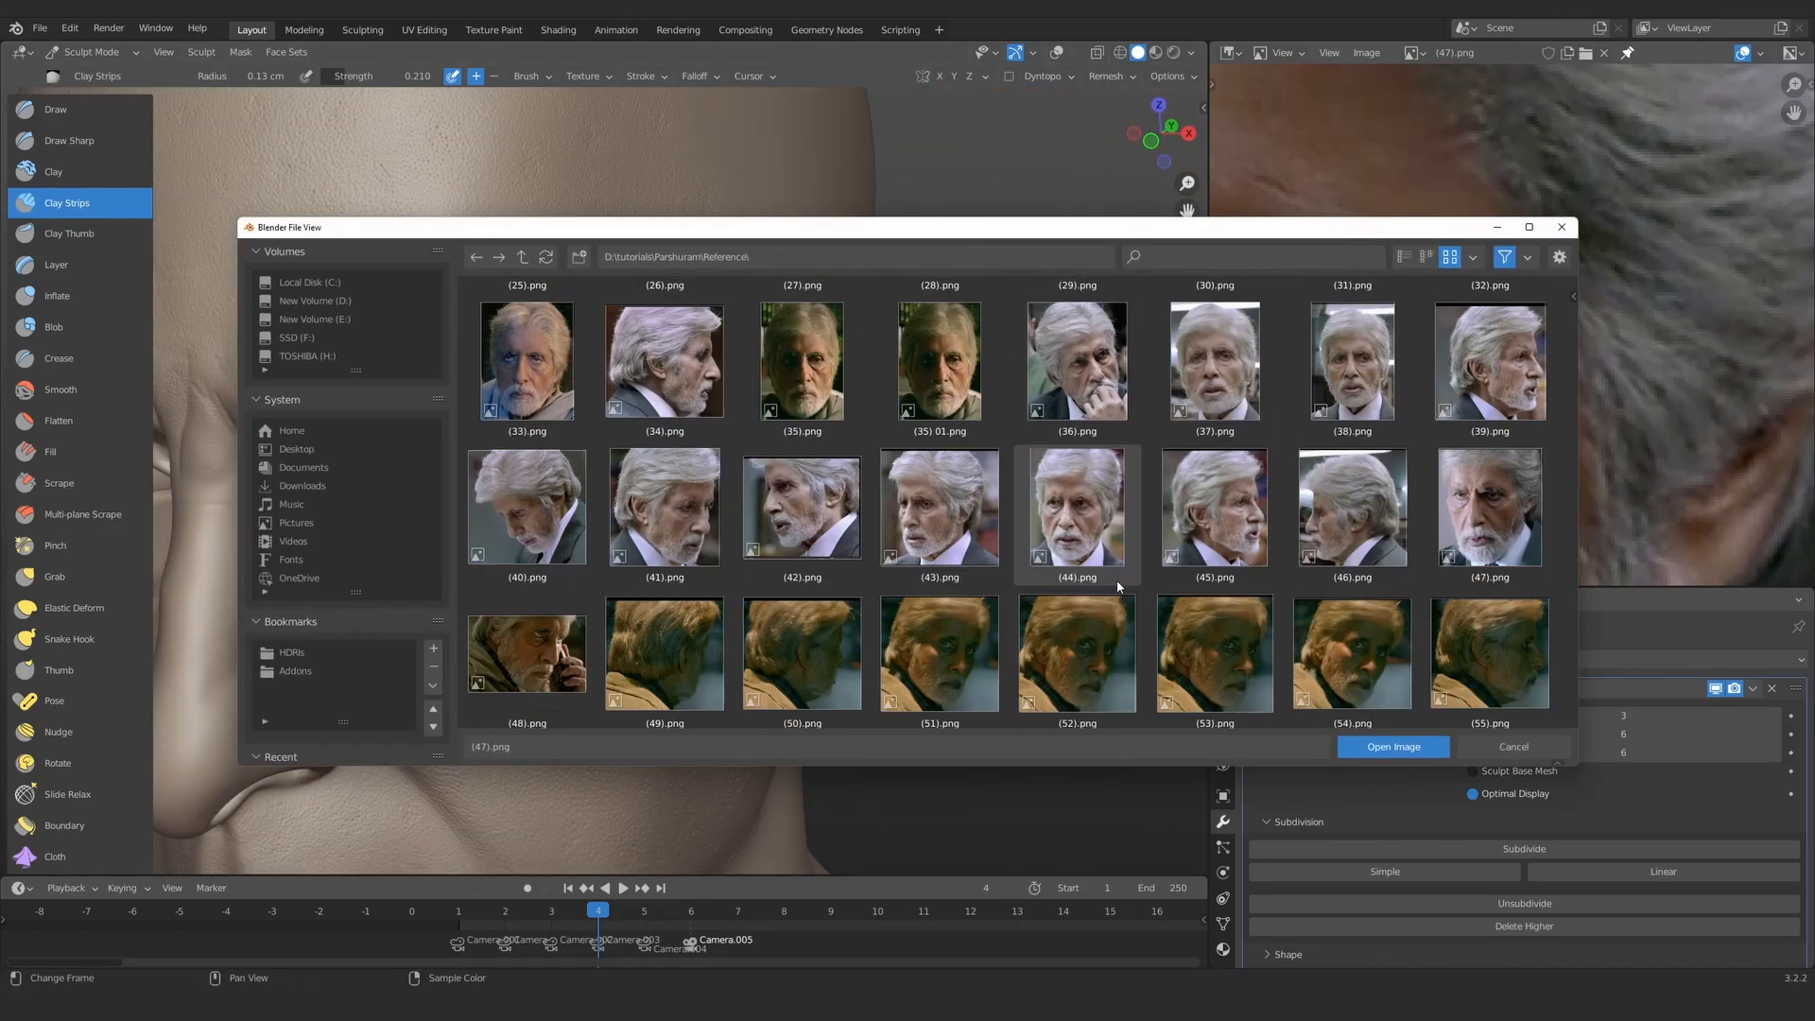
# Step: Load the reference image (42).png and frame its crow's-feet beside the sculpt's left outer eye corner
pyautogui.scroll(-2, 1118, 586)
pyautogui.scroll(3, 1039, 586)
pyautogui.doubleClick(799, 571)
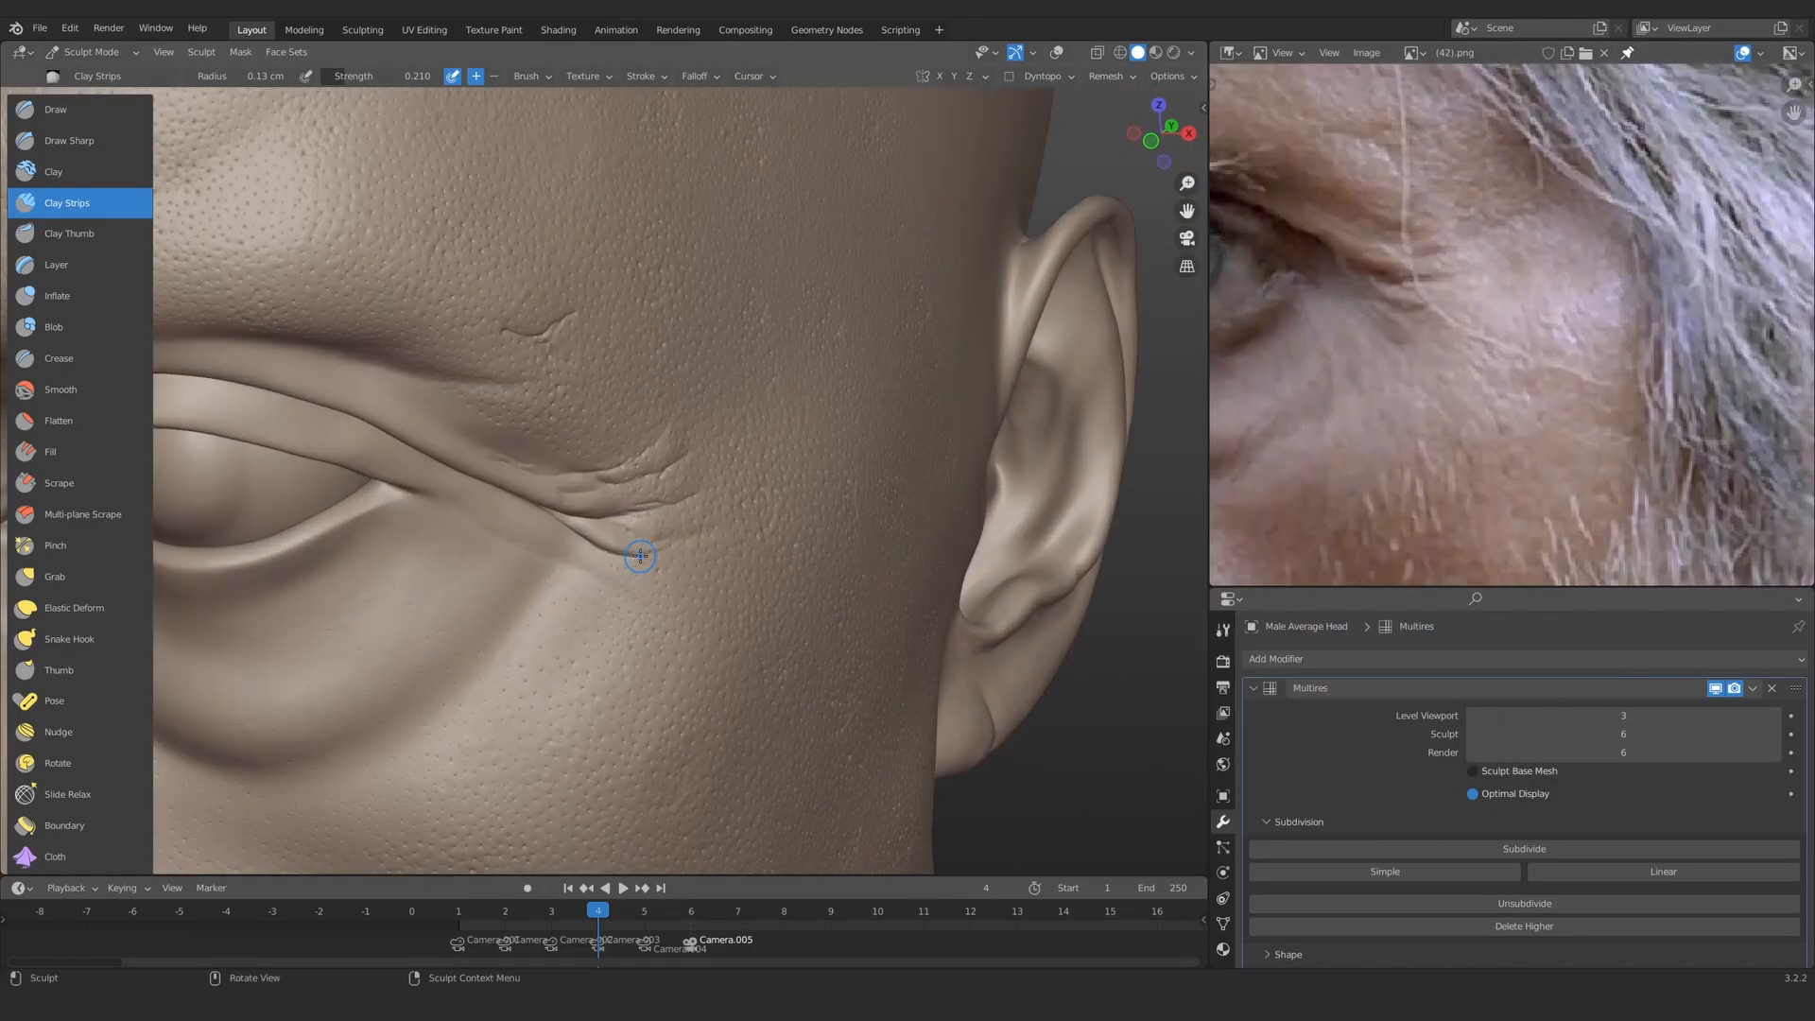
pyautogui.keyDown('alt'); pyautogui.moveTo(639, 556); pyautogui.dragTo(567, 531); pyautogui.keyUp('alt')
pyautogui.keyDown('ctrl'); pyautogui.keyDown('alt'); pyautogui.moveTo(738, 605); pyautogui.dragTo(620, 555); pyautogui.keyUp('alt'); pyautogui.keyUp('ctrl')
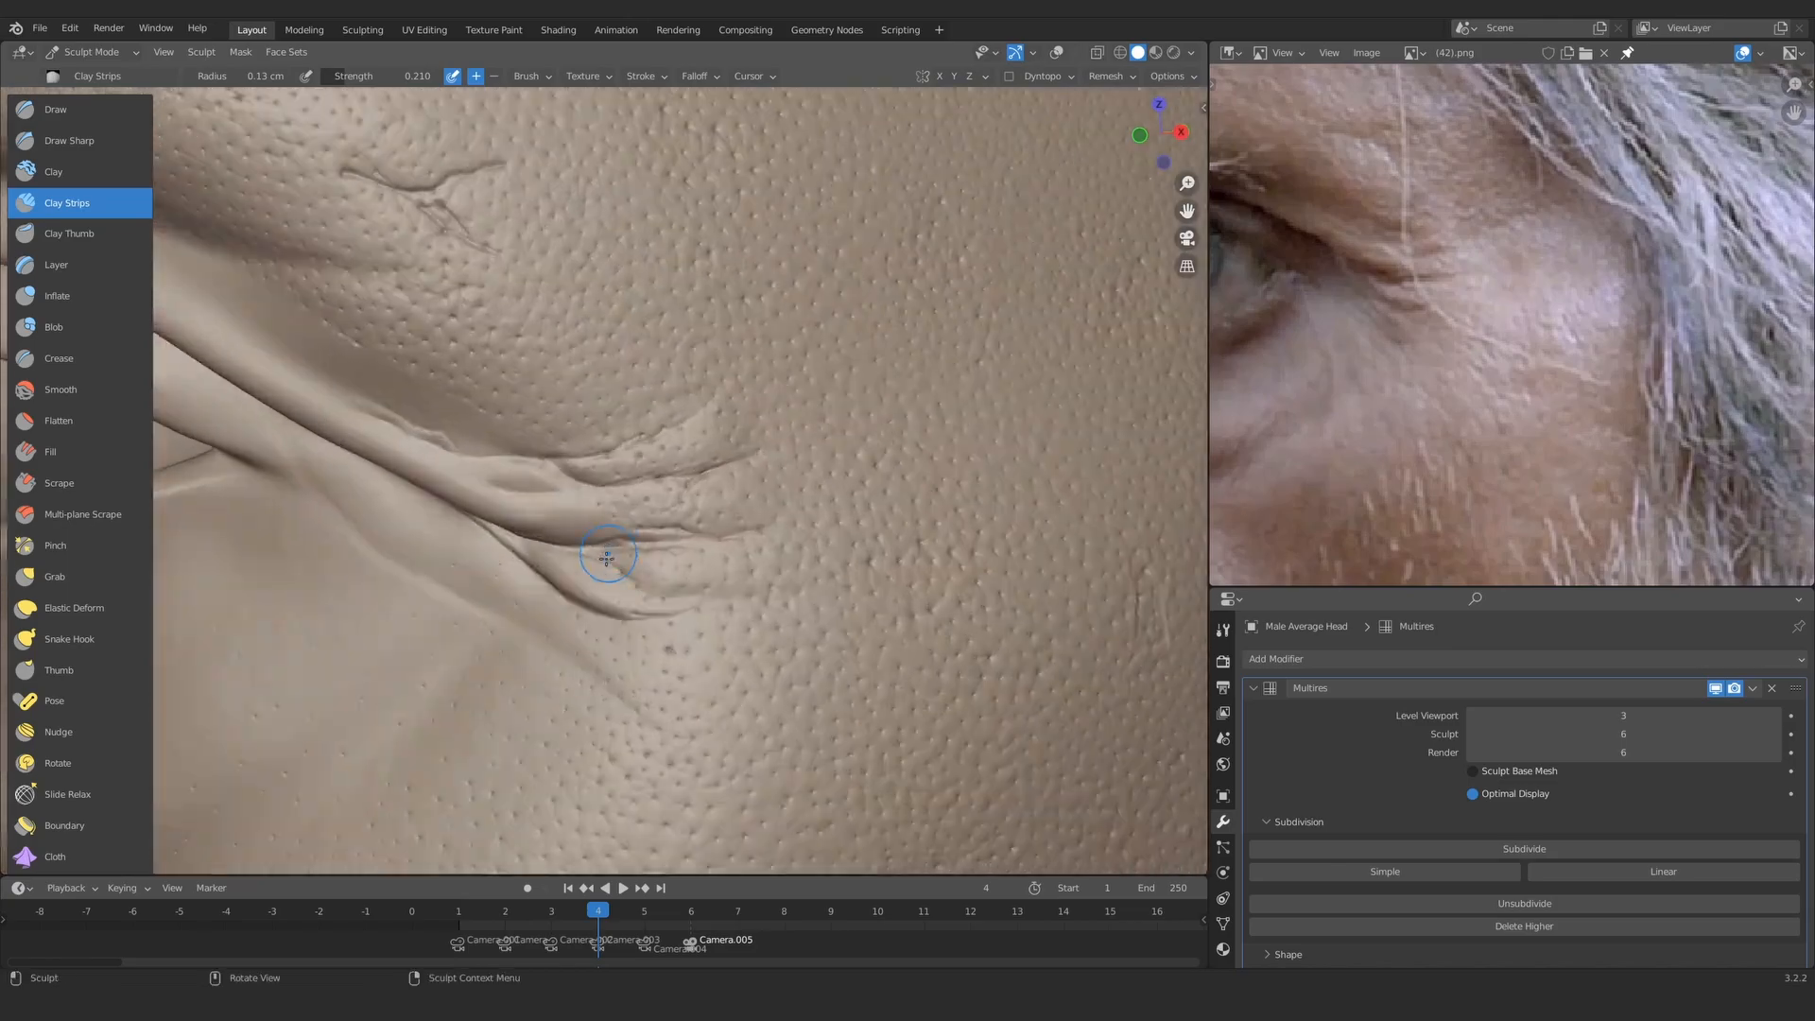
pyautogui.keyDown('ctrl'); pyautogui.keyDown('alt'); pyautogui.moveTo(1442, 308); pyautogui.dragTo(1370, 292); pyautogui.keyUp('alt'); pyautogui.keyUp('ctrl')
# Step: Deepen the lower edge of the small left outer eye fold with Draw Sharp at 0.091 cm radius
pyautogui.click(69, 141)
pyautogui.moveTo(501, 652)
pyautogui.keyDown('ctrl'); pyautogui.keyDown('alt'); pyautogui.mouseDown()
pyautogui.moveTo(627, 405)
pyautogui.moveTo(645, 436)
pyautogui.moveTo(624, 421)
pyautogui.mouseUp(); pyautogui.keyUp('alt'); pyautogui.keyUp('ctrl')
pyautogui.press('f')
pyautogui.click(735, 493)
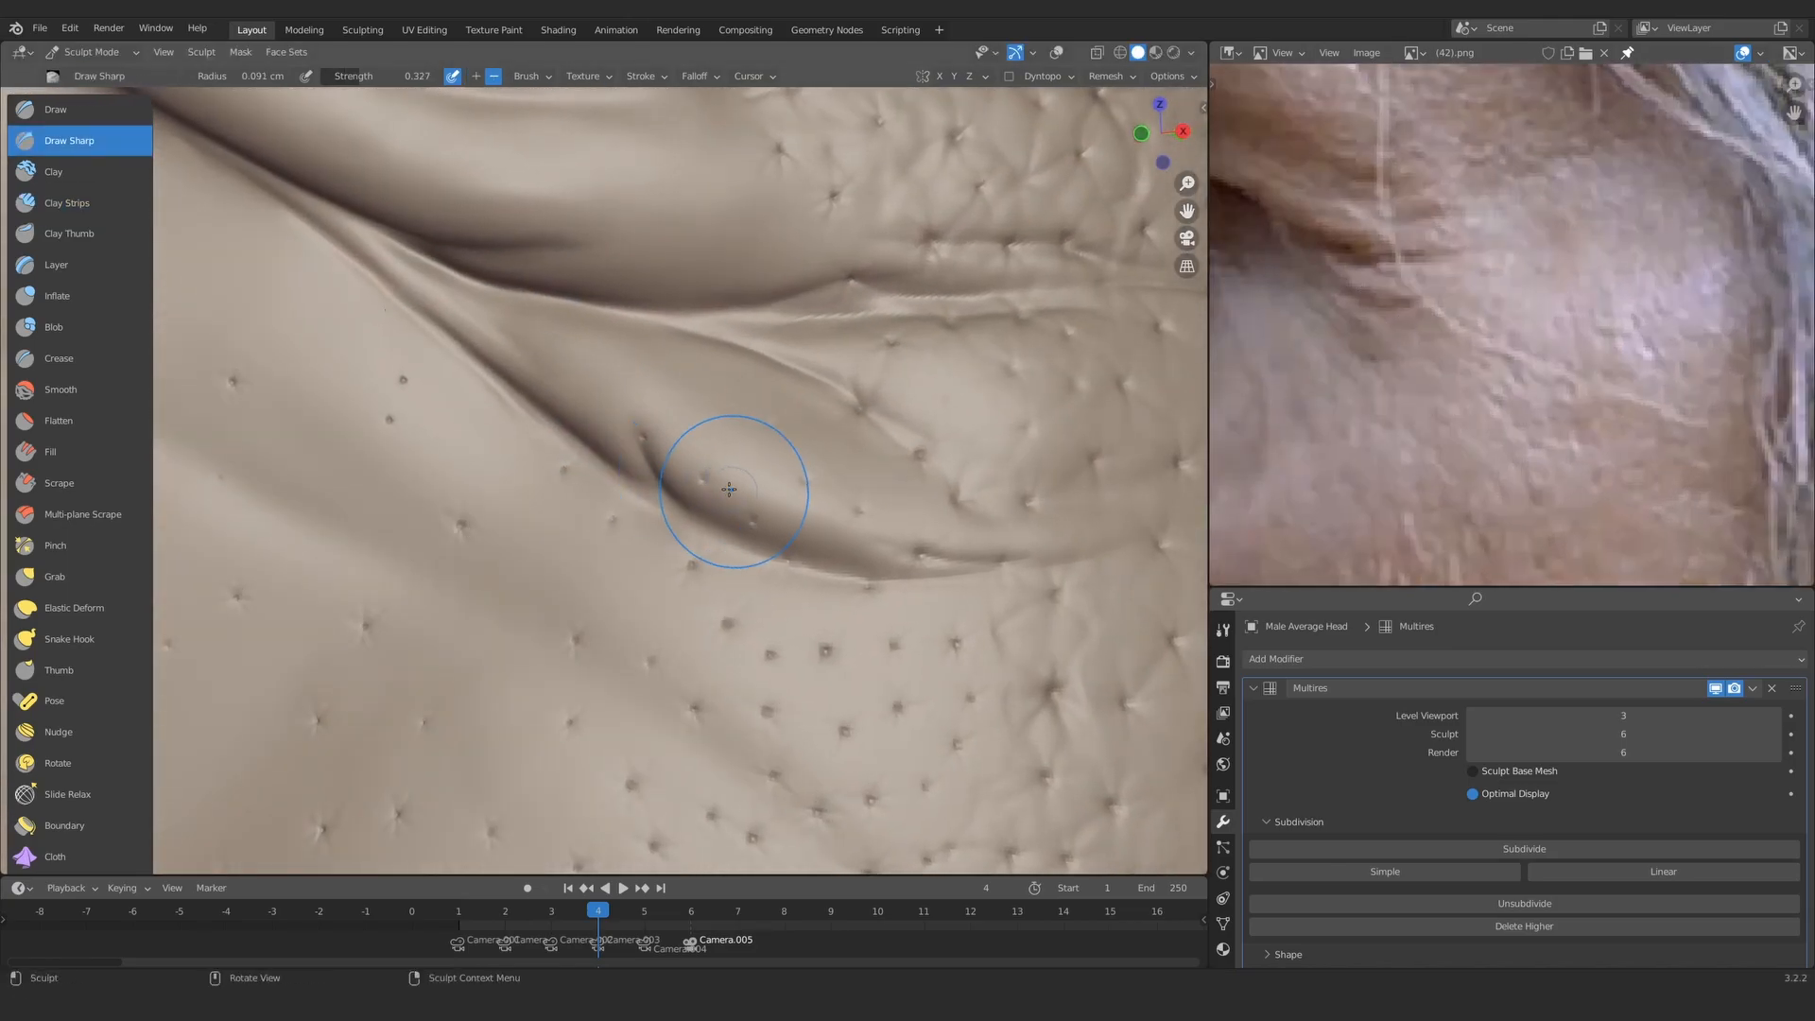
pyautogui.moveTo(511, 383); pyautogui.dragTo(540, 401)
pyautogui.keyDown('ctrl'); pyautogui.keyDown('alt'); pyautogui.moveTo(541, 400); pyautogui.dragTo(547, 567); pyautogui.keyUp('alt'); pyautogui.keyUp('ctrl')
pyautogui.keyDown('ctrl'); pyautogui.keyDown('alt'); pyautogui.moveTo(547, 649); pyautogui.dragTo(623, 529); pyautogui.keyUp('alt'); pyautogui.keyUp('ctrl')
# Step: Carve irregular wrinkles into the small left outer eye fold with a resized Draw Sharp brush and adjust its shape with Grab
pyautogui.press('f')
pyautogui.click(754, 521)
pyautogui.moveTo(817, 520); pyautogui.dragTo(855, 525)
pyautogui.press('g')
pyautogui.moveTo(704, 484)
pyautogui.keyDown('alt'); pyautogui.mouseDown()
pyautogui.moveTo(682, 484)
pyautogui.moveTo(733, 433)
pyautogui.moveTo(756, 473)
pyautogui.moveTo(662, 501)
pyautogui.mouseUp(); pyautogui.keyUp('alt')
pyautogui.press('f')
pyautogui.click(510, 482)
pyautogui.moveTo(463, 444)
pyautogui.keyDown('ctrl'); pyautogui.keyDown('alt'); pyautogui.mouseDown()
pyautogui.moveTo(636, 491)
pyautogui.moveTo(765, 438)
pyautogui.moveTo(727, 454)
pyautogui.mouseUp(); pyautogui.keyUp('alt'); pyautogui.keyUp('ctrl')
# Step: Refine the fine wrinkles around the small left outer eye fold with Draw Sharp at 0.028 cm radius
pyautogui.press('x')
pyautogui.moveTo(558, 506)
pyautogui.keyDown('alt'); pyautogui.mouseDown()
pyautogui.moveTo(593, 533)
pyautogui.moveTo(593, 473)
pyautogui.mouseUp(); pyautogui.keyUp('alt')
pyautogui.moveTo(728, 496); pyautogui.dragTo(723, 539, button='middle')
pyautogui.press('f')
pyautogui.click(729, 463)
pyautogui.moveTo(857, 613)
pyautogui.keyDown('ctrl'); pyautogui.mouseDown(button='middle')
pyautogui.moveTo(620, 721)
pyautogui.moveTo(595, 407)
pyautogui.mouseUp(button='middle'); pyautogui.keyUp('ctrl')
pyautogui.moveTo(595, 463)
pyautogui.mouseDown(button='middle')
pyautogui.moveTo(537, 528)
pyautogui.moveTo(573, 576)
pyautogui.moveTo(558, 661)
pyautogui.moveTo(567, 444)
pyautogui.moveTo(605, 661)
pyautogui.mouseUp(button='middle')
pyautogui.moveTo(609, 529)
pyautogui.mouseDown(button='middle')
pyautogui.moveTo(594, 518)
pyautogui.moveTo(591, 586)
pyautogui.mouseUp(button='middle')
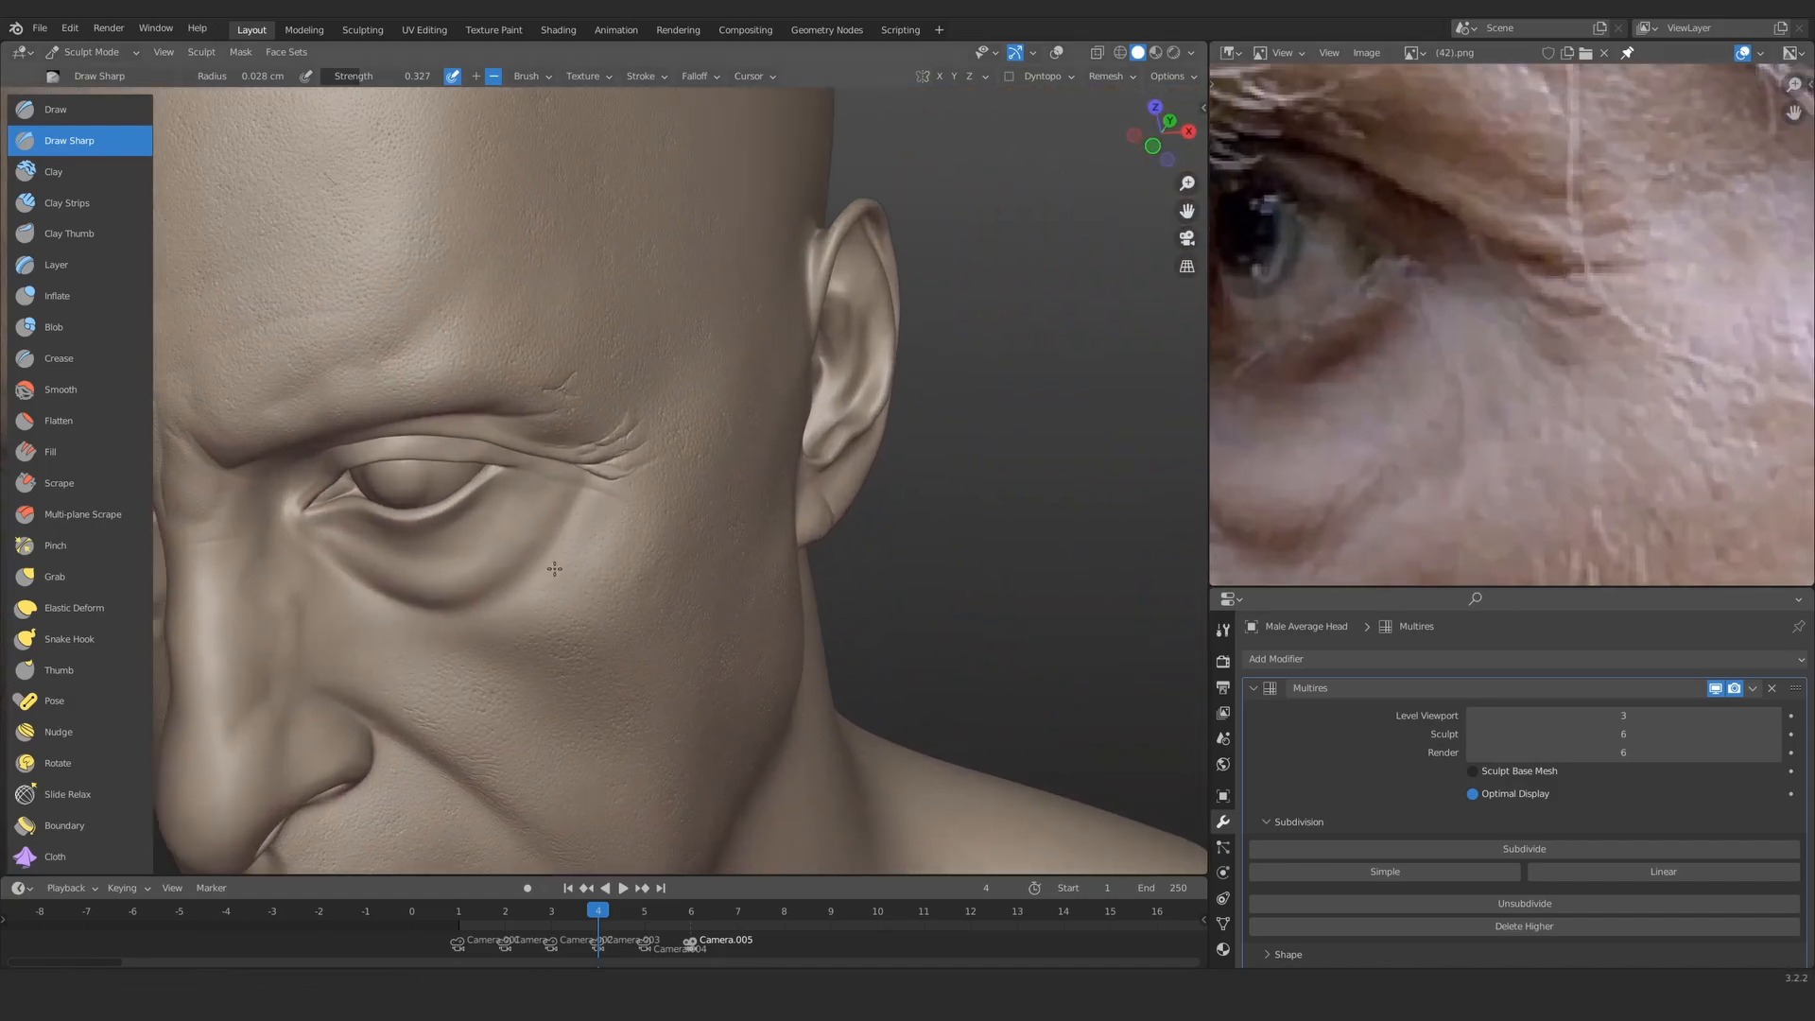
# Step: Carve a diagonal crease below the small left outer eye fold with Draw Sharp at 0.061 cm radius
pyautogui.moveTo(515, 529)
pyautogui.keyDown('ctrl'); pyautogui.mouseDown(button='middle')
pyautogui.moveTo(511, 431)
pyautogui.moveTo(535, 435)
pyautogui.moveTo(689, 624)
pyautogui.moveTo(640, 429)
pyautogui.moveTo(542, 491)
pyautogui.mouseUp(button='middle'); pyautogui.keyUp('ctrl')
pyautogui.press('f')
pyautogui.click(551, 429)
pyautogui.keyDown('shift'); pyautogui.moveTo(860, 341); pyautogui.dragTo(501, 501, button='middle'); pyautogui.keyUp('shift')
pyautogui.moveTo(705, 382)
pyautogui.mouseDown(button='middle')
pyautogui.moveTo(832, 397)
pyautogui.moveTo(968, 509)
pyautogui.mouseUp(button='middle')
pyautogui.scroll(5, 576, 486)
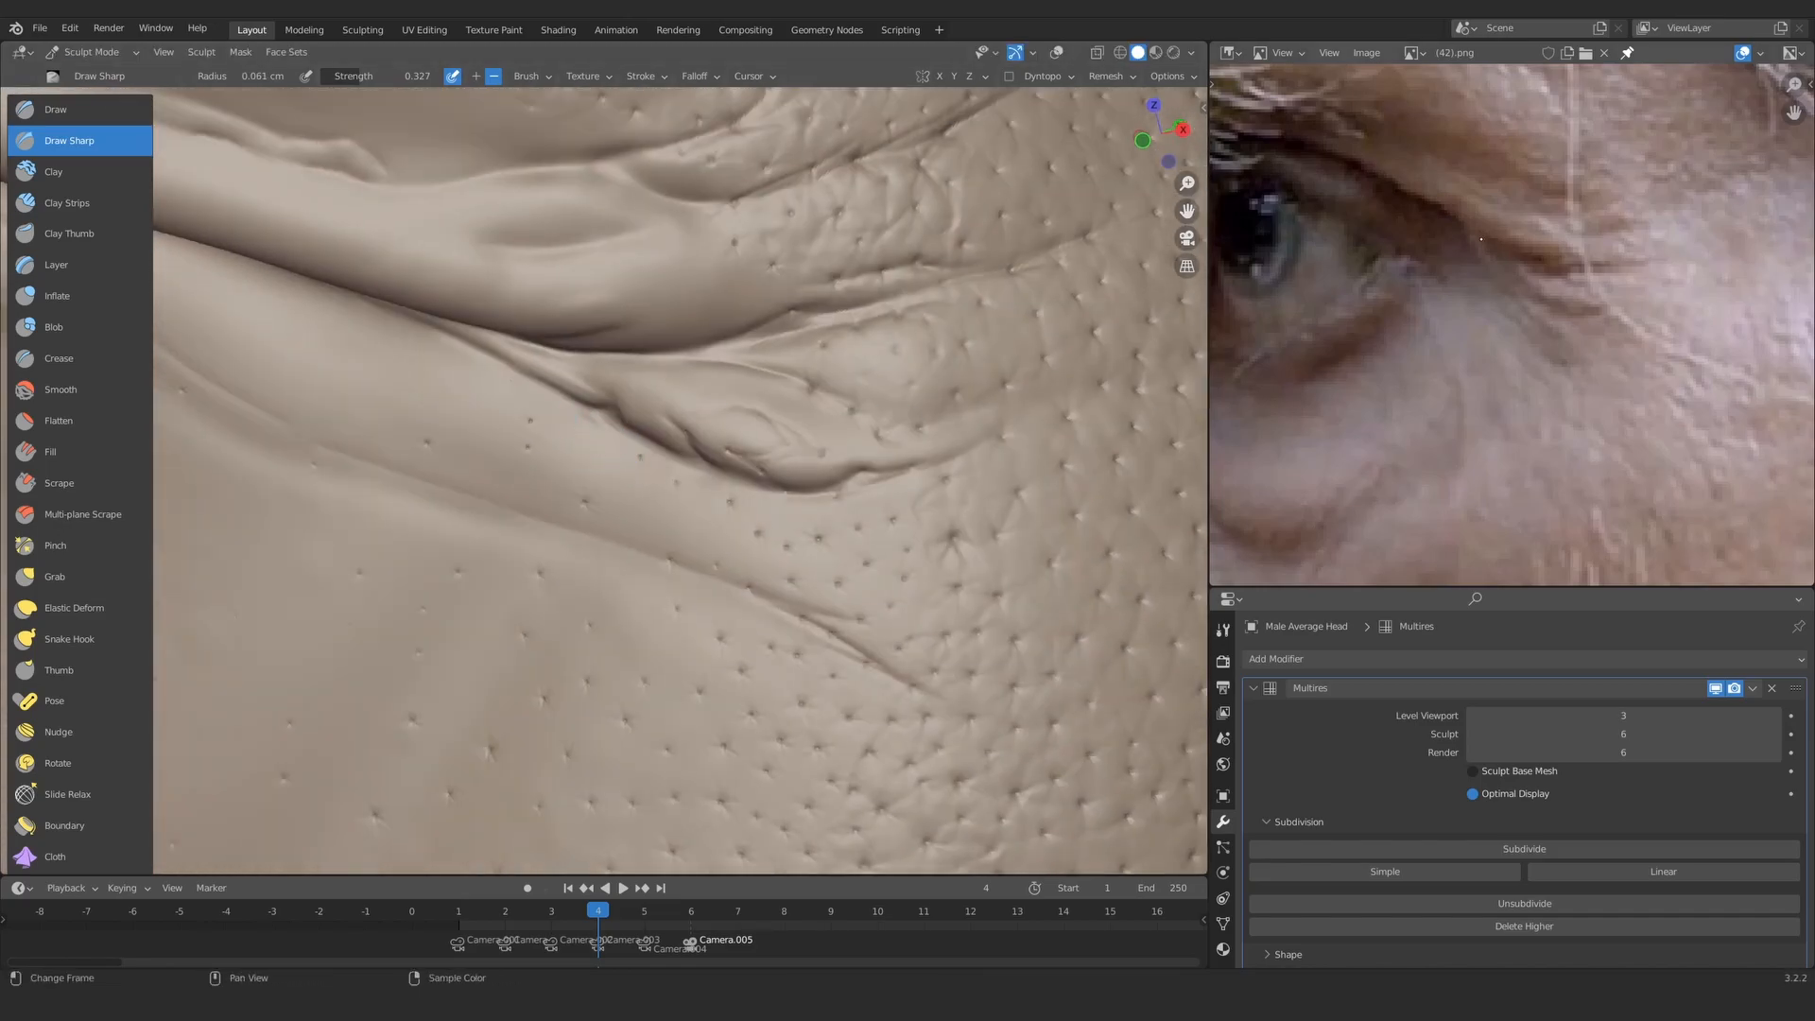
# Step: Carve finer parallel creases between the left outer eye fold and the diagonal crease with Draw Sharp at 0.024 cm radius
pyautogui.moveTo(643, 472); pyautogui.dragTo(631, 463, button='middle')
pyautogui.scroll(1, 624, 472)
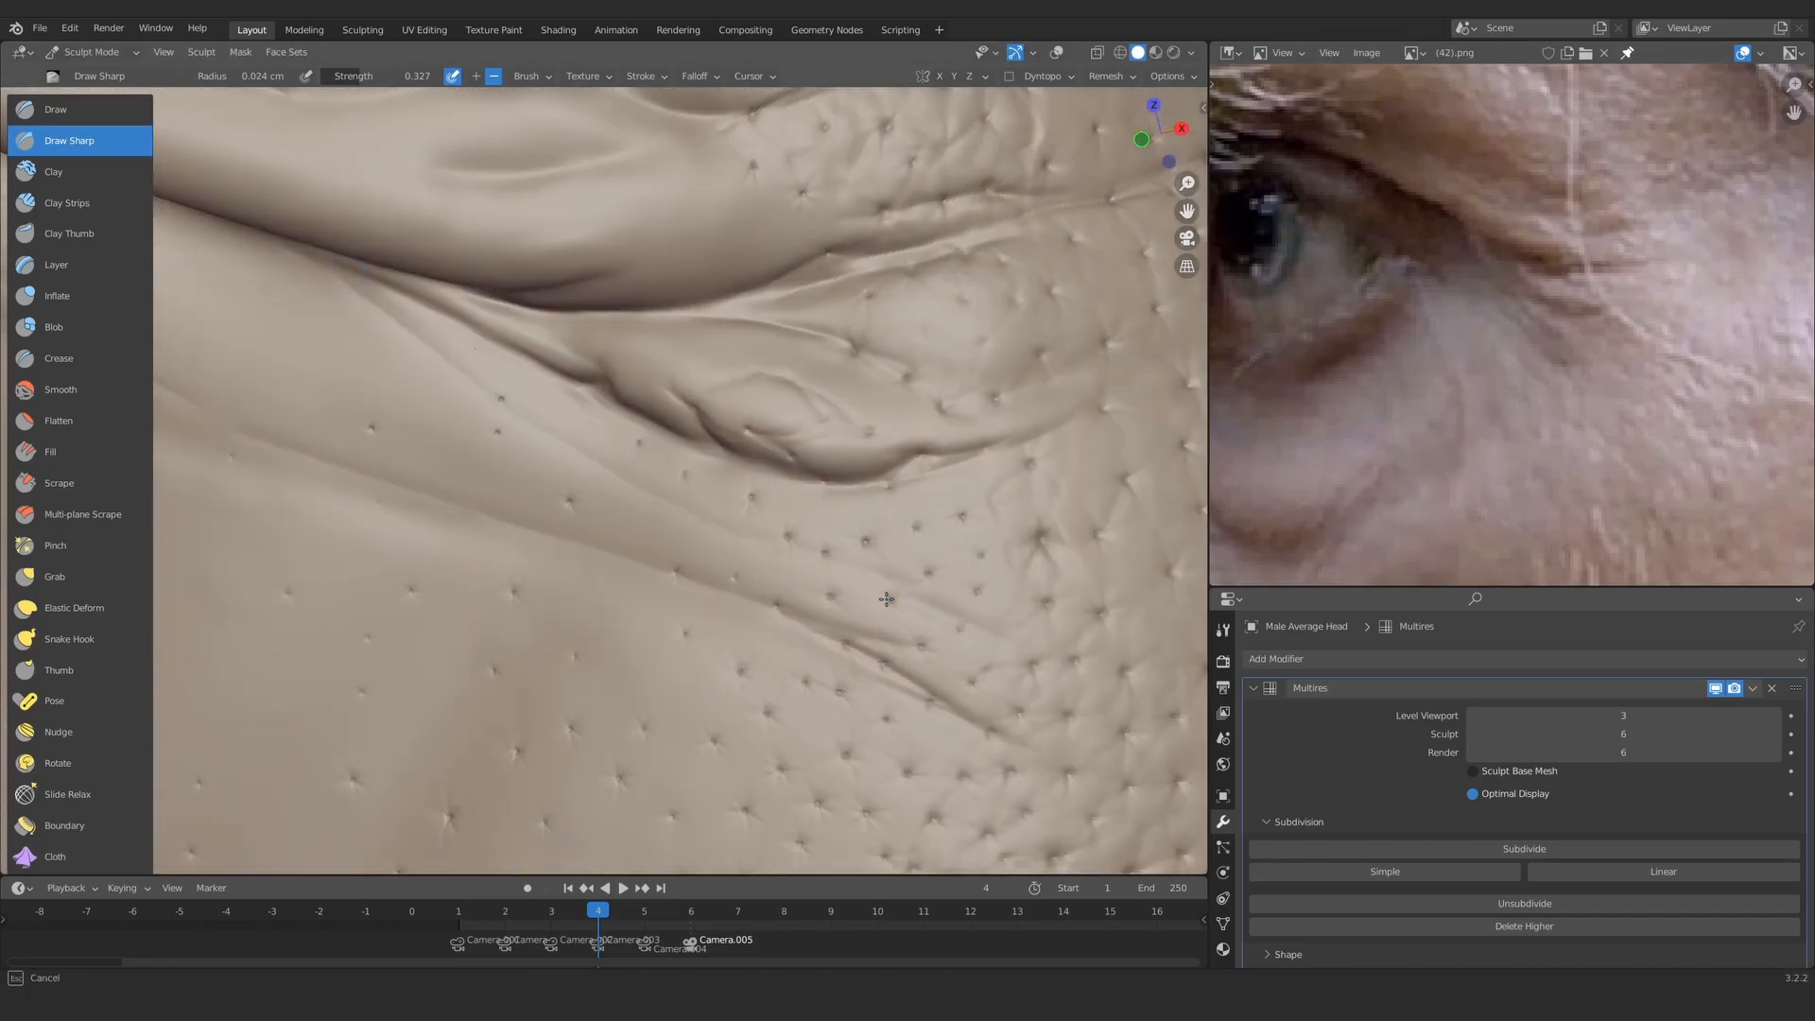
pyautogui.moveTo(760, 534); pyautogui.dragTo(632, 490, button='middle')
pyautogui.moveTo(808, 564)
pyautogui.keyDown('ctrl'); pyautogui.mouseDown(button='middle')
pyautogui.moveTo(803, 444)
pyautogui.moveTo(805, 539)
pyautogui.moveTo(749, 437)
pyautogui.moveTo(872, 453)
pyautogui.moveTo(891, 558)
pyautogui.moveTo(592, 519)
pyautogui.moveTo(652, 491)
pyautogui.mouseUp(button='middle'); pyautogui.keyUp('ctrl')
pyautogui.keyDown('ctrl'); pyautogui.moveTo(1513, 283); pyautogui.dragTo(1522, 340, button='middle'); pyautogui.keyUp('ctrl')
pyautogui.moveTo(492, 633)
pyautogui.keyDown('ctrl'); pyautogui.mouseDown(button='middle')
pyautogui.moveTo(469, 521)
pyautogui.moveTo(300, 586)
pyautogui.mouseUp(button='middle'); pyautogui.keyUp('ctrl')
pyautogui.keyDown('ctrl'); pyautogui.moveTo(299, 587); pyautogui.dragTo(312, 492, button='middle'); pyautogui.keyUp('ctrl')
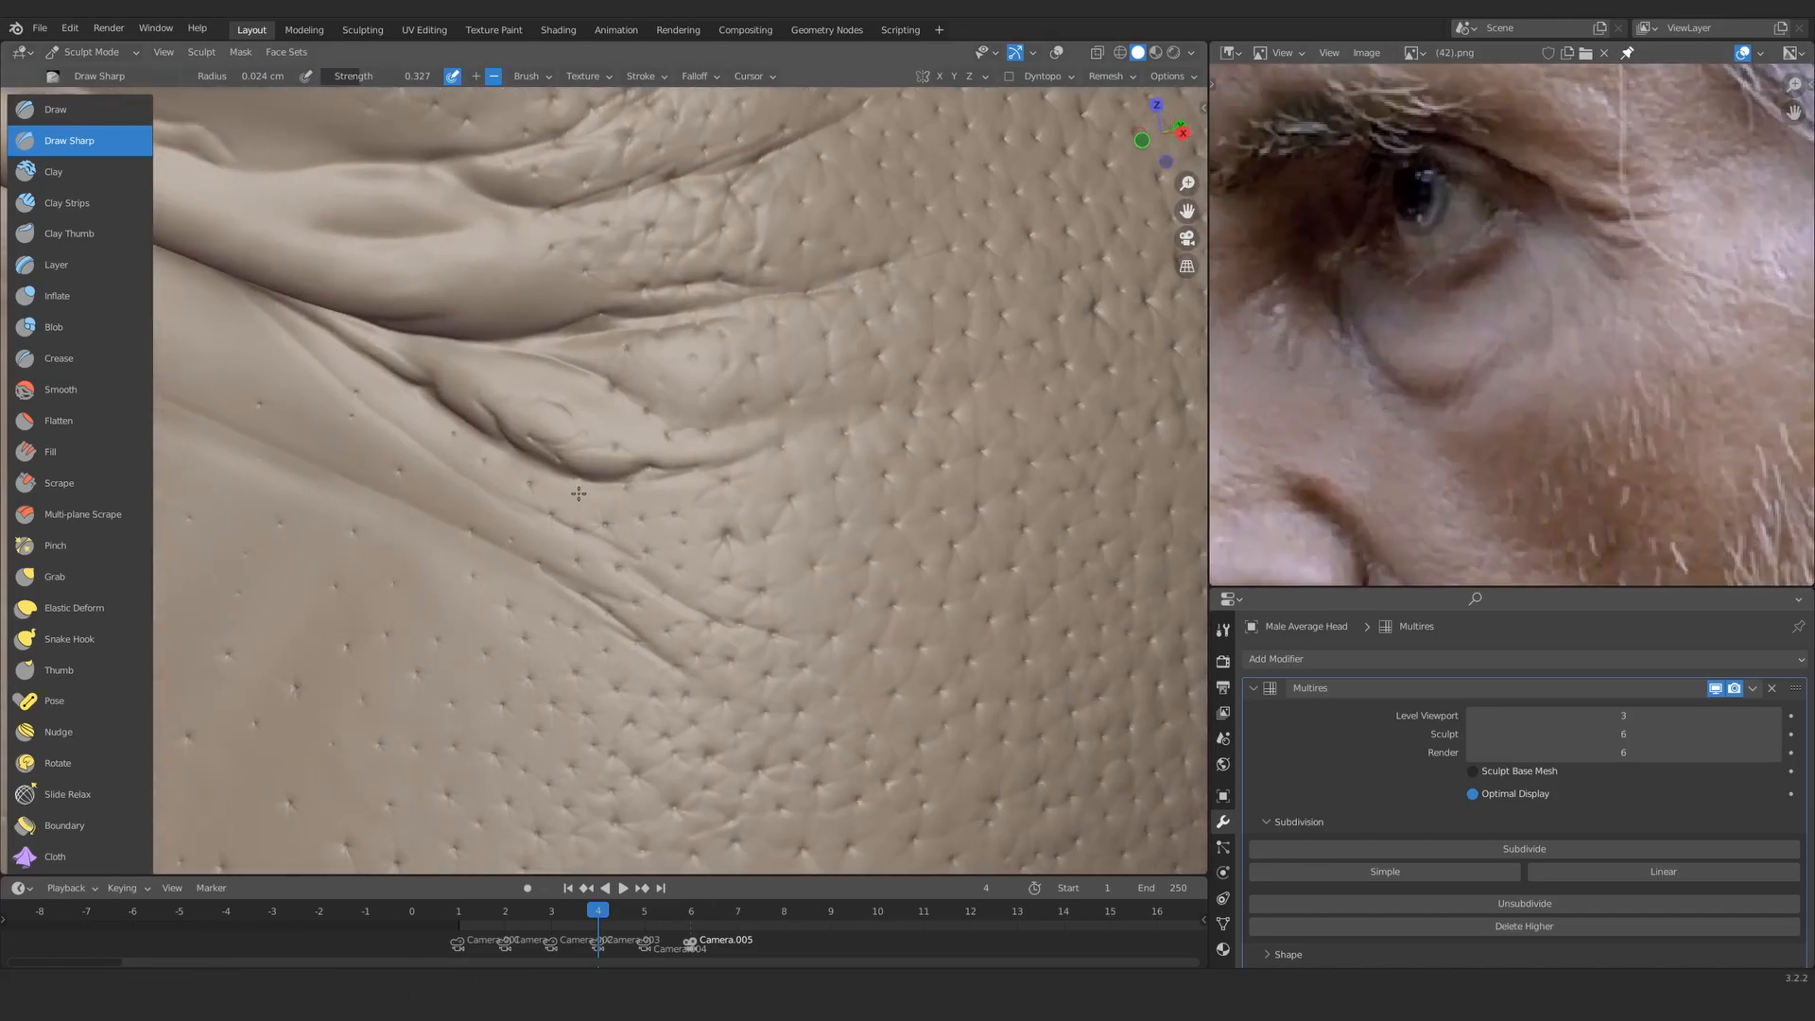
# Step: Build up the skin between the creases below the left outer eye fold with Clay Strips at 0.069 cm radius
pyautogui.press('f')
pyautogui.moveTo(587, 490)
pyautogui.keyDown('ctrl'); pyautogui.mouseDown(button='middle')
pyautogui.moveTo(472, 321)
pyautogui.moveTo(619, 435)
pyautogui.moveTo(891, 297)
pyautogui.mouseUp(button='middle'); pyautogui.keyUp('ctrl')
pyautogui.click(473, 308)
pyautogui.press('c')
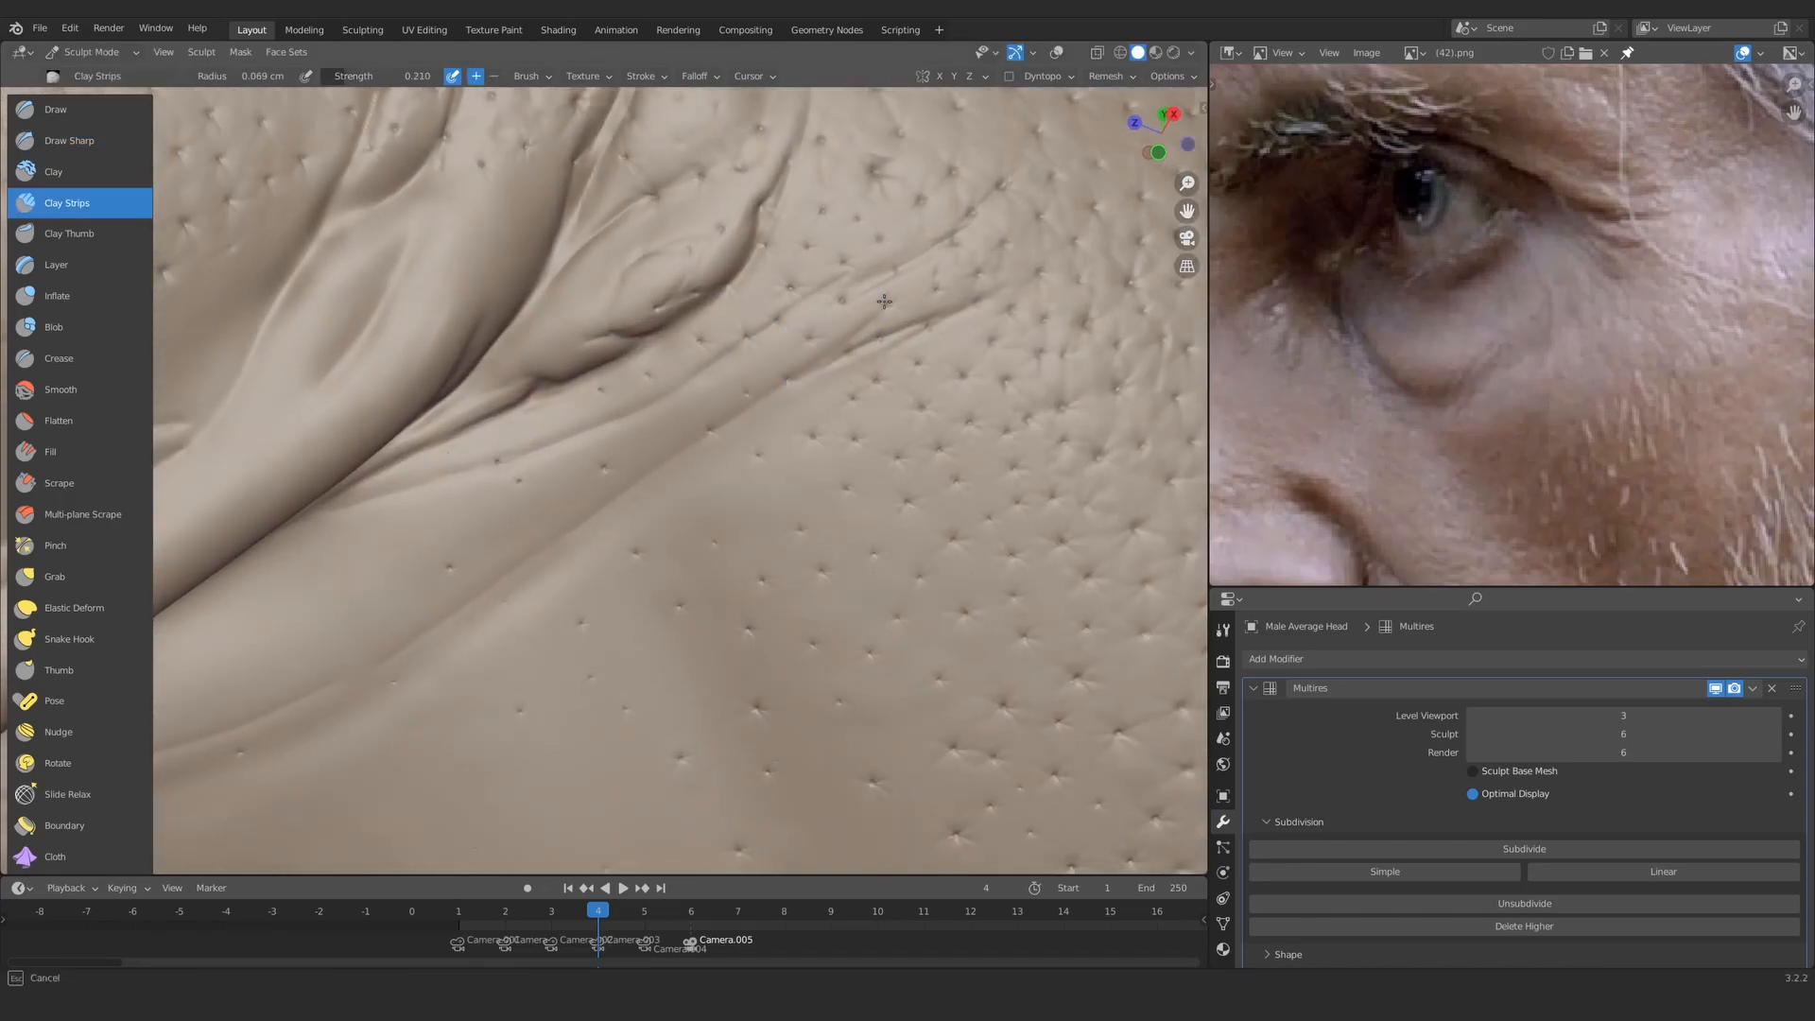
pyautogui.keyDown('shift'); pyautogui.moveTo(970, 246); pyautogui.dragTo(810, 341, button='middle'); pyautogui.keyUp('shift')
pyautogui.keyDown('shift'); pyautogui.moveTo(662, 433); pyautogui.dragTo(923, 286, button='middle'); pyautogui.keyUp('shift')
# Step: Raise soft ridges along the long crease under the left outer eyelid with Clay Strips at 0.048 cm radius
pyautogui.press('f')
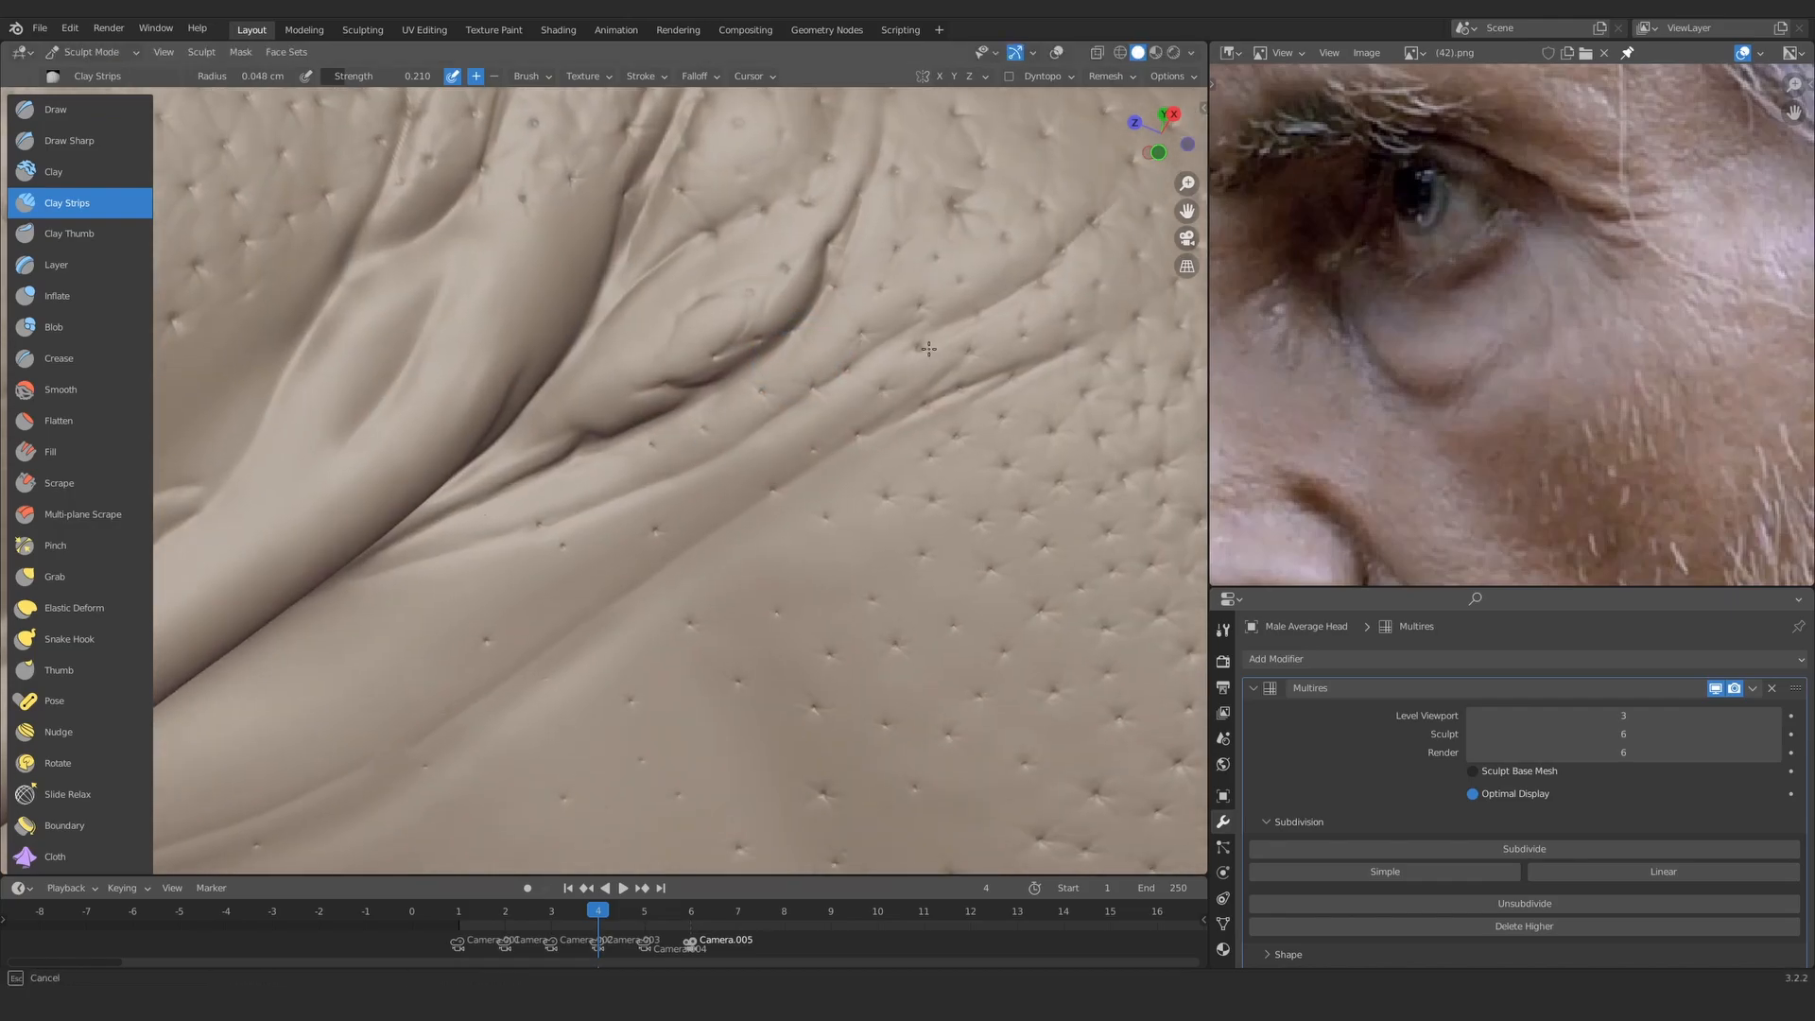
pyautogui.keyDown('shift'); pyautogui.moveTo(916, 349); pyautogui.dragTo(941, 308, button='middle'); pyautogui.keyUp('shift')
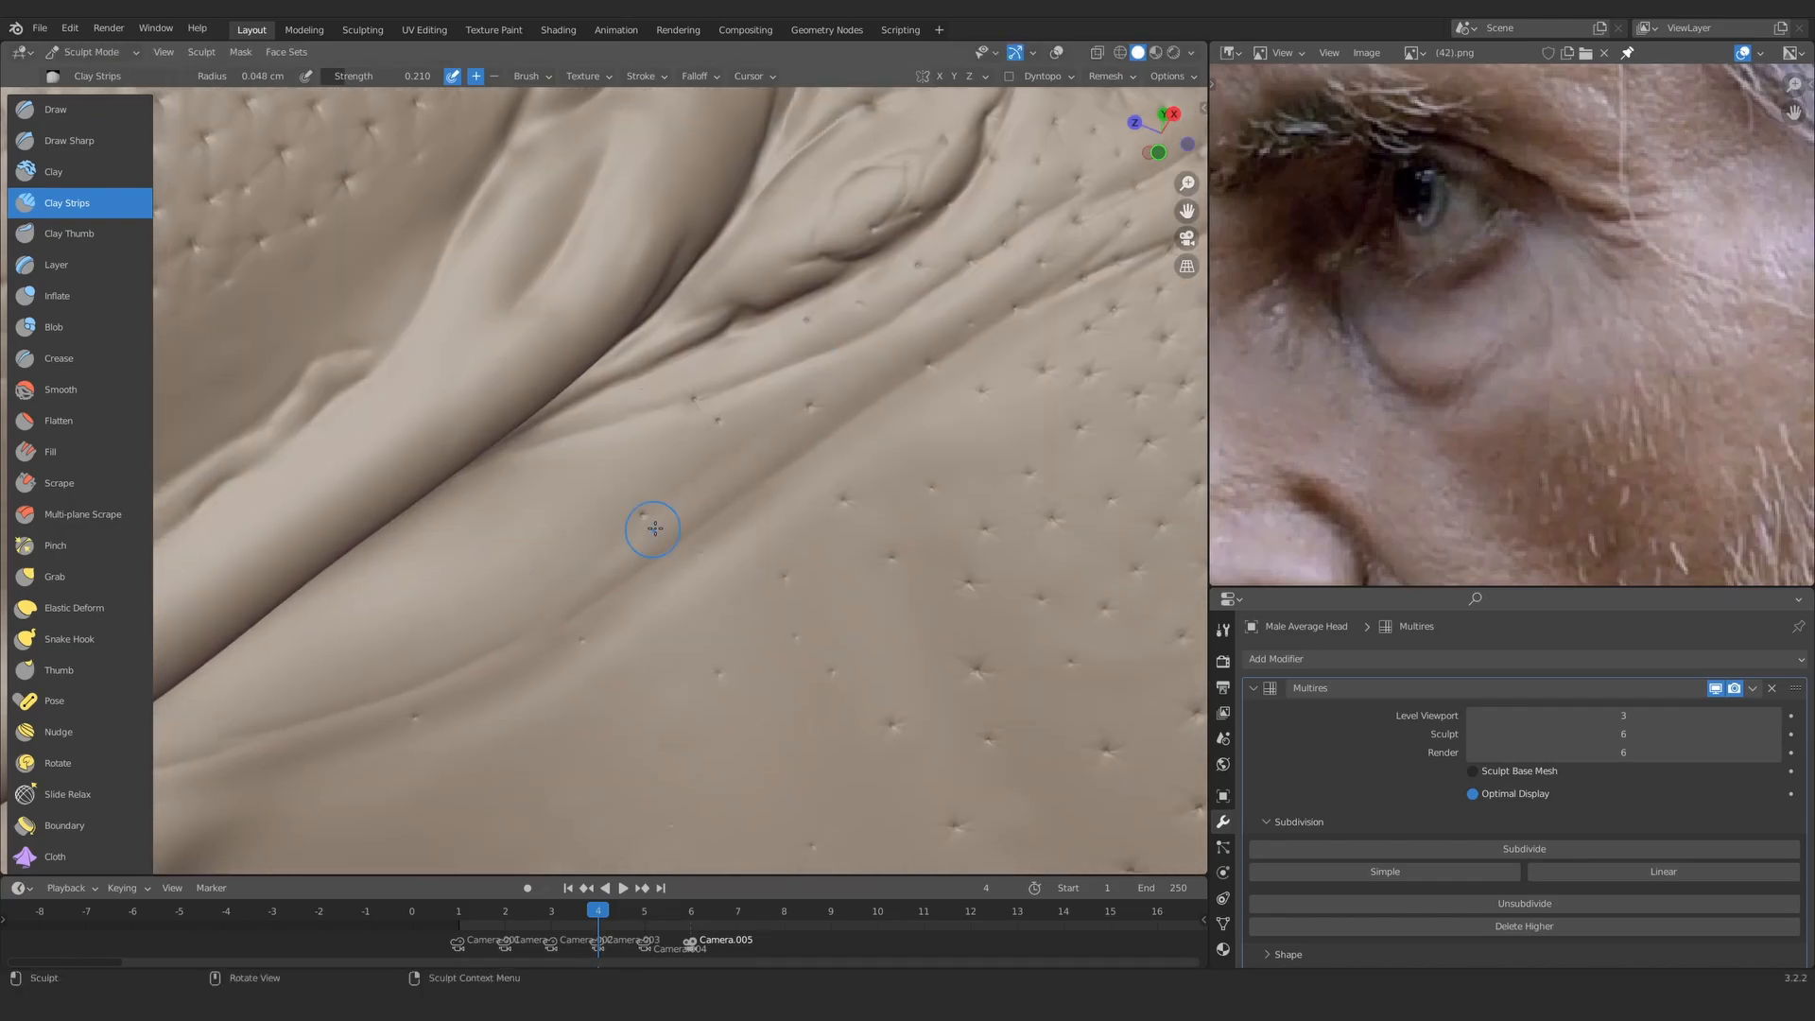
pyautogui.keyDown('shift'); pyautogui.moveTo(684, 497); pyautogui.dragTo(805, 408, button='middle'); pyautogui.keyUp('shift')
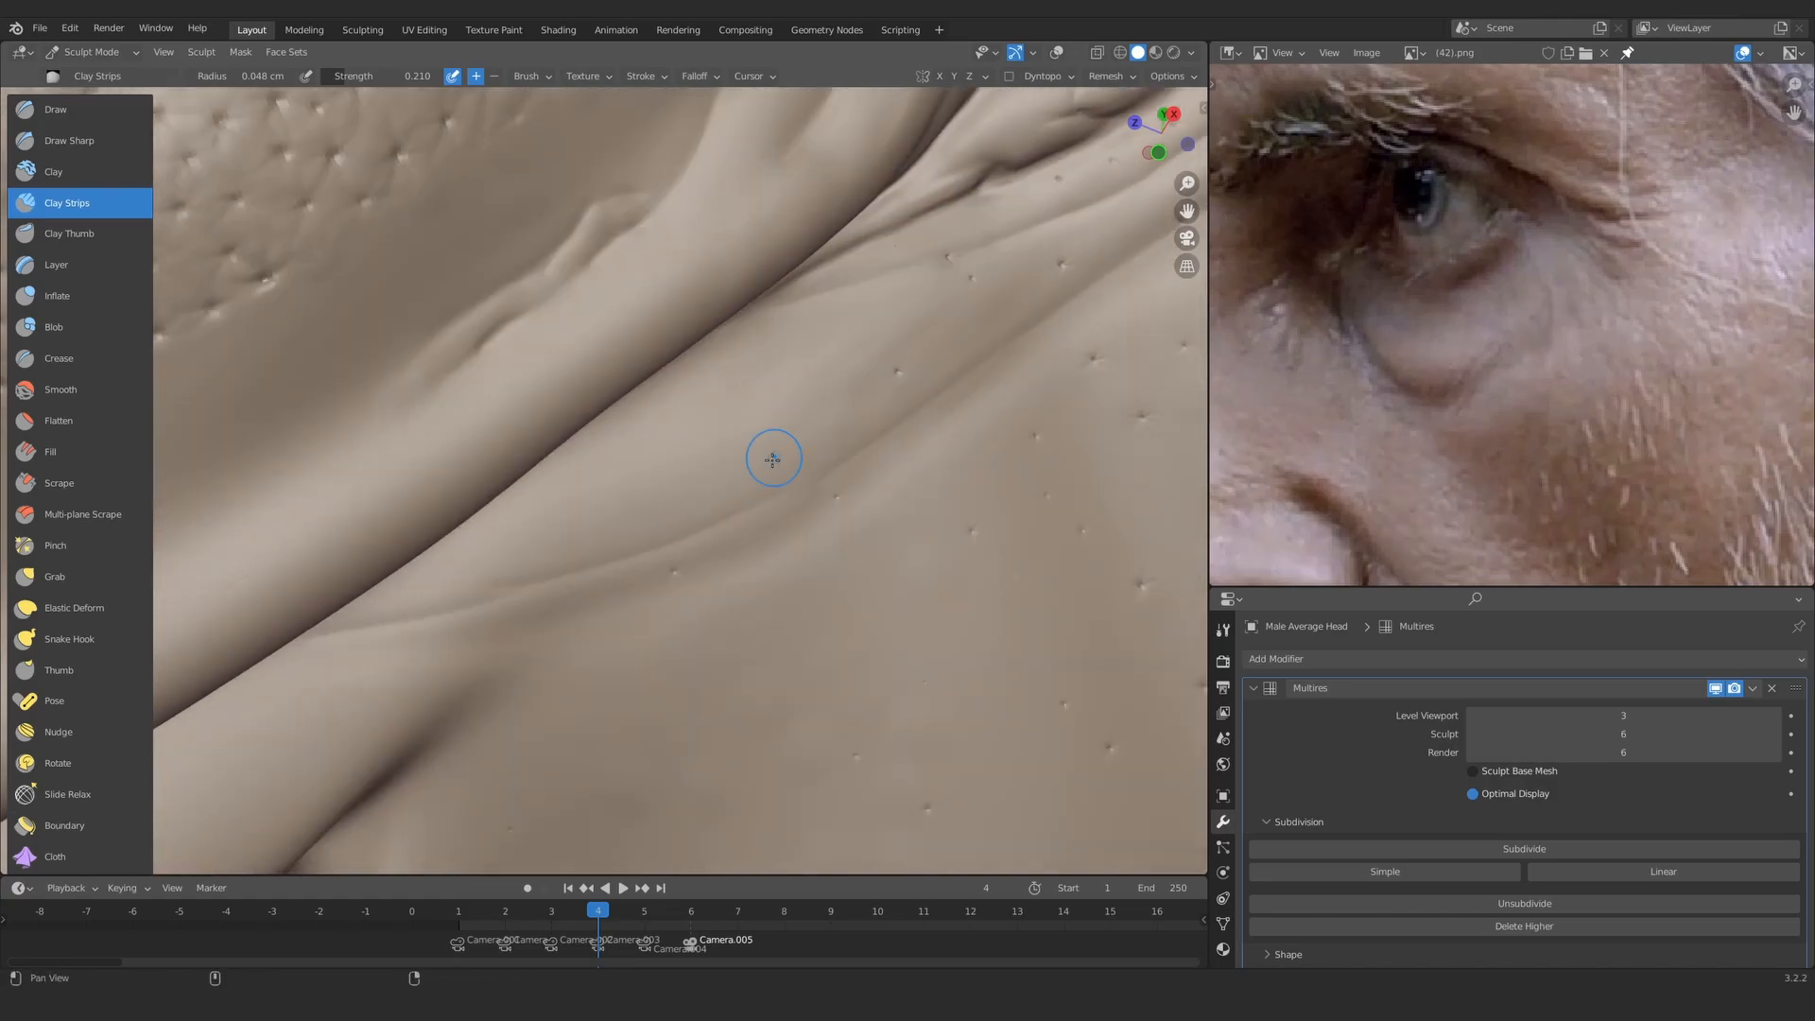
pyautogui.moveTo(587, 552)
pyautogui.keyDown('ctrl'); pyautogui.mouseDown(button='middle')
pyautogui.moveTo(912, 397)
pyautogui.moveTo(851, 530)
pyautogui.moveTo(692, 543)
pyautogui.moveTo(522, 625)
pyautogui.moveTo(434, 293)
pyautogui.mouseUp(button='middle'); pyautogui.keyUp('ctrl')
pyautogui.moveTo(683, 515)
pyautogui.mouseDown(button='middle')
pyautogui.moveTo(628, 445)
pyautogui.moveTo(818, 563)
pyautogui.mouseUp(button='middle')
pyautogui.keyDown('ctrl'); pyautogui.moveTo(706, 507); pyautogui.dragTo(677, 643, button='middle'); pyautogui.keyUp('ctrl')
pyautogui.moveTo(676, 642)
pyautogui.mouseDown(button='middle')
pyautogui.moveTo(605, 558)
pyautogui.moveTo(579, 393)
pyautogui.mouseUp(button='middle')
pyautogui.moveTo(578, 393); pyautogui.dragTo(679, 364)
# Step: Carve fine lines at the outer ends of the creases below the left eye fold with Draw Sharp at 0.024 cm radius
pyautogui.keyDown('shift'); pyautogui.moveTo(755, 346); pyautogui.dragTo(450, 543, button='middle'); pyautogui.keyUp('shift')
pyautogui.keyDown('ctrl'); pyautogui.moveTo(573, 449); pyautogui.dragTo(577, 652, button='middle'); pyautogui.keyUp('ctrl')
pyautogui.moveTo(576, 652)
pyautogui.mouseDown(button='middle')
pyautogui.moveTo(604, 557)
pyautogui.moveTo(581, 435)
pyautogui.mouseUp(button='middle')
pyautogui.press('f')
pyautogui.click(567, 441)
pyautogui.moveTo(582, 435); pyautogui.dragTo(589, 431, button='middle')
pyautogui.keyDown('ctrl'); pyautogui.moveTo(589, 430); pyautogui.dragTo(591, 397, button='middle'); pyautogui.keyUp('ctrl')
pyautogui.press('c')
pyautogui.press('d')
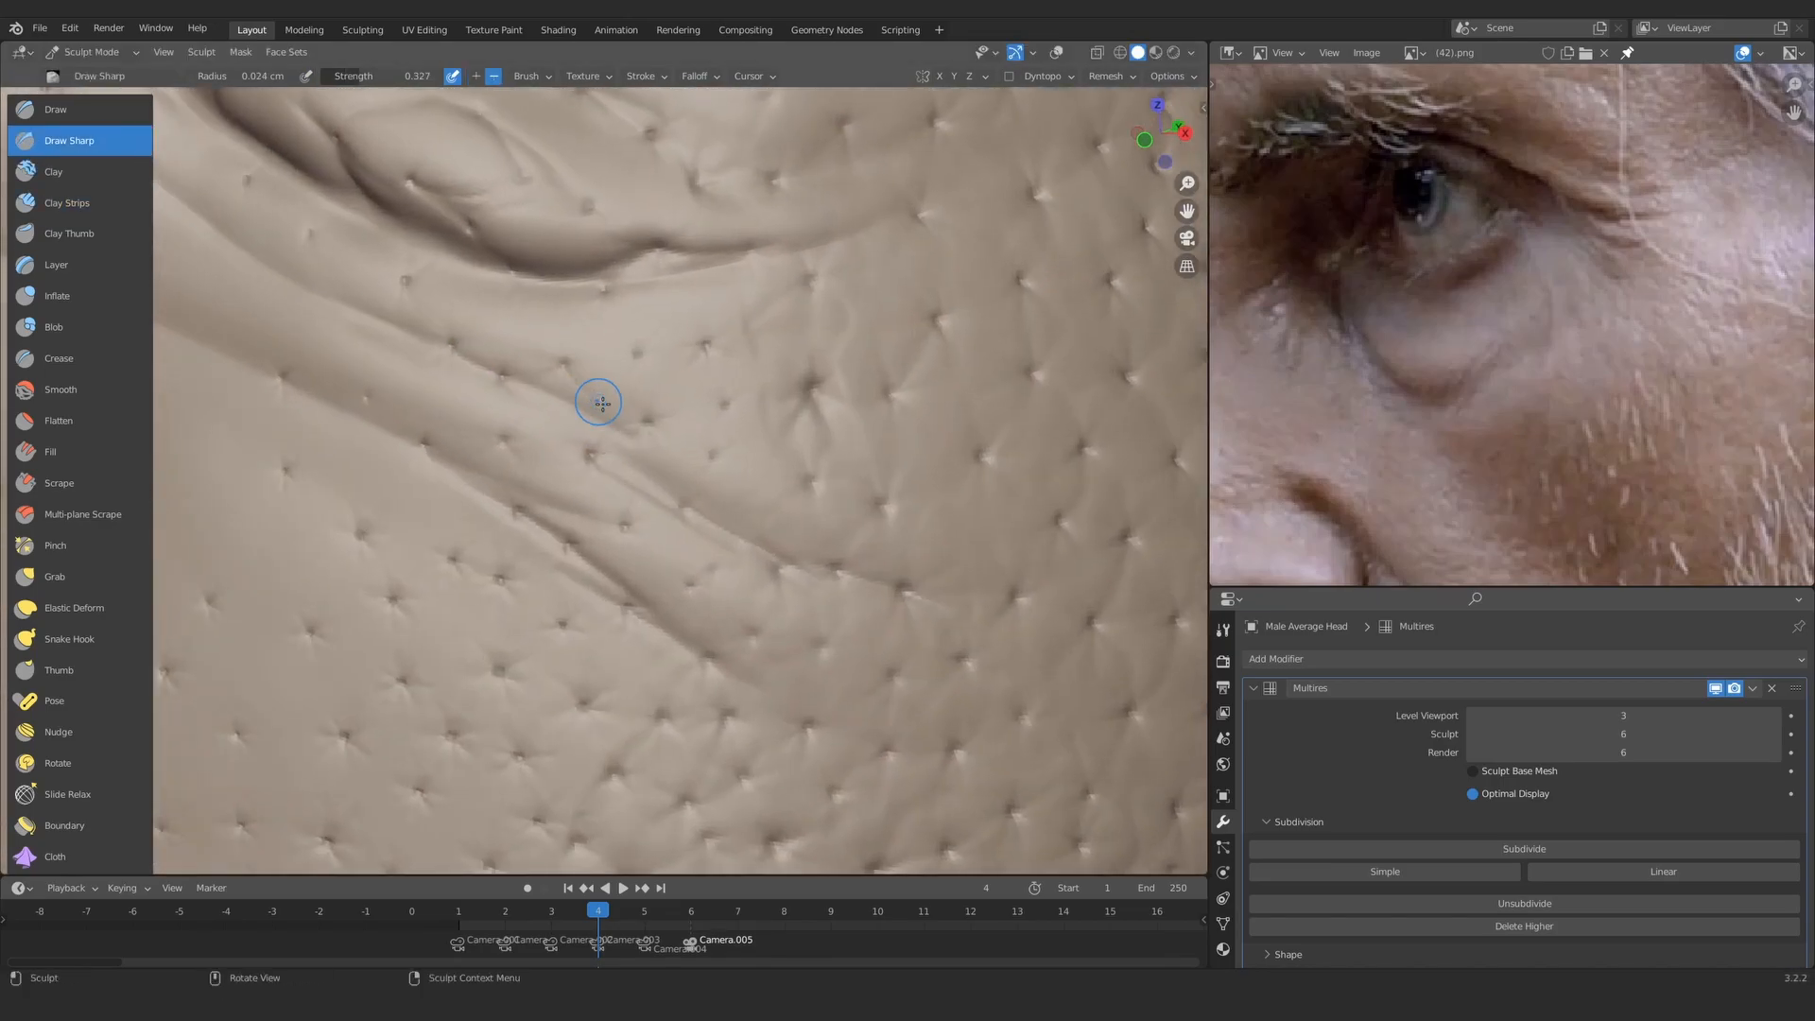
pyautogui.moveTo(734, 413); pyautogui.dragTo(775, 361)
# Step: Extend the left crow's-feet creases outward toward the temple with Draw Sharp at 0.05 cm radius
pyautogui.moveTo(771, 368)
pyautogui.keyDown('ctrl'); pyautogui.mouseDown(button='middle')
pyautogui.moveTo(719, 529)
pyautogui.moveTo(662, 548)
pyautogui.mouseUp(button='middle'); pyautogui.keyUp('ctrl')
pyautogui.keyDown('ctrl'); pyautogui.moveTo(661, 548); pyautogui.dragTo(636, 372, button='middle'); pyautogui.keyUp('ctrl')
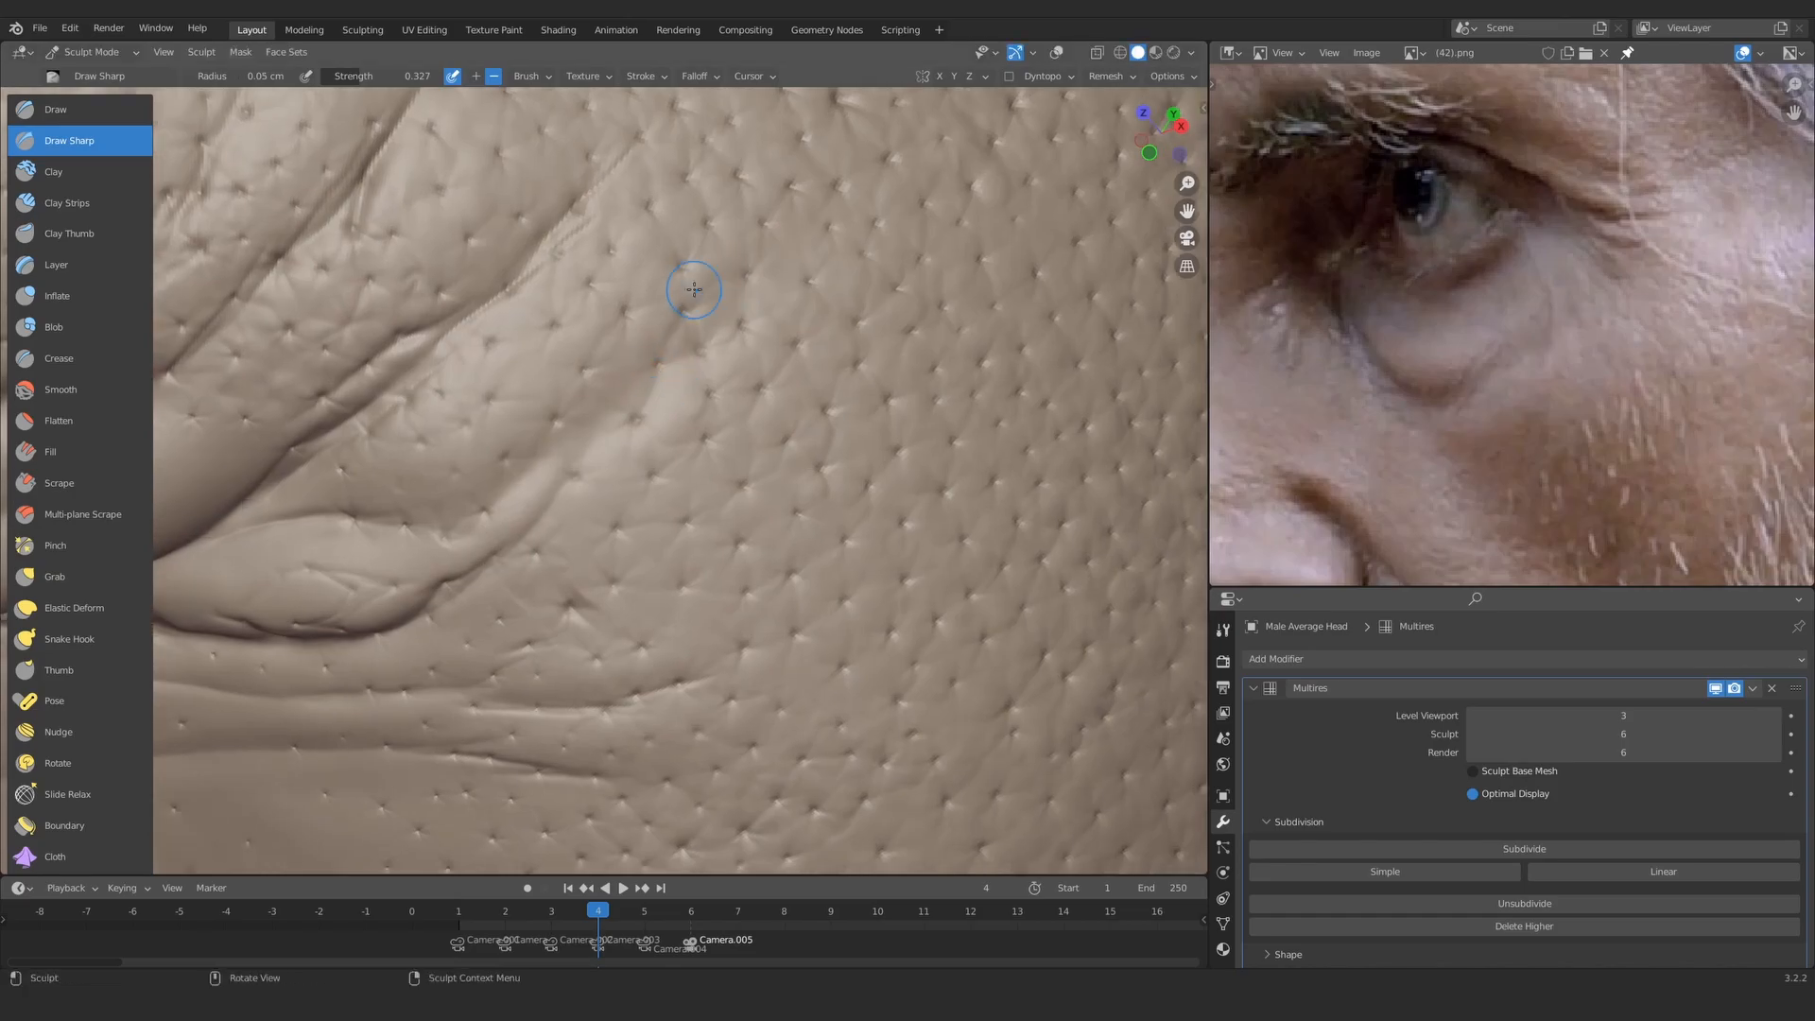
pyautogui.moveTo(664, 386); pyautogui.dragTo(579, 470)
pyautogui.moveTo(567, 472); pyautogui.dragTo(530, 505, button='middle')
pyautogui.press('f')
pyautogui.click(492, 508)
pyautogui.moveTo(558, 409); pyautogui.dragTo(604, 351)
# Step: Carve short wrinkles past the outer ends of the lower left crow's-feet with Draw Sharp at 0.042 cm radius
pyautogui.moveTo(606, 683)
pyautogui.keyDown('shift'); pyautogui.mouseDown(button='middle')
pyautogui.moveTo(721, 518)
pyautogui.moveTo(733, 450)
pyautogui.moveTo(703, 466)
pyautogui.mouseUp(button='middle'); pyautogui.keyUp('shift')
pyautogui.press('f')
pyautogui.click(738, 518)
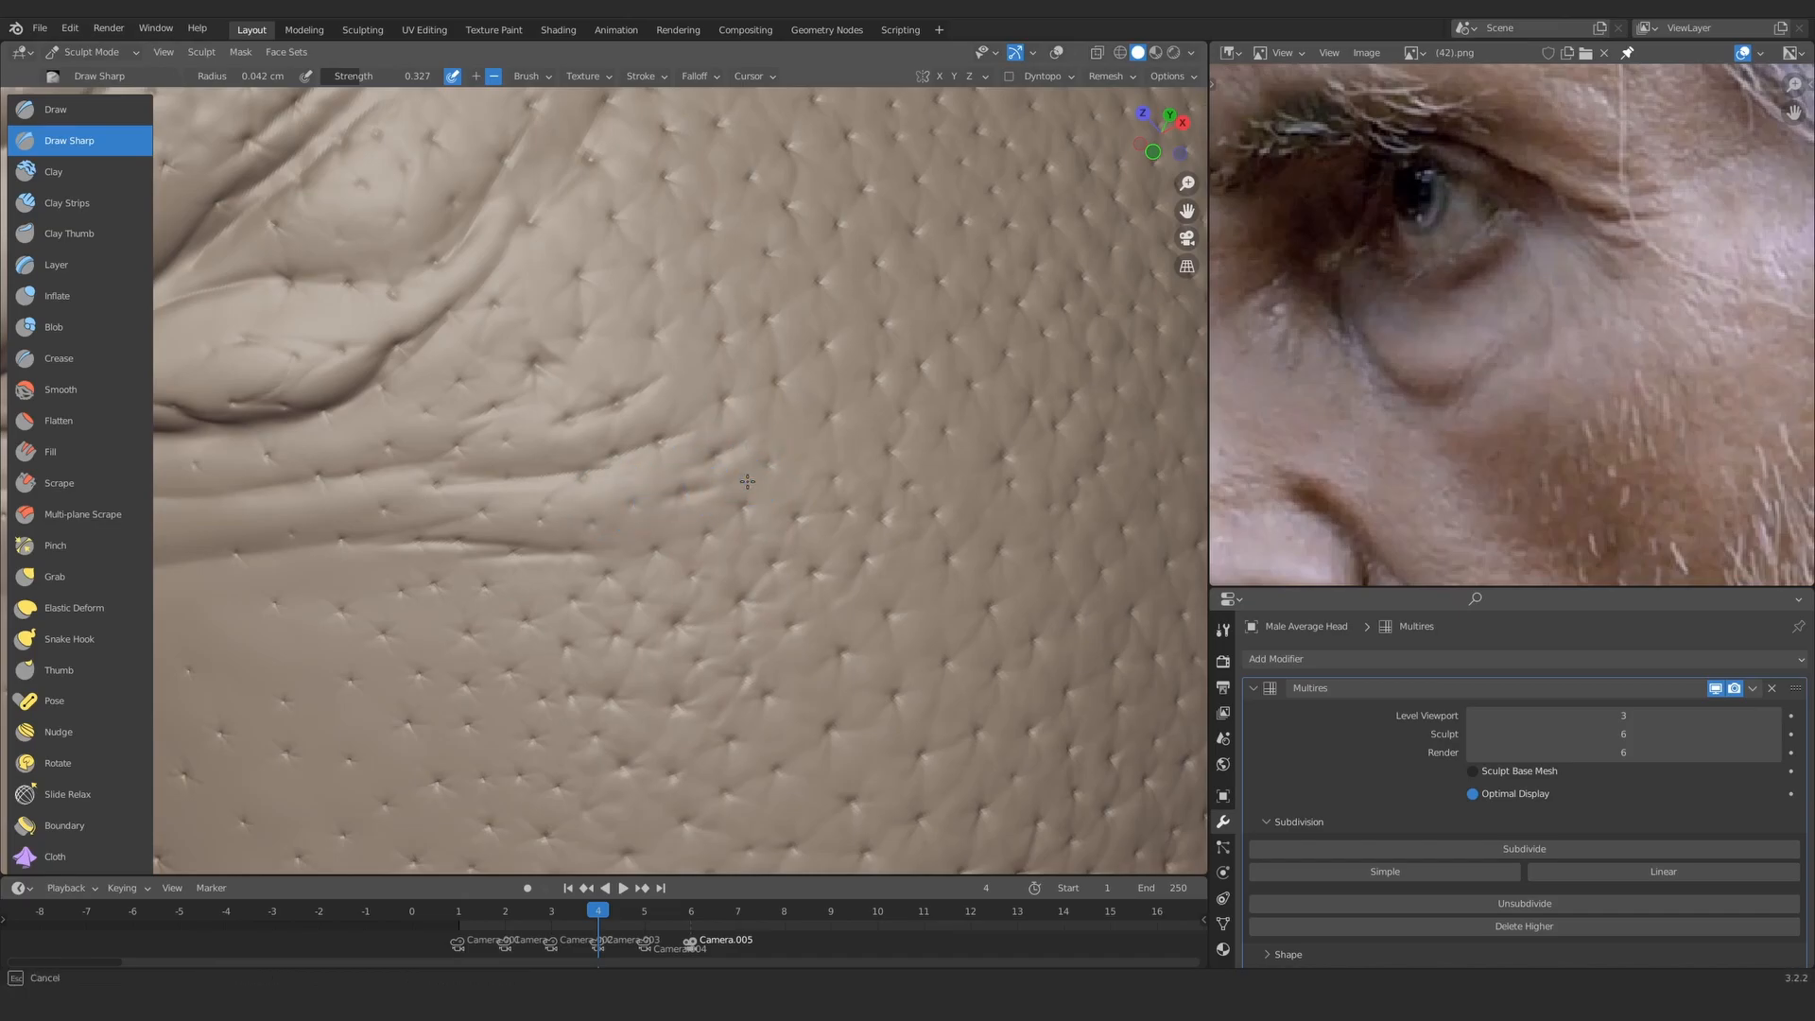
pyautogui.moveTo(716, 538)
pyautogui.keyDown('ctrl'); pyautogui.mouseDown(button='middle')
pyautogui.moveTo(587, 405)
pyautogui.moveTo(620, 525)
pyautogui.moveTo(599, 468)
pyautogui.moveTo(659, 494)
pyautogui.mouseUp(button='middle'); pyautogui.keyUp('ctrl')
# Step: Build up small skin ridges between the lower left crow's-feet creases with Clay Strips at 0.028 cm radius
pyautogui.press('c')
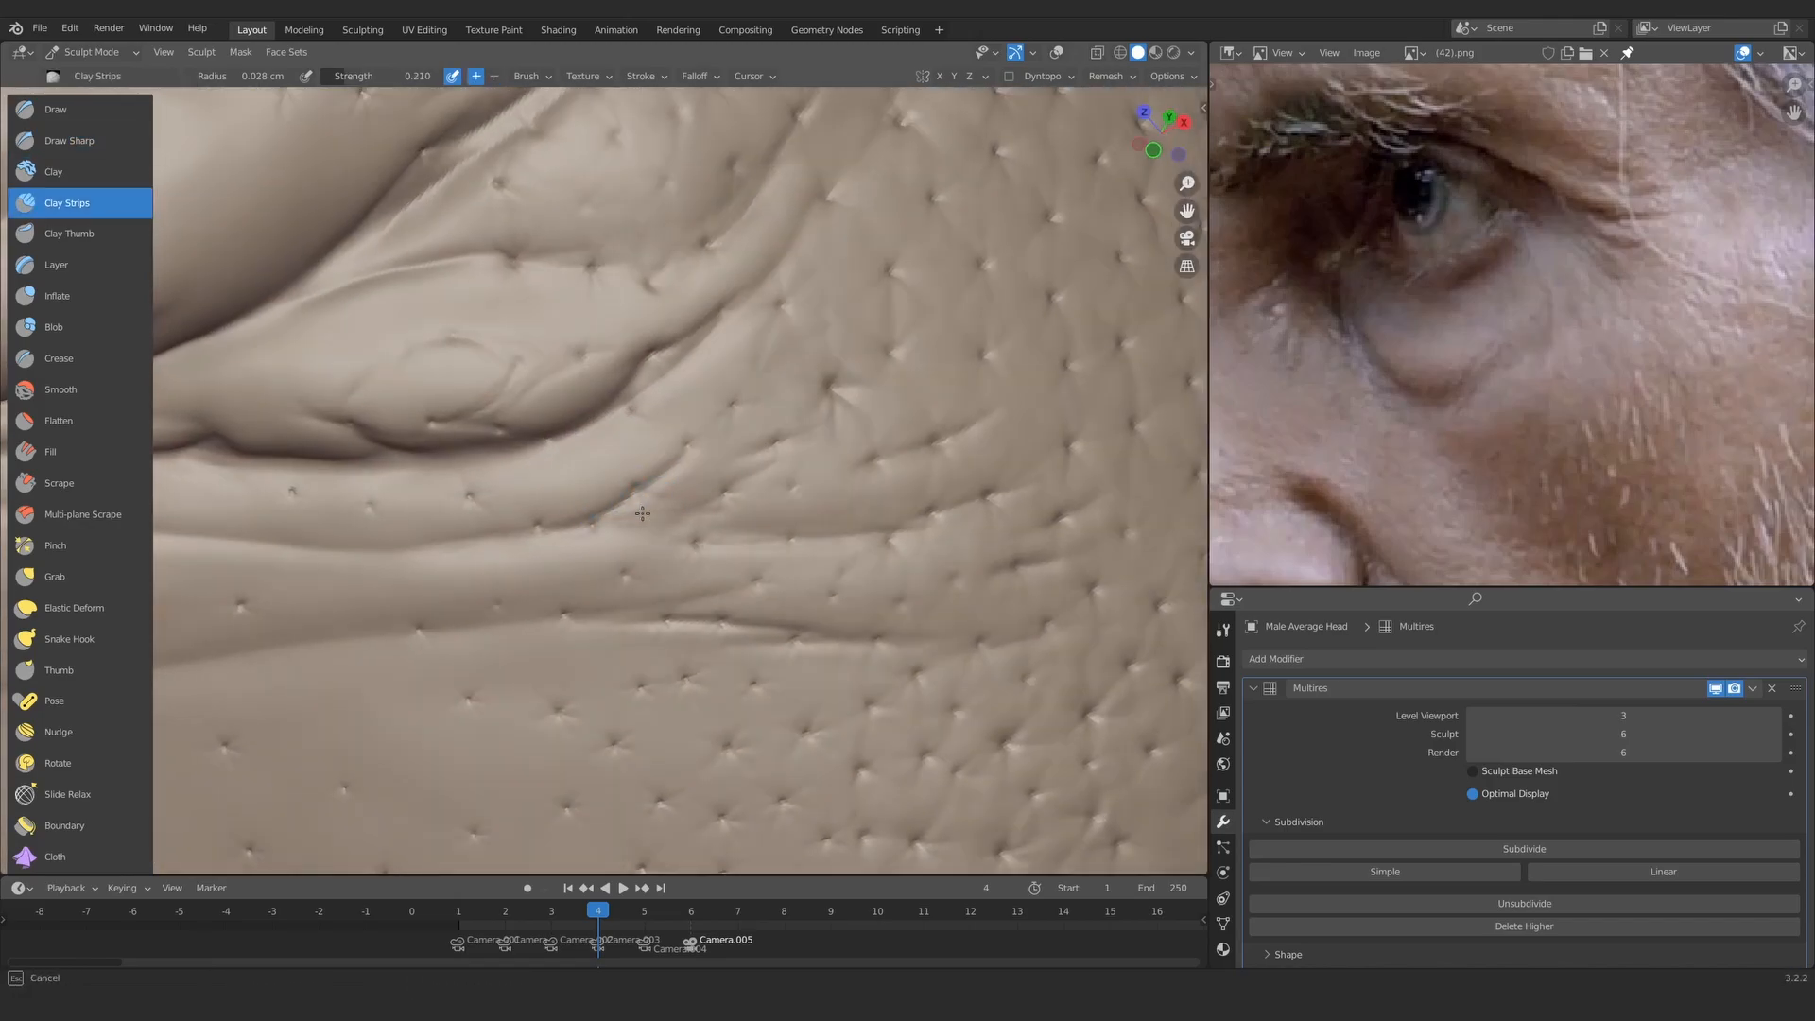
pyautogui.moveTo(678, 433)
pyautogui.keyDown('ctrl'); pyautogui.keyDown('alt'); pyautogui.mouseDown()
pyautogui.moveTo(639, 486)
pyautogui.moveTo(668, 474)
pyautogui.moveTo(555, 519)
pyautogui.moveTo(666, 434)
pyautogui.moveTo(511, 378)
pyautogui.moveTo(676, 464)
pyautogui.mouseUp(); pyautogui.keyUp('alt'); pyautogui.keyUp('ctrl')
pyautogui.press('x')
pyautogui.moveTo(741, 564)
pyautogui.keyDown('ctrl'); pyautogui.keyDown('alt'); pyautogui.mouseDown()
pyautogui.moveTo(624, 625)
pyautogui.moveTo(704, 588)
pyautogui.moveTo(781, 476)
pyautogui.moveTo(662, 526)
pyautogui.mouseUp(); pyautogui.keyUp('alt'); pyautogui.keyUp('ctrl')
pyautogui.moveTo(662, 525)
pyautogui.keyDown('ctrl'); pyautogui.keyDown('alt'); pyautogui.mouseDown()
pyautogui.moveTo(595, 478)
pyautogui.moveTo(577, 558)
pyautogui.moveTo(753, 485)
pyautogui.moveTo(931, 482)
pyautogui.moveTo(718, 453)
pyautogui.mouseUp(); pyautogui.keyUp('alt'); pyautogui.keyUp('ctrl')
pyautogui.press('g')
pyautogui.press('x')
# Step: Load the reference image (36).png and frame the right eye in both the reference and the sculpt
pyautogui.click(1585, 53)
pyautogui.click(1512, 746)
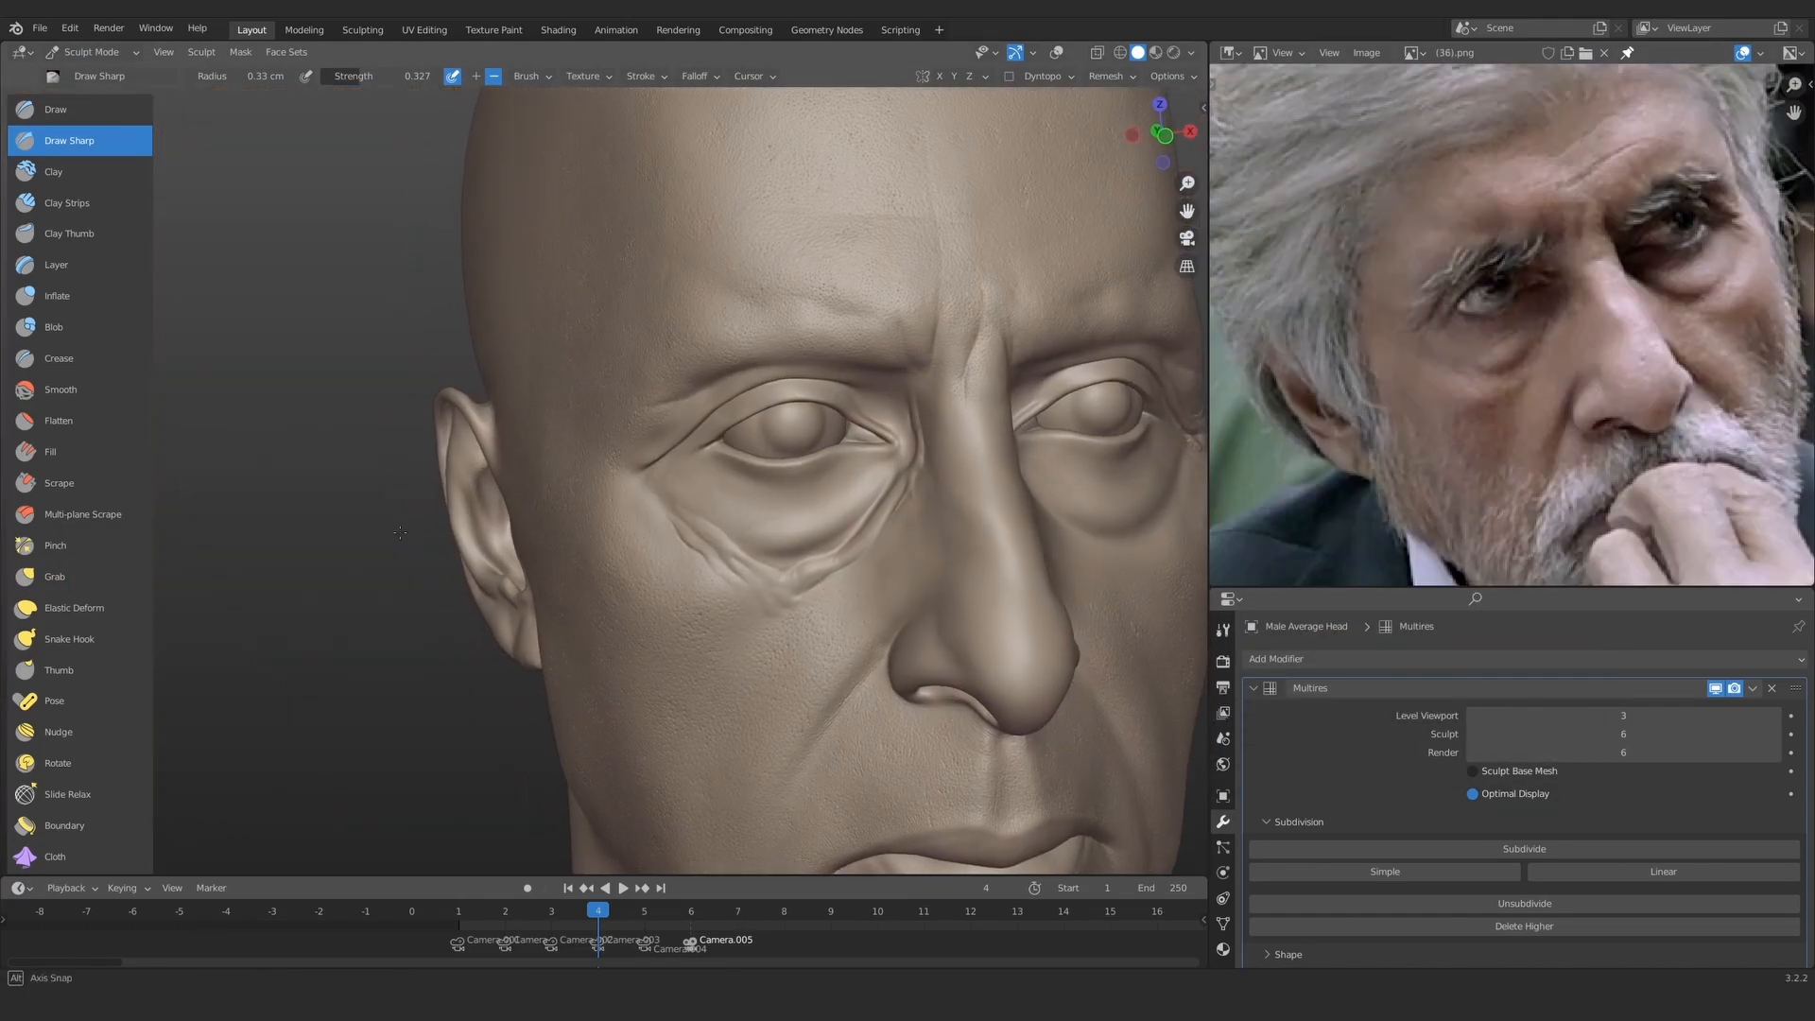
pyautogui.scroll(5, 1565, 302)
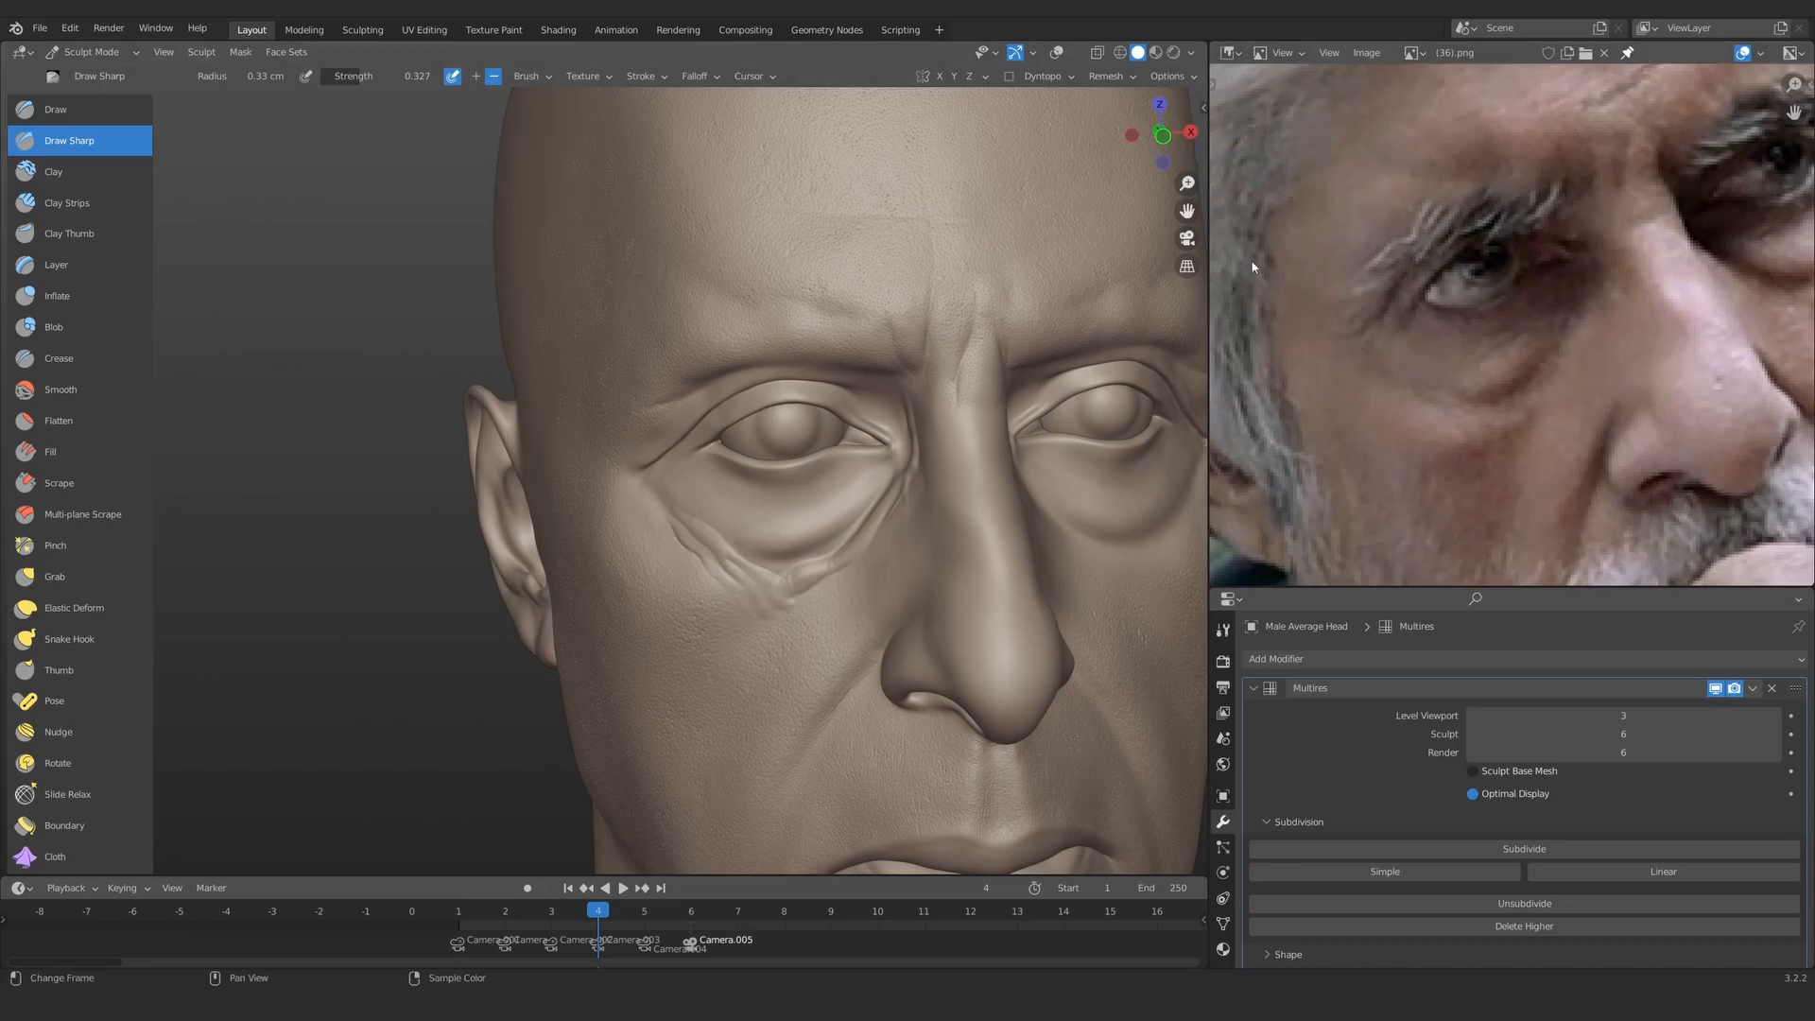
pyautogui.scroll(-5, 750, 344)
pyautogui.scroll(3, 1340, 345)
pyautogui.scroll(-4, 1402, 337)
pyautogui.scroll(10, 867, 475)
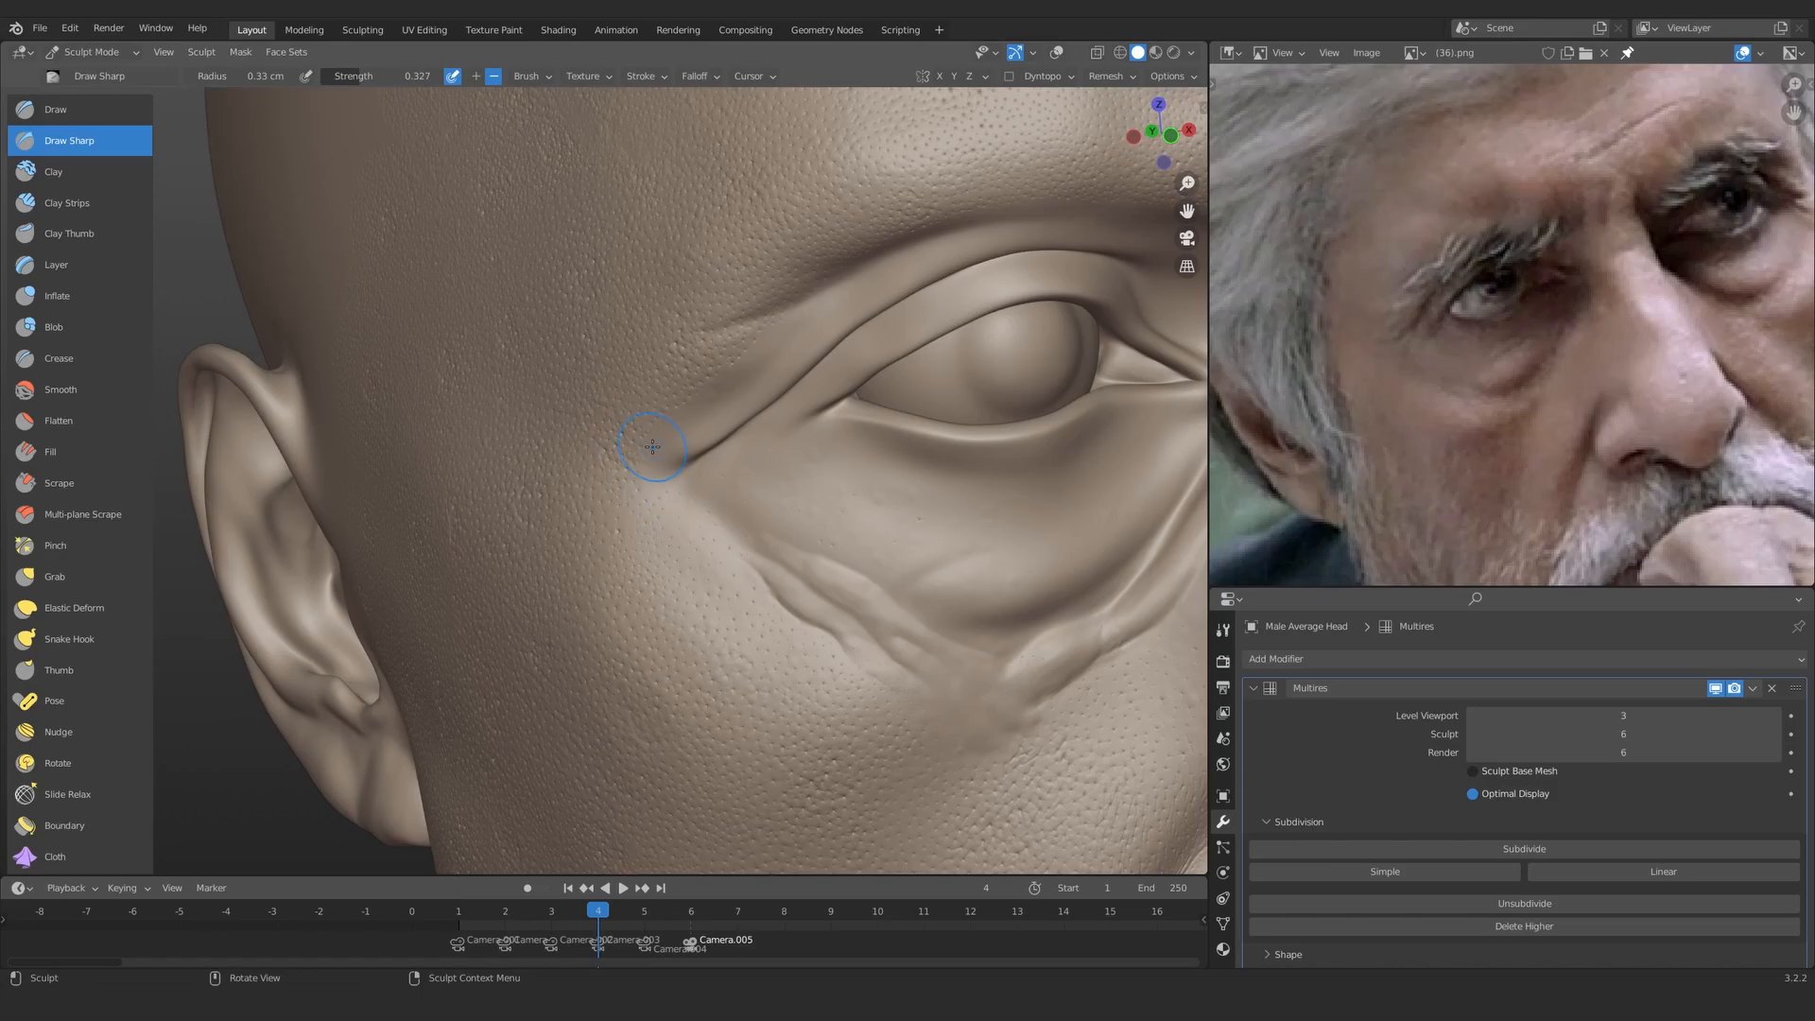
# Step: Extend the outer end of the right upper-eyelid fold toward the temple with Draw Sharp at 0.04 cm radius
pyautogui.scroll(-5, 665, 314)
pyautogui.scroll(6, 661, 378)
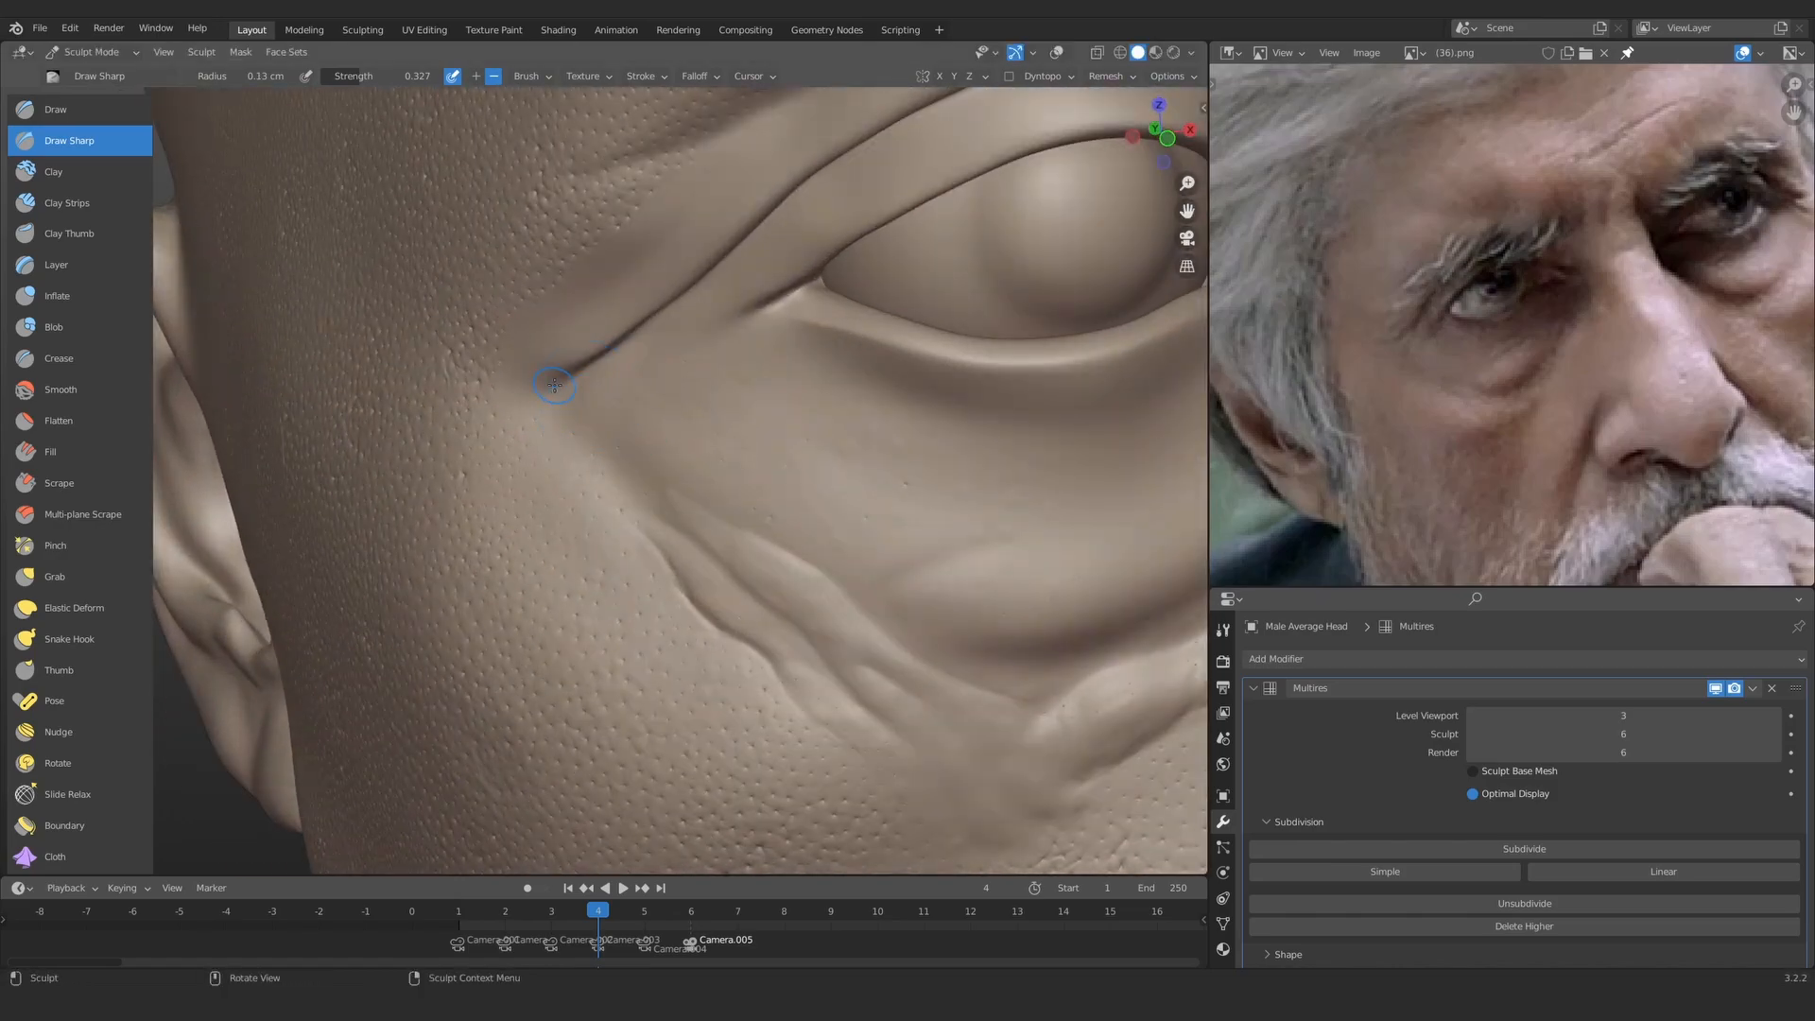
pyautogui.moveTo(698, 415); pyautogui.dragTo(723, 397, button='middle')
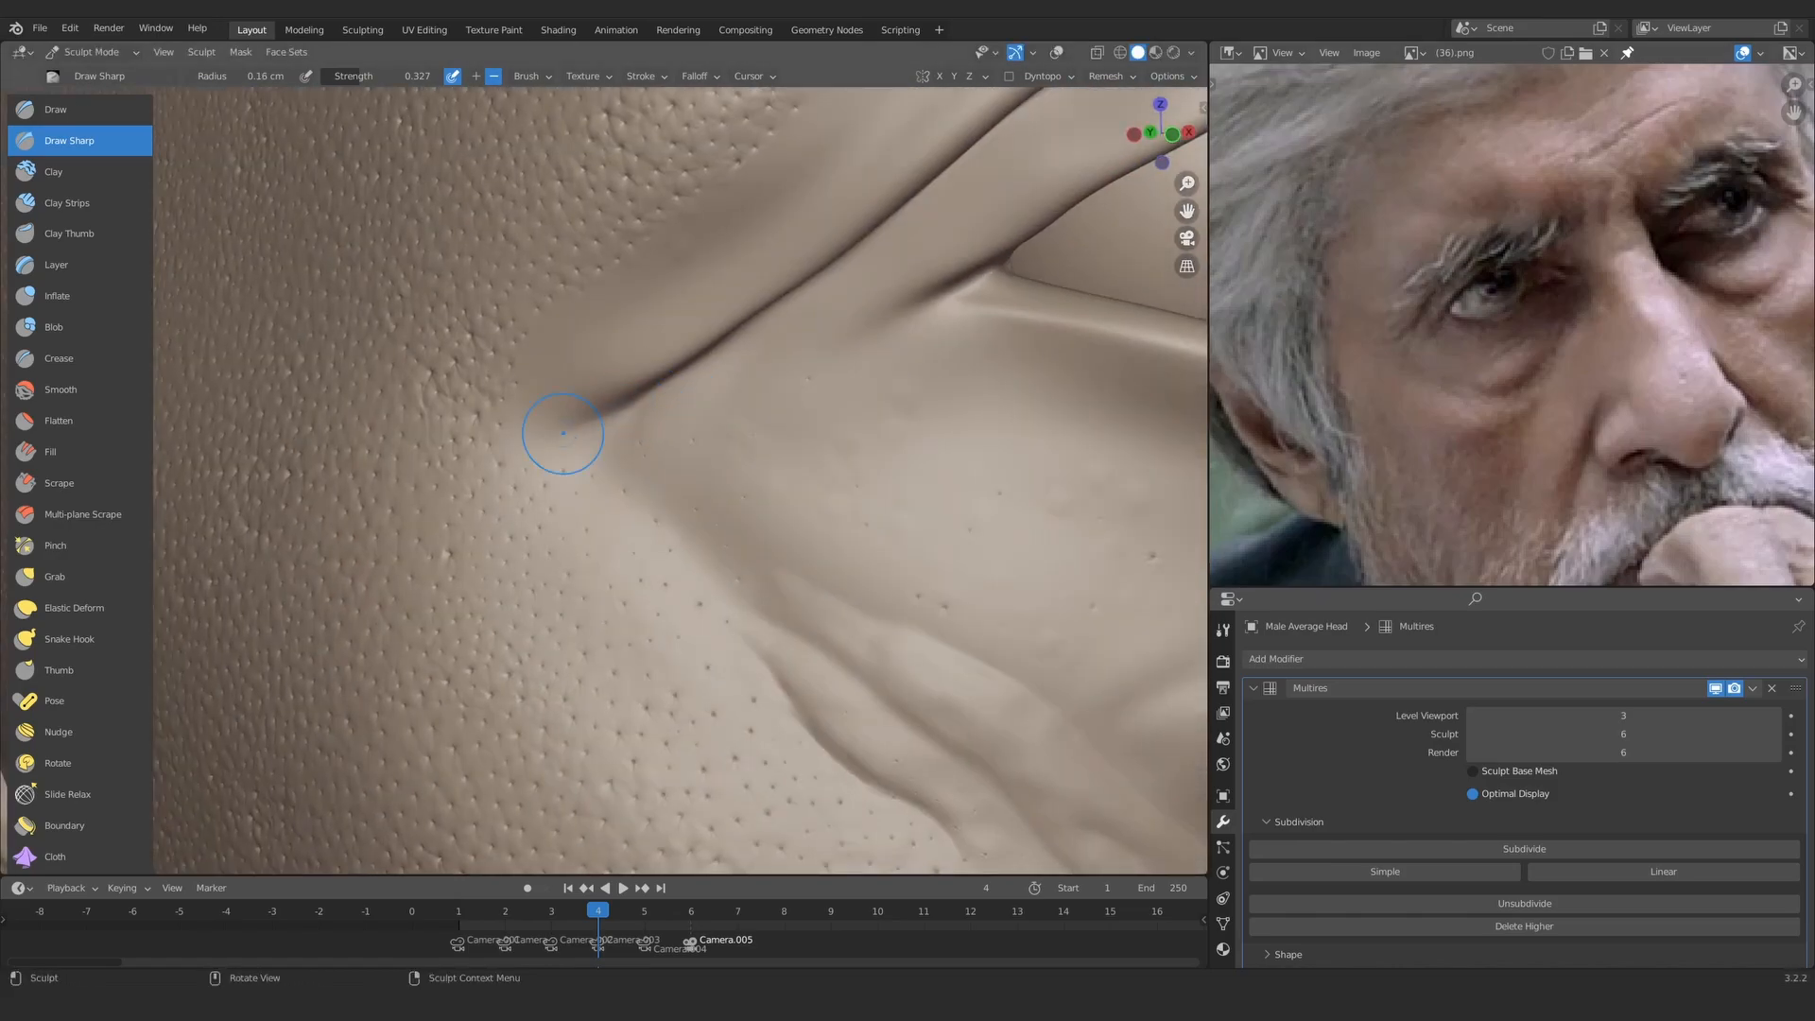
pyautogui.moveTo(442, 514)
pyautogui.keyDown('ctrl'); pyautogui.mouseDown(button='middle')
pyautogui.moveTo(473, 643)
pyautogui.moveTo(605, 449)
pyautogui.mouseUp(button='middle'); pyautogui.keyUp('ctrl')
pyautogui.press('f')
pyautogui.click(616, 447)
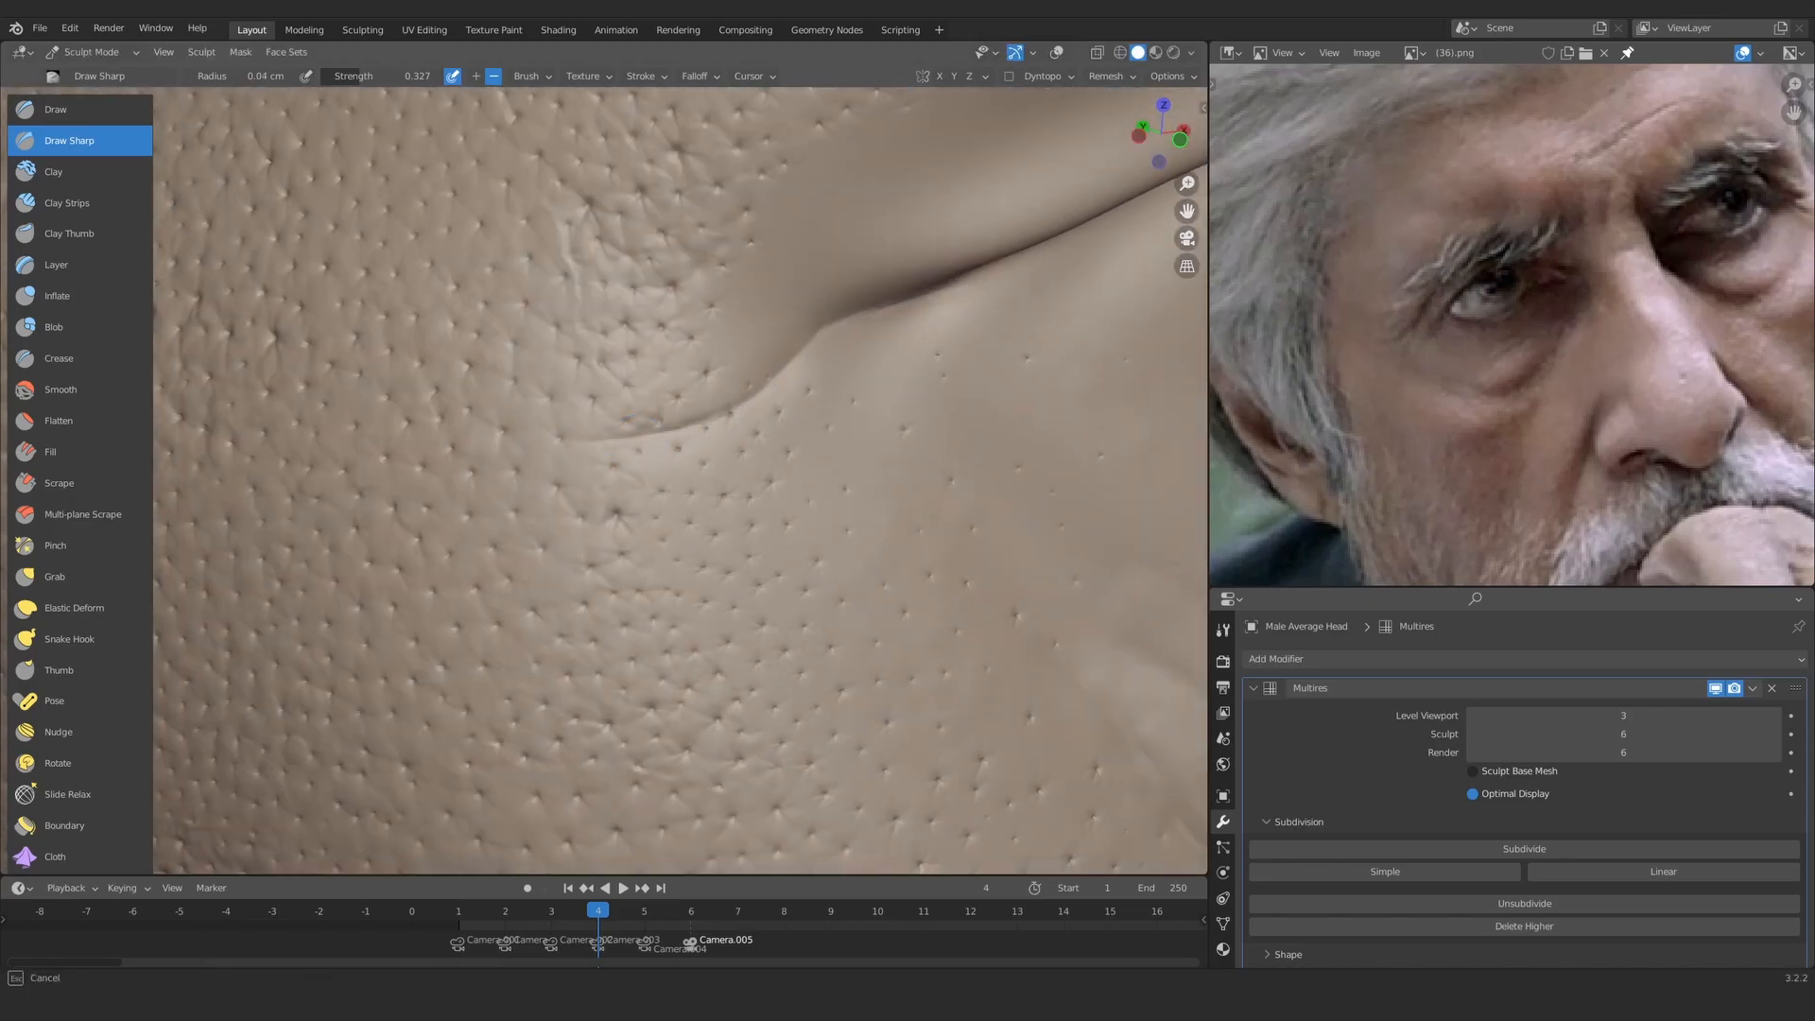
pyautogui.scroll(-12, 647, 423)
pyautogui.moveTo(756, 397)
pyautogui.mouseDown(button='middle')
pyautogui.moveTo(714, 395)
pyautogui.moveTo(600, 534)
pyautogui.moveTo(572, 525)
pyautogui.moveTo(529, 443)
pyautogui.moveTo(548, 401)
pyautogui.mouseUp(button='middle')
pyautogui.scroll(12, 643, 392)
pyautogui.moveTo(558, 407)
pyautogui.mouseDown(button='middle')
pyautogui.moveTo(685, 413)
pyautogui.moveTo(671, 388)
pyautogui.mouseUp(button='middle')
pyautogui.moveTo(604, 406); pyautogui.dragTo(496, 435)
# Step: Deepen the outer stretch of the right upper-eyelid fold with Draw Sharp at 0.13 cm radius
pyautogui.keyDown('ctrl'); pyautogui.moveTo(595, 393); pyautogui.dragTo(605, 500, button='middle'); pyautogui.keyUp('ctrl')
pyautogui.moveTo(605, 501)
pyautogui.mouseDown(button='middle')
pyautogui.moveTo(463, 501)
pyautogui.moveTo(501, 501)
pyautogui.mouseUp(button='middle')
pyautogui.moveTo(567, 501)
pyautogui.keyDown('ctrl'); pyautogui.mouseDown(button='middle')
pyautogui.moveTo(609, 407)
pyautogui.moveTo(675, 500)
pyautogui.mouseUp(button='middle'); pyautogui.keyUp('ctrl')
pyautogui.press('f')
pyautogui.click(624, 411)
pyautogui.moveTo(676, 501); pyautogui.dragTo(652, 416, button='middle')
pyautogui.press('f')
pyautogui.click(671, 415)
pyautogui.moveTo(633, 440); pyautogui.dragTo(754, 342)
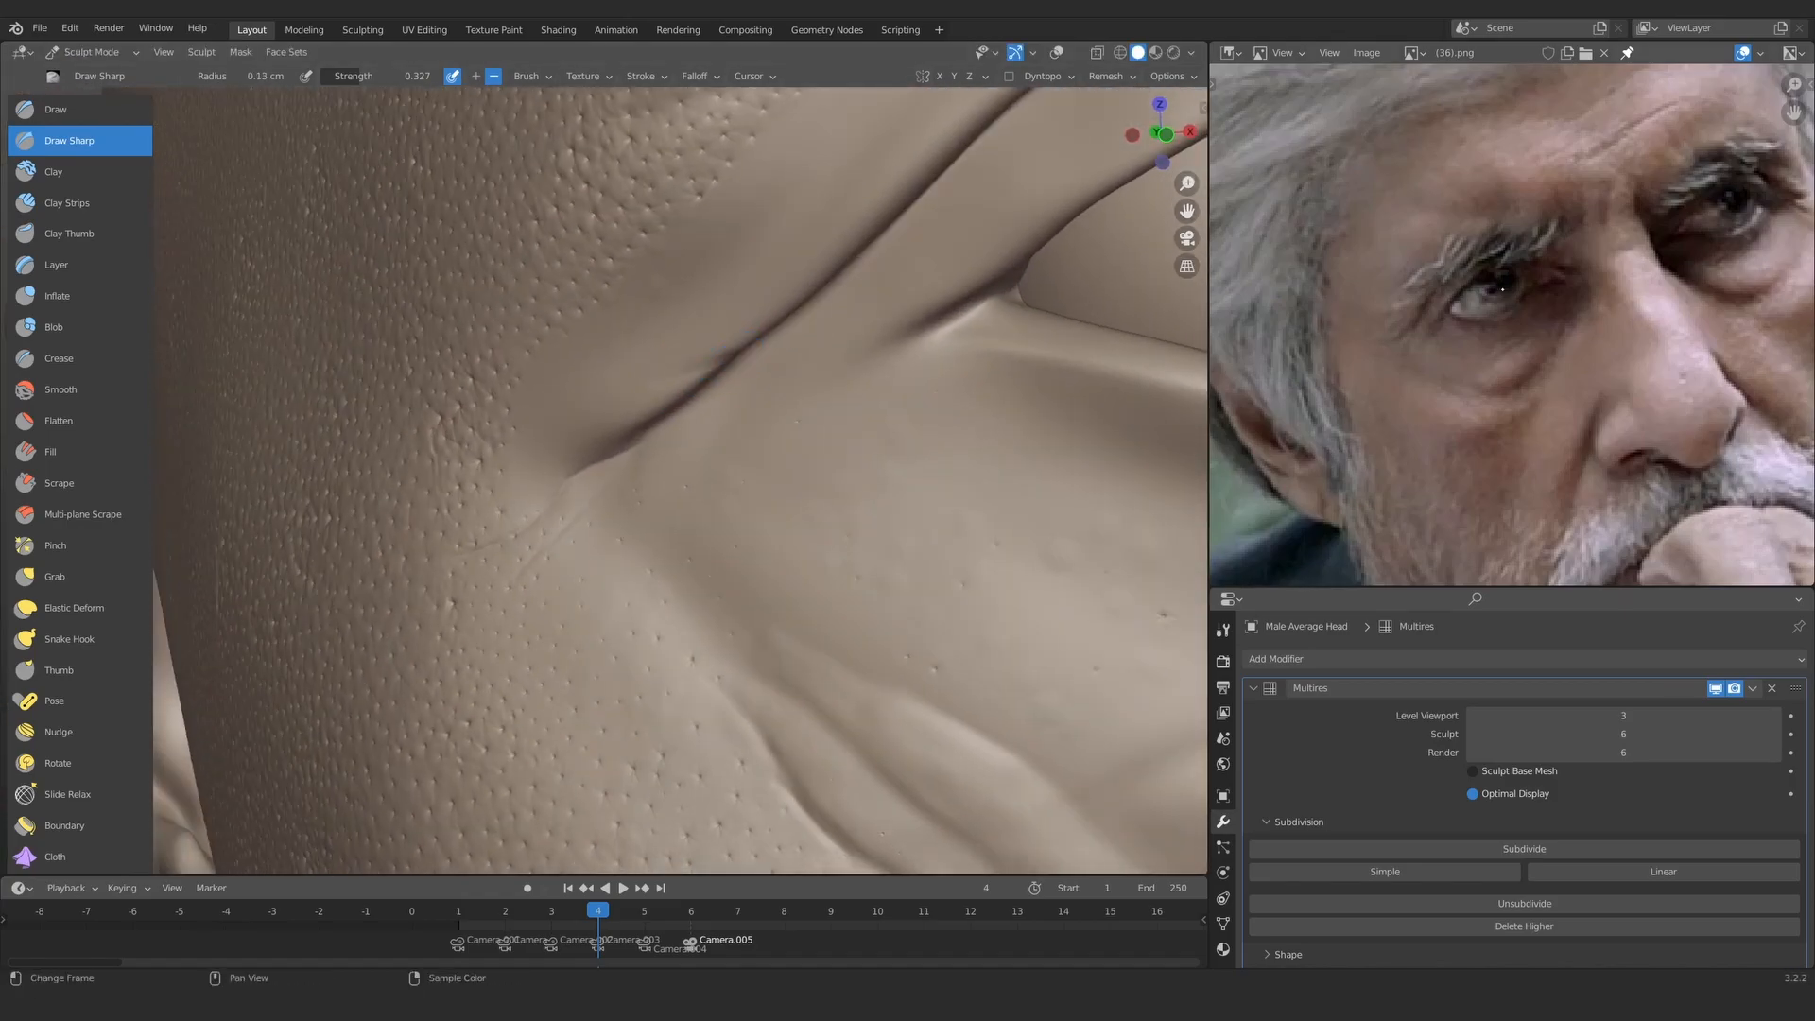
# Step: Carve a short branching crease above the fold and lengthen the fold's outer tip with Draw Sharp at 0.082 cm radius
pyautogui.moveTo(730, 331)
pyautogui.mouseDown(button='middle')
pyautogui.moveTo(610, 393)
pyautogui.moveTo(629, 558)
pyautogui.moveTo(586, 501)
pyautogui.moveTo(557, 397)
pyautogui.moveTo(515, 407)
pyautogui.mouseUp(button='middle')
pyautogui.moveTo(515, 407)
pyautogui.keyDown('ctrl'); pyautogui.mouseDown(button='middle')
pyautogui.moveTo(495, 551)
pyautogui.moveTo(522, 426)
pyautogui.mouseUp(button='middle'); pyautogui.keyUp('ctrl')
pyautogui.moveTo(522, 425)
pyautogui.mouseDown(button='middle')
pyautogui.moveTo(557, 430)
pyautogui.moveTo(567, 331)
pyautogui.mouseUp(button='middle')
pyautogui.press('f')
pyautogui.click(505, 549)
pyautogui.moveTo(510, 564); pyautogui.dragTo(437, 578)
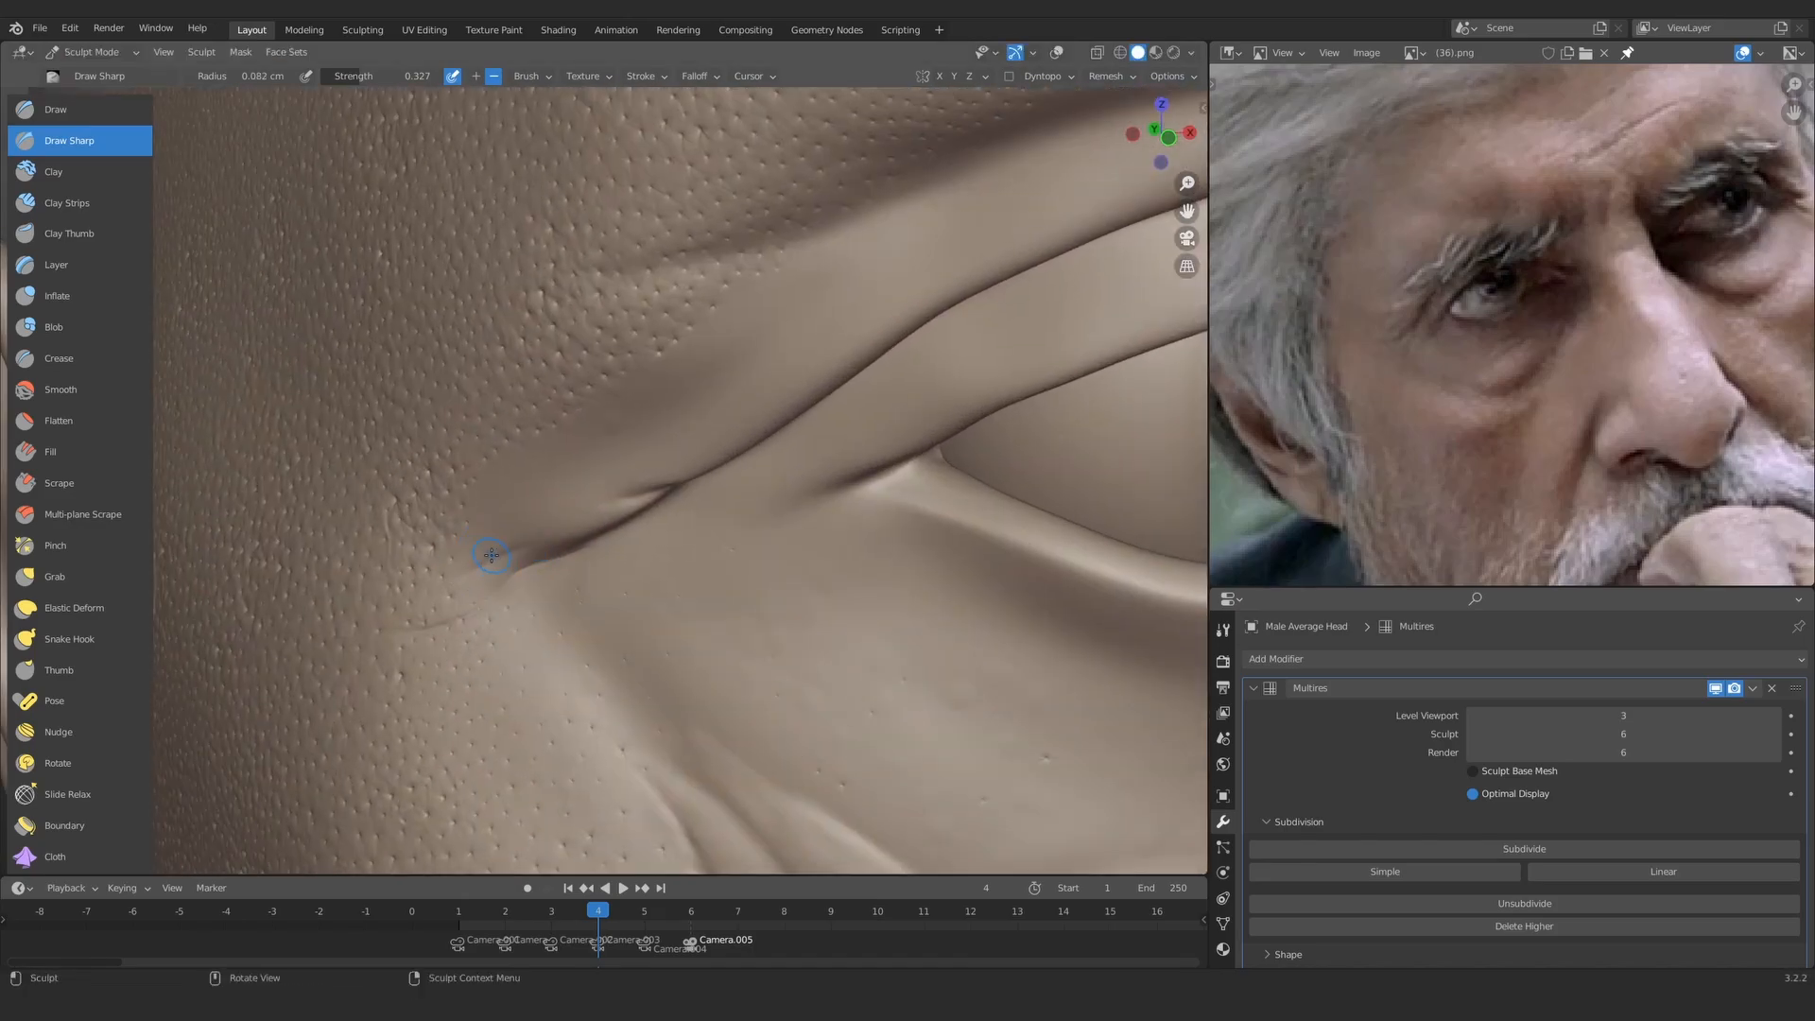
# Step: Load the reference image (39).png and frame the right eye's outer corner in both the reference and the sculpt
pyautogui.scroll(-5, 509, 535)
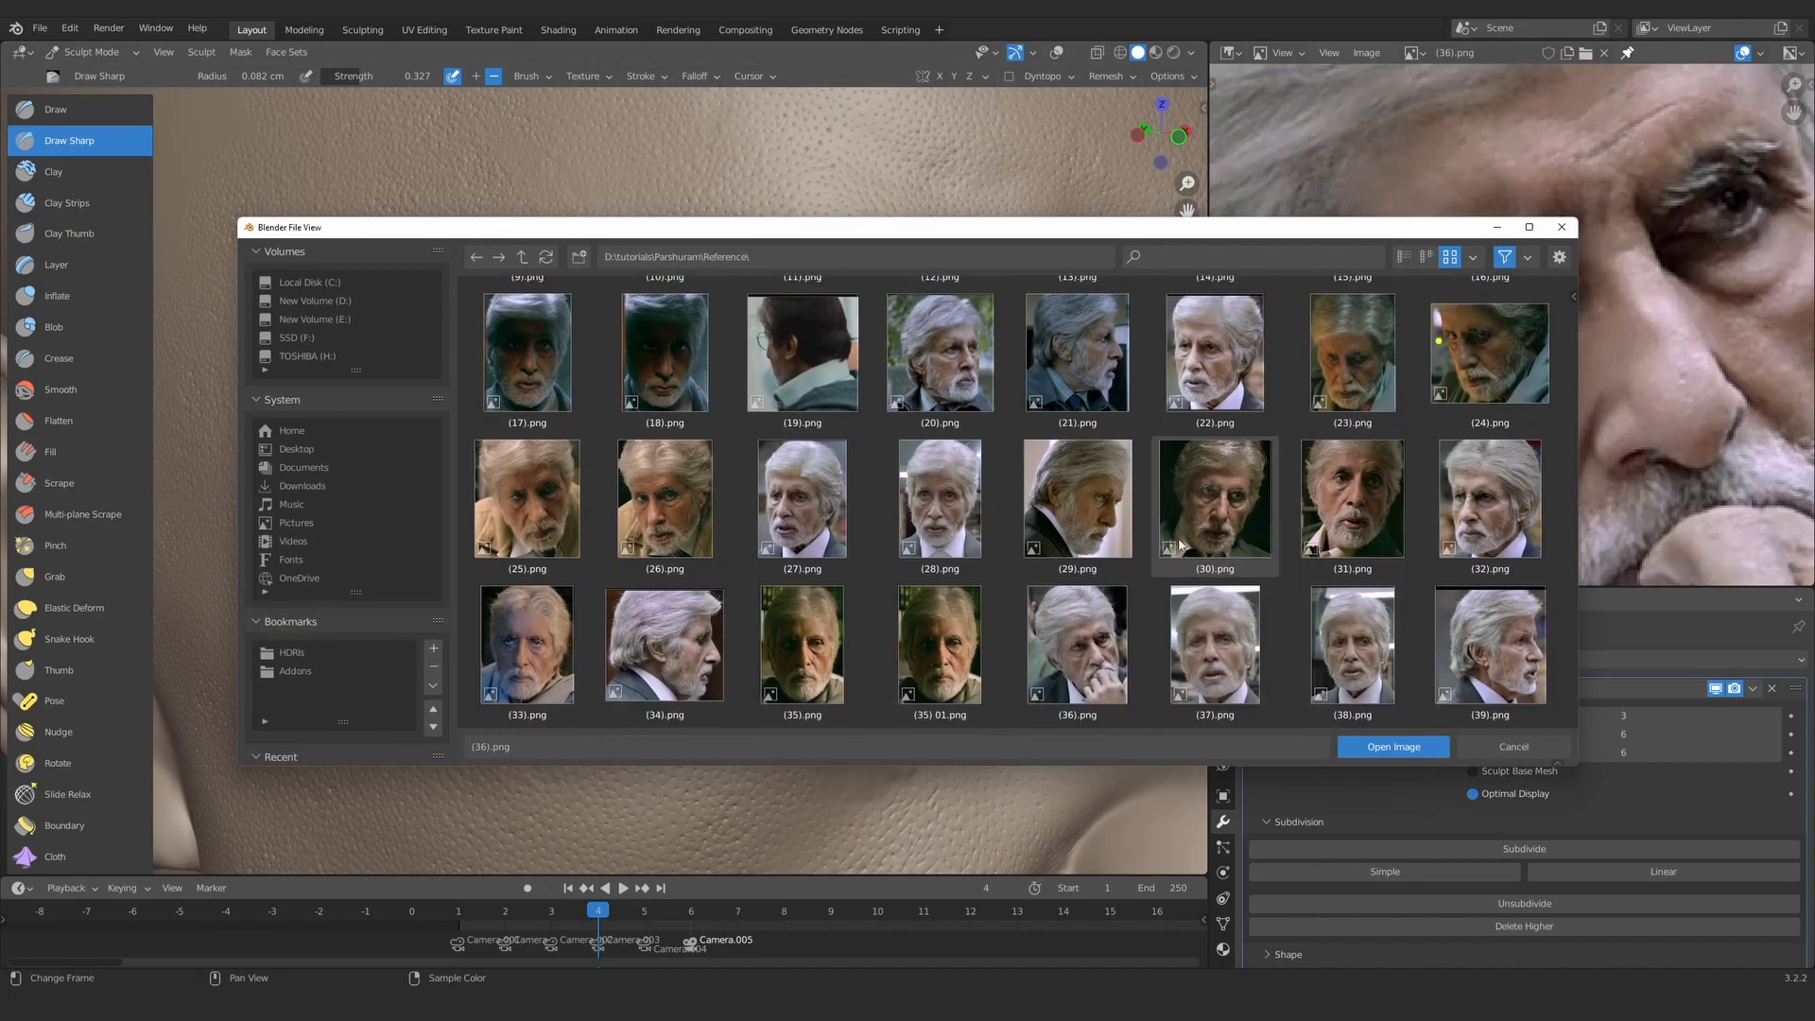
pyautogui.scroll(-1, 1484, 408)
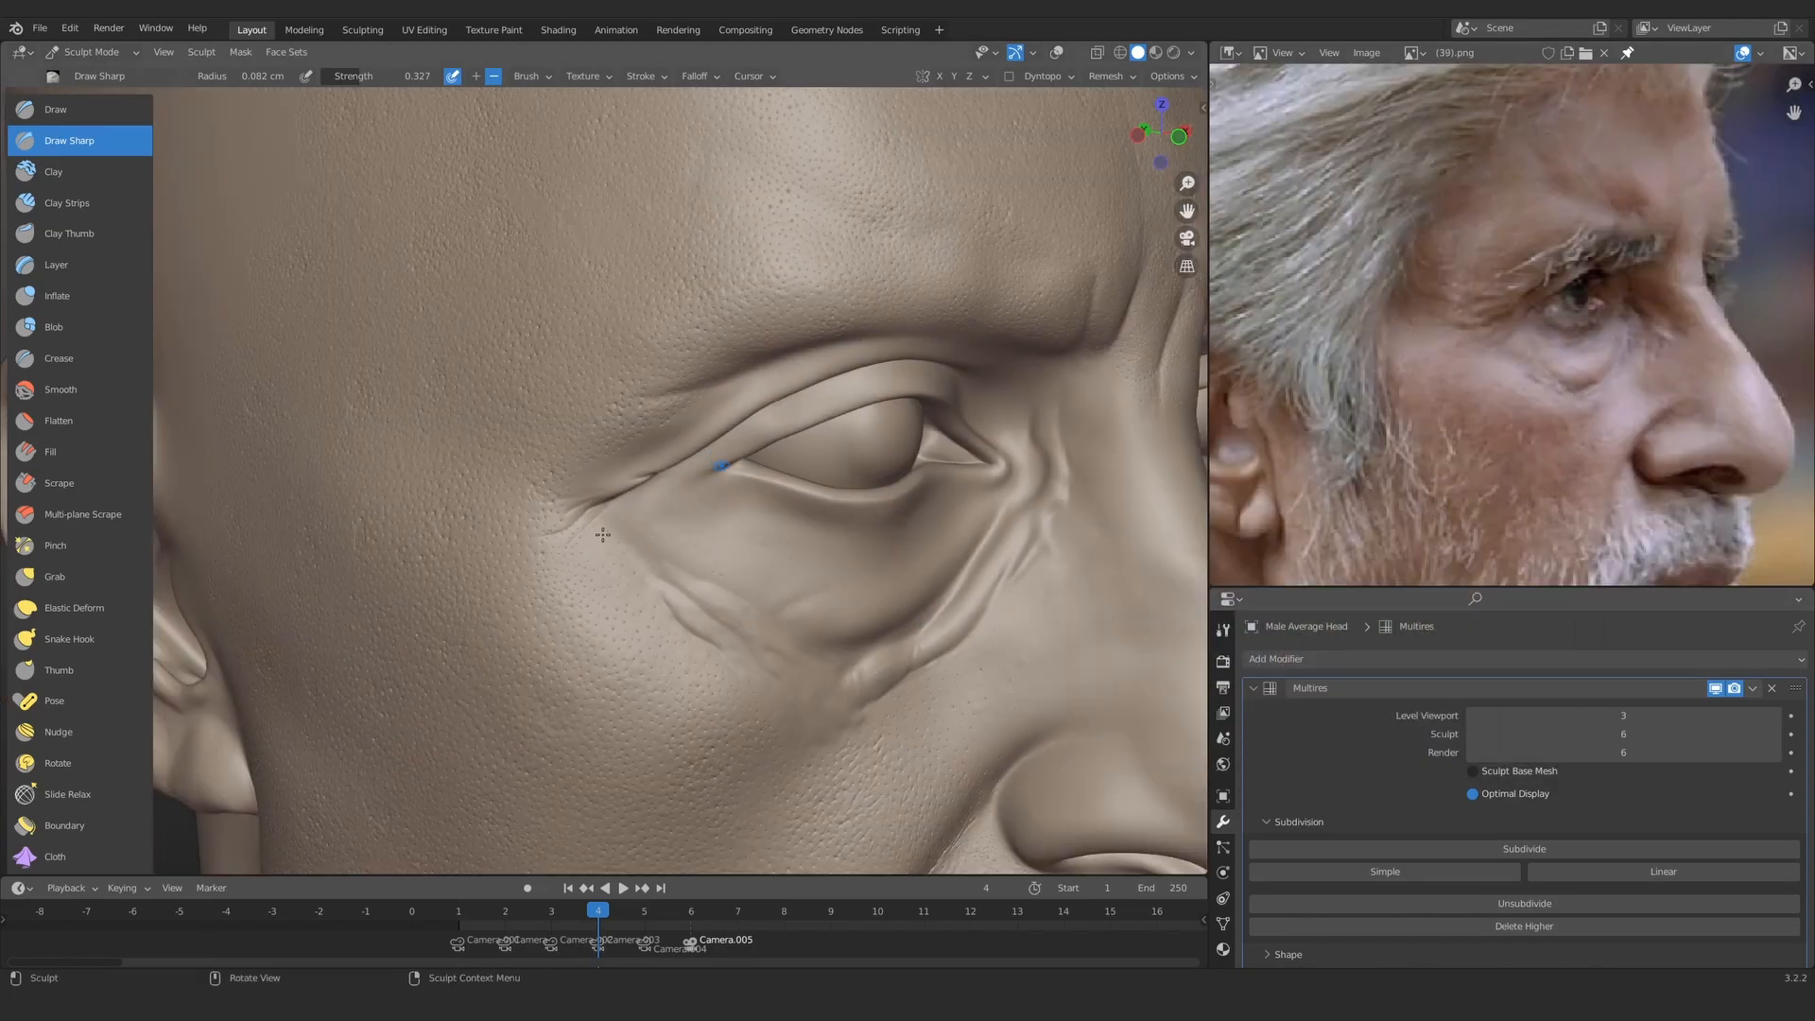
pyautogui.moveTo(721, 473)
pyautogui.keyDown('ctrl'); pyautogui.mouseDown(button='middle')
pyautogui.moveTo(859, 495)
pyautogui.moveTo(527, 568)
pyautogui.mouseUp(button='middle'); pyautogui.keyUp('ctrl')
pyautogui.scroll(-6, 645, 475)
pyautogui.scroll(8, 628, 454)
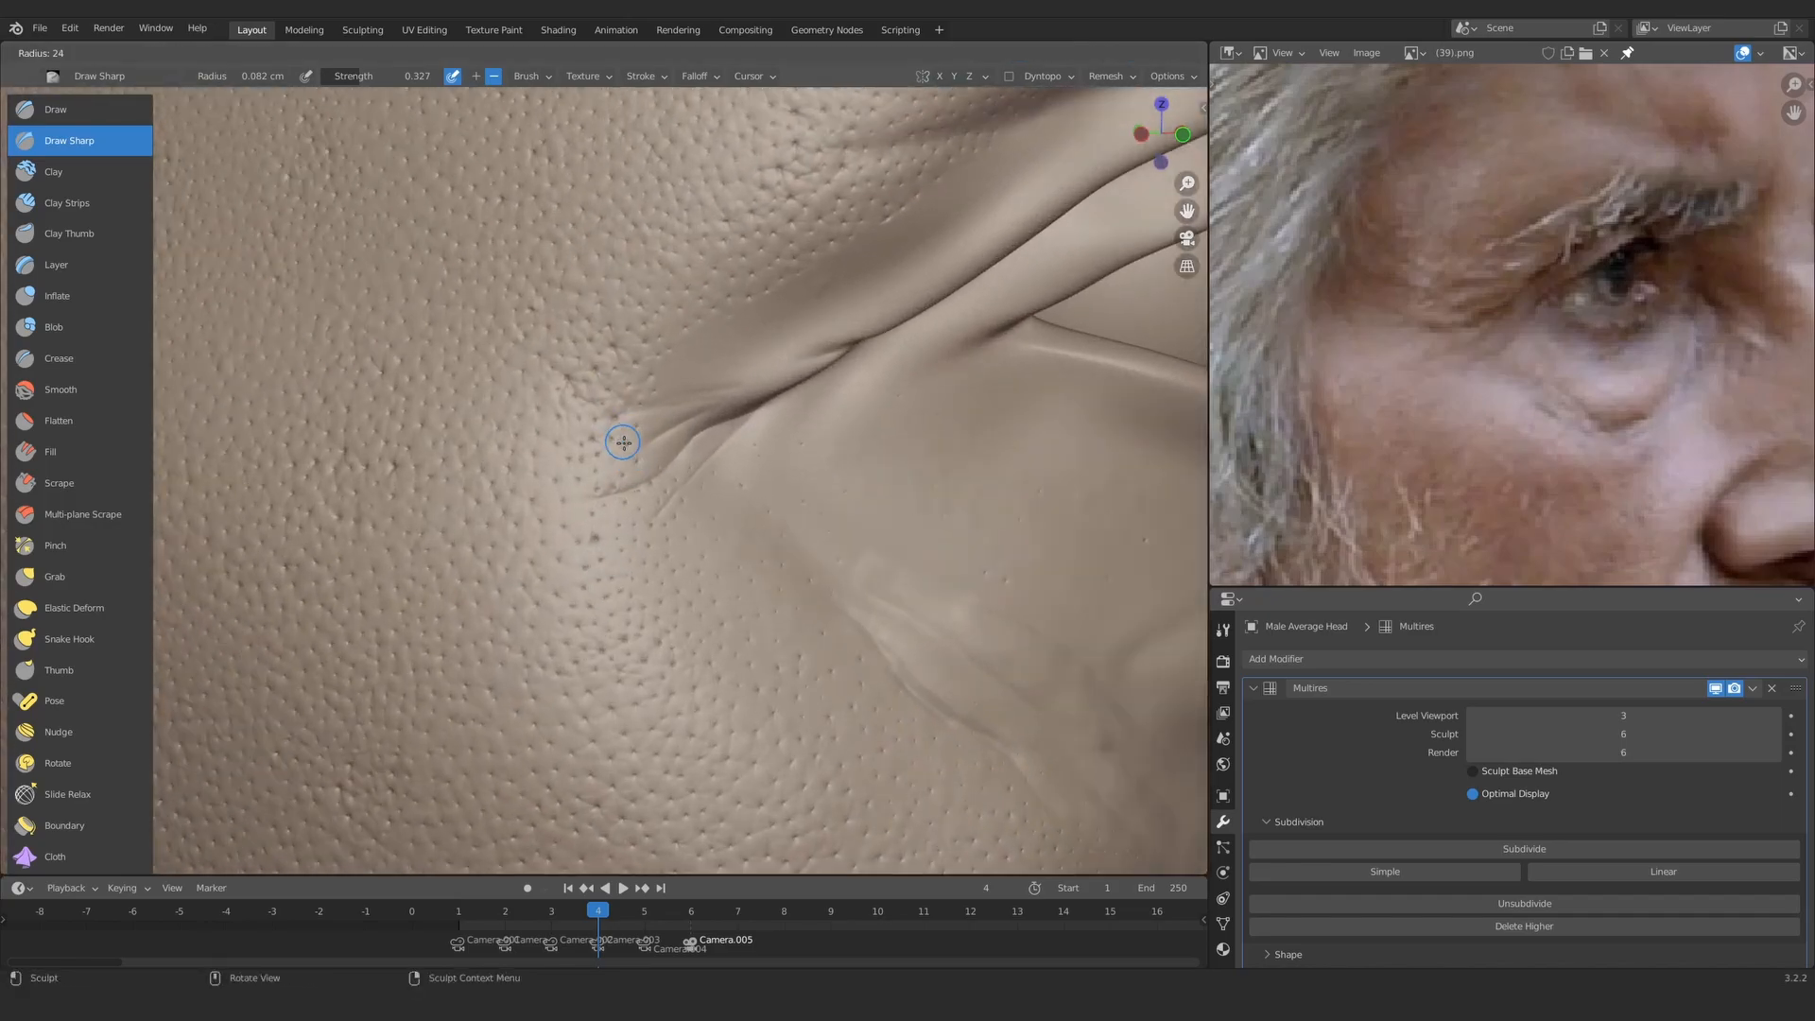
# Step: Carve fine crow's-feet wrinkles fanning out past the fold's outer end with Draw Sharp at 0.065 cm radius
pyautogui.scroll(1, 621, 441)
pyautogui.press('f')
pyautogui.click(647, 487)
pyautogui.moveTo(635, 492)
pyautogui.mouseDown()
pyautogui.moveTo(551, 512)
pyautogui.moveTo(474, 499)
pyautogui.moveTo(623, 457)
pyautogui.mouseUp()
pyautogui.press('f')
pyautogui.click(459, 501)
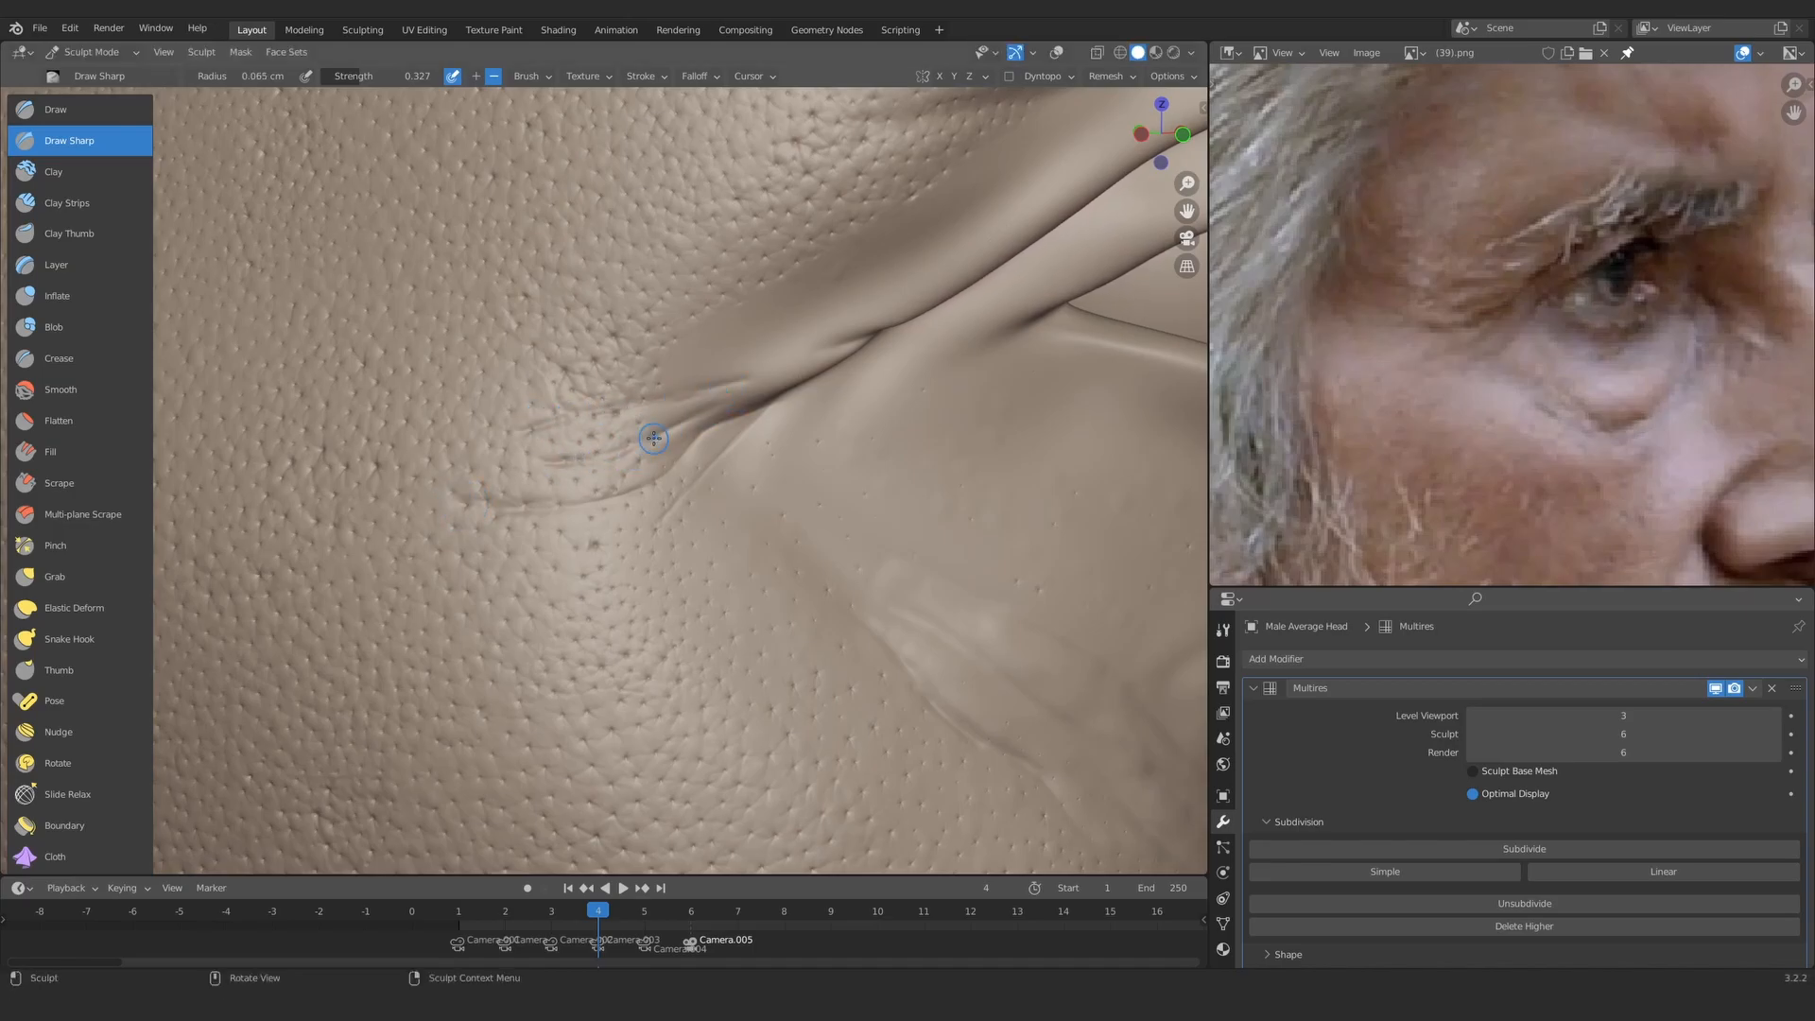
# Step: Carve longer crow's-feet creases running below the fold toward the cheek with Draw Sharp at 0.065 cm radius
pyautogui.keyDown('shift'); pyautogui.moveTo(665, 431); pyautogui.dragTo(741, 344, button='middle'); pyautogui.keyUp('shift')
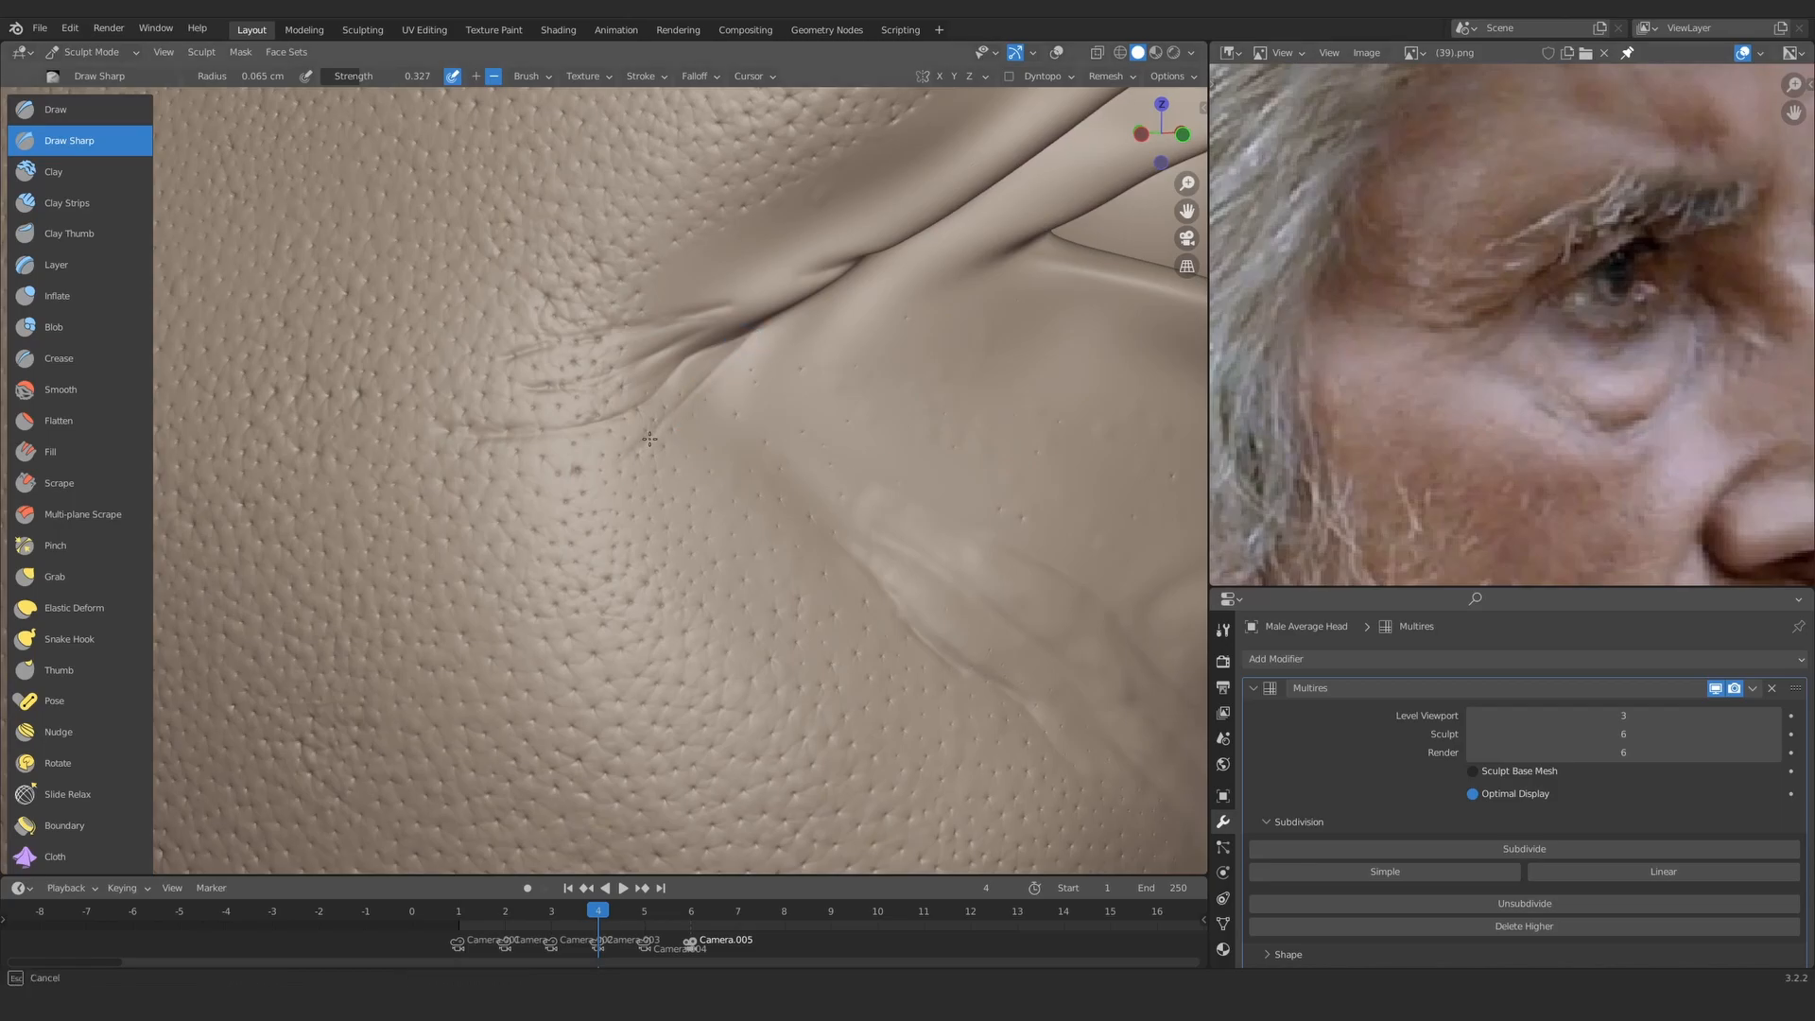
pyautogui.moveTo(747, 325)
pyautogui.keyDown('ctrl'); pyautogui.mouseDown(button='middle')
pyautogui.moveTo(826, 324)
pyautogui.moveTo(738, 371)
pyautogui.mouseUp(button='middle'); pyautogui.keyUp('ctrl')
pyautogui.moveTo(662, 449)
pyautogui.keyDown('ctrl'); pyautogui.mouseDown(button='middle')
pyautogui.moveTo(605, 520)
pyautogui.moveTo(579, 488)
pyautogui.mouseUp(button='middle'); pyautogui.keyUp('ctrl')
pyautogui.moveTo(605, 501)
pyautogui.keyDown('ctrl'); pyautogui.mouseDown(button='middle')
pyautogui.moveTo(636, 409)
pyautogui.moveTo(725, 434)
pyautogui.mouseUp(button='middle'); pyautogui.keyUp('ctrl')
# Step: Lower the Multires sculpt level to 4 and build up ridges between the outer crow's-feet with Clay Strips at 0.266 strength
pyautogui.click(67, 202)
pyautogui.moveTo(529, 425); pyautogui.dragTo(567, 454, button='middle')
pyautogui.click(1474, 734)
pyautogui.click(1474, 734)
pyautogui.moveTo(672, 473)
pyautogui.mouseDown(button='middle')
pyautogui.moveTo(653, 416)
pyautogui.moveTo(681, 426)
pyautogui.mouseUp(button='middle')
pyautogui.moveTo(714, 446); pyautogui.dragTo(685, 465)
pyautogui.hotkey('shift', 'f')
pyautogui.click(789, 465)
pyautogui.moveTo(690, 458)
pyautogui.mouseDown(button='middle')
pyautogui.moveTo(657, 463)
pyautogui.moveTo(685, 416)
pyautogui.mouseUp(button='middle')
pyautogui.moveTo(701, 456); pyautogui.dragTo(635, 485)
pyautogui.moveTo(638, 470); pyautogui.dragTo(657, 468, button='middle')
pyautogui.moveTo(694, 420); pyautogui.dragTo(548, 482)
# Step: Pull the skin at the main outer crease into a tighter fold with Grab at 0.11 cm radius
pyautogui.moveTo(652, 425)
pyautogui.keyDown('ctrl'); pyautogui.mouseDown(button='middle')
pyautogui.moveTo(692, 482)
pyautogui.moveTo(737, 492)
pyautogui.mouseUp(button='middle'); pyautogui.keyUp('ctrl')
pyautogui.keyDown('ctrl'); pyautogui.moveTo(719, 510); pyautogui.dragTo(680, 468, button='middle'); pyautogui.keyUp('ctrl')
pyautogui.press('g')
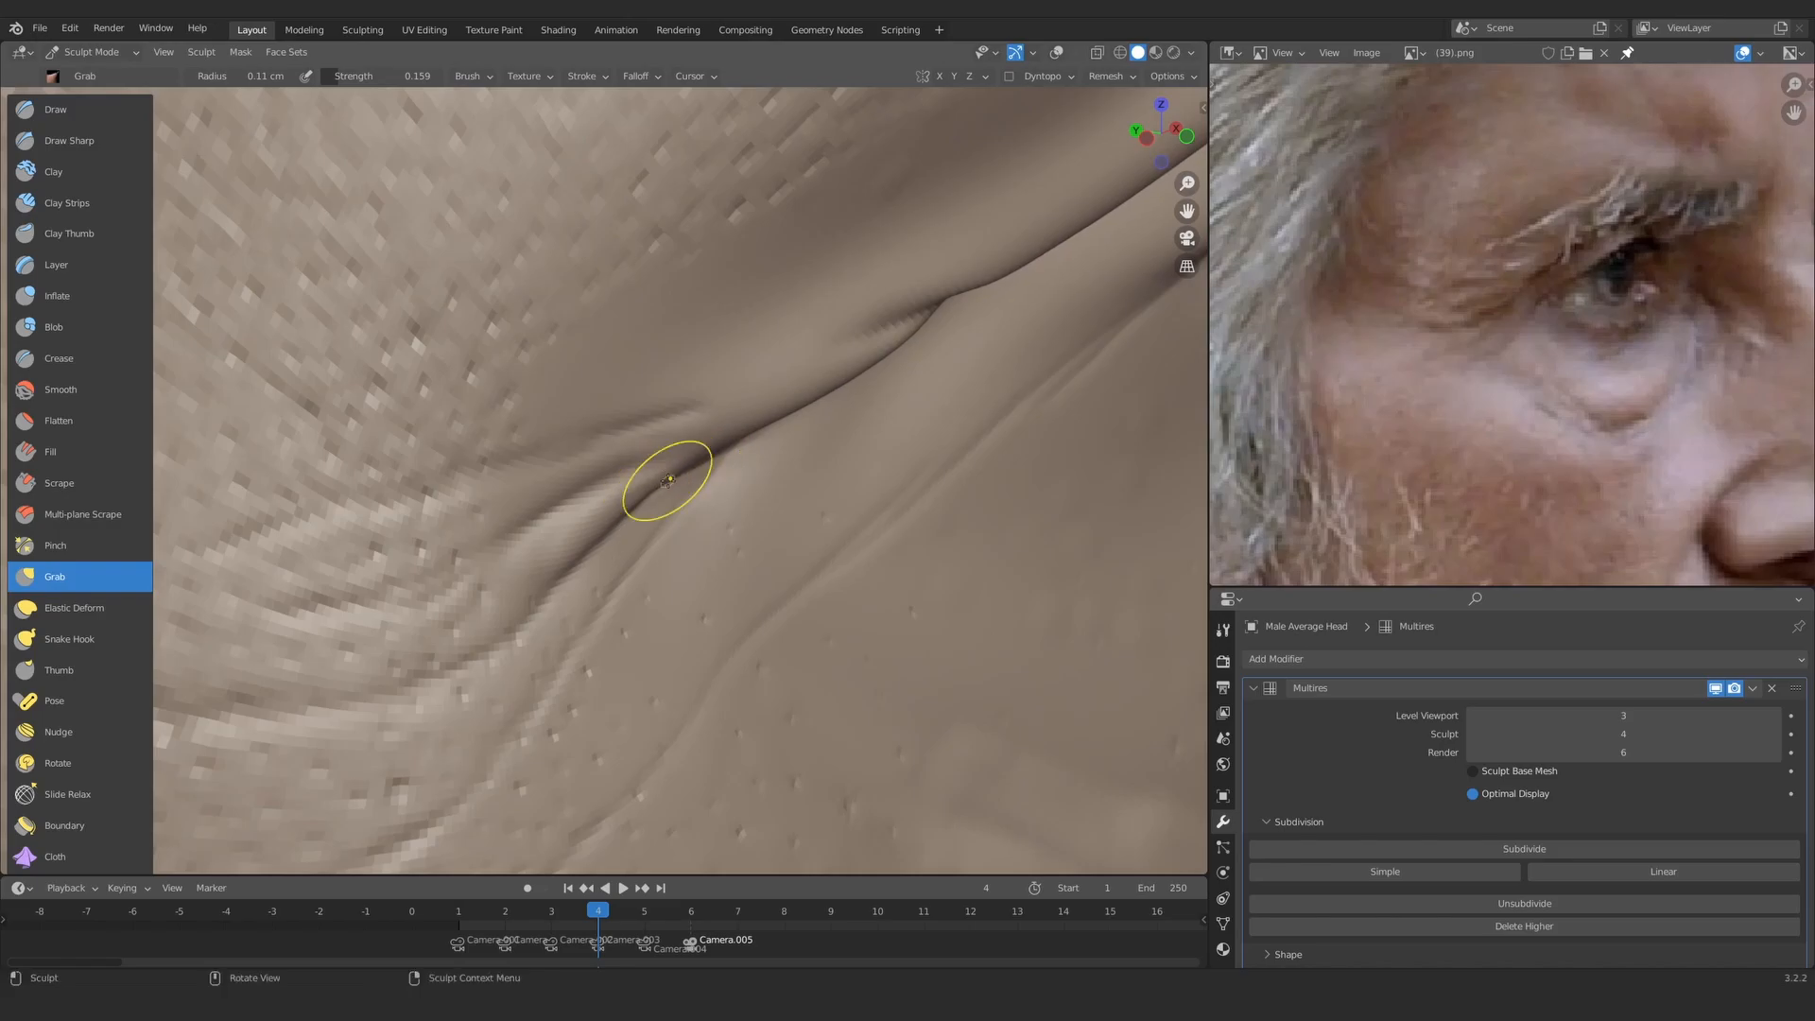
pyautogui.moveTo(595, 522); pyautogui.dragTo(588, 511)
# Step: Build up the skin along the main crow's-foot crease and its outer end with Clay Strips at 0.083 cm radius
pyautogui.click(87, 172)
pyautogui.moveTo(567, 496)
pyautogui.mouseDown(button='middle')
pyautogui.moveTo(652, 454)
pyautogui.moveTo(606, 498)
pyautogui.moveTo(721, 452)
pyautogui.mouseUp(button='middle')
pyautogui.click(87, 202)
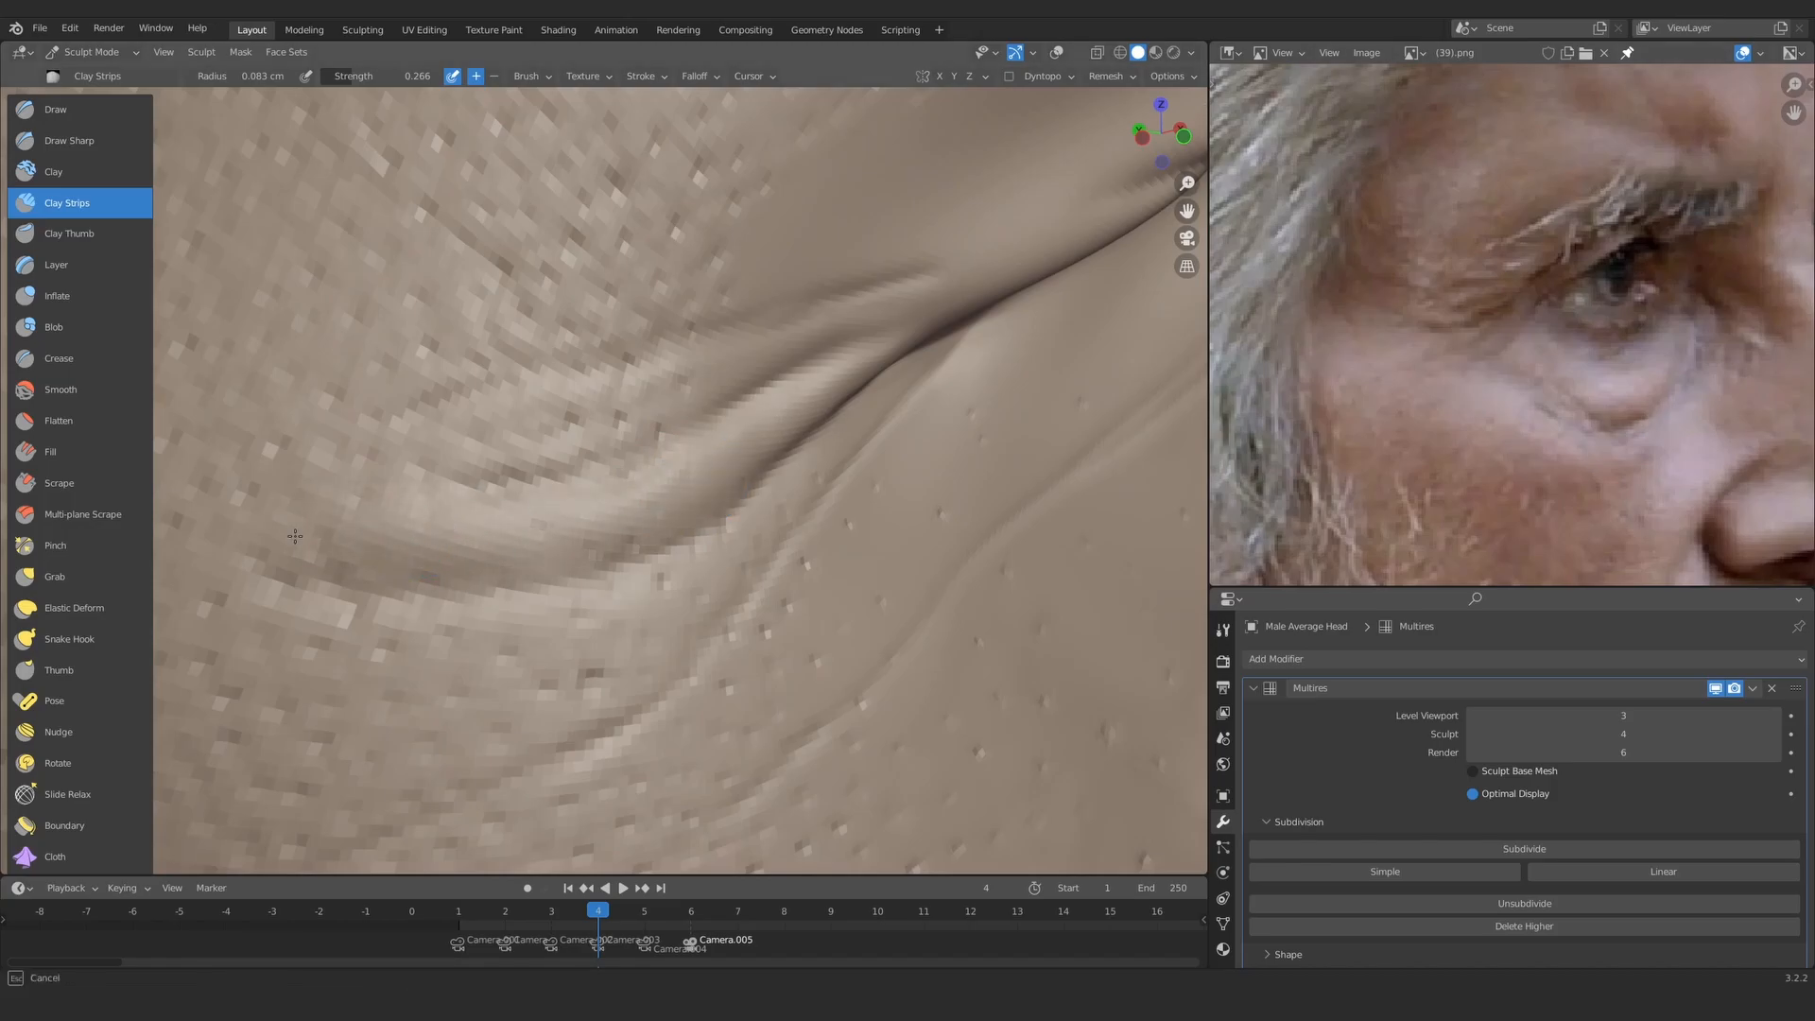
pyautogui.moveTo(462, 558); pyautogui.dragTo(511, 562)
pyautogui.keyDown('ctrl'); pyautogui.moveTo(567, 529); pyautogui.dragTo(605, 510, button='middle'); pyautogui.keyUp('ctrl')
pyautogui.moveTo(605, 510); pyautogui.dragTo(581, 444, button='middle')
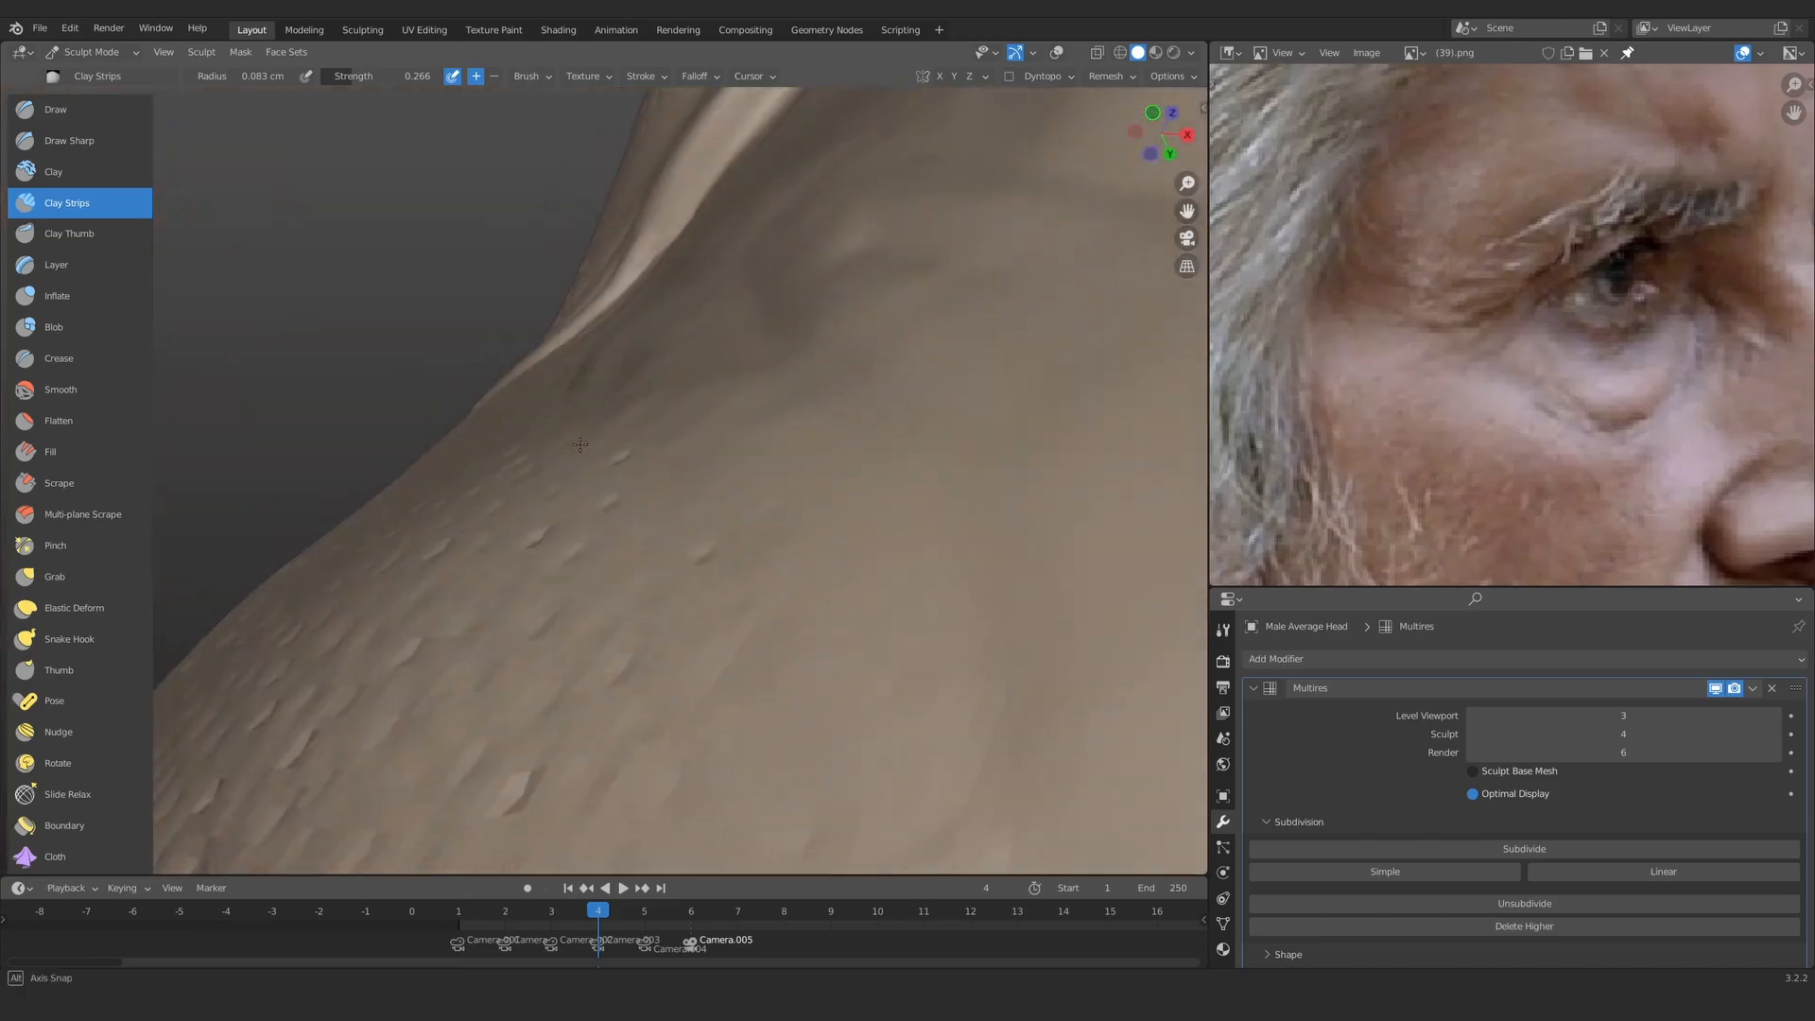
pyautogui.moveTo(548, 322)
pyautogui.mouseDown(button='middle')
pyautogui.moveTo(573, 342)
pyautogui.moveTo(834, 361)
pyautogui.moveTo(653, 359)
pyautogui.moveTo(803, 388)
pyautogui.mouseUp(button='middle')
pyautogui.press('x')
pyautogui.press('f')
pyautogui.click(662, 434)
pyautogui.moveTo(614, 428); pyautogui.dragTo(773, 372)
pyautogui.moveTo(294, 486); pyautogui.dragTo(283, 501)
# Step: Reshape the ridges around the main crow's-foot crease with Grab at 0.079 cm radius
pyautogui.moveTo(529, 491)
pyautogui.keyDown('ctrl'); pyautogui.mouseDown(button='middle')
pyautogui.moveTo(543, 539)
pyautogui.moveTo(599, 384)
pyautogui.mouseUp(button='middle'); pyautogui.keyUp('ctrl')
pyautogui.press('g')
pyautogui.moveTo(599, 385)
pyautogui.mouseDown()
pyautogui.moveTo(491, 473)
pyautogui.moveTo(656, 360)
pyautogui.mouseUp()
pyautogui.moveTo(568, 427); pyautogui.dragTo(564, 426)
pyautogui.moveTo(756, 302); pyautogui.dragTo(634, 491, button='middle')
pyautogui.moveTo(633, 491)
pyautogui.keyDown('shift'); pyautogui.mouseDown(button='middle')
pyautogui.moveTo(645, 551)
pyautogui.moveTo(648, 494)
pyautogui.mouseUp(button='middle'); pyautogui.keyUp('shift')
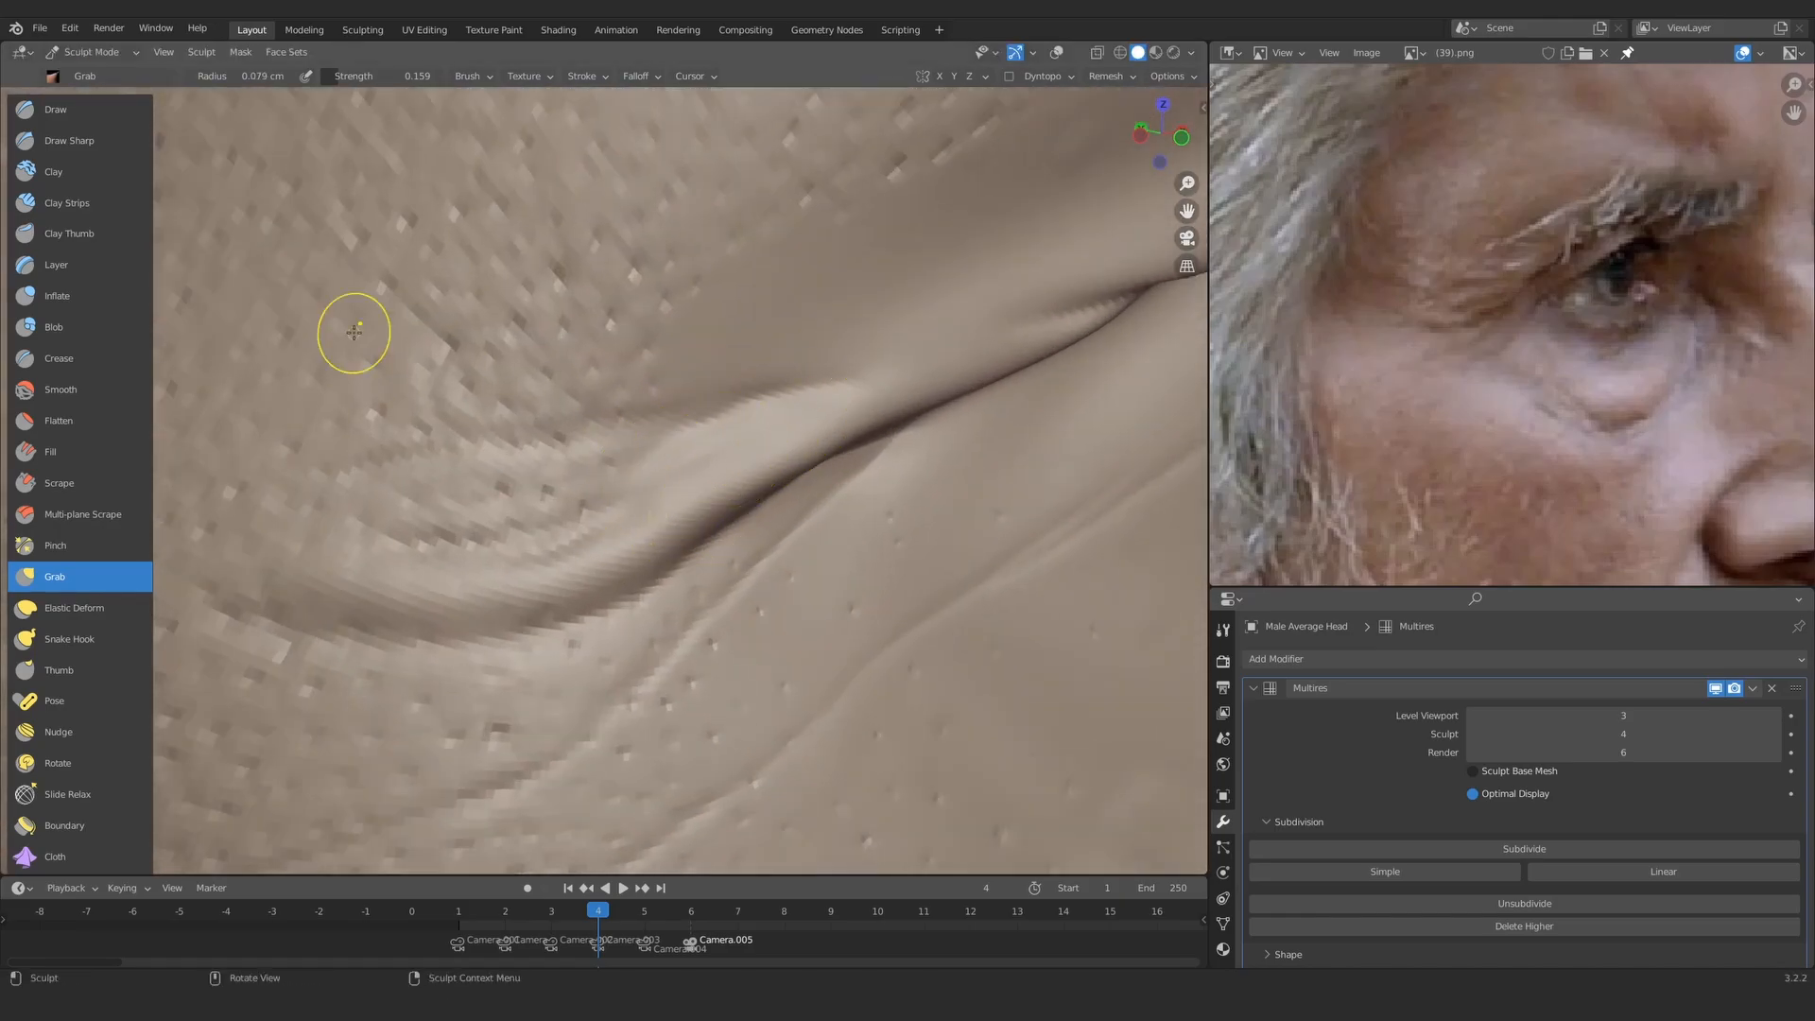
# Step: Build up the ridges between the upper crow's-feet creases with Clay Strips at 0.076 cm radius
pyautogui.click(69, 140)
pyautogui.click(66, 202)
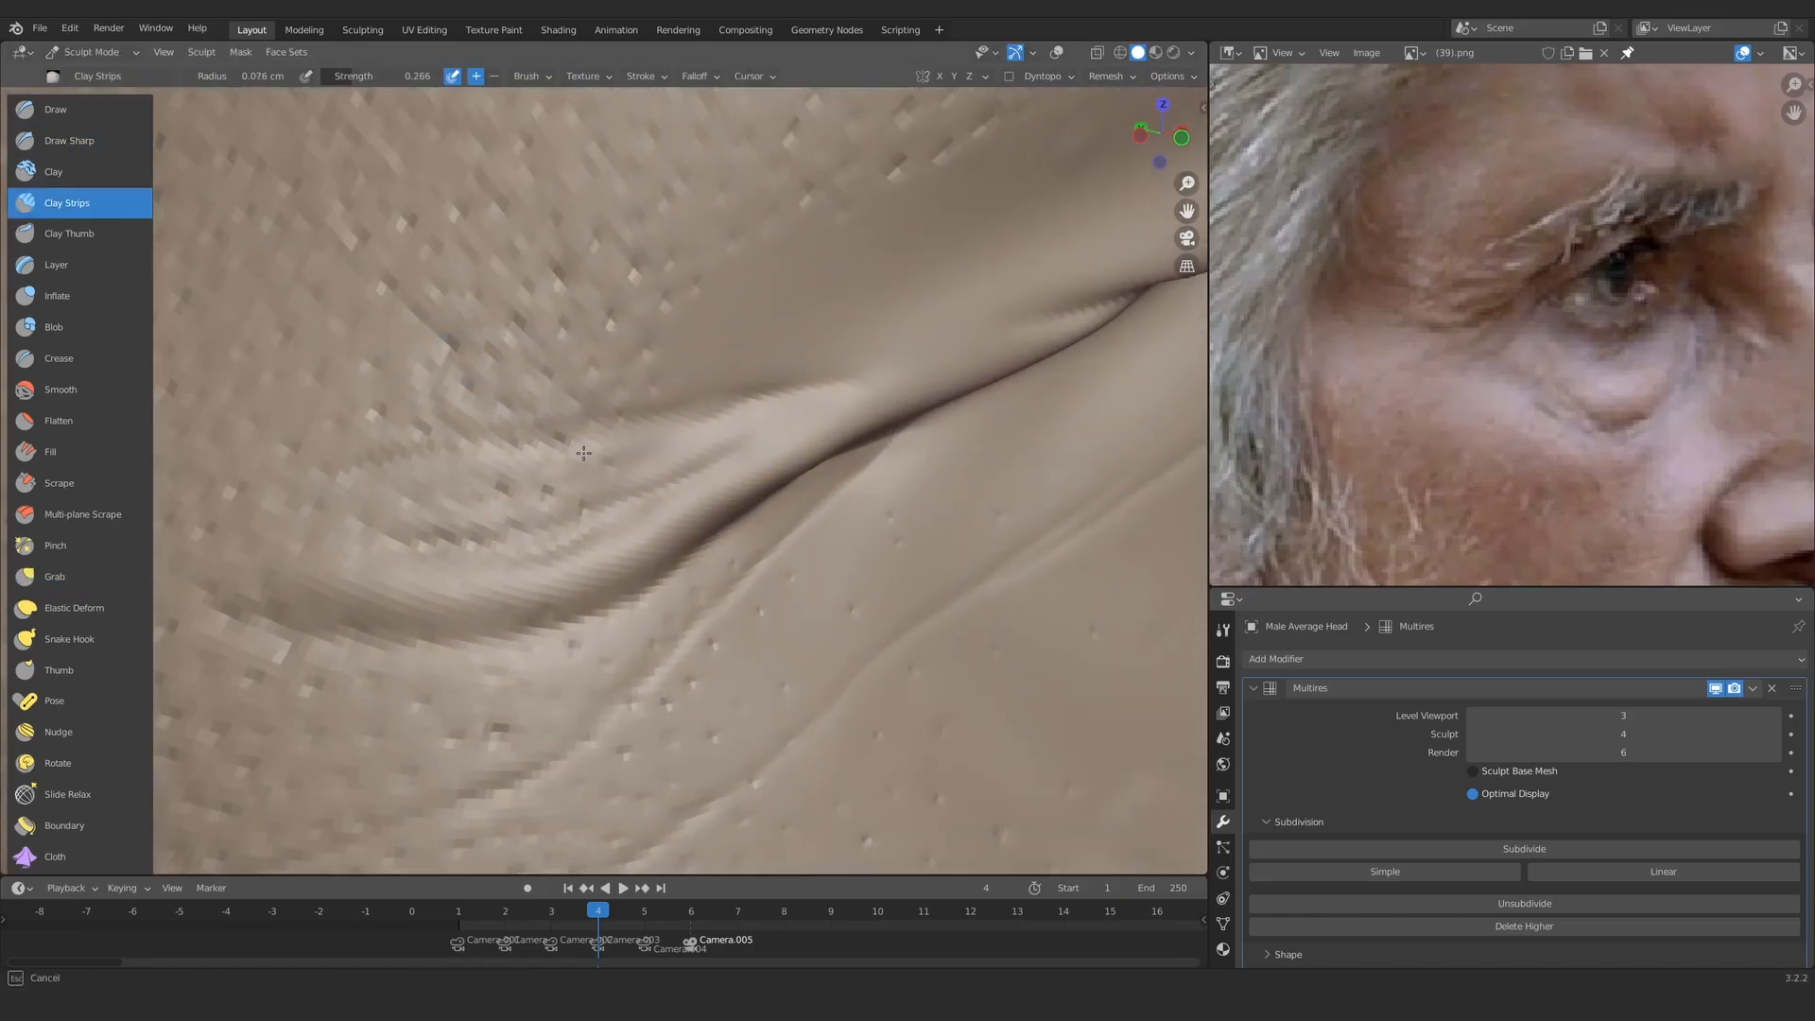
pyautogui.press('f')
pyautogui.moveTo(583, 453)
pyautogui.mouseDown()
pyautogui.moveTo(482, 487)
pyautogui.moveTo(715, 430)
pyautogui.moveTo(652, 453)
pyautogui.mouseUp()
pyautogui.click(453, 497)
pyautogui.moveTo(588, 501)
pyautogui.mouseDown(button='middle')
pyautogui.moveTo(609, 487)
pyautogui.moveTo(450, 476)
pyautogui.moveTo(501, 472)
pyautogui.mouseUp(button='middle')
pyautogui.moveTo(567, 416)
pyautogui.keyDown('ctrl'); pyautogui.mouseDown(button='middle')
pyautogui.moveTo(604, 510)
pyautogui.moveTo(680, 406)
pyautogui.moveTo(838, 317)
pyautogui.mouseUp(button='middle'); pyautogui.keyUp('ctrl')
pyautogui.press('f')
pyautogui.click(722, 426)
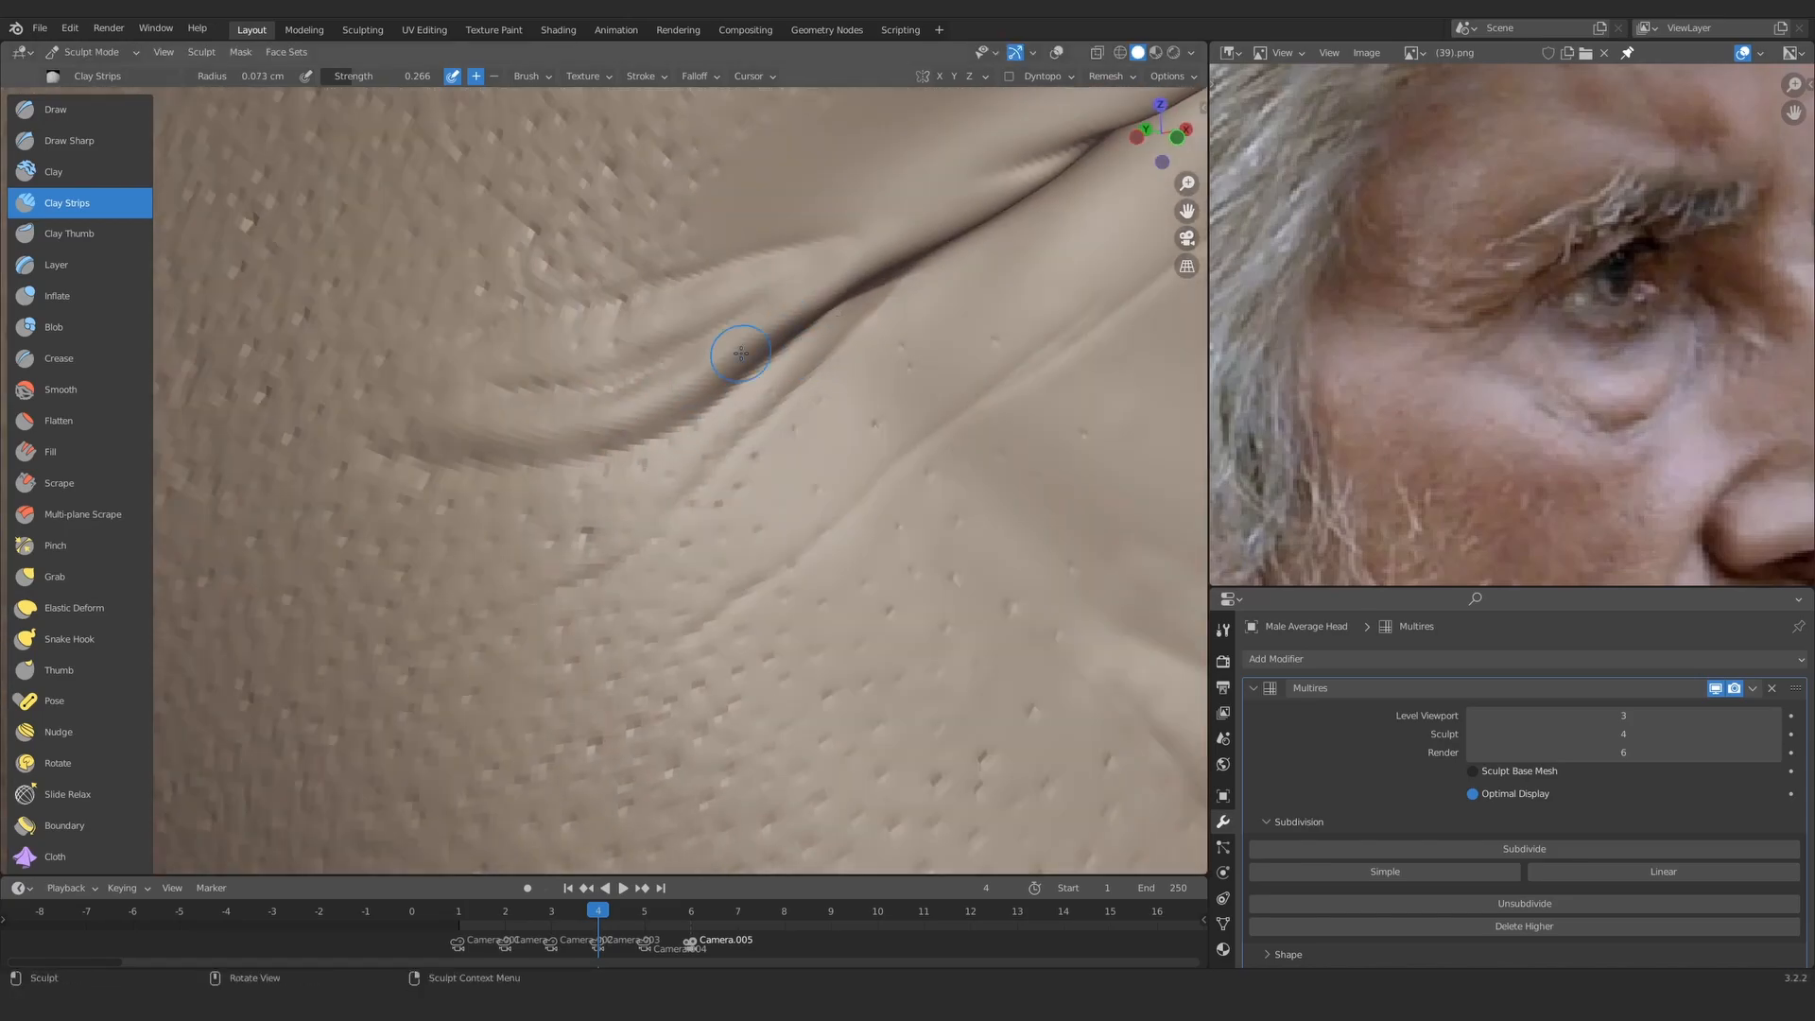
# Step: Add volume to the skin just below the main crow's-foot crease with Clay Strips at 0.067 cm radius
pyautogui.moveTo(570, 416); pyautogui.dragTo(617, 418, button='middle')
pyautogui.press('f')
pyautogui.click(605, 425)
pyautogui.moveTo(364, 469); pyautogui.dragTo(695, 462)
pyautogui.moveTo(749, 428)
pyautogui.keyDown('ctrl'); pyautogui.mouseDown(button='middle')
pyautogui.moveTo(592, 593)
pyautogui.moveTo(627, 458)
pyautogui.moveTo(567, 496)
pyautogui.mouseUp(button='middle'); pyautogui.keyUp('ctrl')
pyautogui.press('f')
pyautogui.click(562, 499)
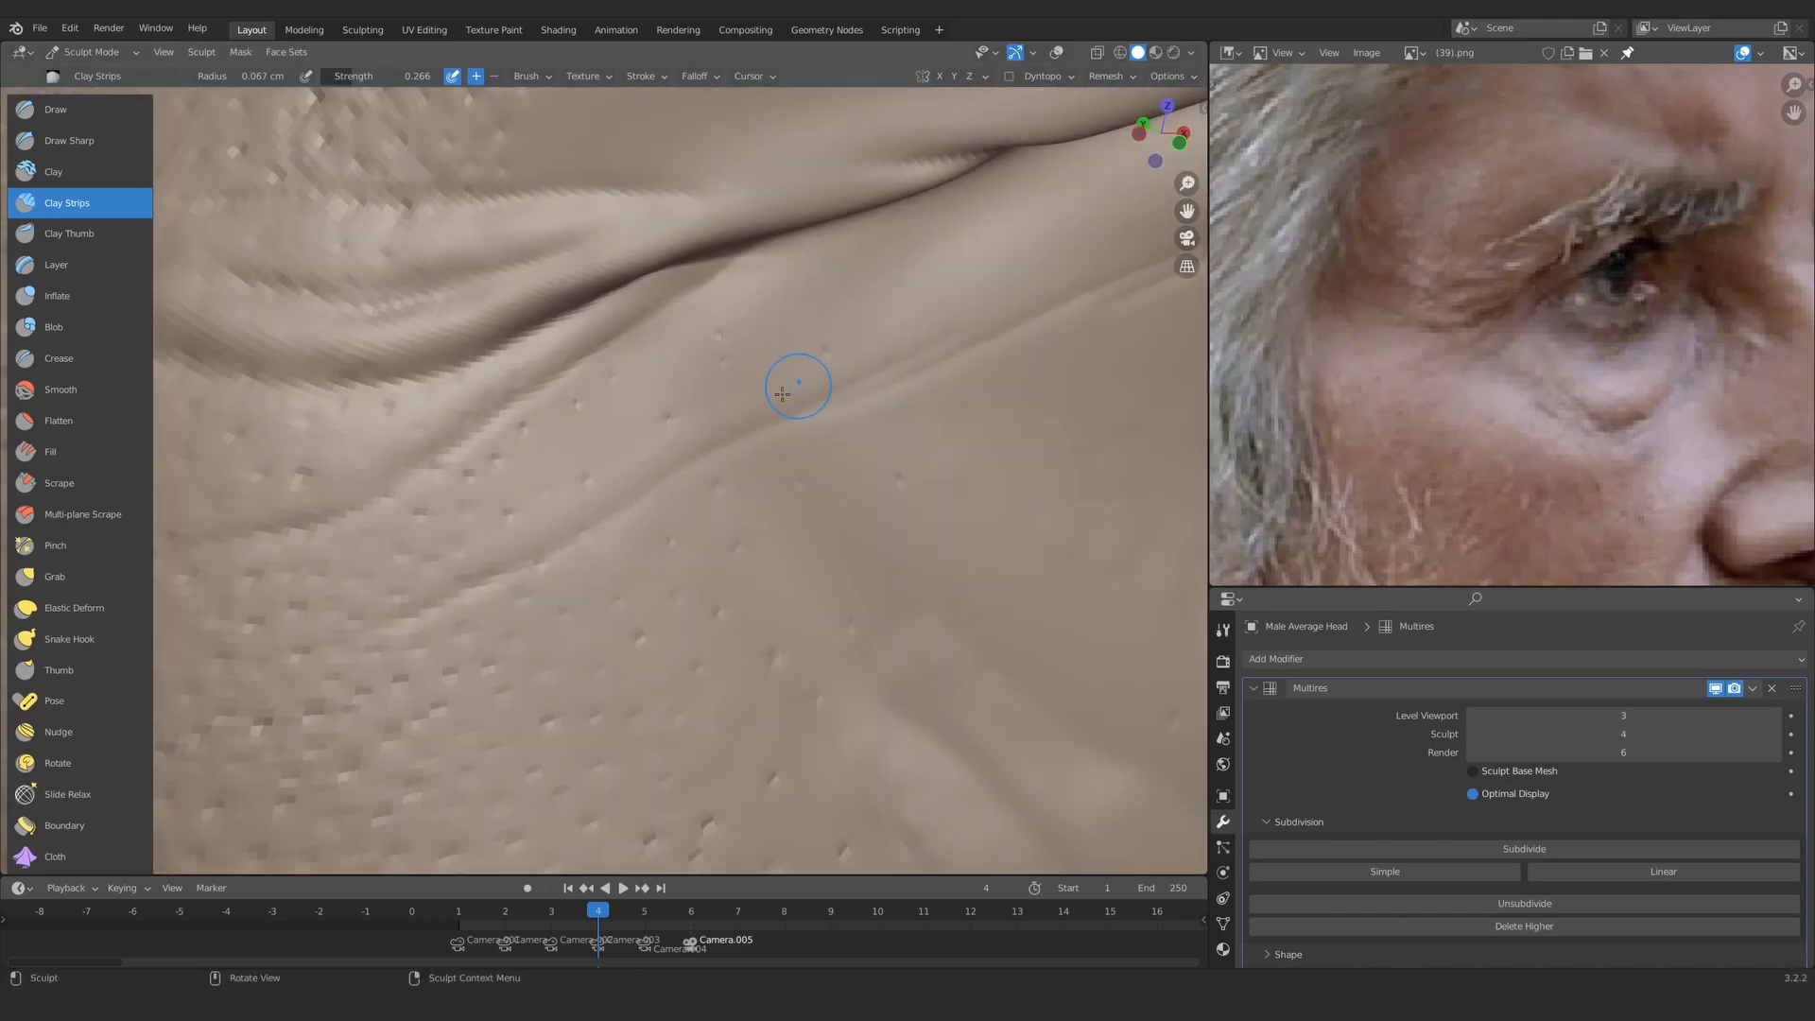
pyautogui.press('f')
pyautogui.click(491, 524)
# Step: Build up the skin between the two lower crow's-feet creases with Clay Strips at 0.097 cm radius
pyautogui.keyDown('ctrl'); pyautogui.moveTo(604, 397); pyautogui.dragTo(662, 454, button='middle'); pyautogui.keyUp('ctrl')
pyautogui.press('f')
pyautogui.click(714, 440)
pyautogui.moveTo(697, 442); pyautogui.dragTo(716, 438)
pyautogui.keyDown('ctrl'); pyautogui.moveTo(717, 506); pyautogui.dragTo(714, 412, button='middle'); pyautogui.keyUp('ctrl')
pyautogui.keyDown('shift'); pyautogui.moveTo(714, 412); pyautogui.dragTo(780, 442, button='middle'); pyautogui.keyUp('shift')
pyautogui.keyDown('ctrl'); pyautogui.moveTo(621, 401); pyautogui.dragTo(899, 341, button='middle'); pyautogui.keyUp('ctrl')
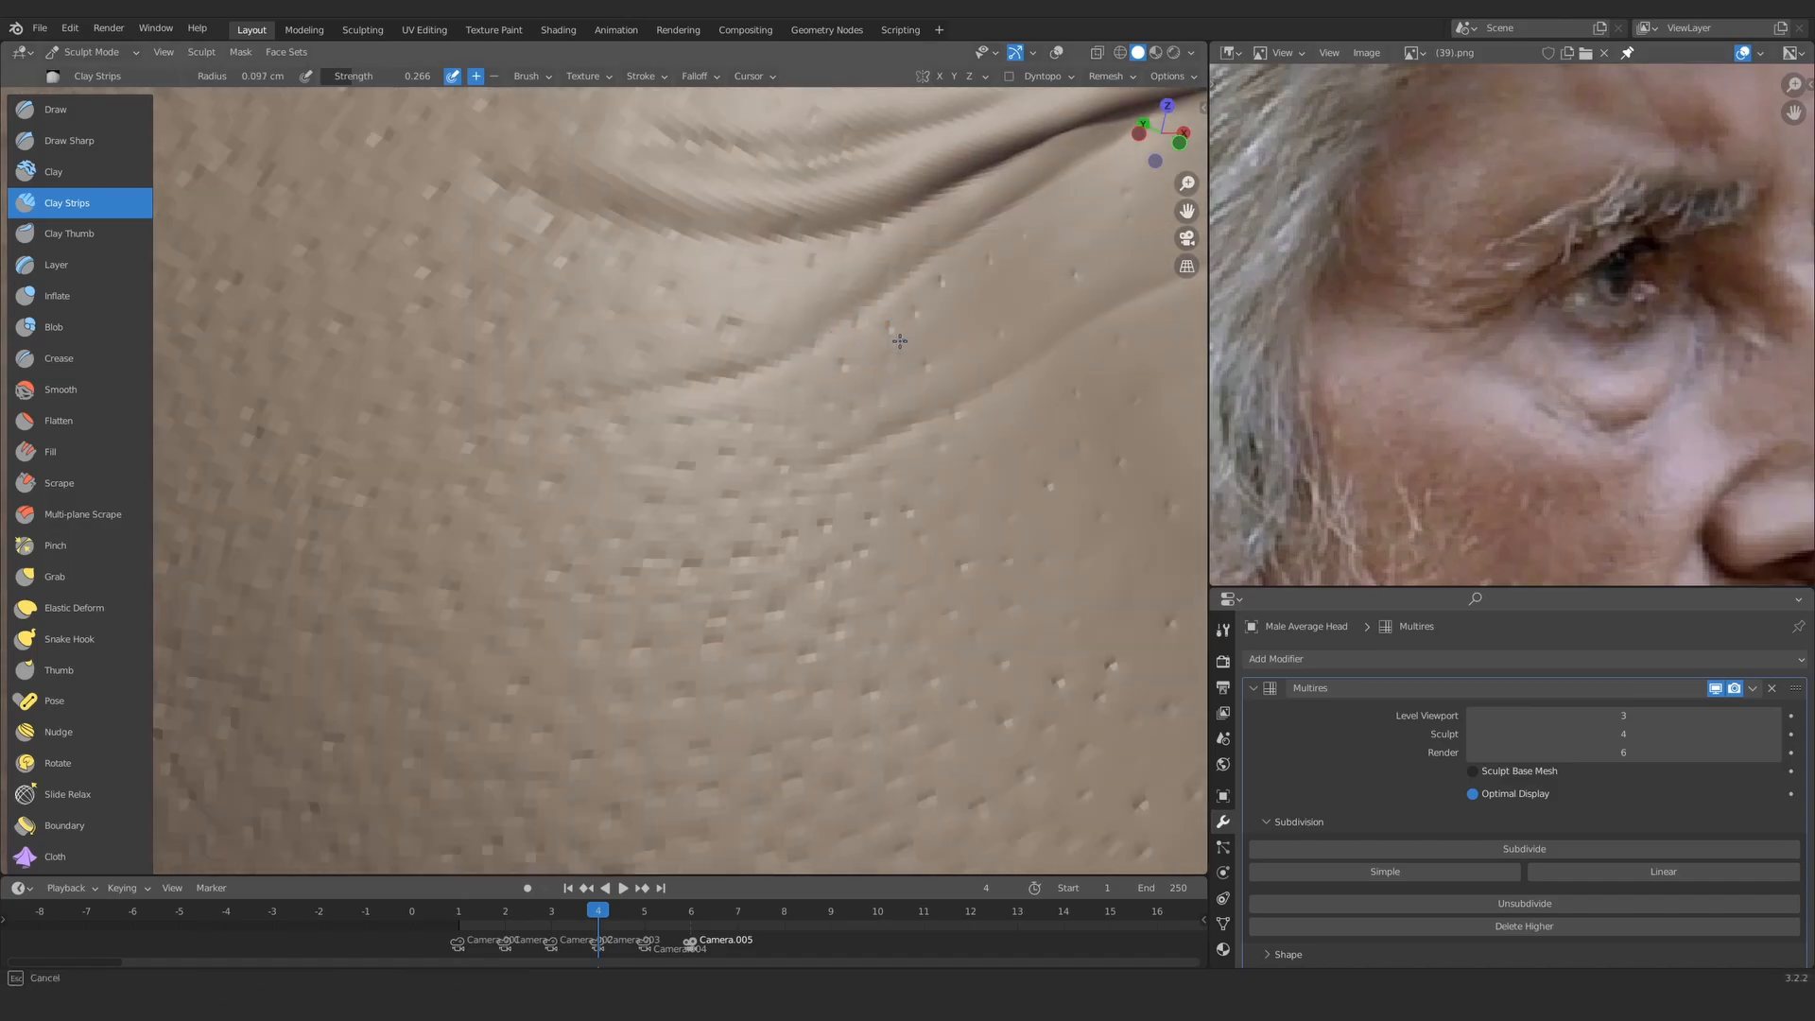
# Step: Finish the volume around the lower crow's-feet with Clay Strips and return the Multires sculpt level to 6
pyautogui.moveTo(884, 274)
pyautogui.keyDown('ctrl'); pyautogui.mouseDown(button='middle')
pyautogui.moveTo(850, 340)
pyautogui.moveTo(832, 515)
pyautogui.mouseUp(button='middle'); pyautogui.keyUp('ctrl')
pyautogui.moveTo(831, 515)
pyautogui.mouseDown(button='middle')
pyautogui.moveTo(810, 486)
pyautogui.moveTo(756, 511)
pyautogui.mouseUp(button='middle')
pyautogui.keyDown('ctrl'); pyautogui.moveTo(756, 511); pyautogui.dragTo(734, 439, button='middle'); pyautogui.keyUp('ctrl')
pyautogui.keyDown('ctrl'); pyautogui.keyDown('alt'); pyautogui.moveTo(756, 518); pyautogui.dragTo(784, 420); pyautogui.keyUp('alt'); pyautogui.keyUp('ctrl')
pyautogui.keyDown('alt'); pyautogui.keyDown('shift'); pyautogui.moveTo(851, 421); pyautogui.dragTo(704, 421); pyautogui.keyUp('shift'); pyautogui.keyUp('alt')
pyautogui.click(1773, 734)
pyautogui.click(1773, 734)
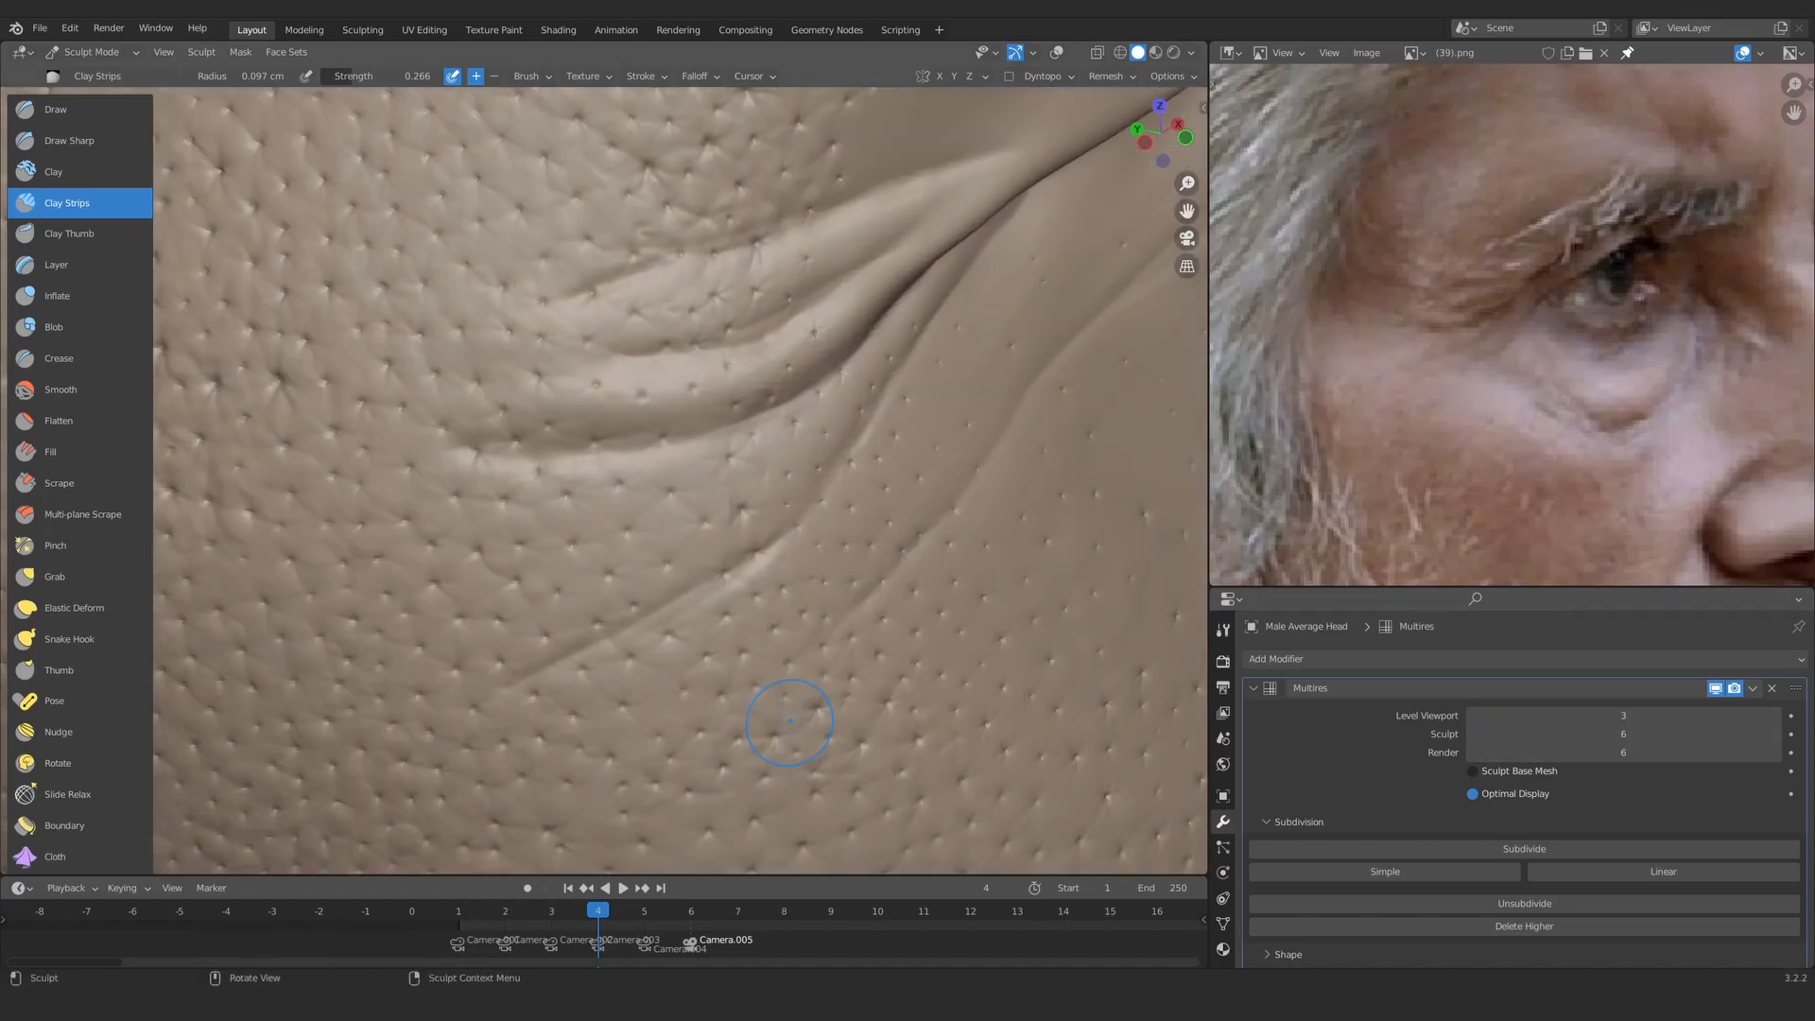
# Step: Sharpen the main crow's-foot crease and carve an irregular outer end with Draw Sharp at 0.072 cm radius
pyautogui.keyDown('ctrl'); pyautogui.moveTo(844, 295); pyautogui.dragTo(827, 444, button='middle'); pyautogui.keyUp('ctrl')
pyautogui.moveTo(812, 444)
pyautogui.mouseDown(button='middle')
pyautogui.moveTo(680, 453)
pyautogui.moveTo(756, 472)
pyautogui.mouseUp(button='middle')
pyautogui.moveTo(662, 567)
pyautogui.keyDown('ctrl'); pyautogui.mouseDown(button='middle')
pyautogui.moveTo(599, 450)
pyautogui.moveTo(756, 411)
pyautogui.mouseUp(button='middle'); pyautogui.keyUp('ctrl')
pyautogui.press('g')
pyautogui.press('d')
pyautogui.moveTo(804, 390); pyautogui.dragTo(610, 530)
pyautogui.keyDown('shift'); pyautogui.moveTo(619, 530); pyautogui.dragTo(776, 454, button='middle'); pyautogui.keyUp('shift')
pyautogui.press('f')
pyautogui.click(528, 523)
pyautogui.moveTo(453, 543); pyautogui.dragTo(326, 567)
pyautogui.moveTo(718, 406)
pyautogui.keyDown('ctrl'); pyautogui.mouseDown(button='middle')
pyautogui.moveTo(794, 495)
pyautogui.moveTo(662, 472)
pyautogui.mouseUp(button='middle'); pyautogui.keyUp('ctrl')
pyautogui.keyDown('ctrl'); pyautogui.moveTo(568, 454); pyautogui.dragTo(454, 350, button='middle'); pyautogui.keyUp('ctrl')
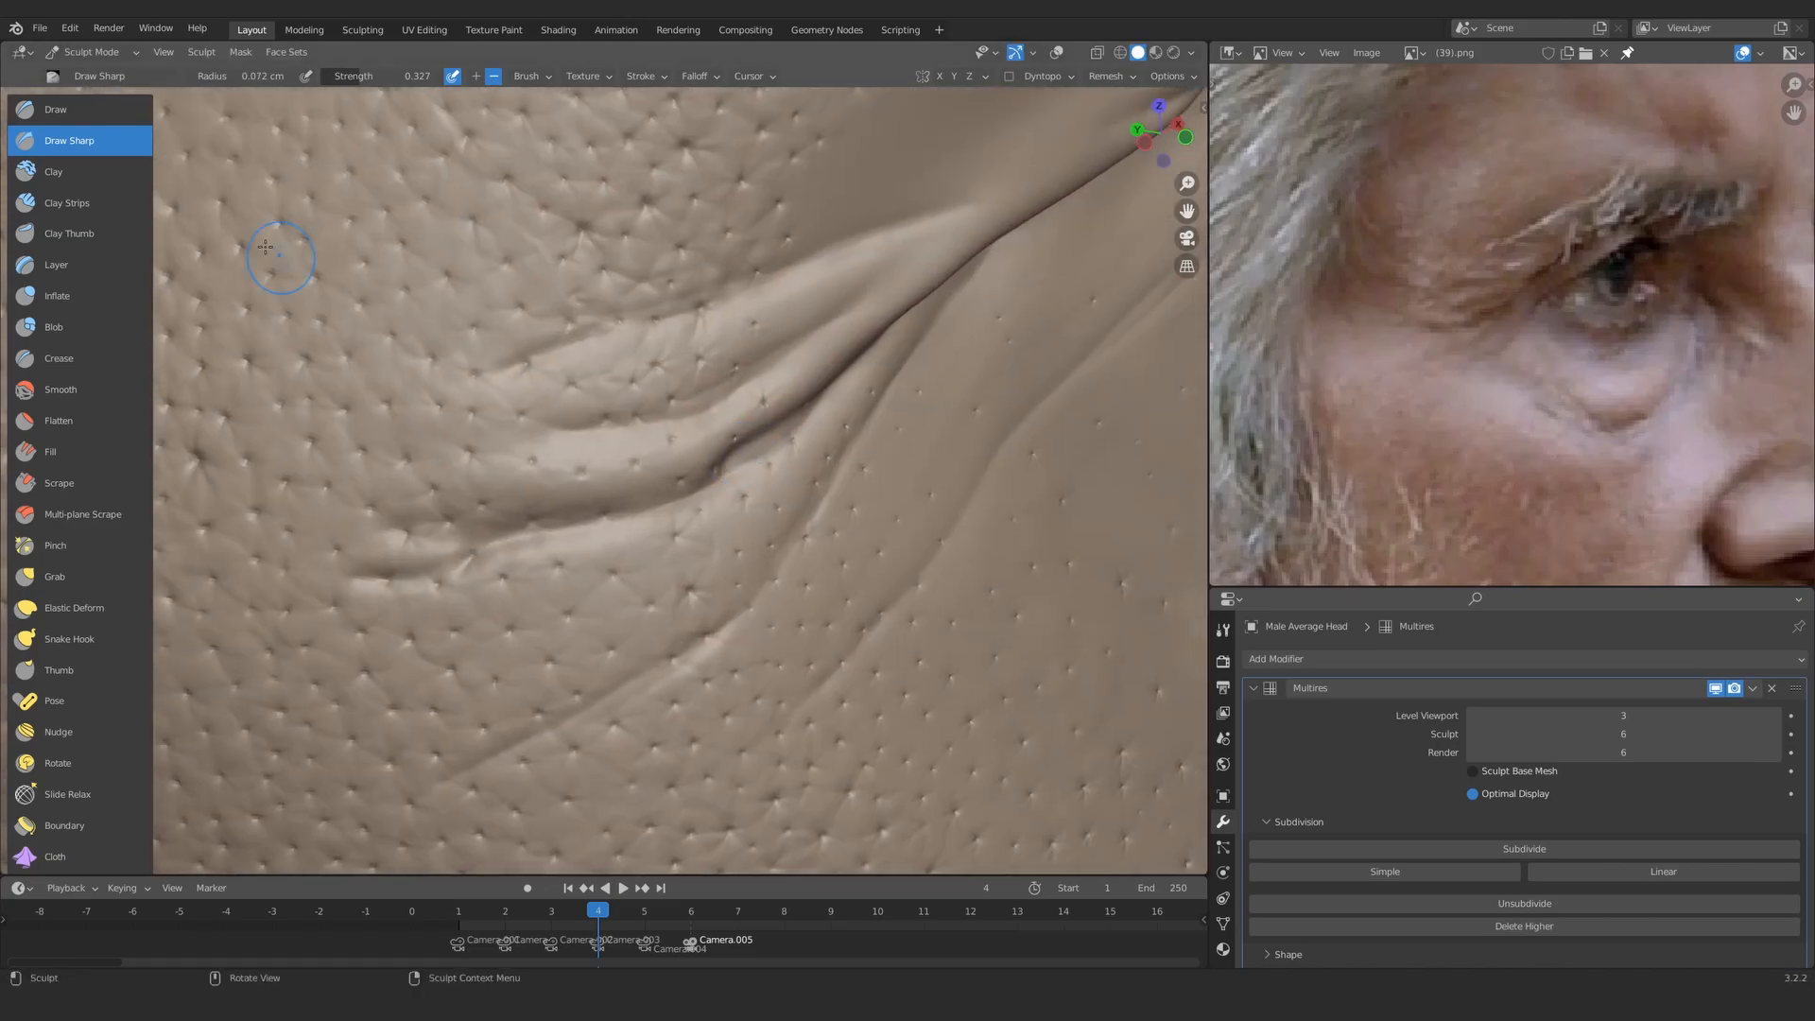
# Step: Build up the skin bordering the main crow's-foot crease with Clay Strips at 0.07 cm radius
pyautogui.press('c')
pyautogui.scroll(1, 518, 509)
pyautogui.moveTo(440, 526); pyautogui.dragTo(433, 531)
pyautogui.keyDown('shift'); pyautogui.moveTo(737, 413); pyautogui.dragTo(781, 438, button='middle'); pyautogui.keyUp('shift')
pyautogui.press('f')
pyautogui.click(792, 426)
pyautogui.moveTo(815, 389)
pyautogui.mouseDown()
pyautogui.moveTo(881, 355)
pyautogui.moveTo(710, 448)
pyautogui.mouseUp()
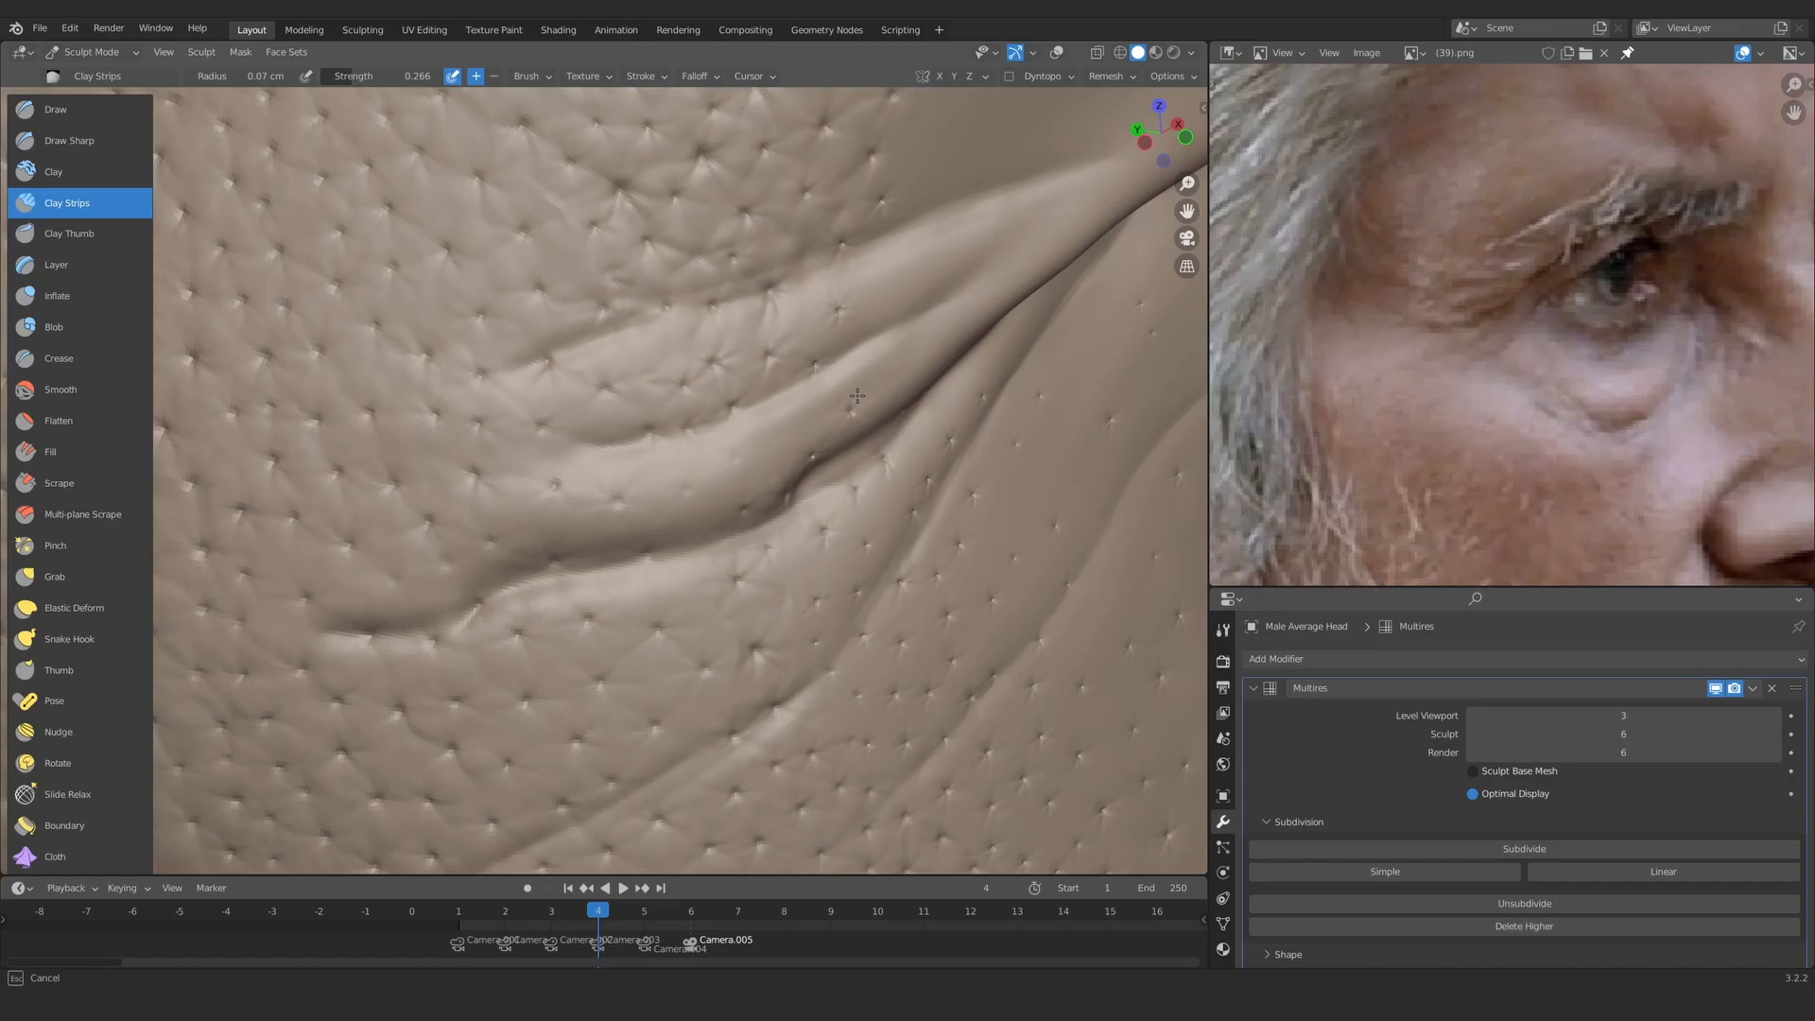
pyautogui.moveTo(908, 352); pyautogui.dragTo(946, 306)
pyautogui.moveTo(832, 378)
pyautogui.keyDown('ctrl'); pyautogui.mouseDown(button='middle')
pyautogui.moveTo(746, 628)
pyautogui.moveTo(704, 604)
pyautogui.moveTo(723, 364)
pyautogui.mouseUp(button='middle'); pyautogui.keyUp('ctrl')
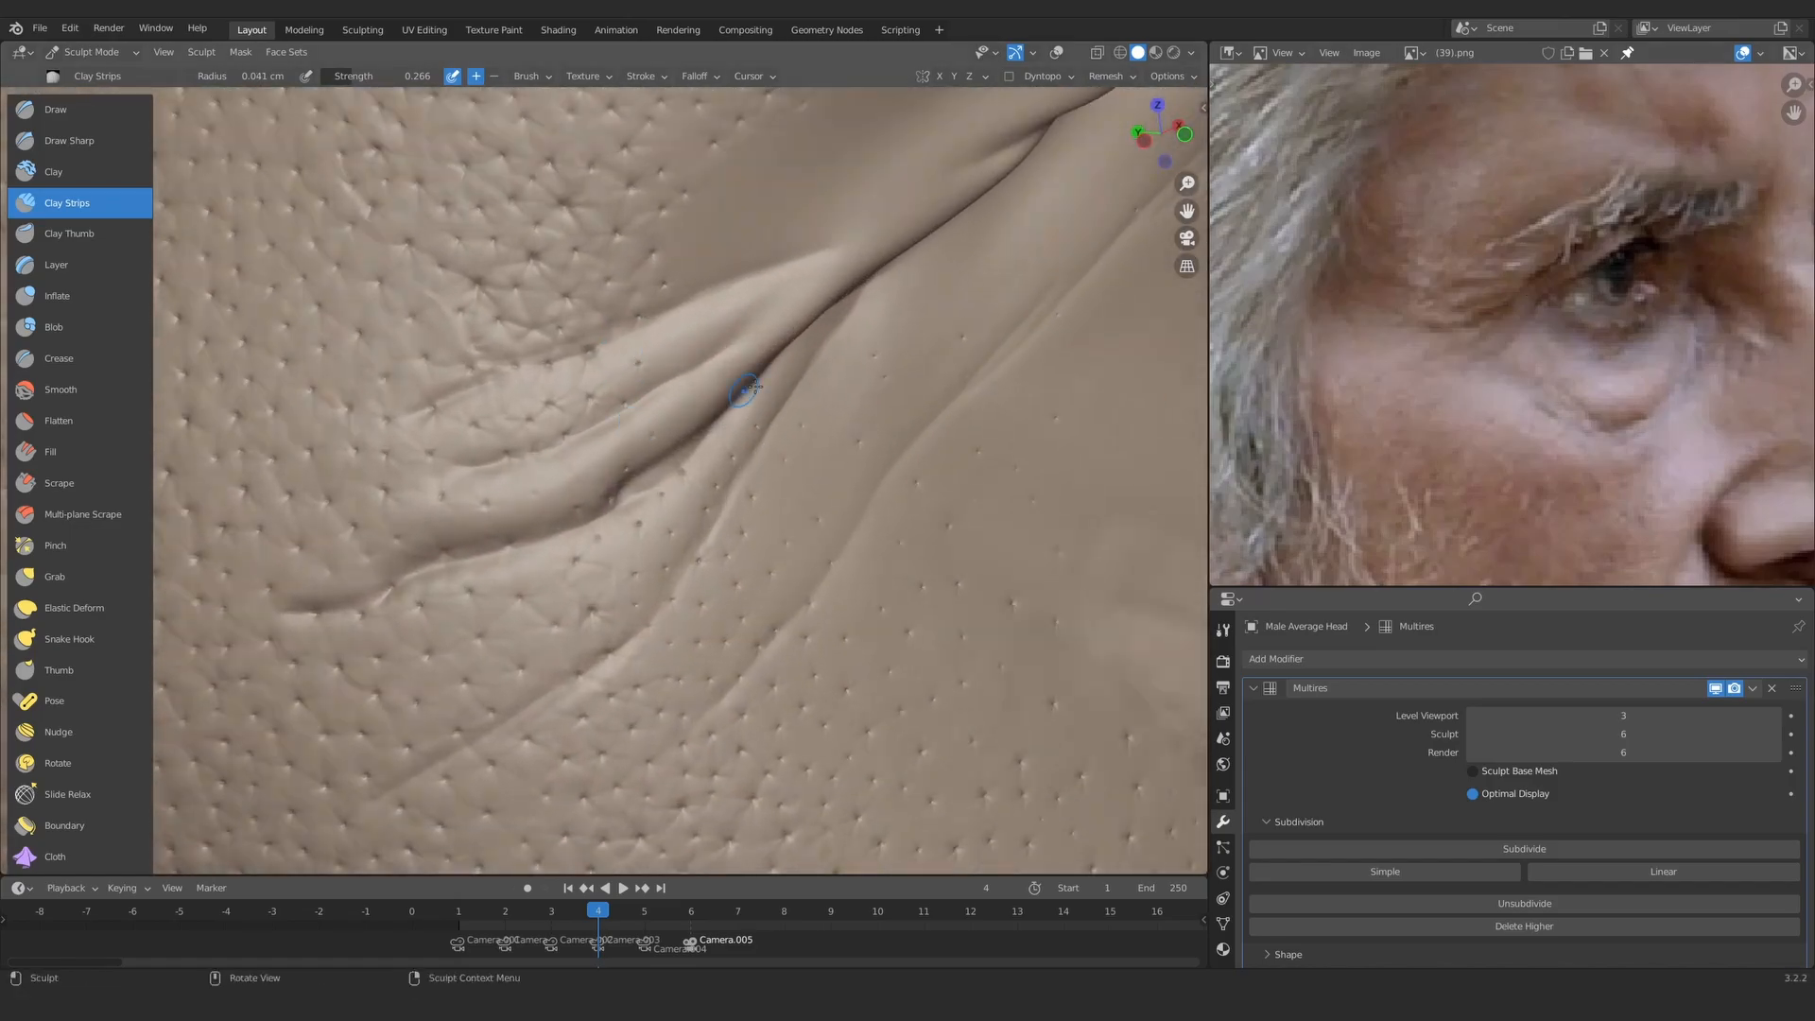
# Step: Deepen and extend the upper crow's-feet creases with Draw Sharp at 0.084 cm radius
pyautogui.keyDown('ctrl'); pyautogui.moveTo(605, 416); pyautogui.dragTo(567, 331, button='middle'); pyautogui.keyUp('ctrl')
pyautogui.click(70, 141)
pyautogui.keyDown('ctrl'); pyautogui.moveTo(538, 472); pyautogui.dragTo(567, 433, button='middle'); pyautogui.keyUp('ctrl')
pyautogui.moveTo(569, 431); pyautogui.dragTo(513, 469)
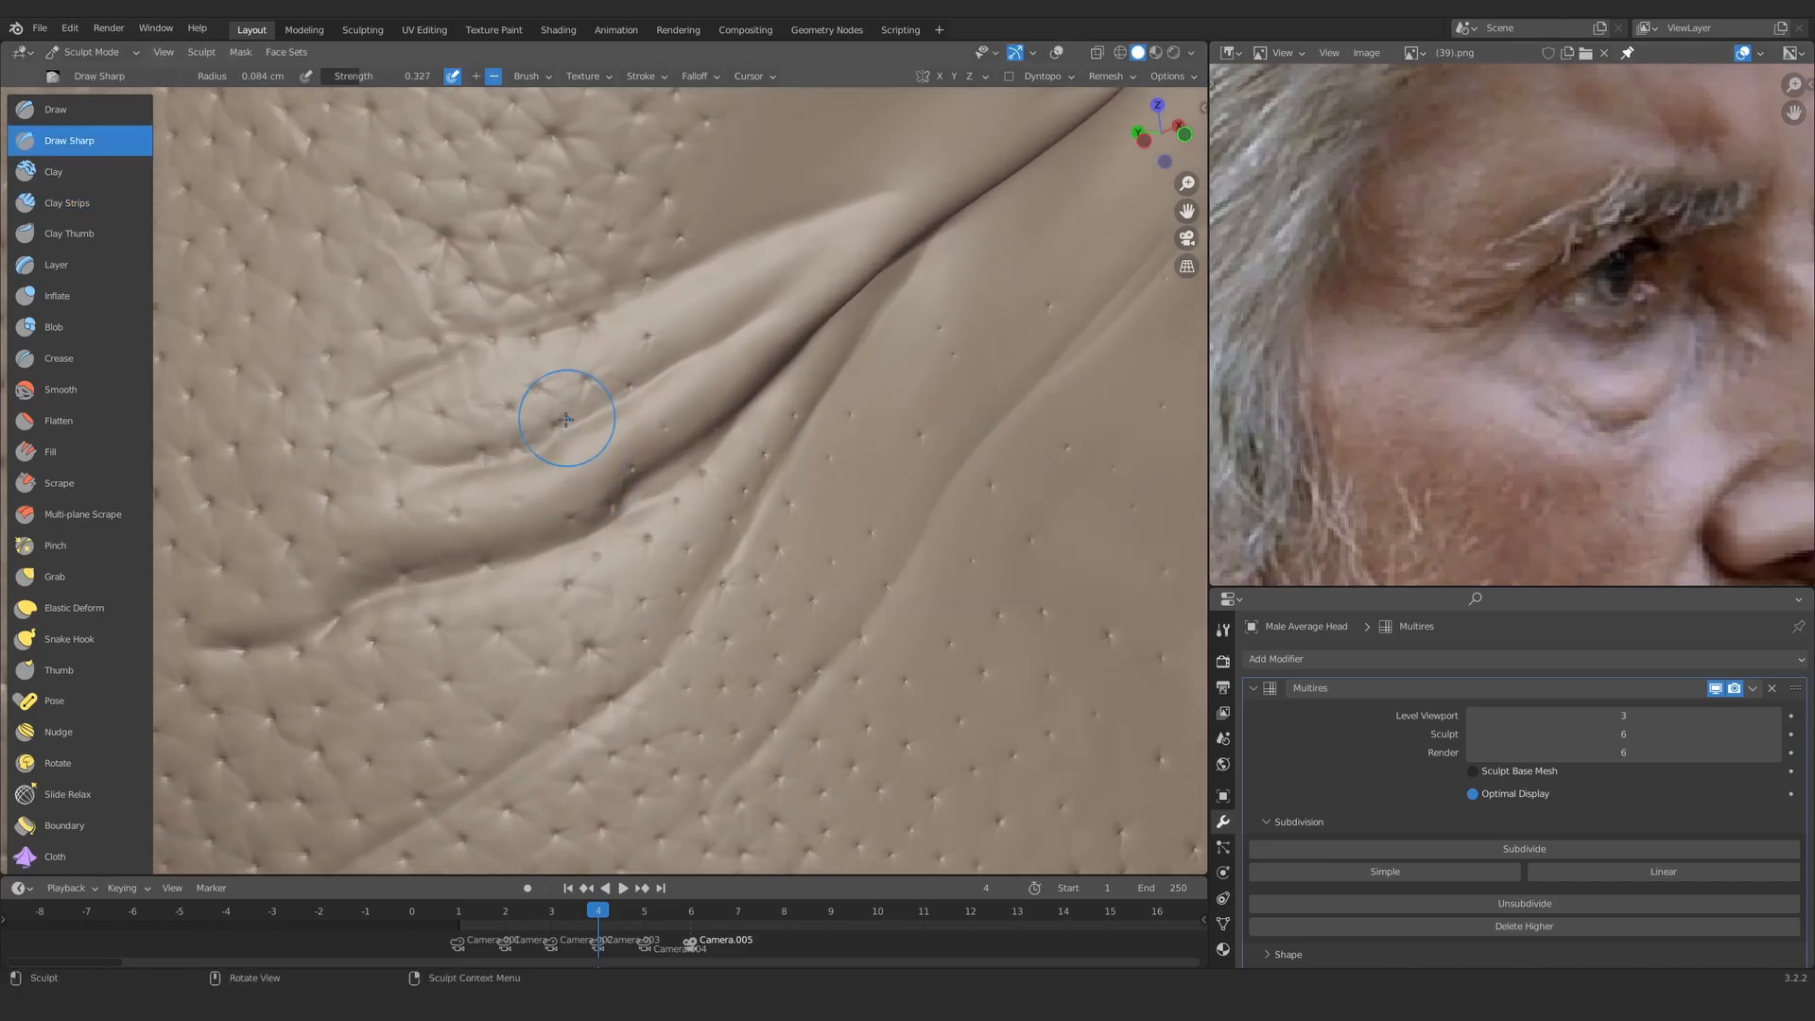
pyautogui.moveTo(596, 411); pyautogui.dragTo(737, 329)
pyautogui.moveTo(579, 424)
pyautogui.mouseDown()
pyautogui.moveTo(489, 473)
pyautogui.moveTo(411, 484)
pyautogui.mouseUp()
pyautogui.moveTo(445, 425)
pyautogui.keyDown('ctrl'); pyautogui.mouseDown(button='middle')
pyautogui.moveTo(458, 510)
pyautogui.moveTo(501, 473)
pyautogui.mouseUp(button='middle'); pyautogui.keyUp('ctrl')
pyautogui.keyDown('ctrl'); pyautogui.moveTo(501, 473); pyautogui.dragTo(535, 421, button='middle'); pyautogui.keyUp('ctrl')
pyautogui.moveTo(577, 412)
pyautogui.mouseDown()
pyautogui.moveTo(465, 423)
pyautogui.moveTo(389, 475)
pyautogui.mouseUp()
# Step: Add thin raised edges along the upper and main crow's-feet creases with Clay Strips at 0.037 cm radius
pyautogui.click(68, 203)
pyautogui.moveTo(699, 397)
pyautogui.keyDown('ctrl'); pyautogui.mouseDown(button='middle')
pyautogui.moveTo(729, 583)
pyautogui.moveTo(709, 410)
pyautogui.moveTo(747, 439)
pyautogui.mouseUp(button='middle'); pyautogui.keyUp('ctrl')
pyautogui.moveTo(746, 439)
pyautogui.keyDown('ctrl'); pyautogui.mouseDown(button='middle')
pyautogui.moveTo(798, 398)
pyautogui.moveTo(690, 449)
pyautogui.mouseUp(button='middle'); pyautogui.keyUp('ctrl')
pyautogui.press('f')
pyautogui.click(720, 455)
pyautogui.moveTo(831, 390)
pyautogui.mouseDown()
pyautogui.moveTo(572, 482)
pyautogui.moveTo(527, 561)
pyautogui.mouseUp()
pyautogui.moveTo(527, 561)
pyautogui.mouseDown(button='middle')
pyautogui.moveTo(608, 567)
pyautogui.moveTo(615, 501)
pyautogui.mouseUp(button='middle')
pyautogui.press('f')
pyautogui.click(624, 529)
pyautogui.moveTo(669, 520); pyautogui.dragTo(488, 570)
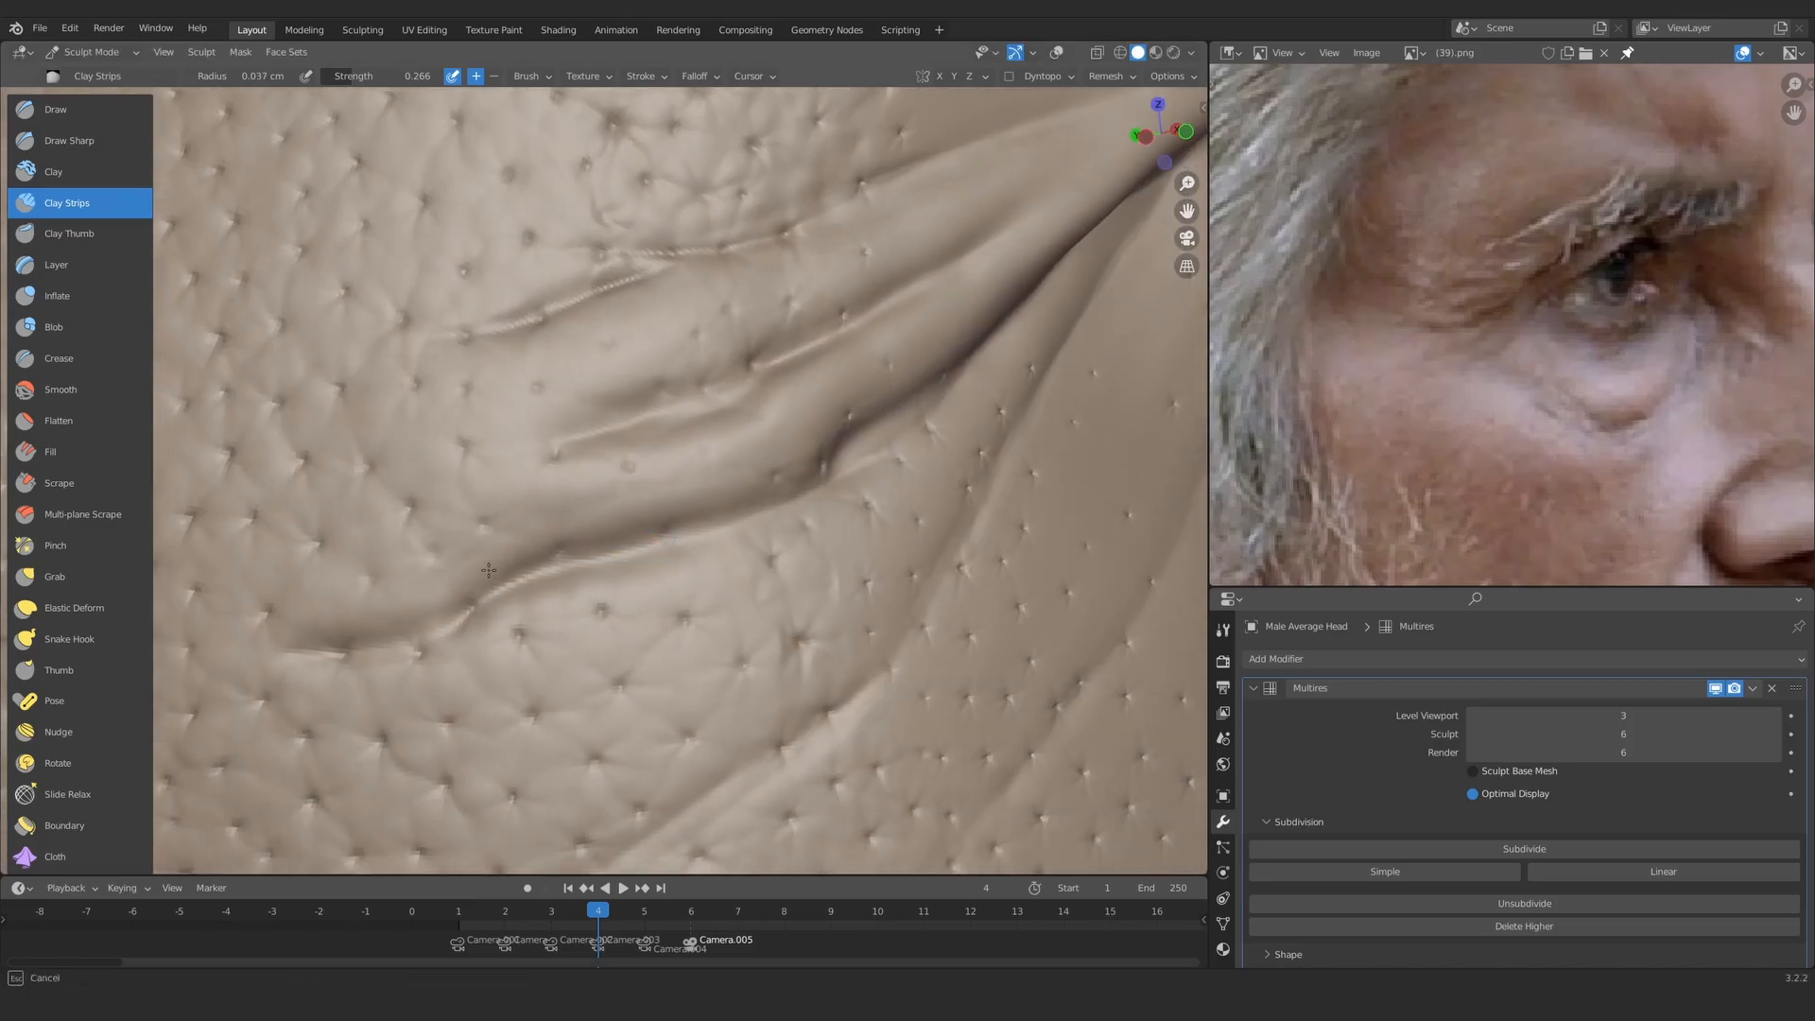
# Step: Fill out the skin along the underside of the main crow's-foot crease with Clay Strips at 0.057 cm radius
pyautogui.keyDown('ctrl'); pyautogui.moveTo(761, 470); pyautogui.dragTo(735, 434, button='middle'); pyautogui.keyUp('ctrl')
pyautogui.keyDown('ctrl'); pyautogui.moveTo(940, 375); pyautogui.dragTo(926, 340, button='middle'); pyautogui.keyUp('ctrl')
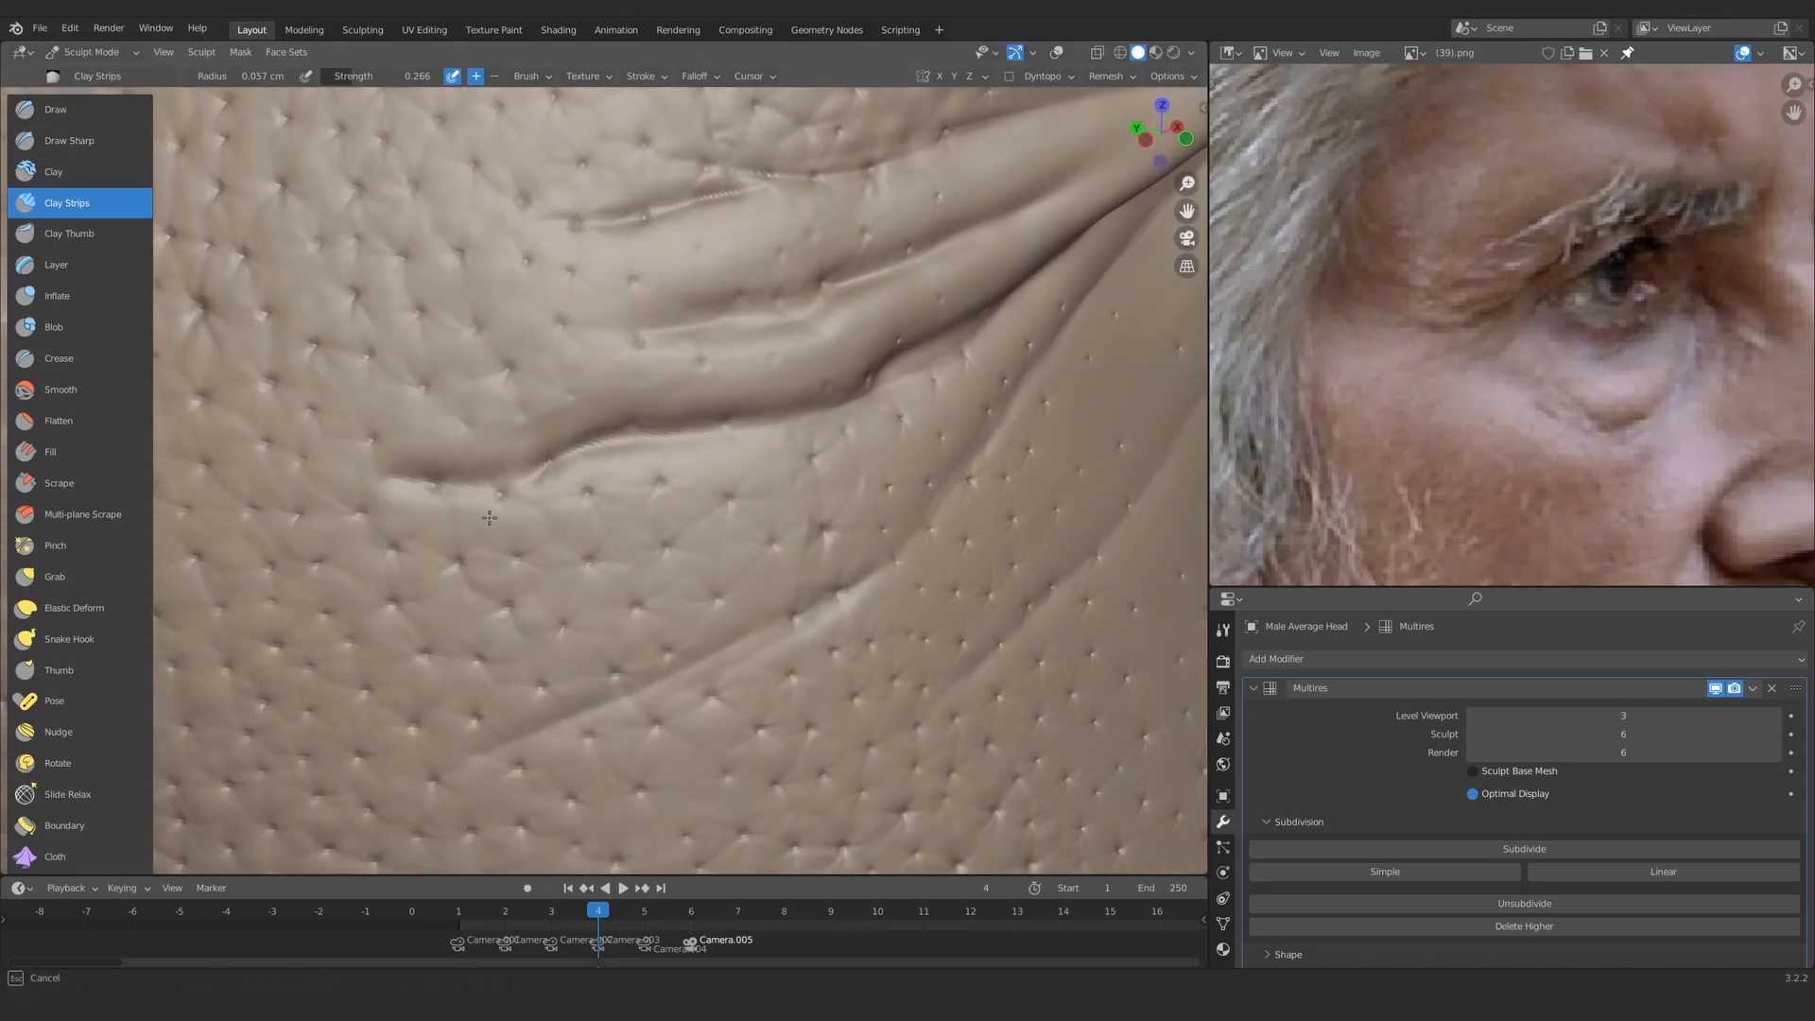
pyautogui.moveTo(860, 427); pyautogui.dragTo(546, 455)
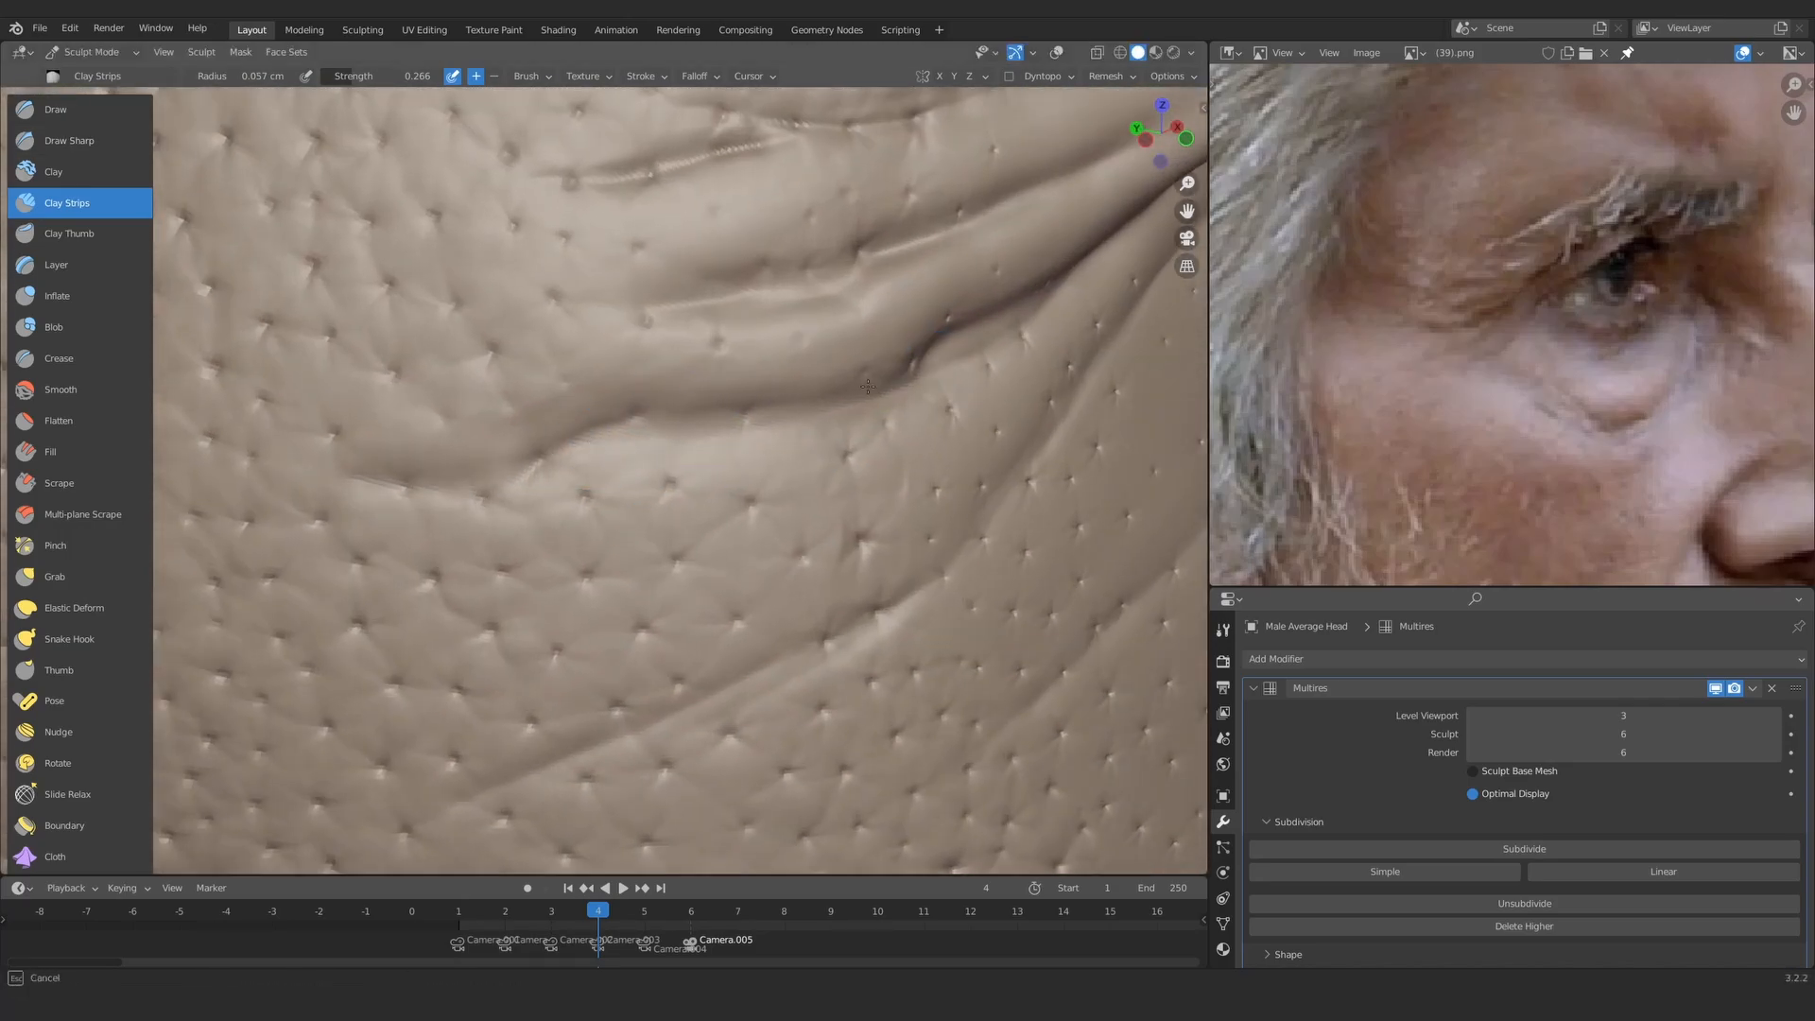
pyautogui.moveTo(867, 387); pyautogui.dragTo(715, 382, button='middle')
pyautogui.moveTo(703, 390)
pyautogui.keyDown('ctrl'); pyautogui.keyDown('alt'); pyautogui.mouseDown()
pyautogui.moveTo(701, 501)
pyautogui.moveTo(747, 453)
pyautogui.moveTo(755, 405)
pyautogui.mouseUp(); pyautogui.keyUp('alt'); pyautogui.keyUp('ctrl')
# Step: Carve fine creases around the outer ends of the main and middle crow's-feet with Draw Sharp at 0.034 cm radius
pyautogui.click(69, 141)
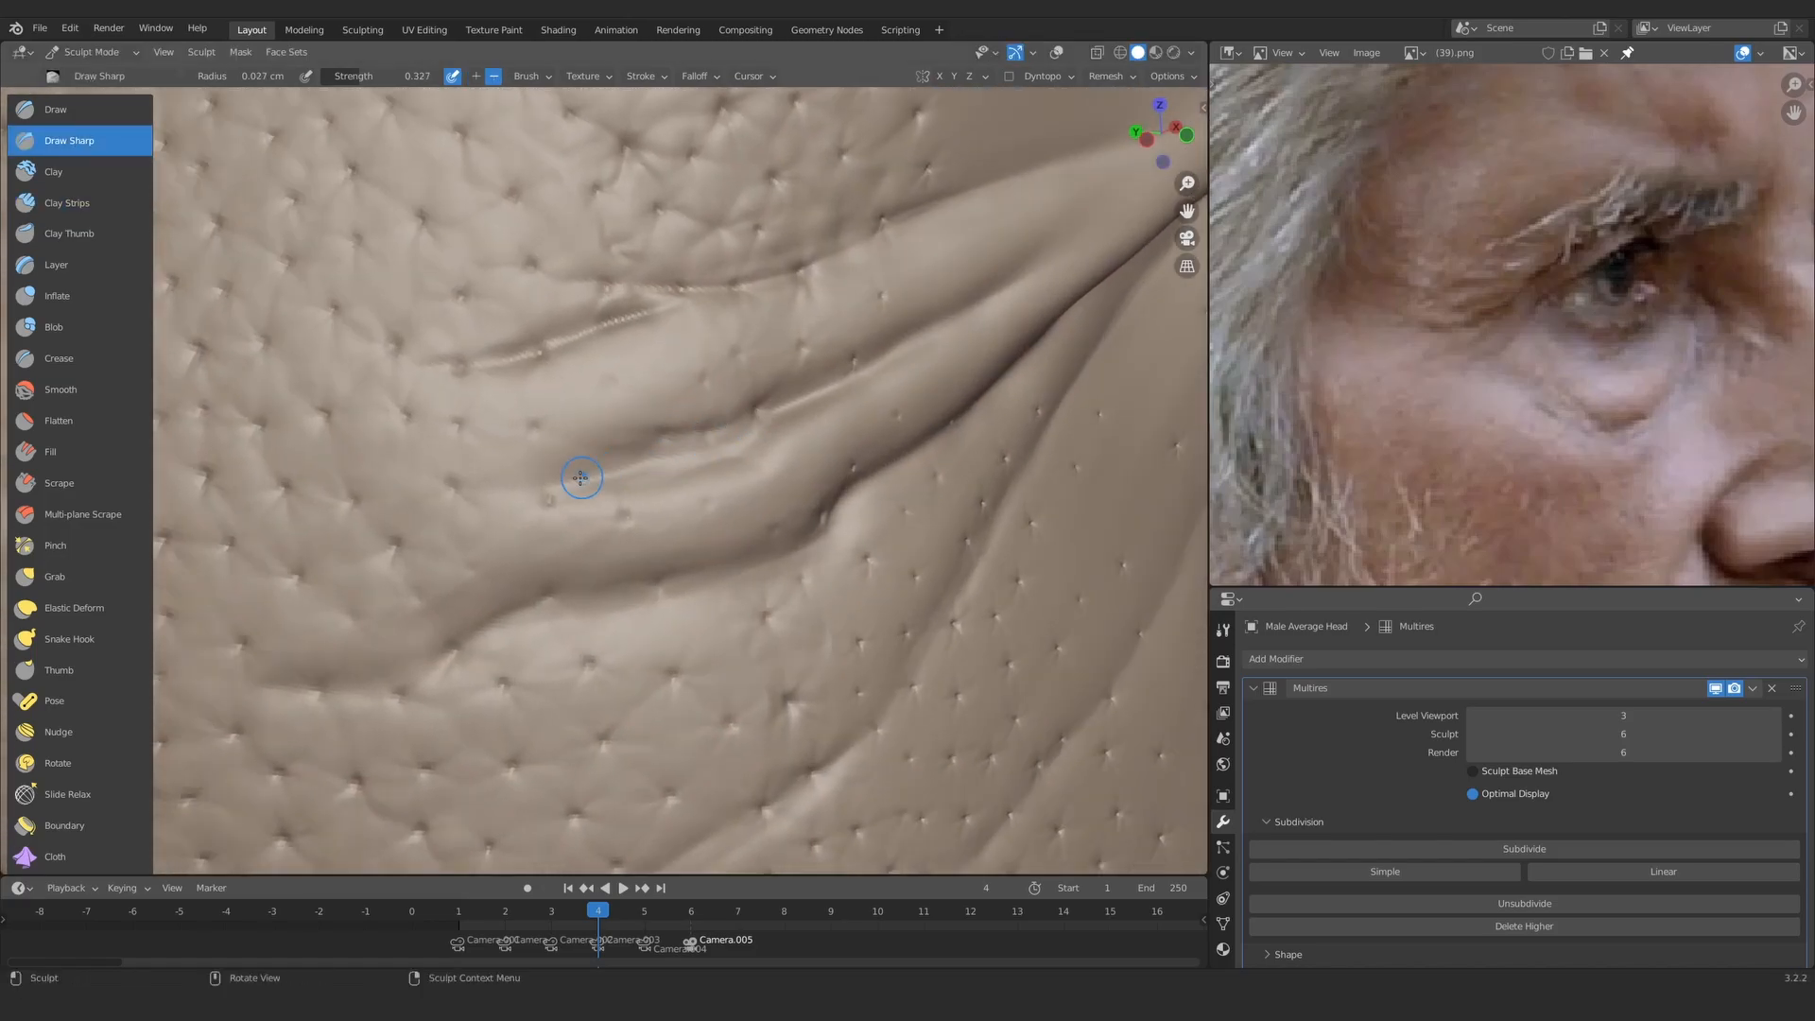
pyautogui.moveTo(763, 417); pyautogui.dragTo(812, 482, button='middle')
pyautogui.moveTo(591, 529); pyautogui.dragTo(695, 491, button='middle')
pyautogui.moveTo(694, 492); pyautogui.dragTo(605, 497)
pyautogui.moveTo(629, 501); pyautogui.dragTo(580, 516, button='middle')
pyautogui.moveTo(529, 551); pyautogui.dragTo(560, 547)
pyautogui.moveTo(560, 539)
pyautogui.keyDown('ctrl'); pyautogui.mouseDown(button='middle')
pyautogui.moveTo(567, 595)
pyautogui.moveTo(635, 478)
pyautogui.mouseUp(button='middle'); pyautogui.keyUp('ctrl')
pyautogui.moveTo(628, 576)
pyautogui.keyDown('ctrl'); pyautogui.mouseDown(button='middle')
pyautogui.moveTo(619, 516)
pyautogui.moveTo(605, 520)
pyautogui.moveTo(662, 482)
pyautogui.mouseUp(button='middle'); pyautogui.keyUp('ctrl')
pyautogui.moveTo(510, 450); pyautogui.dragTo(552, 457, button='middle')
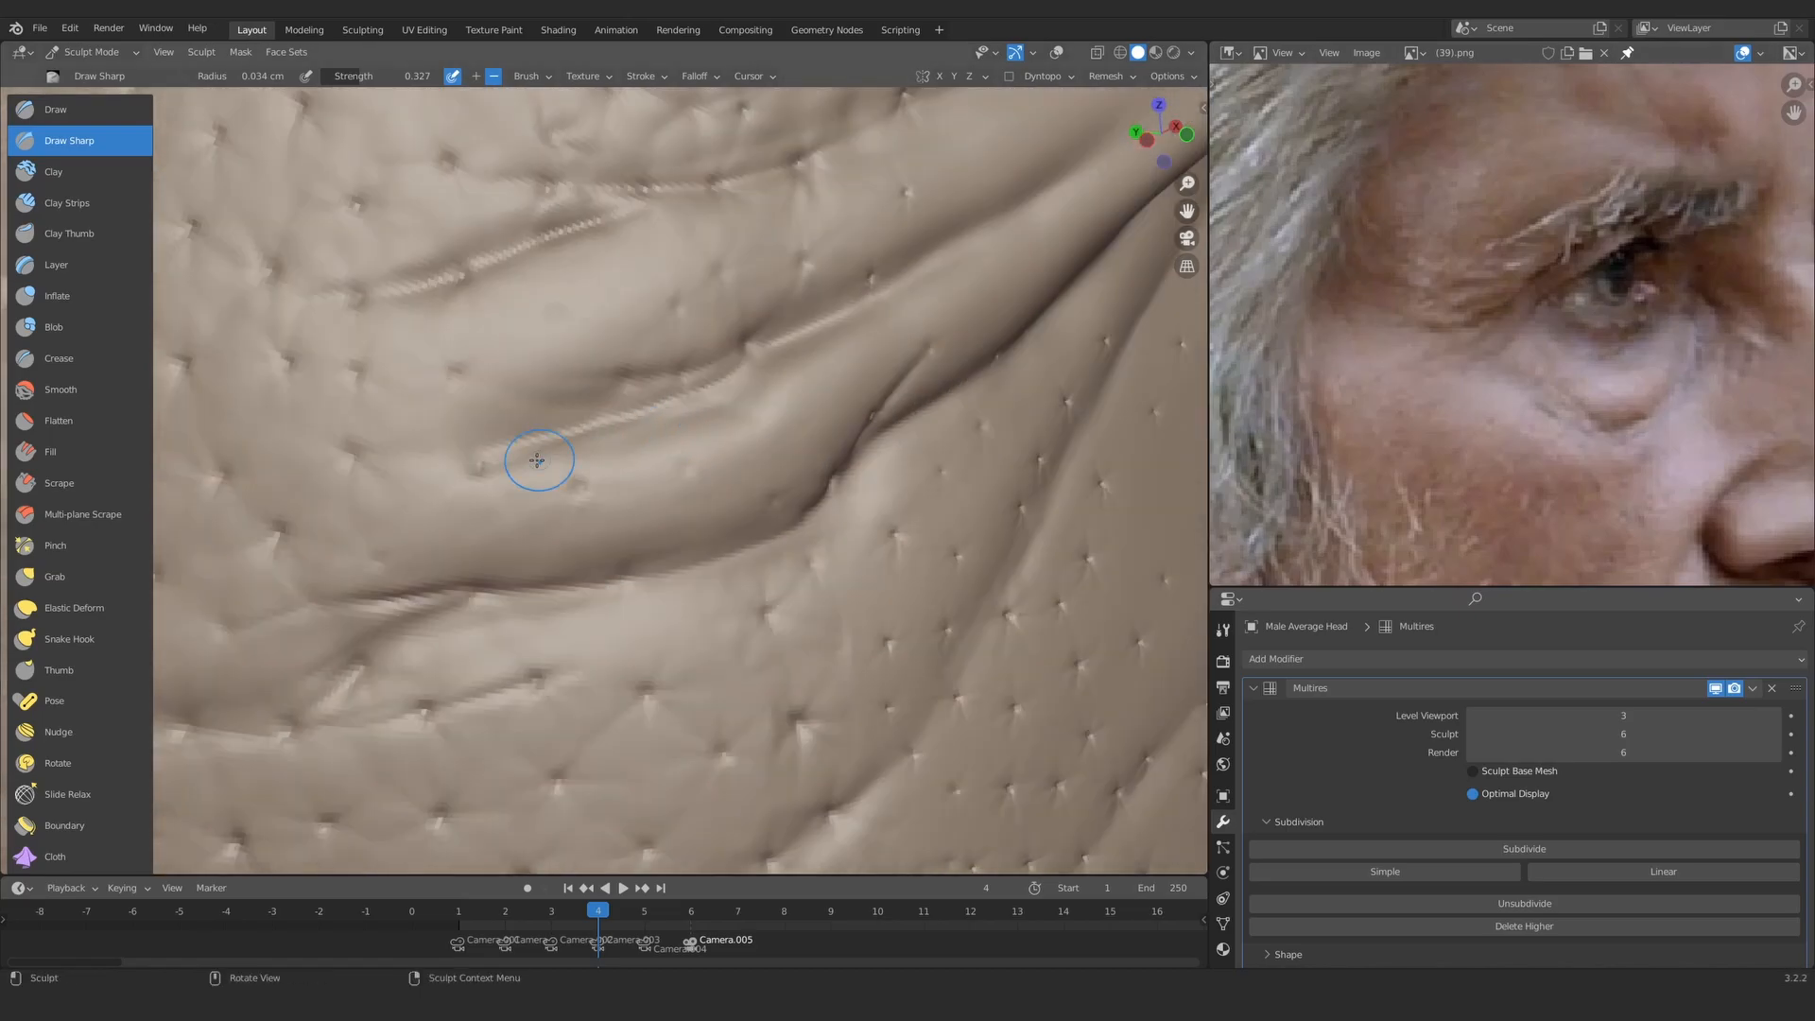
pyautogui.moveTo(400, 503); pyautogui.dragTo(386, 503)
# Step: Sharpen the uppermost crow's-foot crease with Draw Sharp at 0.029 cm radius
pyautogui.moveTo(642, 388)
pyautogui.keyDown('ctrl'); pyautogui.mouseDown(button='middle')
pyautogui.moveTo(733, 478)
pyautogui.moveTo(765, 424)
pyautogui.mouseUp(button='middle'); pyautogui.keyUp('ctrl')
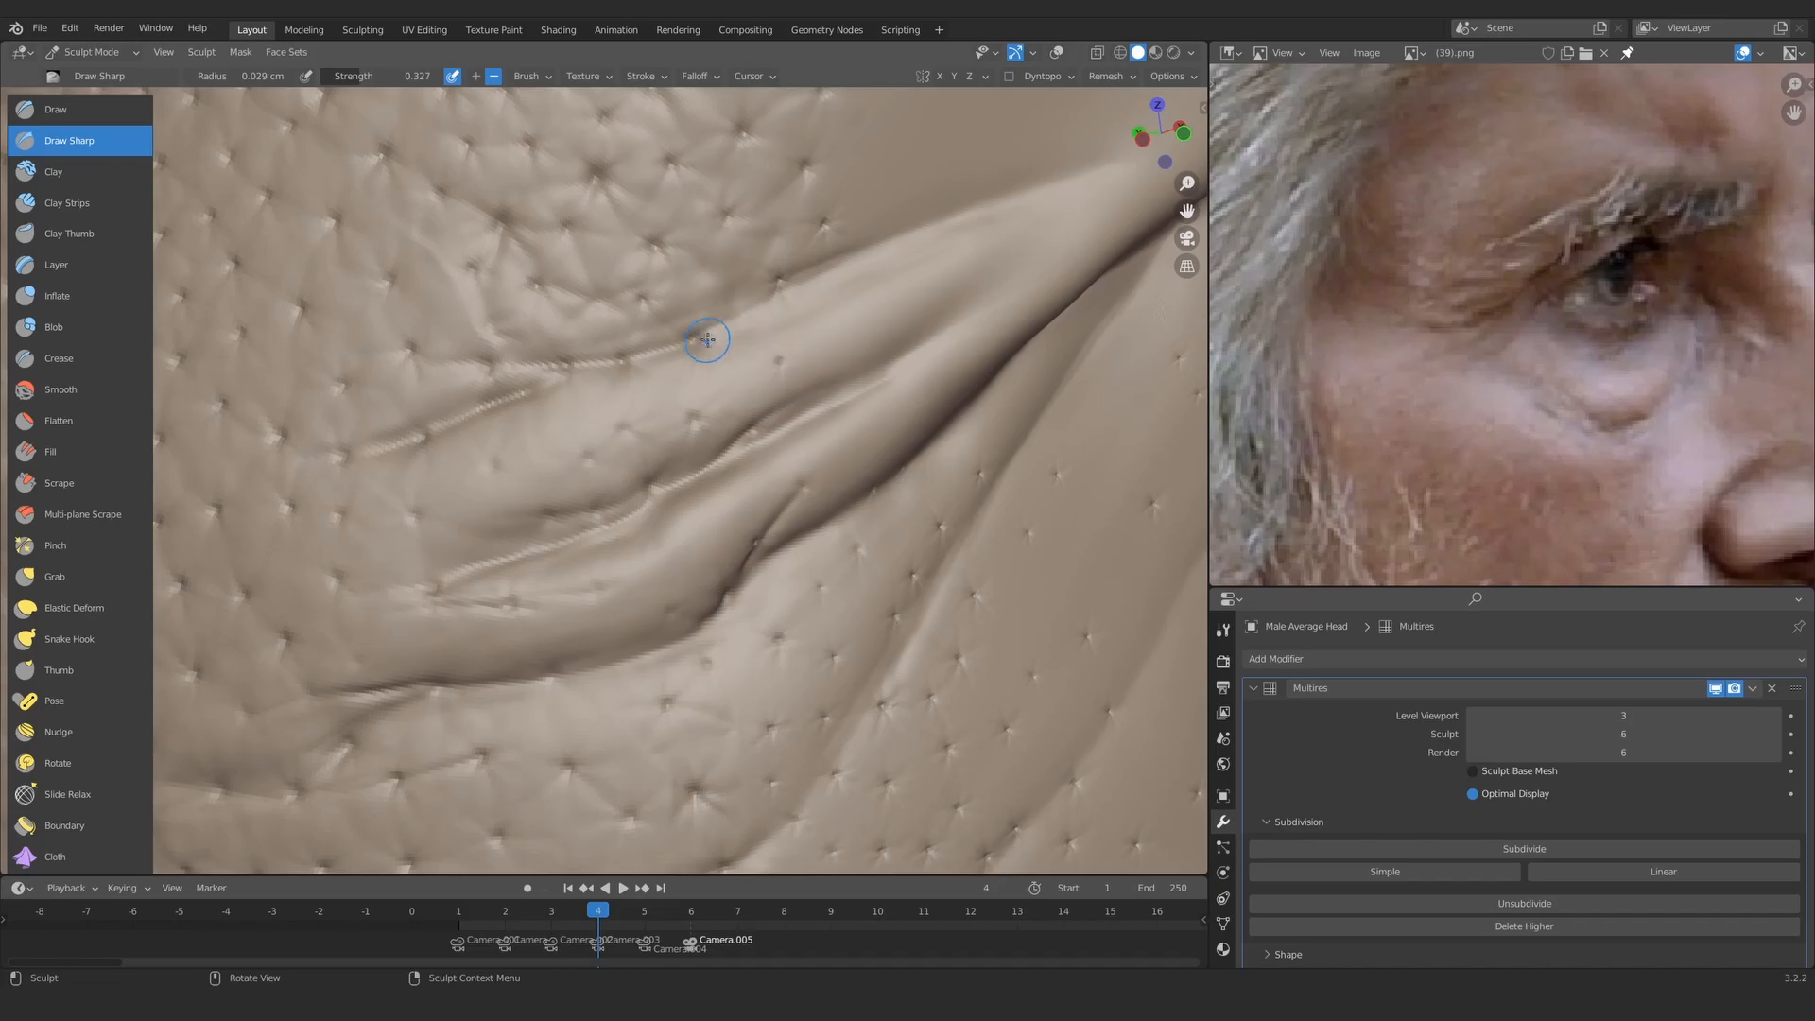
pyautogui.moveTo(596, 361); pyautogui.dragTo(478, 369)
pyautogui.keyDown('ctrl'); pyautogui.moveTo(529, 397); pyautogui.dragTo(576, 605, button='middle'); pyautogui.keyUp('ctrl')
# Step: Cut thin lines along the lower crow's-feet creases below the main fold with Draw Sharp at 0.03 cm radius
pyautogui.moveTo(577, 605)
pyautogui.mouseDown(button='middle')
pyautogui.moveTo(614, 586)
pyautogui.moveTo(696, 365)
pyautogui.mouseUp(button='middle')
pyautogui.moveTo(633, 567)
pyautogui.keyDown('ctrl'); pyautogui.mouseDown(button='middle')
pyautogui.moveTo(653, 438)
pyautogui.moveTo(653, 605)
pyautogui.moveTo(615, 572)
pyautogui.moveTo(672, 507)
pyautogui.moveTo(605, 378)
pyautogui.mouseUp(button='middle'); pyautogui.keyUp('ctrl')
pyautogui.moveTo(648, 492); pyautogui.dragTo(726, 501)
pyautogui.keyDown('ctrl'); pyautogui.moveTo(671, 340); pyautogui.dragTo(654, 416, button='middle'); pyautogui.keyUp('ctrl')
pyautogui.moveTo(654, 415); pyautogui.dragTo(628, 422, button='middle')
pyautogui.keyDown('ctrl'); pyautogui.moveTo(656, 519); pyautogui.dragTo(681, 436, button='middle'); pyautogui.keyUp('ctrl')
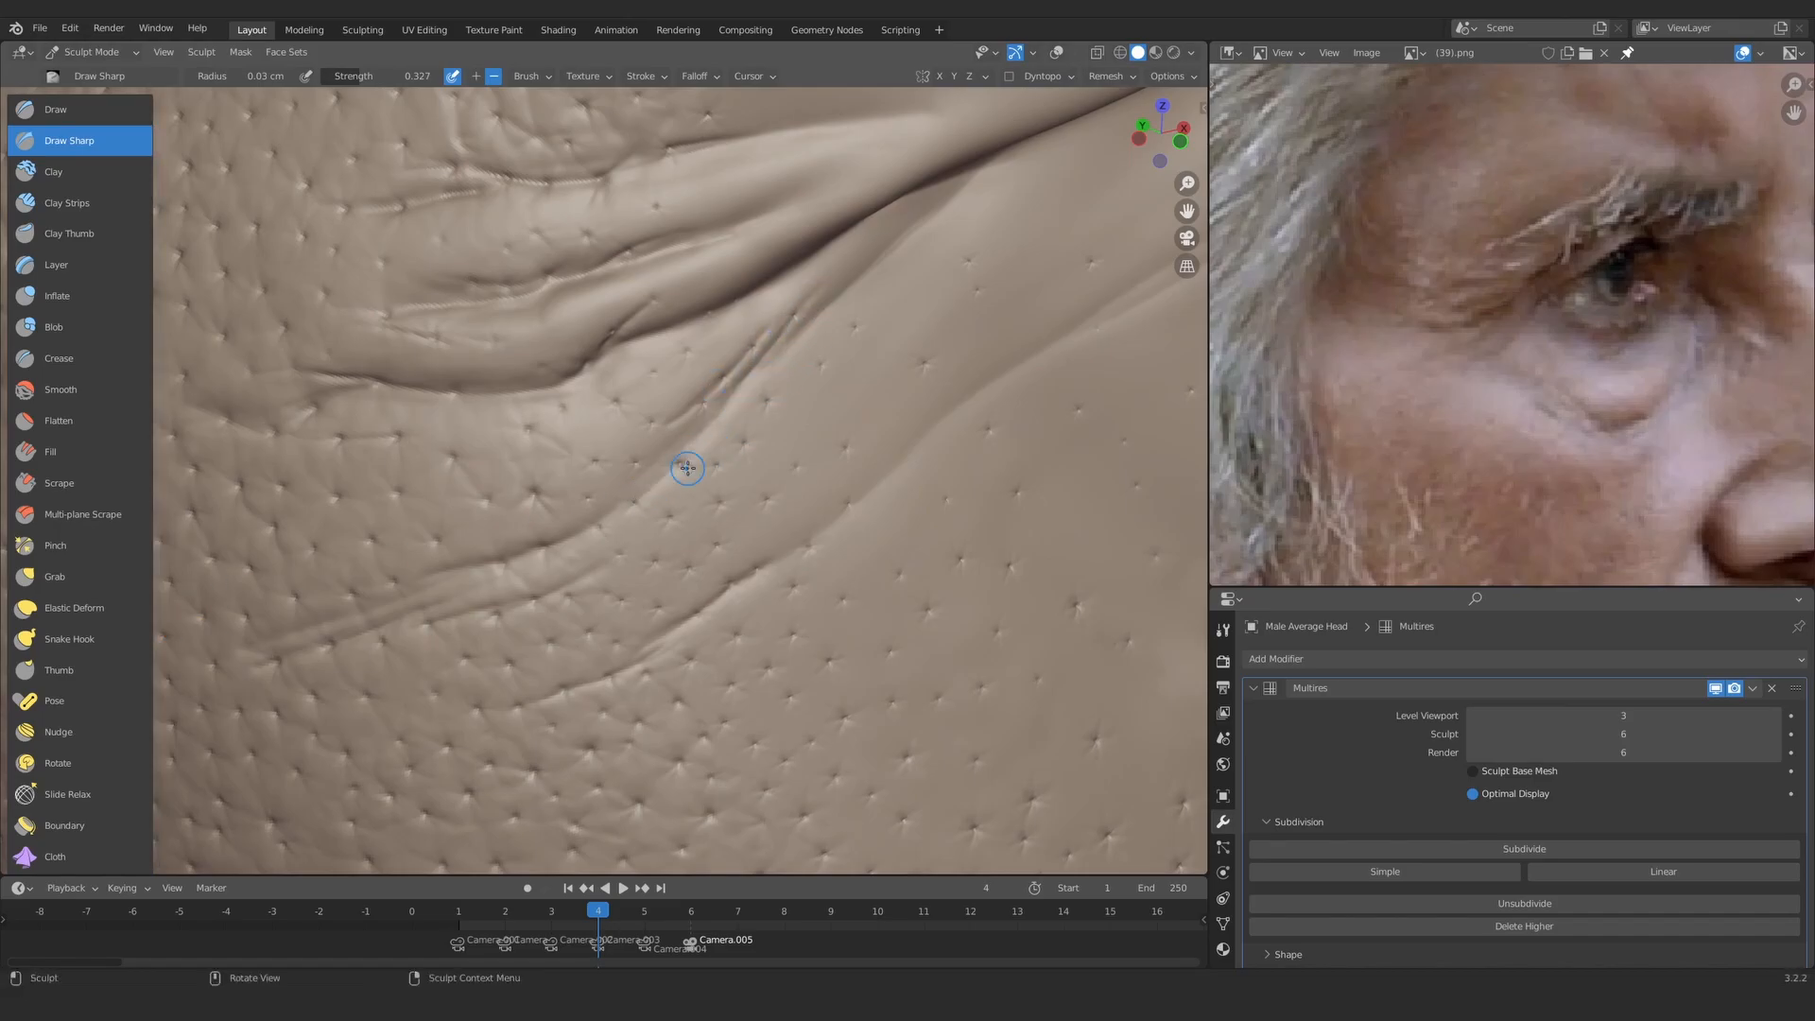
# Step: Build up the skin between the main and lower crow's-feet creases with Clay Strips at 0.059 cm radius
pyautogui.moveTo(517, 565)
pyautogui.keyDown('ctrl'); pyautogui.mouseDown(button='middle')
pyautogui.moveTo(579, 397)
pyautogui.moveTo(704, 444)
pyautogui.moveTo(738, 413)
pyautogui.mouseUp(button='middle'); pyautogui.keyUp('ctrl')
pyautogui.press('c')
pyautogui.press('f')
pyautogui.click(718, 407)
pyautogui.press('f')
pyautogui.click(744, 459)
pyautogui.moveTo(716, 463)
pyautogui.mouseDown()
pyautogui.moveTo(727, 404)
pyautogui.moveTo(704, 416)
pyautogui.mouseUp()
# Step: Resize the Clay Strips brush and fill out the skin bordering the lower crow's-feet creases
pyautogui.keyDown('shift'); pyautogui.moveTo(461, 400); pyautogui.dragTo(822, 284, button='middle'); pyautogui.keyUp('shift')
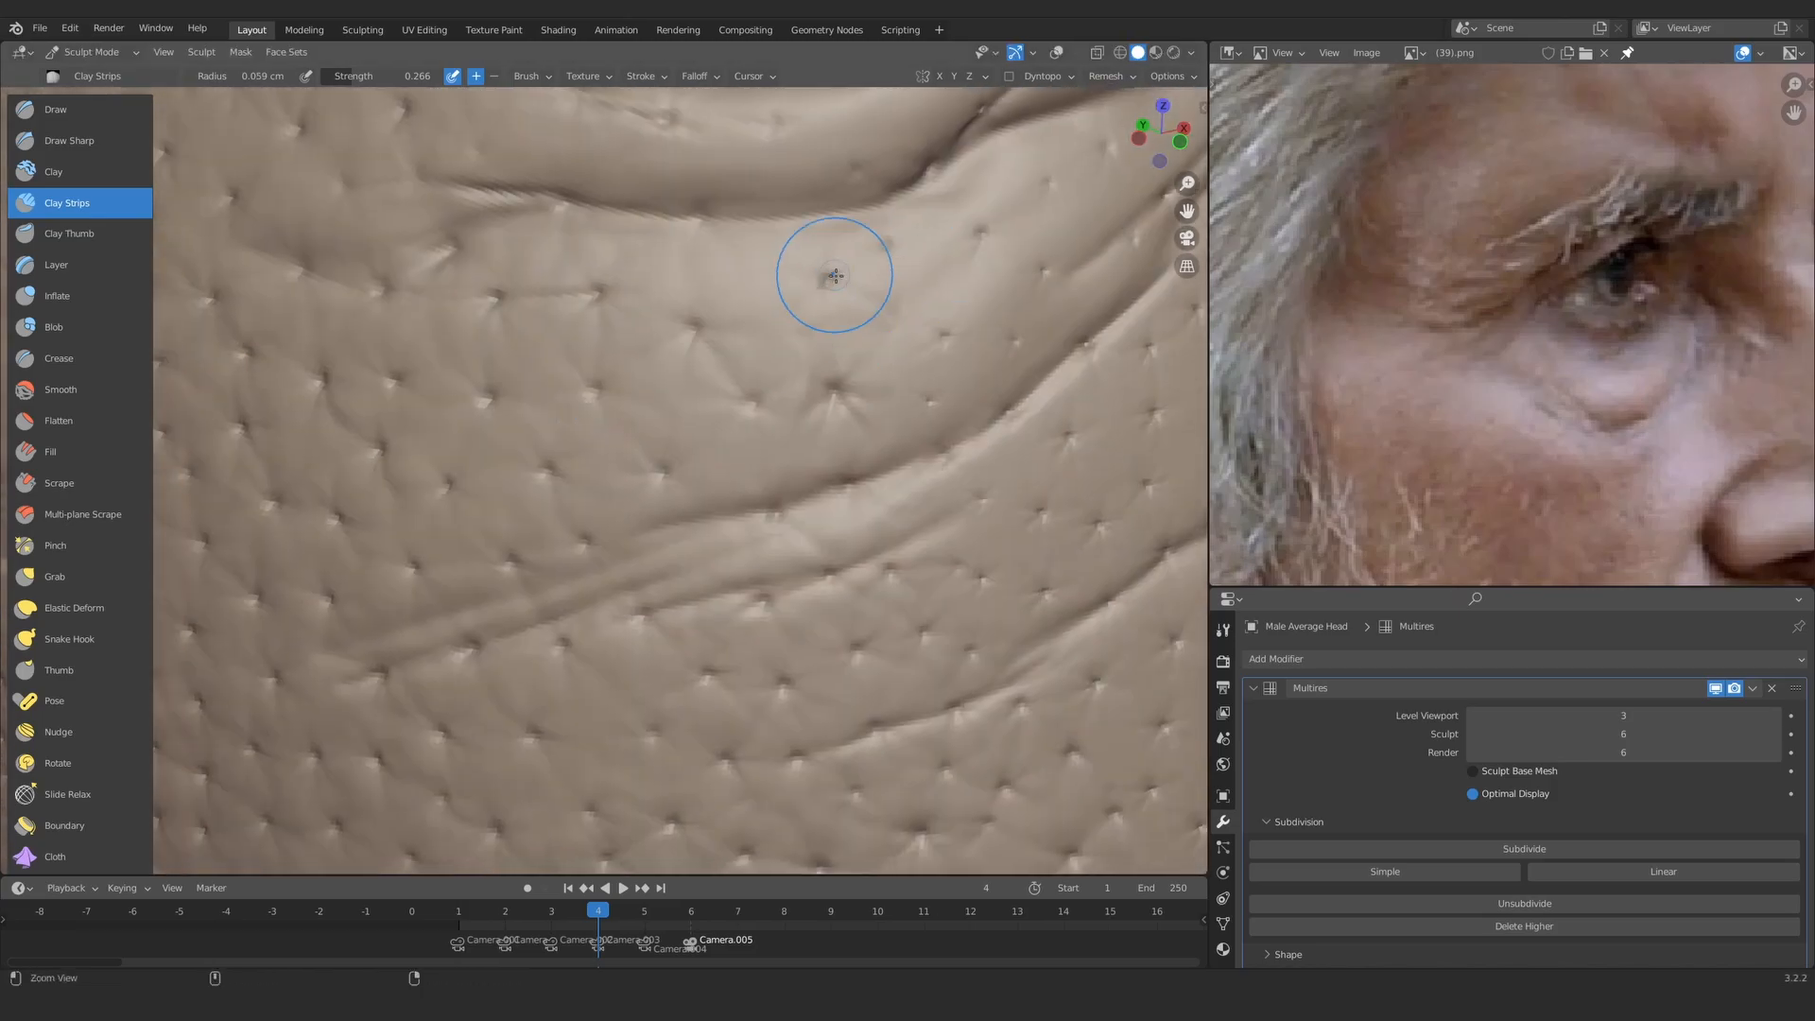
pyautogui.keyDown('ctrl'); pyautogui.moveTo(728, 320); pyautogui.dragTo(605, 416, button='middle'); pyautogui.keyUp('ctrl')
pyautogui.press('f')
pyautogui.click(637, 418)
pyautogui.press('f')
pyautogui.click(684, 372)
pyautogui.moveTo(1115, 170)
pyautogui.keyDown('shift'); pyautogui.mouseDown(button='middle')
pyautogui.moveTo(695, 372)
pyautogui.moveTo(605, 332)
pyautogui.mouseUp(button='middle'); pyautogui.keyUp('shift')
pyautogui.moveTo(731, 266); pyautogui.dragTo(745, 258)
# Step: Examine the crow's-feet from several angles and compare them with the full face in the reference photo
pyautogui.keyDown('ctrl'); pyautogui.moveTo(728, 284); pyautogui.dragTo(680, 558, button='middle'); pyautogui.keyUp('ctrl')
pyautogui.moveTo(680, 567)
pyautogui.mouseDown(button='middle')
pyautogui.moveTo(576, 567)
pyautogui.moveTo(697, 593)
pyautogui.moveTo(604, 444)
pyautogui.mouseUp(button='middle')
pyautogui.moveTo(610, 446); pyautogui.dragTo(779, 328, button='middle')
pyautogui.keyDown('ctrl'); pyautogui.moveTo(789, 241); pyautogui.dragTo(794, 463, button='middle'); pyautogui.keyUp('ctrl')
pyautogui.keyDown('ctrl'); pyautogui.moveTo(567, 470); pyautogui.dragTo(511, 255, button='middle'); pyautogui.keyUp('ctrl')
pyautogui.moveTo(615, 463)
pyautogui.keyDown('ctrl'); pyautogui.mouseDown(button='middle')
pyautogui.moveTo(770, 344)
pyautogui.moveTo(728, 530)
pyautogui.moveTo(733, 605)
pyautogui.mouseUp(button='middle'); pyautogui.keyUp('ctrl')
pyautogui.moveTo(1569, 255); pyautogui.dragTo(1290, 430, button='middle')
pyautogui.keyDown('ctrl'); pyautogui.moveTo(756, 472); pyautogui.dragTo(586, 746, button='middle'); pyautogui.keyUp('ctrl')
pyautogui.moveTo(586, 747); pyautogui.dragTo(628, 507, button='middle')
pyautogui.keyDown('ctrl'); pyautogui.moveTo(1737, 373); pyautogui.dragTo(1564, 351, button='middle'); pyautogui.keyUp('ctrl')
pyautogui.moveTo(1512, 453); pyautogui.dragTo(1562, 316, button='middle')
pyautogui.moveTo(473, 652)
pyautogui.keyDown('ctrl'); pyautogui.mouseDown(button='middle')
pyautogui.moveTo(466, 466)
pyautogui.moveTo(806, 413)
pyautogui.moveTo(756, 217)
pyautogui.mouseUp(button='middle'); pyautogui.keyUp('ctrl')
# Step: Extend fine wrinkles from the crow's-feet outward across the temple with Draw Sharp at about 0.036 cm radius
pyautogui.click(69, 141)
pyautogui.keyDown('ctrl'); pyautogui.moveTo(695, 437); pyautogui.dragTo(692, 392, button='middle'); pyautogui.keyUp('ctrl')
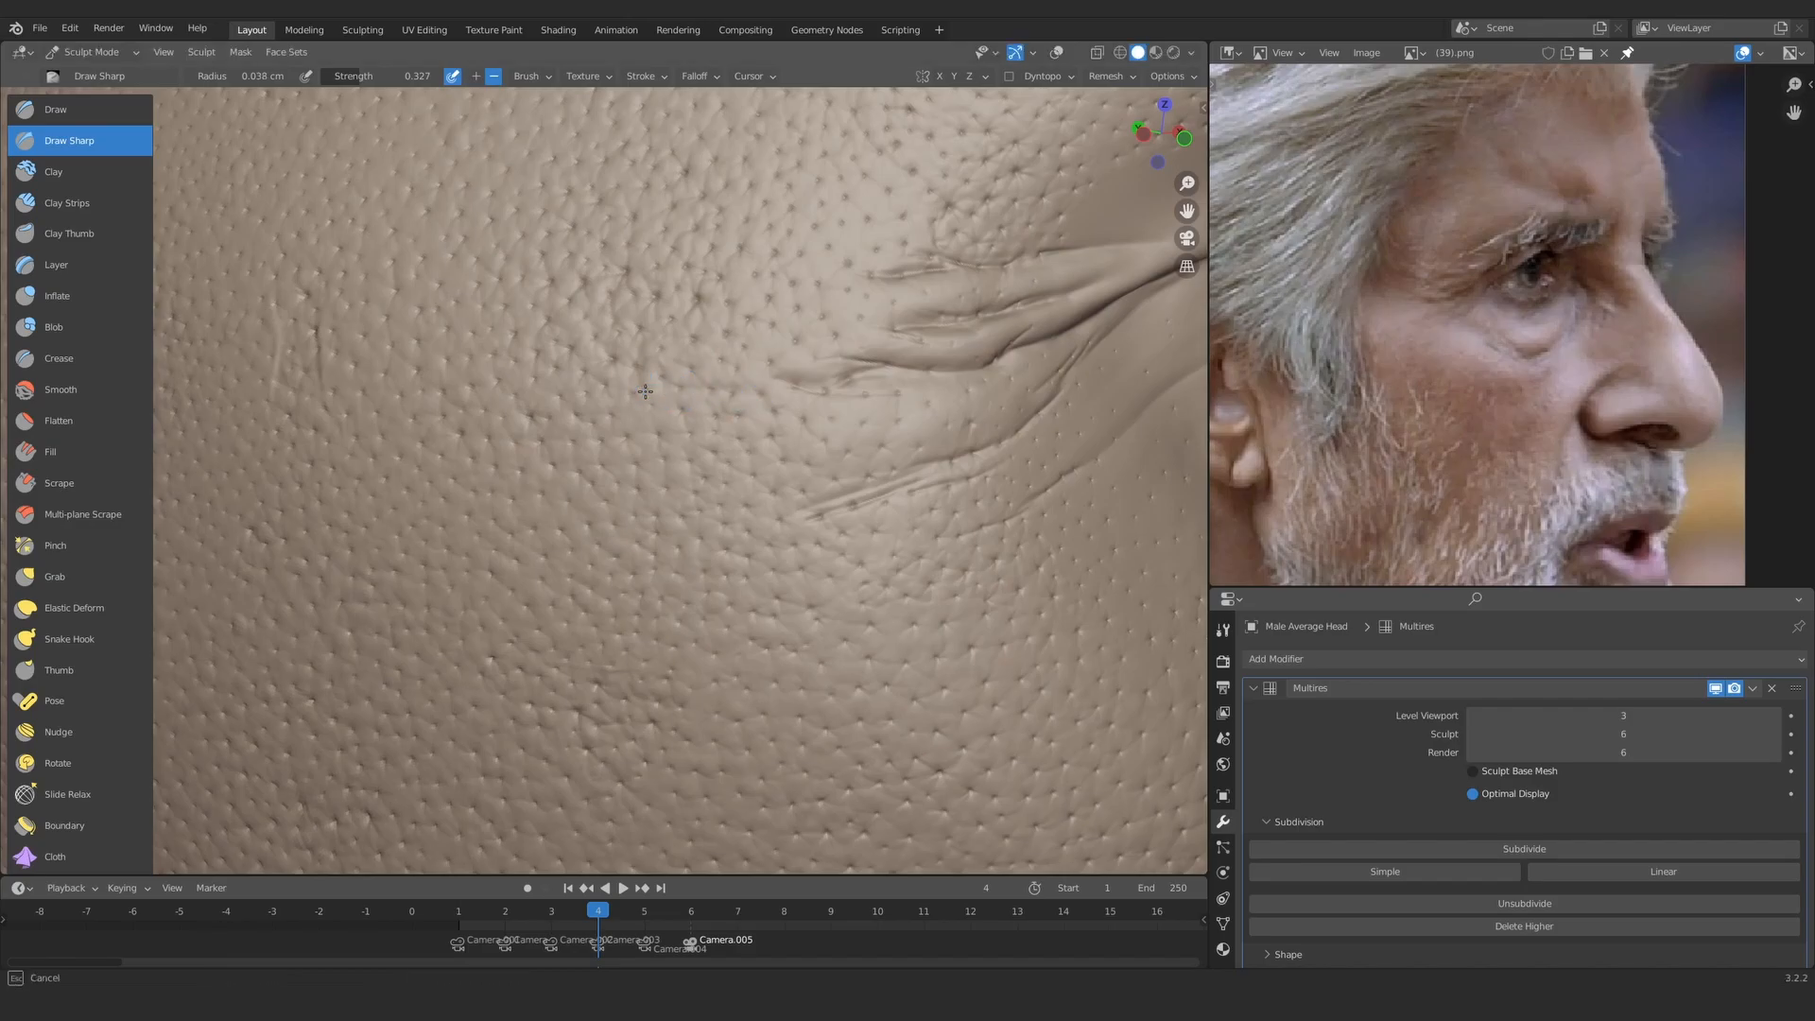
pyautogui.moveTo(793, 255); pyautogui.dragTo(801, 255)
pyautogui.keyDown('ctrl'); pyautogui.moveTo(794, 270); pyautogui.dragTo(747, 378, button='middle'); pyautogui.keyUp('ctrl')
pyautogui.moveTo(746, 378)
pyautogui.mouseDown(button='middle')
pyautogui.moveTo(693, 437)
pyautogui.moveTo(705, 378)
pyautogui.mouseUp(button='middle')
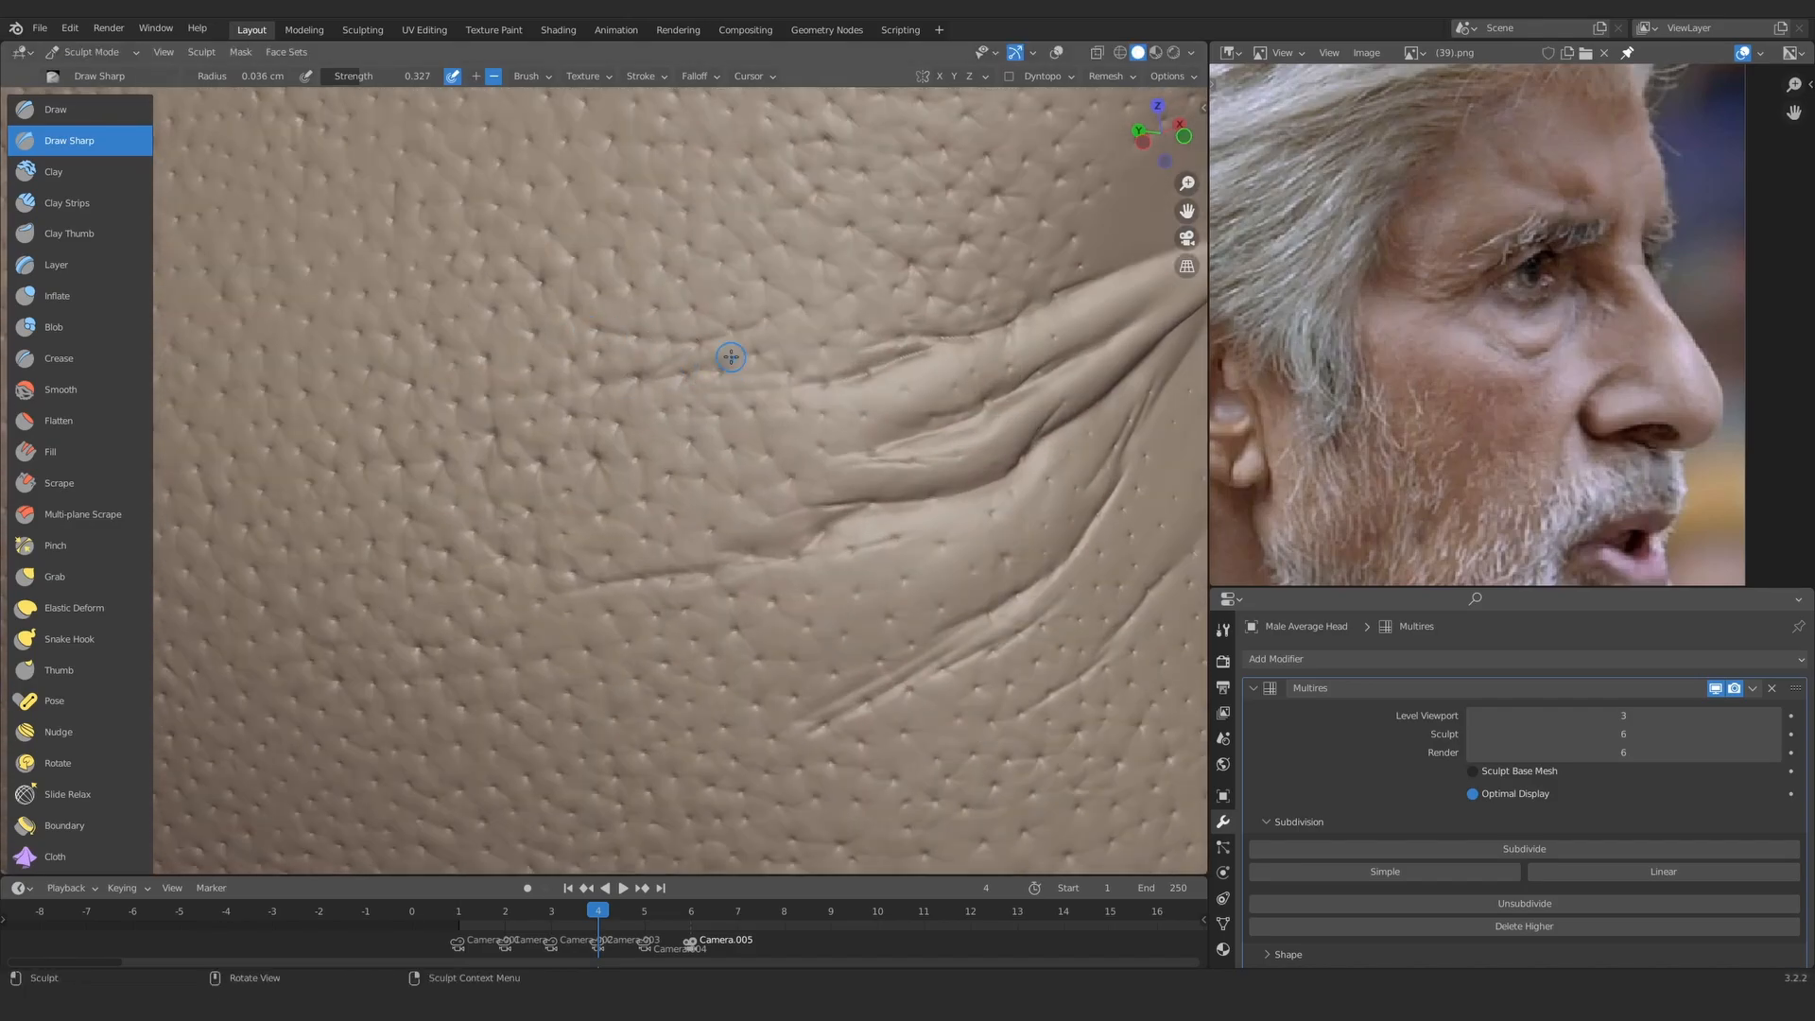
pyautogui.moveTo(762, 381); pyautogui.dragTo(799, 378)
pyautogui.moveTo(799, 378)
pyautogui.keyDown('ctrl'); pyautogui.mouseDown(button='middle')
pyautogui.moveTo(567, 417)
pyautogui.moveTo(799, 440)
pyautogui.mouseUp(button='middle'); pyautogui.keyUp('ctrl')
pyautogui.keyDown('ctrl'); pyautogui.moveTo(799, 440); pyautogui.dragTo(817, 367, button='middle'); pyautogui.keyUp('ctrl')
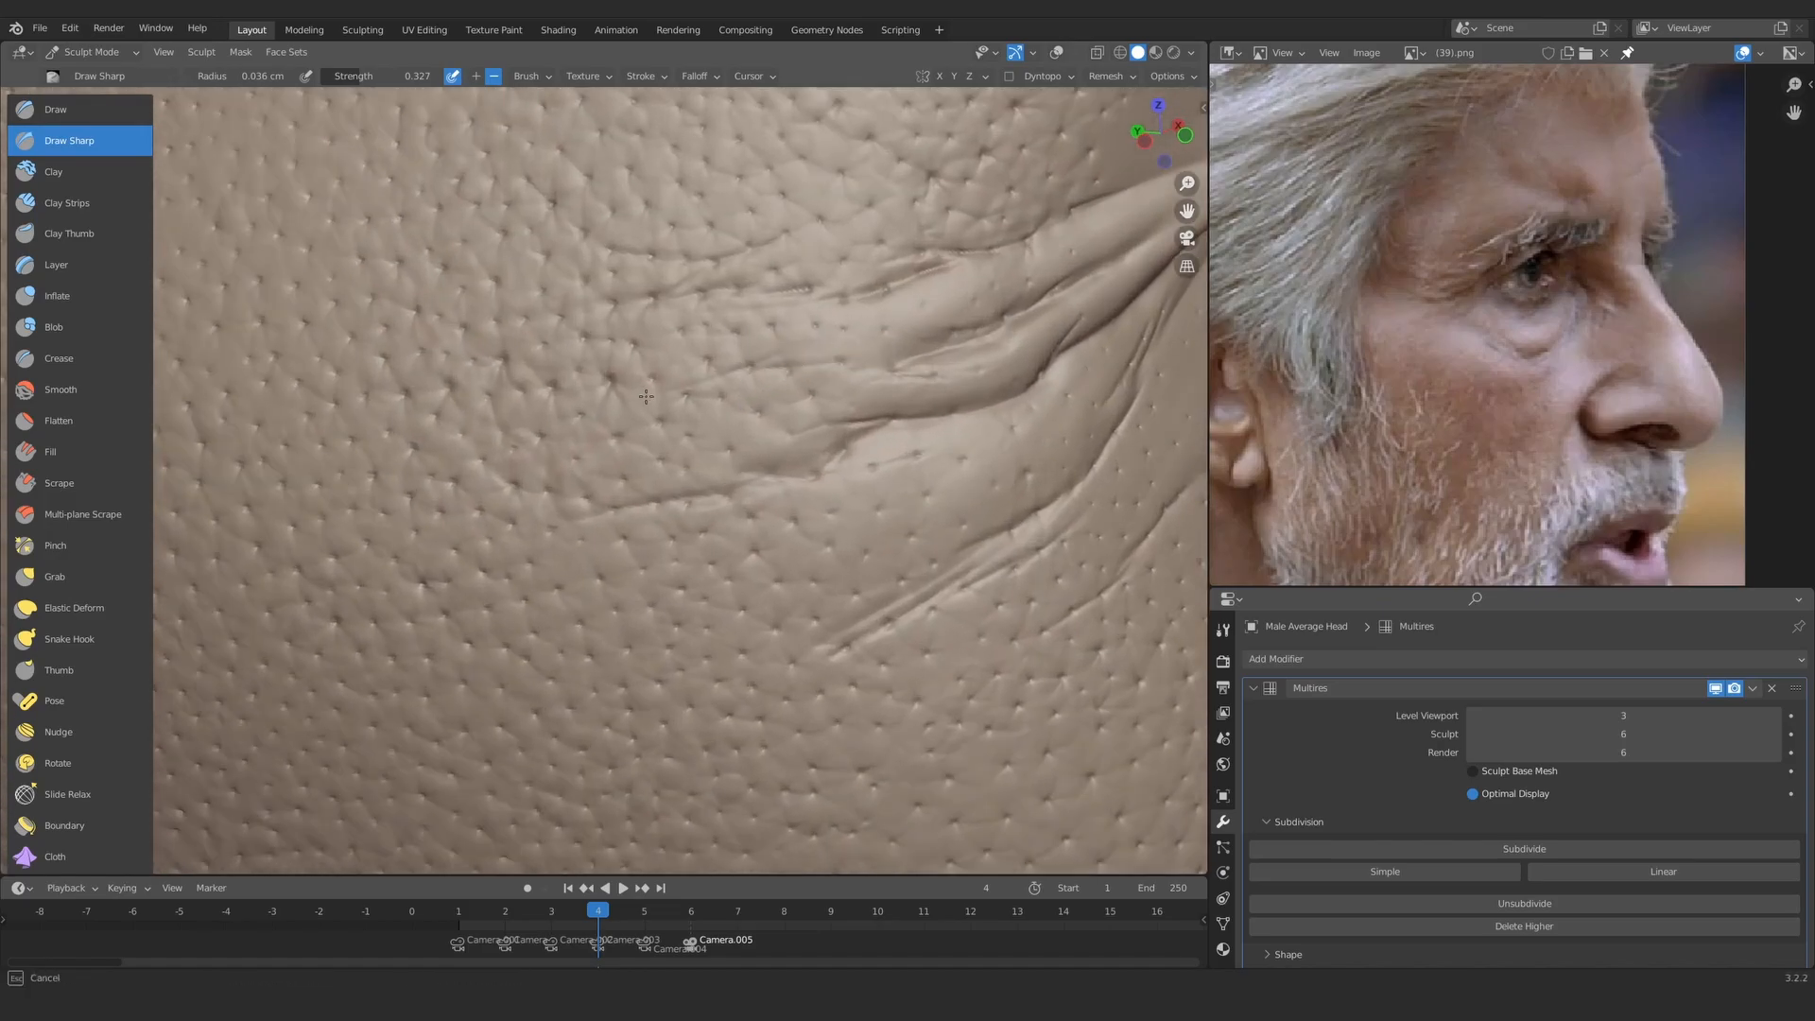
pyautogui.keyDown('ctrl'); pyautogui.moveTo(626, 383); pyautogui.dragTo(652, 543, button='middle'); pyautogui.keyUp('ctrl')
pyautogui.moveTo(652, 543); pyautogui.dragTo(589, 418, button='middle')
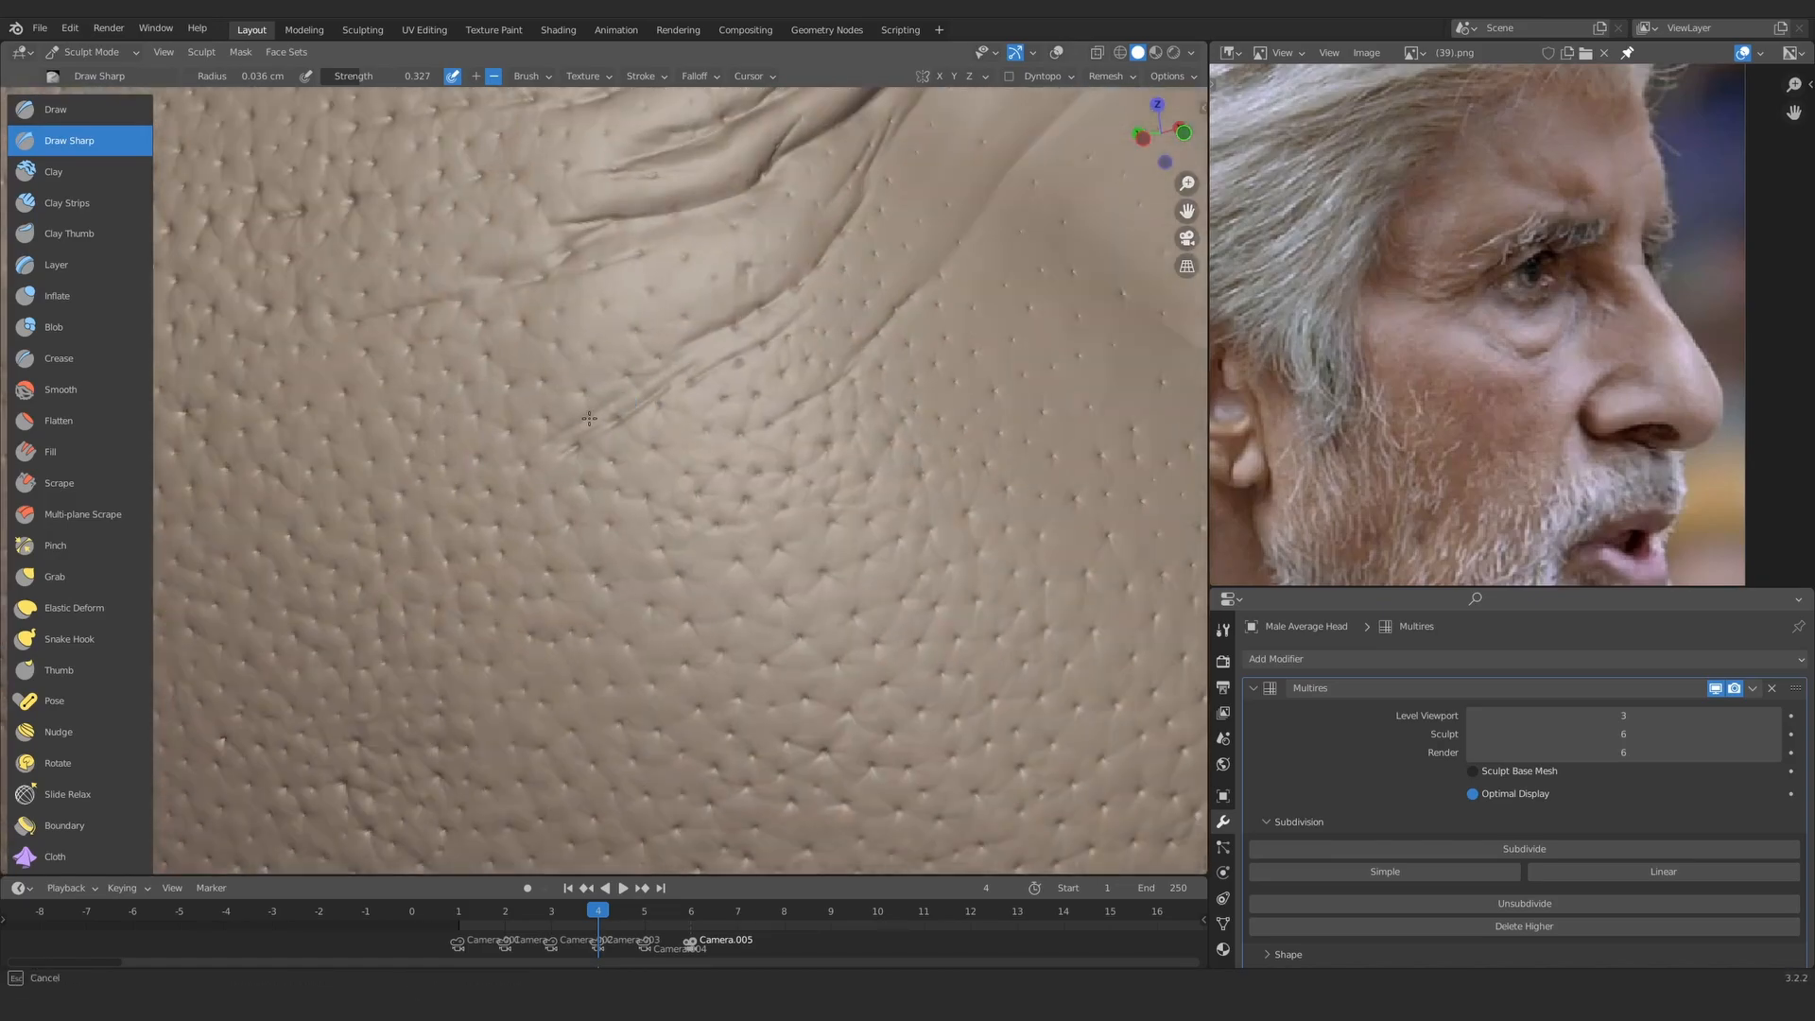
pyautogui.keyDown('ctrl'); pyautogui.moveTo(475, 512); pyautogui.dragTo(406, 378, button='middle'); pyautogui.keyUp('ctrl')
pyautogui.moveTo(406, 378)
pyautogui.mouseDown(button='middle')
pyautogui.moveTo(721, 417)
pyautogui.moveTo(592, 417)
pyautogui.mouseUp(button='middle')
# Step: Raise the skin between the fine temple wrinkles with Clay Strips after adjusting the brush radius
pyautogui.press('c')
pyautogui.keyDown('ctrl'); pyautogui.moveTo(577, 507); pyautogui.dragTo(931, 339, button='middle'); pyautogui.keyUp('ctrl')
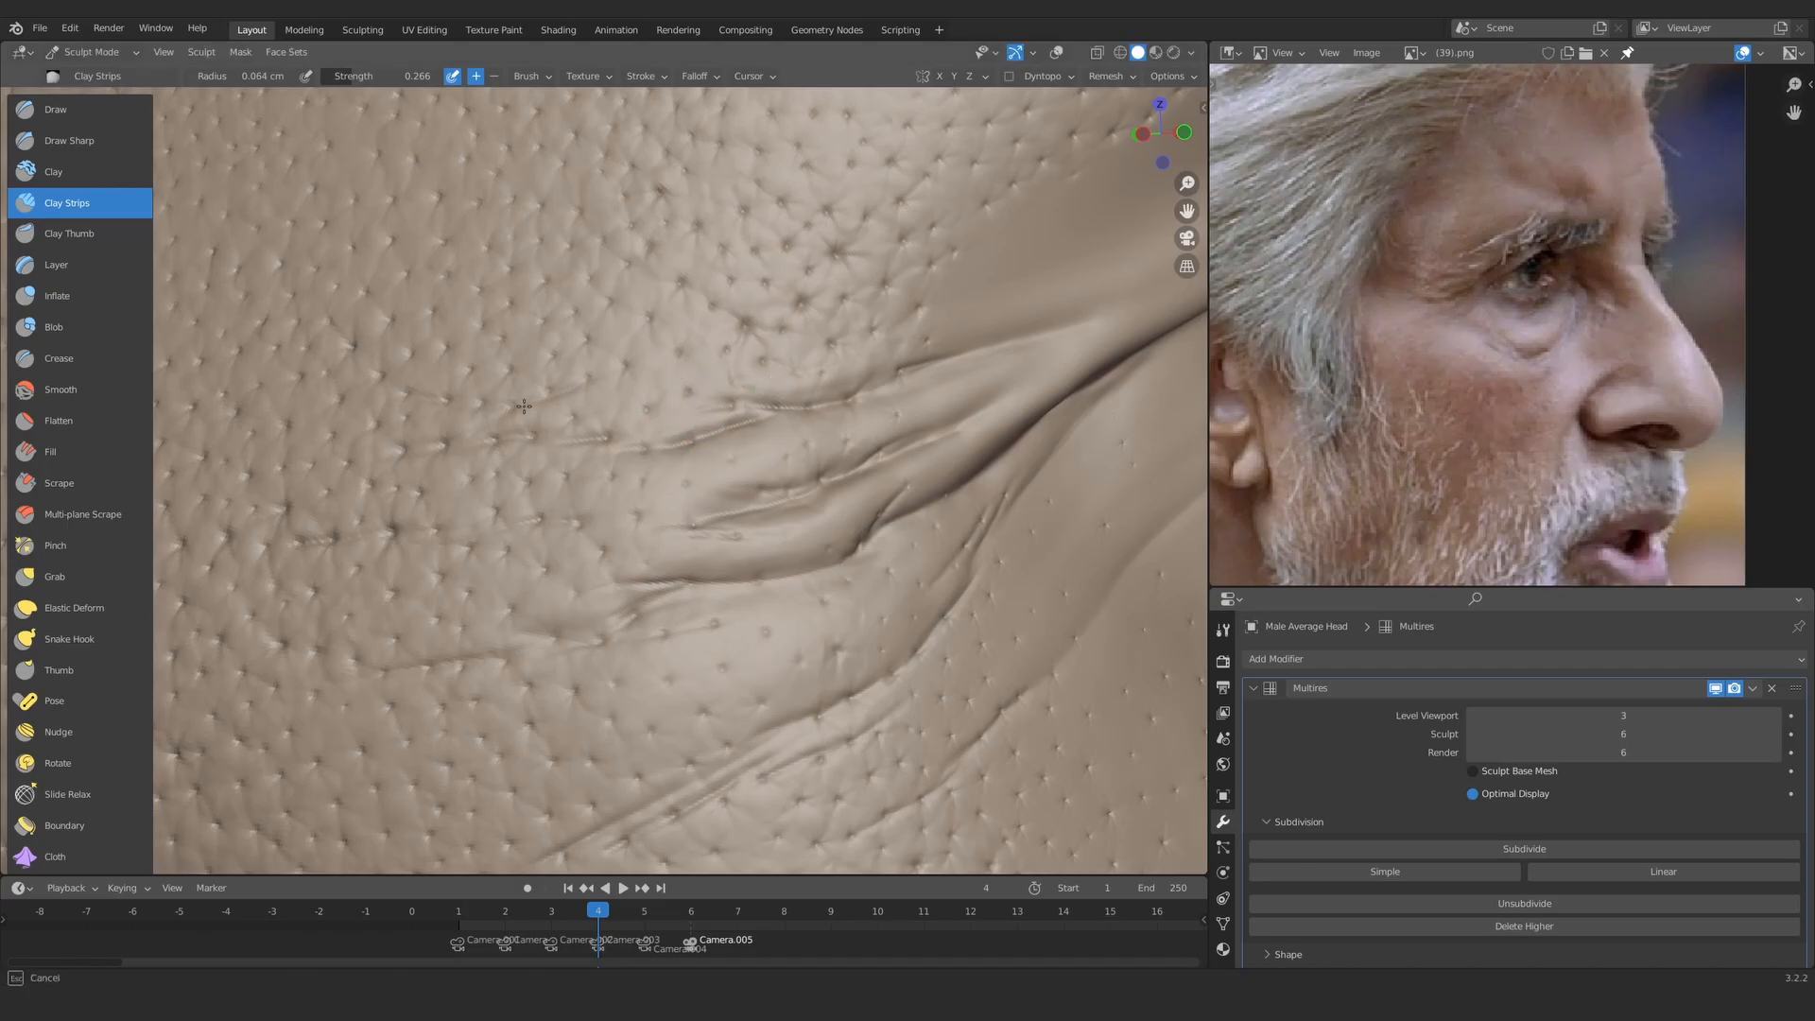
pyautogui.moveTo(906, 295)
pyautogui.keyDown('ctrl'); pyautogui.mouseDown(button='middle')
pyautogui.moveTo(661, 284)
pyautogui.moveTo(631, 539)
pyautogui.moveTo(608, 438)
pyautogui.moveTo(718, 369)
pyautogui.mouseUp(button='middle'); pyautogui.keyUp('ctrl')
pyautogui.press('f')
pyautogui.click(608, 438)
pyautogui.moveTo(731, 367); pyautogui.dragTo(735, 366)
pyautogui.keyDown('ctrl'); pyautogui.moveTo(735, 365); pyautogui.dragTo(718, 501, button='middle'); pyautogui.keyUp('ctrl')
pyautogui.moveTo(718, 500); pyautogui.dragTo(453, 501, button='middle')
pyautogui.keyDown('ctrl'); pyautogui.moveTo(567, 567); pyautogui.dragTo(473, 454, button='middle'); pyautogui.keyUp('ctrl')
pyautogui.moveTo(430, 502); pyautogui.dragTo(474, 539)
# Step: Inspect the finished crow's-feet area from different angles and distances against the reference photo
pyautogui.moveTo(474, 539)
pyautogui.keyDown('ctrl'); pyautogui.mouseDown(button='middle')
pyautogui.moveTo(592, 571)
pyautogui.moveTo(803, 548)
pyautogui.mouseUp(button='middle'); pyautogui.keyUp('ctrl')
pyautogui.moveTo(804, 548)
pyautogui.keyDown('ctrl'); pyautogui.mouseDown(button='middle')
pyautogui.moveTo(834, 368)
pyautogui.moveTo(747, 501)
pyautogui.mouseUp(button='middle'); pyautogui.keyUp('ctrl')
pyautogui.moveTo(747, 501); pyautogui.dragTo(587, 518, button='middle')
pyautogui.keyDown('ctrl'); pyautogui.moveTo(587, 454); pyautogui.dragTo(652, 510, button='middle'); pyautogui.keyUp('ctrl')
pyautogui.moveTo(653, 510)
pyautogui.mouseDown(button='middle')
pyautogui.moveTo(570, 498)
pyautogui.moveTo(656, 510)
pyautogui.moveTo(604, 417)
pyautogui.moveTo(614, 492)
pyautogui.mouseUp(button='middle')
pyautogui.moveTo(615, 491)
pyautogui.mouseDown(button='middle')
pyautogui.moveTo(574, 401)
pyautogui.moveTo(586, 330)
pyautogui.mouseUp(button='middle')
pyautogui.moveTo(586, 331); pyautogui.dragTo(643, 359, button='middle')
pyautogui.keyDown('ctrl'); pyautogui.moveTo(1531, 274); pyautogui.dragTo(1531, 331, button='middle'); pyautogui.keyUp('ctrl')
pyautogui.moveTo(662, 378)
pyautogui.keyDown('ctrl'); pyautogui.mouseDown(button='middle')
pyautogui.moveTo(652, 567)
pyautogui.moveTo(680, 530)
pyautogui.mouseUp(button='middle'); pyautogui.keyUp('ctrl')
# Step: Look through other reference photos, including (34).png, and open (39).png as the reference image
pyautogui.click(1414, 53)
pyautogui.click(1440, 277)
pyautogui.moveTo(498, 407); pyautogui.dragTo(470, 411, button='middle')
pyautogui.keyDown('ctrl'); pyautogui.moveTo(470, 411); pyautogui.dragTo(473, 355, button='middle'); pyautogui.keyUp('ctrl')
pyautogui.click(1413, 53)
pyautogui.click(1446, 81)
pyautogui.click(1585, 54)
pyautogui.scroll(-9, 1360, 445)
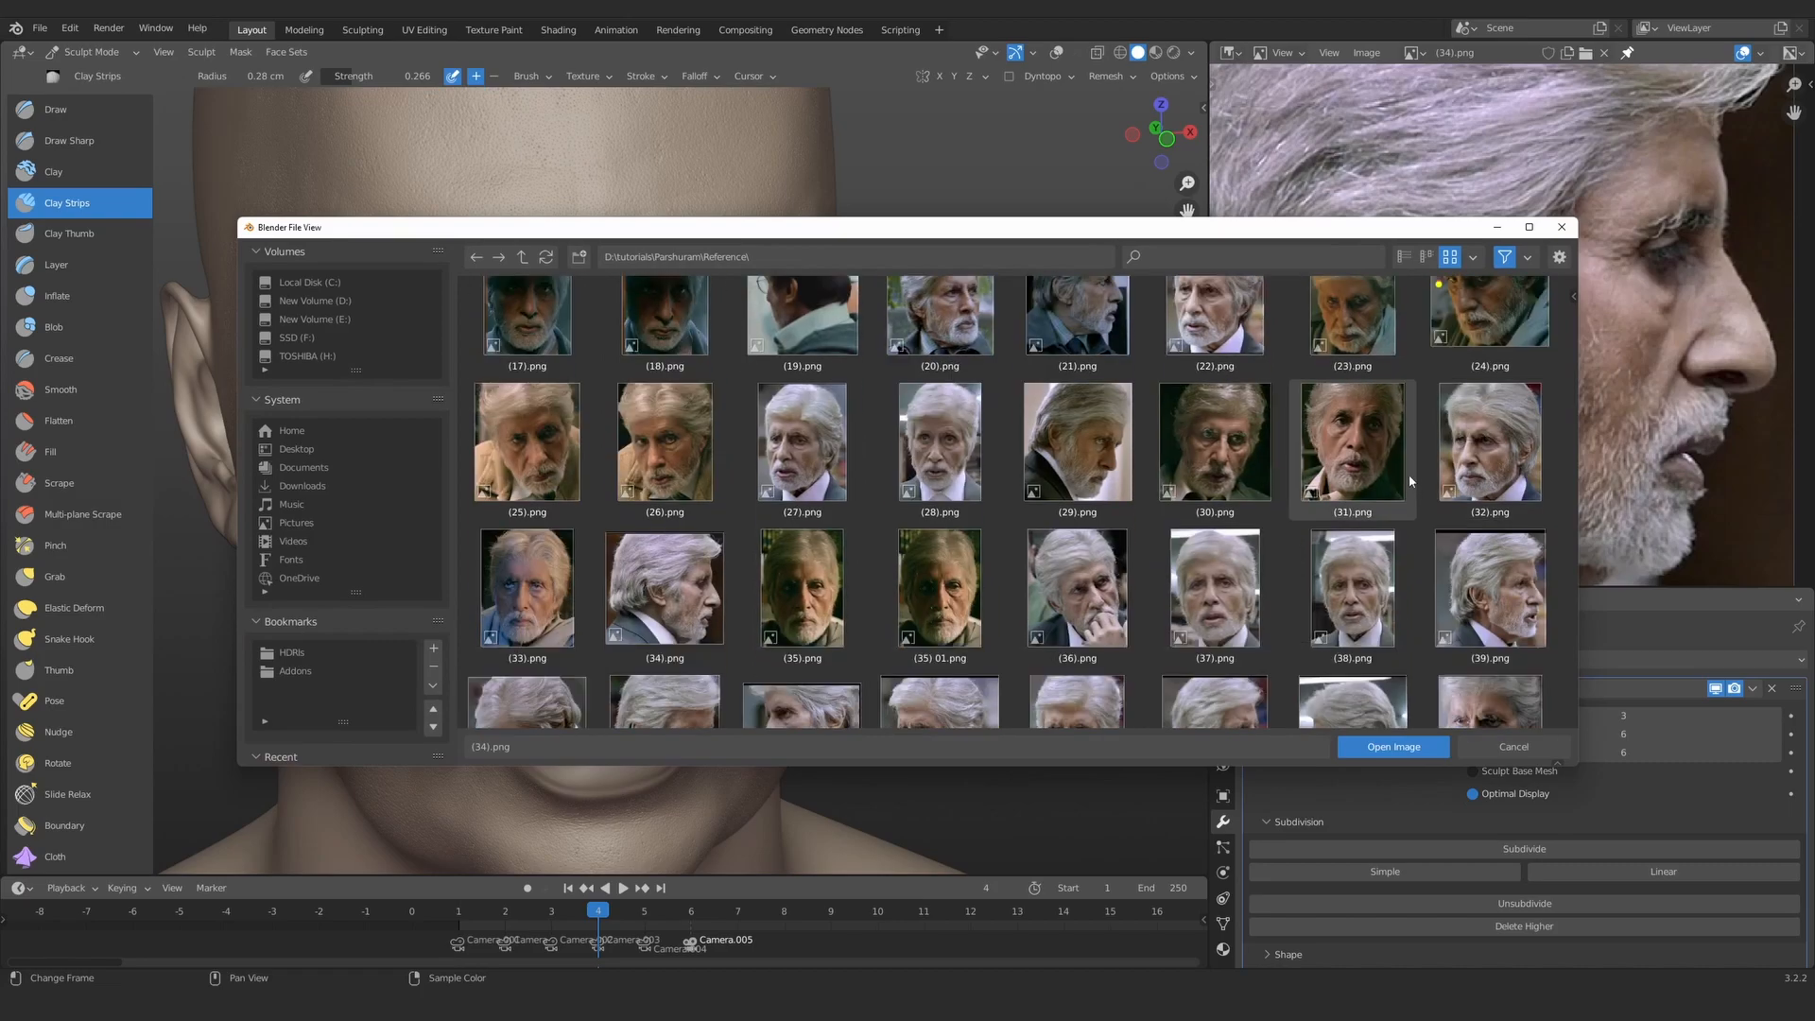
pyautogui.doubleClick(1486, 587)
# Step: Compare the head's brow and forehead with the same area in the reference photo
pyautogui.moveTo(1578, 337); pyautogui.dragTo(1432, 473, button='middle')
pyautogui.moveTo(579, 401); pyautogui.dragTo(633, 406, button='middle')
pyautogui.moveTo(633, 407)
pyautogui.keyDown('ctrl'); pyautogui.mouseDown(button='middle')
pyautogui.moveTo(642, 553)
pyautogui.moveTo(605, 538)
pyautogui.mouseUp(button='middle'); pyautogui.keyUp('ctrl')
pyautogui.scroll(-1, 642, 553)
pyautogui.scroll(4, 1577, 389)
pyautogui.moveTo(454, 284); pyautogui.dragTo(507, 275, button='middle')
pyautogui.moveTo(690, 472); pyautogui.dragTo(742, 484, button='middle')
pyautogui.scroll(4, 742, 484)
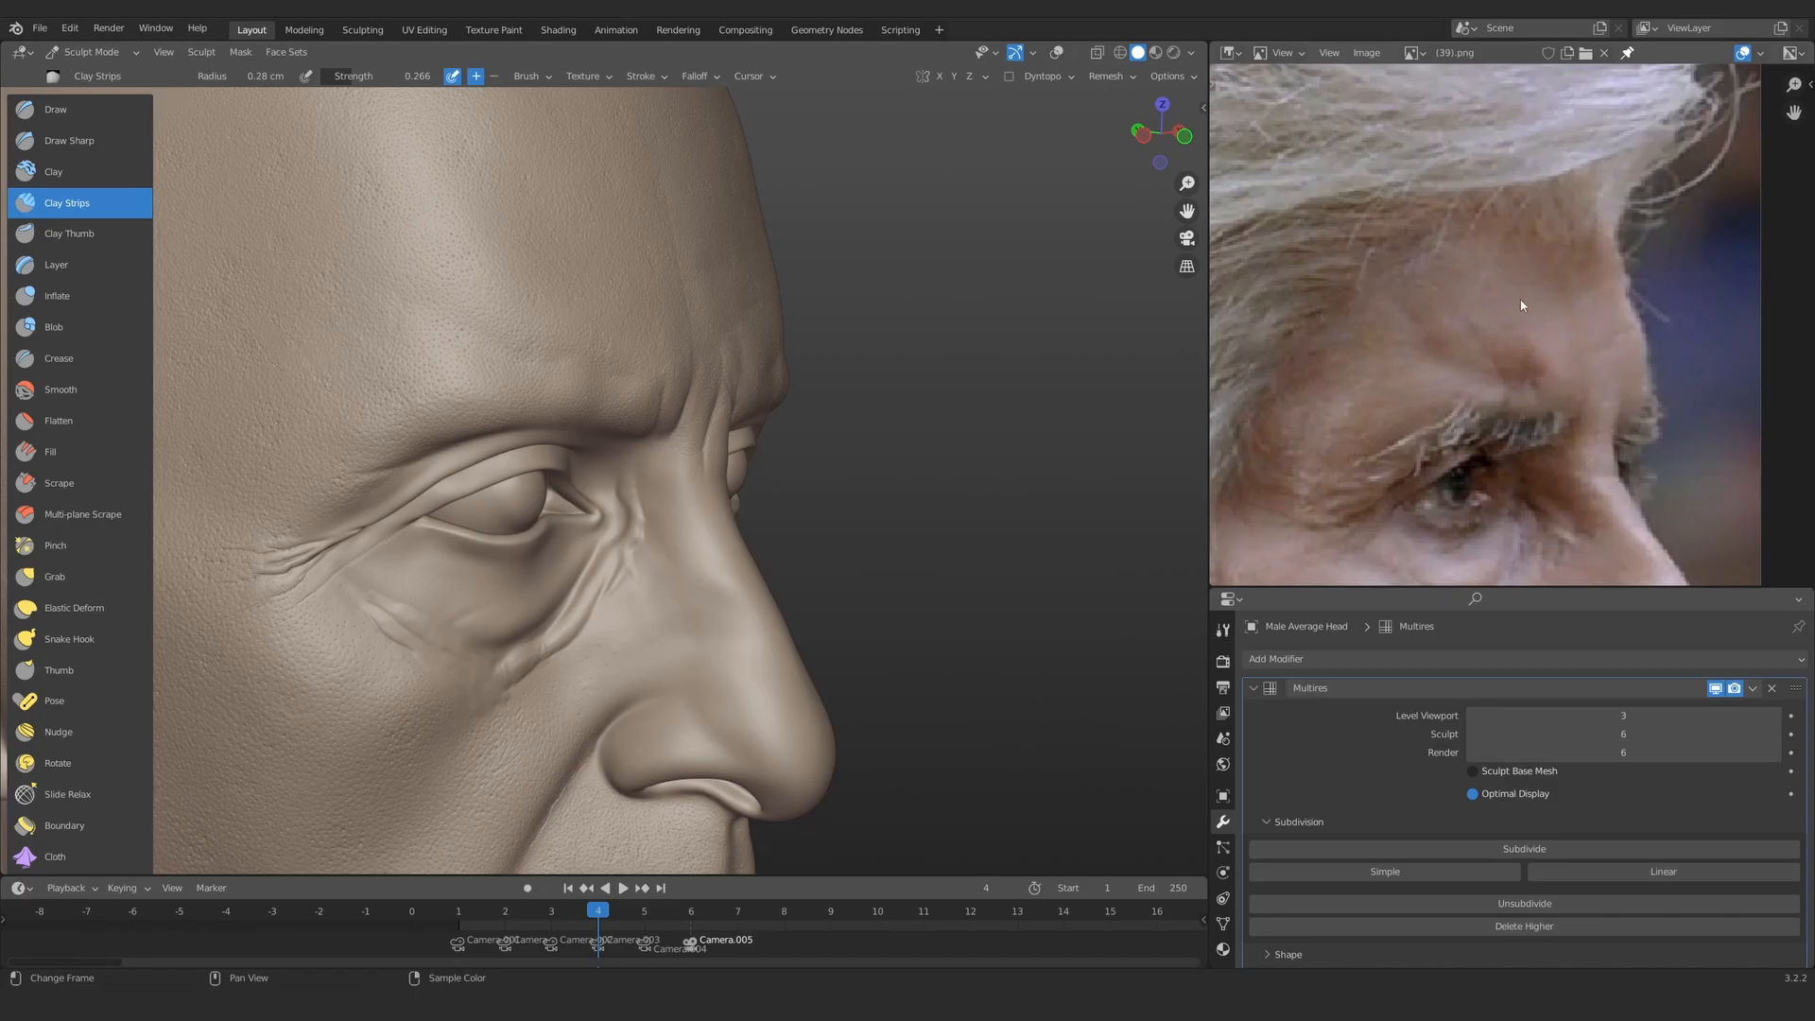
# Step: Turn on X-axis mirroring and set the Multires sculpt level to 4
pyautogui.click(940, 75)
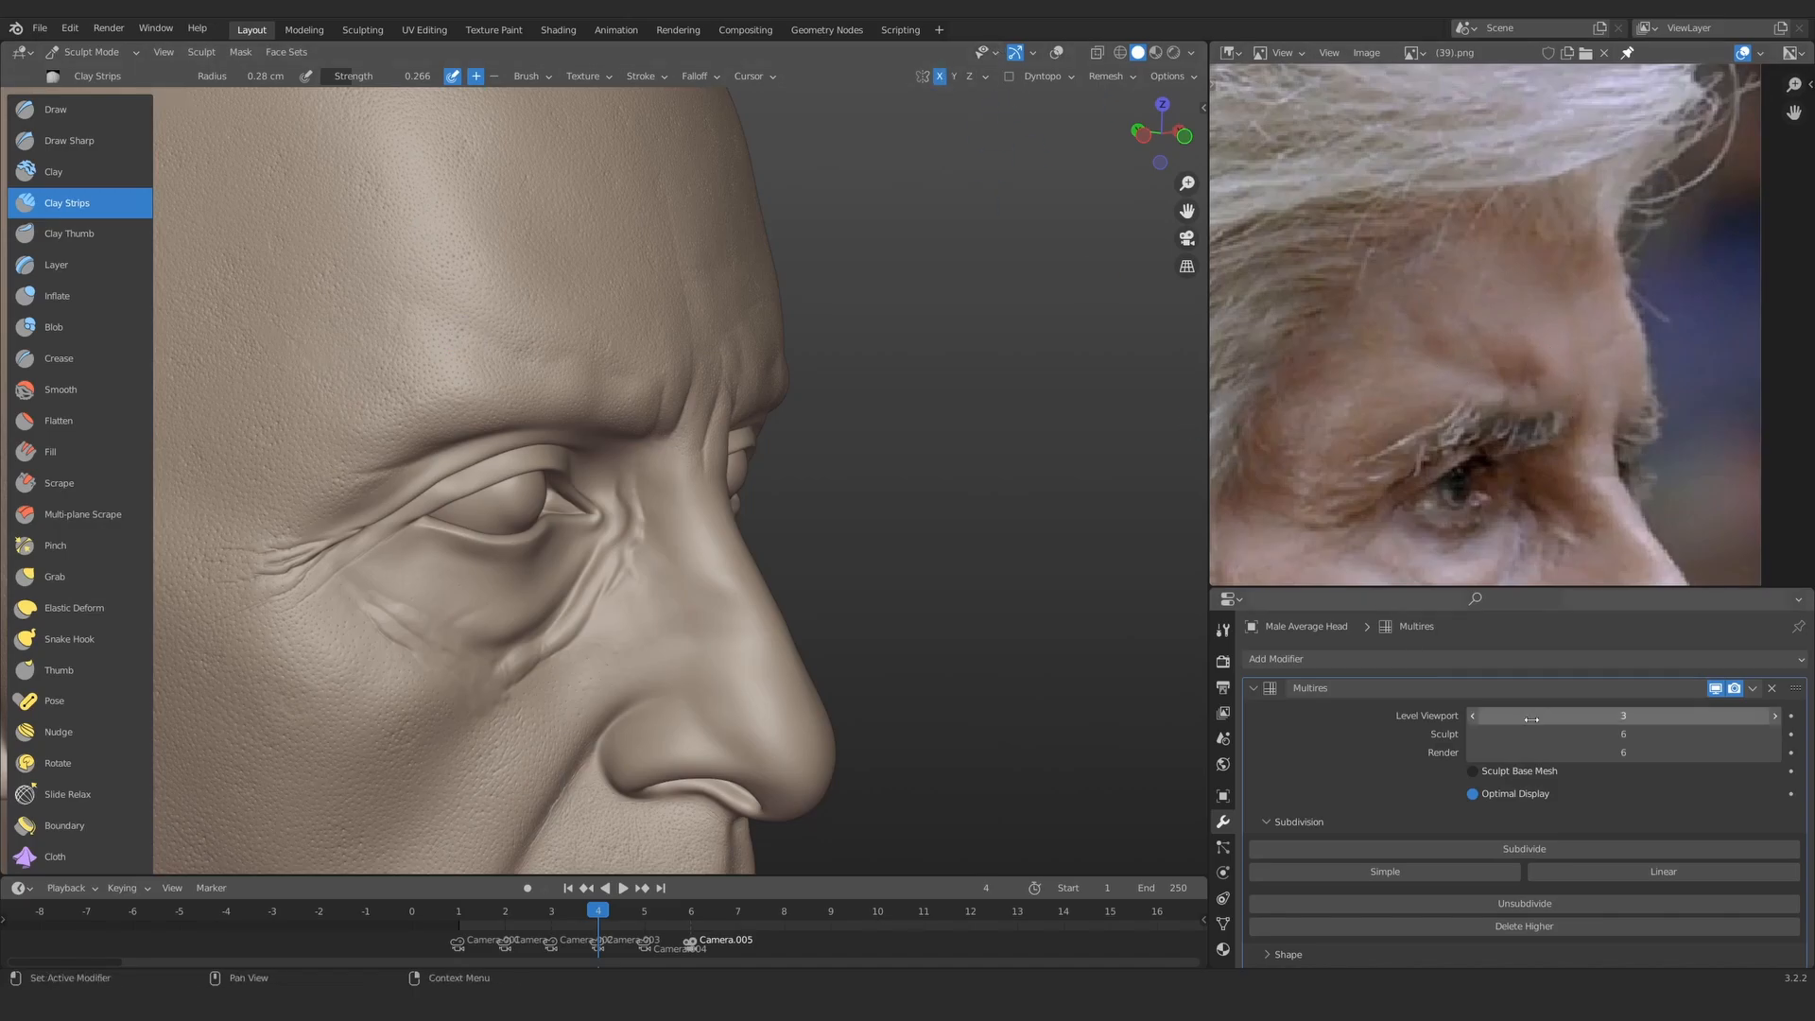
pyautogui.click(1556, 739)
pyautogui.write('4')
pyautogui.press('Return')
pyautogui.moveTo(832, 453)
pyautogui.mouseDown(button='middle')
pyautogui.moveTo(401, 417)
pyautogui.moveTo(904, 456)
pyautogui.mouseUp(button='middle')
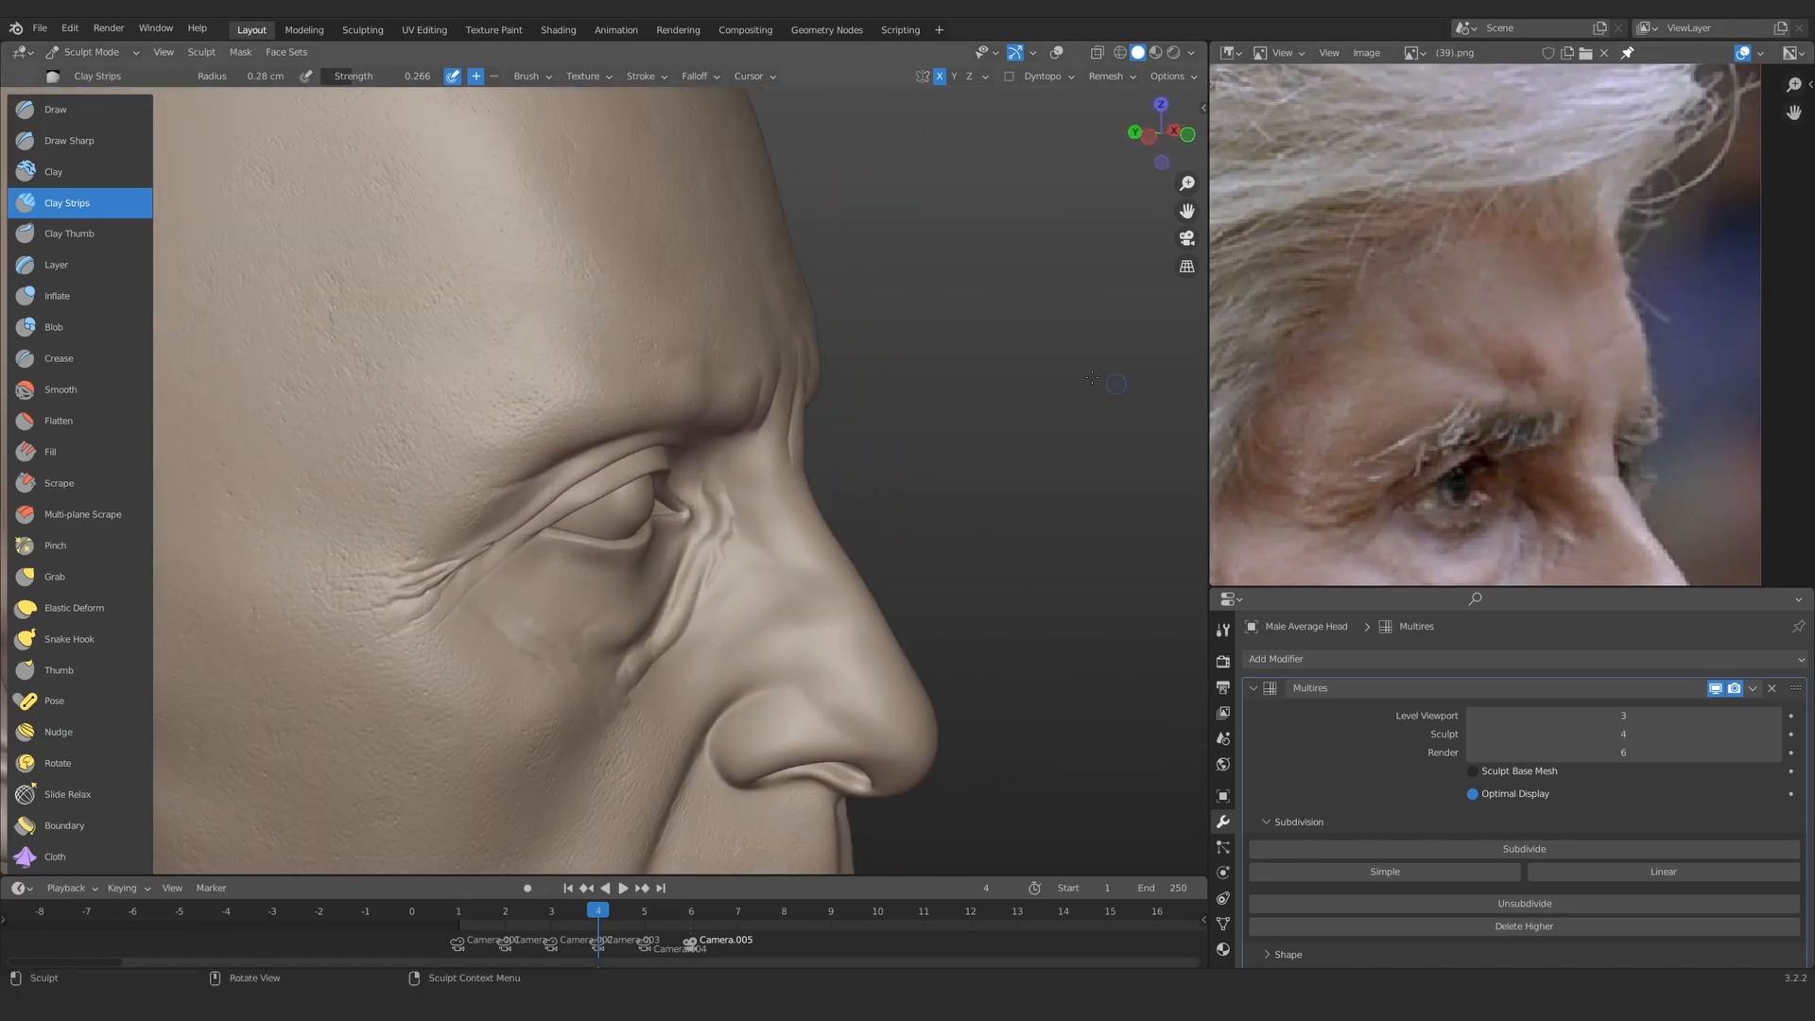
# Step: Carve a broad, soft furrow above the brow ridge with Draw Sharp at 1.2 cm radius and 0.163 strength
pyautogui.click(93, 142)
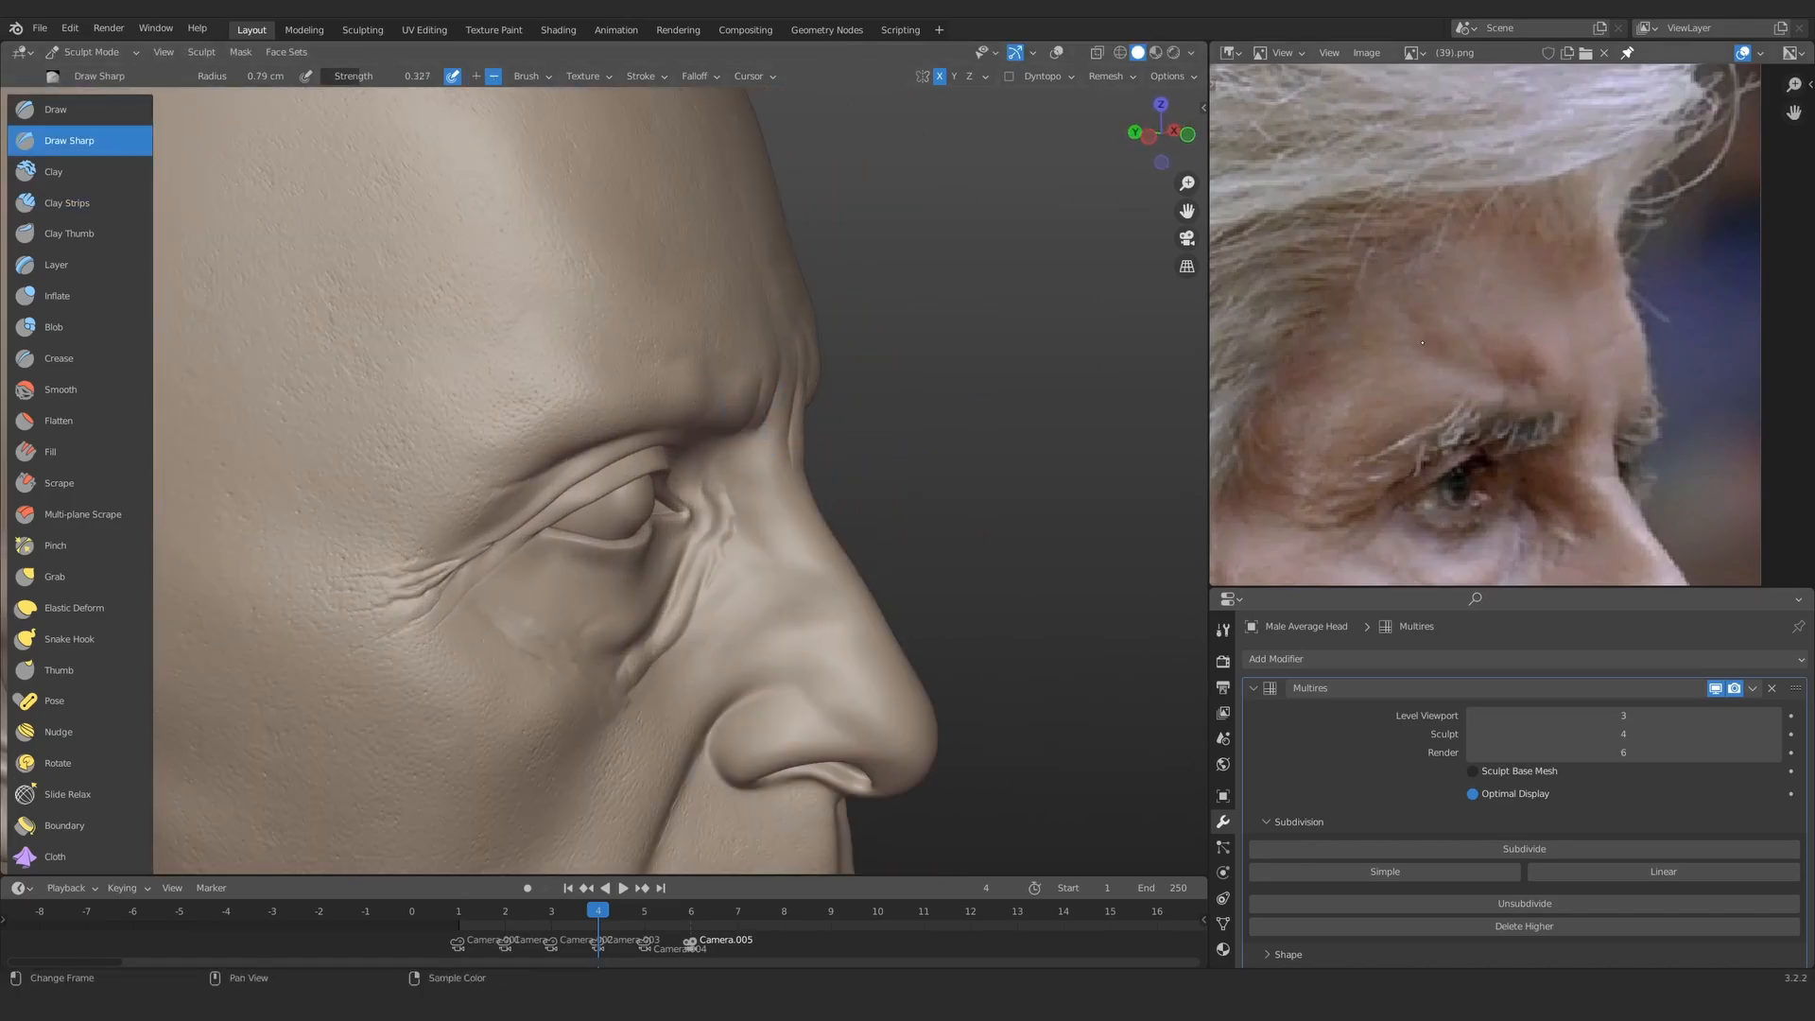
pyautogui.scroll(4, 595, 417)
pyautogui.moveTo(484, 365)
pyautogui.mouseDown(button='middle')
pyautogui.moveTo(607, 400)
pyautogui.moveTo(607, 446)
pyautogui.mouseUp(button='middle')
pyautogui.hotkey('shift', 'f')
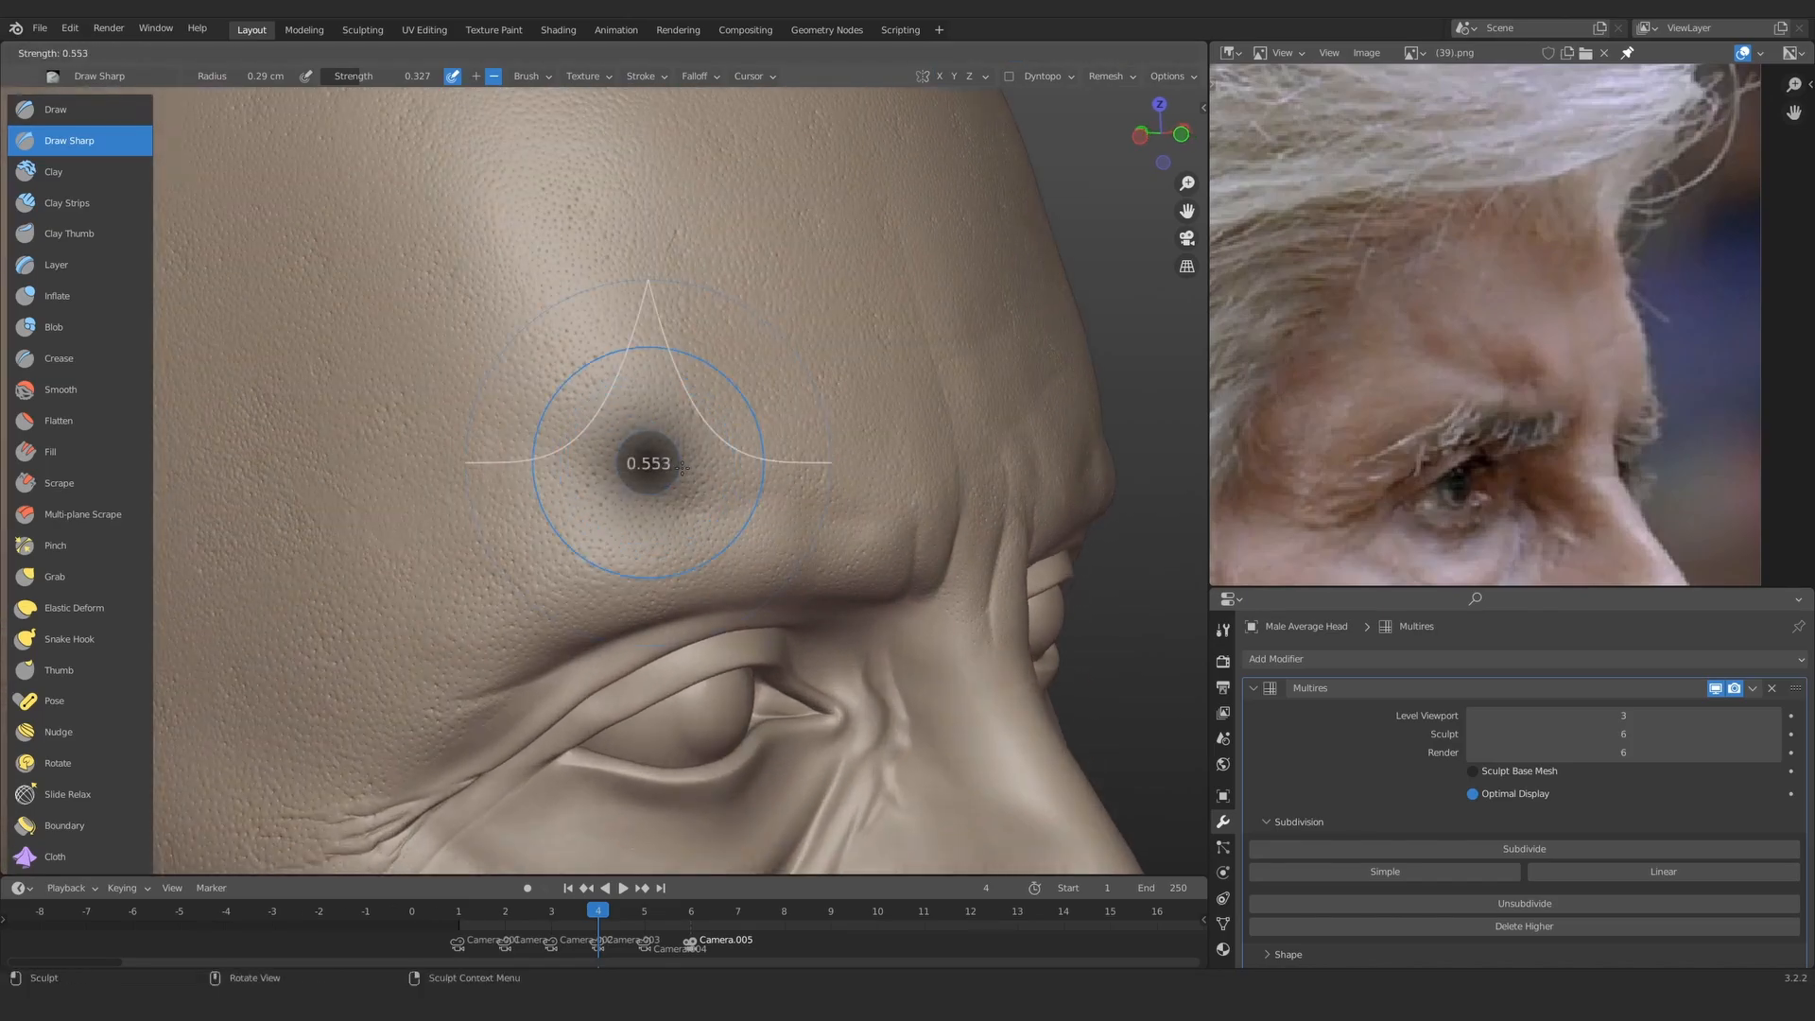
pyautogui.click(642, 467)
pyautogui.press('f')
pyautogui.click(704, 484)
pyautogui.keyDown('ctrl'); pyautogui.moveTo(696, 475); pyautogui.dragTo(676, 435, button='middle'); pyautogui.keyUp('ctrl')
pyautogui.moveTo(676, 435)
pyautogui.mouseDown(button='middle')
pyautogui.moveTo(656, 400)
pyautogui.moveTo(555, 393)
pyautogui.moveTo(555, 434)
pyautogui.moveTo(605, 463)
pyautogui.mouseUp(button='middle')
pyautogui.moveTo(786, 479); pyautogui.dragTo(783, 466, button='middle')
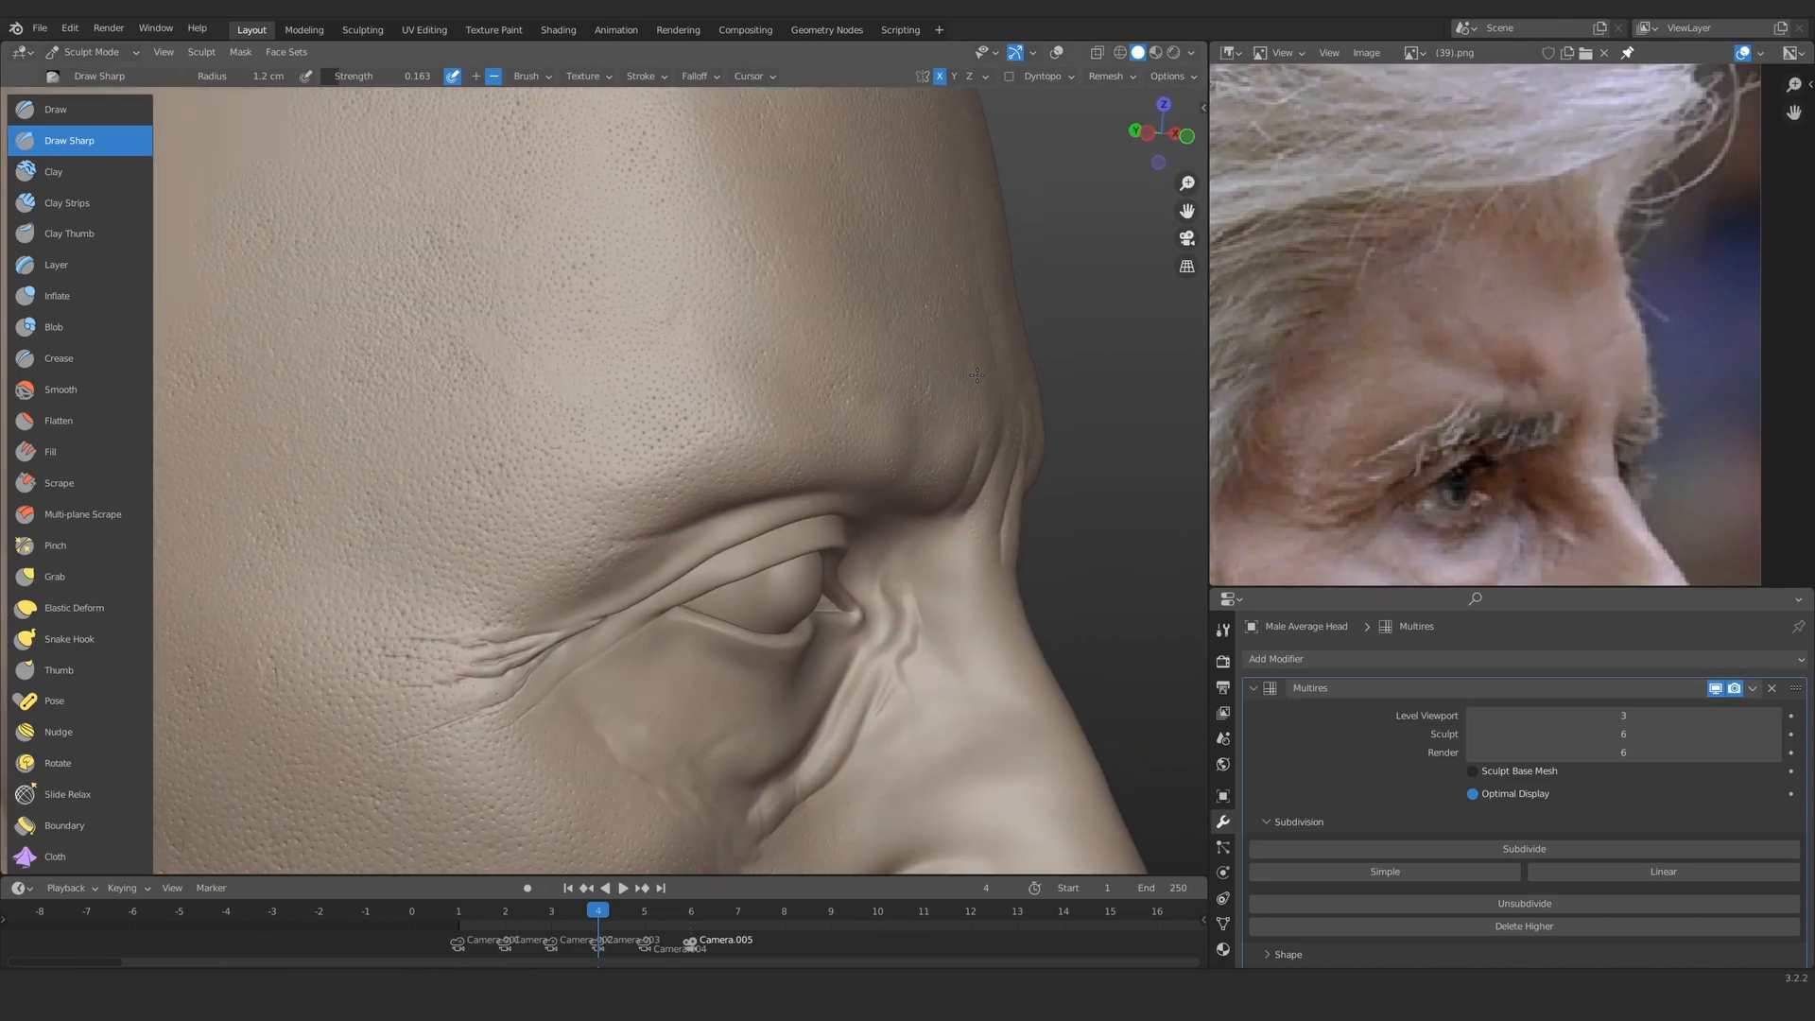
pyautogui.moveTo(976, 375)
pyautogui.mouseDown(button='middle')
pyautogui.moveTo(750, 466)
pyautogui.moveTo(798, 493)
pyautogui.mouseUp(button='middle')
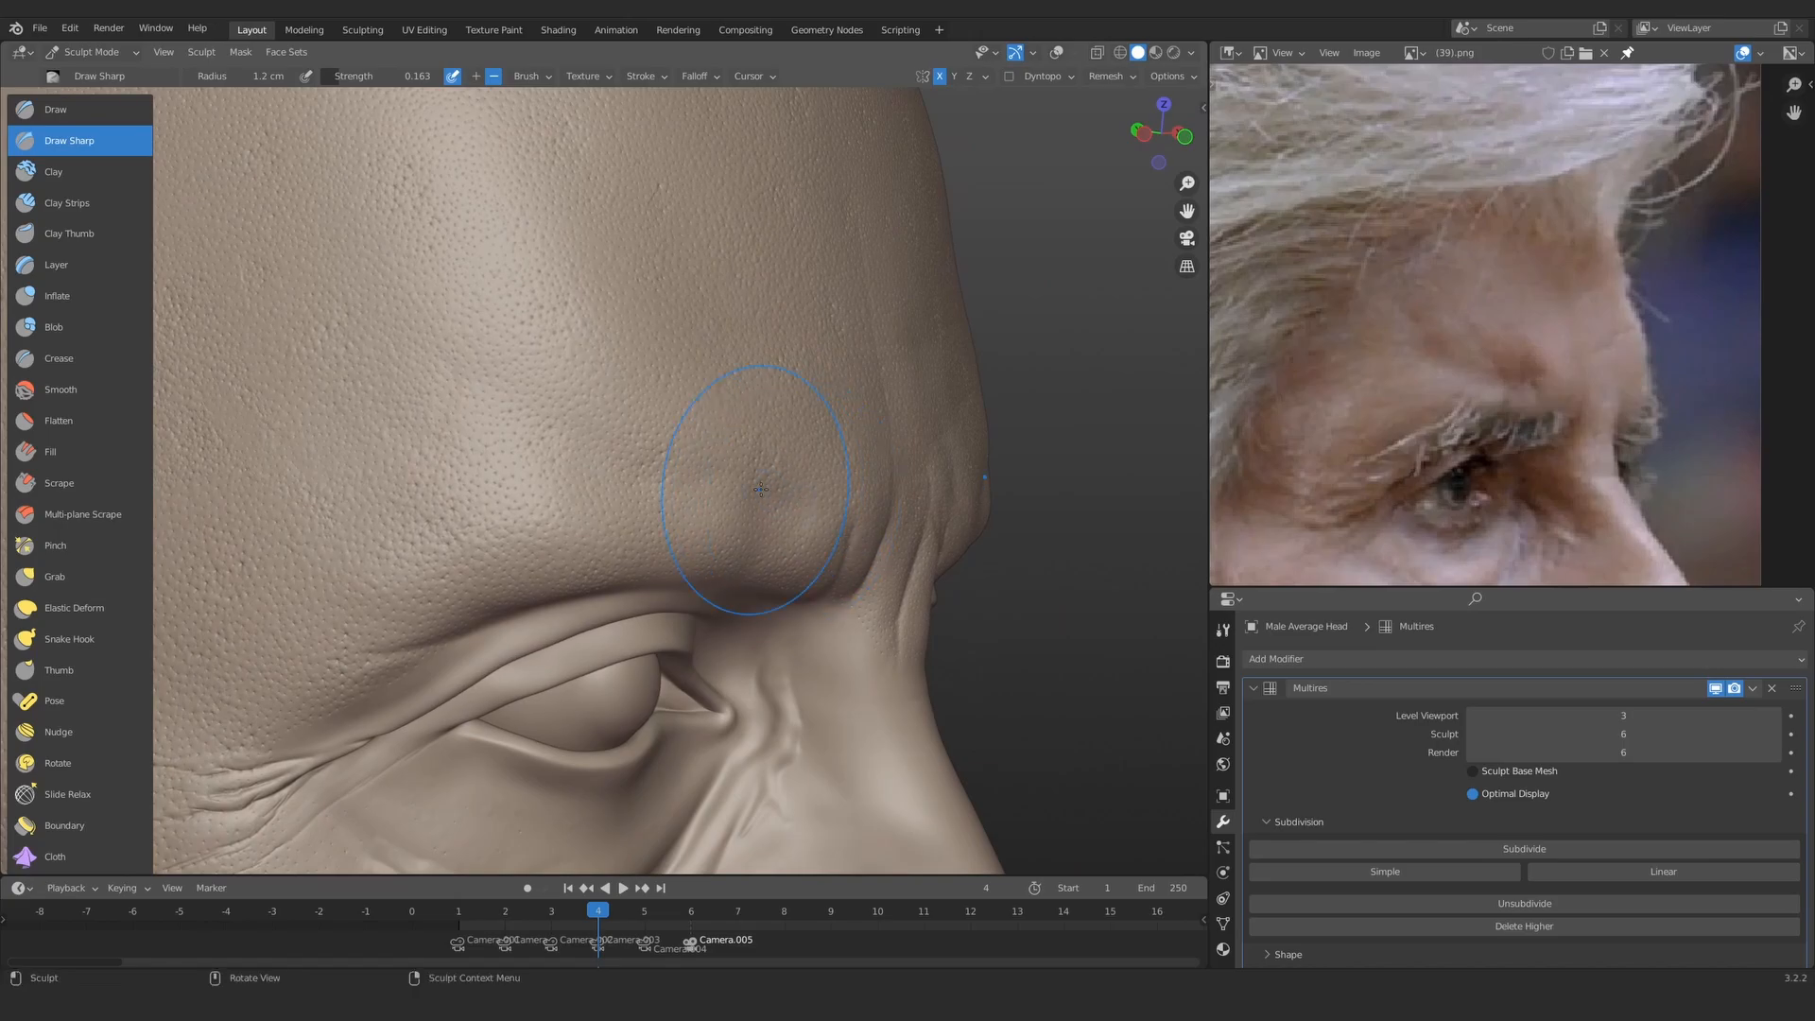
pyautogui.moveTo(551, 432); pyautogui.dragTo(518, 390)
pyautogui.scroll(-5, 567, 397)
pyautogui.moveTo(652, 402)
pyautogui.mouseDown(button='middle')
pyautogui.moveTo(583, 413)
pyautogui.moveTo(478, 393)
pyautogui.moveTo(542, 342)
pyautogui.mouseUp(button='middle')
pyautogui.scroll(2, 478, 394)
pyautogui.scroll(2, 542, 343)
# Step: Set the Multires sculpt level to 3 and build up the inner brow with Clay Strips at 0.45 cm radius
pyautogui.click(67, 204)
pyautogui.scroll(4, 721, 417)
pyautogui.moveTo(721, 417)
pyautogui.mouseDown(button='middle')
pyautogui.moveTo(652, 452)
pyautogui.moveTo(793, 384)
pyautogui.moveTo(807, 400)
pyautogui.mouseUp(button='middle')
pyautogui.click(1581, 742)
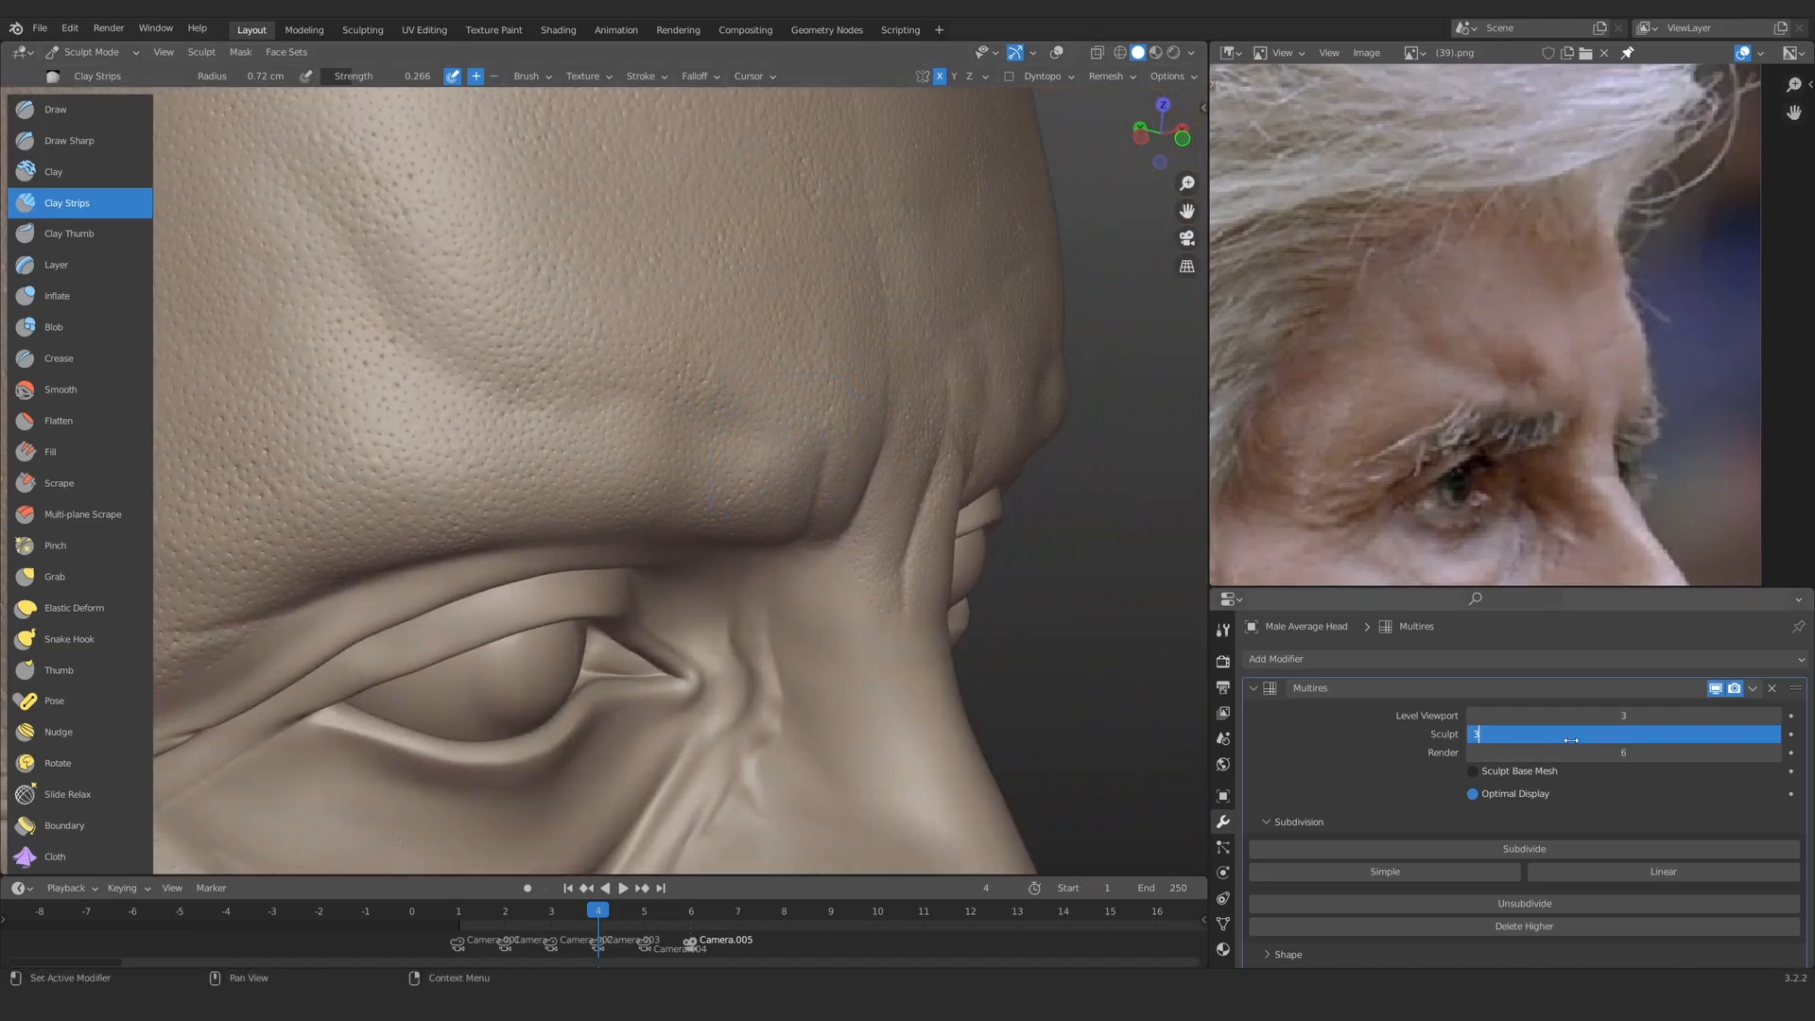
pyautogui.press('Return')
pyautogui.scroll(1, 853, 510)
pyautogui.press('f')
pyautogui.click(888, 416)
pyautogui.press('f')
pyautogui.click(902, 438)
pyautogui.moveTo(853, 449); pyautogui.dragTo(845, 474)
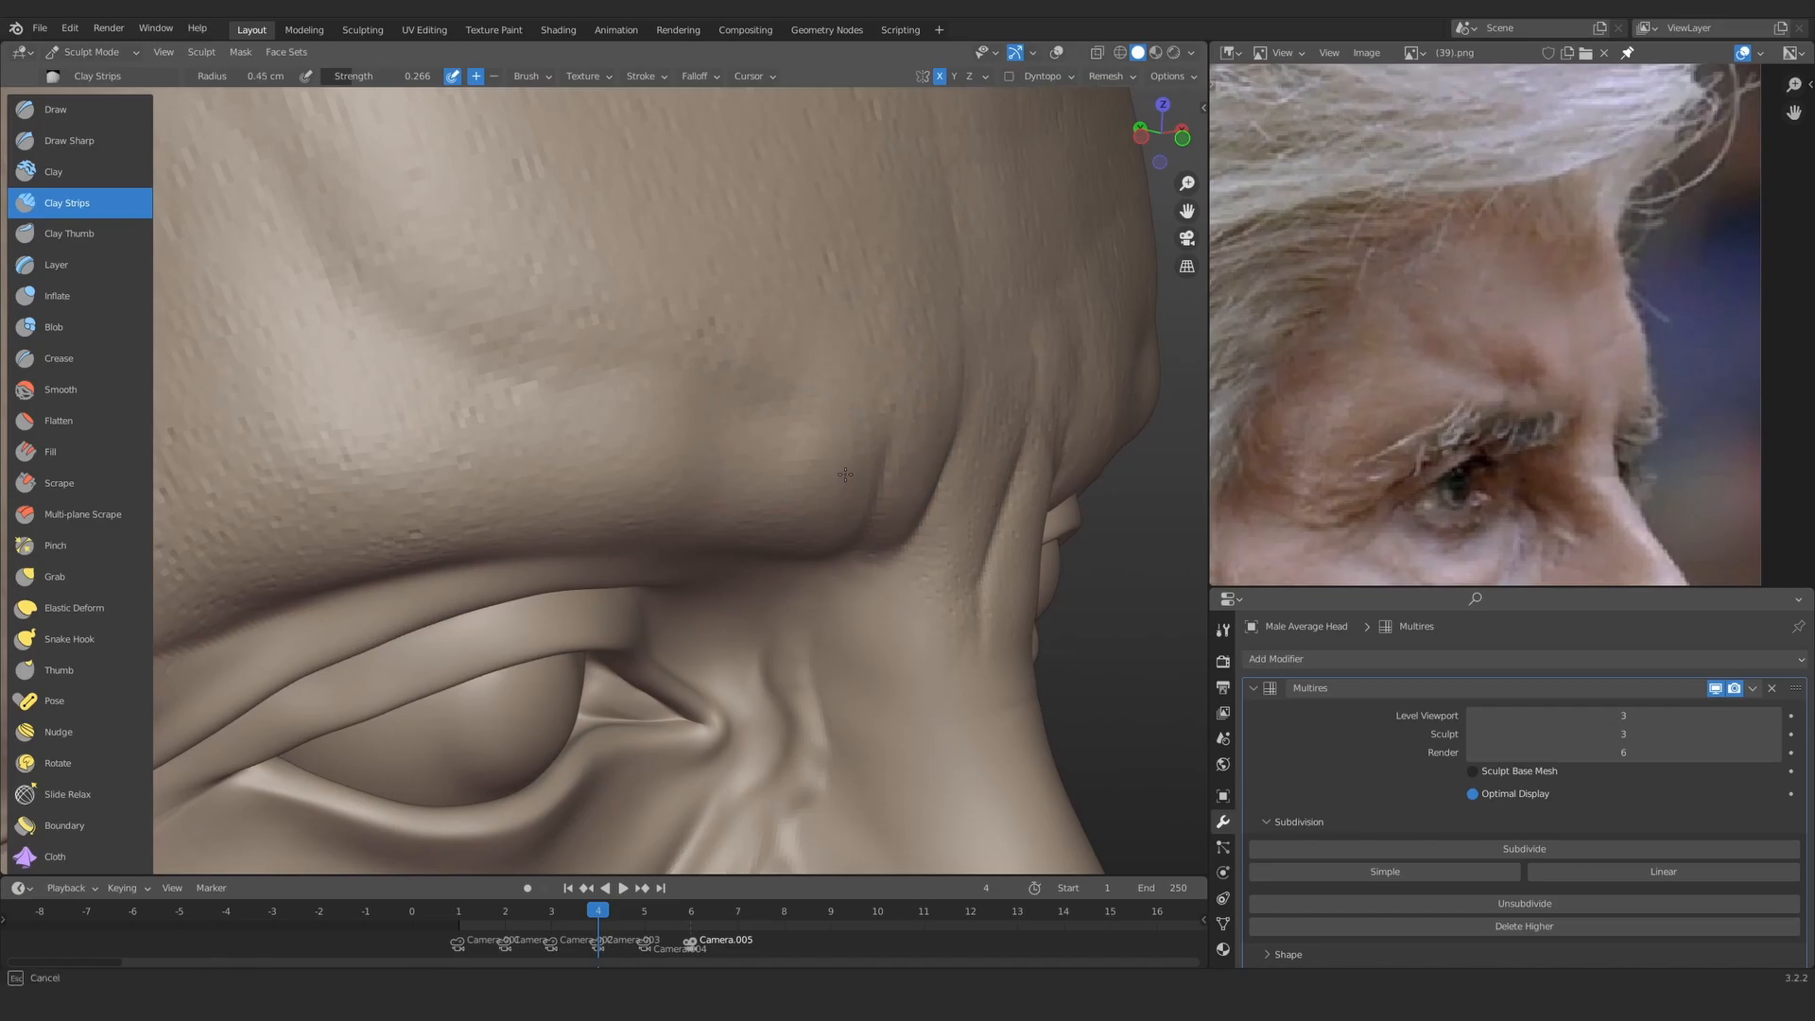
# Step: Shape the fleshy brow-ridge forms beneath the forehead furrow with Clay Strips at 0.47 and 0.38 cm radius
pyautogui.scroll(-5, 822, 345)
pyautogui.moveTo(682, 378)
pyautogui.mouseDown(button='middle')
pyautogui.moveTo(555, 388)
pyautogui.moveTo(704, 402)
pyautogui.mouseUp(button='middle')
pyautogui.scroll(5, 794, 449)
pyautogui.scroll(1, 497, 419)
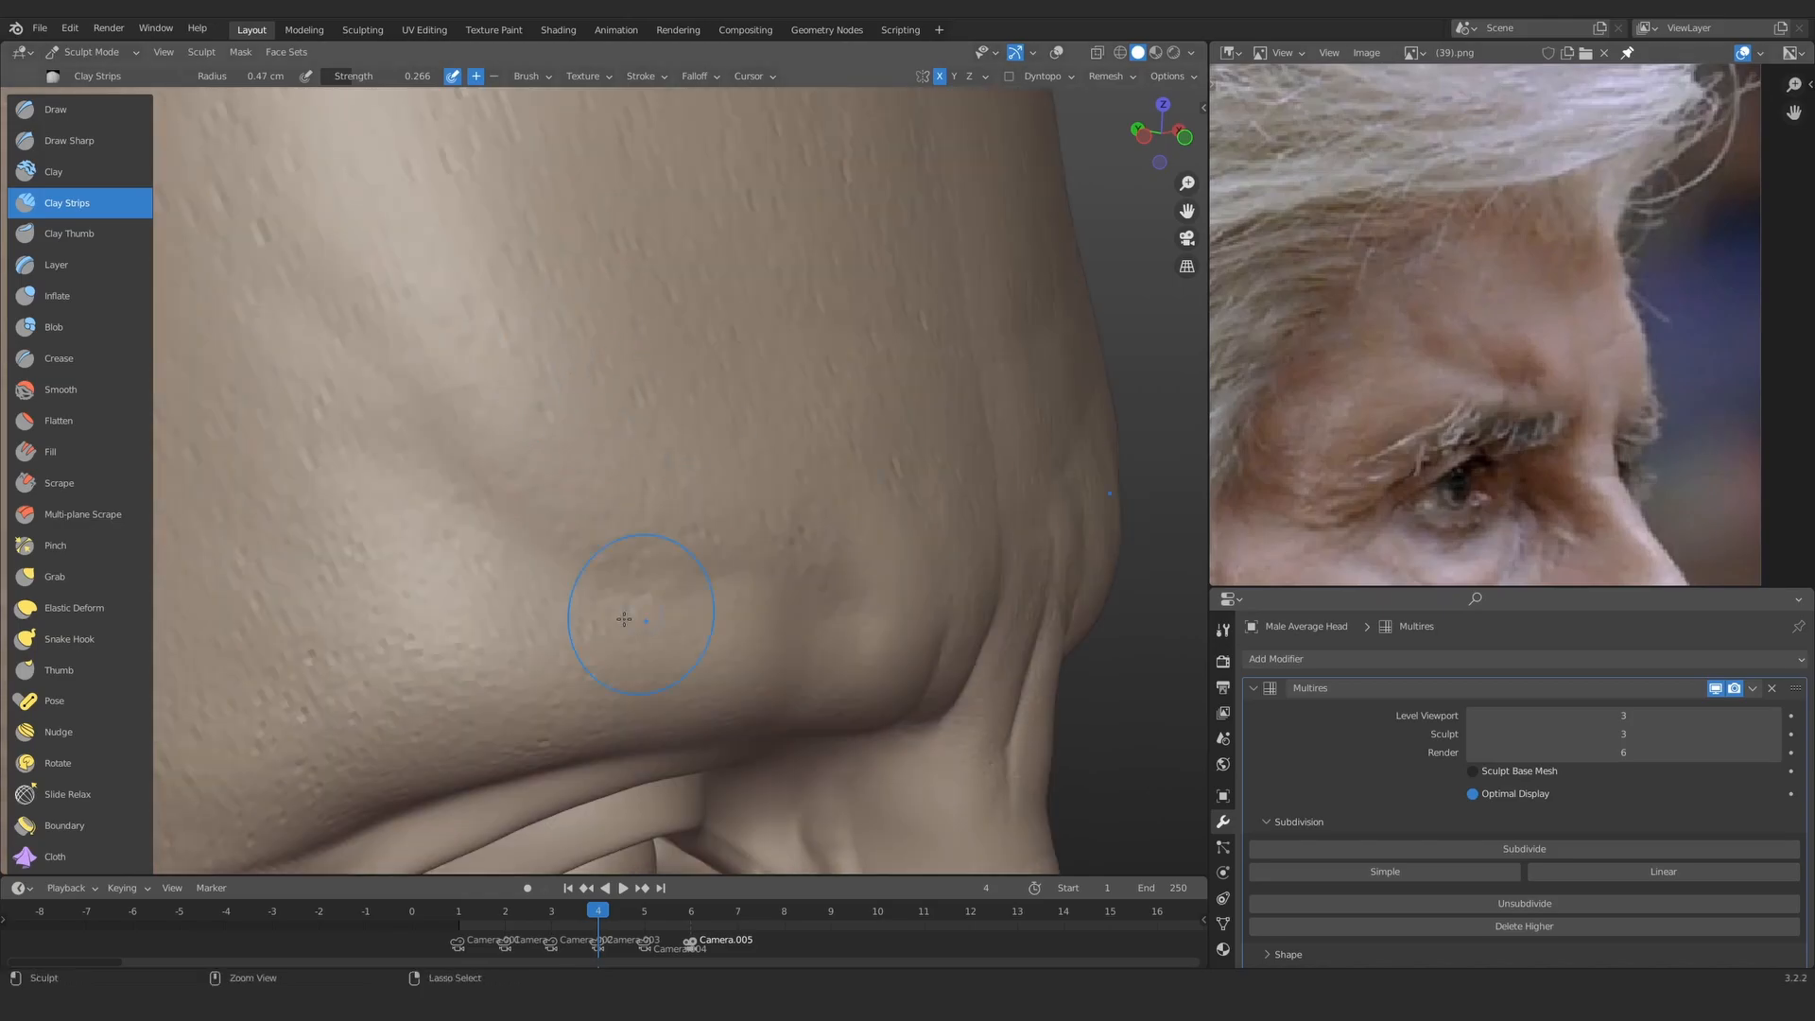
pyautogui.scroll(1, 490, 638)
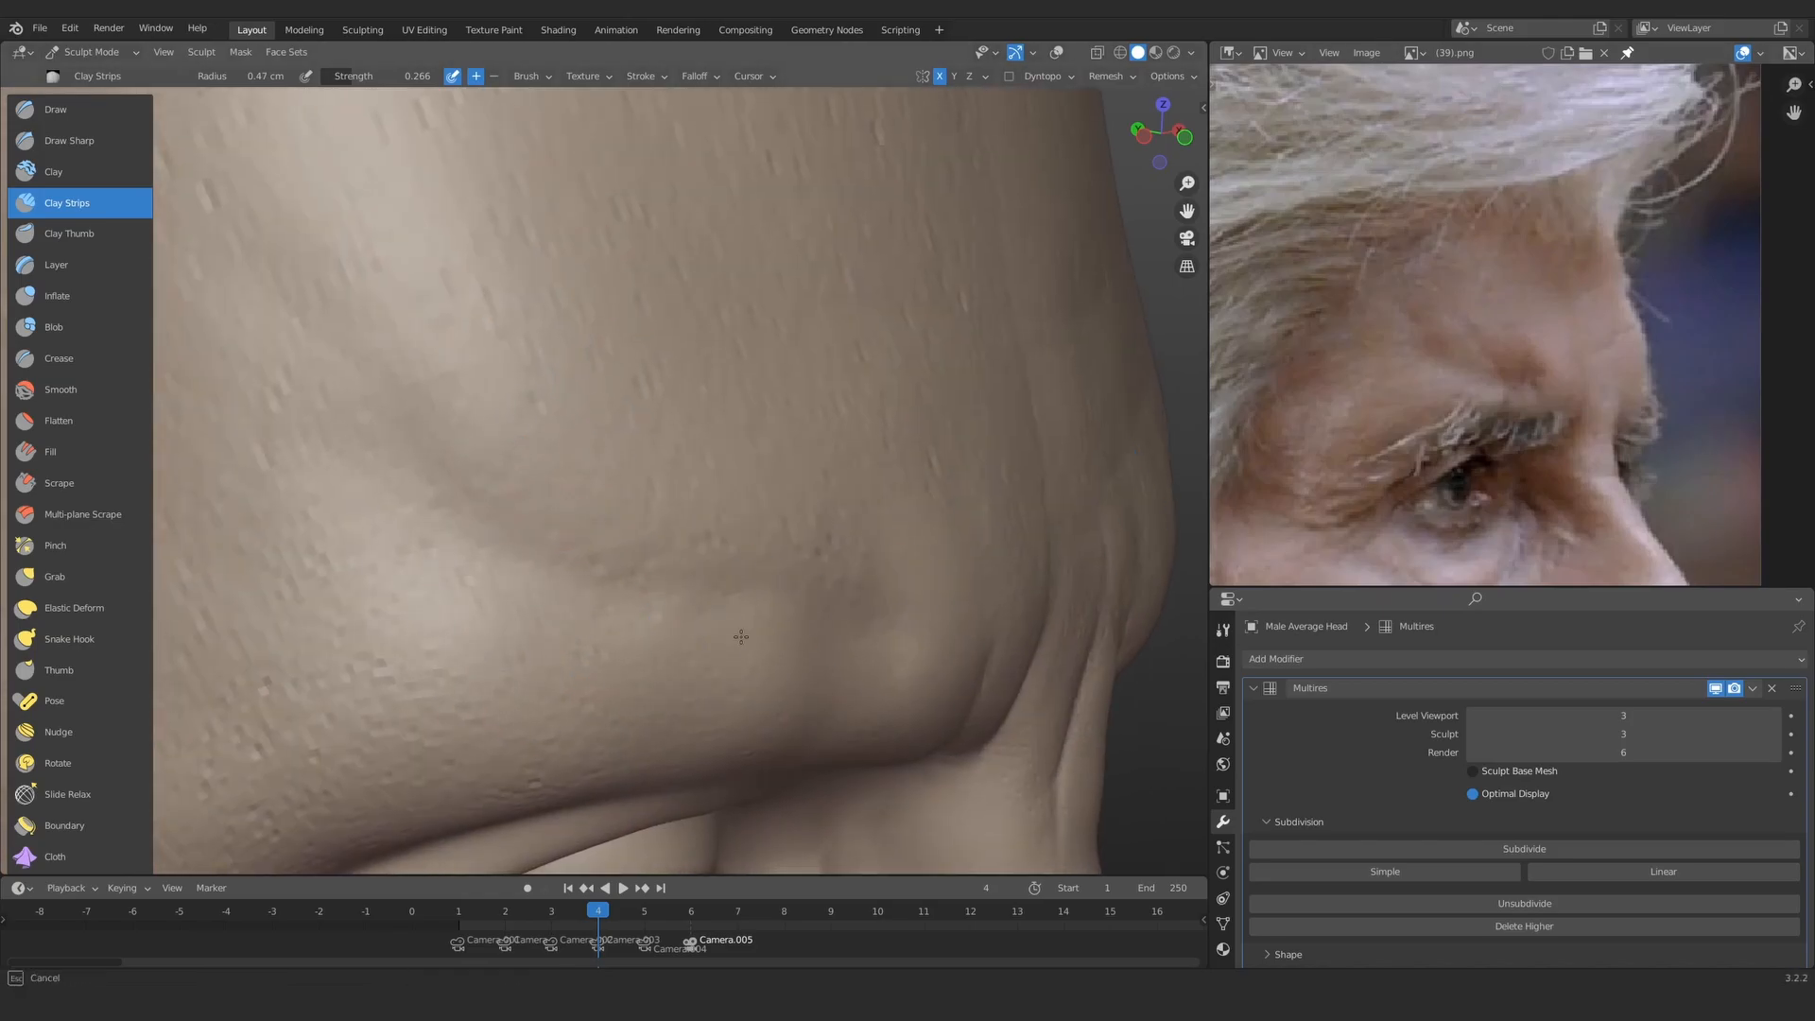
pyautogui.scroll(1, 851, 576)
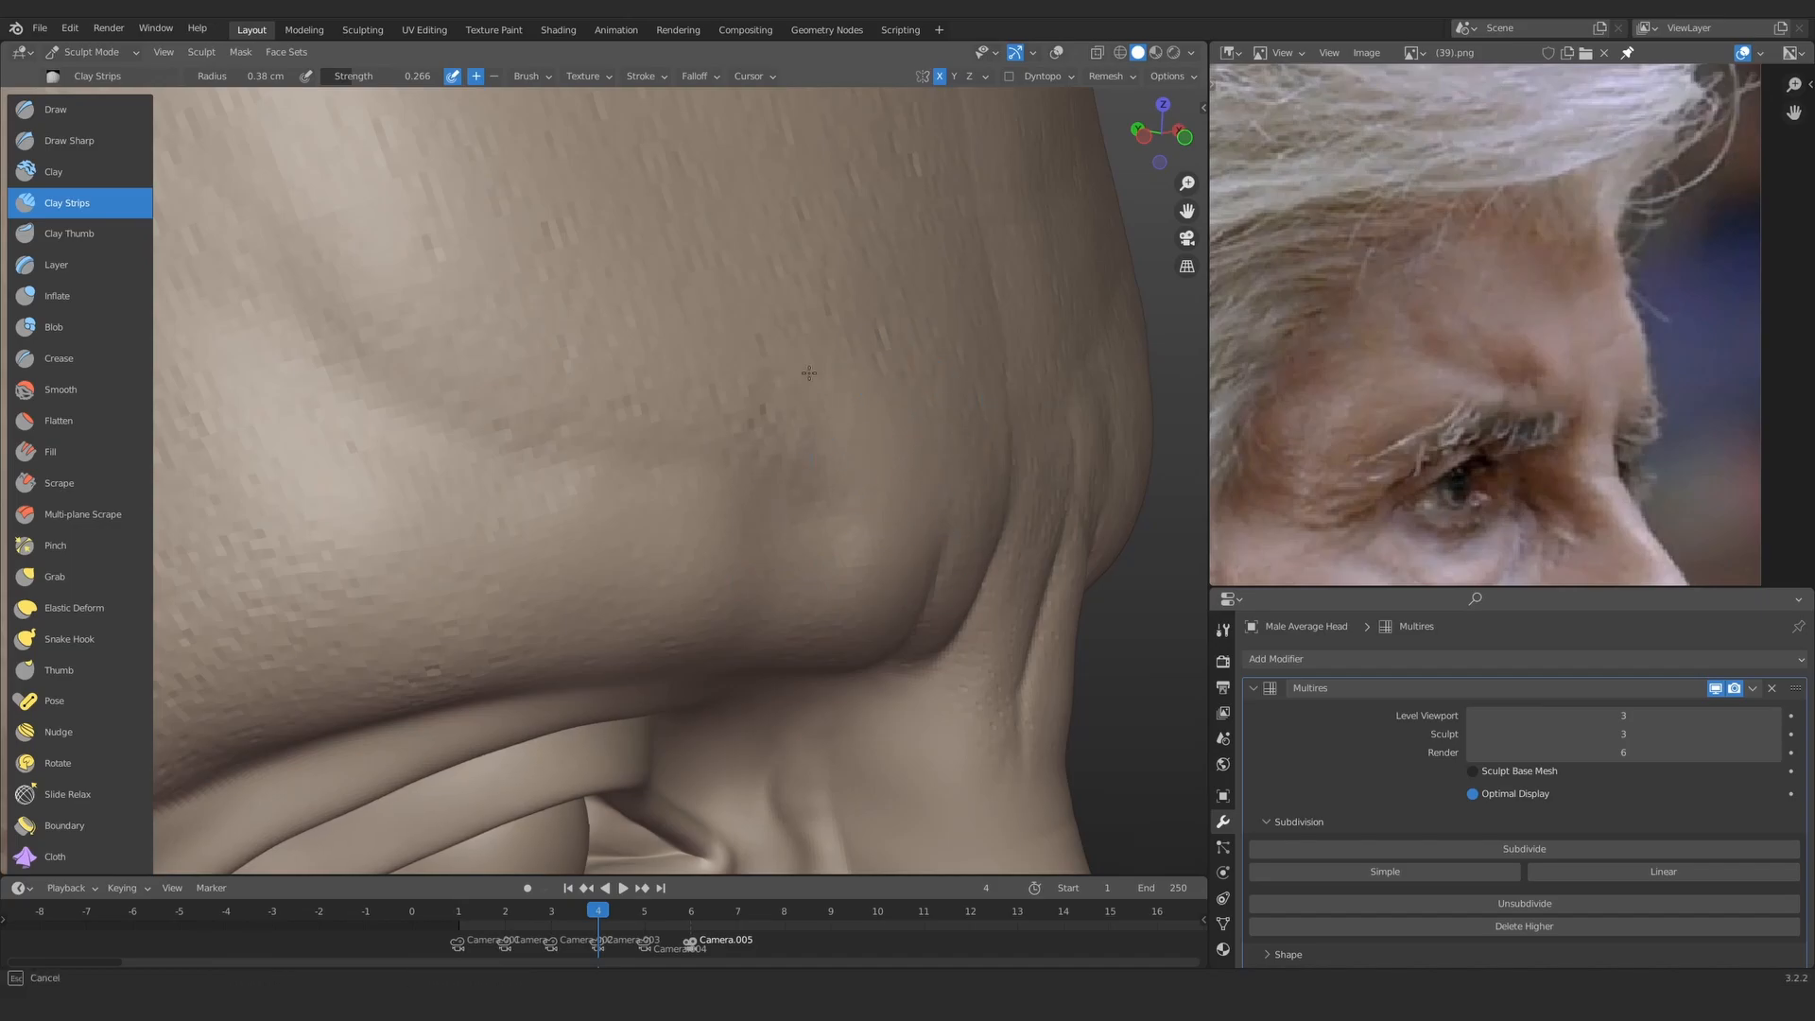
pyautogui.scroll(-8, 855, 563)
pyautogui.moveTo(841, 577); pyautogui.dragTo(628, 704, button='middle')
pyautogui.scroll(8, 577, 501)
pyautogui.moveTo(610, 487); pyautogui.dragTo(577, 478)
pyautogui.moveTo(577, 477)
pyautogui.mouseDown(button='middle')
pyautogui.moveTo(728, 477)
pyautogui.moveTo(797, 425)
pyautogui.moveTo(747, 522)
pyautogui.moveTo(811, 522)
pyautogui.moveTo(709, 498)
pyautogui.moveTo(699, 550)
pyautogui.mouseUp(button='middle')
# Step: Turn off X-axis mirroring and adjust the brow ridge's shape with Grab
pyautogui.press('g')
pyautogui.click(940, 76)
pyautogui.moveTo(702, 540); pyautogui.dragTo(707, 540)
pyautogui.scroll(-4, 702, 469)
pyautogui.moveTo(701, 470)
pyautogui.mouseDown(button='middle')
pyautogui.moveTo(512, 512)
pyautogui.moveTo(728, 482)
pyautogui.moveTo(546, 499)
pyautogui.moveTo(605, 526)
pyautogui.moveTo(708, 518)
pyautogui.moveTo(544, 486)
pyautogui.moveTo(716, 453)
pyautogui.mouseUp(button='middle')
# Step: Adjust the Grab brush's falloff settings and reshape the profile of the nose bridge at 1.3 cm radius
pyautogui.click(70, 141)
pyautogui.scroll(-2, 496, 535)
pyautogui.scroll(-4, 544, 487)
pyautogui.scroll(4, 717, 438)
pyautogui.press('g')
pyautogui.click(635, 76)
pyautogui.click(626, 111)
pyautogui.click(637, 76)
pyautogui.click(632, 111)
pyautogui.scroll(1, 625, 463)
pyautogui.moveTo(622, 462); pyautogui.dragTo(628, 461)
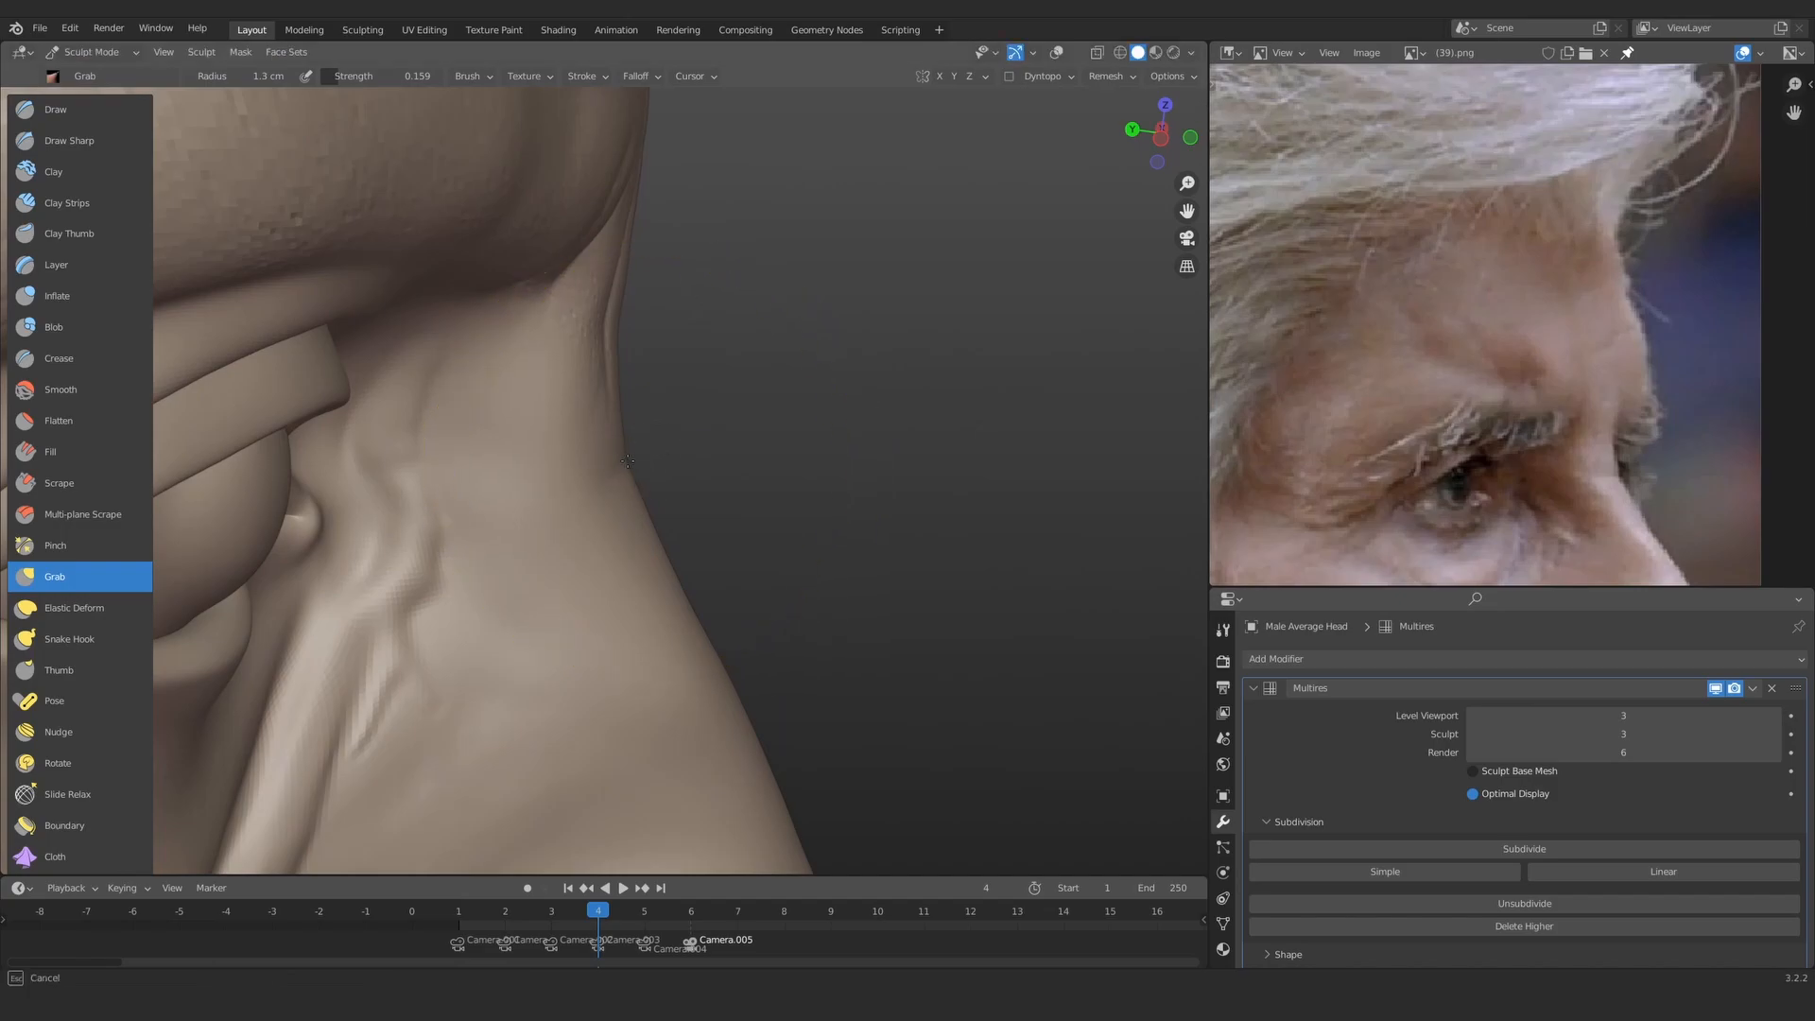
pyautogui.moveTo(652, 373)
pyautogui.mouseDown(button='middle')
pyautogui.moveTo(515, 402)
pyautogui.moveTo(662, 402)
pyautogui.moveTo(599, 464)
pyautogui.moveTo(662, 472)
pyautogui.mouseUp(button='middle')
pyautogui.scroll(-3, 599, 464)
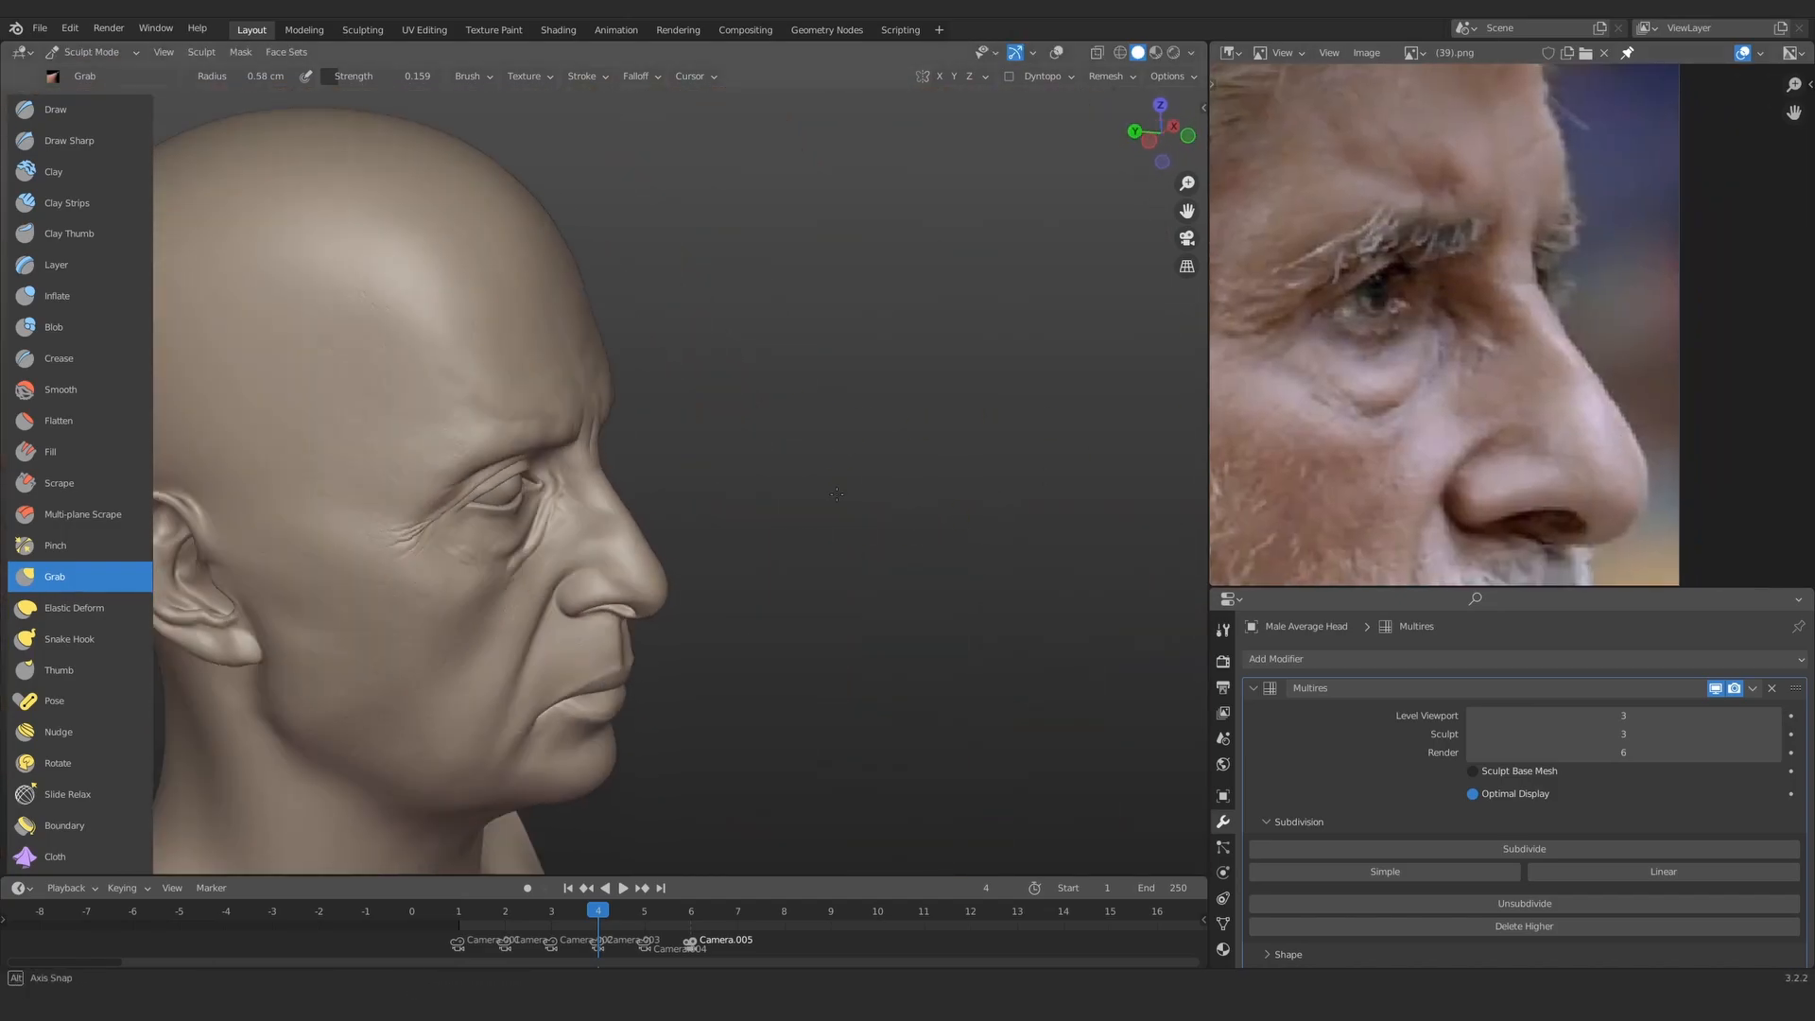
# Step: Set Clay Strips strength to 0.130 and build up the side of the nose at 0.28 cm radius
pyautogui.moveTo(837, 493)
pyautogui.mouseDown(button='middle')
pyautogui.moveTo(700, 397)
pyautogui.moveTo(746, 402)
pyautogui.mouseUp(button='middle')
pyautogui.moveTo(662, 406)
pyautogui.keyDown('ctrl'); pyautogui.mouseDown(button='middle')
pyautogui.moveTo(652, 498)
pyautogui.moveTo(529, 444)
pyautogui.moveTo(557, 364)
pyautogui.mouseUp(button='middle'); pyautogui.keyUp('ctrl')
pyautogui.click(68, 202)
pyautogui.scroll(1, 634, 448)
pyautogui.moveTo(558, 364)
pyautogui.mouseDown(button='middle')
pyautogui.moveTo(520, 369)
pyautogui.moveTo(567, 387)
pyautogui.mouseUp(button='middle')
pyautogui.keyDown('ctrl'); pyautogui.moveTo(567, 388); pyautogui.dragTo(608, 453, button='middle'); pyautogui.keyUp('ctrl')
pyautogui.hotkey('shift', 'f')
pyautogui.click(803, 475)
pyautogui.moveTo(699, 491)
pyautogui.keyDown('ctrl'); pyautogui.mouseDown(button='middle')
pyautogui.moveTo(684, 533)
pyautogui.moveTo(697, 458)
pyautogui.moveTo(655, 401)
pyautogui.moveTo(662, 376)
pyautogui.moveTo(627, 416)
pyautogui.moveTo(666, 414)
pyautogui.mouseUp(button='middle'); pyautogui.keyUp('ctrl')
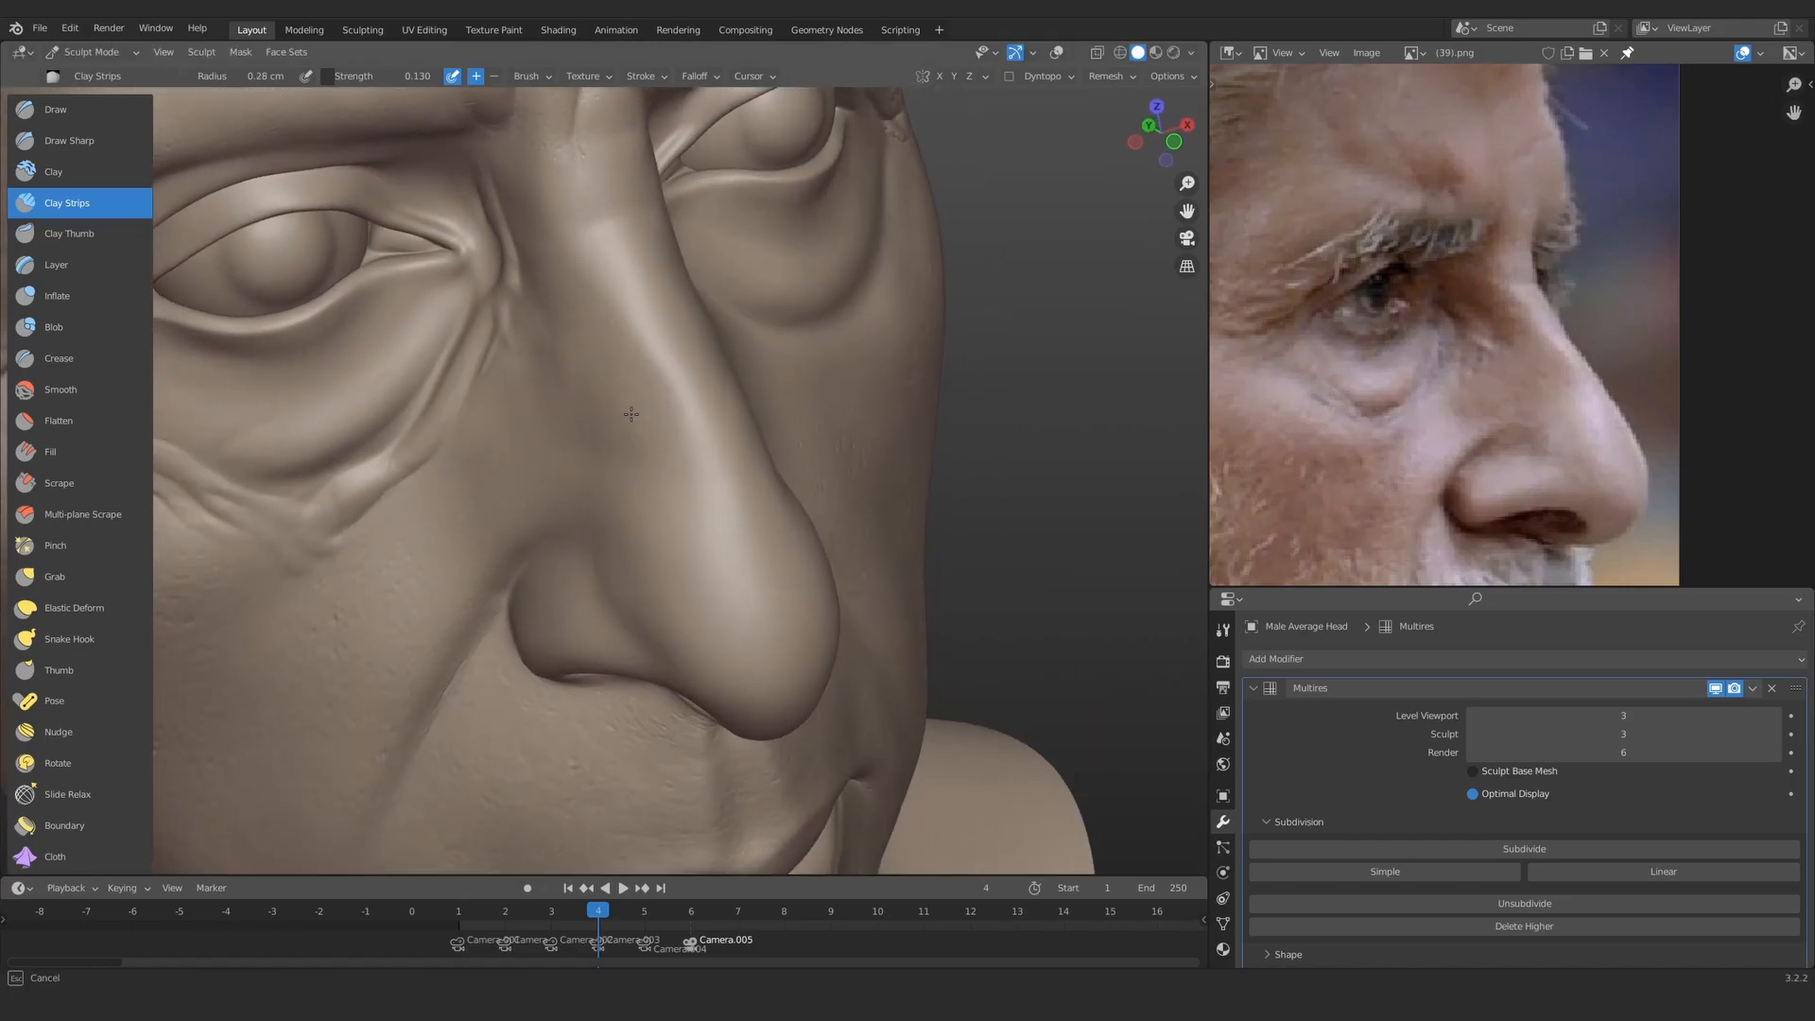
pyautogui.scroll(-5, 642, 475)
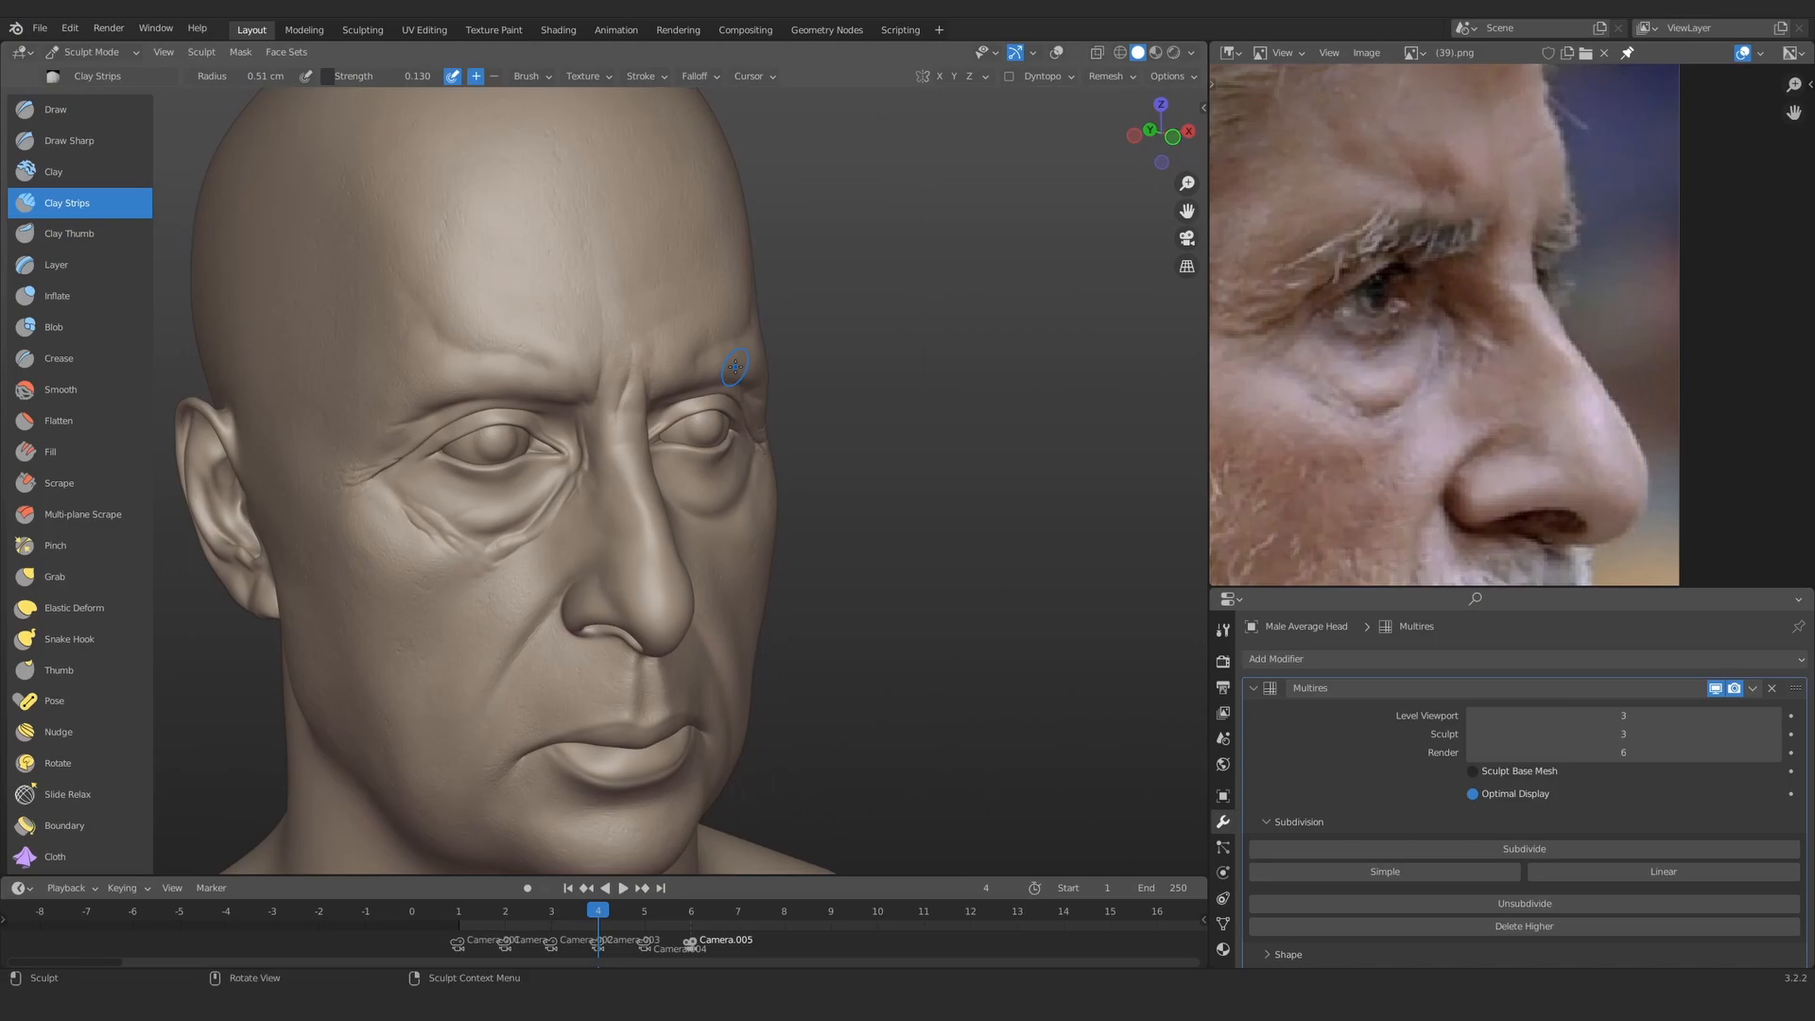
# Step: Turn on X-axis mirroring and carve furrows above the brow ridge with Draw Sharp at 0.38 and 0.2 cm radius
pyautogui.scroll(5, 860, 411)
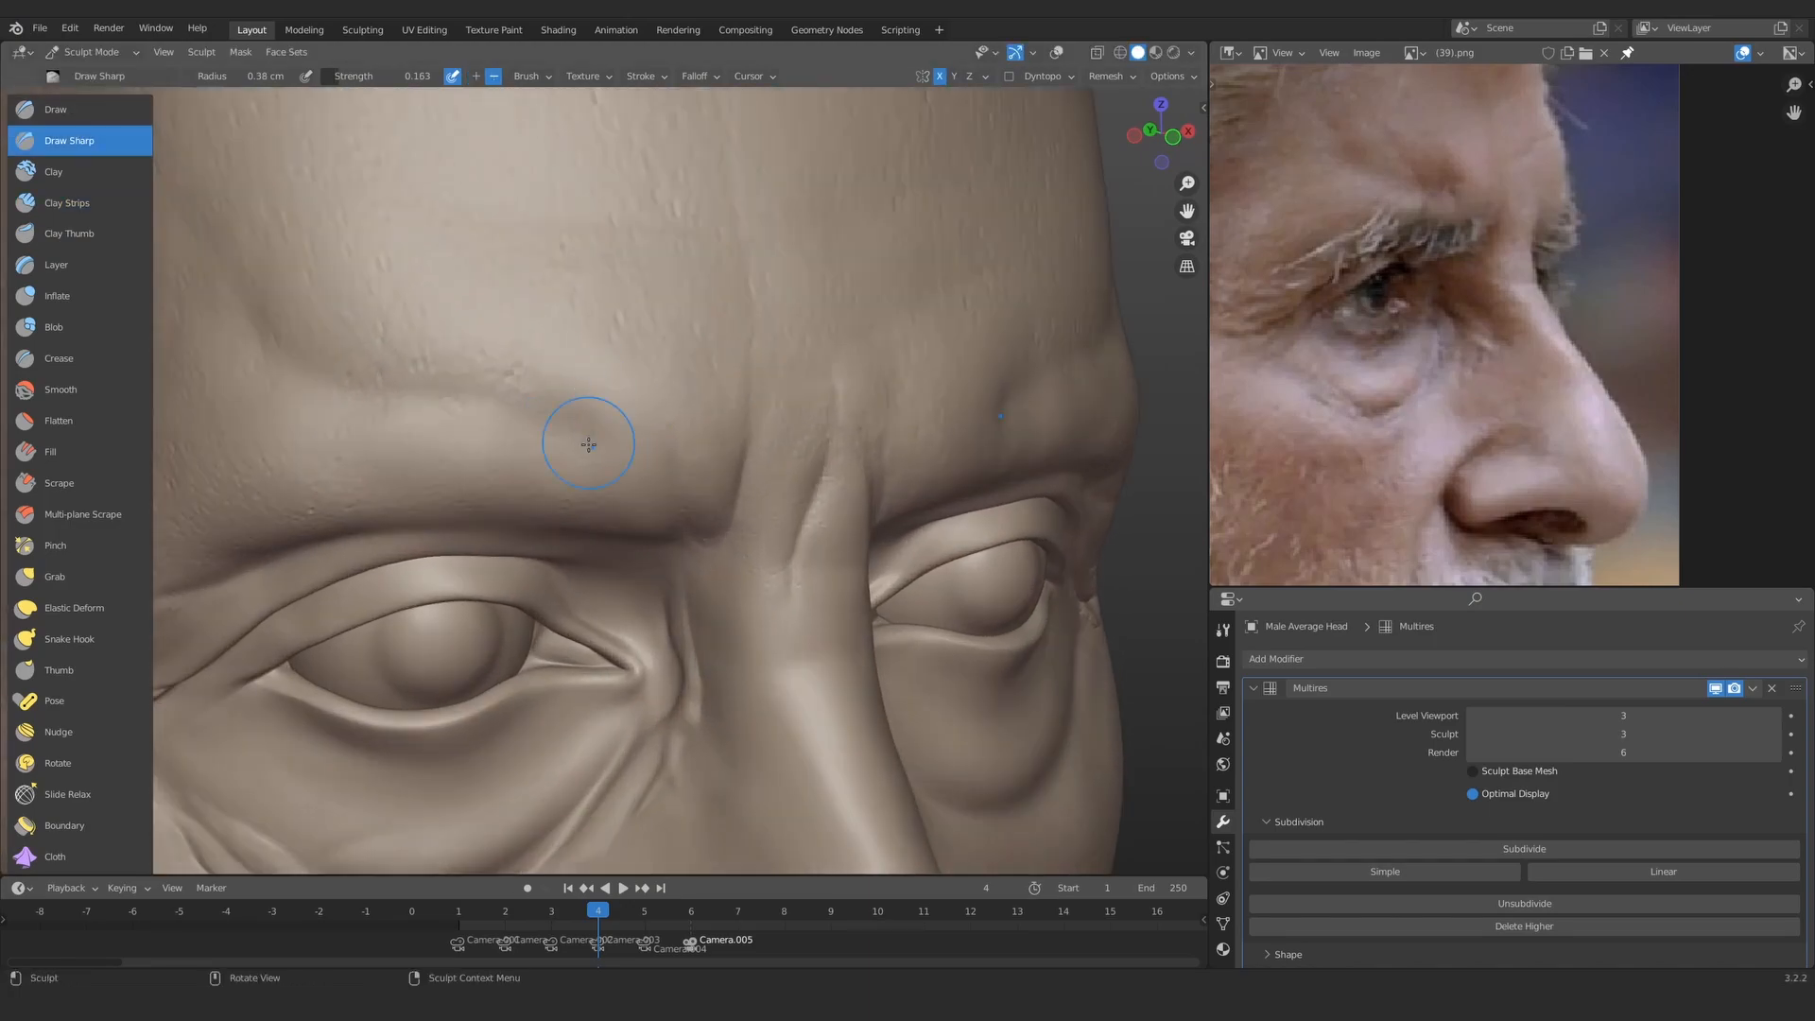
pyautogui.moveTo(588, 444)
pyautogui.mouseDown(button='middle')
pyautogui.moveTo(576, 422)
pyautogui.moveTo(636, 413)
pyautogui.moveTo(592, 434)
pyautogui.moveTo(652, 482)
pyautogui.moveTo(526, 477)
pyautogui.mouseUp(button='middle')
pyautogui.scroll(-7, 656, 393)
pyautogui.scroll(8, 605, 416)
pyautogui.press('f')
pyautogui.press('f')
pyautogui.scroll(-6, 652, 482)
pyautogui.scroll(6, 596, 465)
pyautogui.scroll(-6, 530, 493)
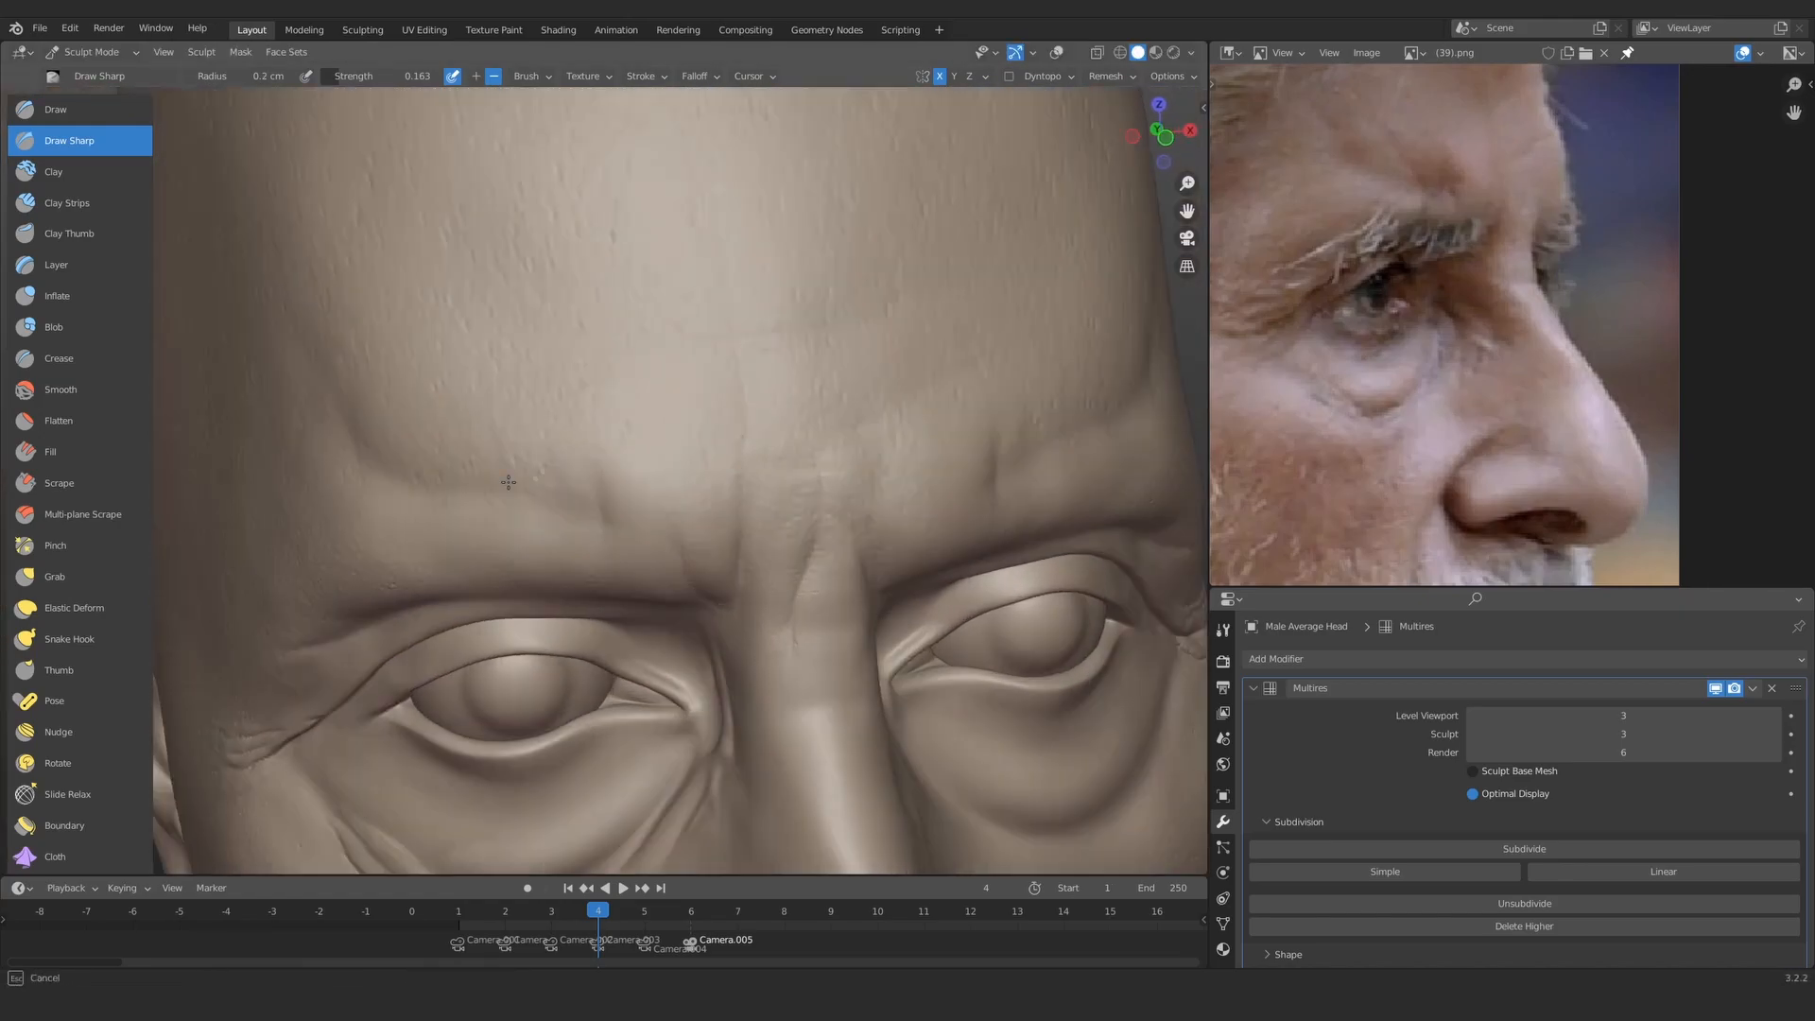
pyautogui.scroll(6, 575, 417)
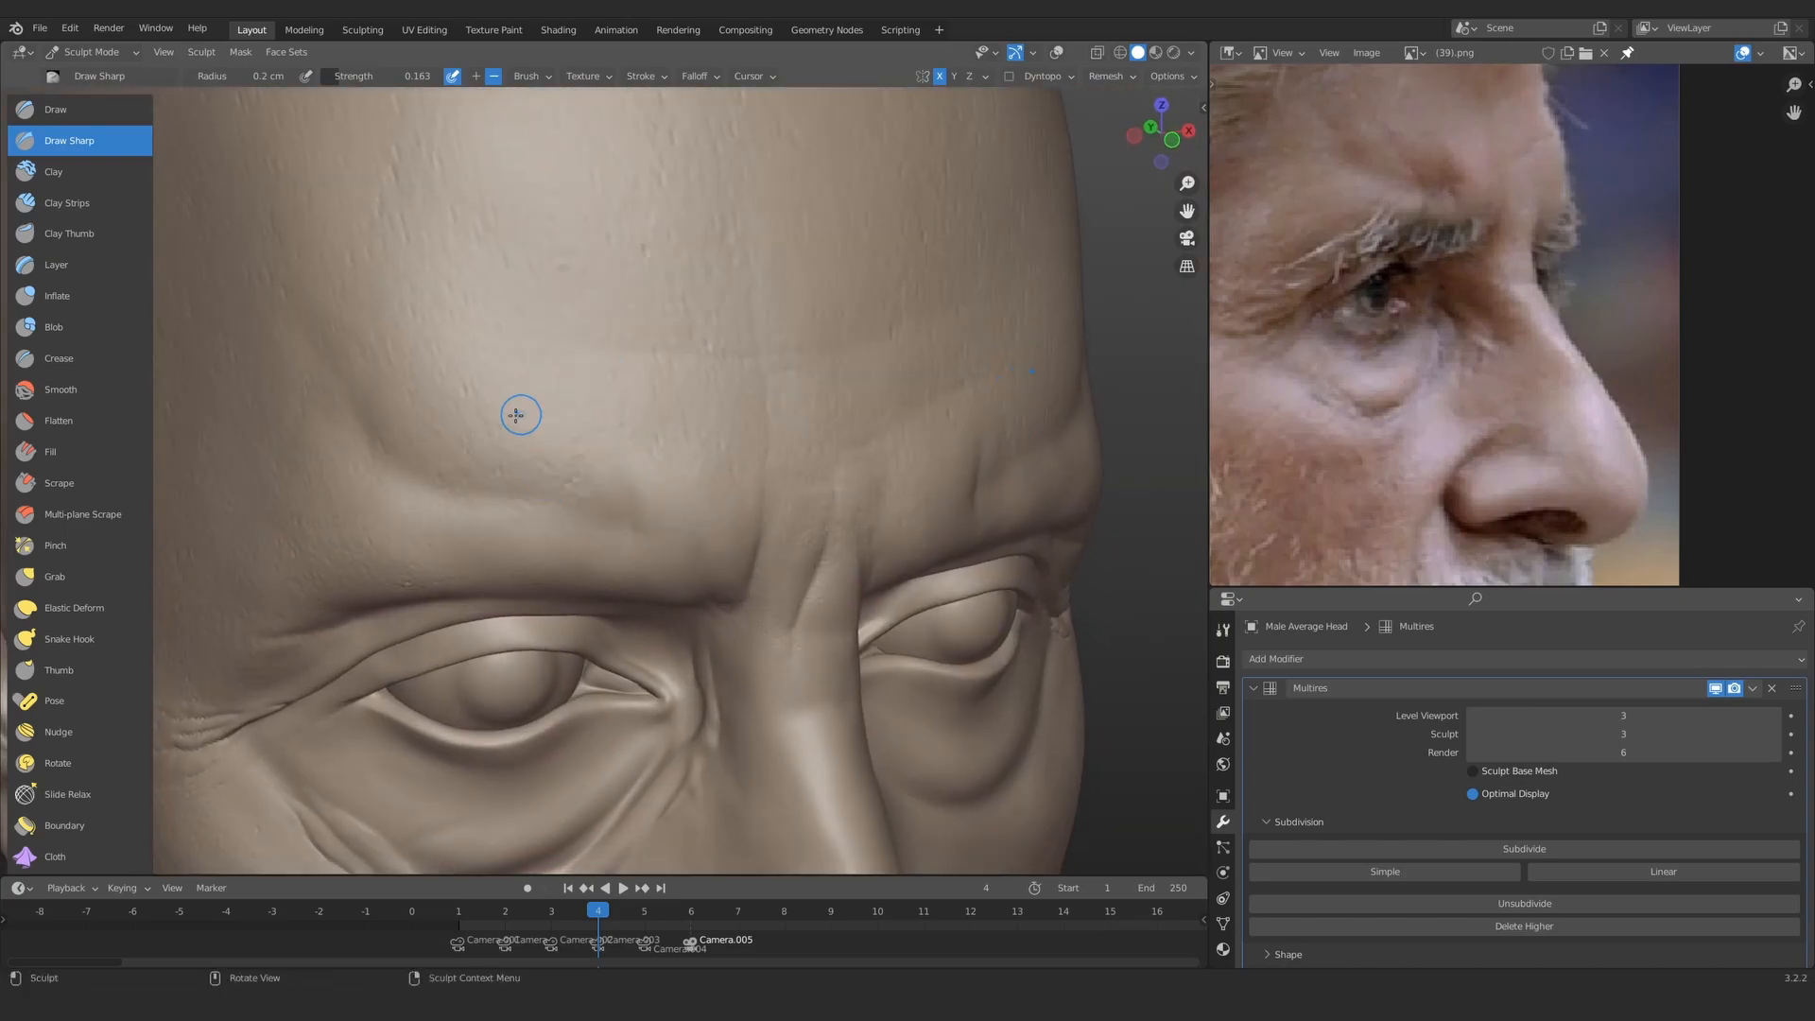
# Step: Deepen the forehead furrow over the brow with Draw Sharp, widening the radius to 0.42 cm
pyautogui.keyDown('shift'); pyautogui.moveTo(550, 407); pyautogui.dragTo(632, 425, button='middle'); pyautogui.keyUp('shift')
pyautogui.press('f')
pyautogui.click(633, 444)
pyautogui.scroll(-2, 633, 450)
pyautogui.scroll(1, 615, 444)
pyautogui.moveTo(567, 427); pyautogui.dragTo(562, 434)
pyautogui.scroll(-6, 577, 433)
pyautogui.moveTo(576, 433)
pyautogui.mouseDown(button='middle')
pyautogui.moveTo(491, 444)
pyautogui.moveTo(661, 472)
pyautogui.mouseUp(button='middle')
pyautogui.scroll(8, 605, 463)
pyautogui.press('f')
pyautogui.click(502, 454)
pyautogui.moveTo(502, 454); pyautogui.dragTo(546, 439, button='middle')
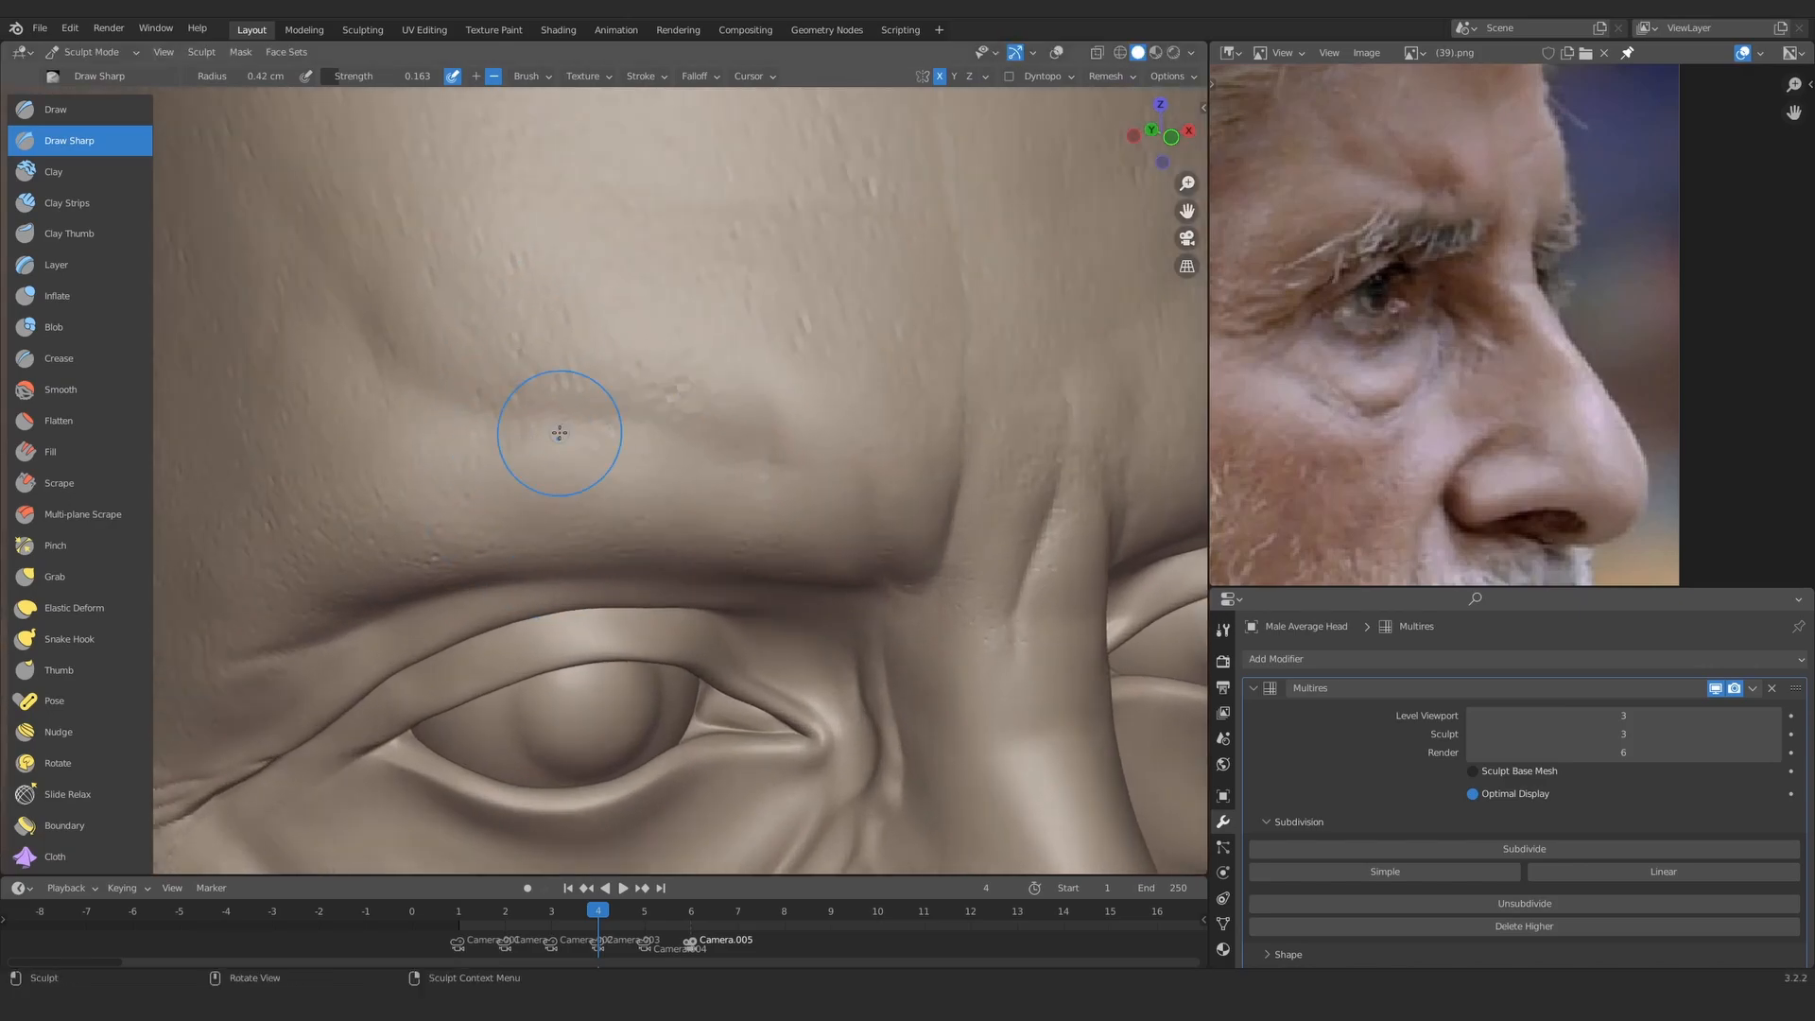
pyautogui.scroll(-6, 577, 419)
pyautogui.scroll(6, 580, 315)
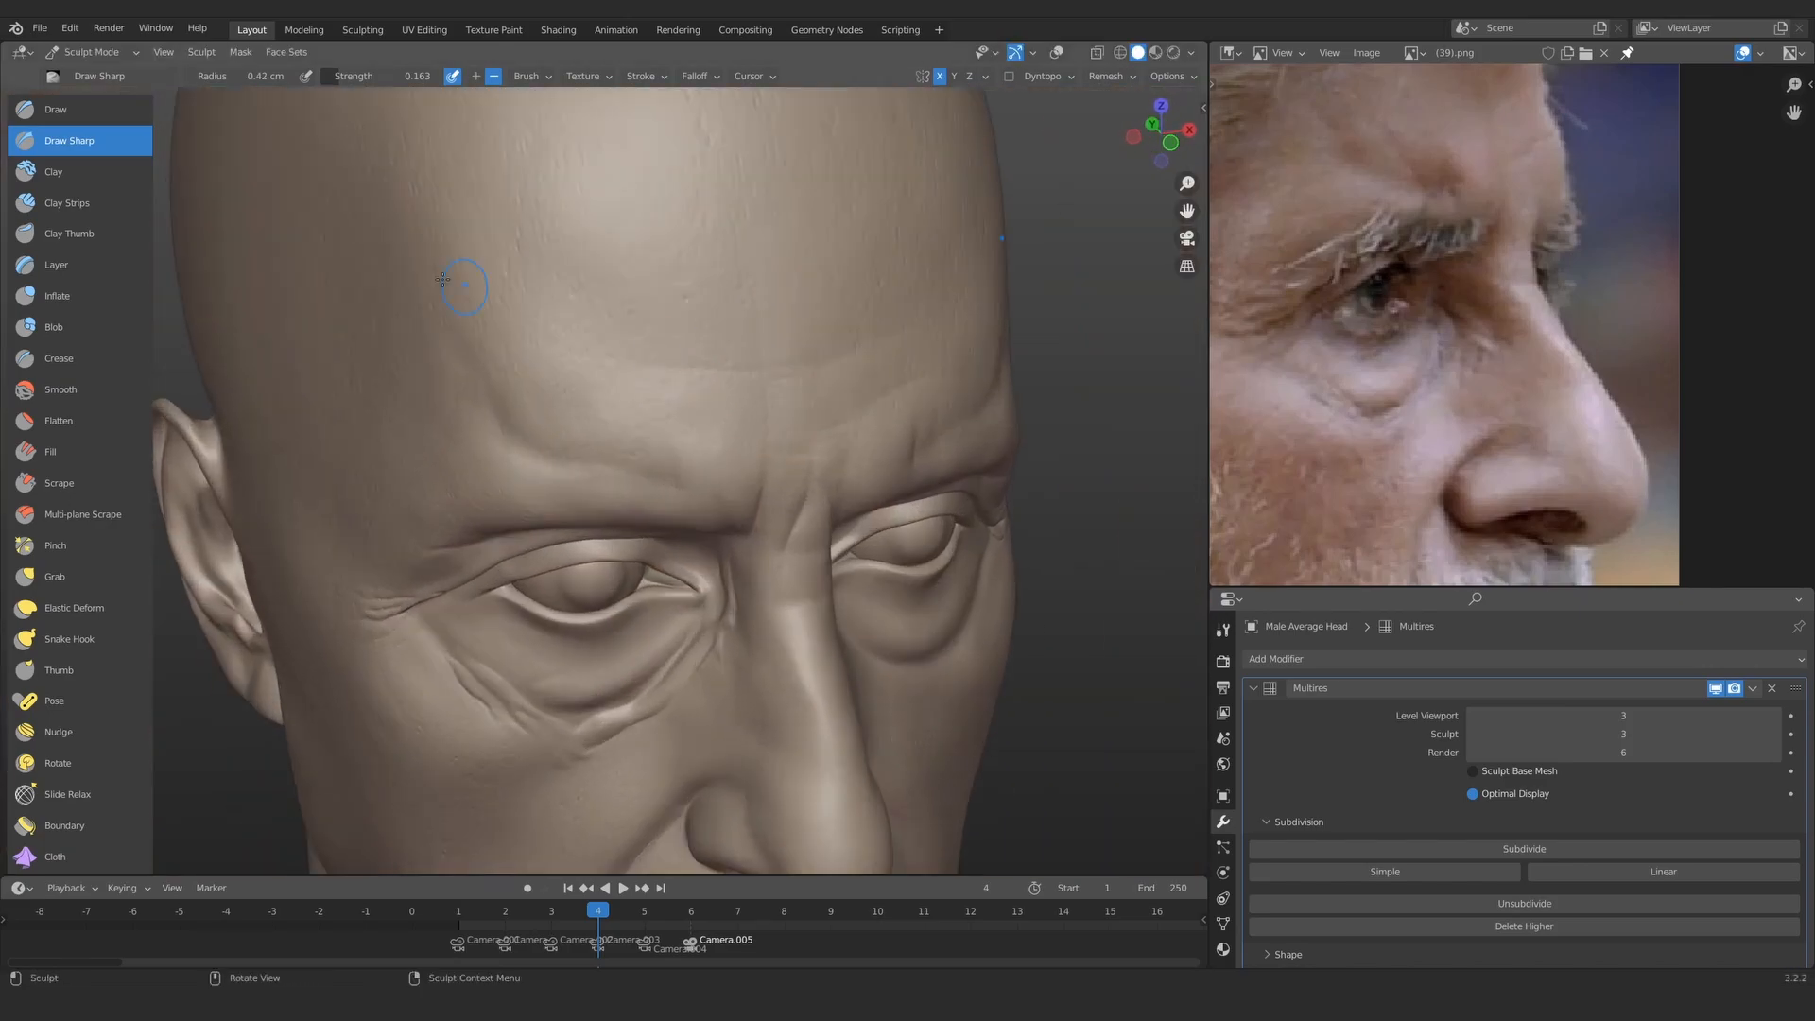
# Step: Build up the flesh around the brow furrow with Clay Strips at 0.5 and 0.36 cm radius, raising strength to 0.238
pyautogui.press('c')
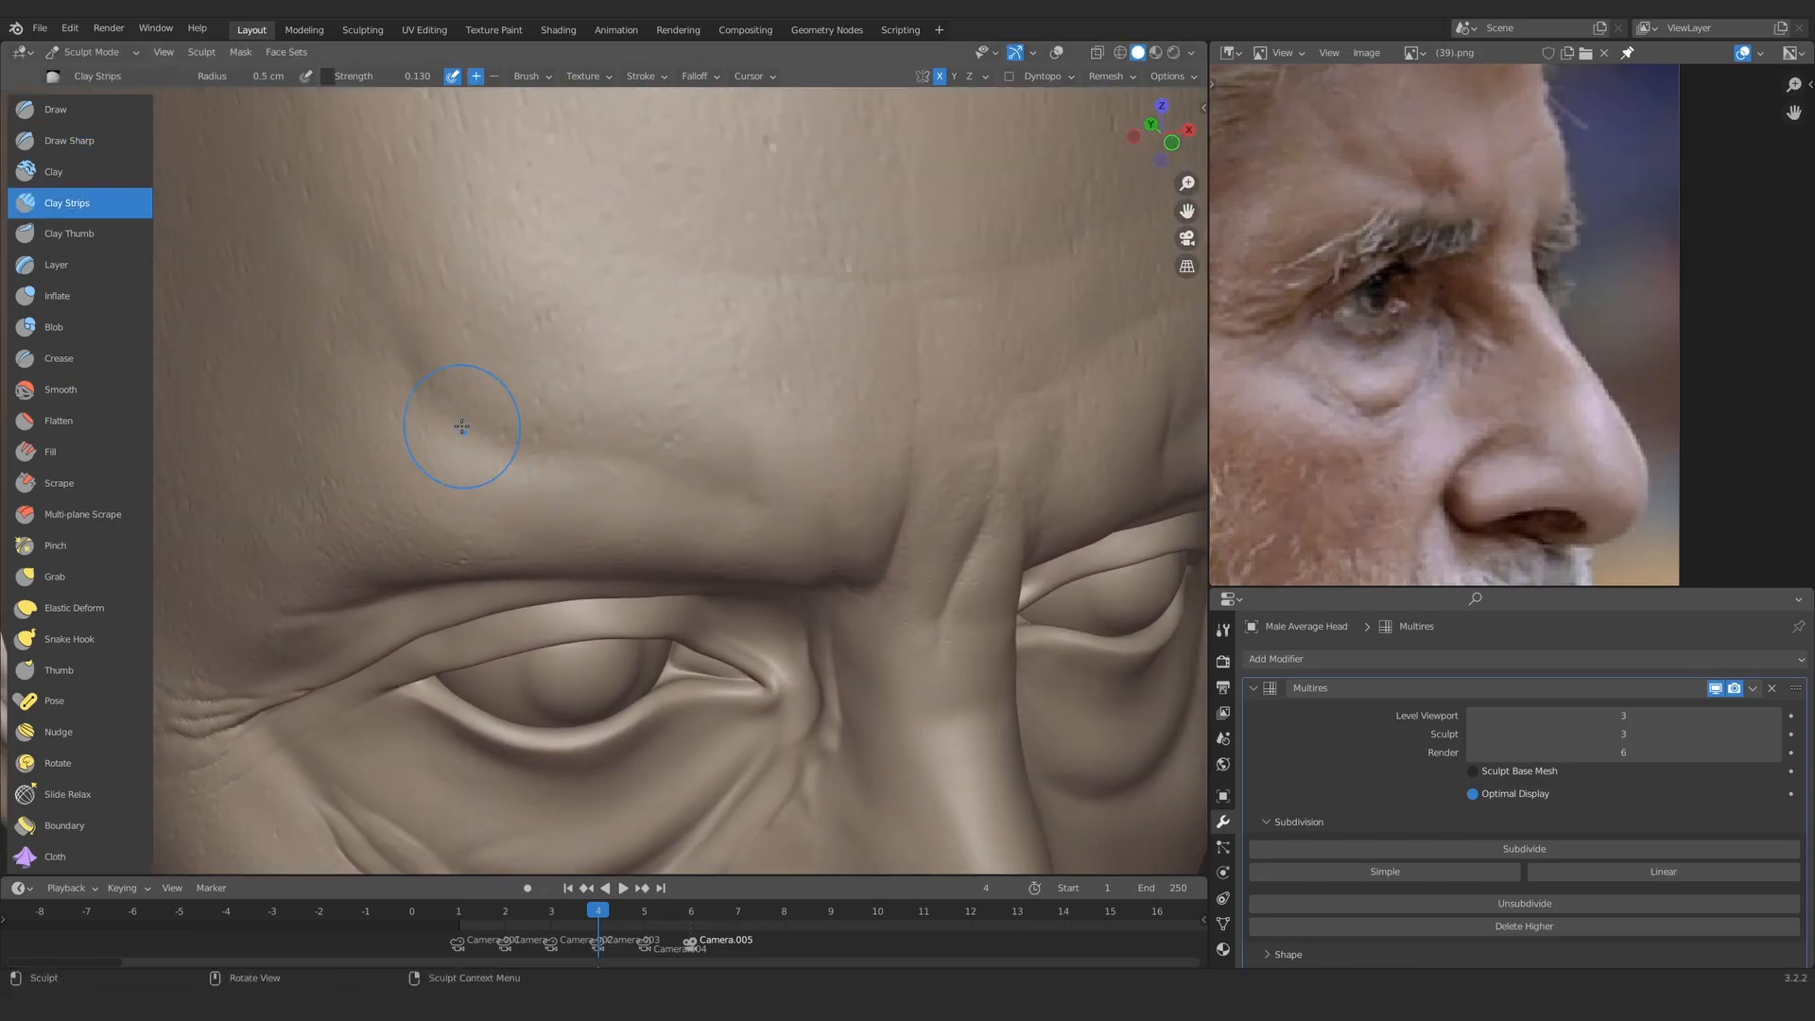
pyautogui.moveTo(422, 396); pyautogui.dragTo(445, 422)
pyautogui.scroll(-6, 529, 425)
pyautogui.moveTo(567, 435); pyautogui.dragTo(591, 402, button='middle')
pyautogui.scroll(7, 661, 444)
pyautogui.press('f')
pyautogui.click(704, 454)
pyautogui.moveTo(614, 433); pyautogui.dragTo(588, 431)
pyautogui.keyDown('ctrl'); pyautogui.moveTo(587, 431); pyautogui.dragTo(605, 440, button='middle'); pyautogui.keyUp('ctrl')
pyautogui.keyDown('shift'); pyautogui.moveTo(605, 440); pyautogui.dragTo(638, 446); pyautogui.keyUp('shift')
pyautogui.moveTo(443, 397); pyautogui.dragTo(472, 412)
pyautogui.scroll(-8, 734, 450)
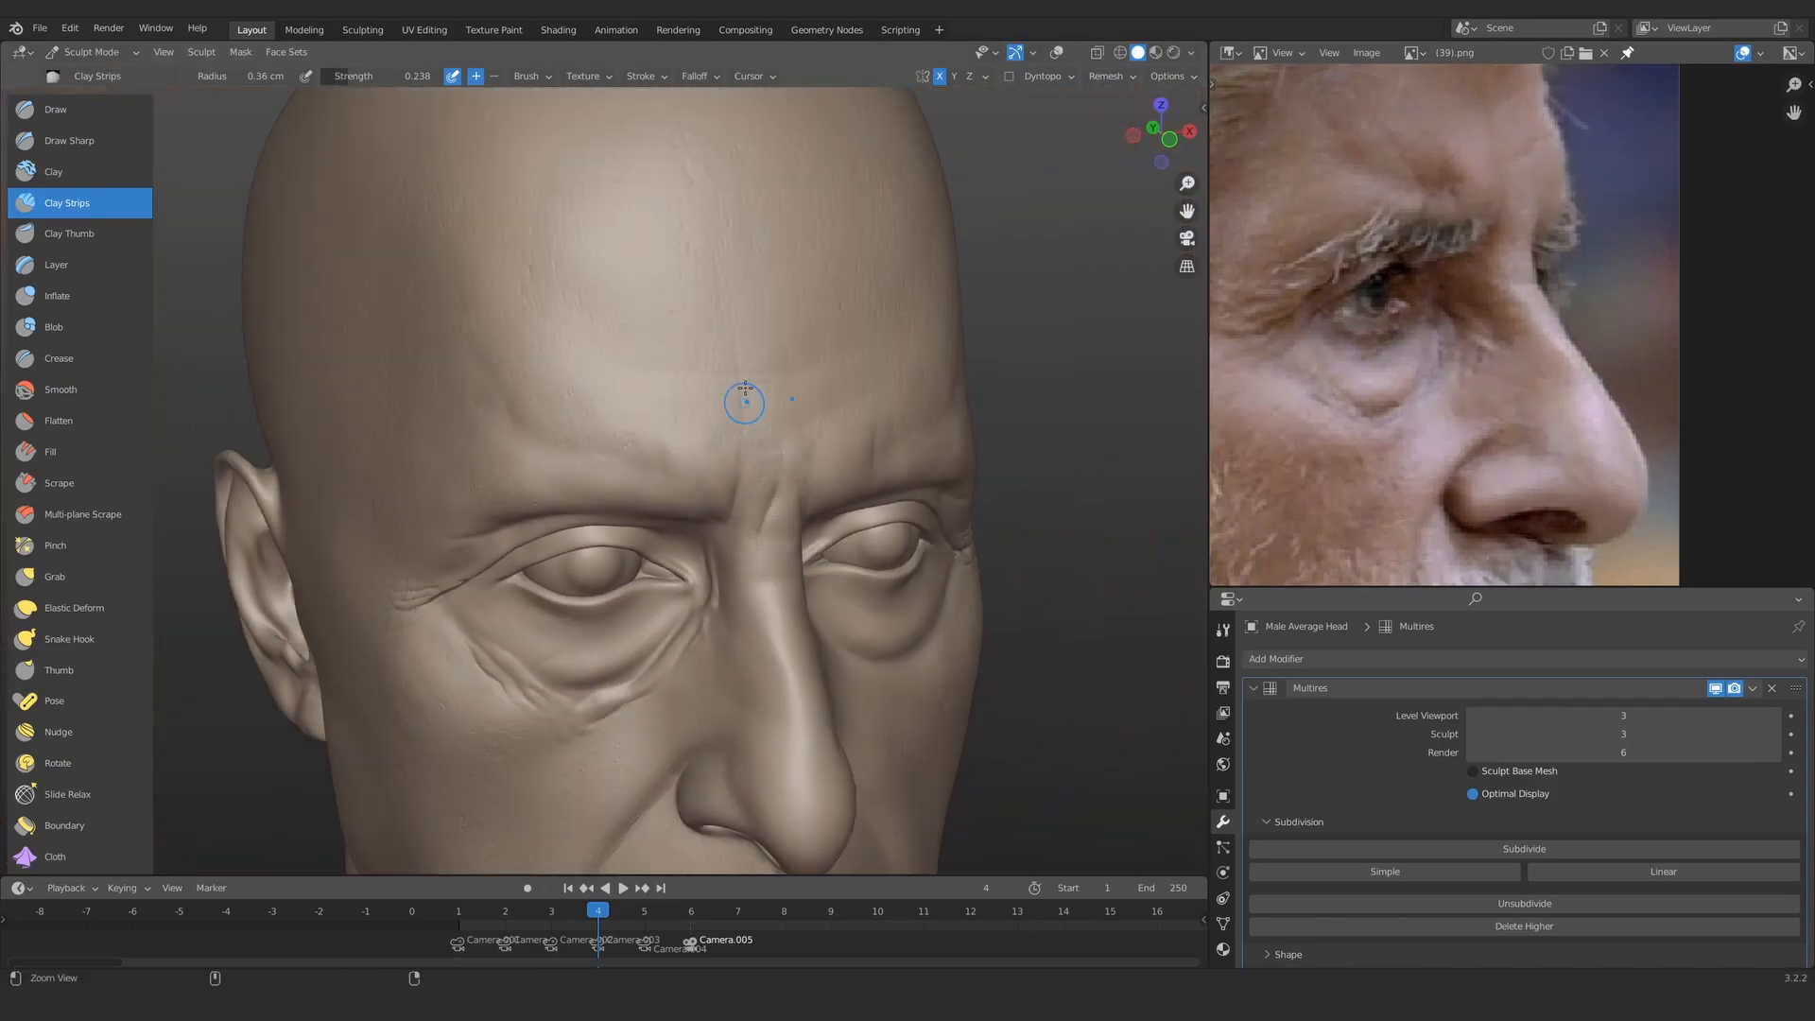
# Step: Shape the folds bordering the eye bag with Clay Strips at 0.17 and 0.19 cm radius
pyautogui.moveTo(734, 449); pyautogui.dragTo(775, 454, button='middle')
pyautogui.scroll(2, 710, 483)
pyautogui.scroll(-3, 711, 483)
pyautogui.scroll(8, 715, 462)
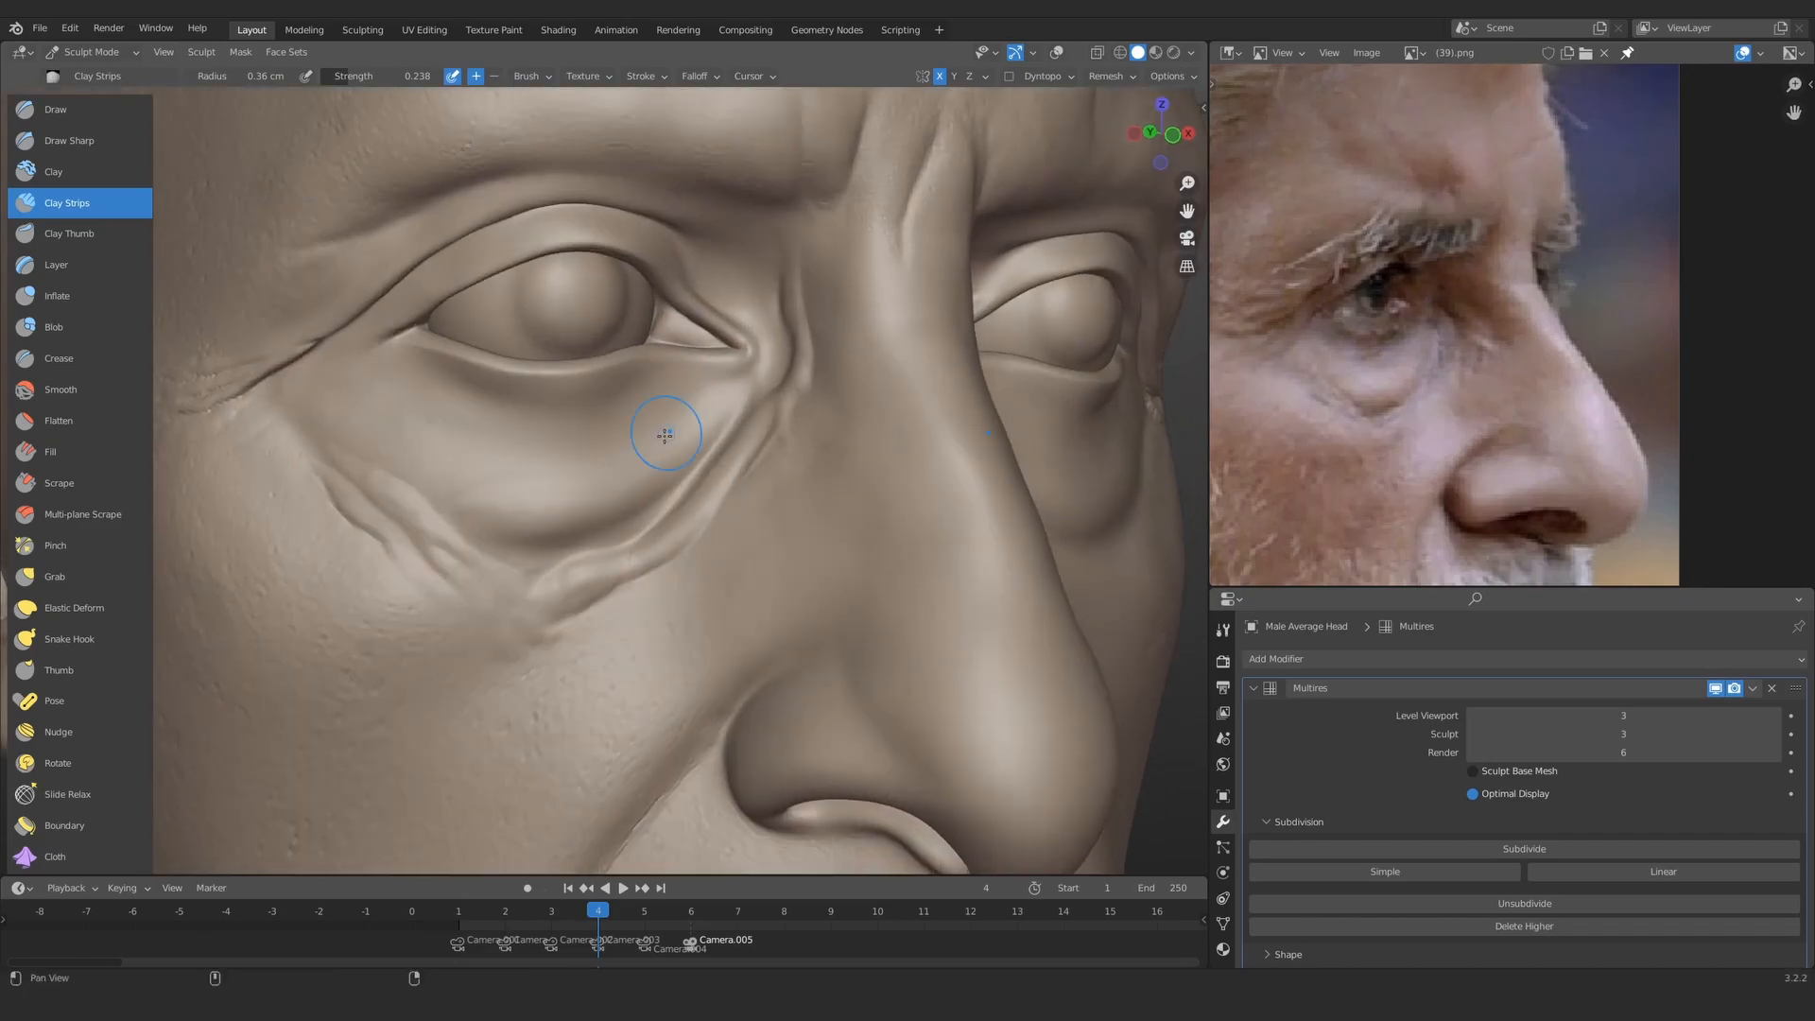
pyautogui.moveTo(797, 371); pyautogui.dragTo(743, 412)
pyautogui.scroll(1, 733, 422)
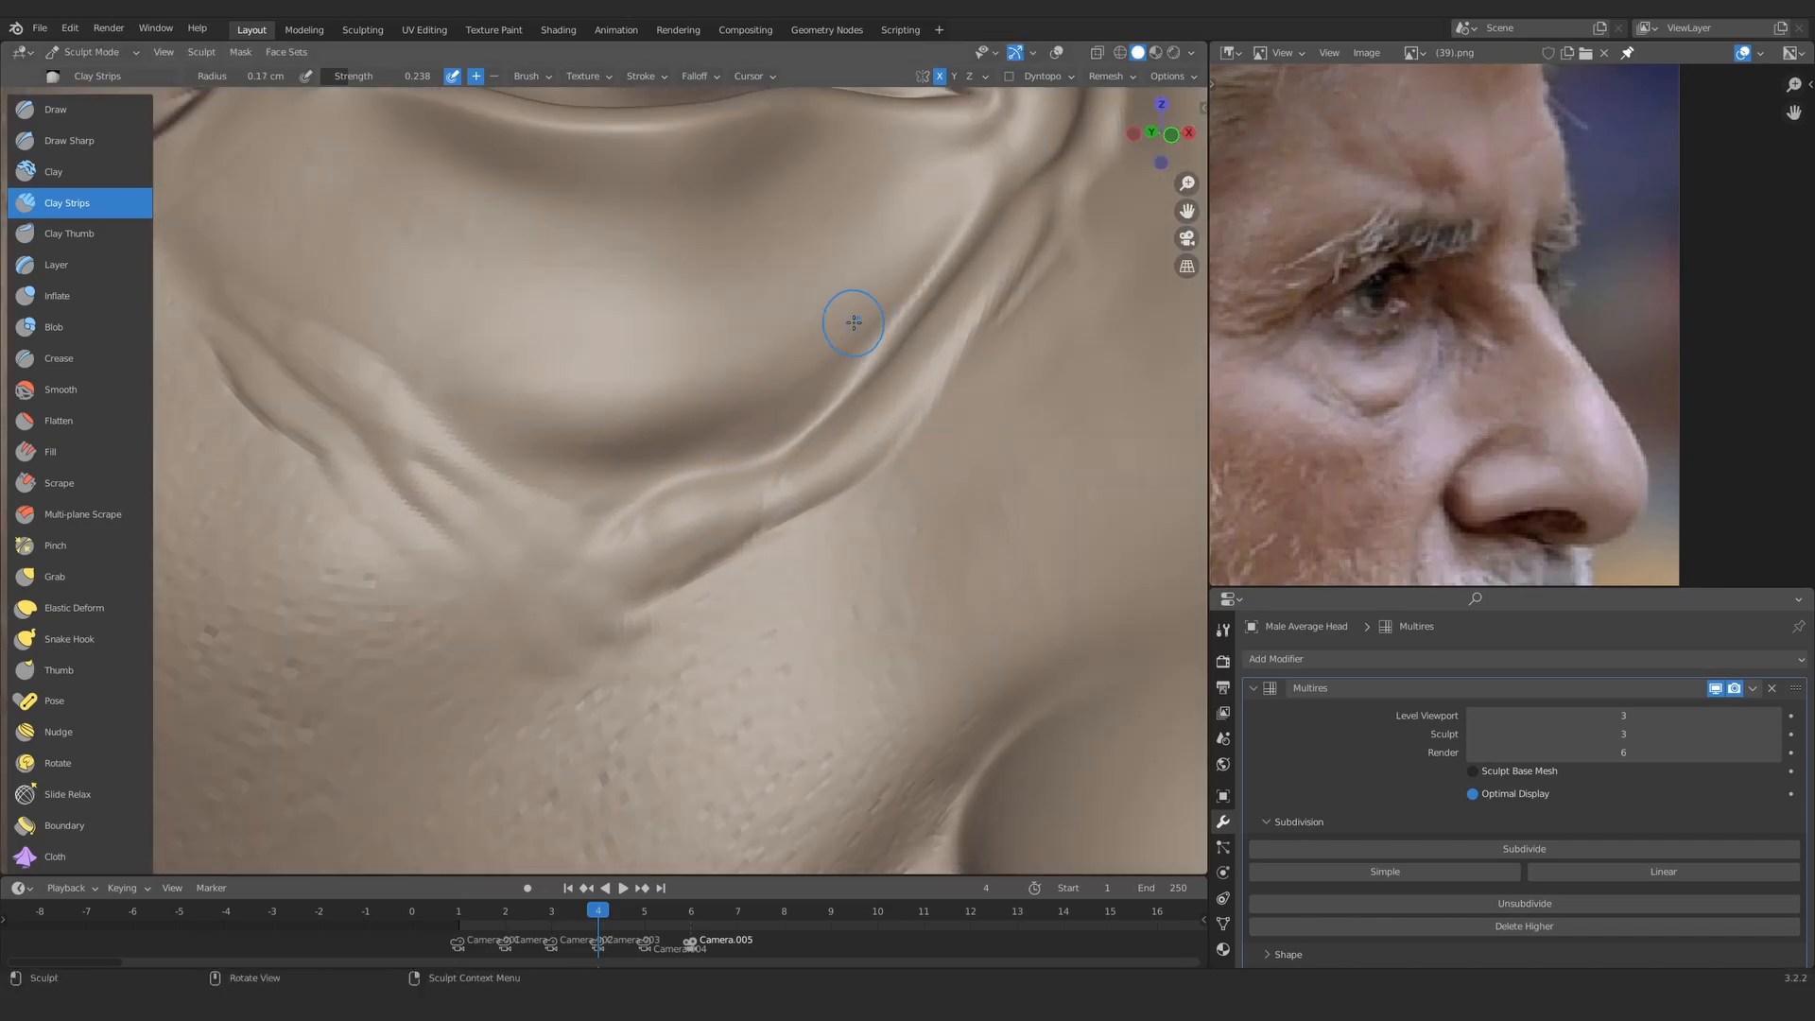
pyautogui.moveTo(720, 429); pyautogui.dragTo(723, 436, button='middle')
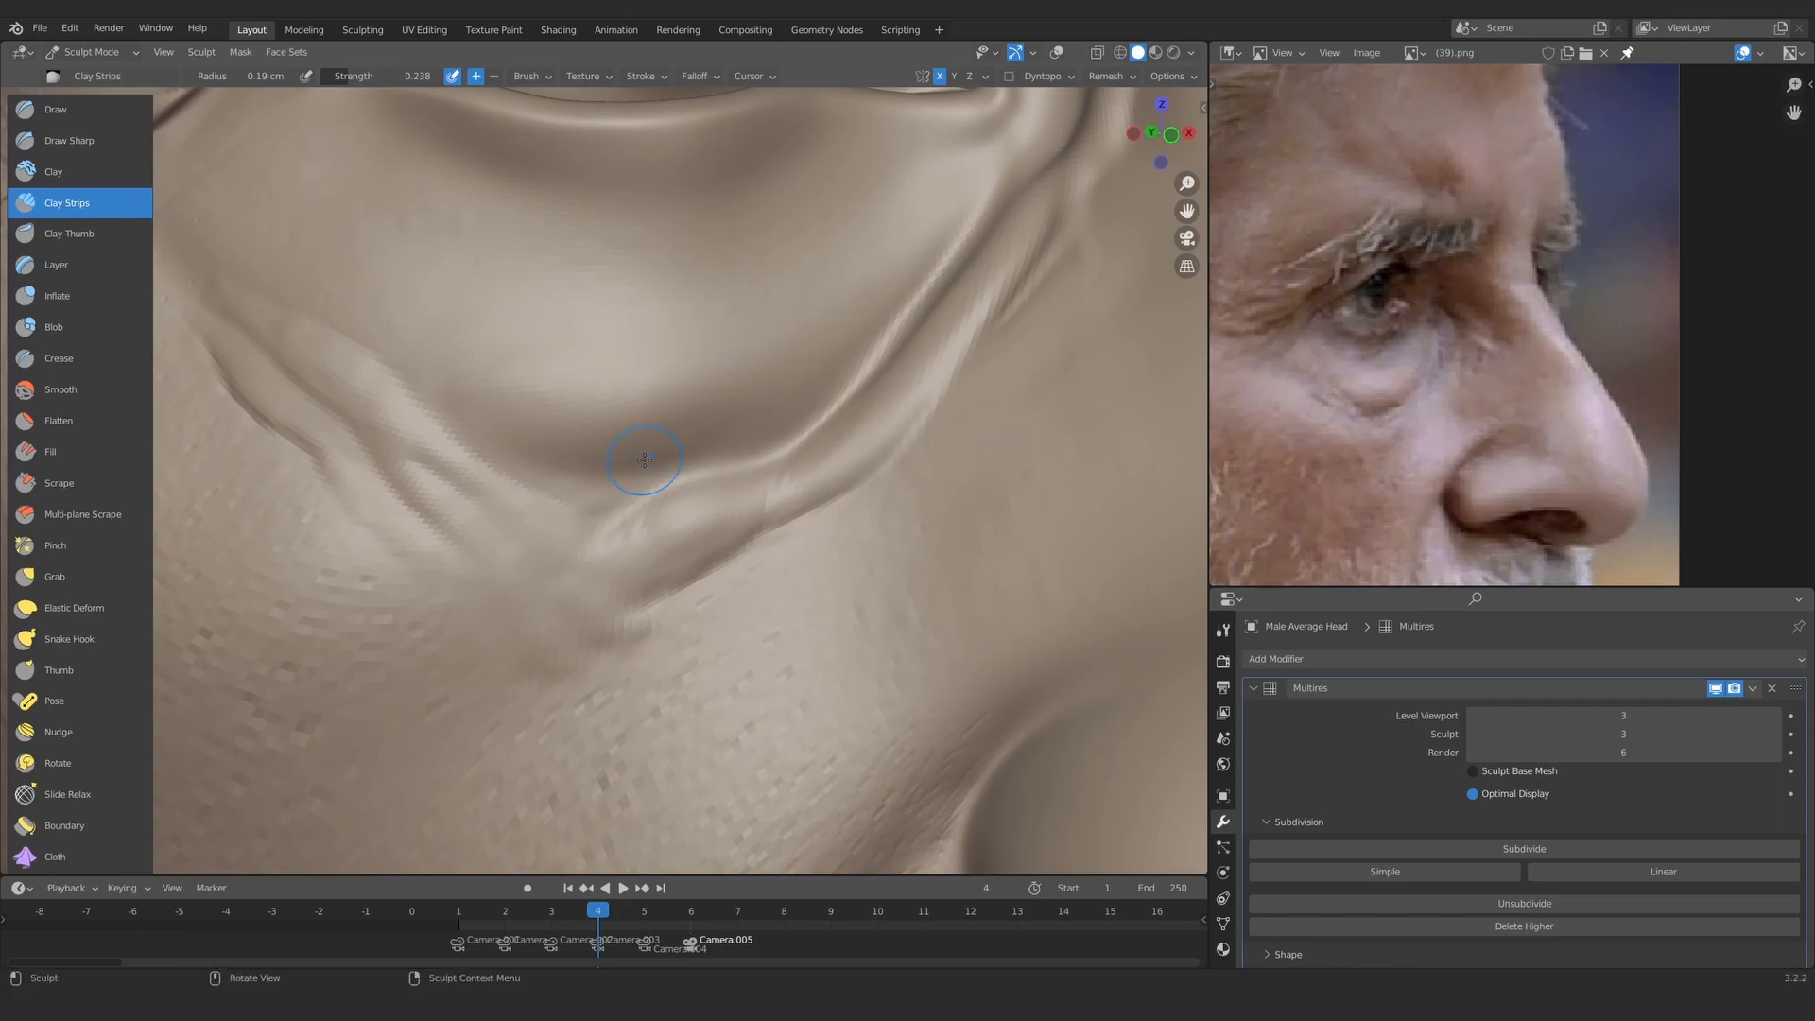
pyautogui.scroll(-6, 664, 435)
pyautogui.moveTo(627, 502); pyautogui.dragTo(543, 525, button='middle')
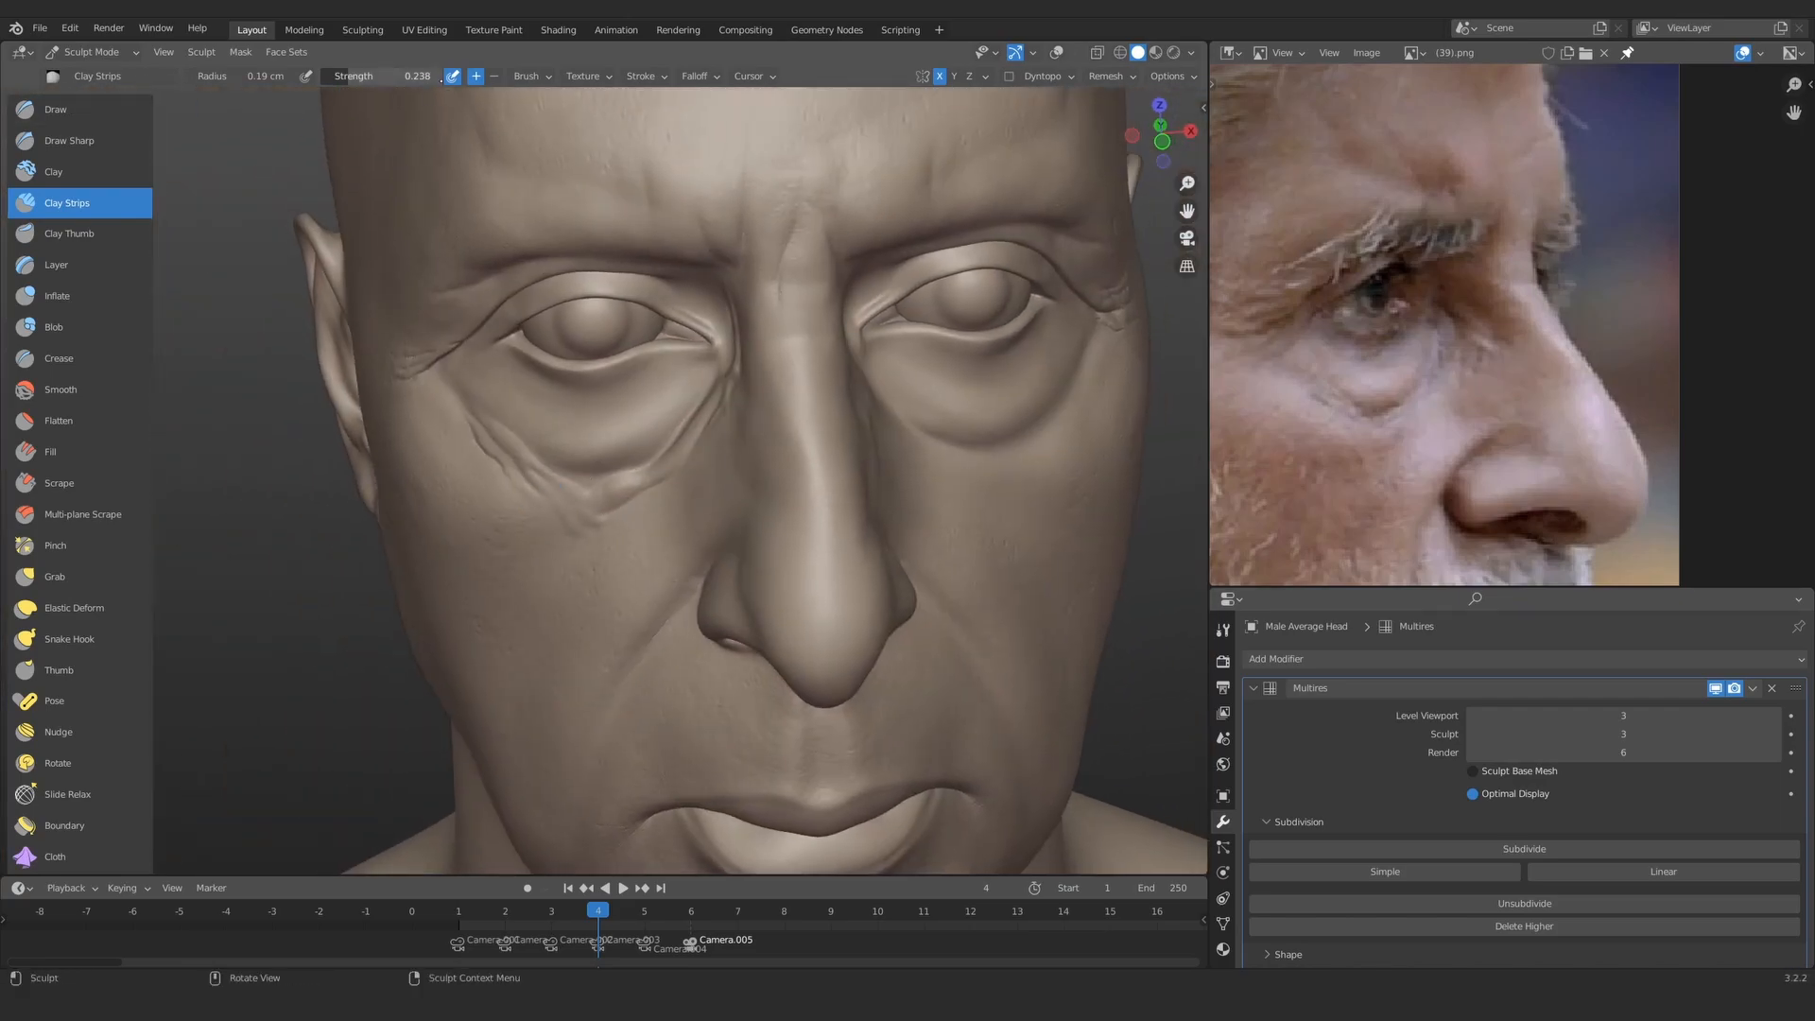
# Step: Turn off X-axis mirroring and refine the lower eye-bag folds with Clay Strips at 0.26 cm radius
pyautogui.click(85, 109)
pyautogui.hotkey('shift', 'c')
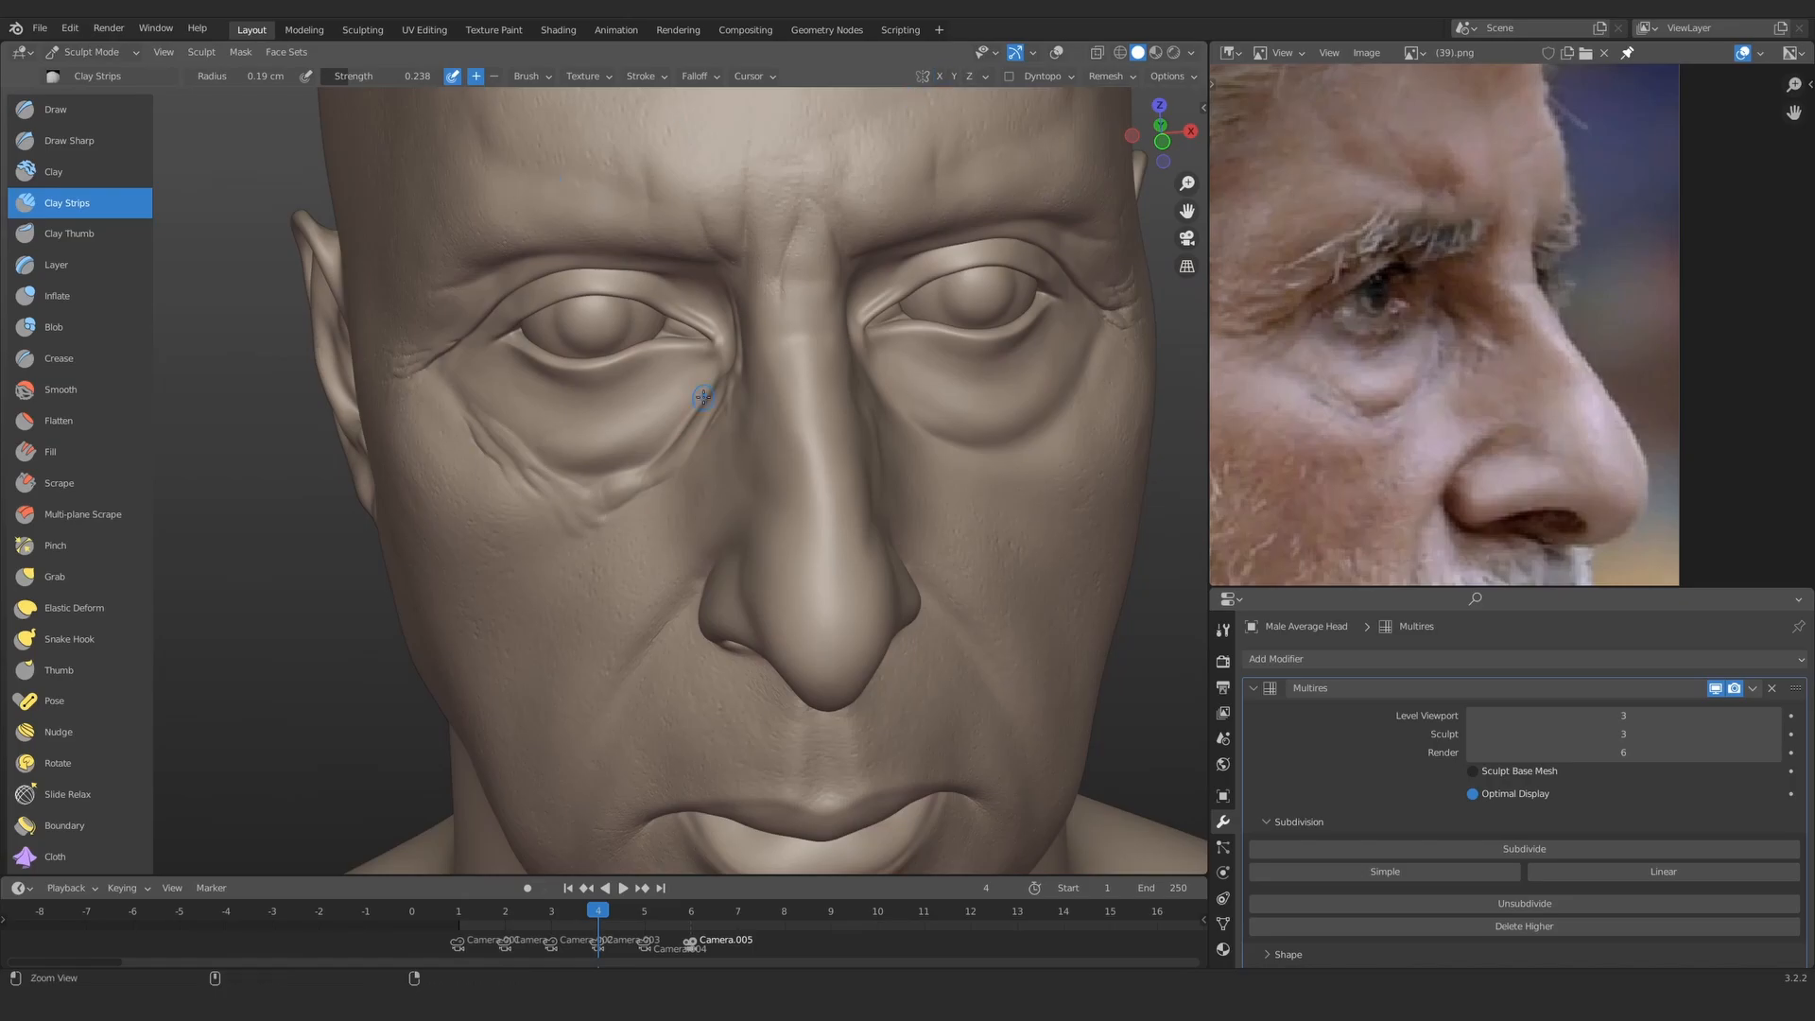
pyautogui.scroll(6, 526, 405)
pyautogui.moveTo(600, 463); pyautogui.dragTo(688, 441, button='middle')
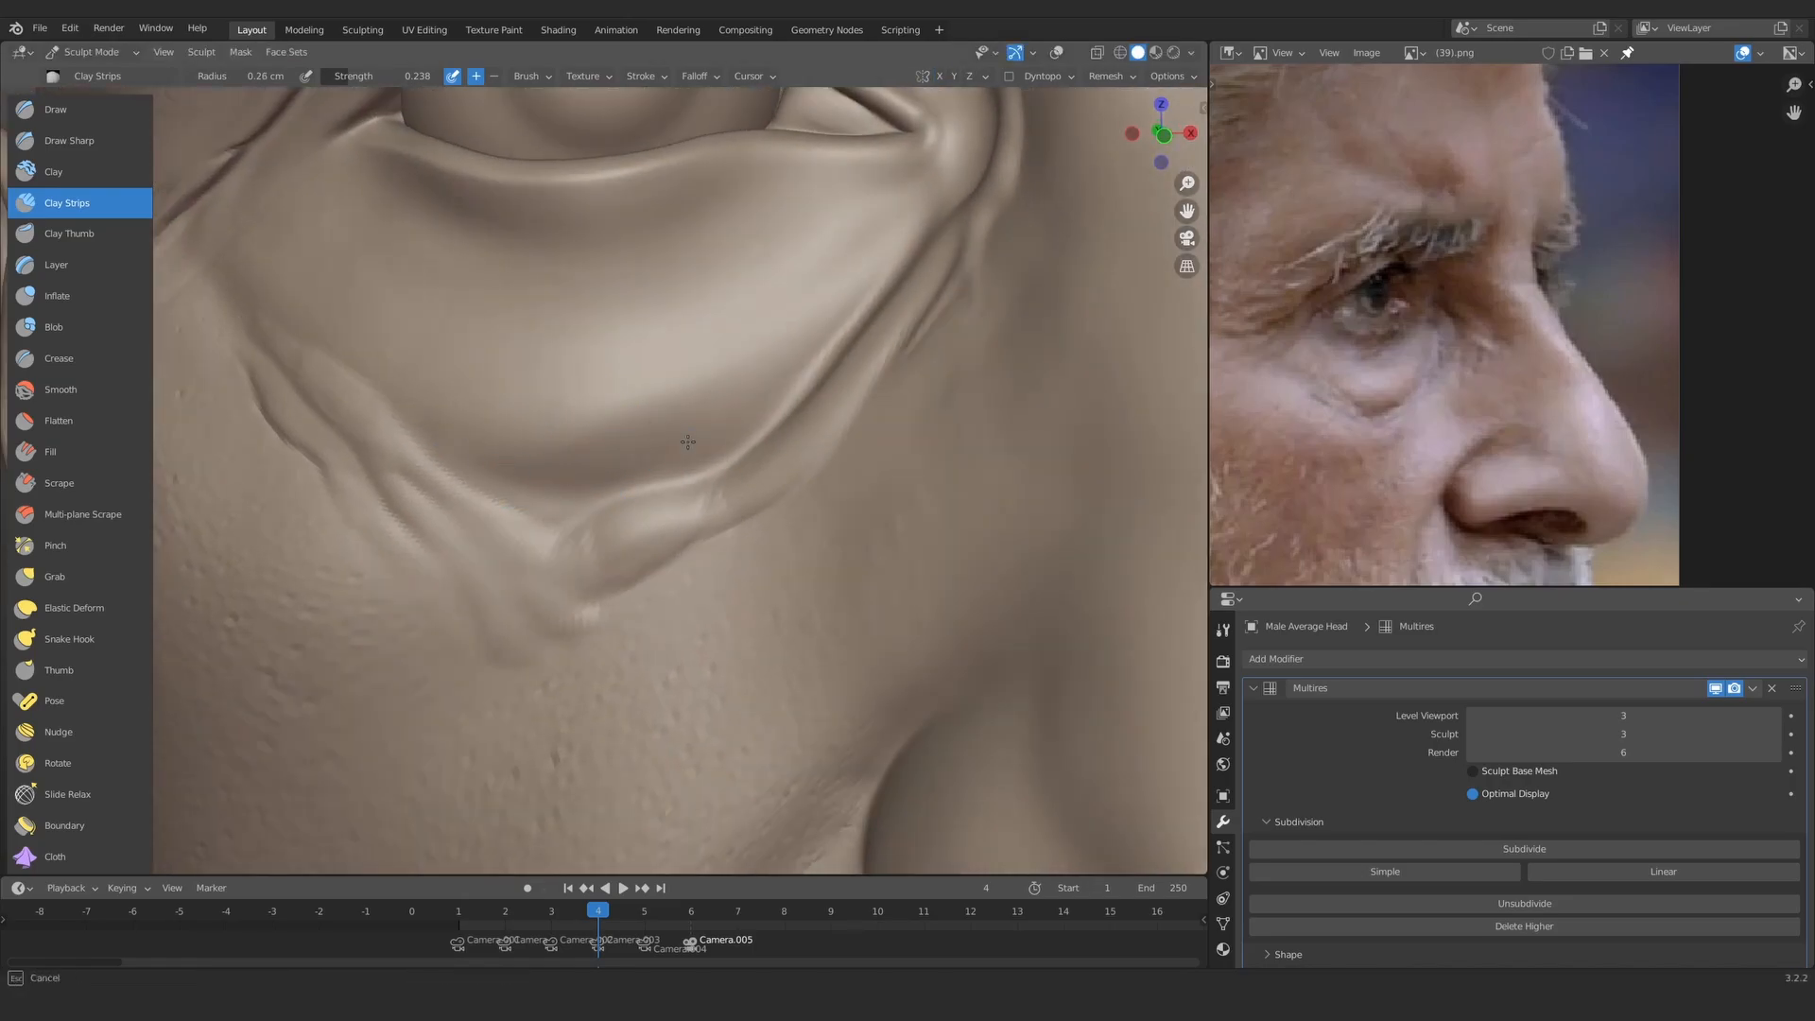
pyautogui.scroll(-9, 605, 416)
pyautogui.scroll(5, 619, 449)
pyautogui.moveTo(569, 412); pyautogui.dragTo(624, 435, button='middle')
# Step: Set the Multires sculpt level to 6 and carve creases between the inner eye corner and nose with Draw Sharp at 0.17 cm radius
pyautogui.press('Return')
pyautogui.scroll(5, 633, 451)
pyautogui.press('2')
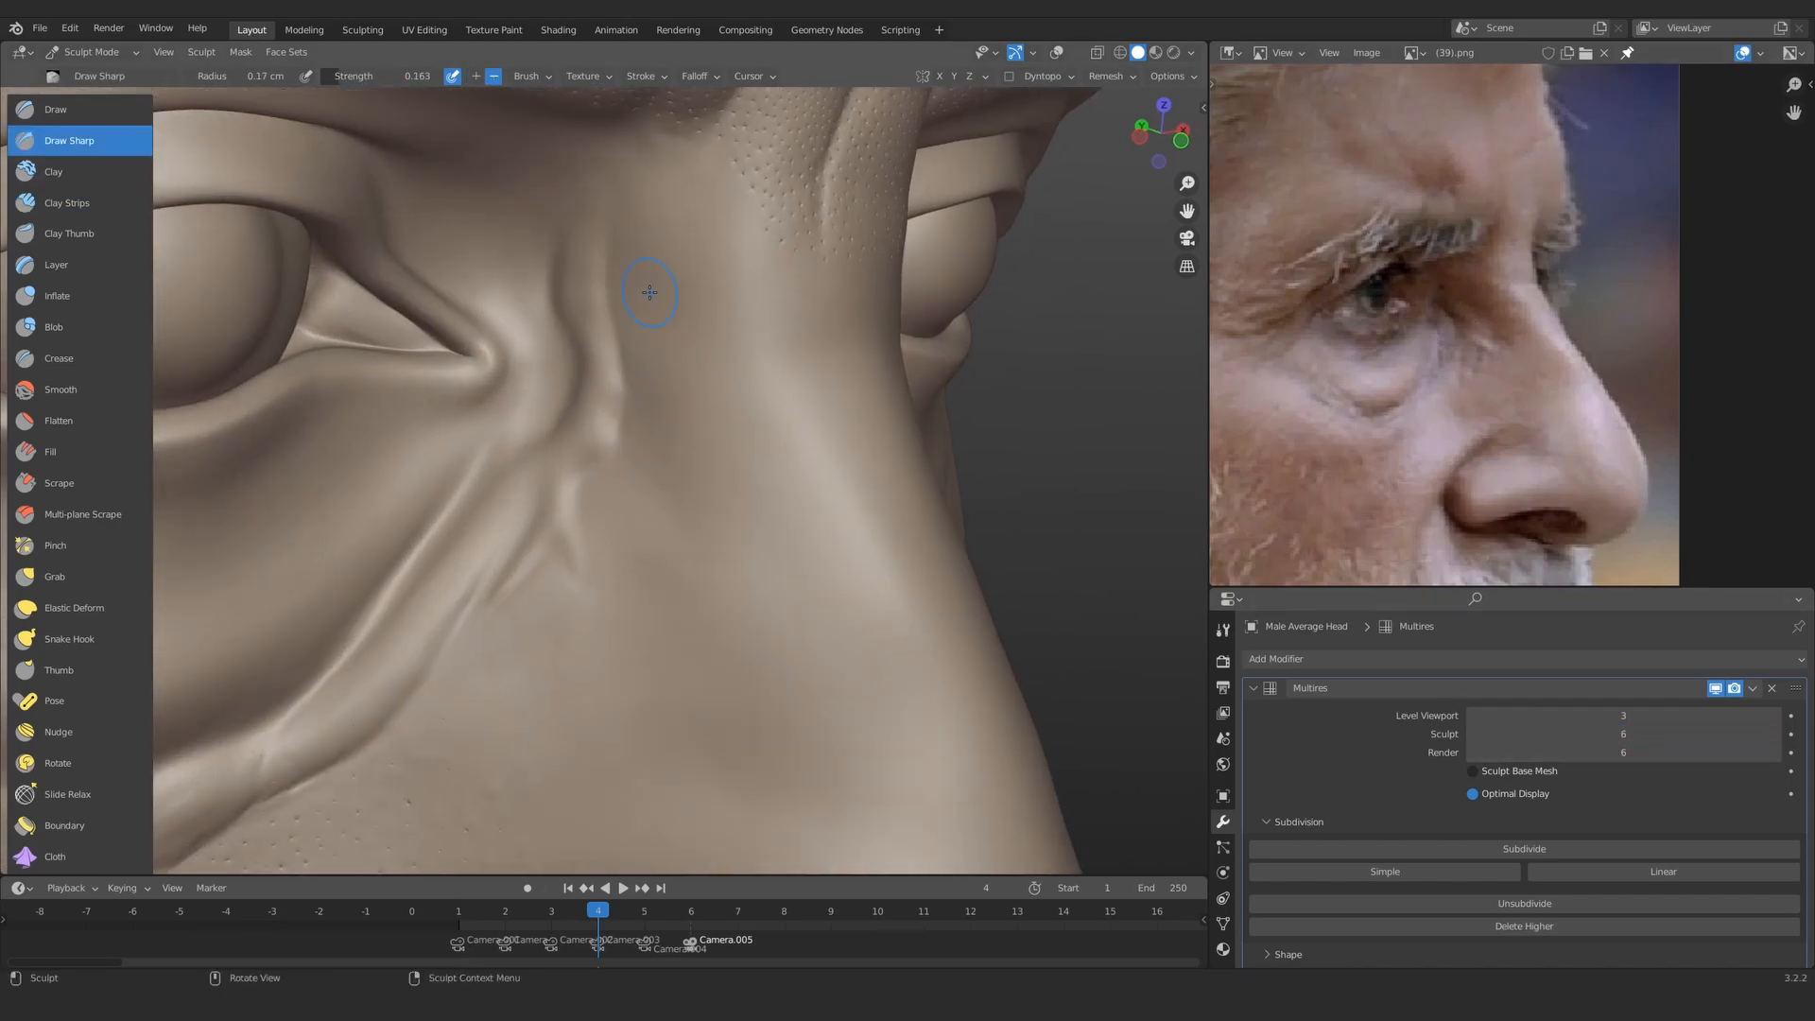
pyautogui.moveTo(619, 307); pyautogui.dragTo(631, 355)
pyautogui.scroll(-5, 642, 444)
pyautogui.moveTo(635, 453)
pyautogui.mouseDown(button='middle')
pyautogui.moveTo(656, 462)
pyautogui.moveTo(643, 544)
pyautogui.mouseUp(button='middle')
pyautogui.scroll(4, 667, 468)
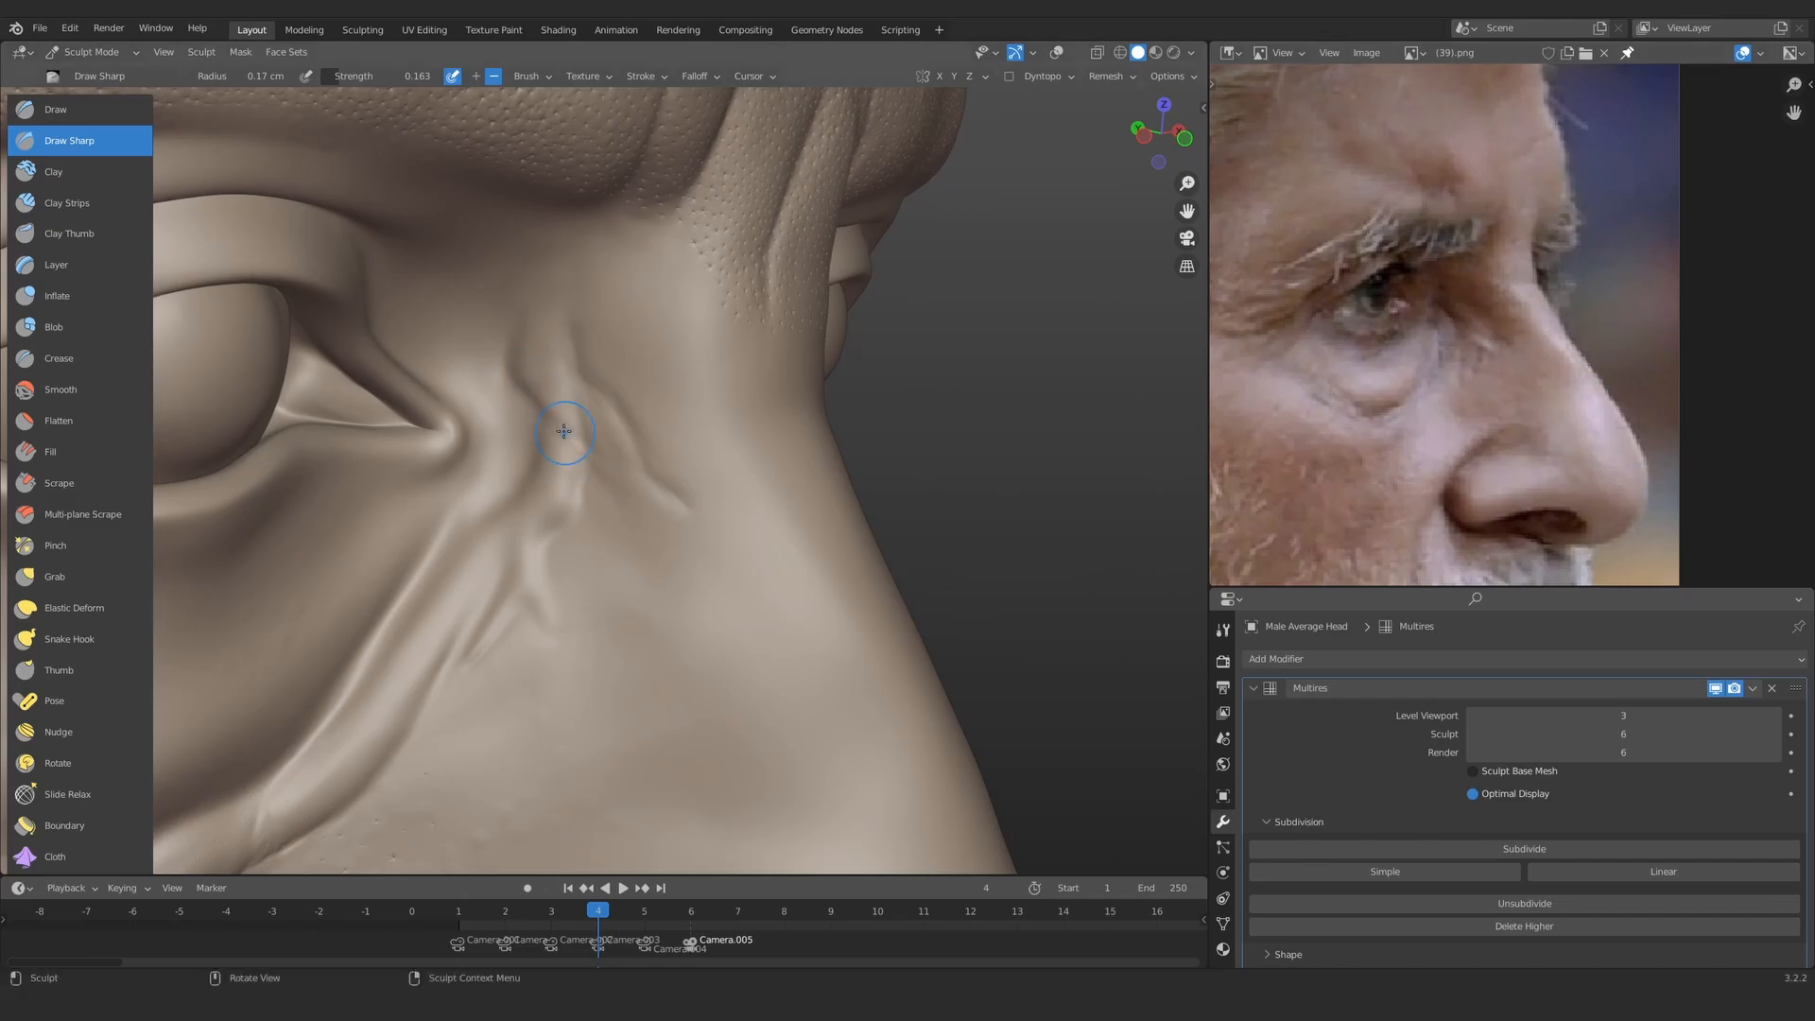
pyautogui.scroll(1, 501, 408)
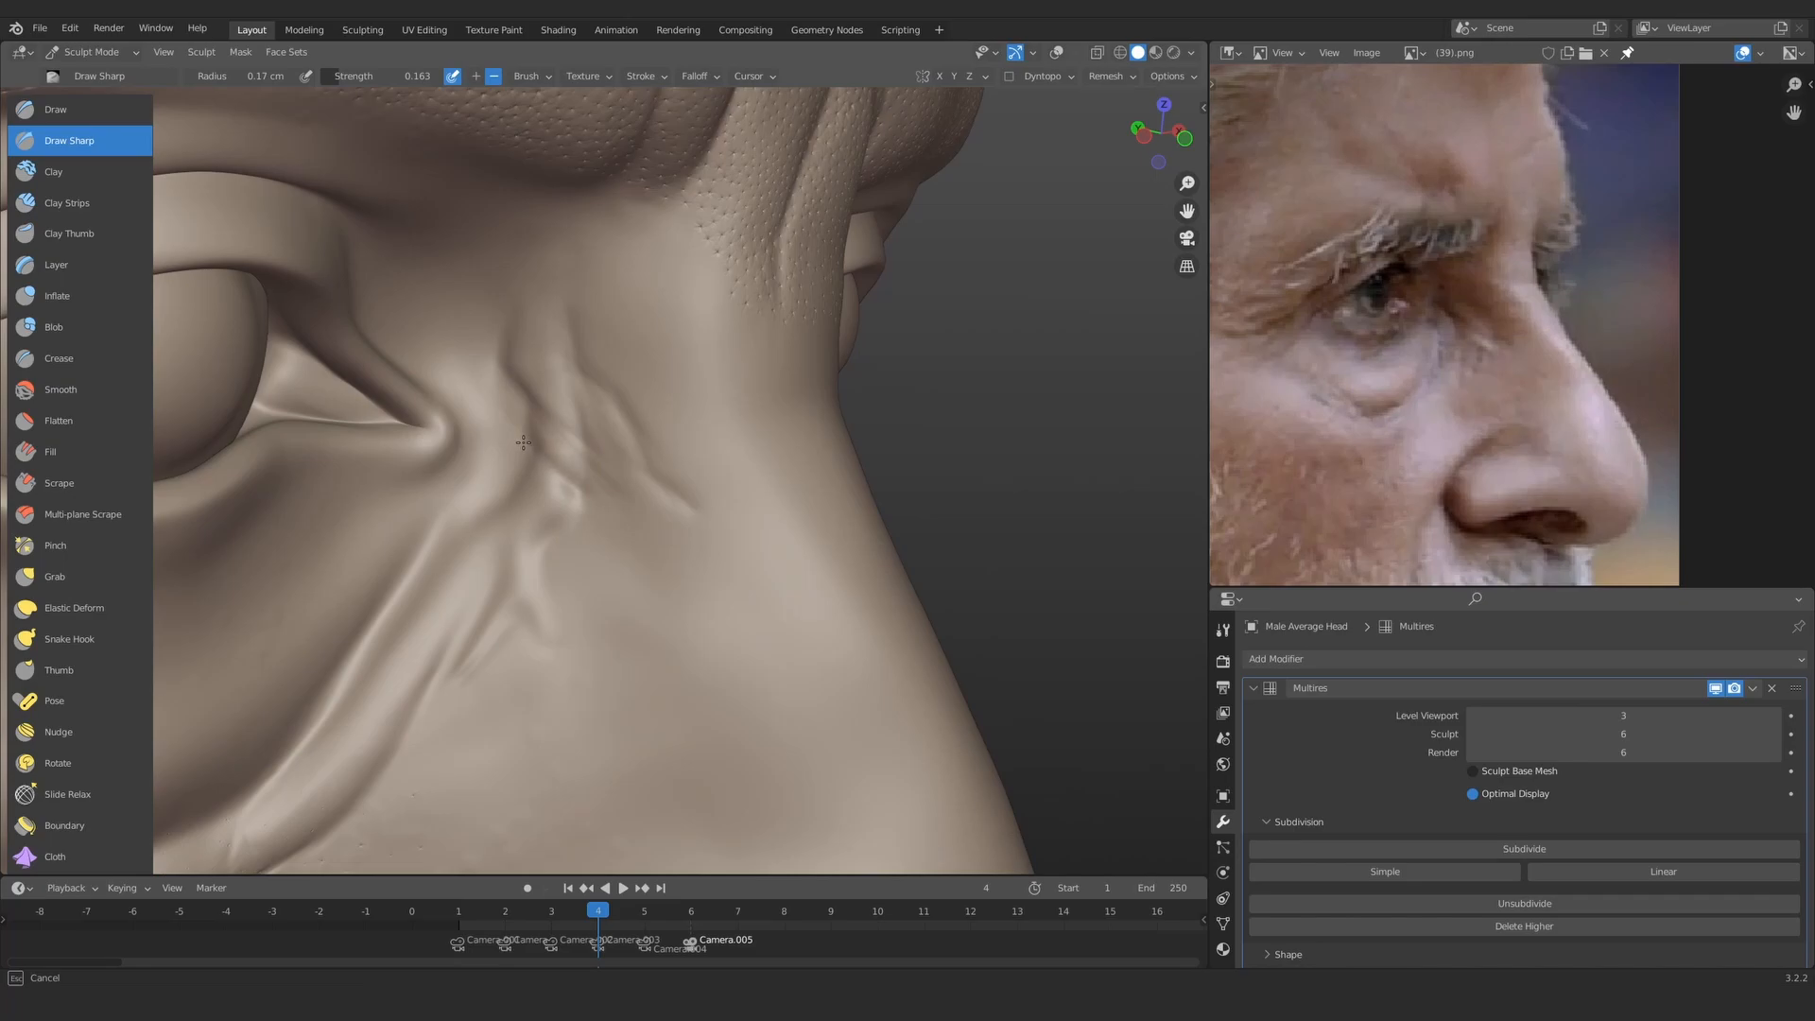
# Step: Raise Draw Sharp strength to 0.370 and cut fine wrinkles from the inner-eye creases toward the nose bridge
pyautogui.moveTo(577, 580)
pyautogui.keyDown('alt'); pyautogui.mouseDown()
pyautogui.moveTo(529, 567)
pyautogui.moveTo(599, 529)
pyautogui.moveTo(704, 364)
pyautogui.mouseUp(); pyautogui.keyUp('alt')
pyautogui.moveTo(577, 343)
pyautogui.keyDown('ctrl'); pyautogui.keyDown('alt'); pyautogui.mouseDown()
pyautogui.moveTo(693, 360)
pyautogui.moveTo(567, 382)
pyautogui.mouseUp(); pyautogui.keyUp('alt'); pyautogui.keyUp('ctrl')
pyautogui.press('f')
pyautogui.click(542, 390)
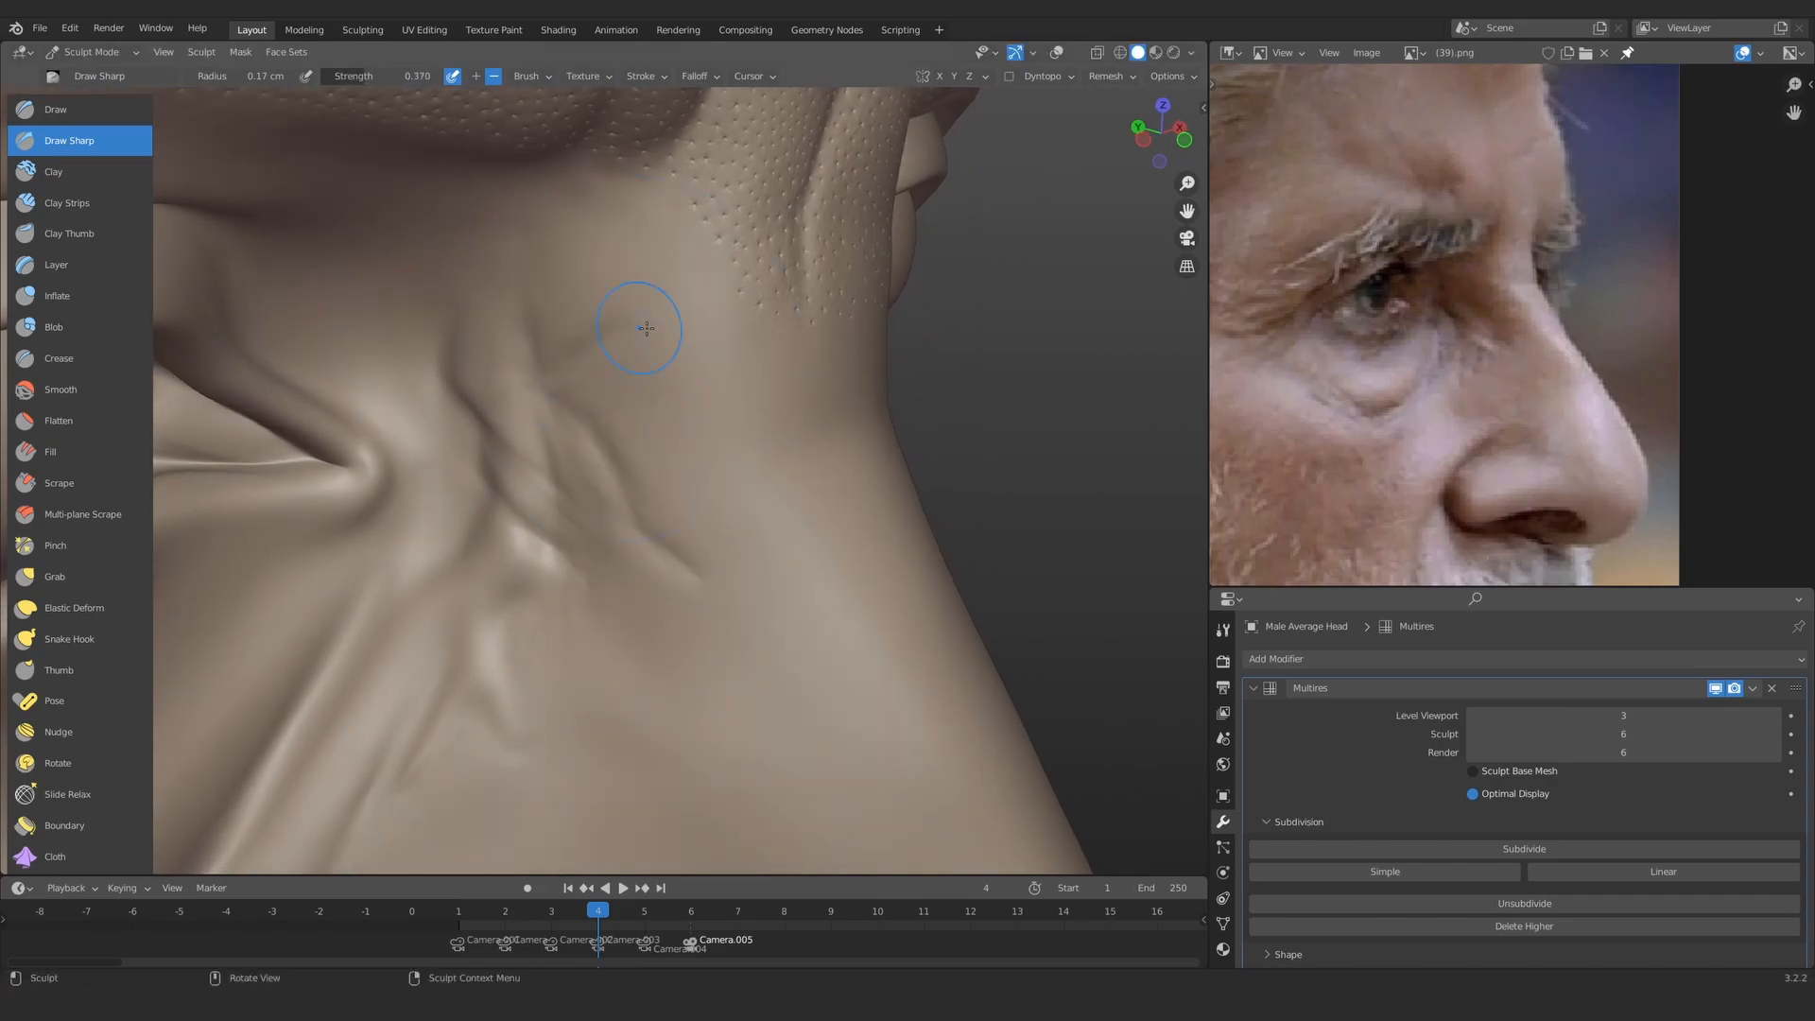
pyautogui.moveTo(659, 437); pyautogui.dragTo(745, 451)
pyautogui.moveTo(747, 468)
pyautogui.keyDown('ctrl'); pyautogui.keyDown('alt'); pyautogui.mouseDown()
pyautogui.moveTo(753, 502)
pyautogui.moveTo(652, 463)
pyautogui.moveTo(592, 400)
pyautogui.moveTo(632, 452)
pyautogui.moveTo(604, 416)
pyautogui.moveTo(591, 482)
pyautogui.mouseUp(); pyautogui.keyUp('alt'); pyautogui.keyUp('ctrl')
# Step: Set Clay Strips strength to 0.384 and build up skin between the inner-eye creases at 0.18 cm radius
pyautogui.press('c')
pyautogui.hotkey('shift', 'f')
pyautogui.click(558, 397)
pyautogui.moveTo(591, 482)
pyautogui.mouseDown()
pyautogui.moveTo(550, 395)
pyautogui.moveTo(588, 345)
pyautogui.moveTo(689, 445)
pyautogui.moveTo(564, 470)
pyautogui.moveTo(493, 420)
pyautogui.moveTo(591, 393)
pyautogui.moveTo(595, 502)
pyautogui.mouseUp()
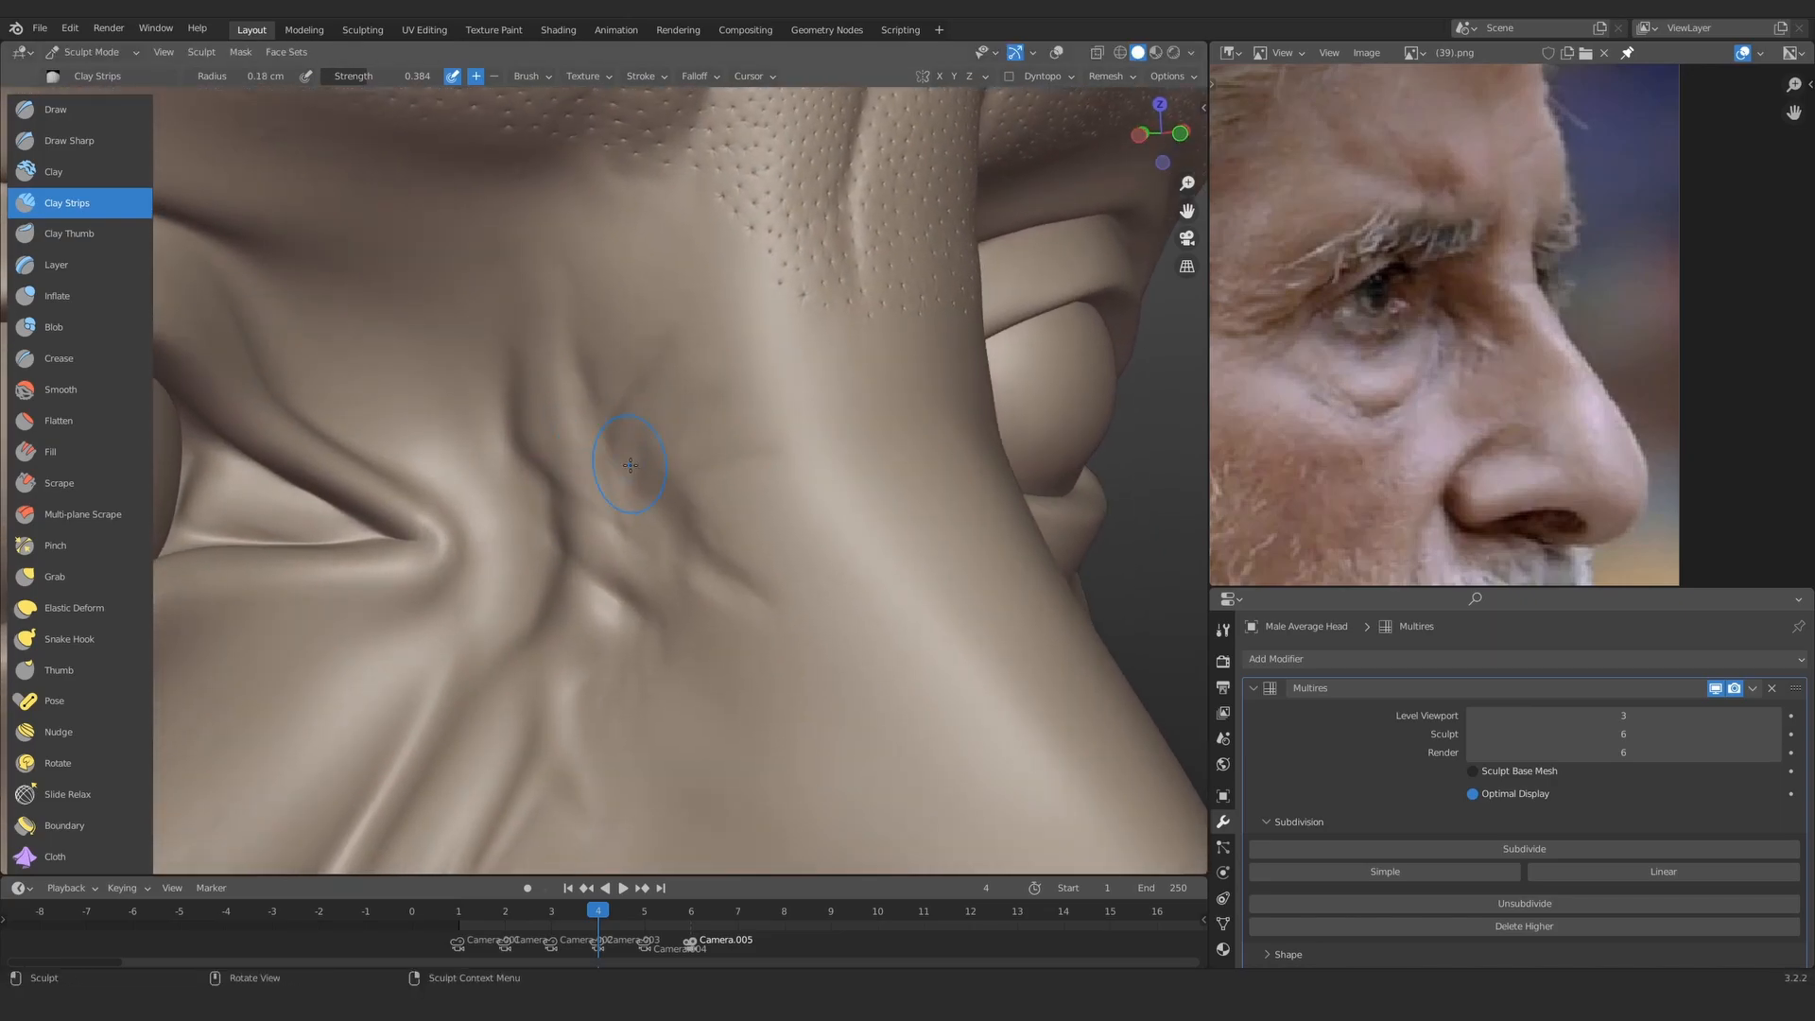
pyautogui.moveTo(696, 545)
pyautogui.keyDown('alt'); pyautogui.mouseDown()
pyautogui.moveTo(587, 306)
pyautogui.moveTo(630, 381)
pyautogui.moveTo(516, 321)
pyautogui.moveTo(552, 426)
pyautogui.moveTo(628, 507)
pyautogui.moveTo(664, 451)
pyautogui.moveTo(656, 421)
pyautogui.mouseUp(); pyautogui.keyUp('alt')
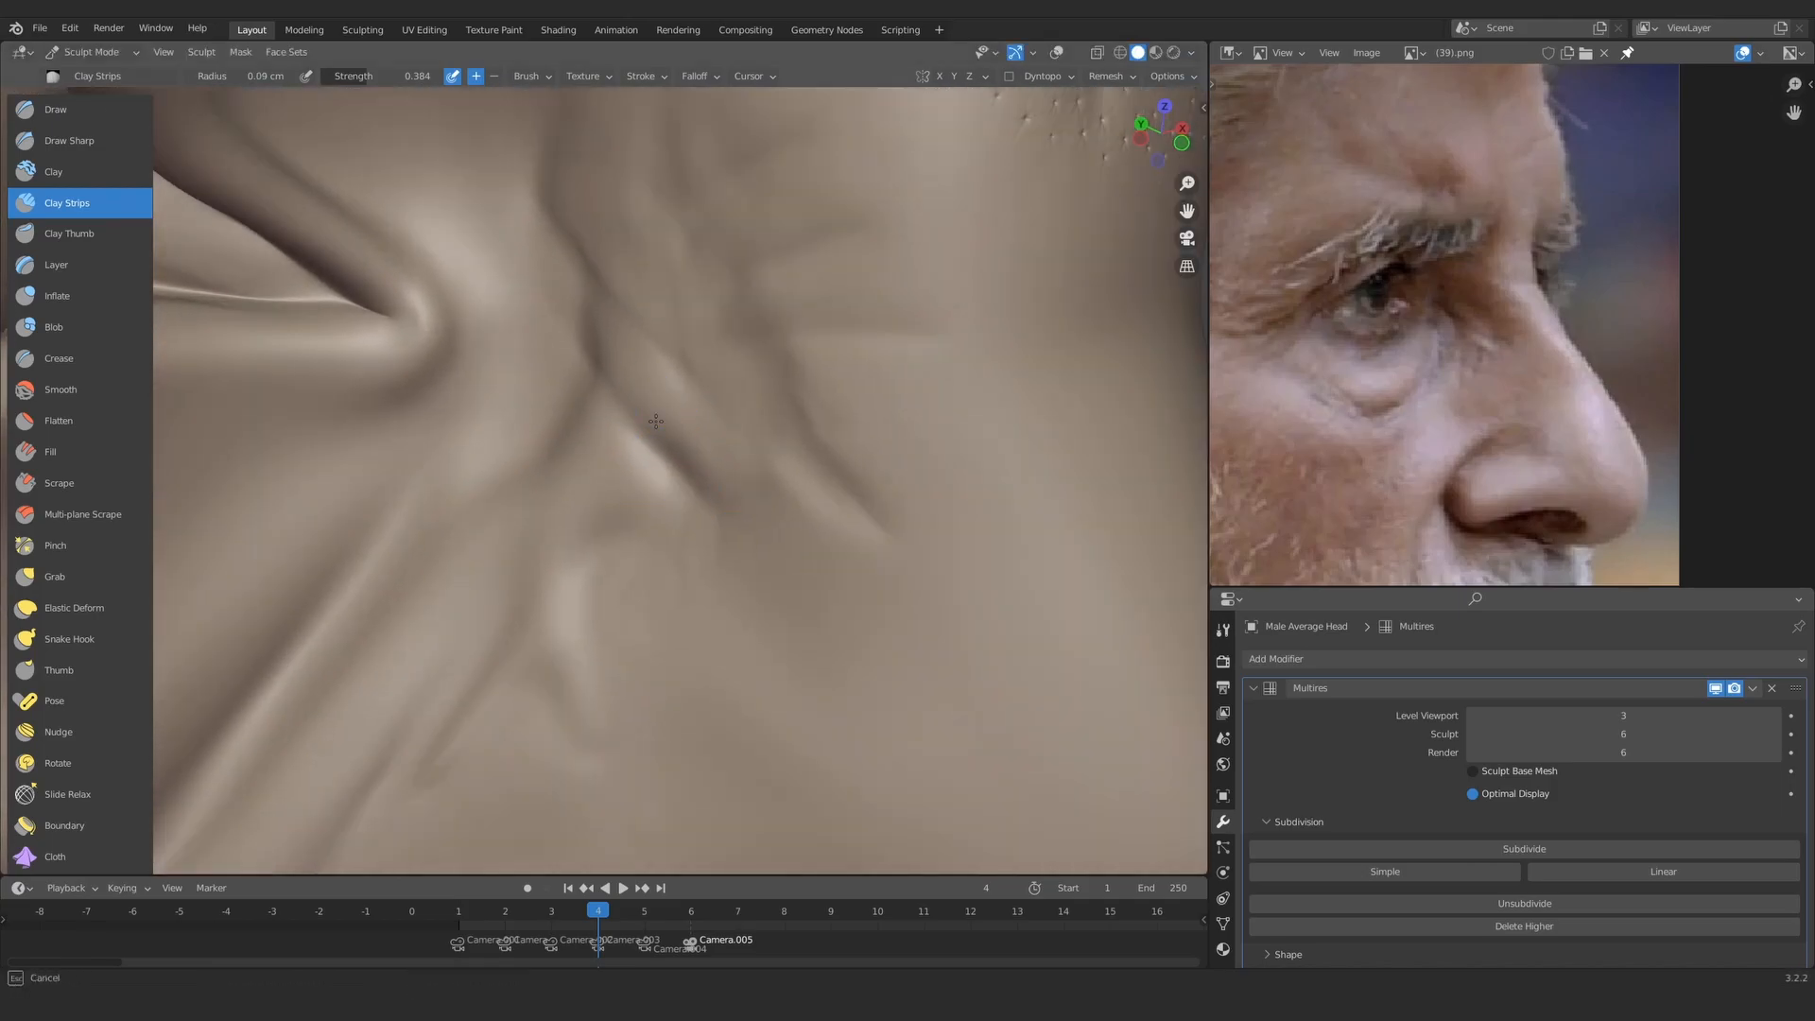
# Step: Refine the small ridges between the inner-eye creases with Clay Strips at 0.09 cm radius
pyautogui.press('g')
pyautogui.click(71, 203)
pyautogui.moveTo(811, 537)
pyautogui.keyDown('ctrl'); pyautogui.keyDown('alt'); pyautogui.mouseDown()
pyautogui.moveTo(790, 422)
pyautogui.moveTo(764, 492)
pyautogui.mouseUp(); pyautogui.keyUp('alt'); pyautogui.keyUp('ctrl')
pyautogui.keyDown('ctrl'); pyautogui.keyDown('alt'); pyautogui.moveTo(764, 491); pyautogui.dragTo(699, 413); pyautogui.keyUp('alt'); pyautogui.keyUp('ctrl')
# Step: Soften the wrinkles on the side of the nose bridge with Smooth at full strength, 0.19 and 0.1 cm radius
pyautogui.hotkey('shift', 's')
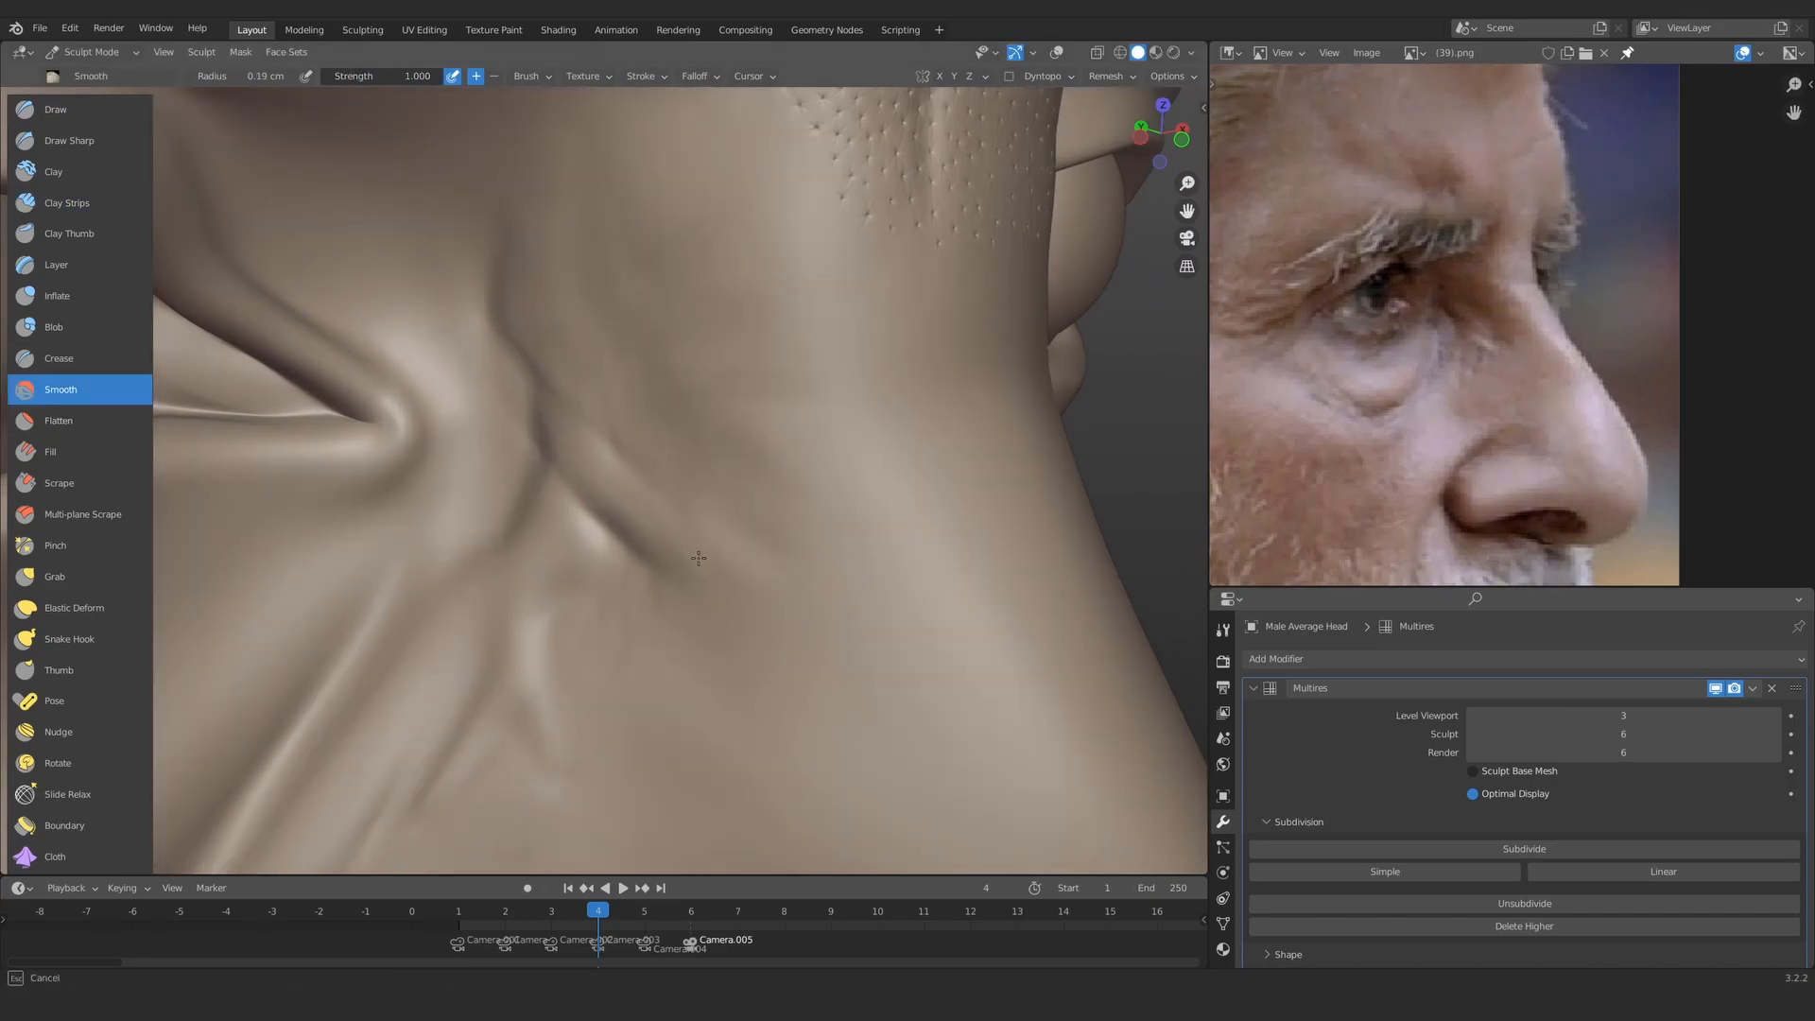
pyautogui.moveTo(628, 459); pyautogui.dragTo(643, 472)
pyautogui.moveTo(643, 473)
pyautogui.keyDown('ctrl'); pyautogui.keyDown('alt'); pyautogui.mouseDown()
pyautogui.moveTo(661, 605)
pyautogui.moveTo(676, 478)
pyautogui.moveTo(709, 423)
pyautogui.mouseUp(); pyautogui.keyUp('alt'); pyautogui.keyUp('ctrl')
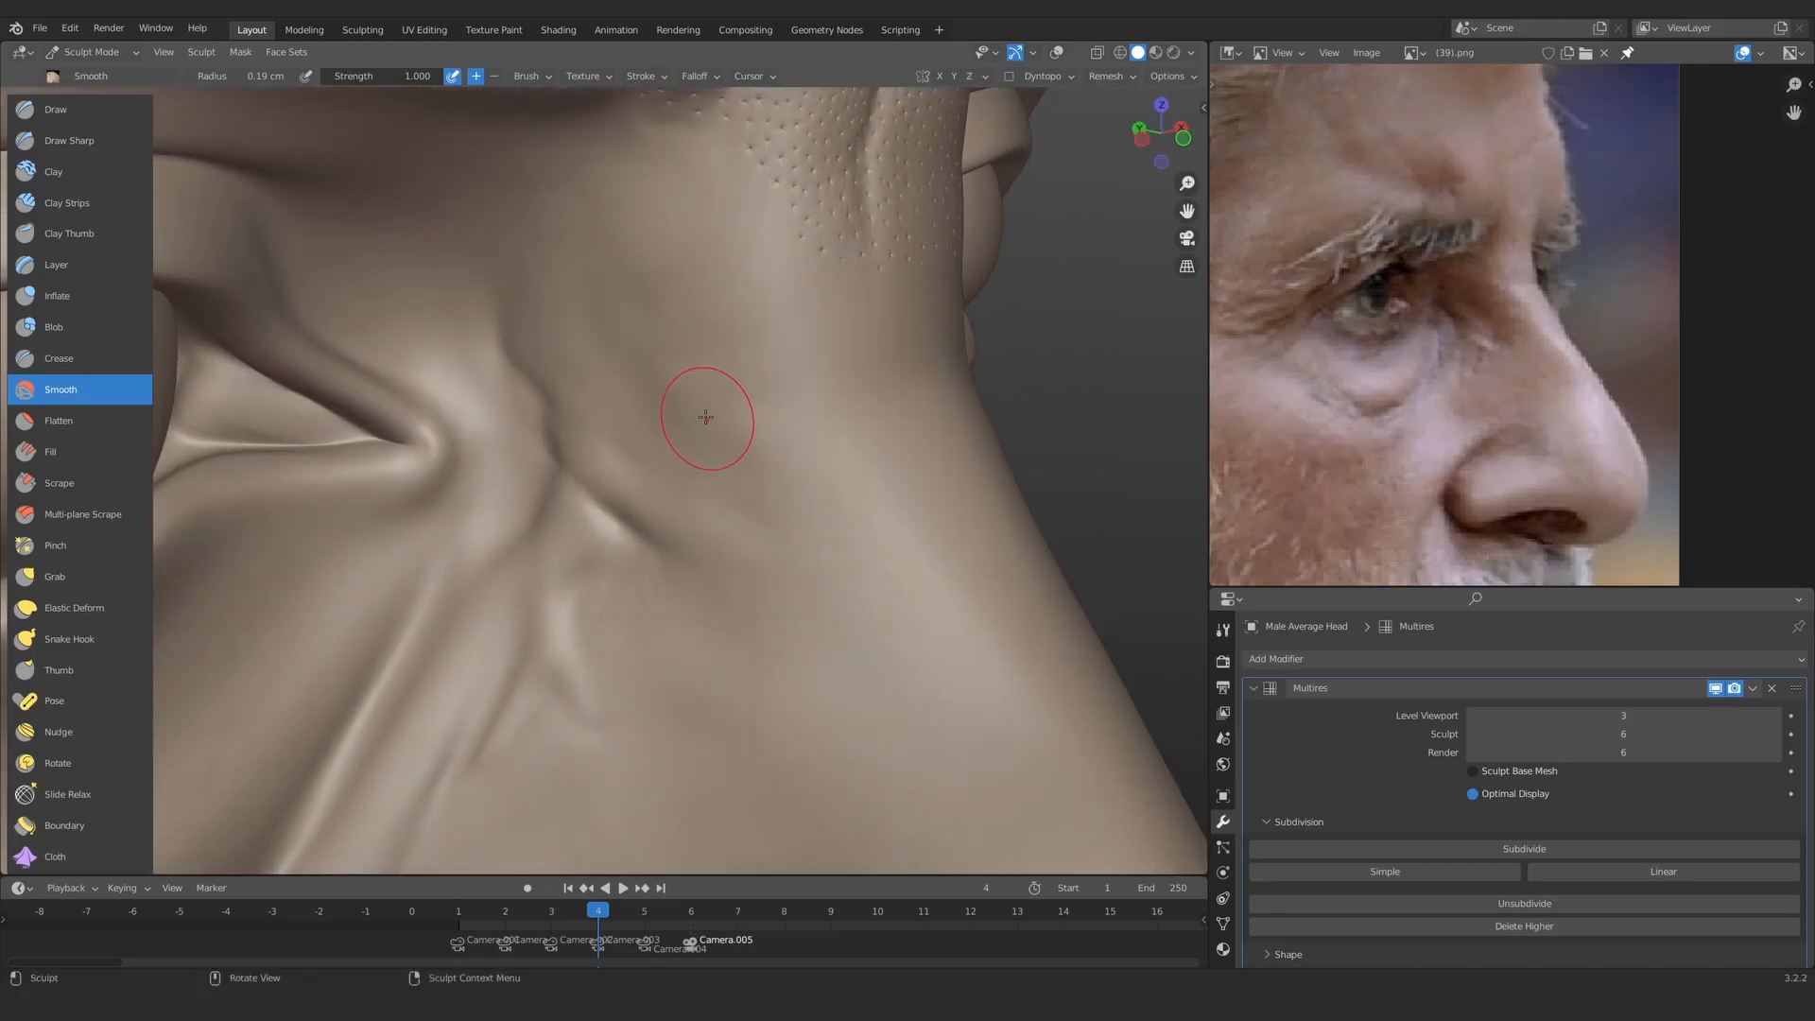
pyautogui.scroll(2, 595, 421)
pyautogui.press('f')
pyautogui.click(571, 425)
pyautogui.scroll(-5, 571, 425)
pyautogui.scroll(1, 605, 406)
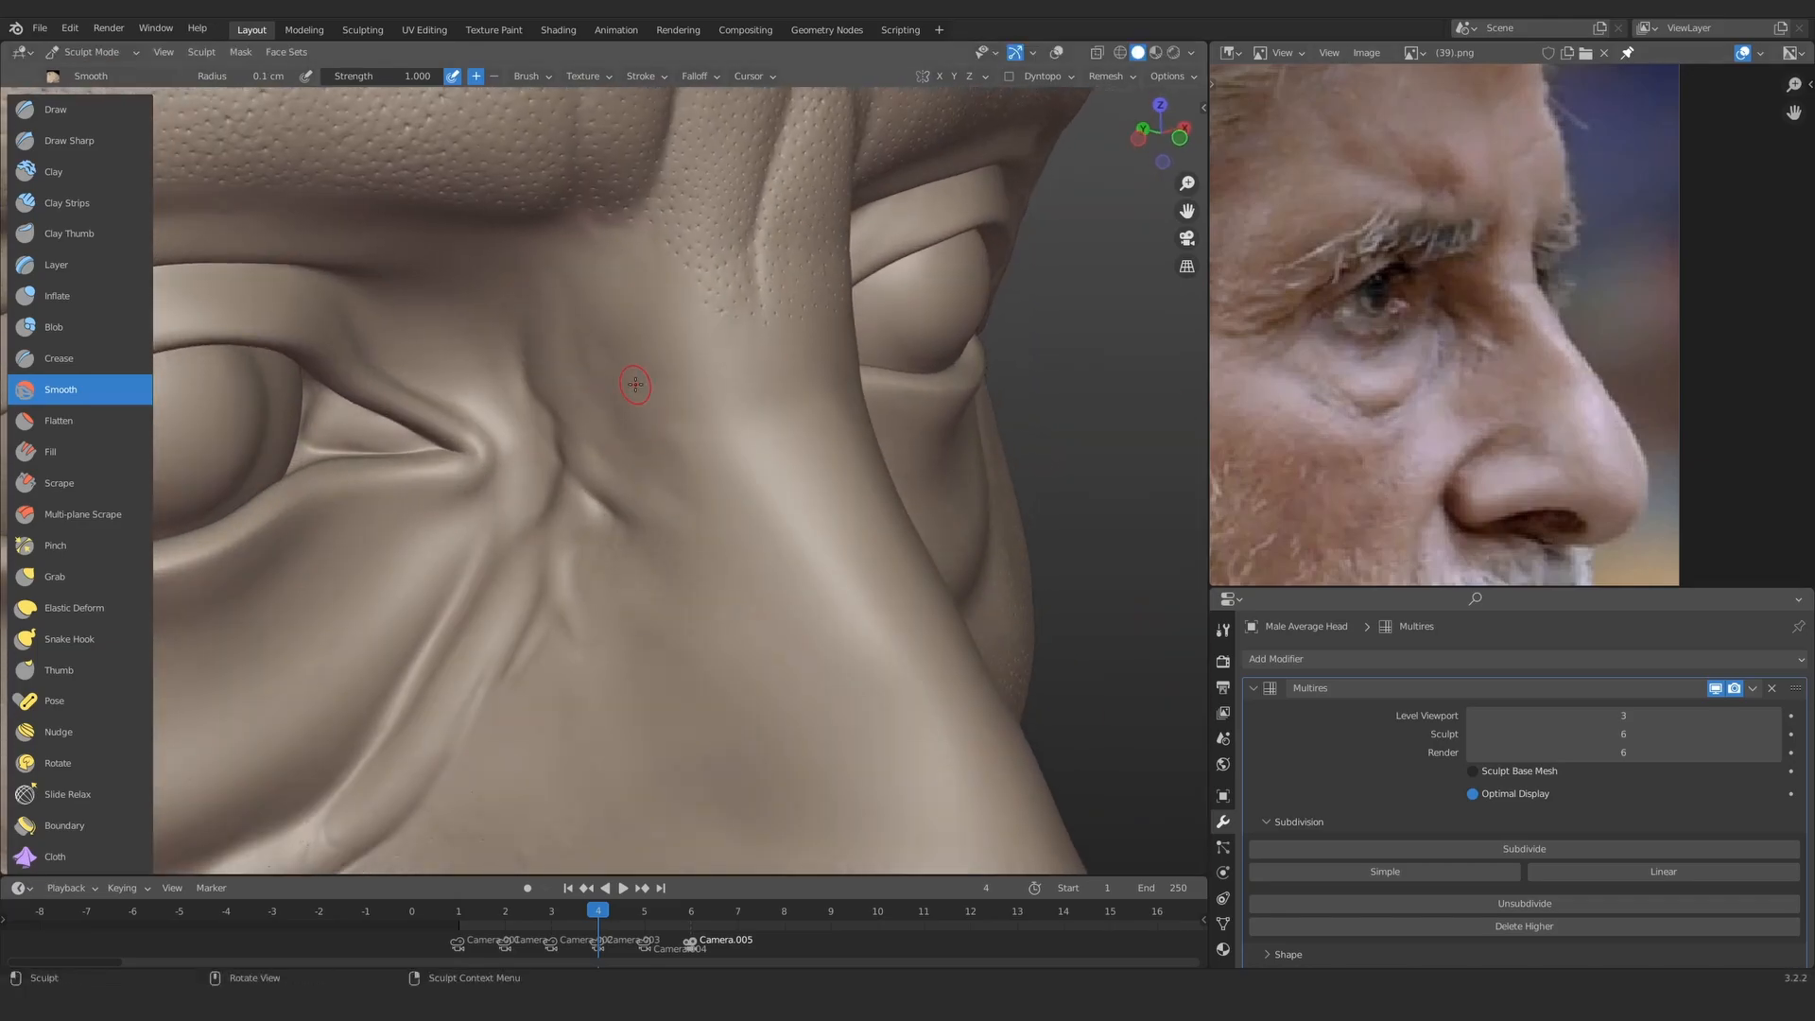
# Step: Recut the diagonal crease running from the inner eye corner onto the nose with Draw Sharp at 0.11 cm radius
pyautogui.moveTo(634, 391)
pyautogui.mouseDown(button='middle')
pyautogui.moveTo(627, 416)
pyautogui.moveTo(654, 437)
pyautogui.moveTo(693, 426)
pyautogui.moveTo(668, 514)
pyautogui.moveTo(618, 384)
pyautogui.mouseUp(button='middle')
pyautogui.moveTo(683, 463)
pyautogui.mouseDown(button='middle')
pyautogui.moveTo(615, 482)
pyautogui.moveTo(689, 558)
pyautogui.mouseUp(button='middle')
pyautogui.click(75, 141)
pyautogui.moveTo(619, 415); pyautogui.dragTo(592, 384, button='middle')
pyautogui.keyDown('ctrl'); pyautogui.moveTo(588, 472); pyautogui.dragTo(583, 403, button='middle'); pyautogui.keyUp('ctrl')
pyautogui.press('f')
pyautogui.click(585, 404)
pyautogui.moveTo(380, 284); pyautogui.dragTo(422, 325)
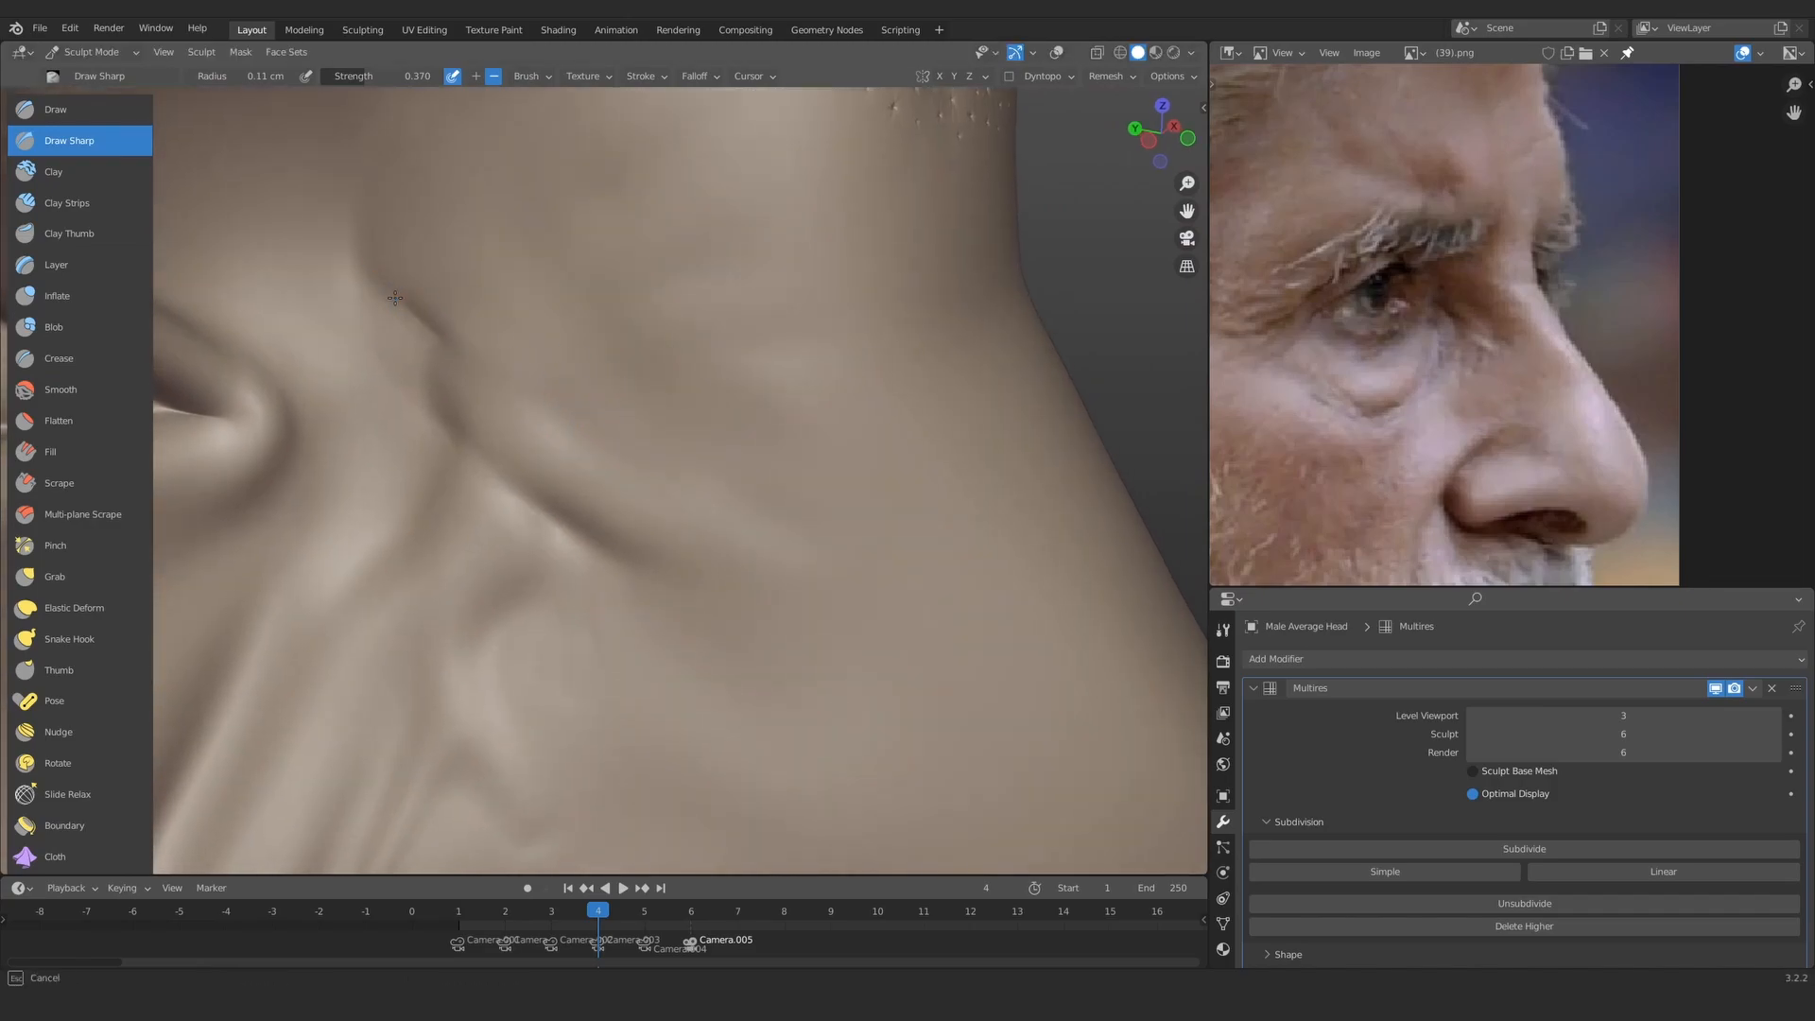
pyautogui.keyDown('ctrl'); pyautogui.moveTo(540, 439); pyautogui.dragTo(535, 396, button='middle'); pyautogui.keyUp('ctrl')
pyautogui.moveTo(317, 236)
pyautogui.mouseDown()
pyautogui.moveTo(458, 331)
pyautogui.moveTo(620, 480)
pyautogui.mouseUp()
pyautogui.keyDown('ctrl'); pyautogui.moveTo(603, 465); pyautogui.dragTo(598, 421, button='middle'); pyautogui.keyUp('ctrl')
pyautogui.moveTo(291, 223)
pyautogui.mouseDown()
pyautogui.moveTo(439, 316)
pyautogui.moveTo(659, 515)
pyautogui.mouseUp()
# Step: Carve a parallel diagonal crease above the first one beside the nose with Draw Sharp at 0.1 cm radius
pyautogui.click(94, 202)
pyautogui.click(94, 142)
pyautogui.moveTo(539, 553); pyautogui.dragTo(316, 264)
pyautogui.keyDown('ctrl'); pyautogui.moveTo(492, 364); pyautogui.dragTo(513, 465, button='middle'); pyautogui.keyUp('ctrl')
pyautogui.moveTo(513, 465)
pyautogui.mouseDown(button='middle')
pyautogui.moveTo(482, 472)
pyautogui.moveTo(361, 338)
pyautogui.mouseUp(button='middle')
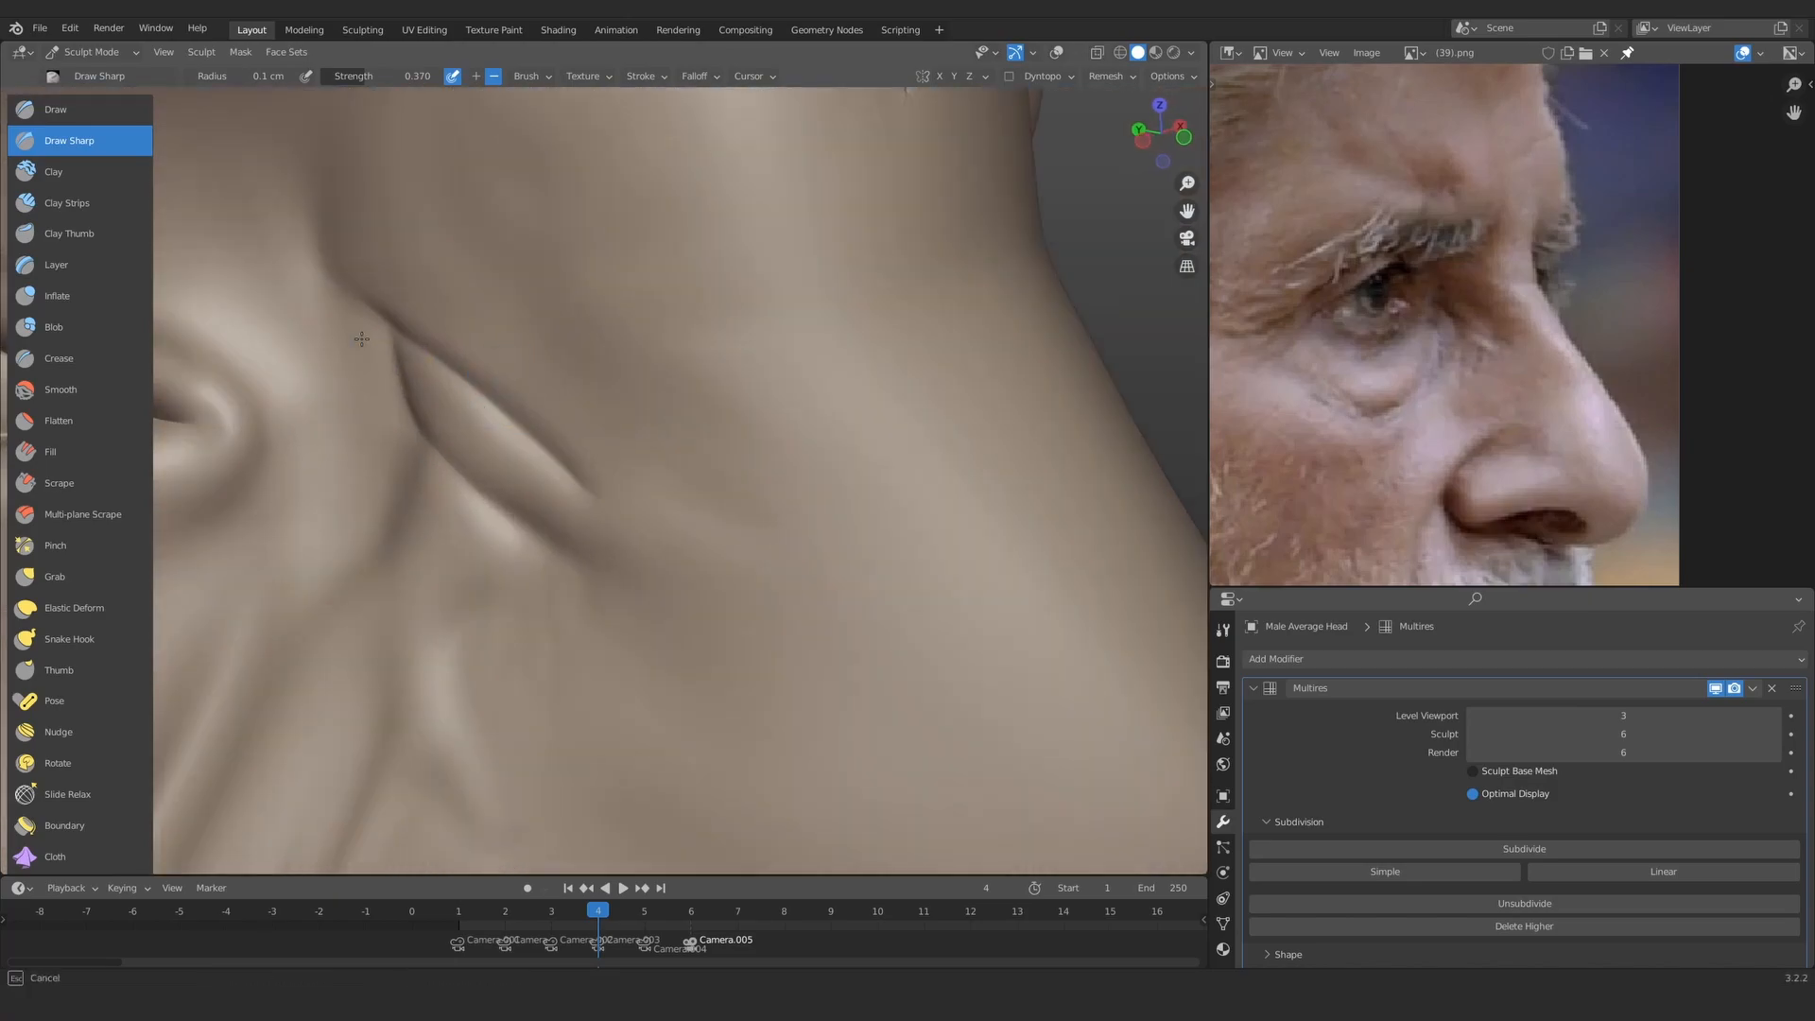
pyautogui.keyDown('ctrl'); pyautogui.moveTo(523, 486); pyautogui.dragTo(530, 463, button='middle'); pyautogui.keyUp('ctrl')
pyautogui.moveTo(627, 556); pyautogui.dragTo(378, 330)
pyautogui.click(85, 110)
pyautogui.click(85, 141)
pyautogui.keyDown('ctrl'); pyautogui.moveTo(567, 345); pyautogui.dragTo(574, 385, button='middle'); pyautogui.keyUp('ctrl')
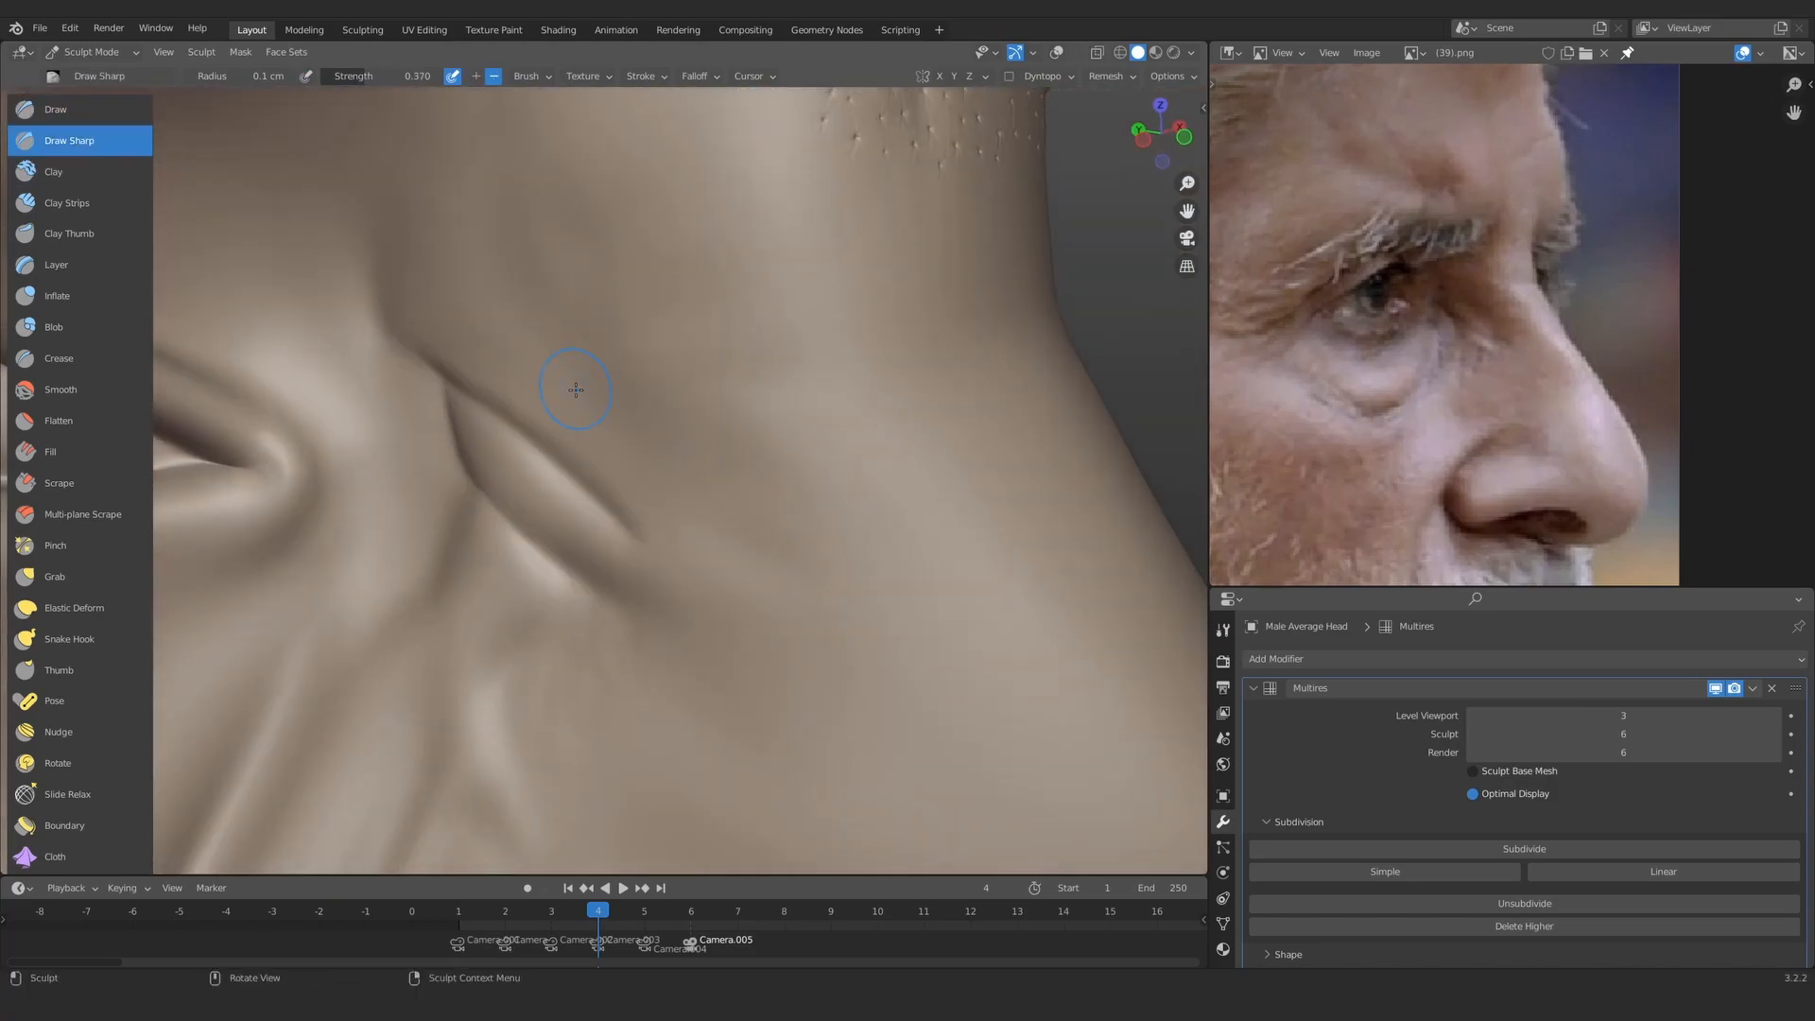
# Step: Add a third curved crease above the diagonal pair beside the nose with Draw Sharp at 0.15 cm radius
pyautogui.moveTo(685, 512)
pyautogui.mouseDown()
pyautogui.moveTo(479, 317)
pyautogui.moveTo(612, 384)
pyautogui.mouseUp()
pyautogui.press('f')
pyautogui.click(586, 327)
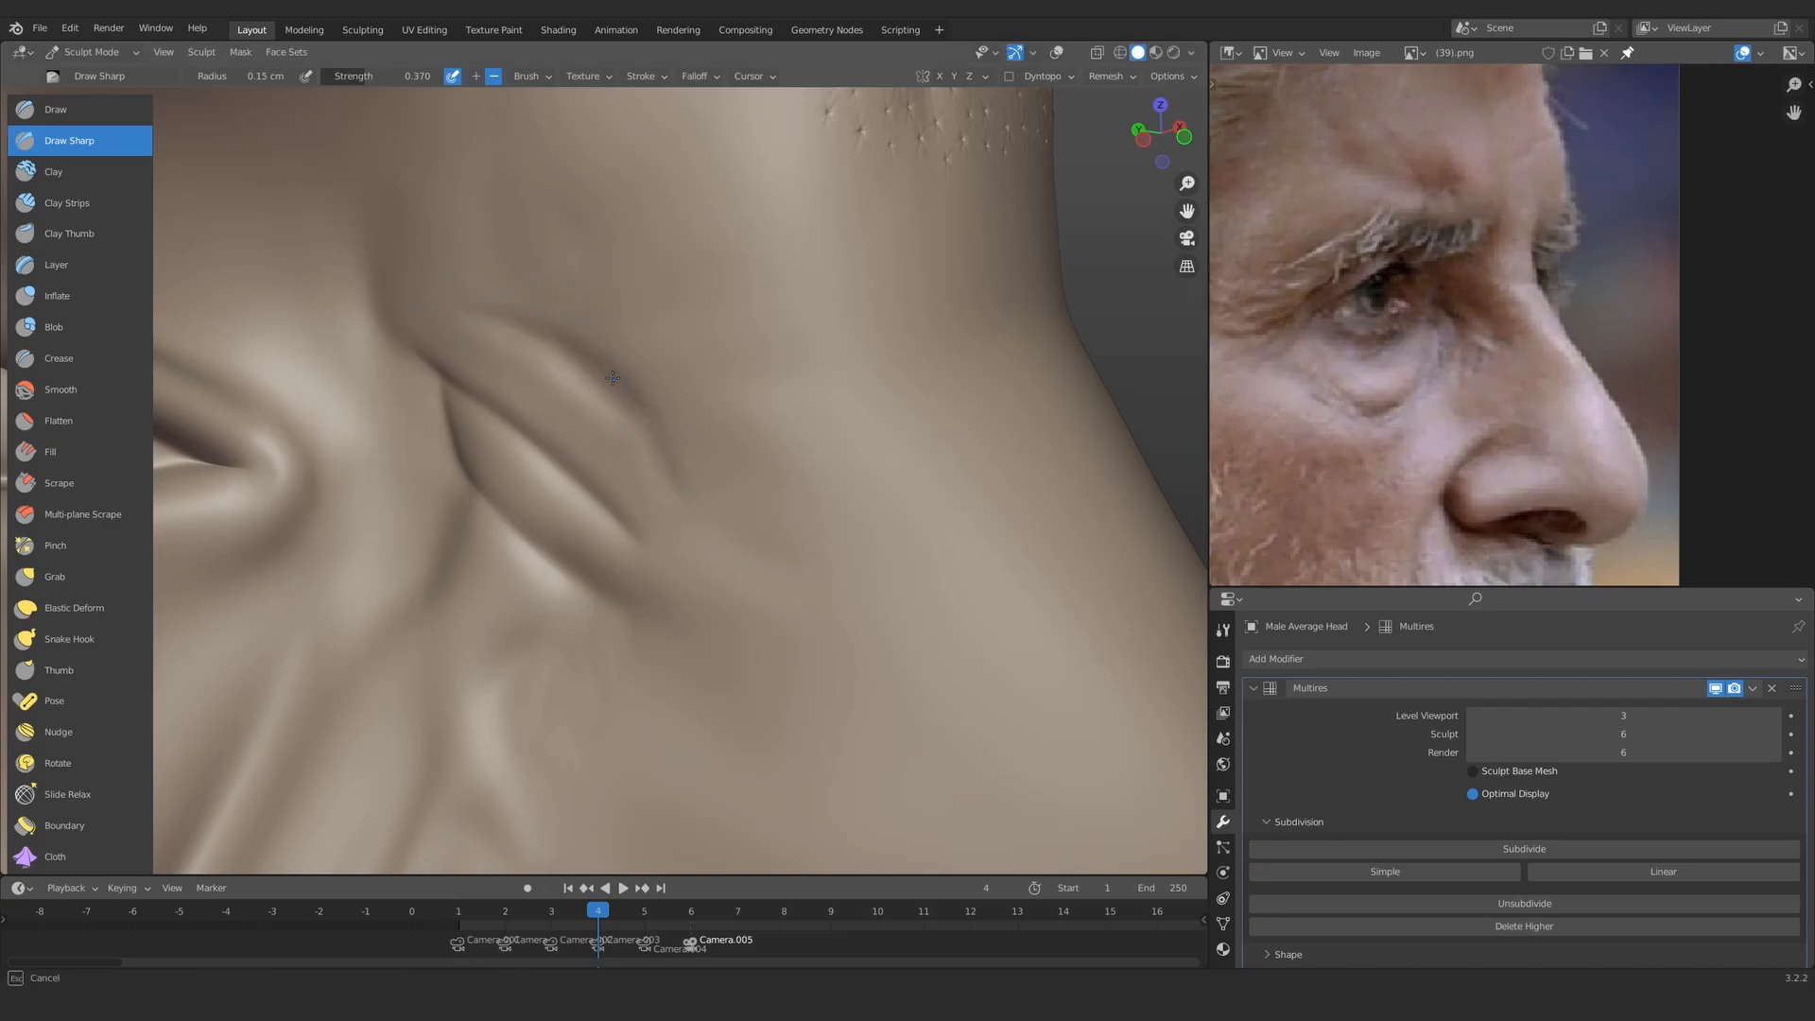
pyautogui.keyDown('ctrl'); pyautogui.moveTo(605, 506); pyautogui.dragTo(595, 478, button='middle'); pyautogui.keyUp('ctrl')
pyautogui.moveTo(671, 551)
pyautogui.keyDown('ctrl'); pyautogui.mouseDown(button='middle')
pyautogui.moveTo(599, 580)
pyautogui.moveTo(587, 526)
pyautogui.moveTo(624, 434)
pyautogui.moveTo(680, 603)
pyautogui.moveTo(511, 313)
pyautogui.mouseUp(button='middle'); pyautogui.keyUp('ctrl')
# Step: Shape the ridges between the diagonal nose creases with Clay Strips, reducing the radius to 0.055 cm
pyautogui.press('f')
pyautogui.click(607, 453)
pyautogui.press('c')
pyautogui.keyDown('ctrl'); pyautogui.moveTo(677, 451); pyautogui.dragTo(523, 471, button='middle'); pyautogui.keyUp('ctrl')
pyautogui.keyDown('ctrl'); pyautogui.moveTo(519, 550); pyautogui.dragTo(482, 661, button='middle'); pyautogui.keyUp('ctrl')
pyautogui.keyDown('ctrl'); pyautogui.moveTo(482, 662); pyautogui.dragTo(350, 271, button='middle'); pyautogui.keyUp('ctrl')
pyautogui.click(74, 141)
pyautogui.moveTo(511, 482)
pyautogui.keyDown('ctrl'); pyautogui.mouseDown(button='middle')
pyautogui.moveTo(517, 453)
pyautogui.moveTo(454, 425)
pyautogui.moveTo(790, 457)
pyautogui.moveTo(304, 405)
pyautogui.moveTo(709, 482)
pyautogui.moveTo(425, 434)
pyautogui.mouseUp(button='middle'); pyautogui.keyUp('ctrl')
pyautogui.click(74, 202)
pyautogui.moveTo(366, 408); pyautogui.dragTo(380, 415)
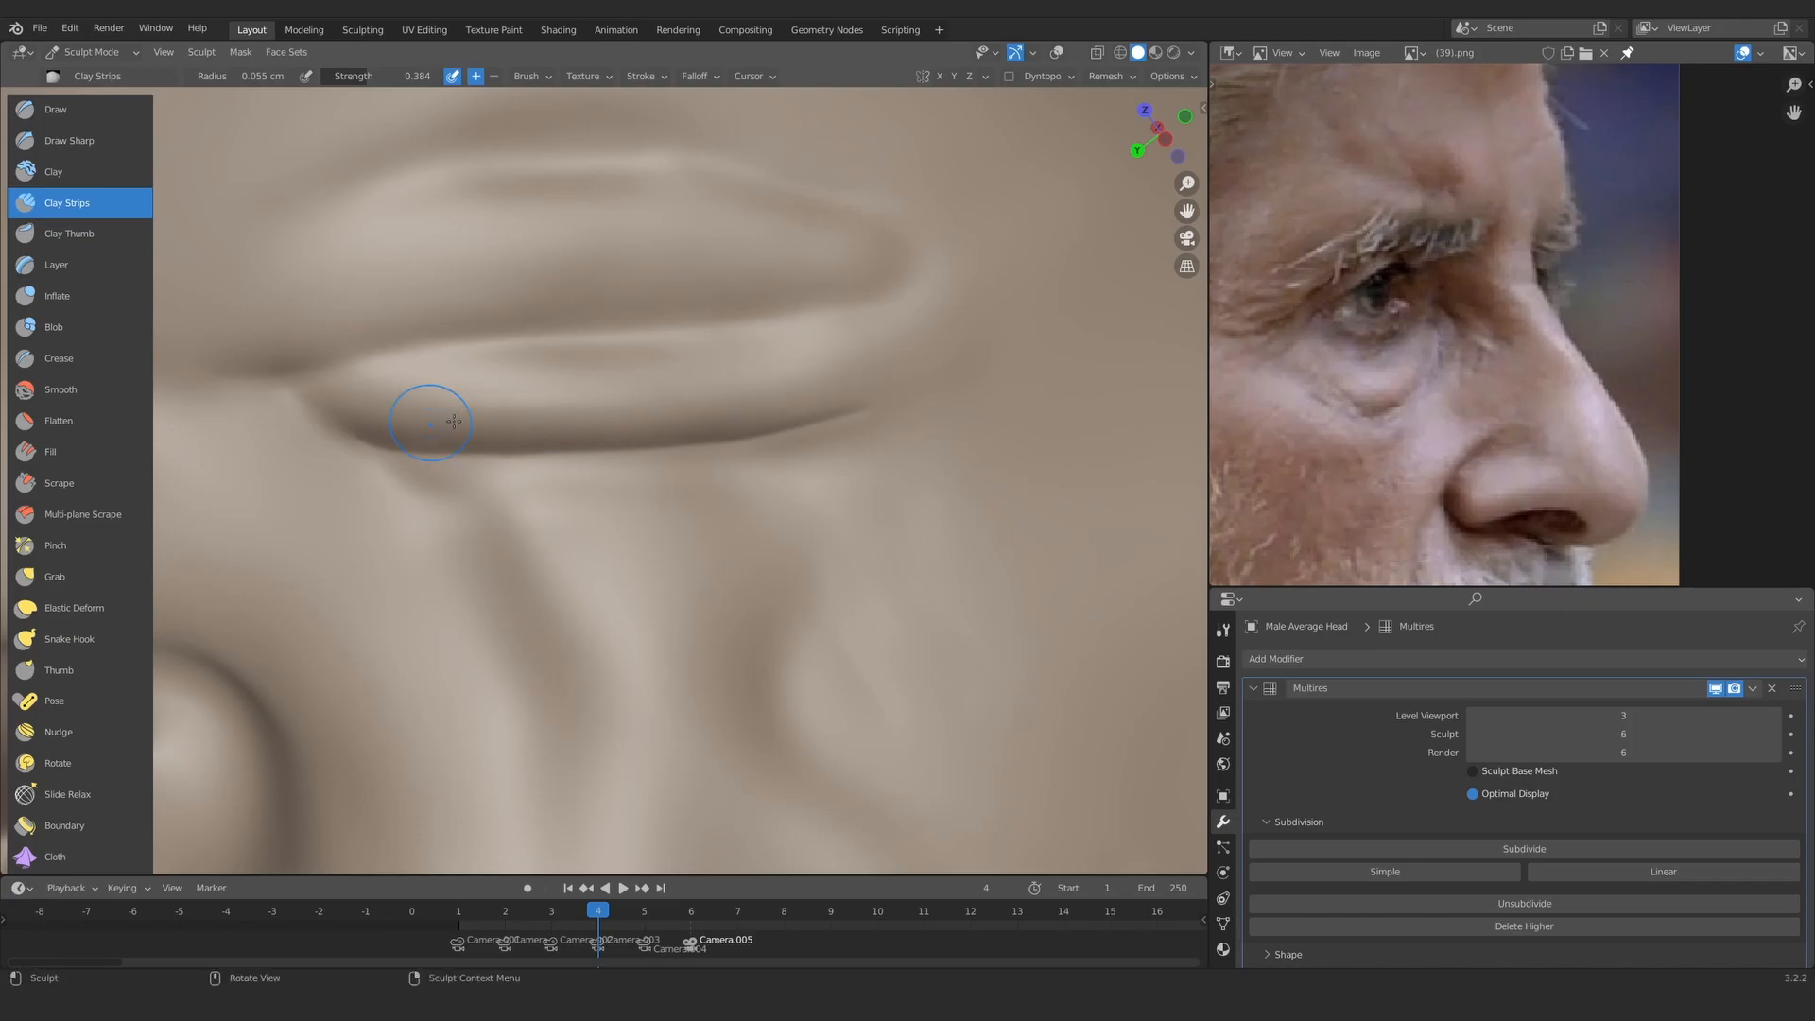
# Step: Adjust the Smooth brush's strength and soften the diagonal nose creases
pyautogui.keyDown('alt'); pyautogui.moveTo(455, 463); pyautogui.dragTo(476, 482); pyautogui.keyUp('alt')
pyautogui.click(66, 389)
pyautogui.doubleClick(385, 76)
pyautogui.keyDown('ctrl'); pyautogui.keyDown('alt'); pyautogui.moveTo(418, 552); pyautogui.dragTo(738, 604); pyautogui.keyUp('alt'); pyautogui.keyUp('ctrl')
pyautogui.moveTo(737, 604)
pyautogui.keyDown('alt'); pyautogui.mouseDown()
pyautogui.moveTo(695, 542)
pyautogui.moveTo(626, 327)
pyautogui.moveTo(653, 288)
pyautogui.mouseUp(); pyautogui.keyUp('alt')
# Step: Cut fine wrinkles below the diagonal nose creases with Draw Sharp at 0.055 cm radius and 0.149 strength
pyautogui.click(69, 141)
pyautogui.keyDown('ctrl'); pyautogui.keyDown('alt'); pyautogui.moveTo(642, 397); pyautogui.dragTo(663, 473); pyautogui.keyUp('alt'); pyautogui.keyUp('ctrl')
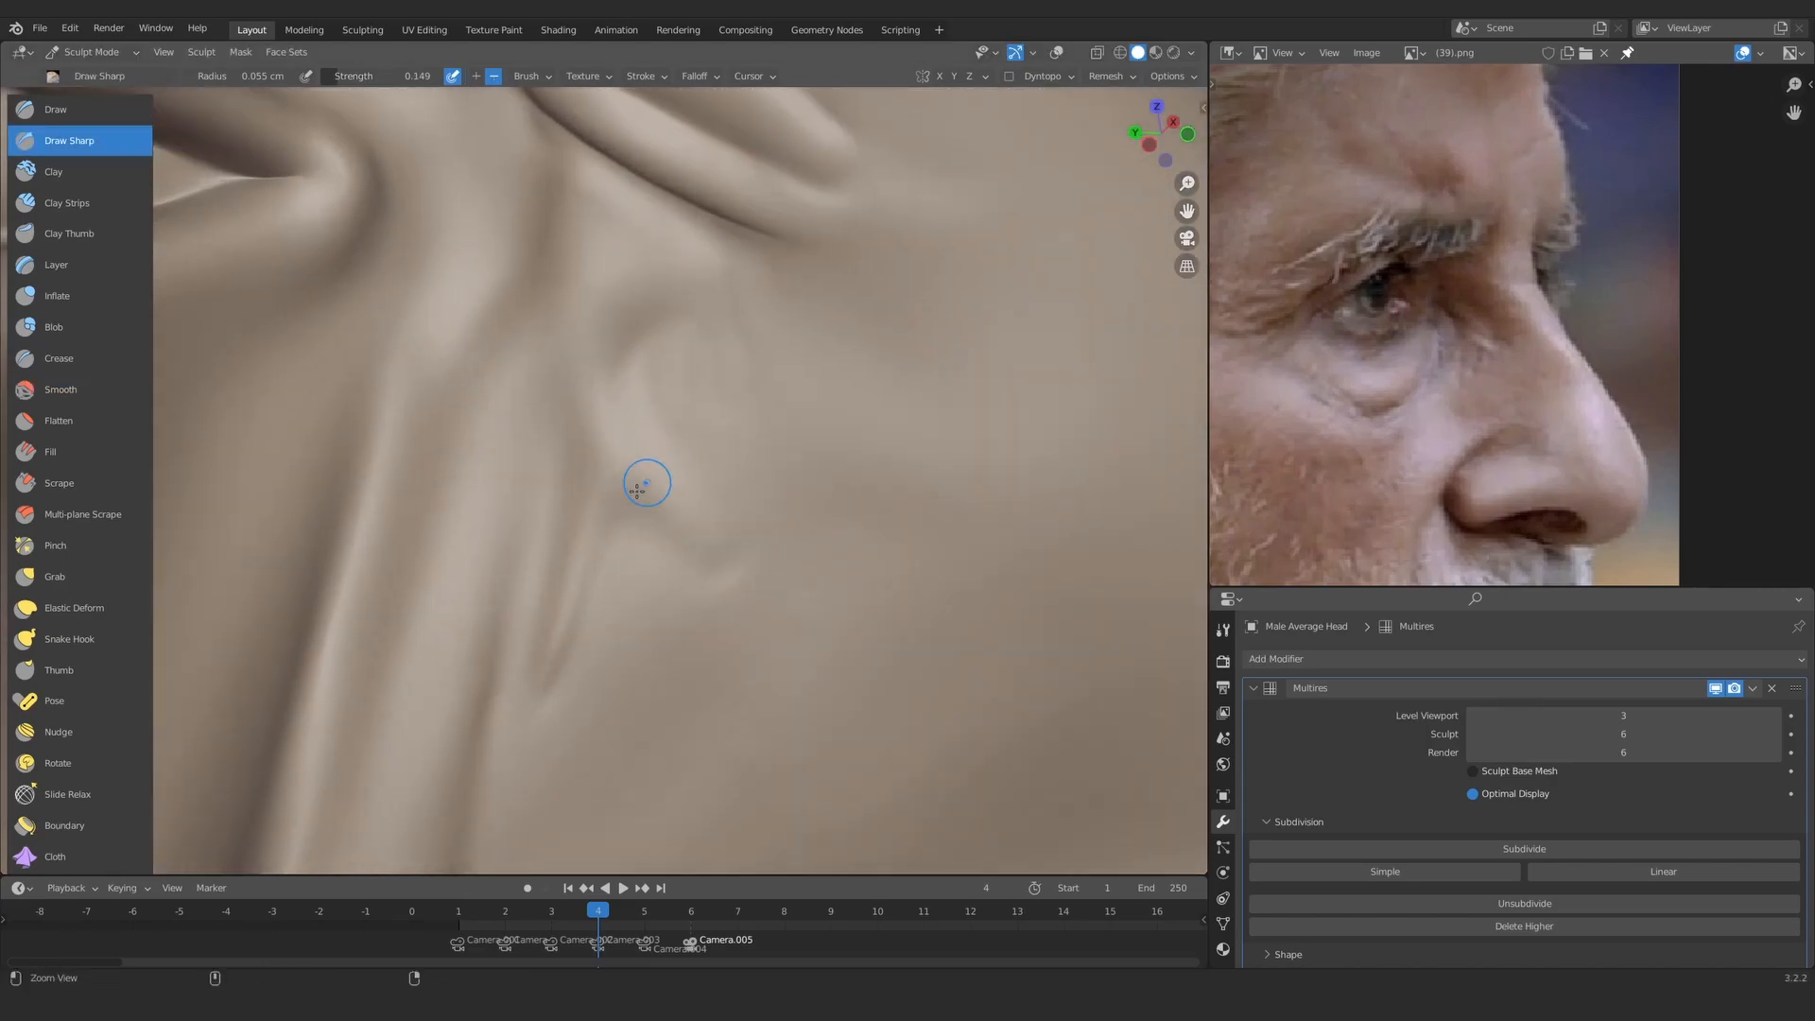
pyautogui.moveTo(695, 349); pyautogui.dragTo(707, 390)
pyautogui.moveTo(671, 364)
pyautogui.keyDown('ctrl'); pyautogui.keyDown('alt'); pyautogui.mouseDown()
pyautogui.moveTo(616, 466)
pyautogui.moveTo(697, 292)
pyautogui.moveTo(723, 421)
pyautogui.mouseUp(); pyautogui.keyUp('alt'); pyautogui.keyUp('ctrl')
pyautogui.moveTo(723, 421)
pyautogui.keyDown('alt'); pyautogui.mouseDown()
pyautogui.moveTo(653, 411)
pyautogui.moveTo(831, 383)
pyautogui.mouseUp(); pyautogui.keyUp('alt')
pyautogui.keyDown('ctrl'); pyautogui.keyDown('alt'); pyautogui.moveTo(718, 492); pyautogui.dragTo(747, 311); pyautogui.keyUp('alt'); pyautogui.keyUp('ctrl')
# Step: Blend the skin around the creases on the side of the nose bridge with Clay Strips at 0.26 cm radius
pyautogui.click(67, 203)
pyautogui.keyDown('ctrl'); pyautogui.keyDown('alt'); pyautogui.moveTo(812, 435); pyautogui.dragTo(843, 380); pyautogui.keyUp('alt'); pyautogui.keyUp('ctrl')
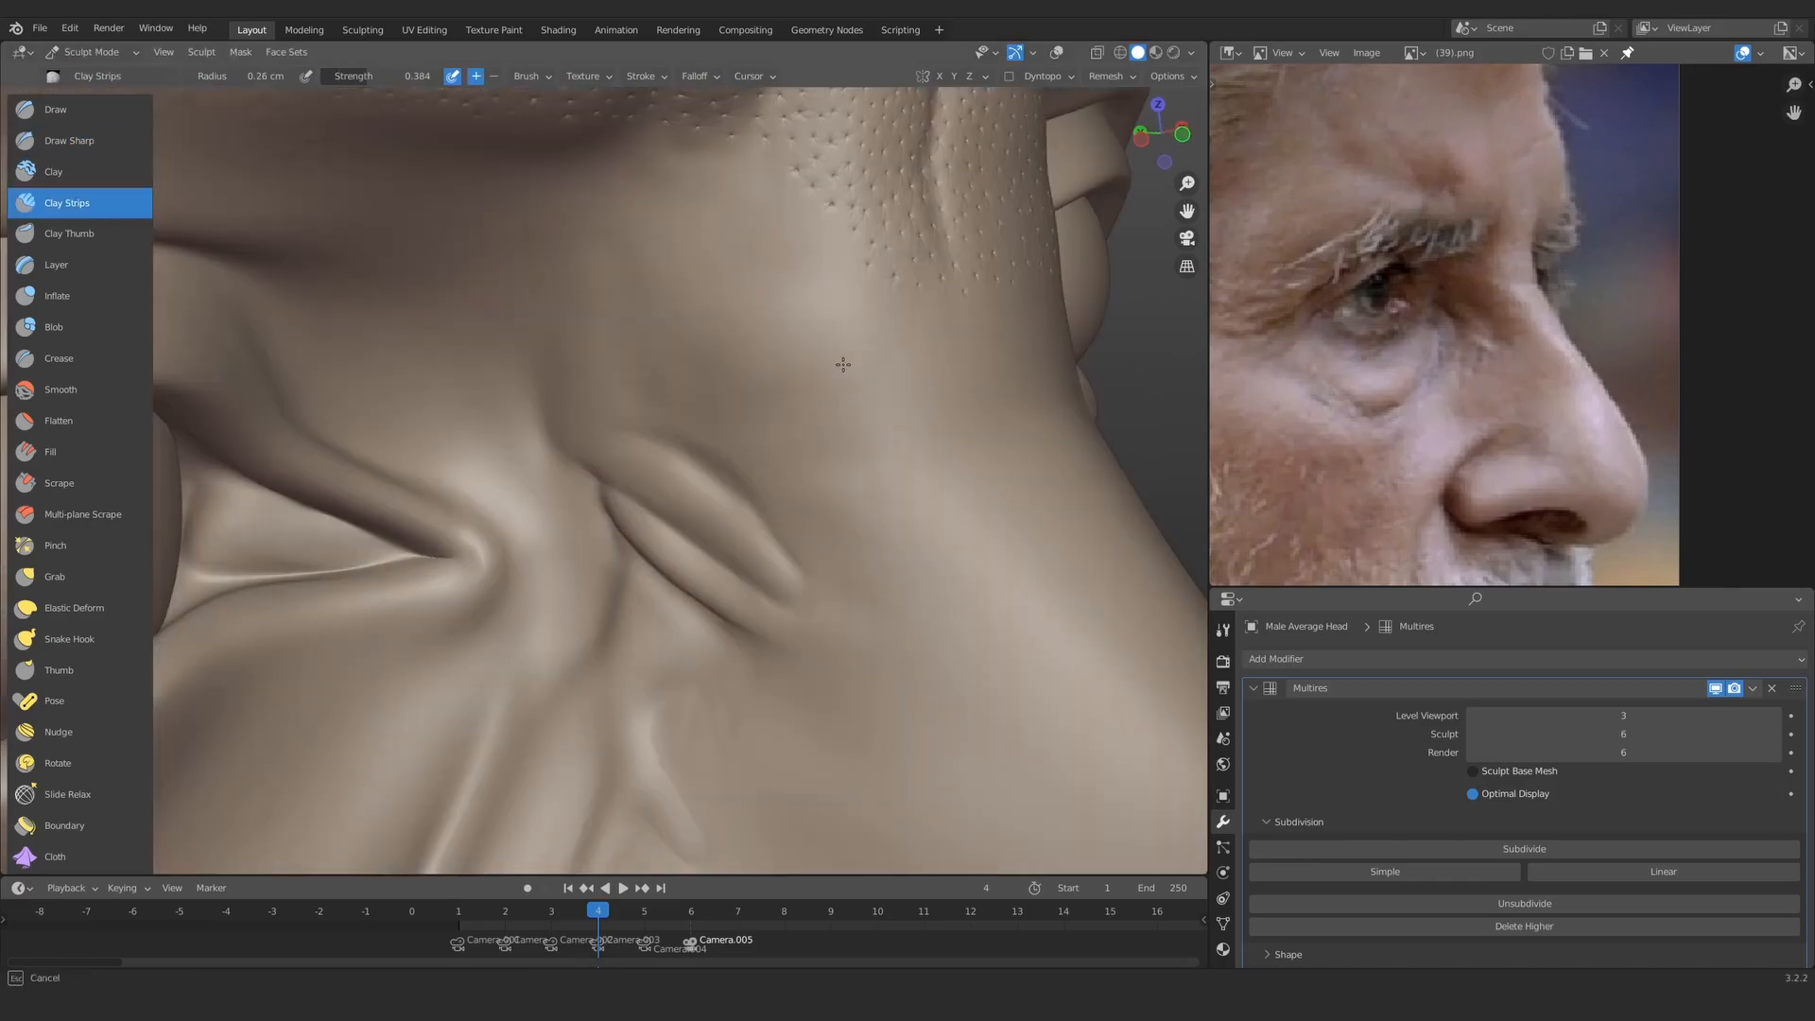
pyautogui.moveTo(876, 514)
pyautogui.keyDown('alt'); pyautogui.mouseDown()
pyautogui.moveTo(882, 608)
pyautogui.moveTo(675, 330)
pyautogui.moveTo(519, 482)
pyautogui.moveTo(608, 357)
pyautogui.moveTo(756, 378)
pyautogui.mouseUp(); pyautogui.keyUp('alt')
pyautogui.moveTo(653, 586)
pyautogui.keyDown('ctrl'); pyautogui.keyDown('alt'); pyautogui.mouseDown()
pyautogui.moveTo(696, 424)
pyautogui.moveTo(716, 518)
pyautogui.moveTo(632, 616)
pyautogui.moveTo(684, 514)
pyautogui.mouseUp(); pyautogui.keyUp('alt'); pyautogui.keyUp('ctrl')
pyautogui.keyDown('alt'); pyautogui.keyDown('shift'); pyautogui.moveTo(495, 540); pyautogui.dragTo(567, 431); pyautogui.keyUp('shift'); pyautogui.keyUp('alt')
pyautogui.keyDown('ctrl'); pyautogui.keyDown('alt'); pyautogui.moveTo(641, 581); pyautogui.dragTo(666, 492); pyautogui.keyUp('alt'); pyautogui.keyUp('ctrl')
# Step: Adjust the Draw brush's strength and touch up the forms on the side of the nose
pyautogui.press('x')
pyautogui.hotkey('shift', 'f')
pyautogui.moveTo(558, 556); pyautogui.dragTo(652, 487)
pyautogui.click(884, 425)
pyautogui.moveTo(586, 454)
pyautogui.keyDown('ctrl'); pyautogui.keyDown('alt'); pyautogui.mouseDown()
pyautogui.moveTo(576, 501)
pyautogui.moveTo(688, 436)
pyautogui.mouseUp(); pyautogui.keyUp('alt'); pyautogui.keyUp('ctrl')
# Step: Build up the side of the nostril wing with Clay Strips at 0.24 cm radius
pyautogui.click(69, 202)
pyautogui.press('f')
pyautogui.click(629, 491)
pyautogui.keyDown('ctrl'); pyautogui.keyDown('alt'); pyautogui.moveTo(619, 501); pyautogui.dragTo(622, 477); pyautogui.keyUp('alt'); pyautogui.keyUp('ctrl')
pyautogui.keyDown('alt'); pyautogui.moveTo(578, 571); pyautogui.dragTo(576, 546); pyautogui.keyUp('alt')
pyautogui.press('f')
pyautogui.click(752, 423)
pyautogui.moveTo(684, 414); pyautogui.dragTo(740, 424)
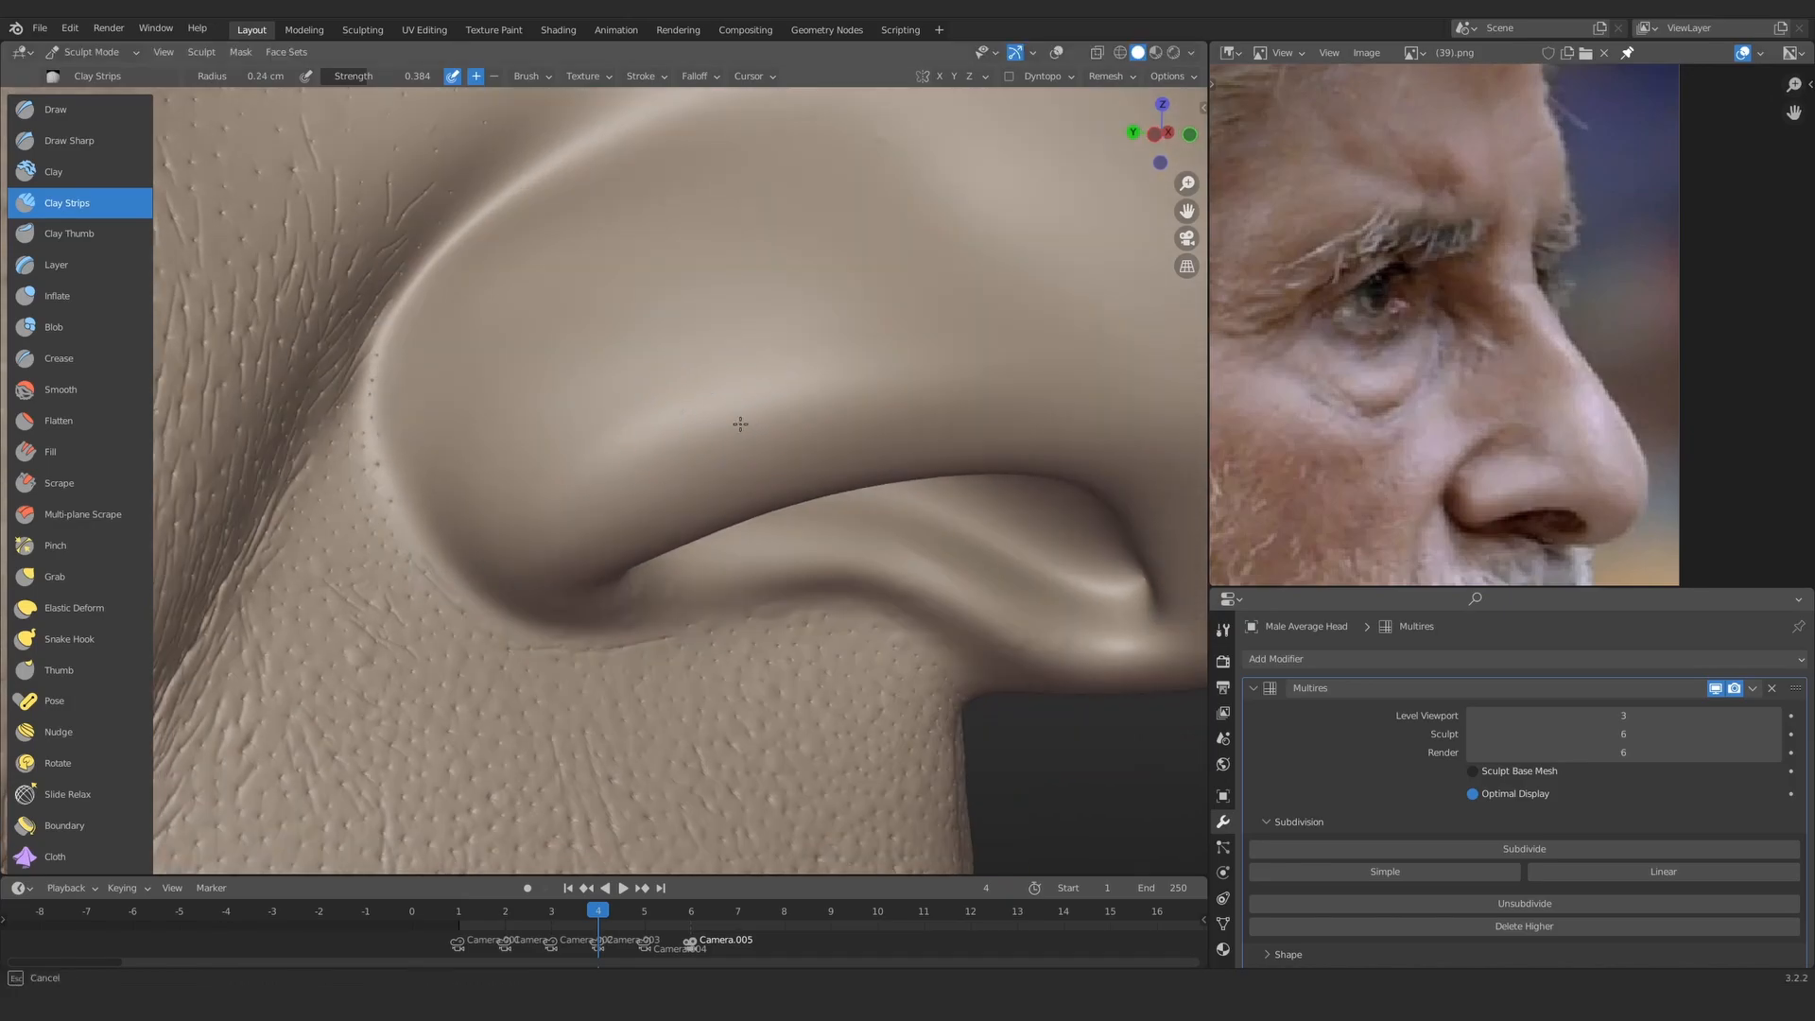
pyautogui.keyDown('ctrl'); pyautogui.keyDown('alt'); pyautogui.moveTo(753, 359); pyautogui.dragTo(756, 439); pyautogui.keyUp('alt'); pyautogui.keyUp('ctrl')
pyautogui.moveTo(756, 439)
pyautogui.keyDown('alt'); pyautogui.mouseDown()
pyautogui.moveTo(777, 438)
pyautogui.moveTo(690, 392)
pyautogui.mouseUp(); pyautogui.keyUp('alt')
# Step: Carve the crease around the nostril wing with Draw Sharp at 0.055 cm radius and 0.318 strength
pyautogui.press('2')
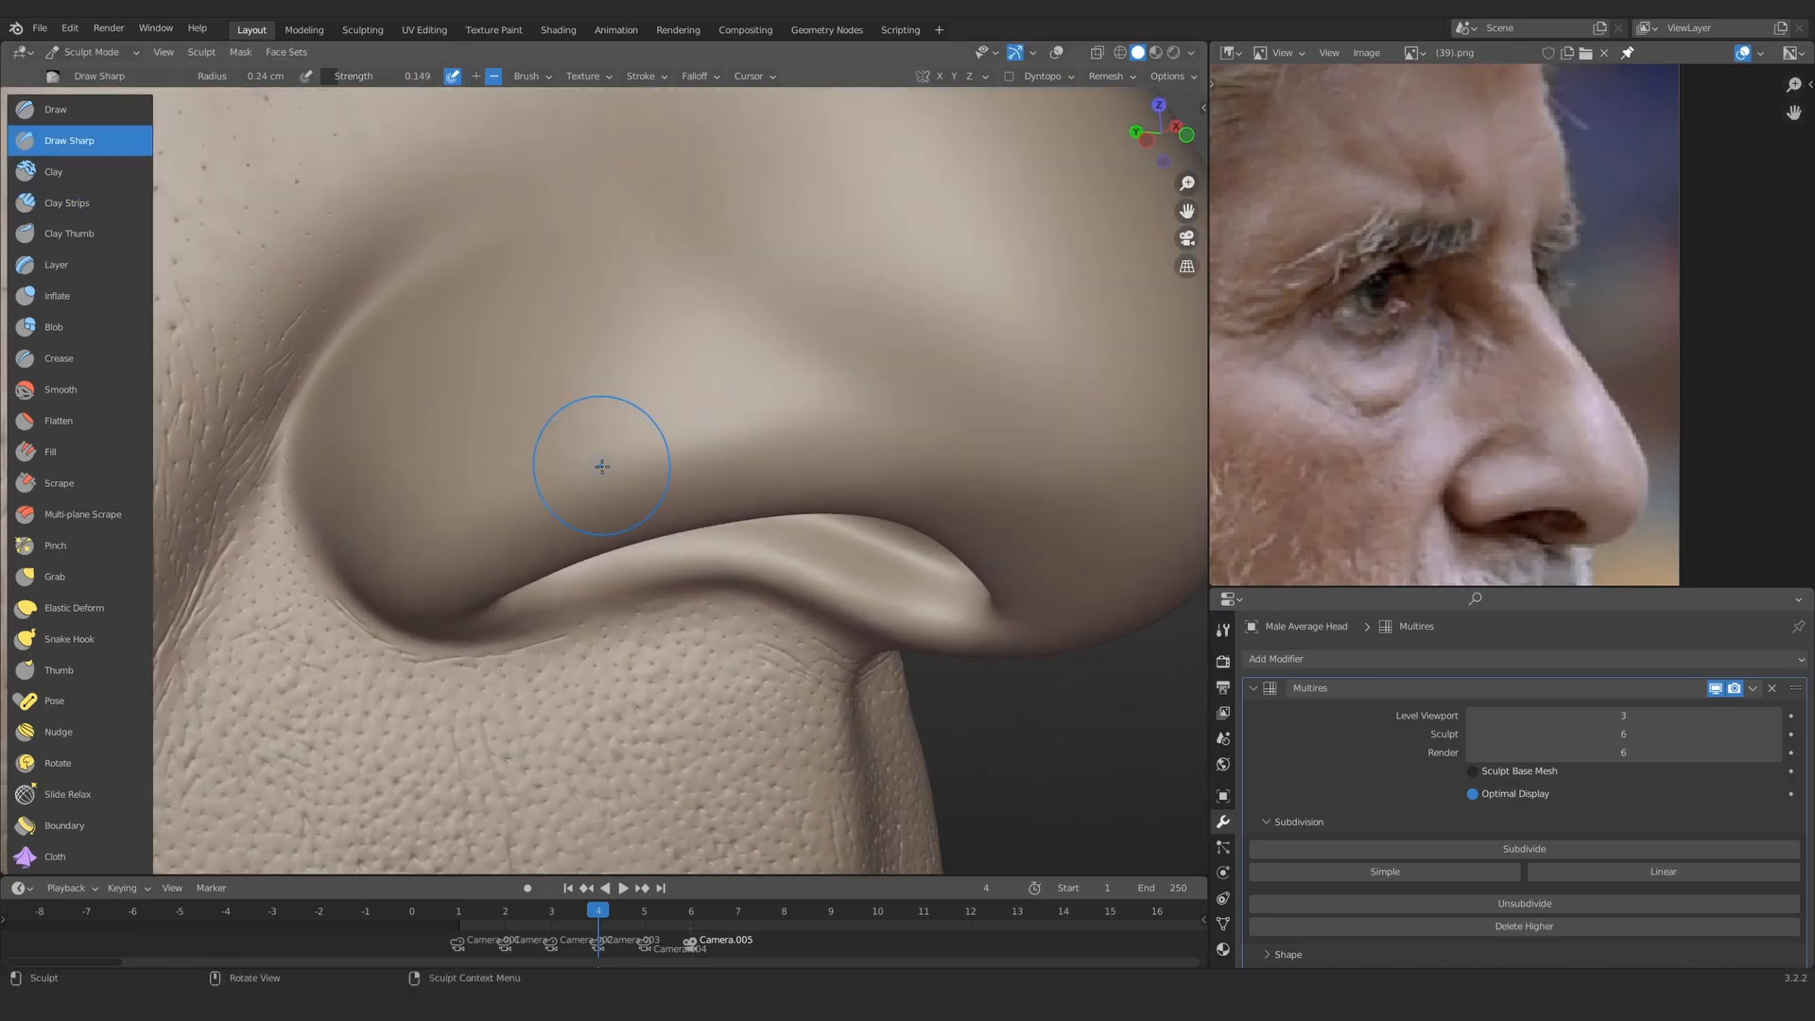
pyautogui.keyDown('alt'); pyautogui.moveTo(526, 499); pyautogui.dragTo(416, 558); pyautogui.keyUp('alt')
pyautogui.moveTo(275, 364)
pyautogui.keyDown('alt'); pyautogui.keyDown('shift'); pyautogui.mouseDown()
pyautogui.moveTo(519, 388)
pyautogui.moveTo(515, 331)
pyautogui.mouseUp(); pyautogui.keyUp('shift'); pyautogui.keyUp('alt')
pyautogui.press('f')
pyautogui.click(466, 523)
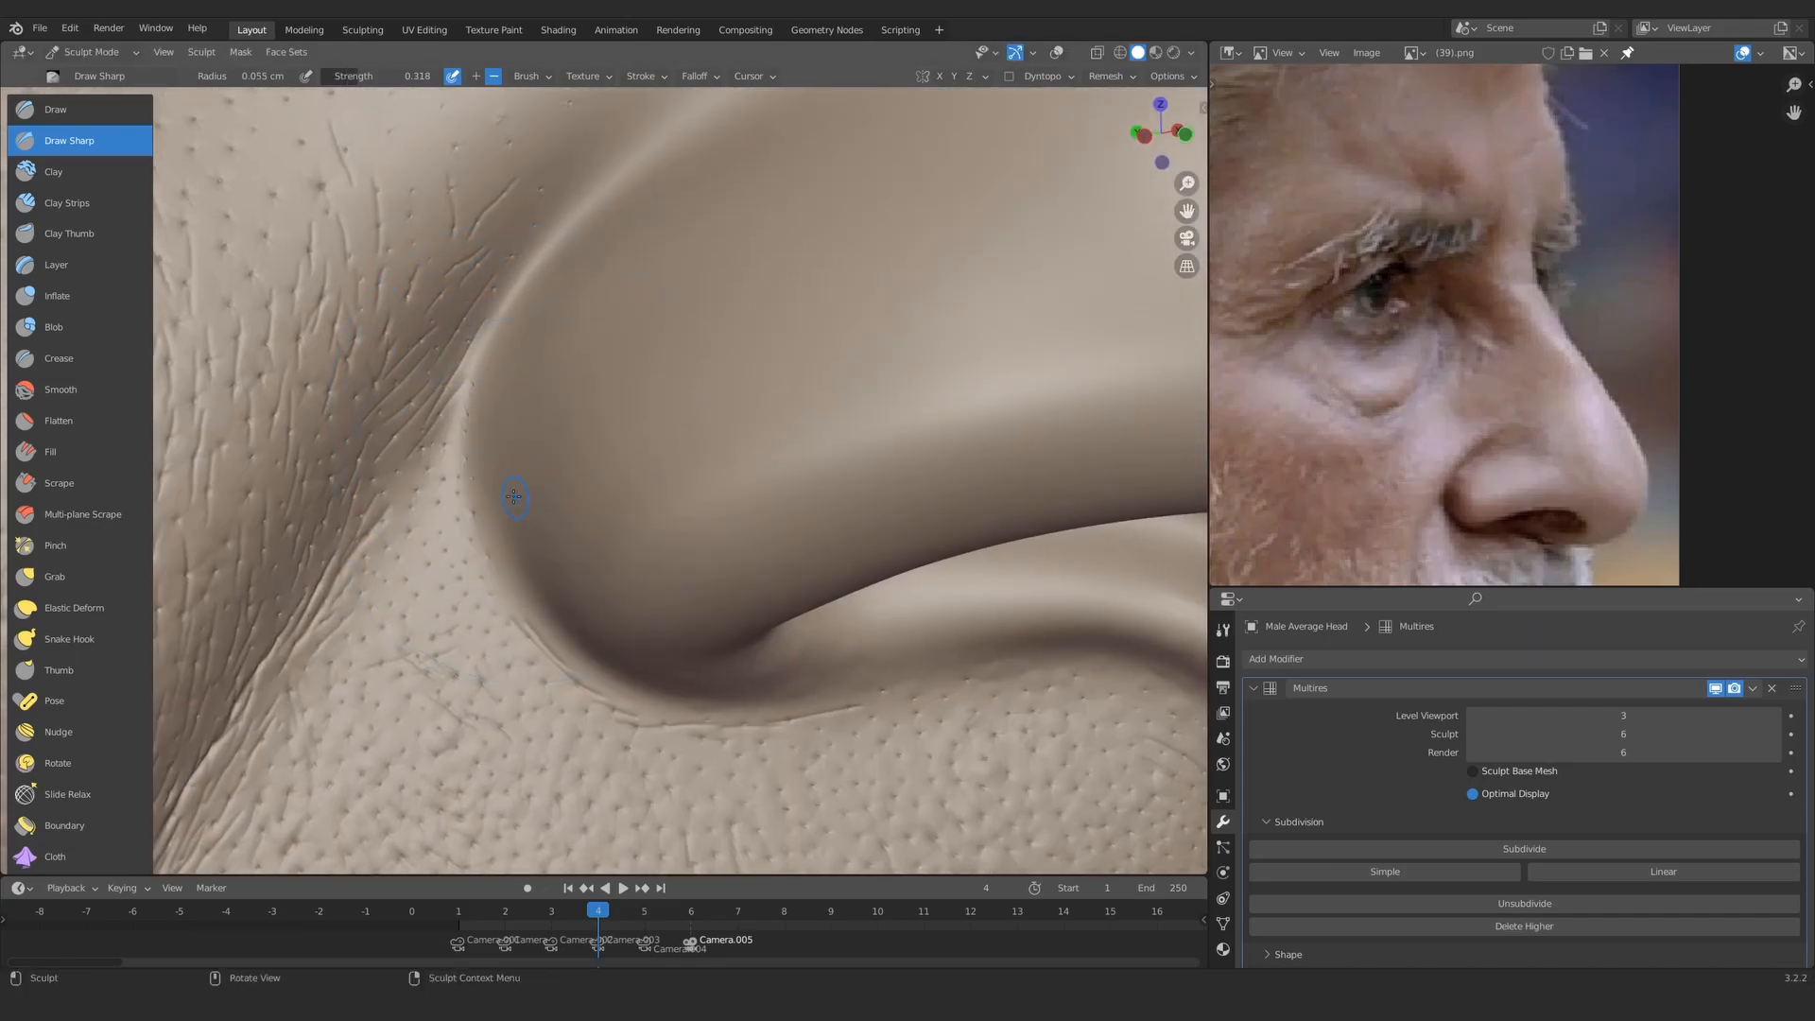
pyautogui.keyDown('ctrl'); pyautogui.keyDown('alt'); pyautogui.moveTo(471, 501); pyautogui.dragTo(482, 605); pyautogui.keyUp('alt'); pyautogui.keyUp('ctrl')
pyautogui.moveTo(719, 529)
pyautogui.keyDown('alt'); pyautogui.mouseDown()
pyautogui.moveTo(587, 547)
pyautogui.moveTo(453, 529)
pyautogui.mouseUp(); pyautogui.keyUp('alt')
pyautogui.moveTo(718, 491)
pyautogui.keyDown('ctrl'); pyautogui.keyDown('alt'); pyautogui.mouseDown()
pyautogui.moveTo(729, 360)
pyautogui.moveTo(611, 410)
pyautogui.mouseUp(); pyautogui.keyUp('alt'); pyautogui.keyUp('ctrl')
# Step: Adjust the brush's radius and strength and refine the edge of the nostril wing
pyautogui.press('f')
pyautogui.click(765, 472)
pyautogui.hotkey('shift', 'f')
pyautogui.click(669, 461)
pyautogui.press('f')
pyautogui.click(767, 457)
pyautogui.moveTo(700, 453)
pyautogui.keyDown('alt'); pyautogui.mouseDown()
pyautogui.moveTo(555, 438)
pyautogui.moveTo(648, 426)
pyautogui.mouseUp(); pyautogui.keyUp('alt')
# Step: Adjust the Smooth brush's strength and soften the skin around the nostril wing
pyautogui.click(104, 389)
pyautogui.hotkey('shift', 'f')
pyautogui.click(754, 259)
pyautogui.moveTo(943, 387)
pyautogui.keyDown('alt'); pyautogui.mouseDown()
pyautogui.moveTo(671, 433)
pyautogui.moveTo(977, 352)
pyautogui.moveTo(922, 376)
pyautogui.mouseUp(); pyautogui.keyUp('alt')
pyautogui.keyDown('ctrl'); pyautogui.keyDown('alt'); pyautogui.moveTo(604, 458); pyautogui.dragTo(718, 439); pyautogui.keyUp('alt'); pyautogui.keyUp('ctrl')
pyautogui.keyDown('ctrl'); pyautogui.keyDown('alt'); pyautogui.moveTo(718, 439); pyautogui.dragTo(704, 530); pyautogui.keyUp('alt'); pyautogui.keyUp('ctrl')
# Step: Set the Clay brush to 0.23 cm radius and touch up the nose form
pyautogui.press('f')
pyautogui.click(688, 500)
pyautogui.moveTo(704, 529)
pyautogui.keyDown('alt'); pyautogui.mouseDown()
pyautogui.moveTo(681, 513)
pyautogui.moveTo(728, 518)
pyautogui.mouseUp(); pyautogui.keyUp('alt')
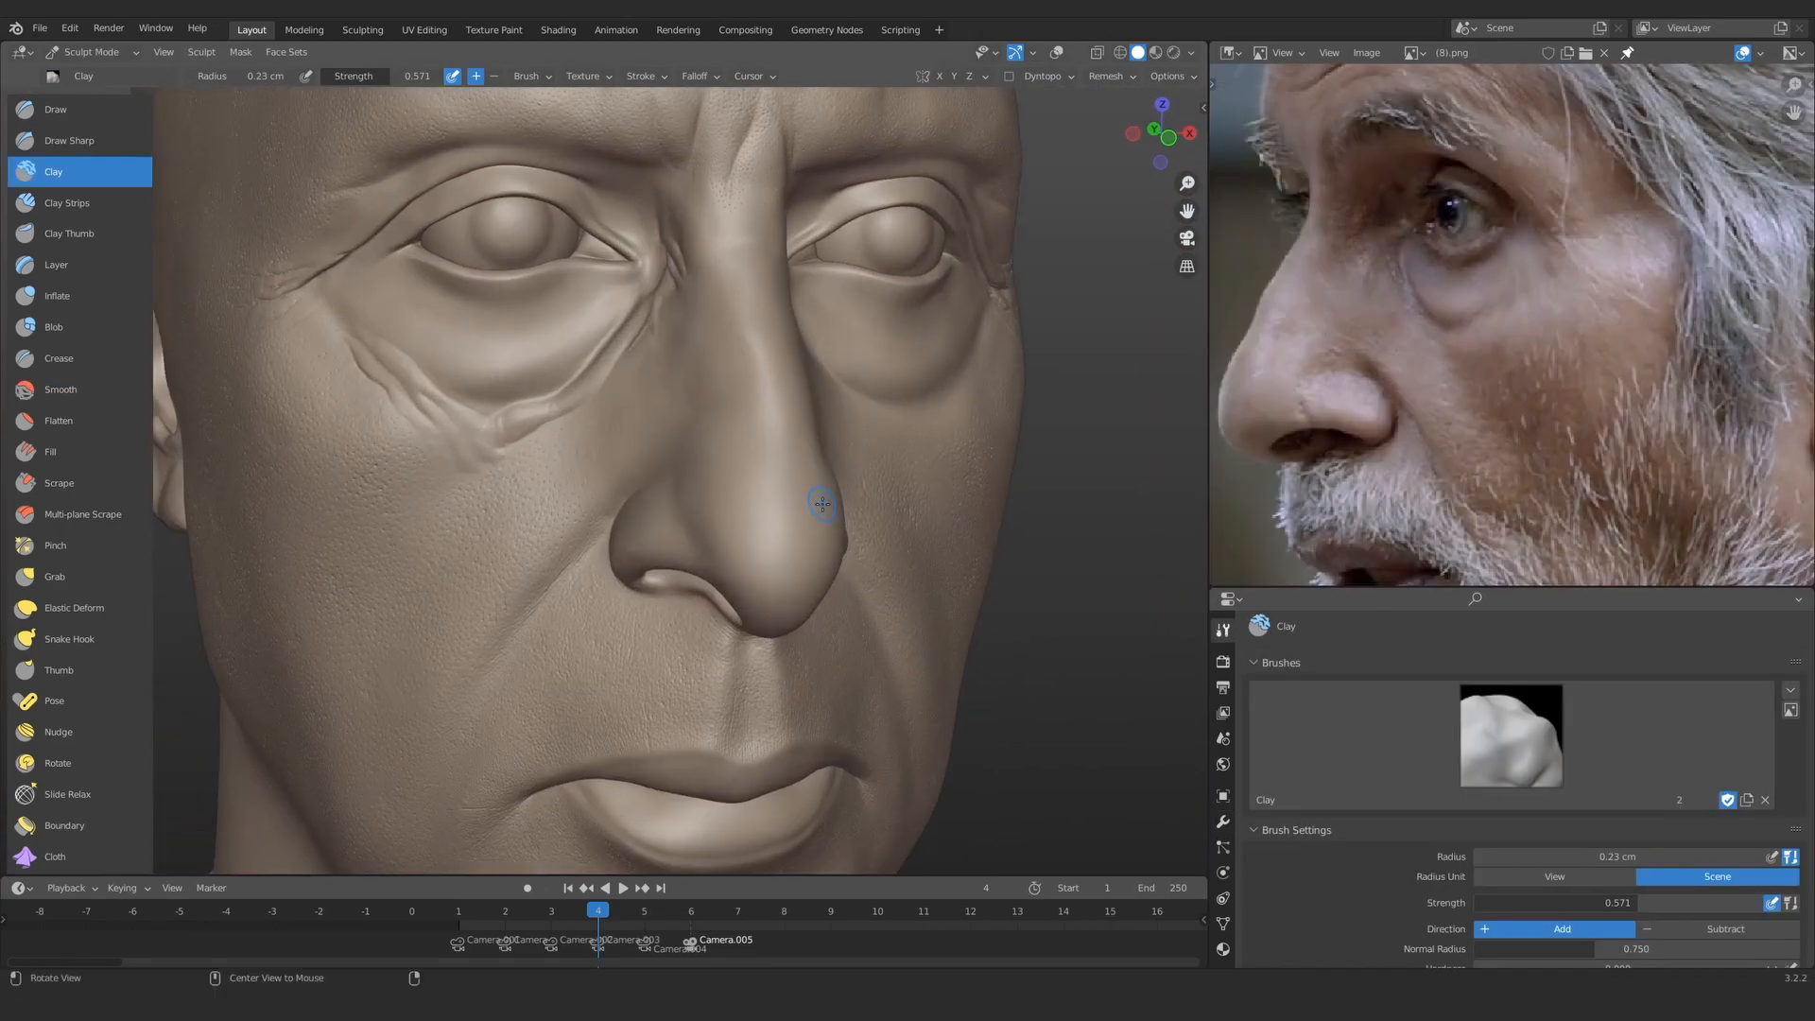
pyautogui.moveTo(826, 507)
pyautogui.keyDown('alt'); pyautogui.mouseDown()
pyautogui.moveTo(695, 437)
pyautogui.moveTo(688, 473)
pyautogui.moveTo(643, 472)
pyautogui.mouseUp(); pyautogui.keyUp('alt')
# Step: Deepen the crease behind the opposite nostril wing with Draw Sharp at 0.33 cm radius and 0.398 strength
pyautogui.click(79, 140)
pyautogui.moveTo(603, 382); pyautogui.dragTo(607, 388)
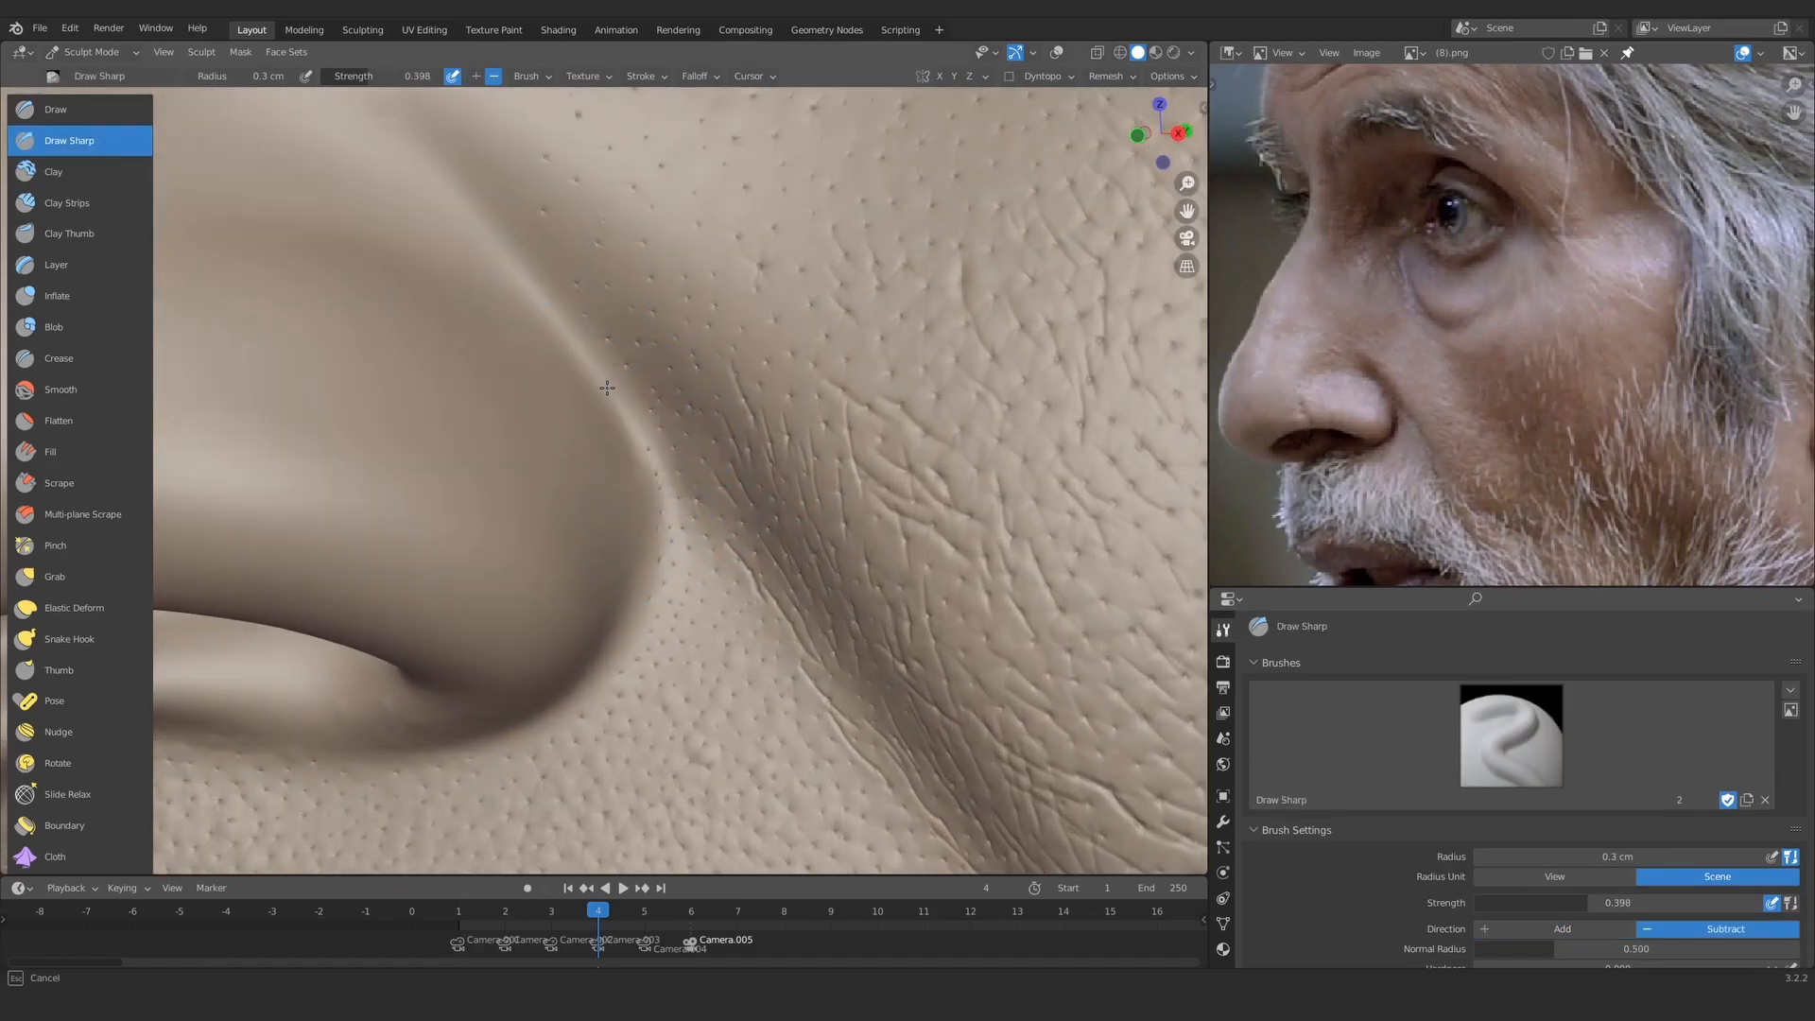
pyautogui.moveTo(638, 560)
pyautogui.keyDown('ctrl'); pyautogui.keyDown('alt'); pyautogui.mouseDown()
pyautogui.moveTo(669, 494)
pyautogui.moveTo(662, 551)
pyautogui.moveTo(654, 463)
pyautogui.mouseUp(); pyautogui.keyUp('alt'); pyautogui.keyUp('ctrl')
pyautogui.press('f')
pyautogui.click(595, 371)
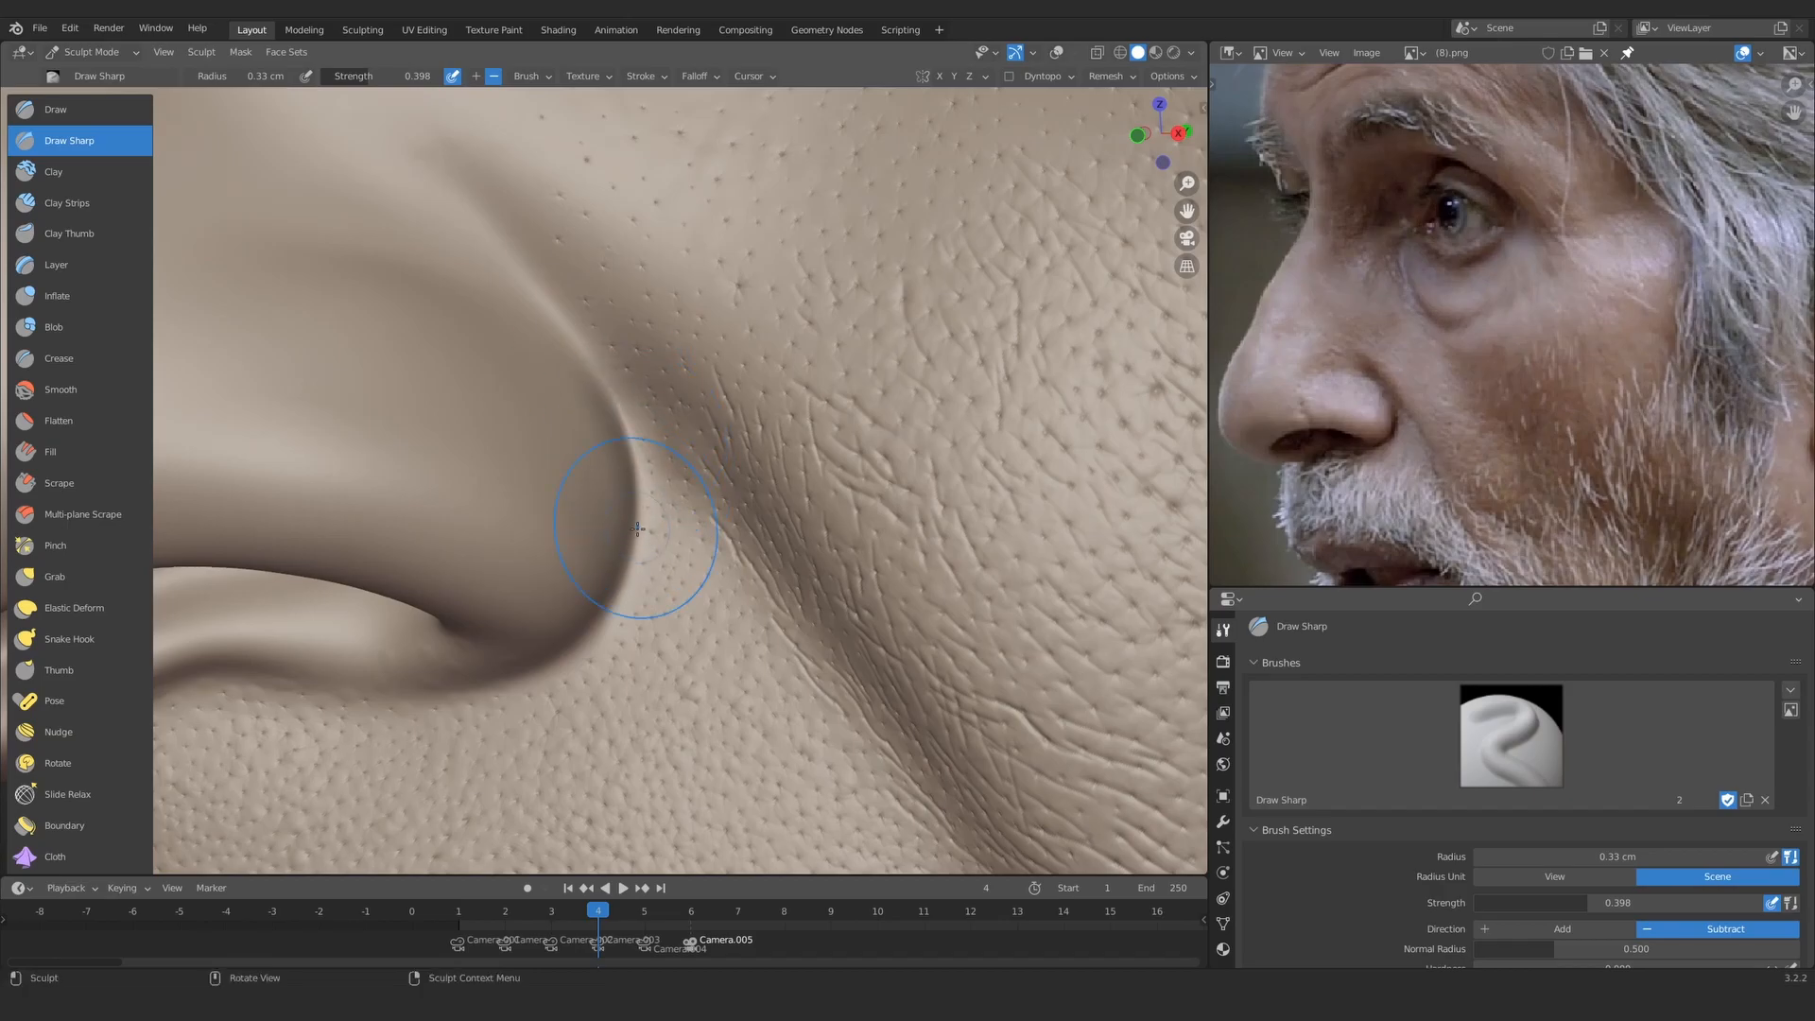
# Step: Reshape the outer edge of the nostril wing with Grab at 0.35 cm radius
pyautogui.press('g')
pyautogui.keyDown('alt'); pyautogui.moveTo(586, 514); pyautogui.dragTo(653, 590); pyautogui.keyUp('alt')
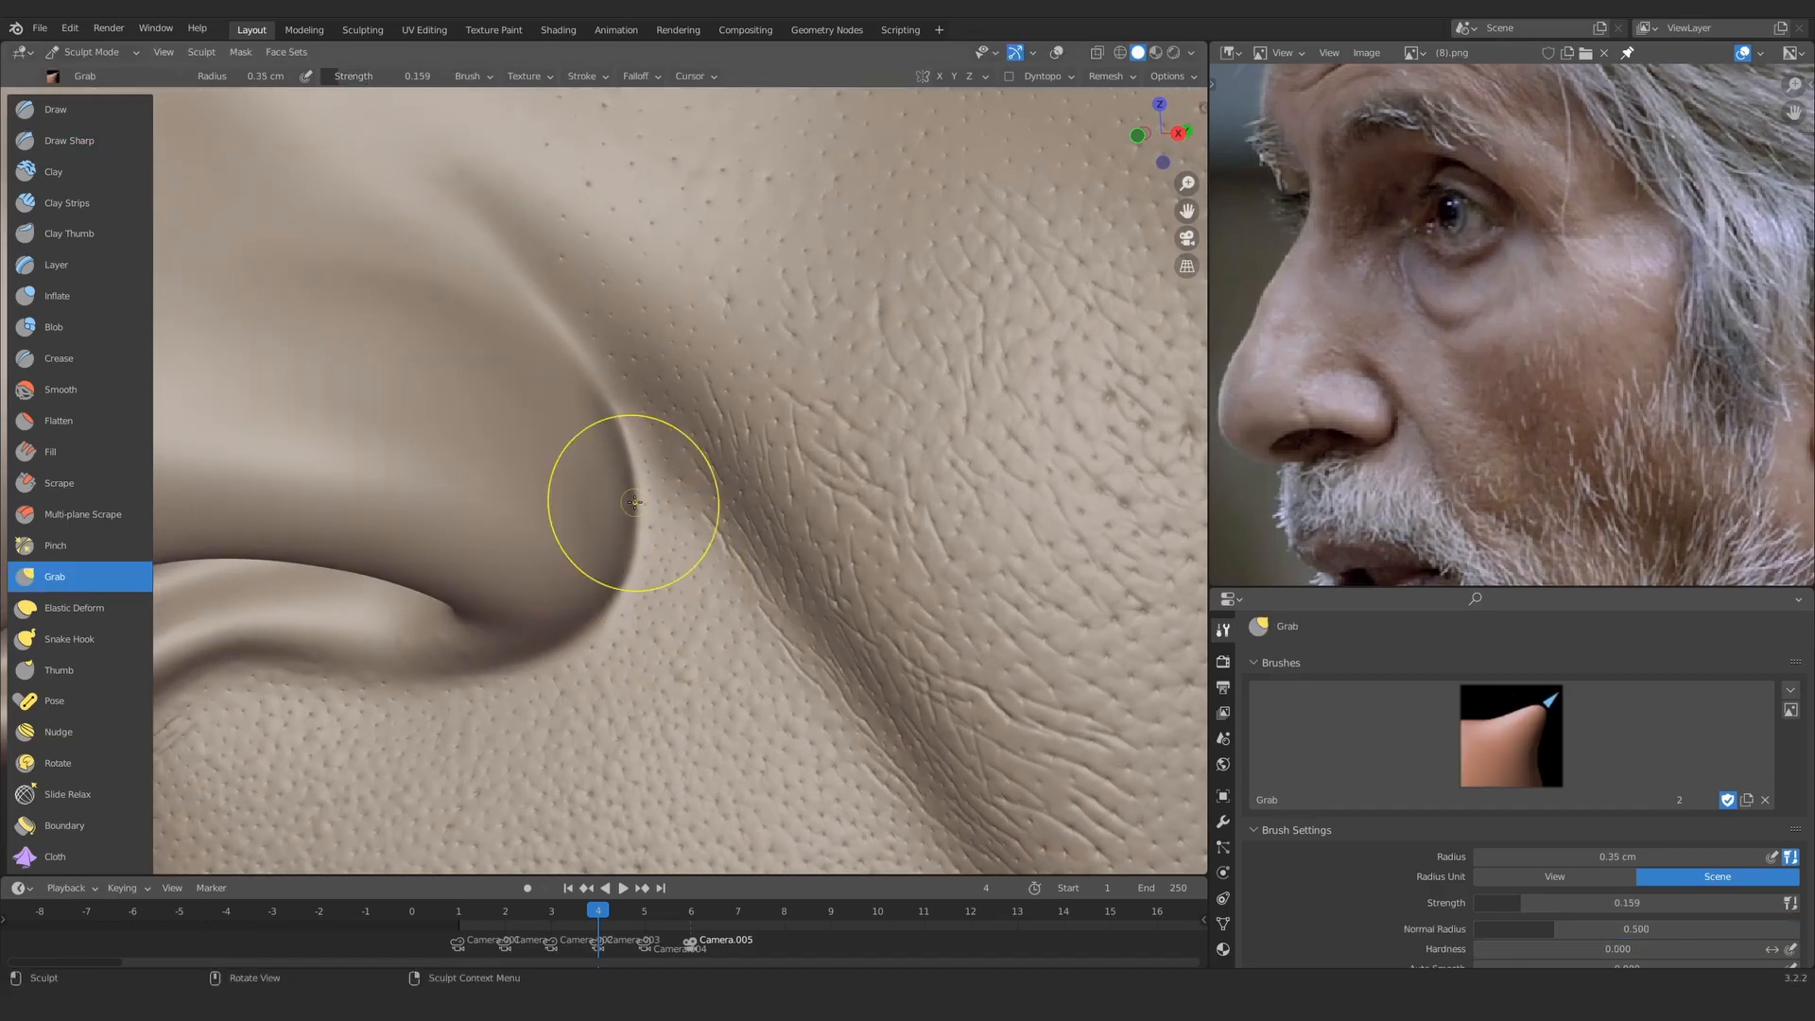
pyautogui.keyDown('alt'); pyautogui.moveTo(636, 501); pyautogui.dragTo(635, 509); pyautogui.keyUp('alt')
pyautogui.moveTo(701, 406)
pyautogui.keyDown('ctrl'); pyautogui.keyDown('alt'); pyautogui.mouseDown()
pyautogui.moveTo(685, 572)
pyautogui.moveTo(640, 456)
pyautogui.moveTo(656, 544)
pyautogui.moveTo(713, 430)
pyautogui.mouseUp(); pyautogui.keyUp('alt'); pyautogui.keyUp('ctrl')
pyautogui.keyDown('ctrl'); pyautogui.keyDown('alt'); pyautogui.moveTo(701, 605); pyautogui.dragTo(626, 439); pyautogui.keyUp('alt'); pyautogui.keyUp('ctrl')
# Step: Adjust the Grab brush's falloff and pull the nostril's lower corner into shape at 0.27 cm radius
pyautogui.click(638, 76)
pyautogui.click(635, 113)
pyautogui.click(610, 218)
pyautogui.press('f')
pyautogui.click(649, 499)
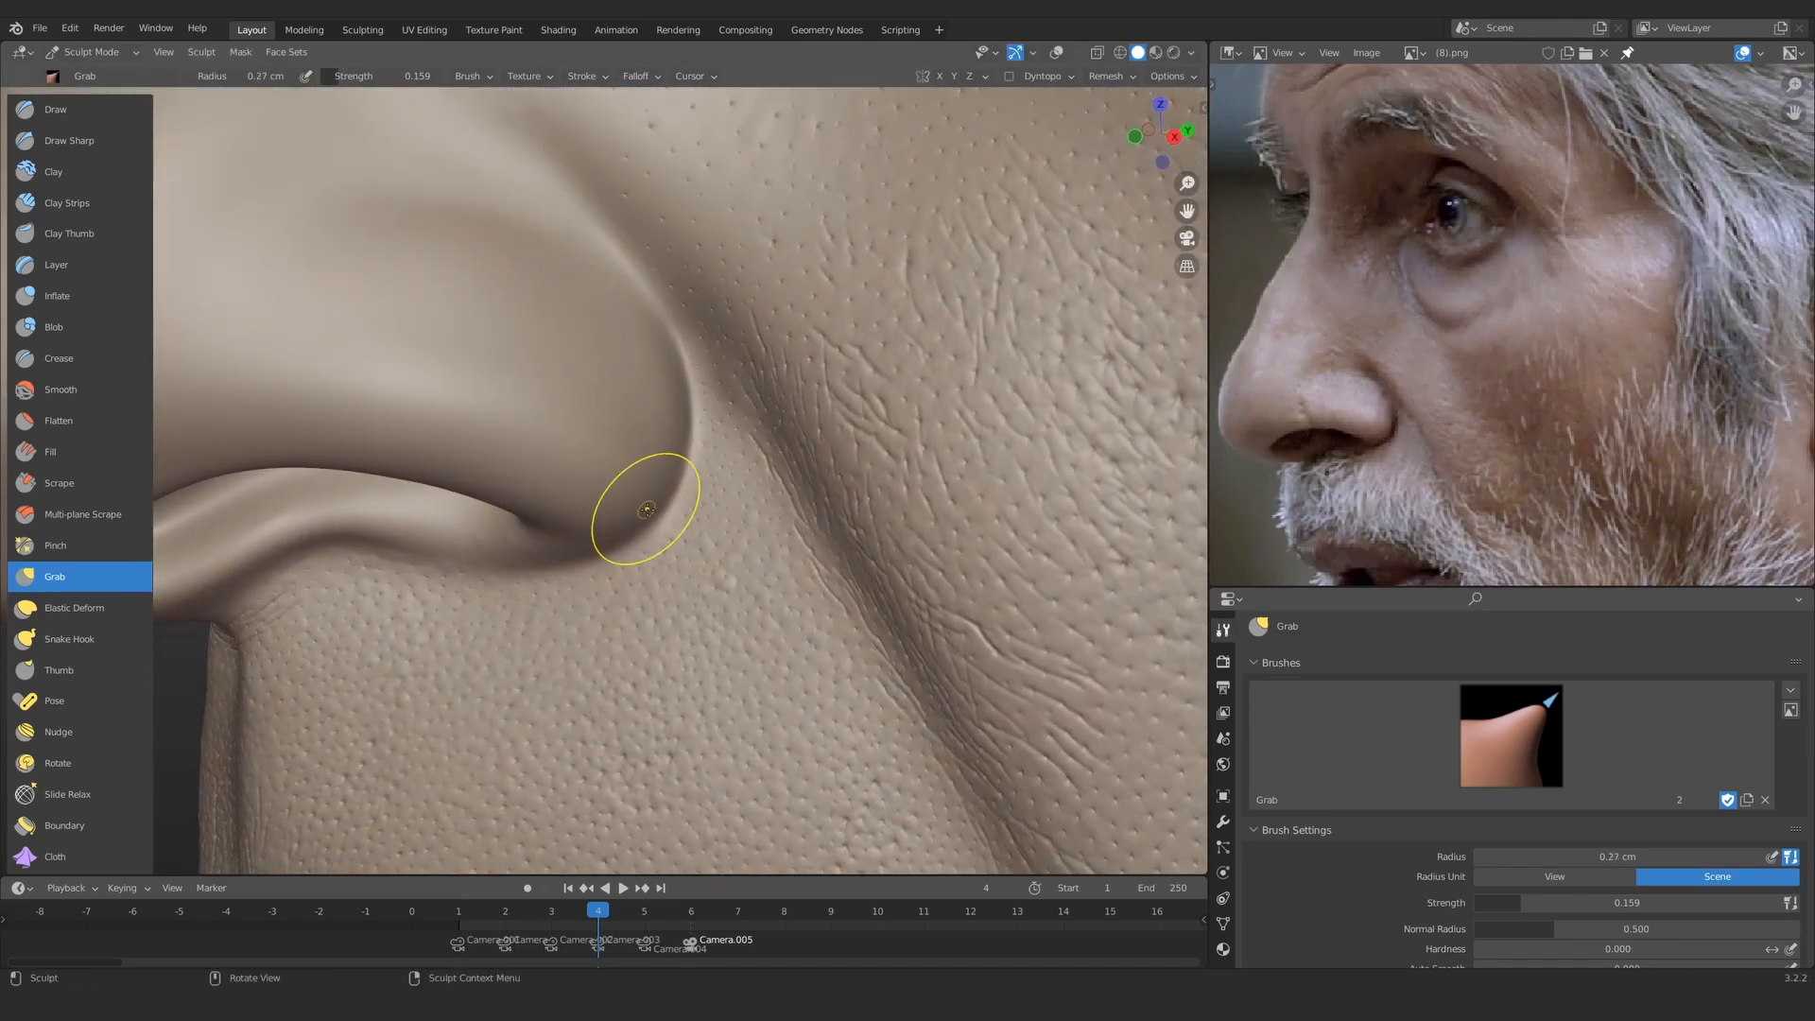
pyautogui.keyDown('alt'); pyautogui.moveTo(700, 492); pyautogui.dragTo(737, 496); pyautogui.keyUp('alt')
# Step: Set the Clay brush's hardness to 0, adjust its radius and strength, and build up the nostril wing
pyautogui.press('c')
pyautogui.moveTo(1564, 946)
pyautogui.keyDown('alt'); pyautogui.mouseDown()
pyautogui.moveTo(1564, 742)
pyautogui.moveTo(1564, 790)
pyautogui.mouseUp(); pyautogui.keyUp('alt')
pyautogui.moveTo(1597, 814); pyautogui.dragTo(1484, 814)
pyautogui.keyDown('alt'); pyautogui.moveTo(709, 473); pyautogui.dragTo(636, 454); pyautogui.keyUp('alt')
pyautogui.press('f')
pyautogui.click(683, 453)
pyautogui.moveTo(682, 510)
pyautogui.keyDown('ctrl'); pyautogui.keyDown('alt'); pyautogui.mouseDown()
pyautogui.moveTo(632, 344)
pyautogui.moveTo(617, 412)
pyautogui.mouseUp(); pyautogui.keyUp('alt'); pyautogui.keyUp('ctrl')
pyautogui.hotkey('shift', 'f')
pyautogui.click(697, 446)
pyautogui.moveTo(614, 311)
pyautogui.keyDown('ctrl'); pyautogui.keyDown('alt'); pyautogui.mouseDown()
pyautogui.moveTo(583, 414)
pyautogui.moveTo(634, 425)
pyautogui.mouseUp(); pyautogui.keyUp('alt'); pyautogui.keyUp('ctrl')
# Step: Fill out the rear edge of the nostril wing with Clay at 0.32 cm radius and 0.304 strength
pyautogui.hotkey('shift', 'f')
pyautogui.click(747, 434)
pyautogui.moveTo(605, 359); pyautogui.dragTo(581, 416)
pyautogui.keyDown('alt'); pyautogui.moveTo(586, 378); pyautogui.dragTo(615, 373); pyautogui.keyUp('alt')
pyautogui.moveTo(615, 241); pyautogui.dragTo(631, 280)
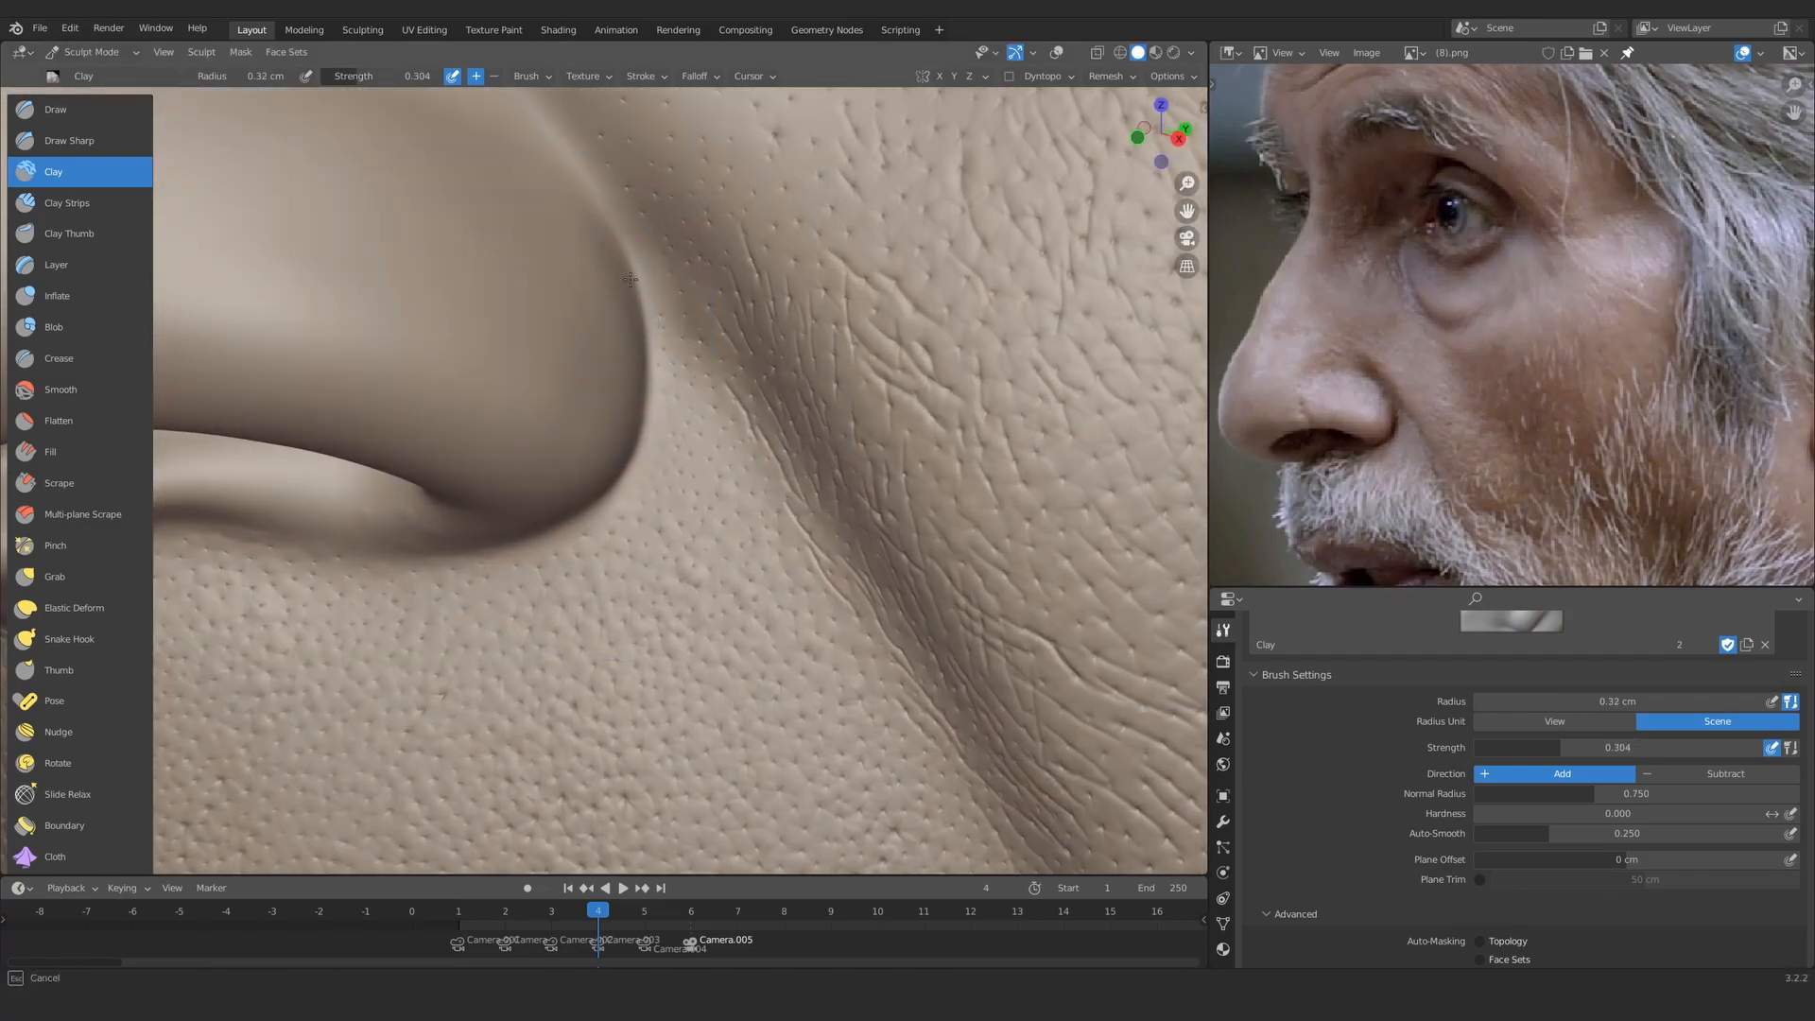
pyautogui.press('f')
pyautogui.click(537, 497)
pyautogui.moveTo(565, 549)
pyautogui.keyDown('alt'); pyautogui.mouseDown()
pyautogui.moveTo(575, 344)
pyautogui.moveTo(576, 434)
pyautogui.moveTo(605, 510)
pyautogui.mouseUp(); pyautogui.keyUp('alt')
pyautogui.moveTo(586, 453)
pyautogui.keyDown('alt'); pyautogui.mouseDown()
pyautogui.moveTo(628, 522)
pyautogui.moveTo(576, 453)
pyautogui.moveTo(571, 417)
pyautogui.moveTo(604, 396)
pyautogui.mouseUp(); pyautogui.keyUp('alt')
# Step: Switch to Draw Sharp at 0.24 cm radius and enable X-axis symmetry for sculpting the nostrils
pyautogui.click(69, 141)
pyautogui.keyDown('alt'); pyautogui.moveTo(348, 353); pyautogui.dragTo(491, 397); pyautogui.keyUp('alt')
pyautogui.click(940, 77)
pyautogui.moveTo(662, 378)
pyautogui.keyDown('ctrl'); pyautogui.keyDown('alt'); pyautogui.mouseDown()
pyautogui.moveTo(652, 498)
pyautogui.moveTo(576, 482)
pyautogui.mouseUp(); pyautogui.keyUp('alt'); pyautogui.keyUp('ctrl')
pyautogui.moveTo(680, 529)
pyautogui.keyDown('ctrl'); pyautogui.keyDown('alt'); pyautogui.mouseDown()
pyautogui.moveTo(701, 436)
pyautogui.moveTo(536, 431)
pyautogui.mouseUp(); pyautogui.keyUp('alt'); pyautogui.keyUp('ctrl')
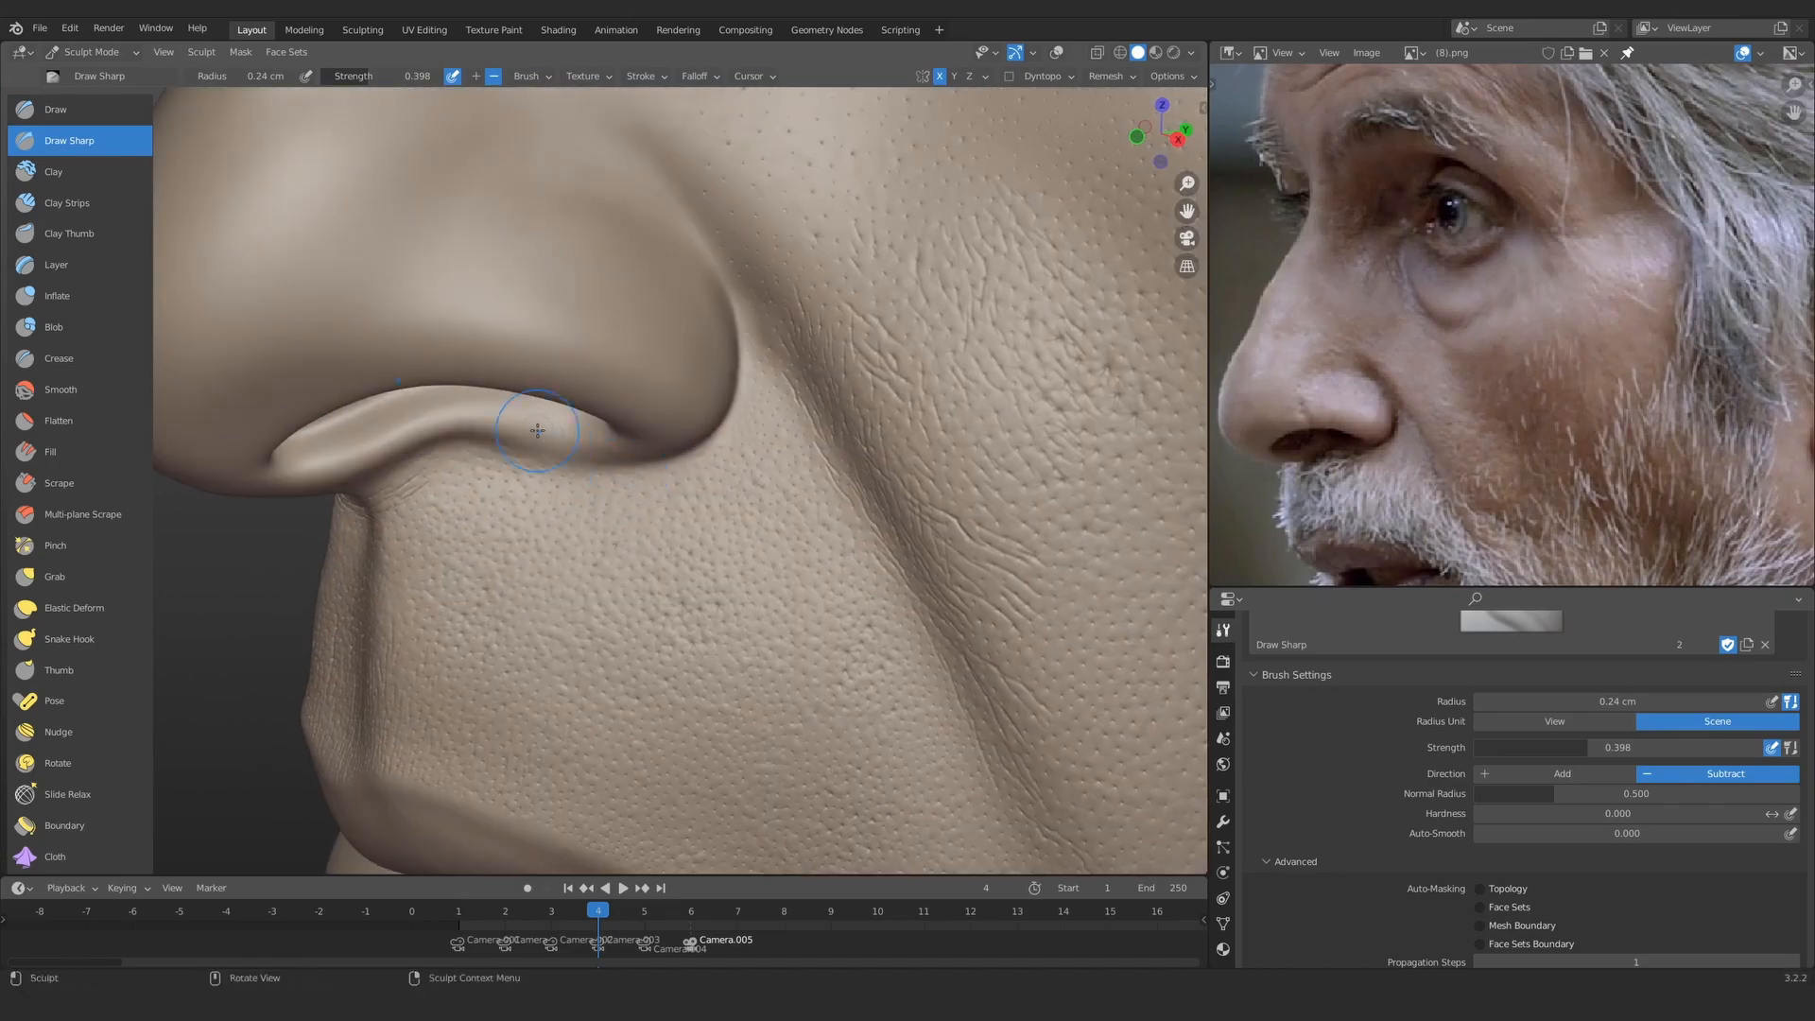
# Step: Carve the crease beneath the nostril with Draw Sharp at 0.32 cm radius and 0.398 strength
pyautogui.keyDown('ctrl'); pyautogui.keyDown('alt'); pyautogui.moveTo(642, 472); pyautogui.dragTo(646, 452); pyautogui.keyUp('alt'); pyautogui.keyUp('ctrl')
pyautogui.keyDown('alt'); pyautogui.moveTo(647, 477); pyautogui.dragTo(669, 443); pyautogui.keyUp('alt')
pyautogui.press('[')
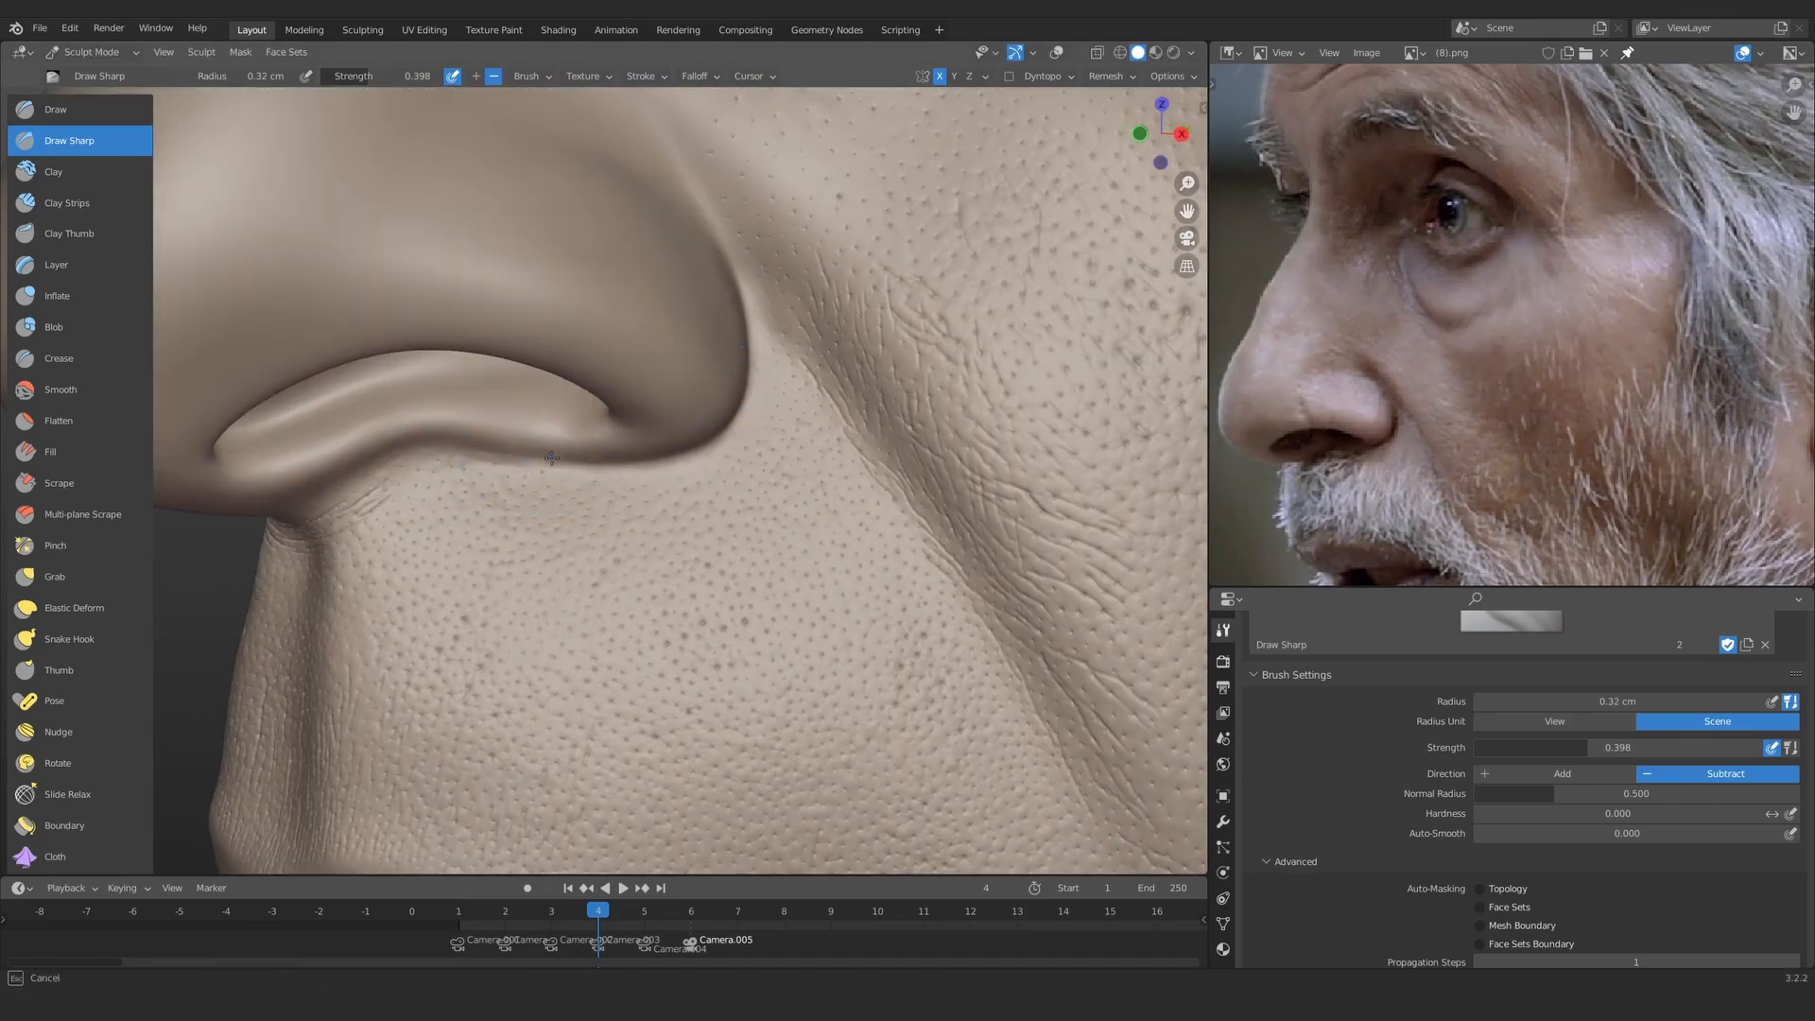
pyautogui.moveTo(442, 442)
pyautogui.keyDown('ctrl'); pyautogui.keyDown('alt'); pyautogui.mouseDown()
pyautogui.moveTo(479, 478)
pyautogui.moveTo(492, 586)
pyautogui.mouseUp(); pyautogui.keyUp('alt'); pyautogui.keyUp('ctrl')
pyautogui.moveTo(491, 586)
pyautogui.keyDown('alt'); pyautogui.mouseDown()
pyautogui.moveTo(534, 581)
pyautogui.moveTo(513, 458)
pyautogui.mouseUp(); pyautogui.keyUp('alt')
# Step: Check the whole face and load the reference photo (27).png
pyautogui.moveTo(513, 458)
pyautogui.keyDown('ctrl'); pyautogui.mouseDown(button='middle')
pyautogui.moveTo(567, 653)
pyautogui.moveTo(591, 551)
pyautogui.moveTo(619, 535)
pyautogui.mouseUp(button='middle'); pyautogui.keyUp('ctrl')
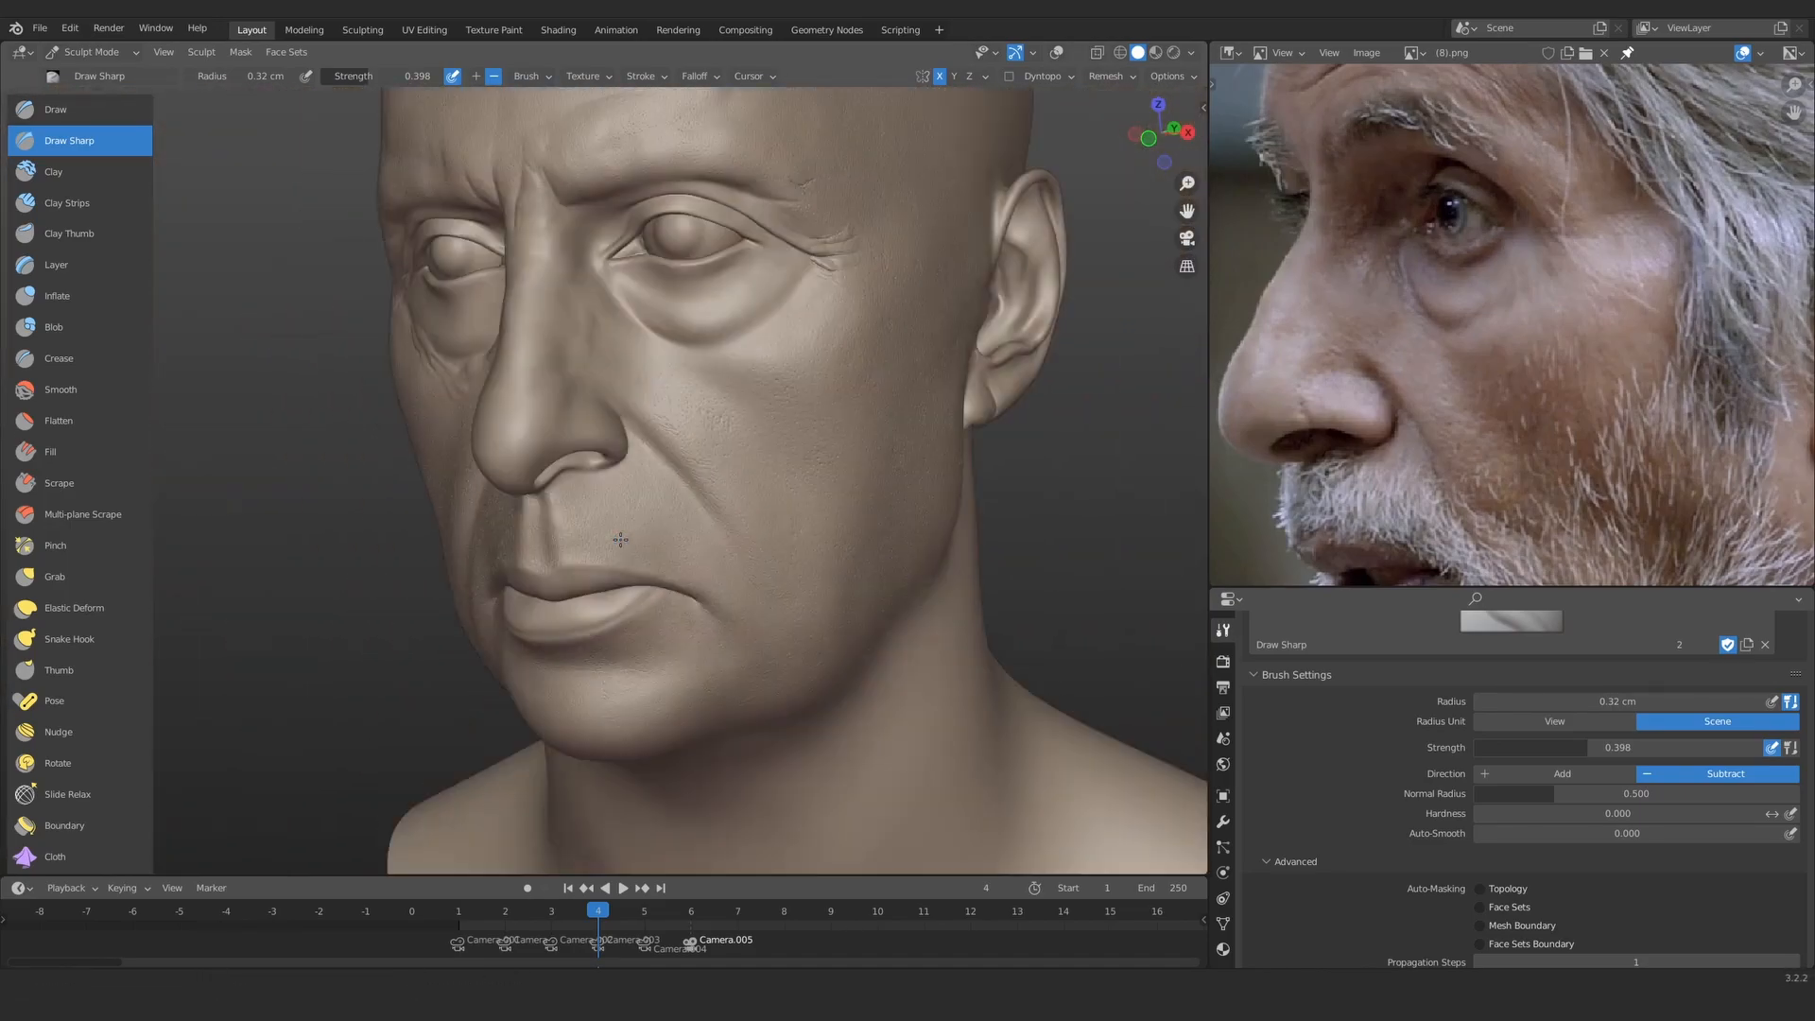
pyautogui.keyDown('ctrl'); pyautogui.moveTo(619, 473); pyautogui.dragTo(624, 549, button='middle'); pyautogui.keyUp('ctrl')
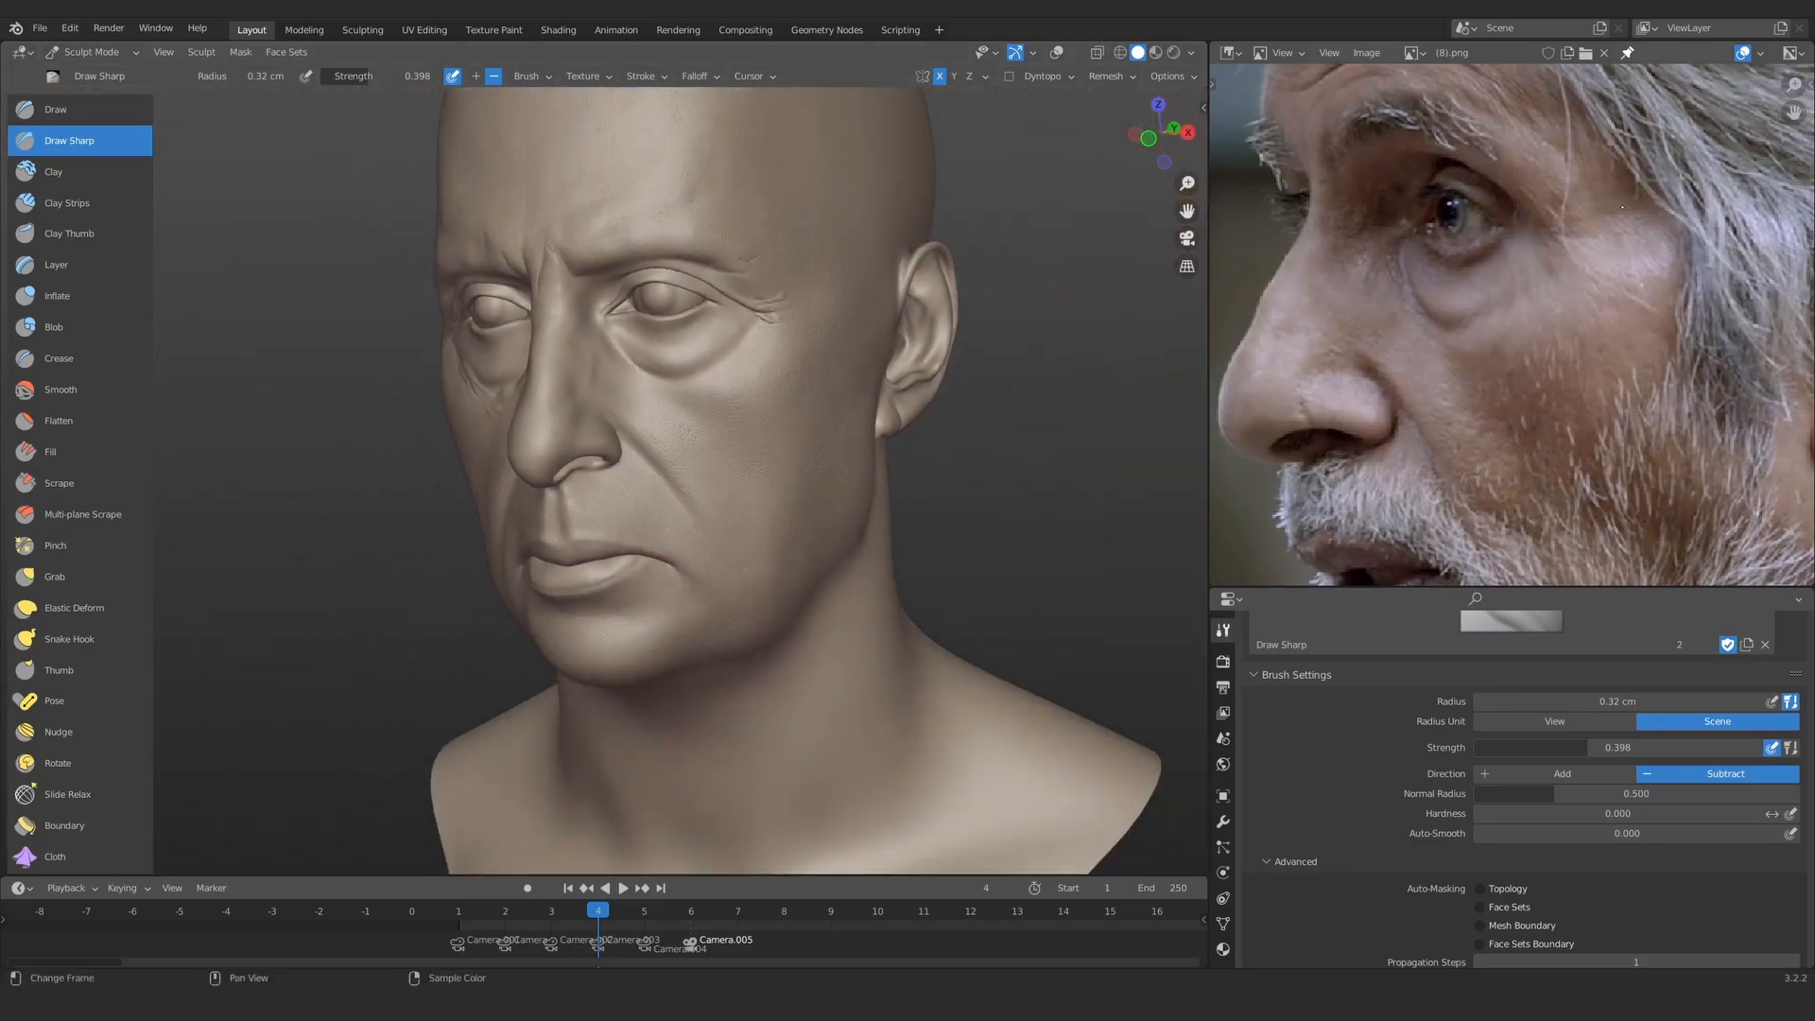
pyautogui.click(1585, 53)
pyautogui.scroll(-3, 993, 591)
pyautogui.press('Escape')
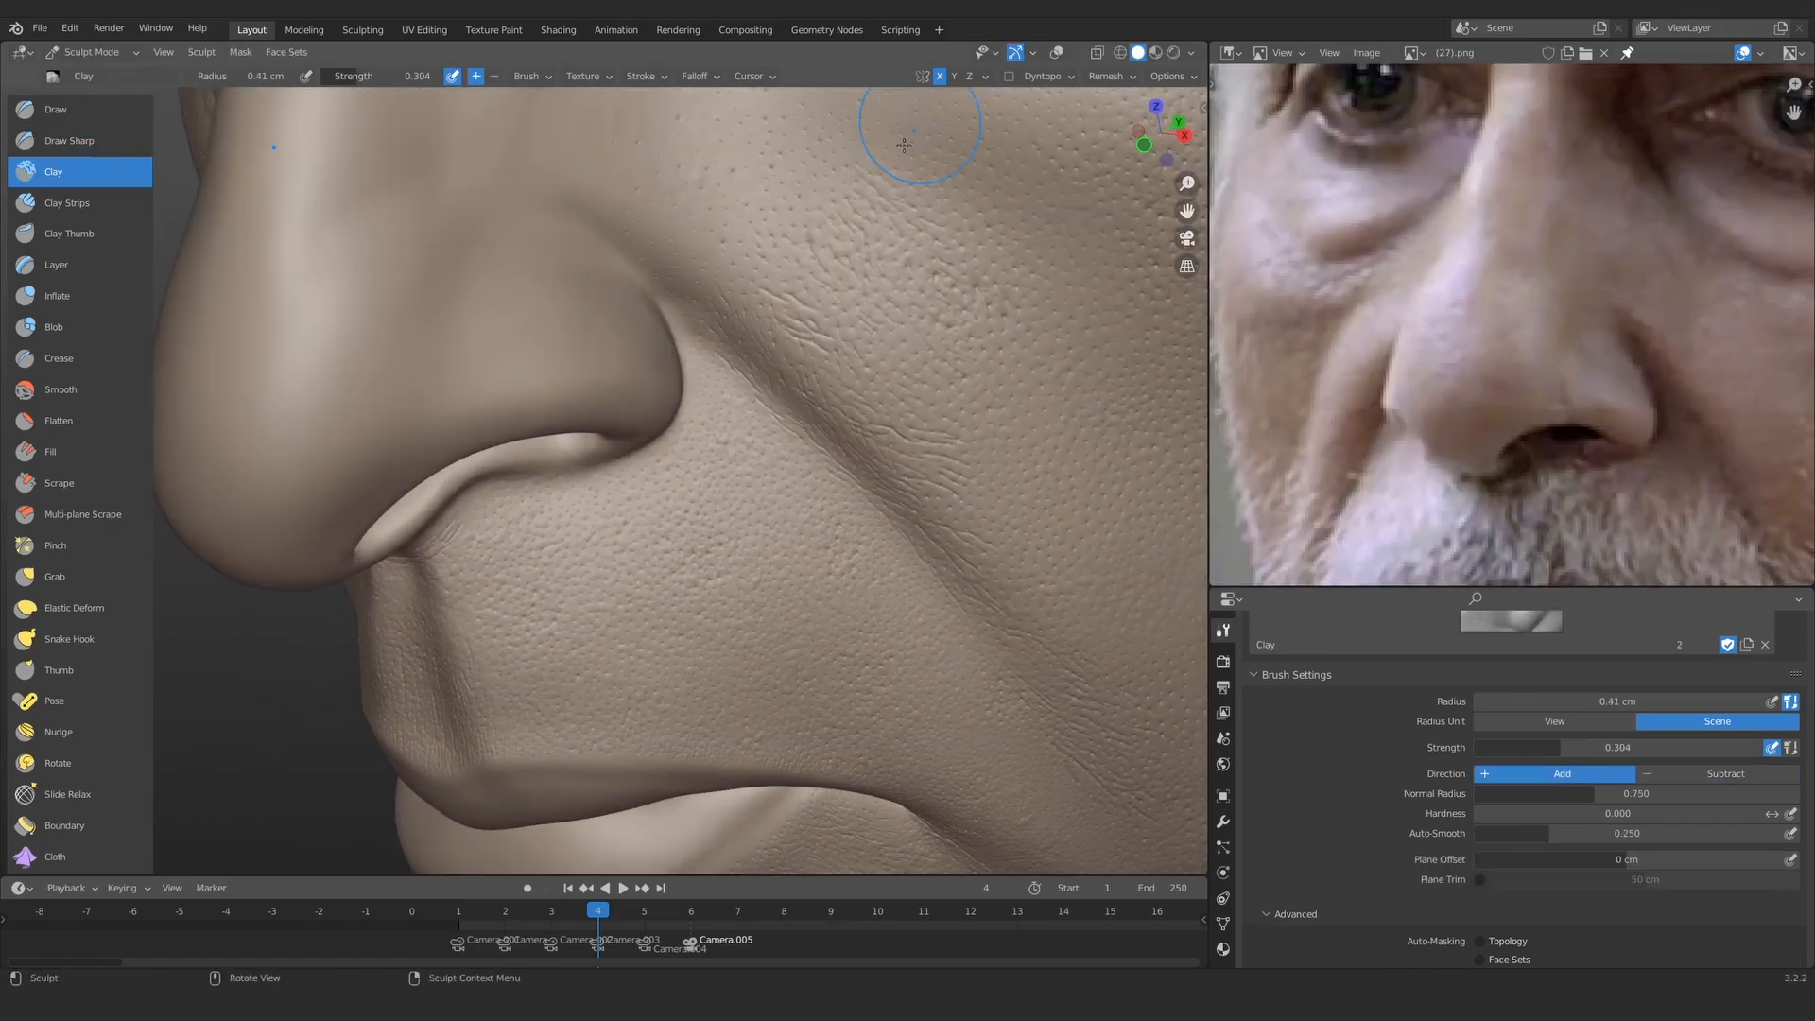
# Step: Refine the nostril wing's outline with Grab at 0.35 cm radius to match the reference
pyautogui.moveTo(643, 416); pyautogui.dragTo(650, 427, button='middle')
pyautogui.scroll(8, 650, 427)
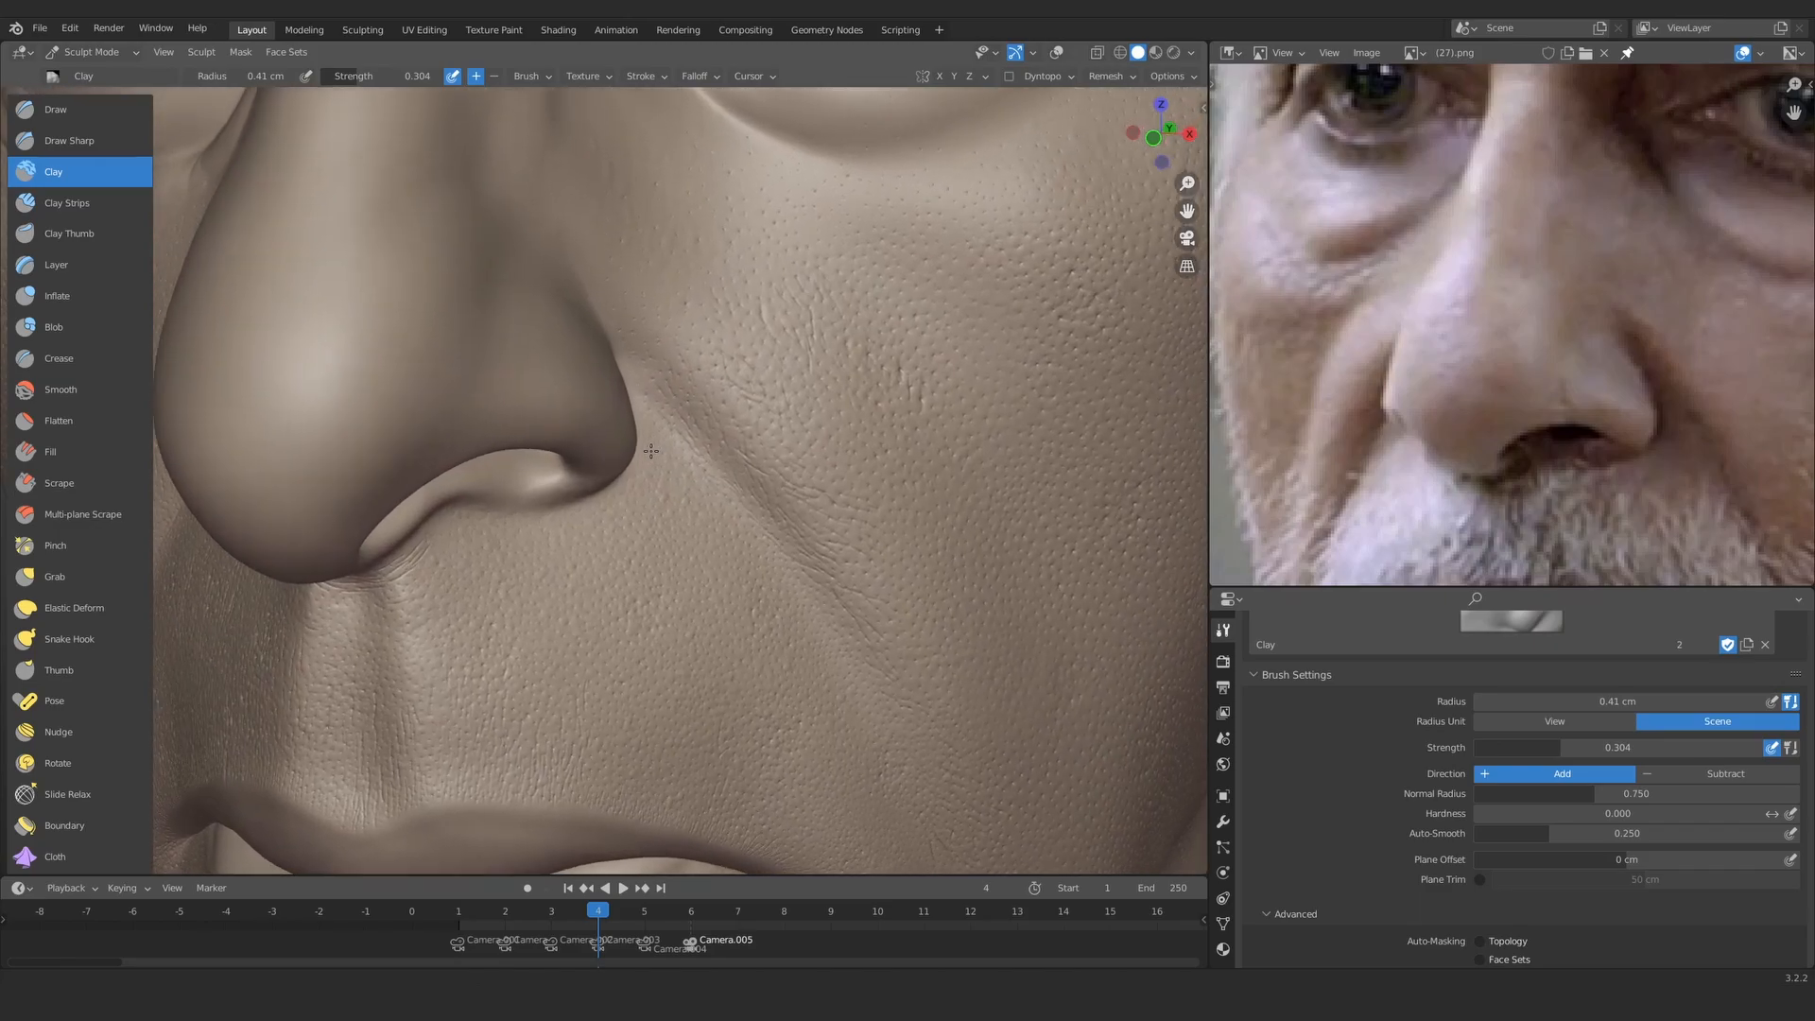
pyautogui.press('g')
pyautogui.scroll(3, 649, 440)
pyautogui.scroll(-4, 662, 420)
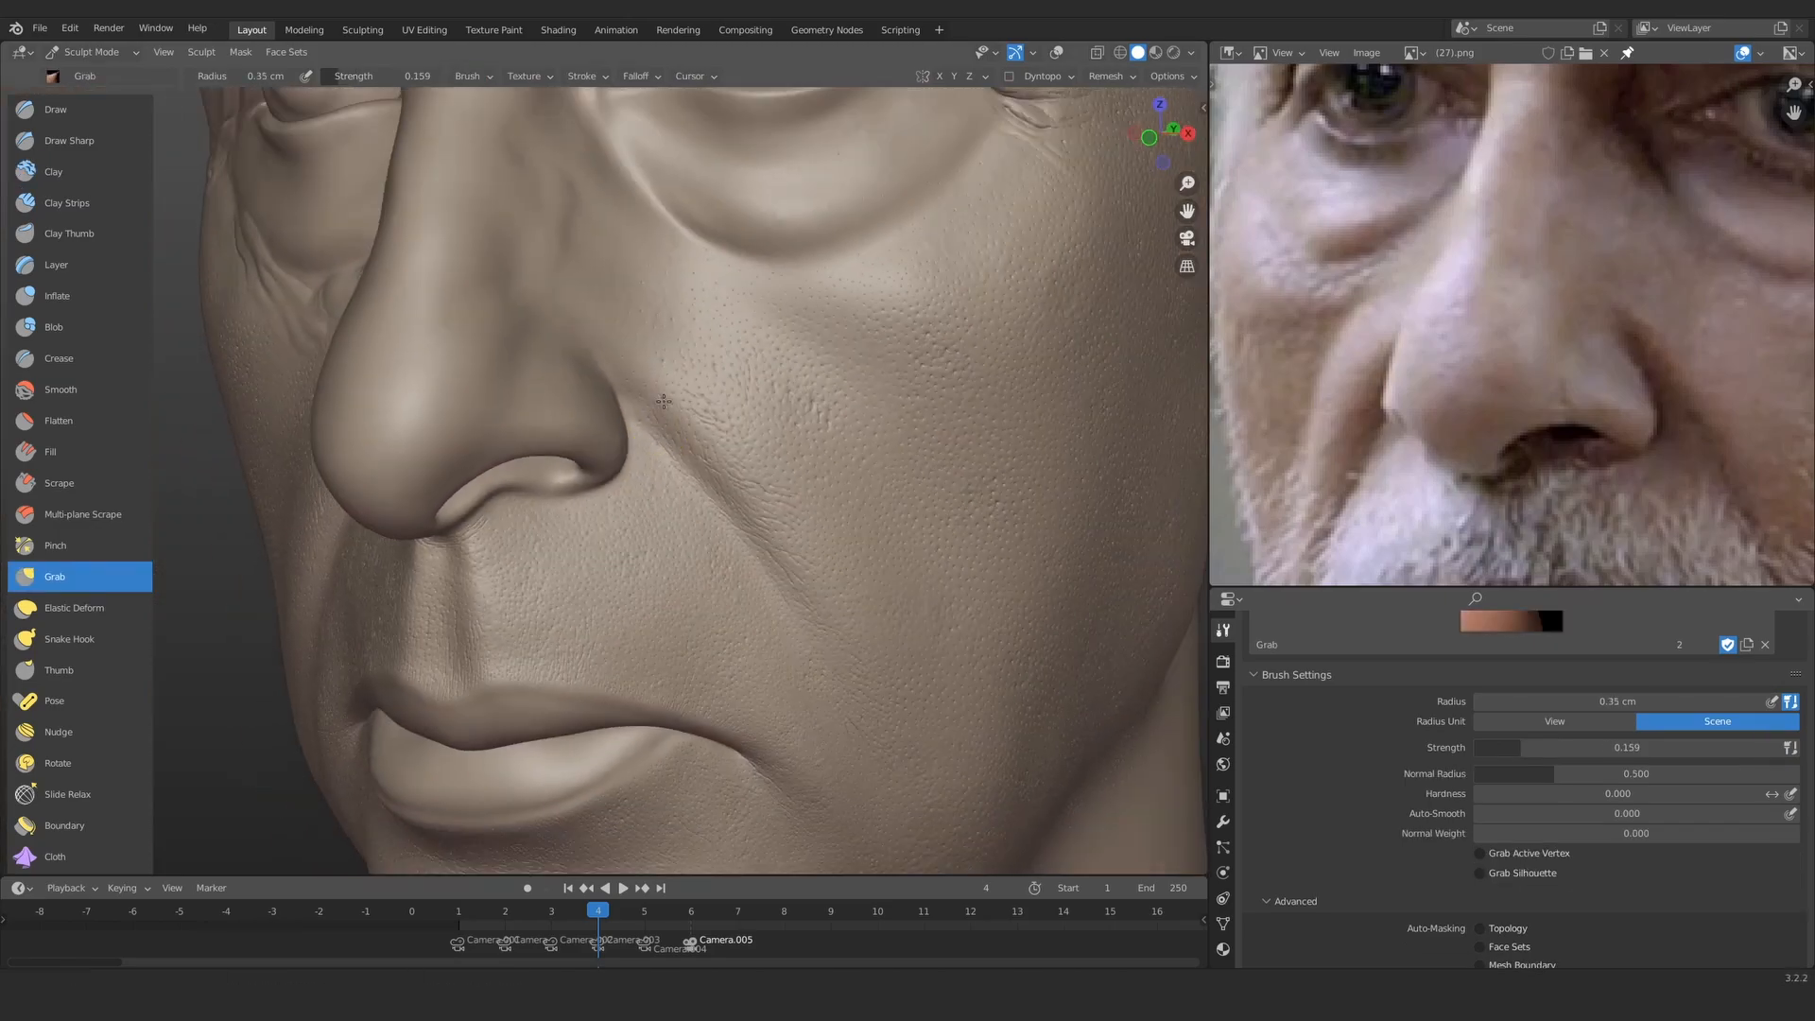
pyautogui.scroll(4, 676, 416)
pyautogui.moveTo(621, 363); pyautogui.dragTo(624, 344, button='middle')
# Step: Add volume to the back of the nostril wing with Clay at 0.41 cm radius and 0.304 strength
pyautogui.press('c')
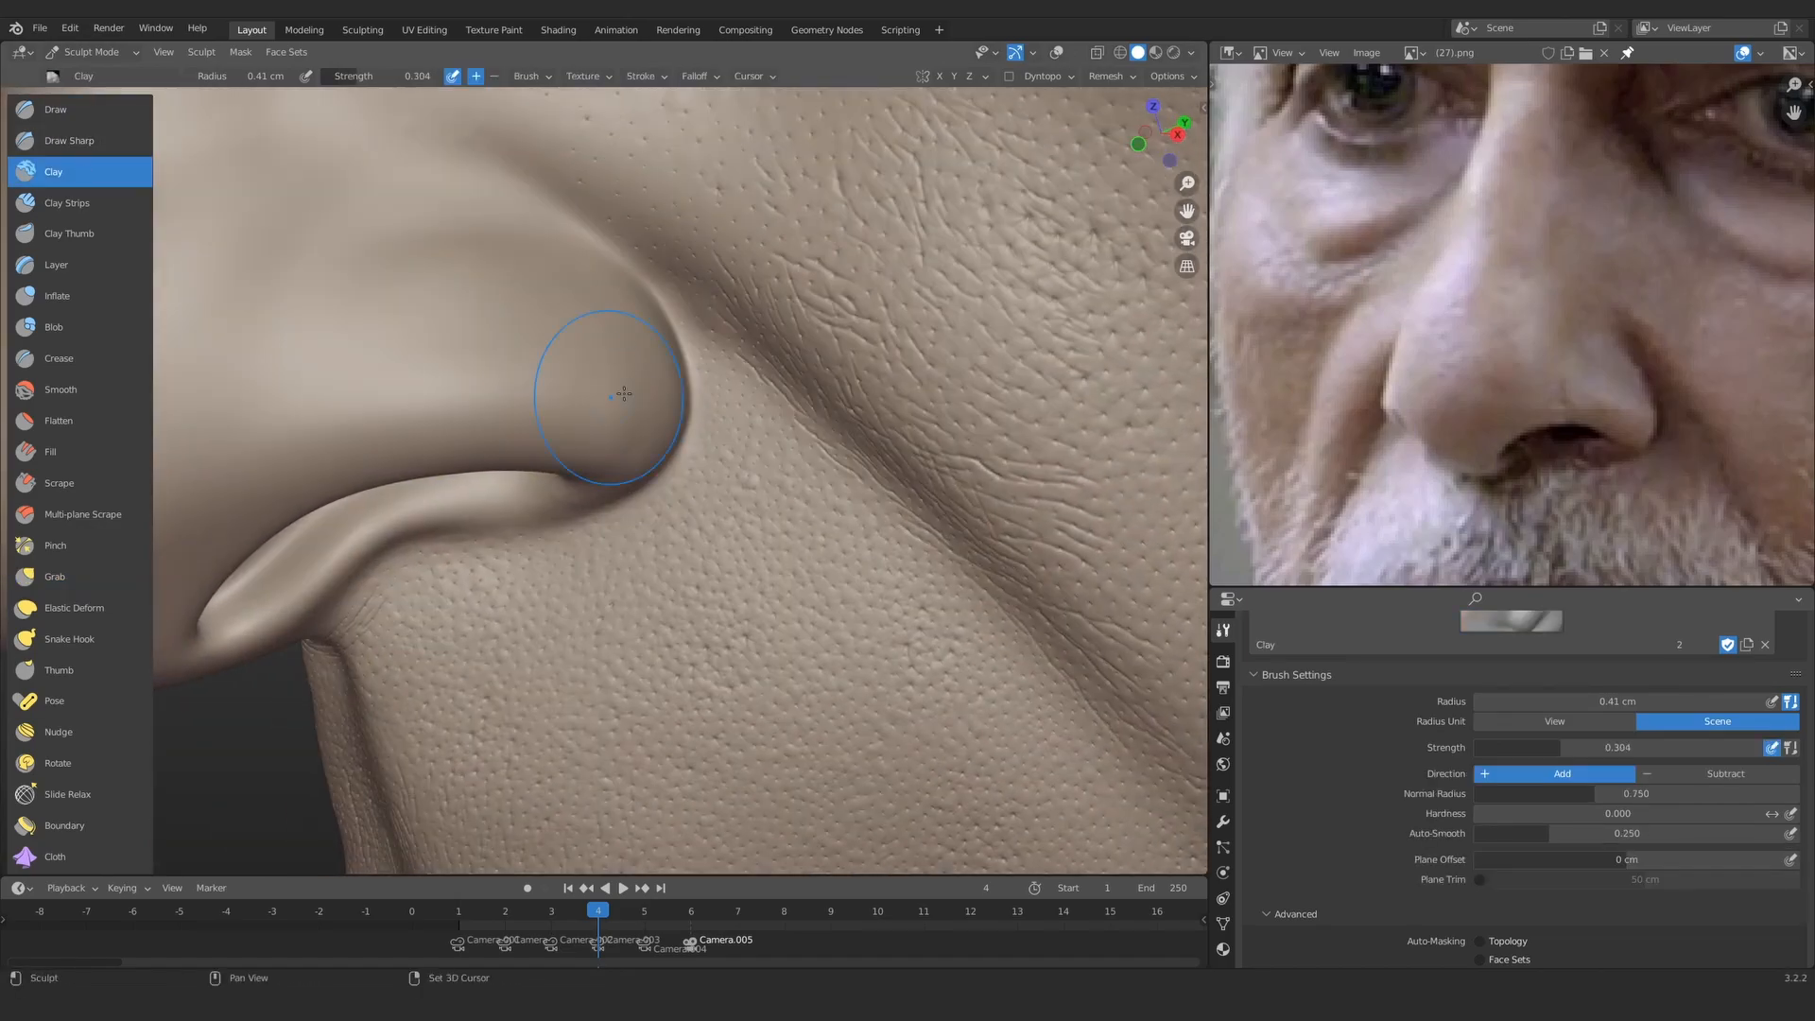
pyautogui.scroll(-10, 583, 401)
pyautogui.moveTo(586, 406); pyautogui.dragTo(642, 425, button='middle')
pyautogui.scroll(4, 652, 464)
pyautogui.scroll(-2, 652, 480)
pyautogui.moveTo(463, 491); pyautogui.dragTo(597, 501, button='middle')
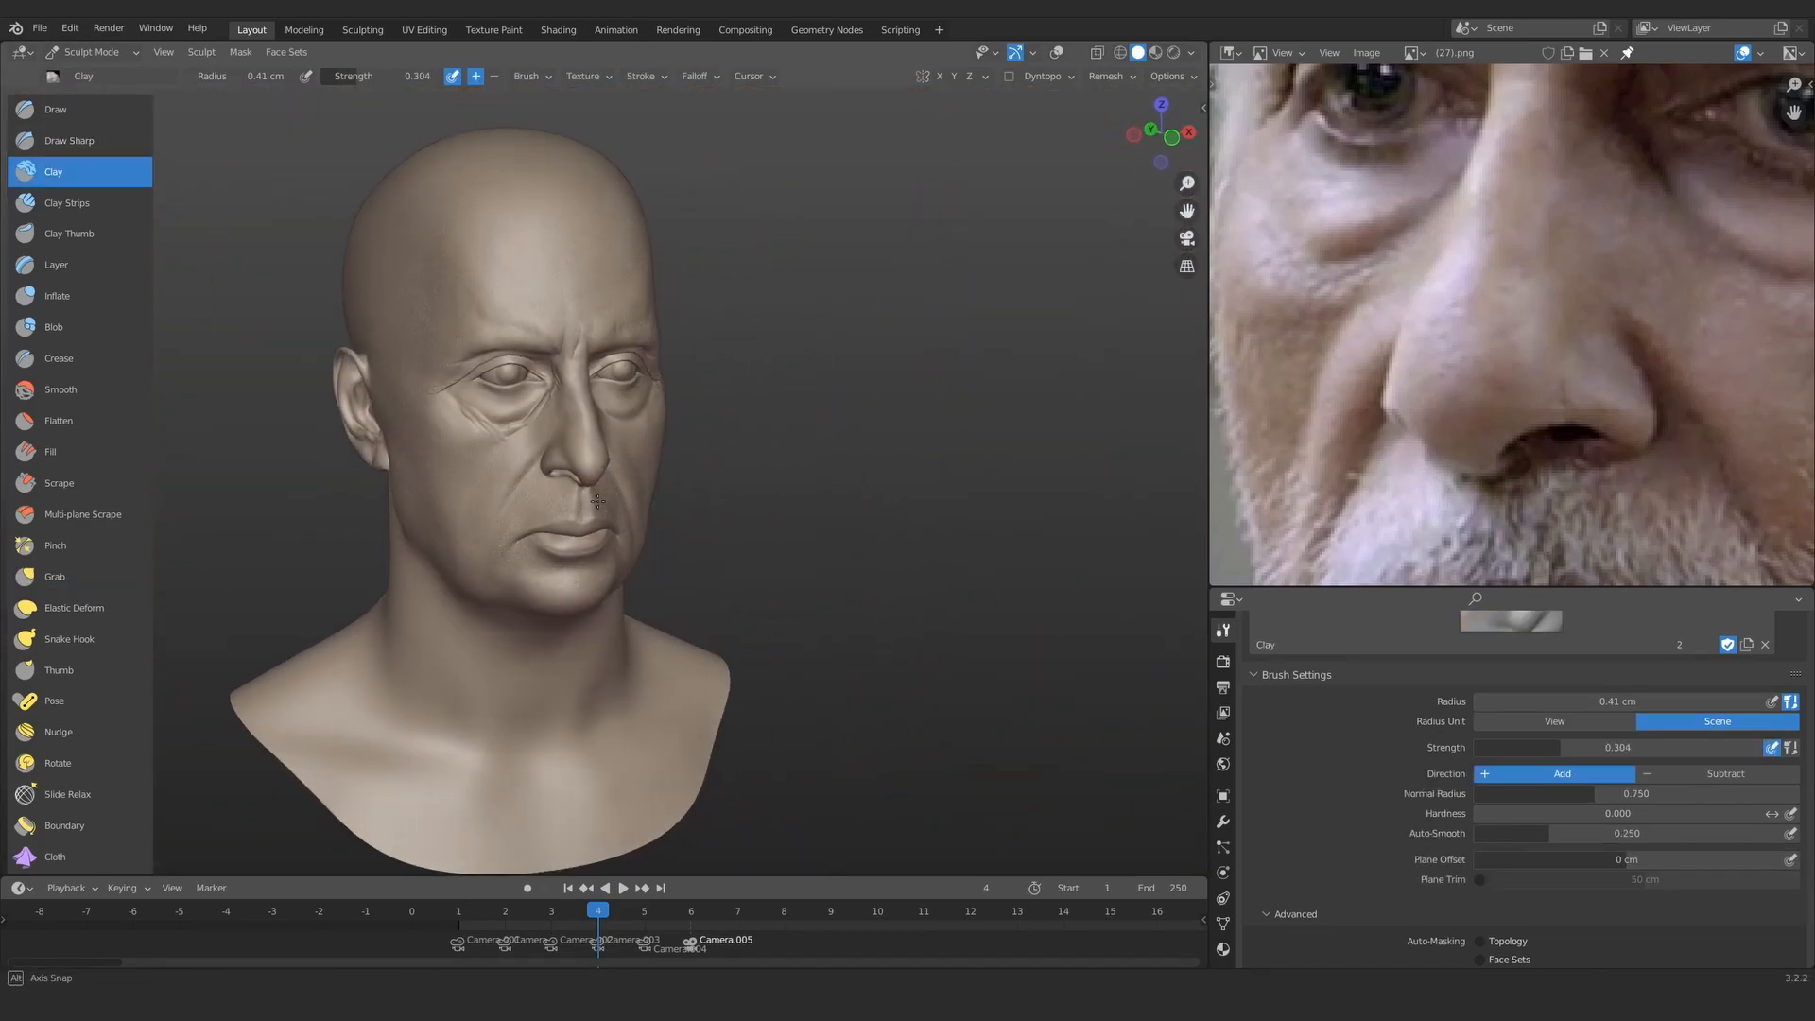
# Step: Load the reference photo (20).png from the References folder
pyautogui.scroll(3, 598, 501)
pyautogui.click(1585, 53)
pyautogui.scroll(-10, 927, 598)
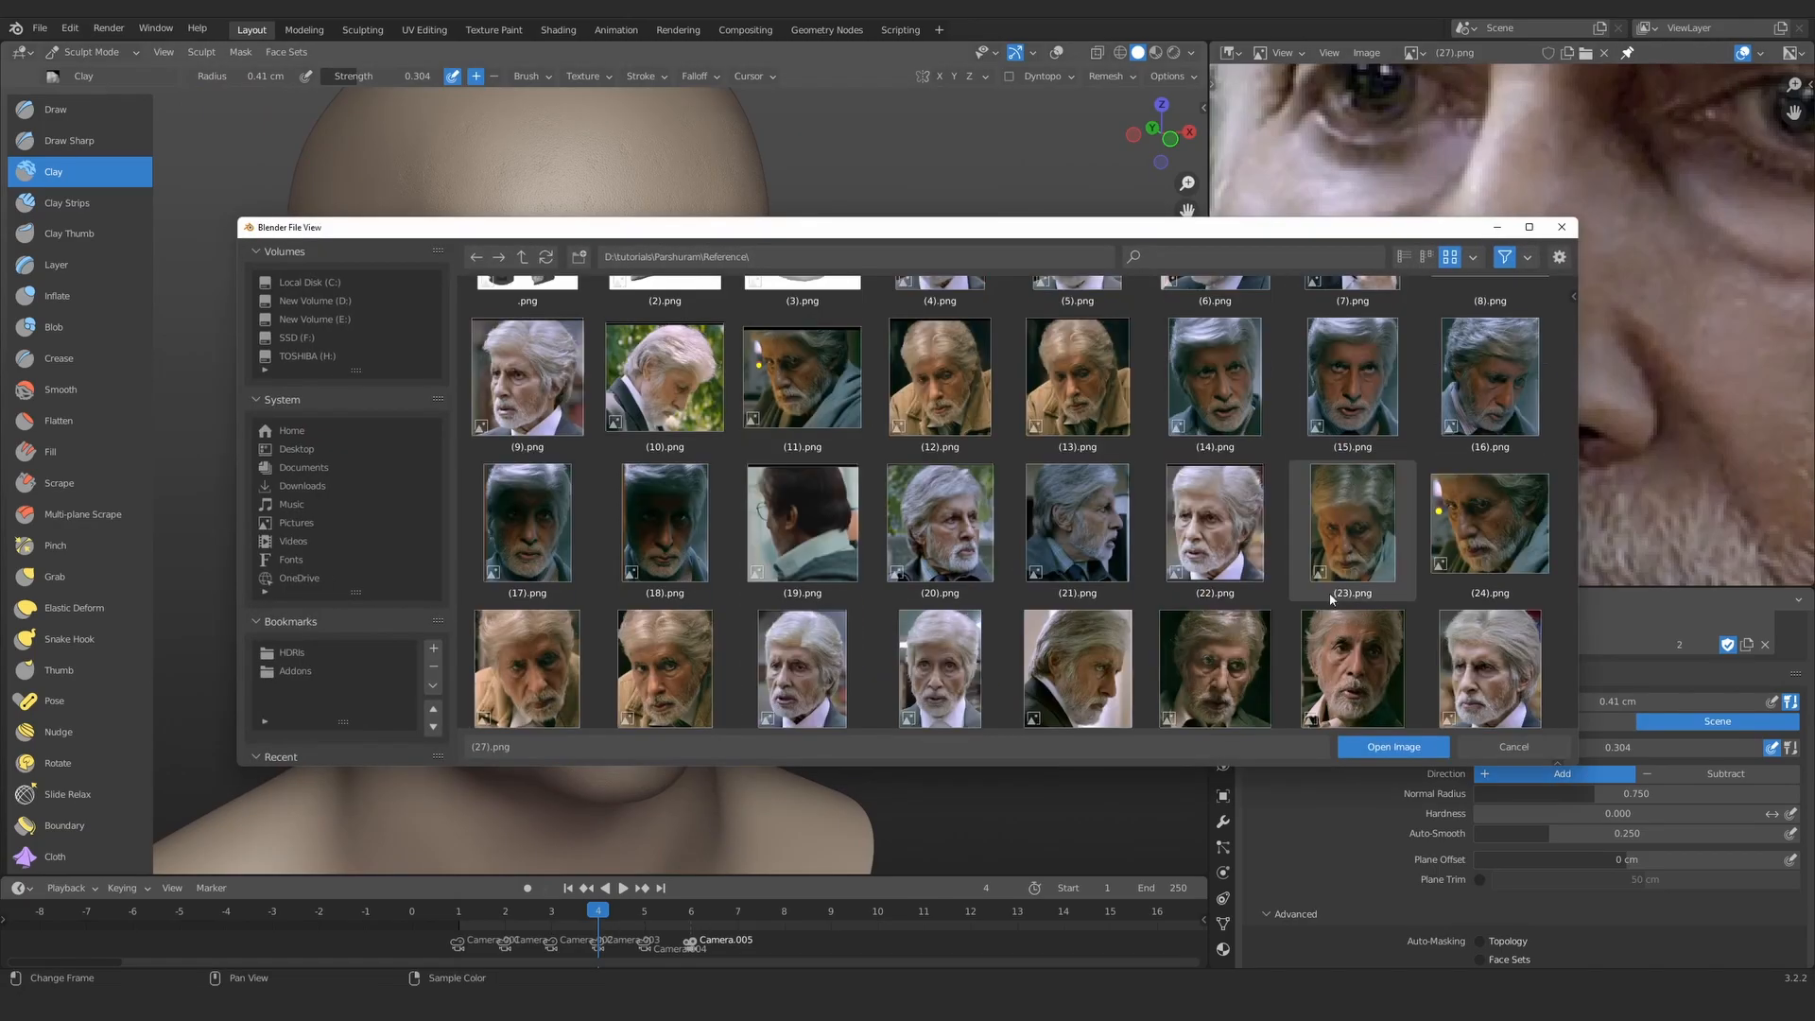
pyautogui.scroll(5, 927, 597)
pyautogui.doubleClick(930, 516)
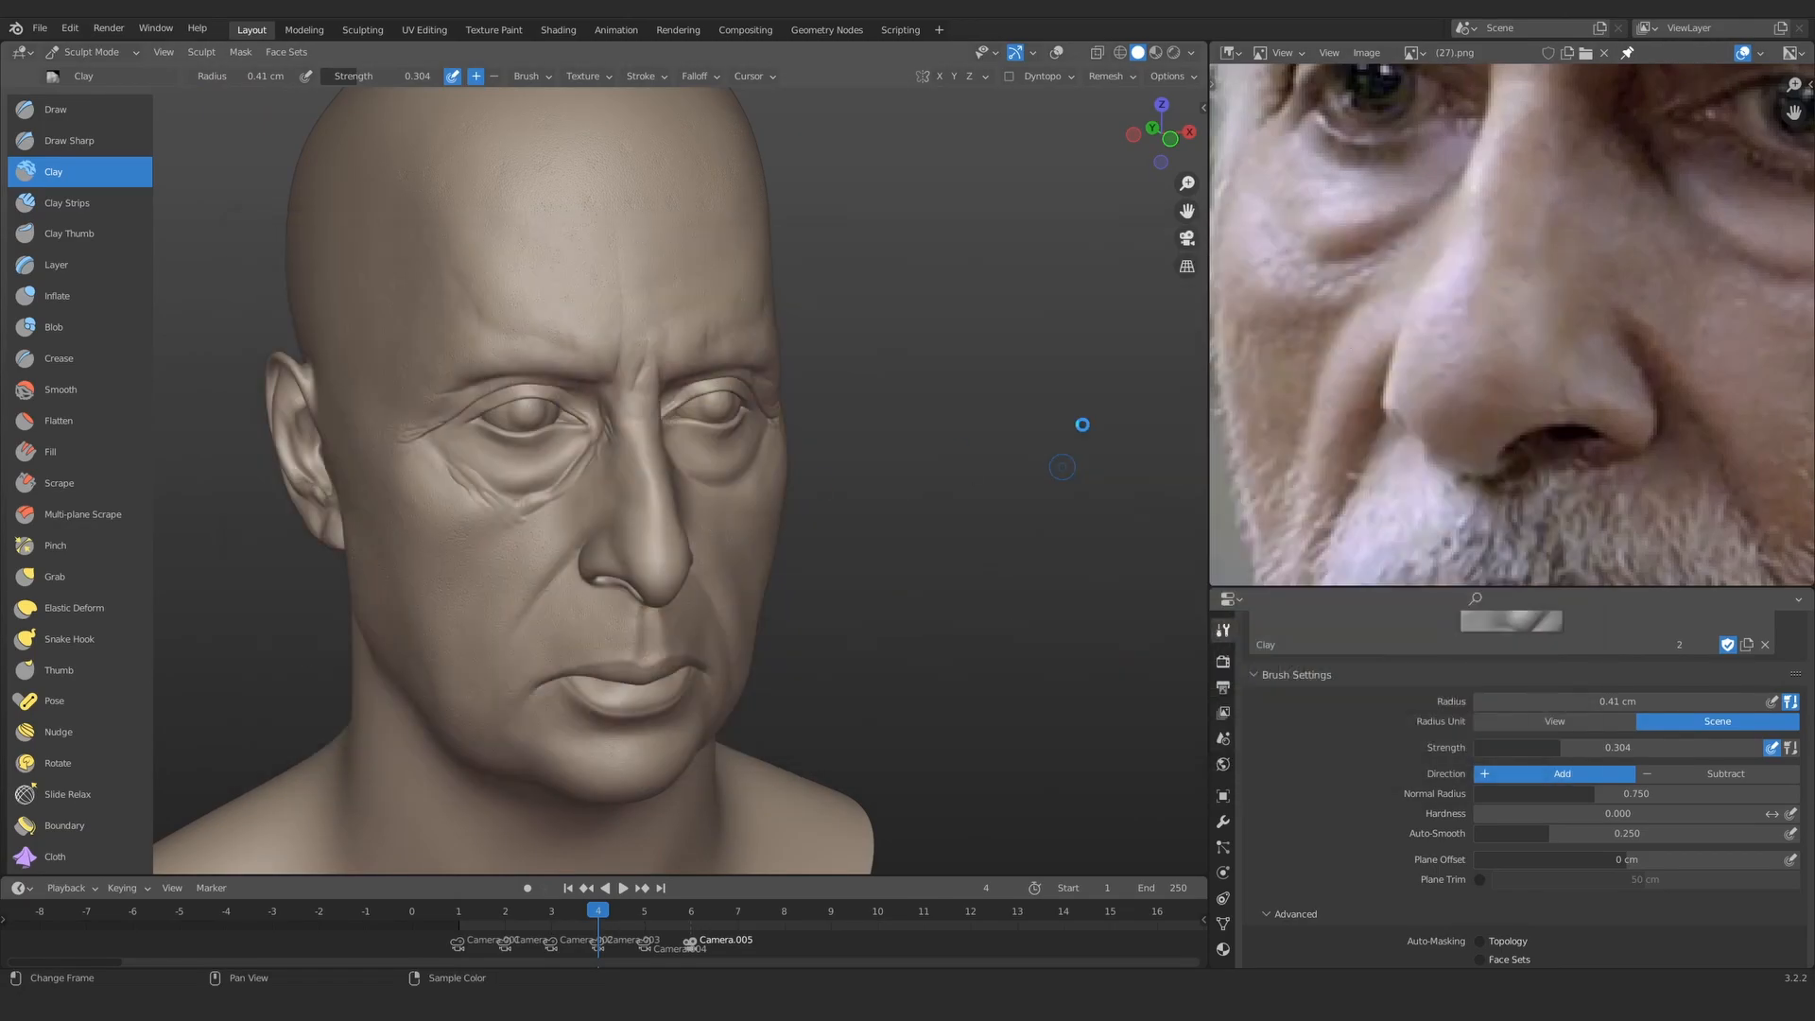
# Step: Push the outer edge of the nostril wing into shape with Grab at 0.66 cm radius
pyautogui.scroll(-6, 1567, 409)
pyautogui.scroll(4, 1567, 409)
pyautogui.scroll(-4, 661, 538)
pyautogui.moveTo(605, 557); pyautogui.dragTo(671, 558, button='middle')
pyautogui.scroll(4, 648, 586)
pyautogui.scroll(4, 643, 594)
pyautogui.scroll(2, 1640, 337)
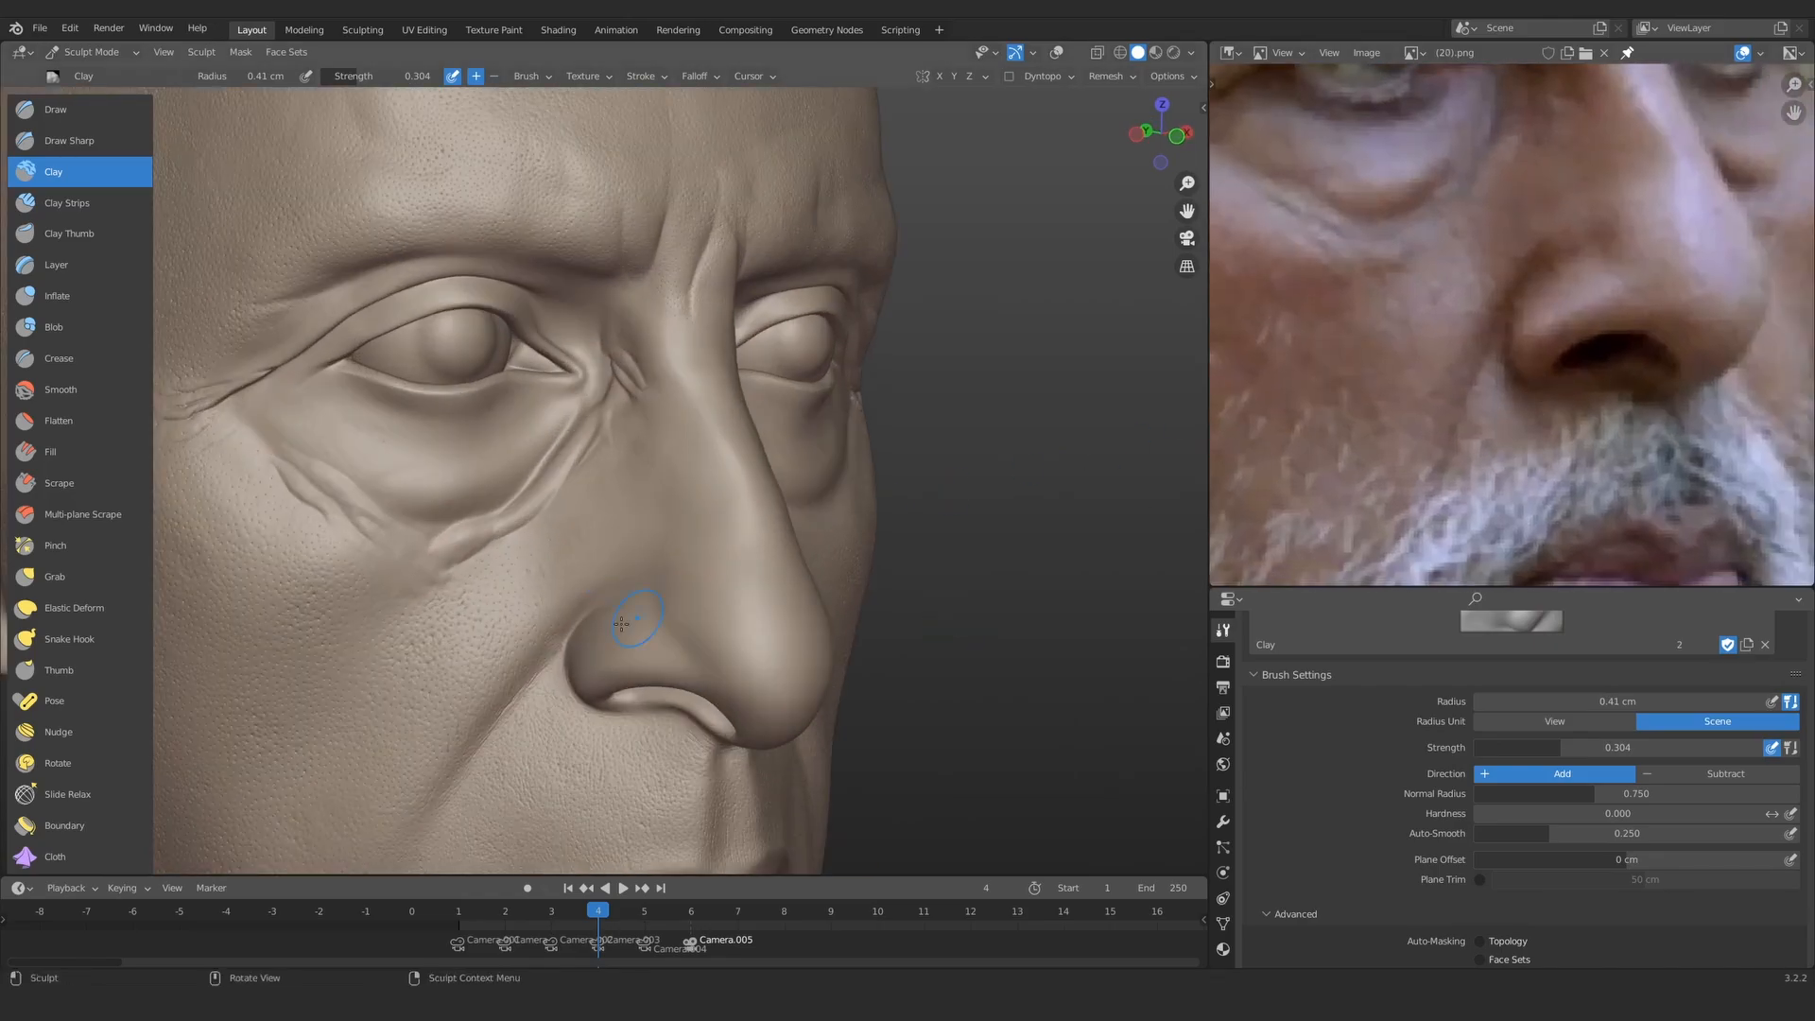
pyautogui.scroll(3, 666, 611)
pyautogui.scroll(3, 605, 577)
pyautogui.press('g')
pyautogui.press('f')
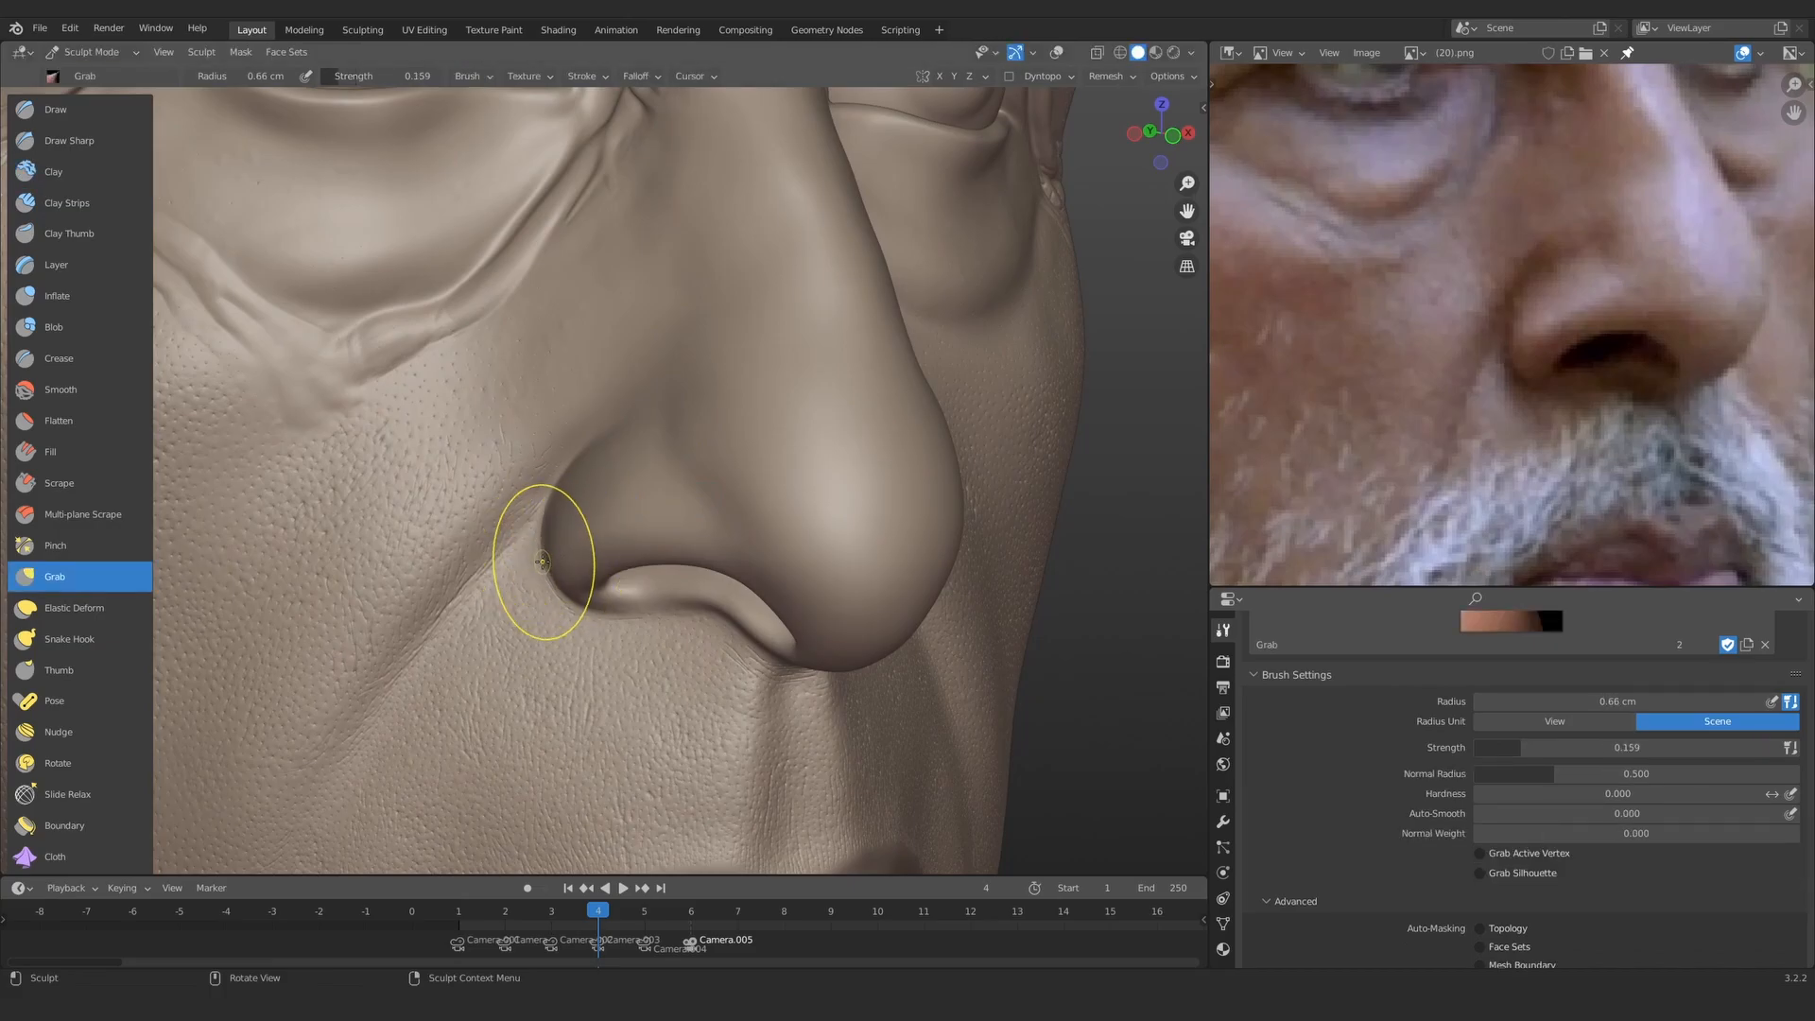
pyautogui.moveTo(541, 563); pyautogui.dragTo(624, 459, button='middle')
# Step: Build up the surface of the nostril wing with a Clay stroke
pyautogui.press('c')
pyautogui.scroll(1, 548, 501)
pyautogui.moveTo(569, 518)
pyautogui.mouseDown()
pyautogui.moveTo(593, 536)
pyautogui.moveTo(631, 473)
pyautogui.mouseUp()
# Step: Adjust the Grab brush's radius and reshape the nostril's lower outer corner
pyautogui.scroll(-5, 699, 432)
pyautogui.scroll(-4, 705, 429)
pyautogui.moveTo(705, 429)
pyautogui.mouseDown(button='middle')
pyautogui.moveTo(656, 557)
pyautogui.moveTo(644, 472)
pyautogui.moveTo(608, 492)
pyautogui.mouseUp(button='middle')
pyautogui.scroll(5, 656, 543)
pyautogui.press('g')
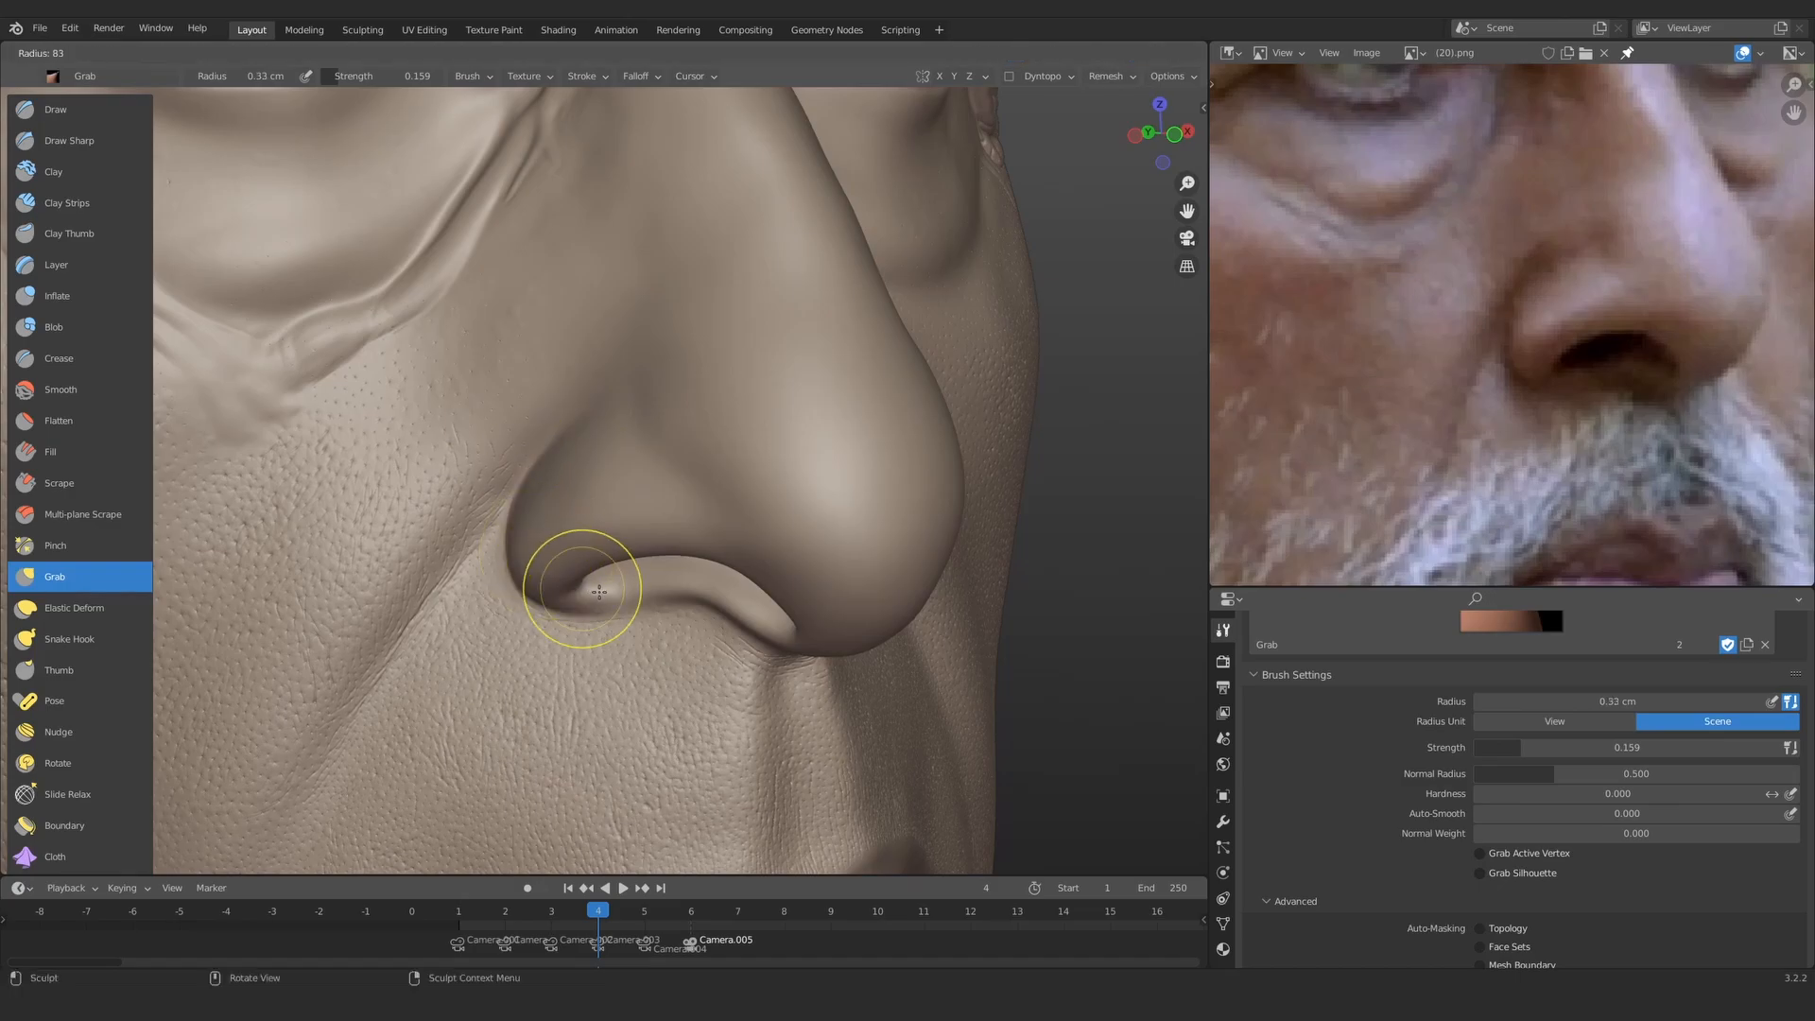
pyautogui.moveTo(592, 614); pyautogui.dragTo(544, 507, button='middle')
# Step: Thicken the rim of the nostril wing with Clay at 0.16 cm radius and 0.548 strength
pyautogui.click(84, 169)
pyautogui.moveTo(453, 577)
pyautogui.mouseDown(button='middle')
pyautogui.moveTo(557, 600)
pyautogui.moveTo(567, 562)
pyautogui.mouseUp(button='middle')
pyautogui.scroll(1, 543, 557)
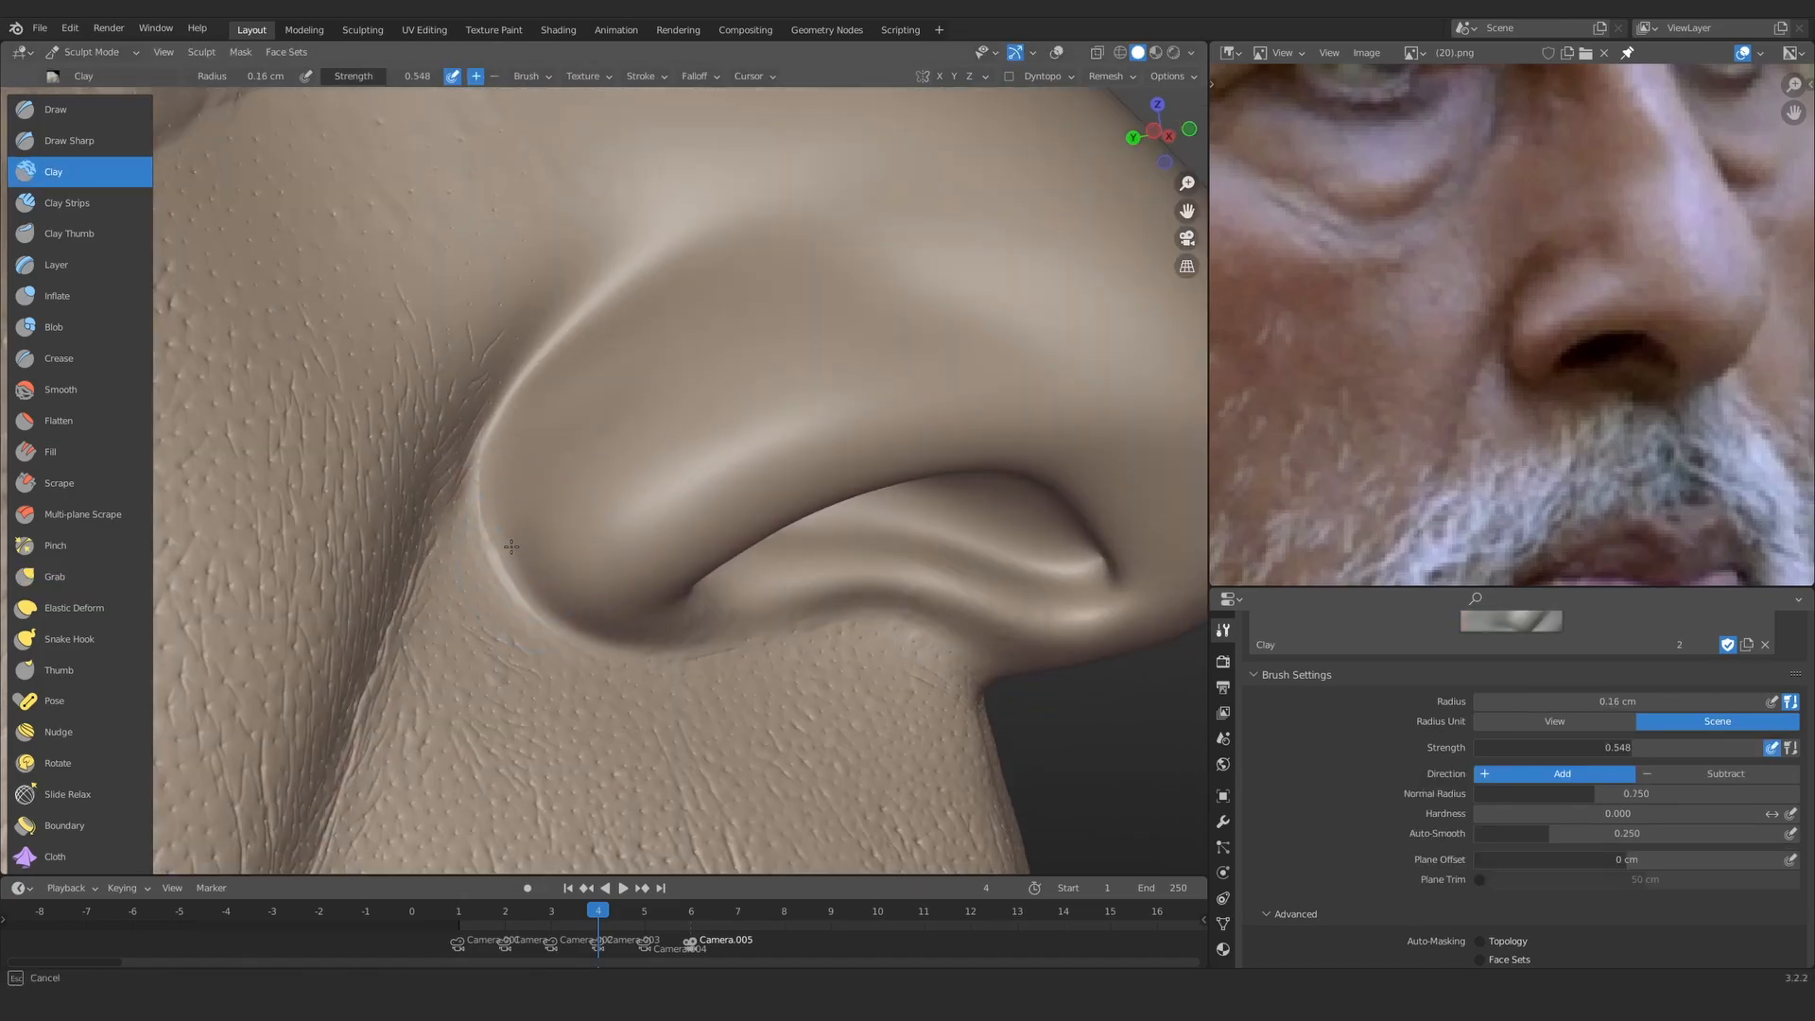
# Step: Build up the lower back of the nostril wing with Clay Strips at 0.21 cm radius and 0.384 strength
pyautogui.press('c')
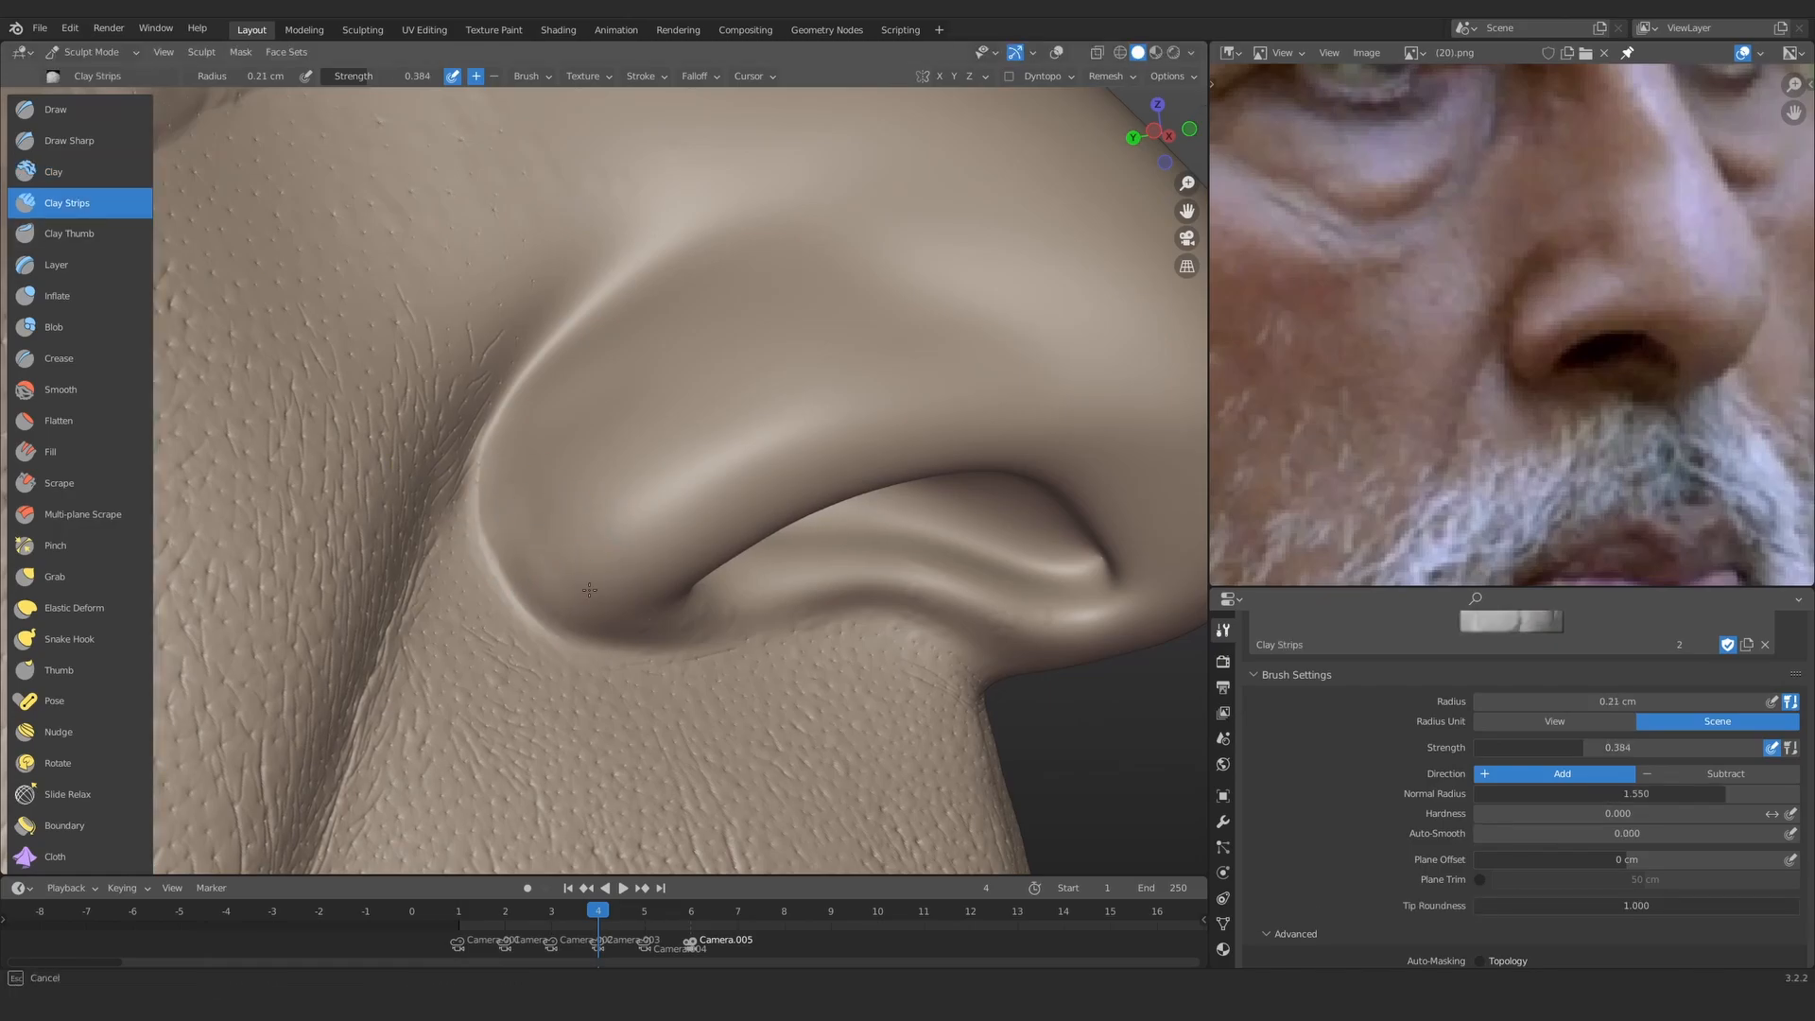
pyautogui.moveTo(522, 517); pyautogui.dragTo(526, 531)
pyautogui.keyDown('ctrl'); pyautogui.moveTo(549, 491); pyautogui.dragTo(605, 652, button='middle'); pyautogui.keyUp('ctrl')
pyautogui.moveTo(699, 567); pyautogui.dragTo(624, 558, button='middle')
pyautogui.moveTo(624, 557)
pyautogui.keyDown('ctrl'); pyautogui.mouseDown(button='middle')
pyautogui.moveTo(636, 466)
pyautogui.moveTo(624, 576)
pyautogui.mouseUp(button='middle'); pyautogui.keyUp('ctrl')
pyautogui.moveTo(652, 567); pyautogui.dragTo(586, 567, button='middle')
pyautogui.moveTo(585, 699)
pyautogui.keyDown('ctrl'); pyautogui.mouseDown(button='middle')
pyautogui.moveTo(588, 580)
pyautogui.moveTo(510, 548)
pyautogui.moveTo(469, 554)
pyautogui.moveTo(567, 530)
pyautogui.mouseUp(button='middle'); pyautogui.keyUp('ctrl')
# Step: Pull the lower rim of the nostril into shape with Grab at 0.17 cm and 0.32 cm radius
pyautogui.press('g')
pyautogui.keyDown('ctrl'); pyautogui.moveTo(567, 586); pyautogui.dragTo(530, 527, button='middle'); pyautogui.keyUp('ctrl')
pyautogui.moveTo(530, 526); pyautogui.dragTo(520, 601)
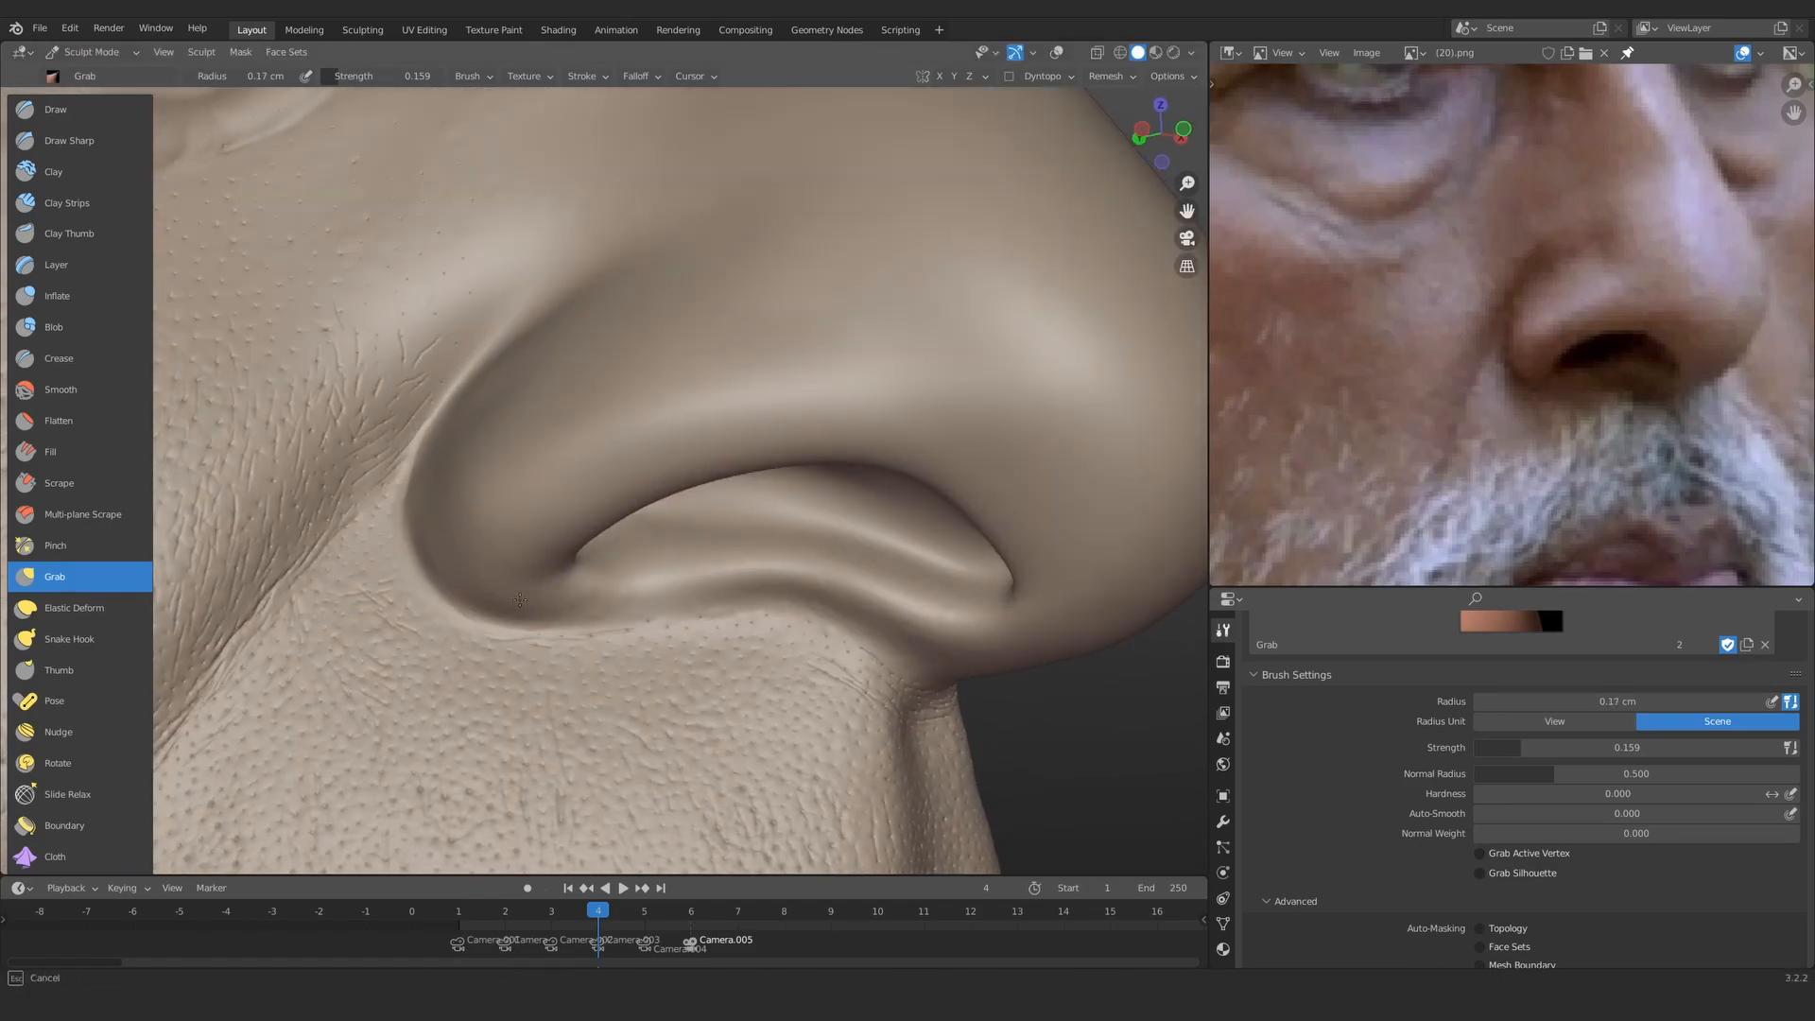
pyautogui.press('f')
pyautogui.click(558, 461)
# Step: Paint a face set over the middle of the lower lip with Draw Face Sets at 0.58 cm radius and grow it
pyautogui.keyDown('ctrl'); pyautogui.moveTo(567, 344); pyautogui.dragTo(567, 661, button='middle'); pyautogui.keyUp('ctrl')
pyautogui.moveTo(661, 567); pyautogui.dragTo(557, 558, button='middle')
pyautogui.keyDown('ctrl'); pyautogui.moveTo(605, 567); pyautogui.dragTo(575, 509, button='middle'); pyautogui.keyUp('ctrl')
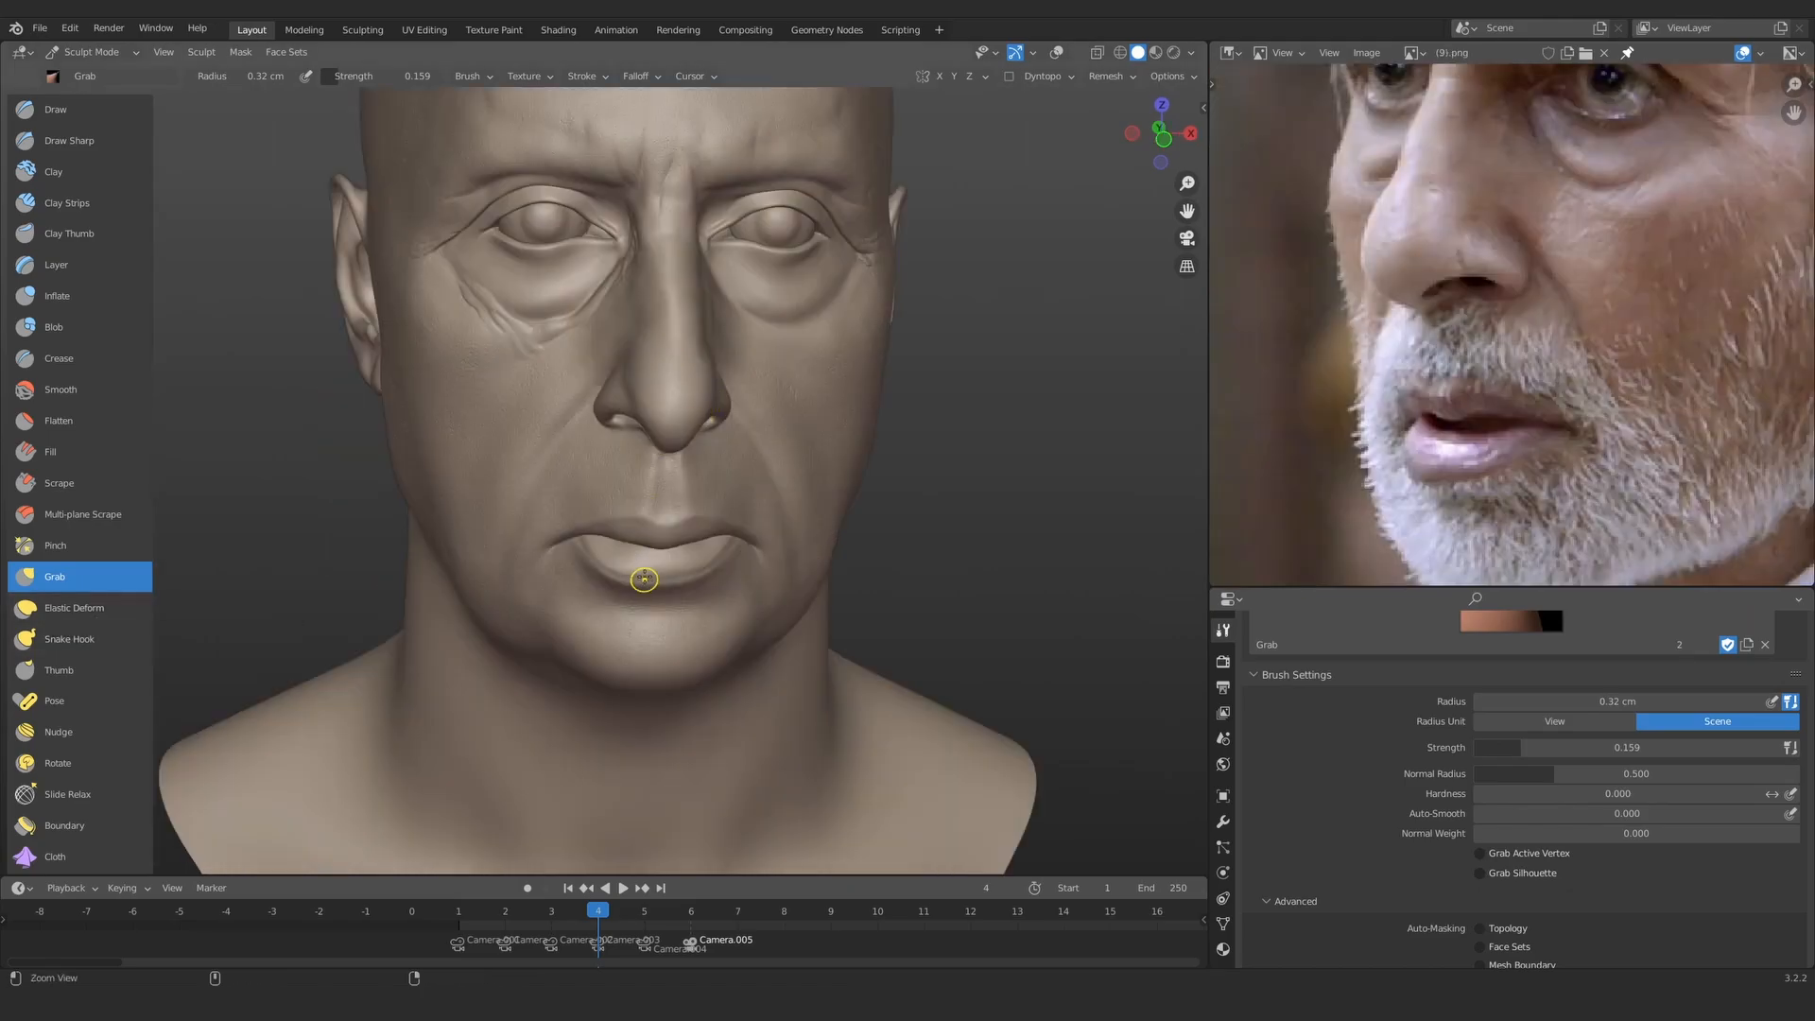
pyautogui.keyDown('ctrl'); pyautogui.moveTo(639, 580); pyautogui.dragTo(614, 473, button='middle'); pyautogui.keyUp('ctrl')
pyautogui.keyDown('shift'); pyautogui.moveTo(581, 548); pyautogui.dragTo(577, 475, button='middle'); pyautogui.keyUp('shift')
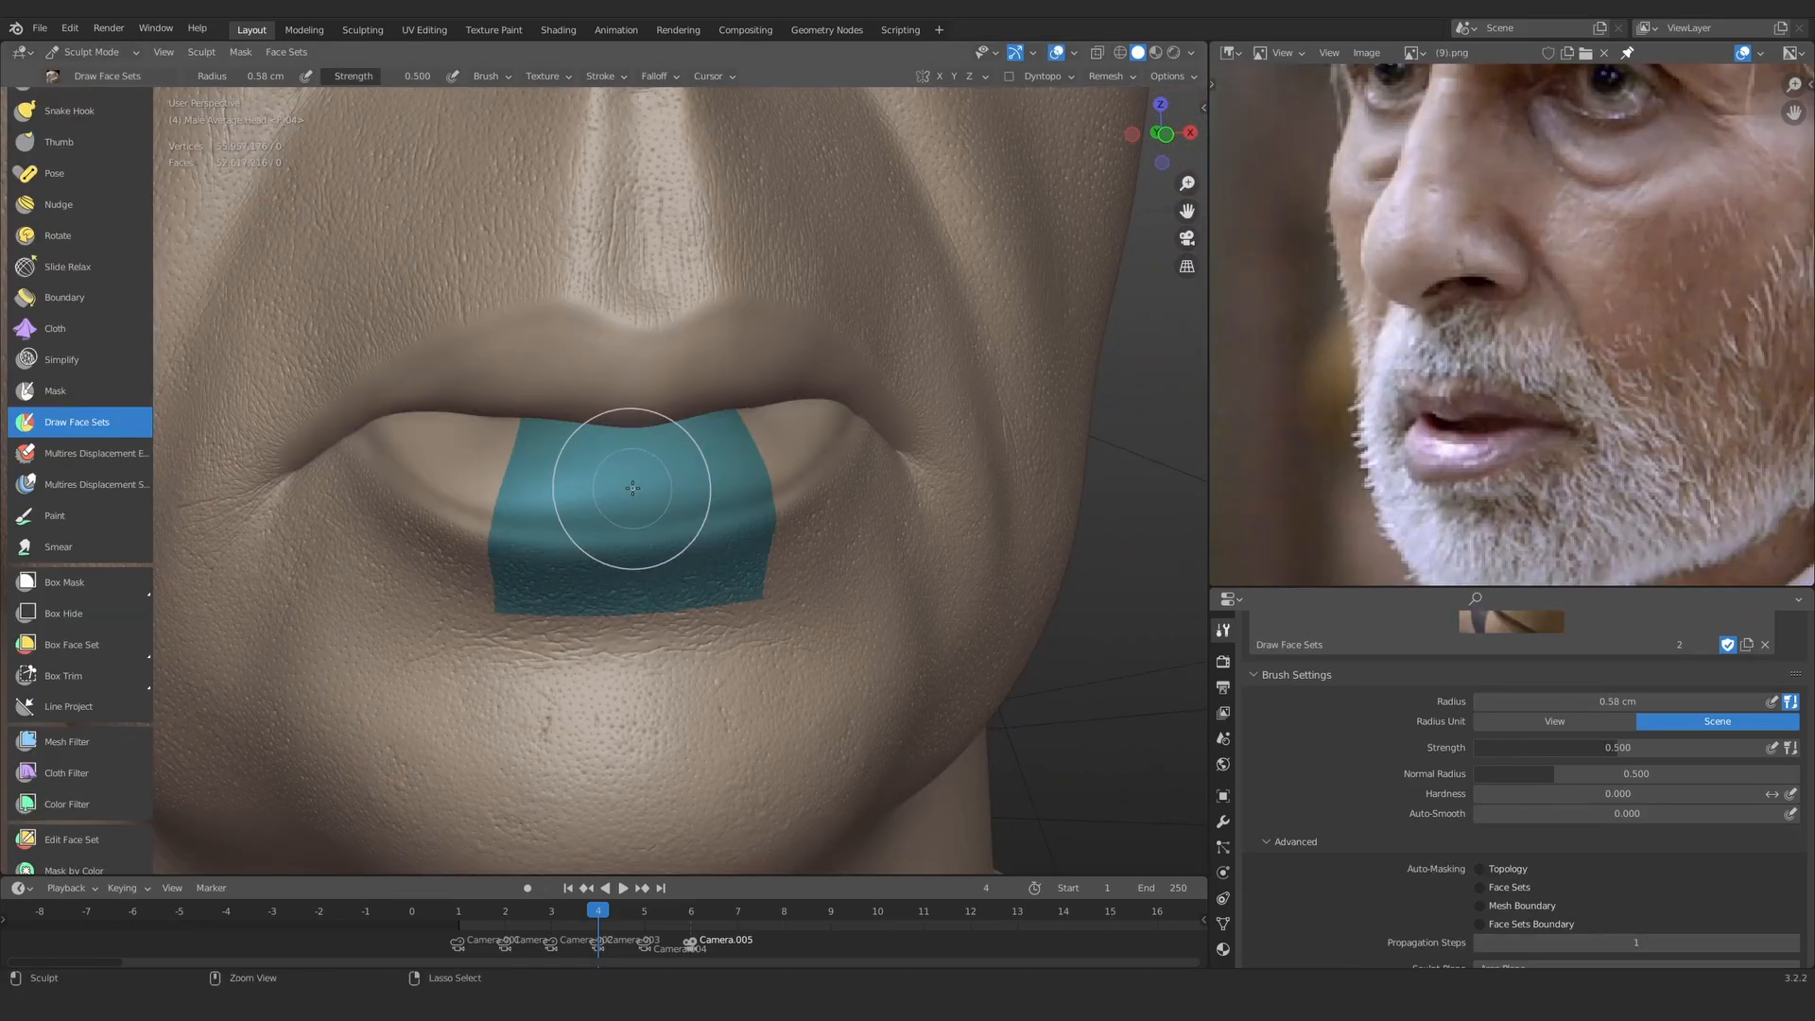
pyautogui.moveTo(633, 487); pyautogui.dragTo(590, 507)
pyautogui.hotkey('ctrl', 'w')
pyautogui.keyDown('ctrl'); pyautogui.moveTo(591, 506); pyautogui.dragTo(596, 529, button='middle'); pyautogui.keyUp('ctrl')
pyautogui.moveTo(595, 530); pyautogui.dragTo(603, 541, button='middle')
# Step: Isolate the lower lip and chin face set, restore the rest of the head, and mask everything outside that face set
pyautogui.press('x')
pyautogui.press('h')
pyautogui.hotkey('ctrl', 'i')
pyautogui.moveTo(612, 445); pyautogui.dragTo(605, 406, button='middle')
pyautogui.press('h')
pyautogui.moveTo(605, 407)
pyautogui.keyDown('ctrl'); pyautogui.mouseDown(button='middle')
pyautogui.moveTo(596, 510)
pyautogui.moveTo(574, 479)
pyautogui.moveTo(578, 411)
pyautogui.mouseUp(button='middle'); pyautogui.keyUp('ctrl')
pyautogui.hotkey('ctrl', 'i')
# Step: Build up the lower lip's surface and corners with Clay Strips at 0.22 cm and 0.15 cm radius and 0.384 strength
pyautogui.moveTo(50, 129); pyautogui.dragTo(50, 159, button='middle')
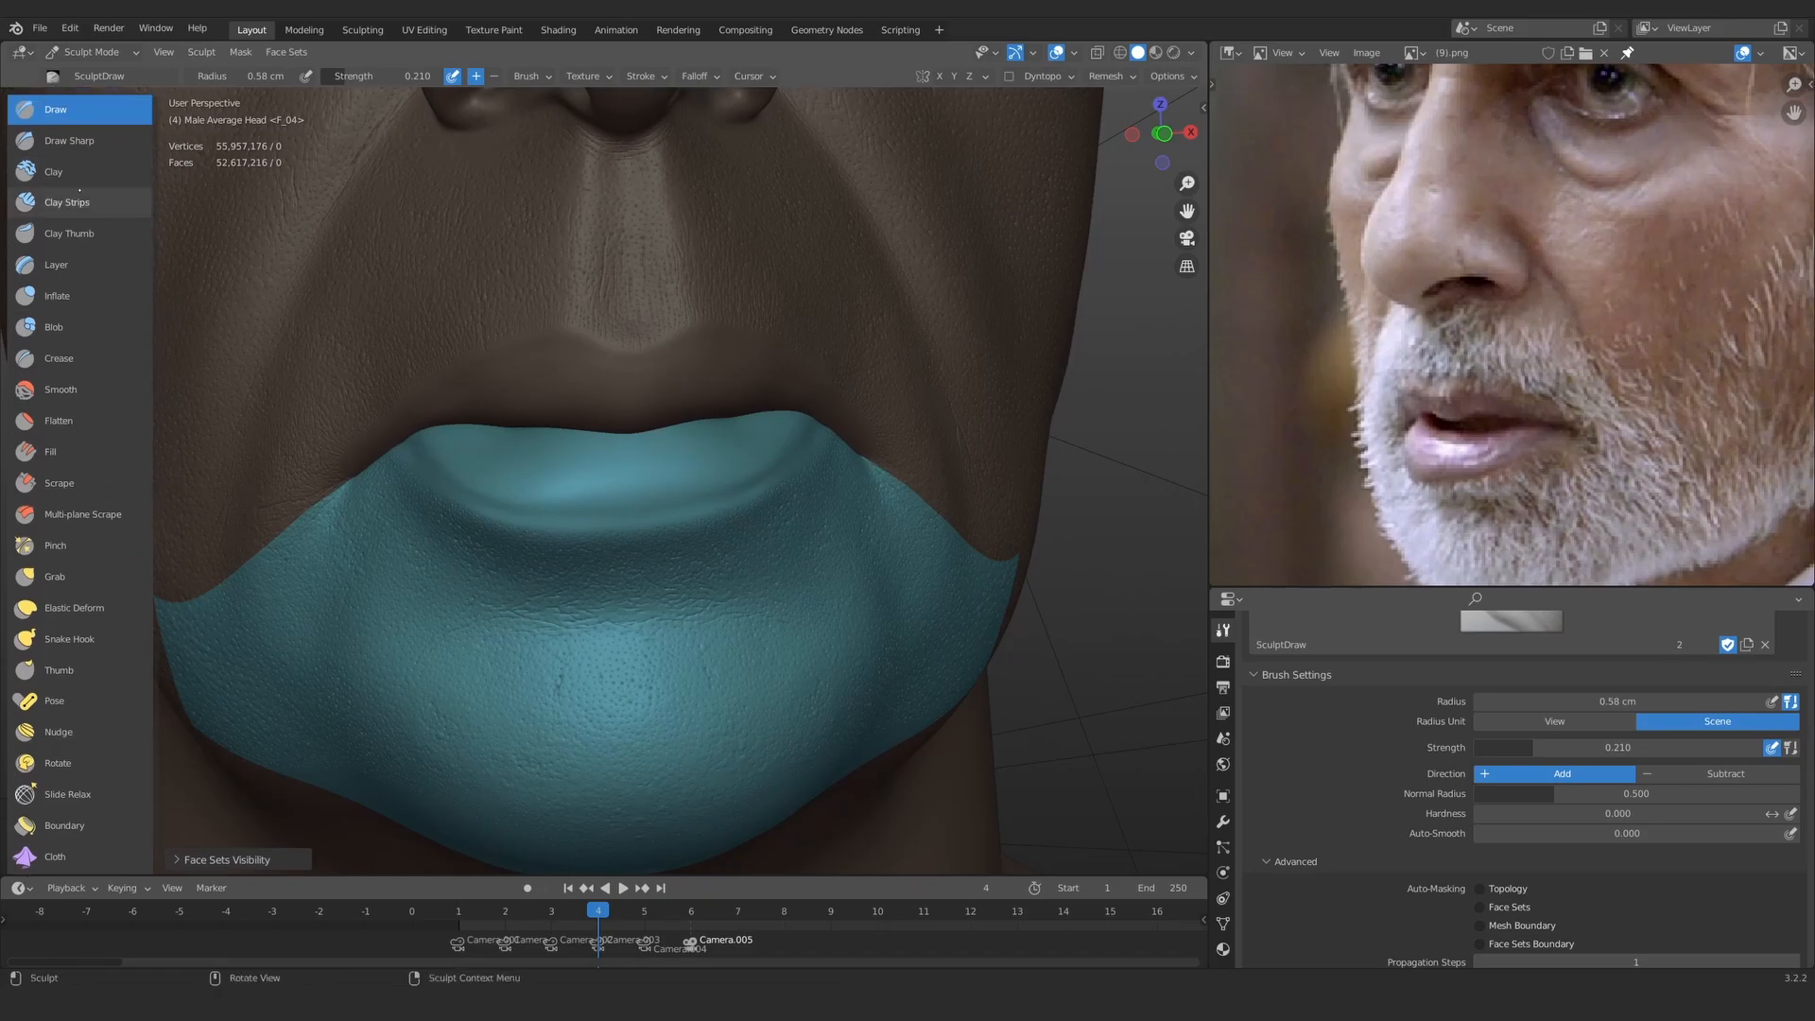
pyautogui.click(75, 202)
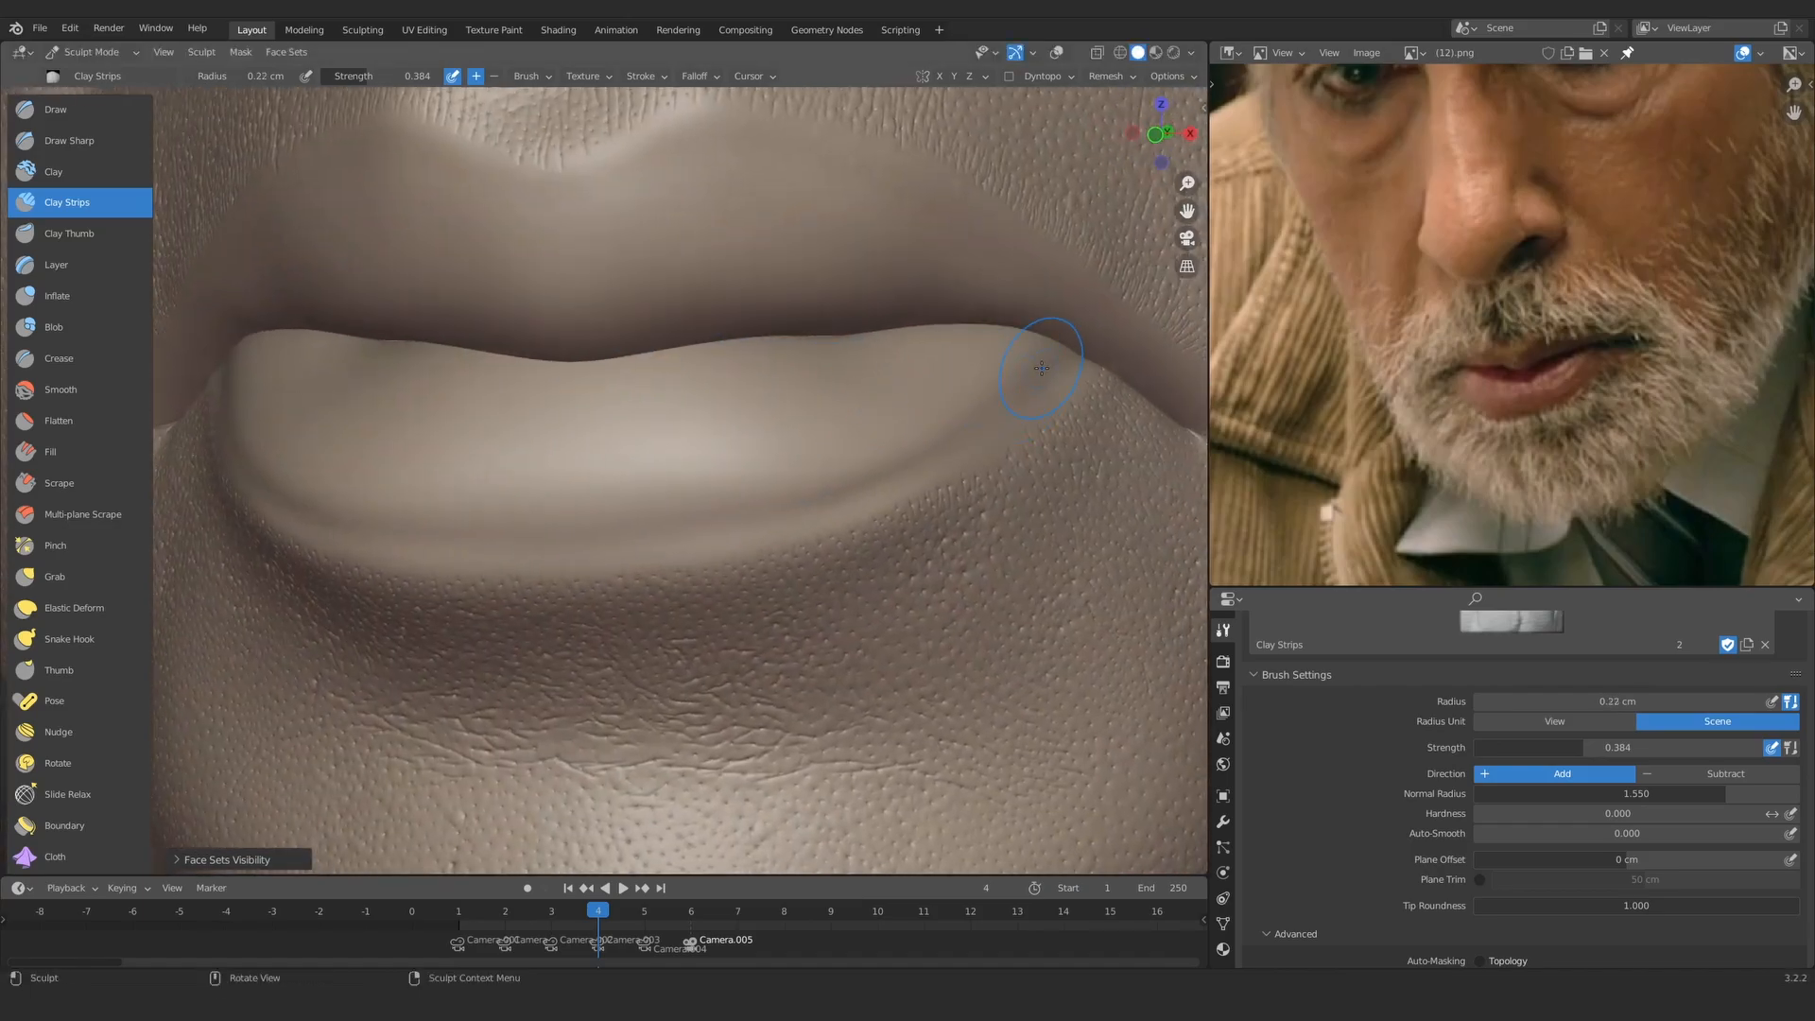
pyautogui.moveTo(1036, 379)
pyautogui.keyDown('ctrl'); pyautogui.keyDown('alt'); pyautogui.mouseDown()
pyautogui.moveTo(842, 494)
pyautogui.moveTo(692, 536)
pyautogui.mouseUp(); pyautogui.keyUp('alt'); pyautogui.keyUp('ctrl')
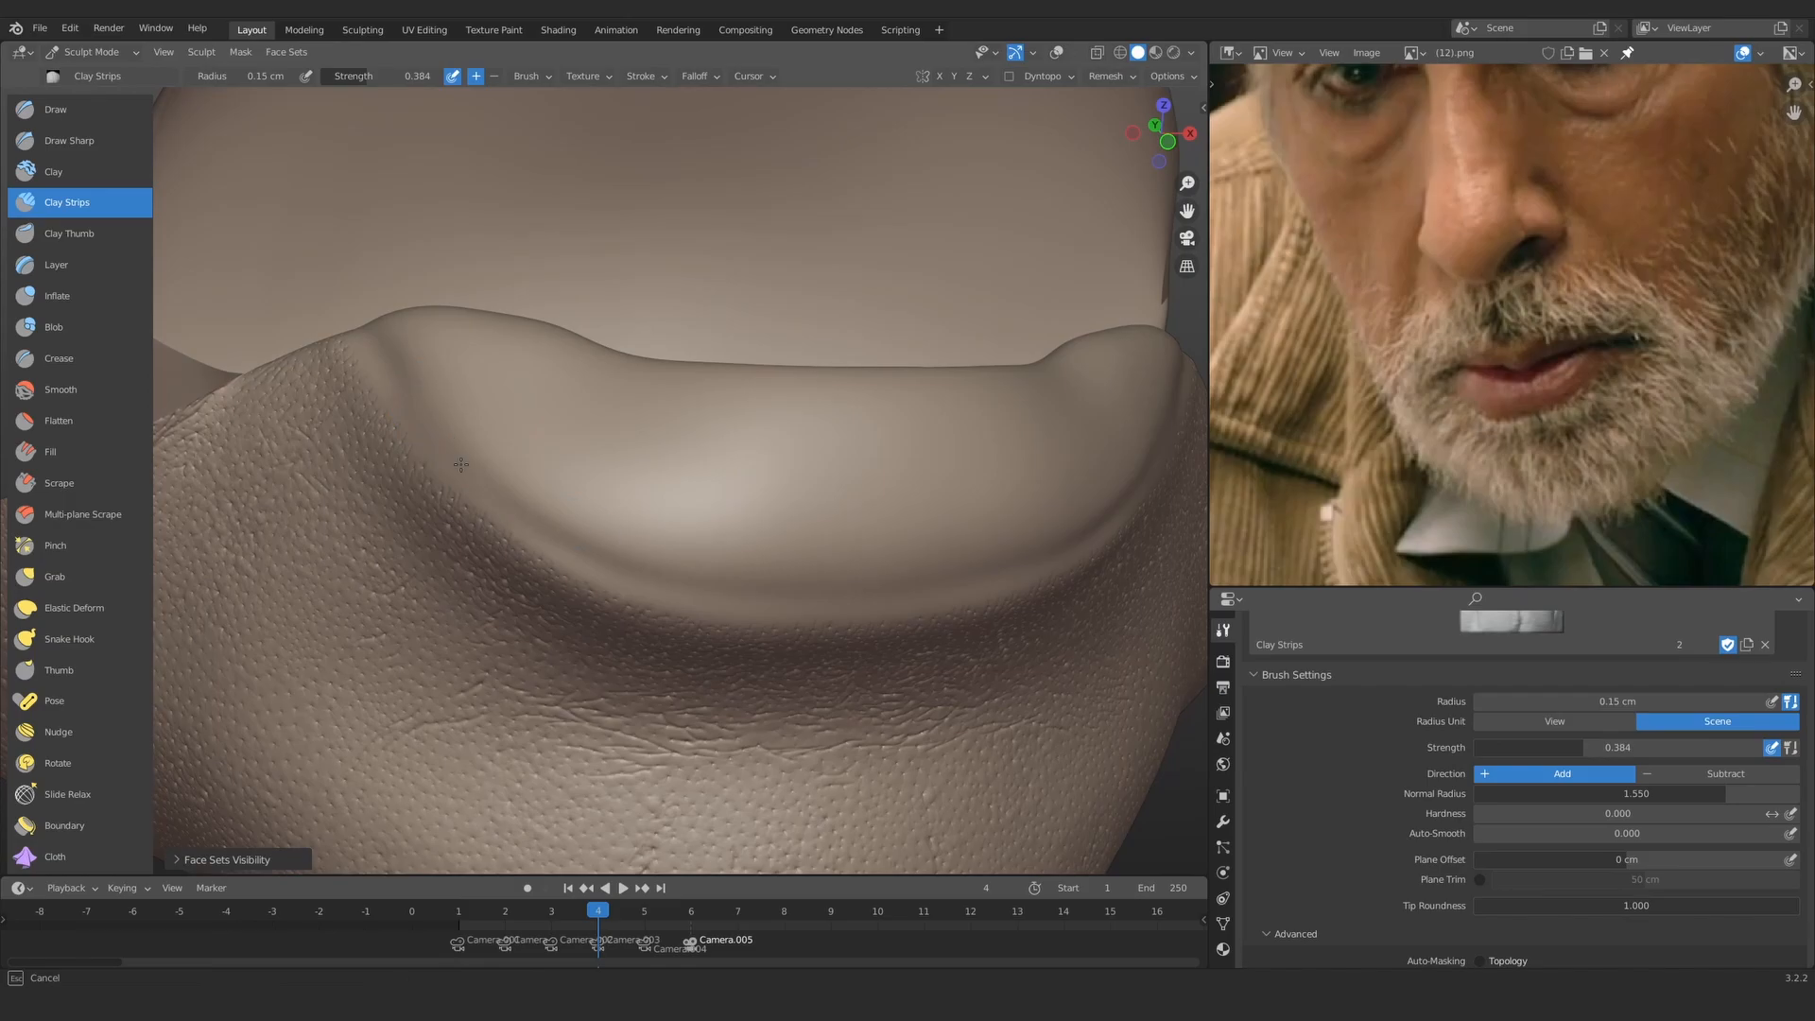
# Step: Fill out the lower lip and its lower border with Clay at 0.15 cm and 0.21 cm radius and 0.548 strength
pyautogui.press('c')
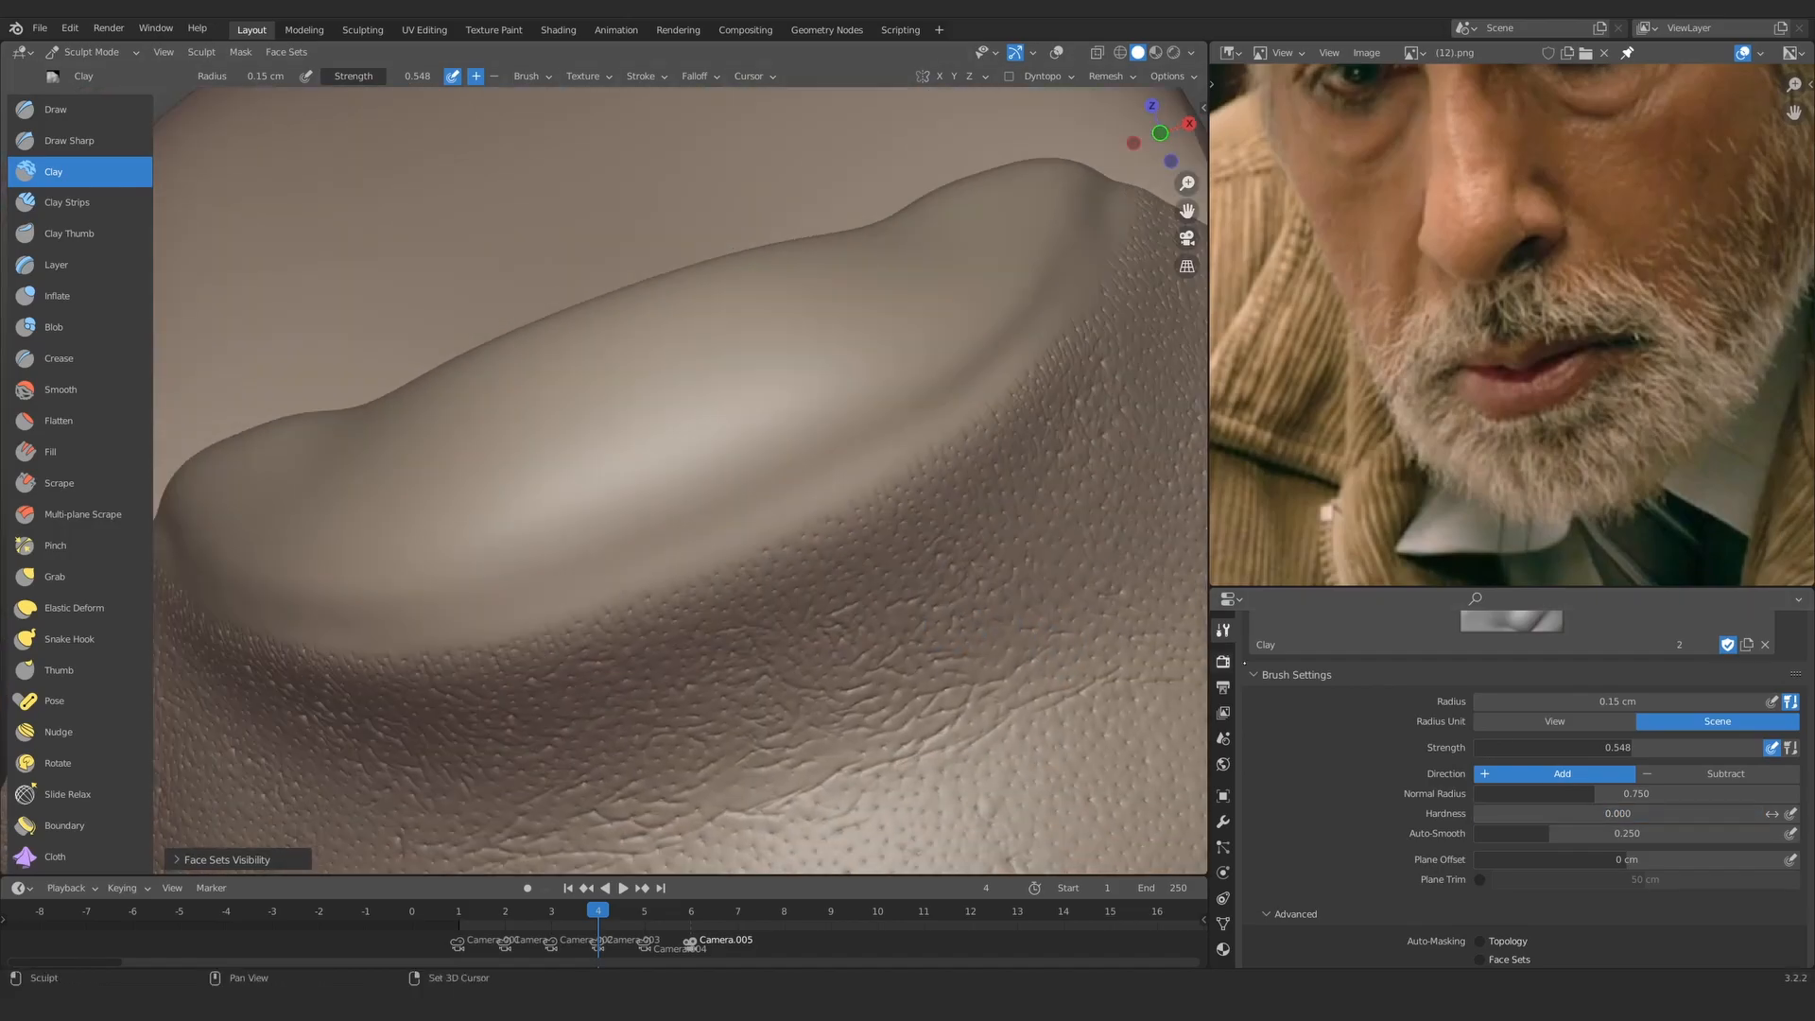
pyautogui.moveTo(1630, 813); pyautogui.dragTo(1764, 812)
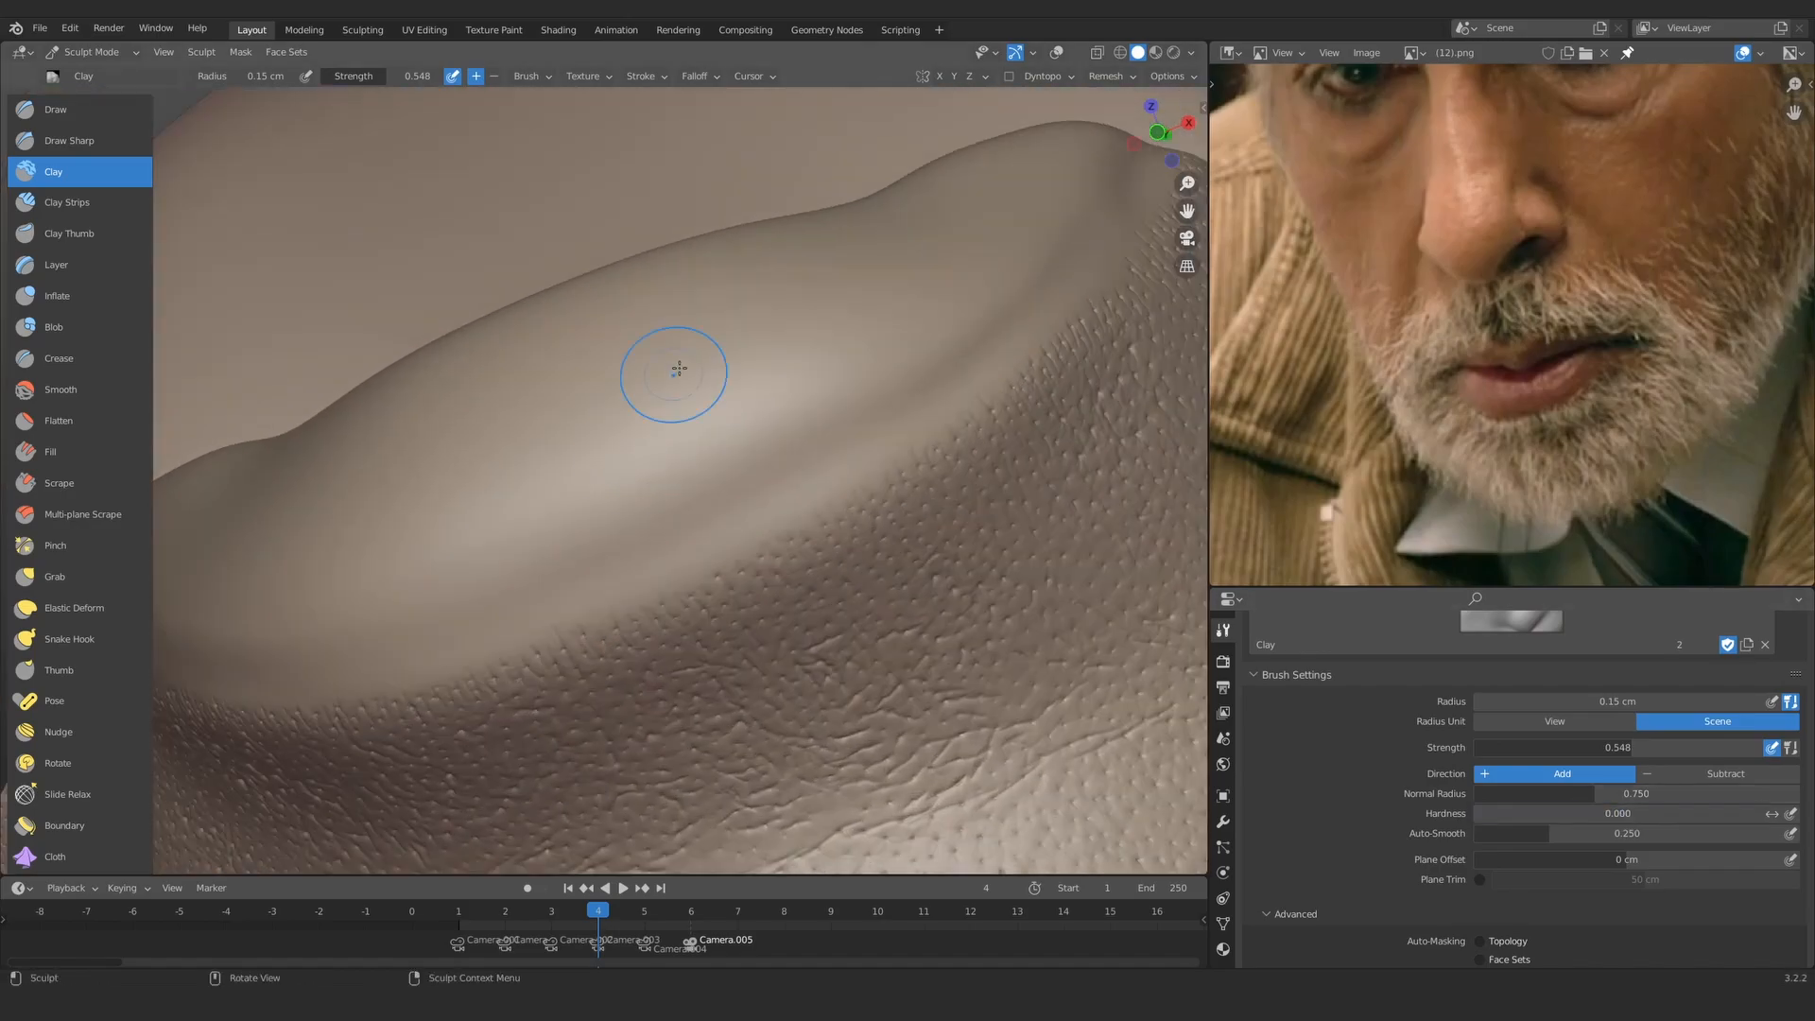
pyautogui.moveTo(668, 365); pyautogui.dragTo(453, 519)
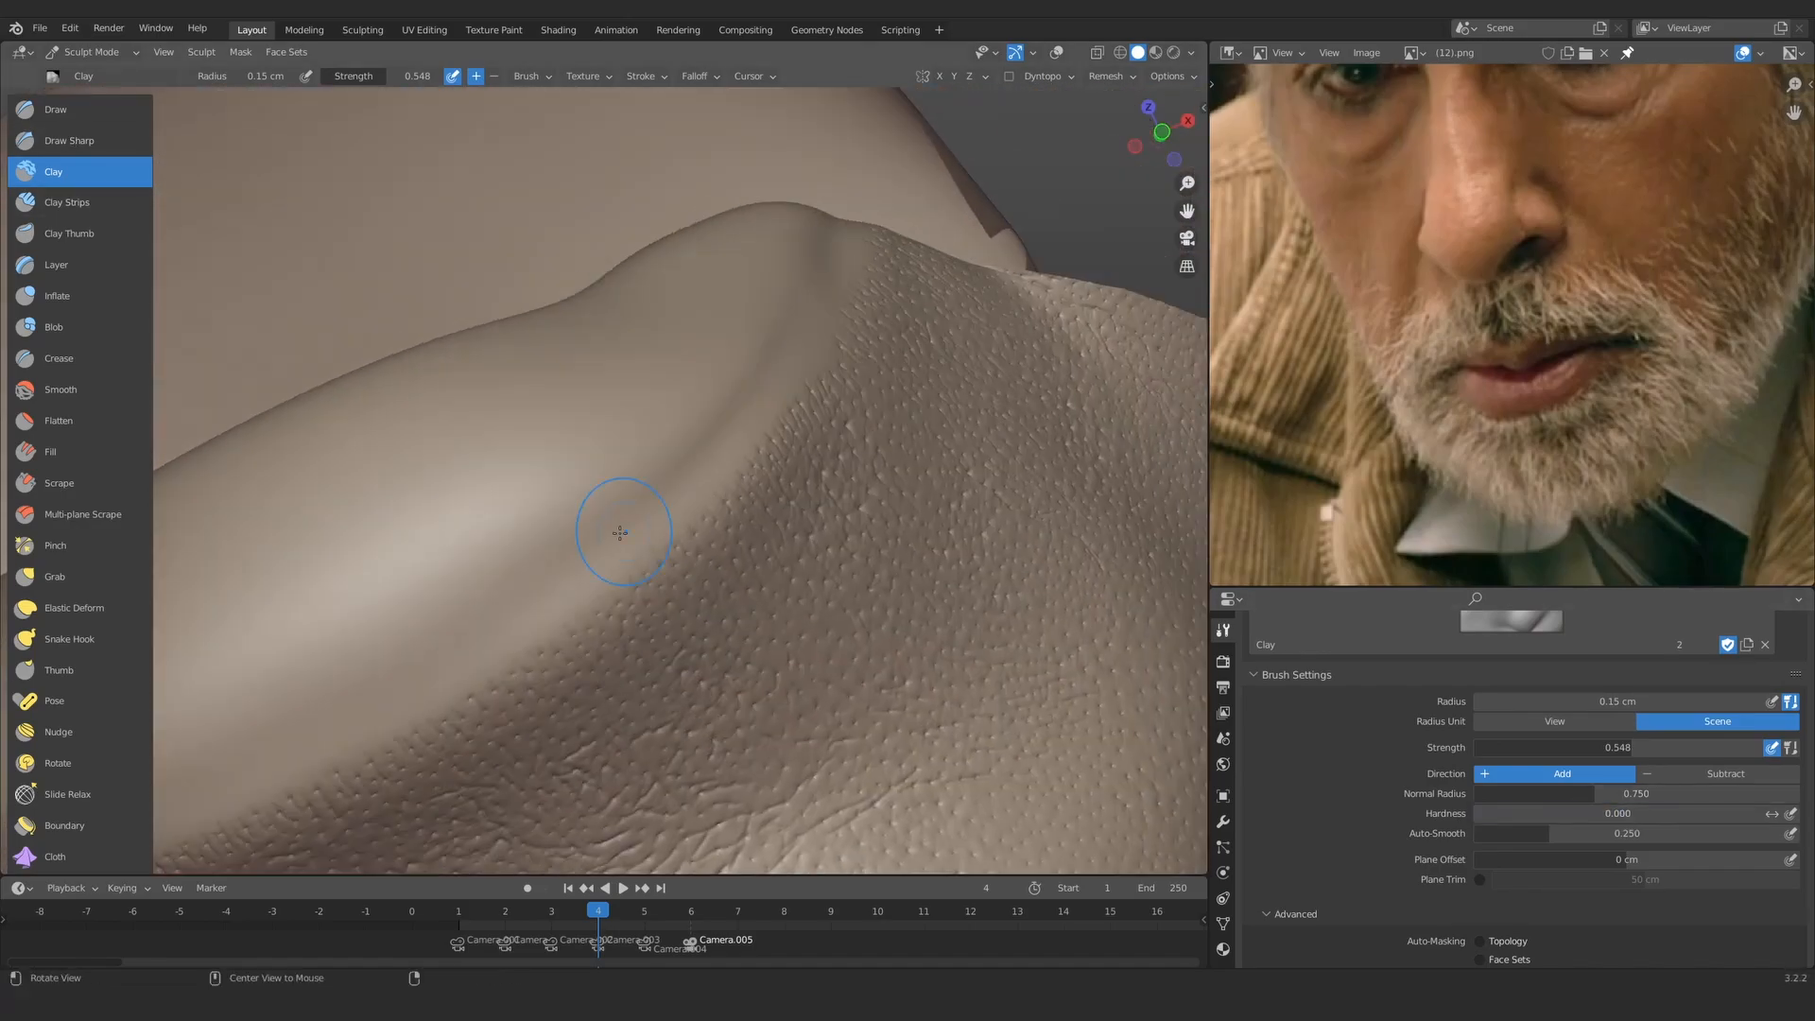
pyautogui.moveTo(608, 527); pyautogui.dragTo(803, 341, button='middle')
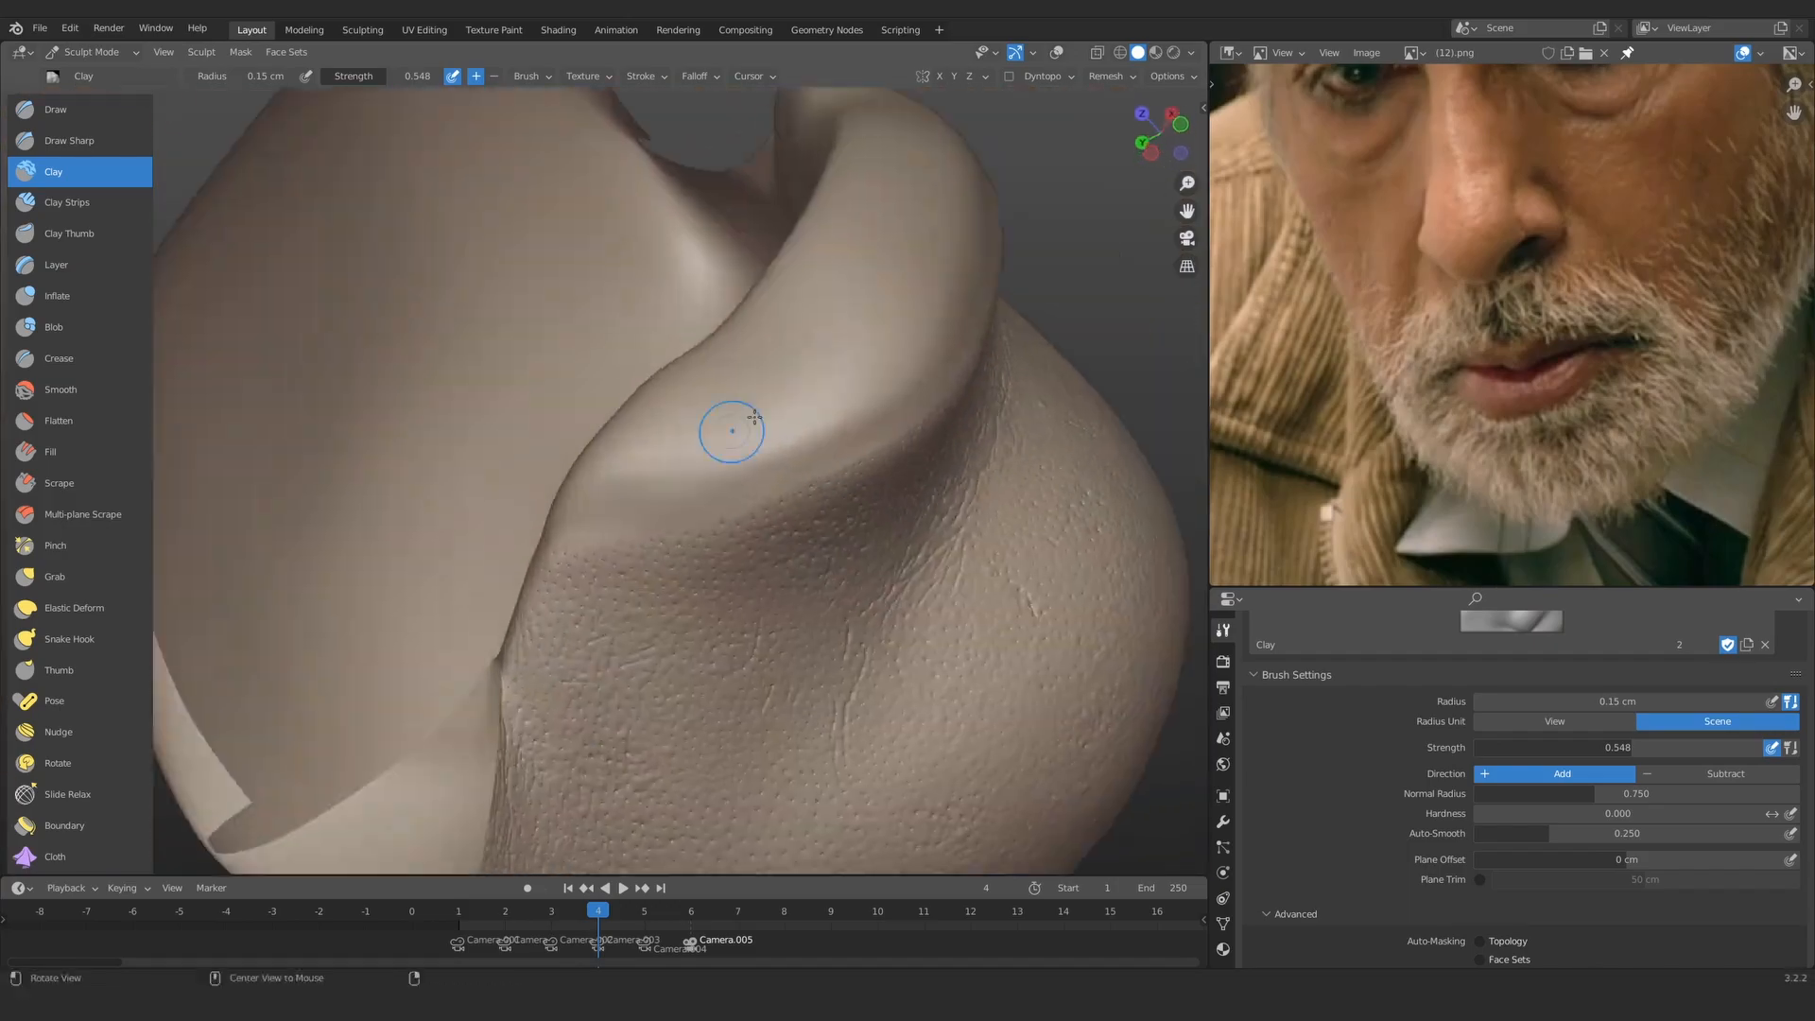
pyautogui.click(649, 497)
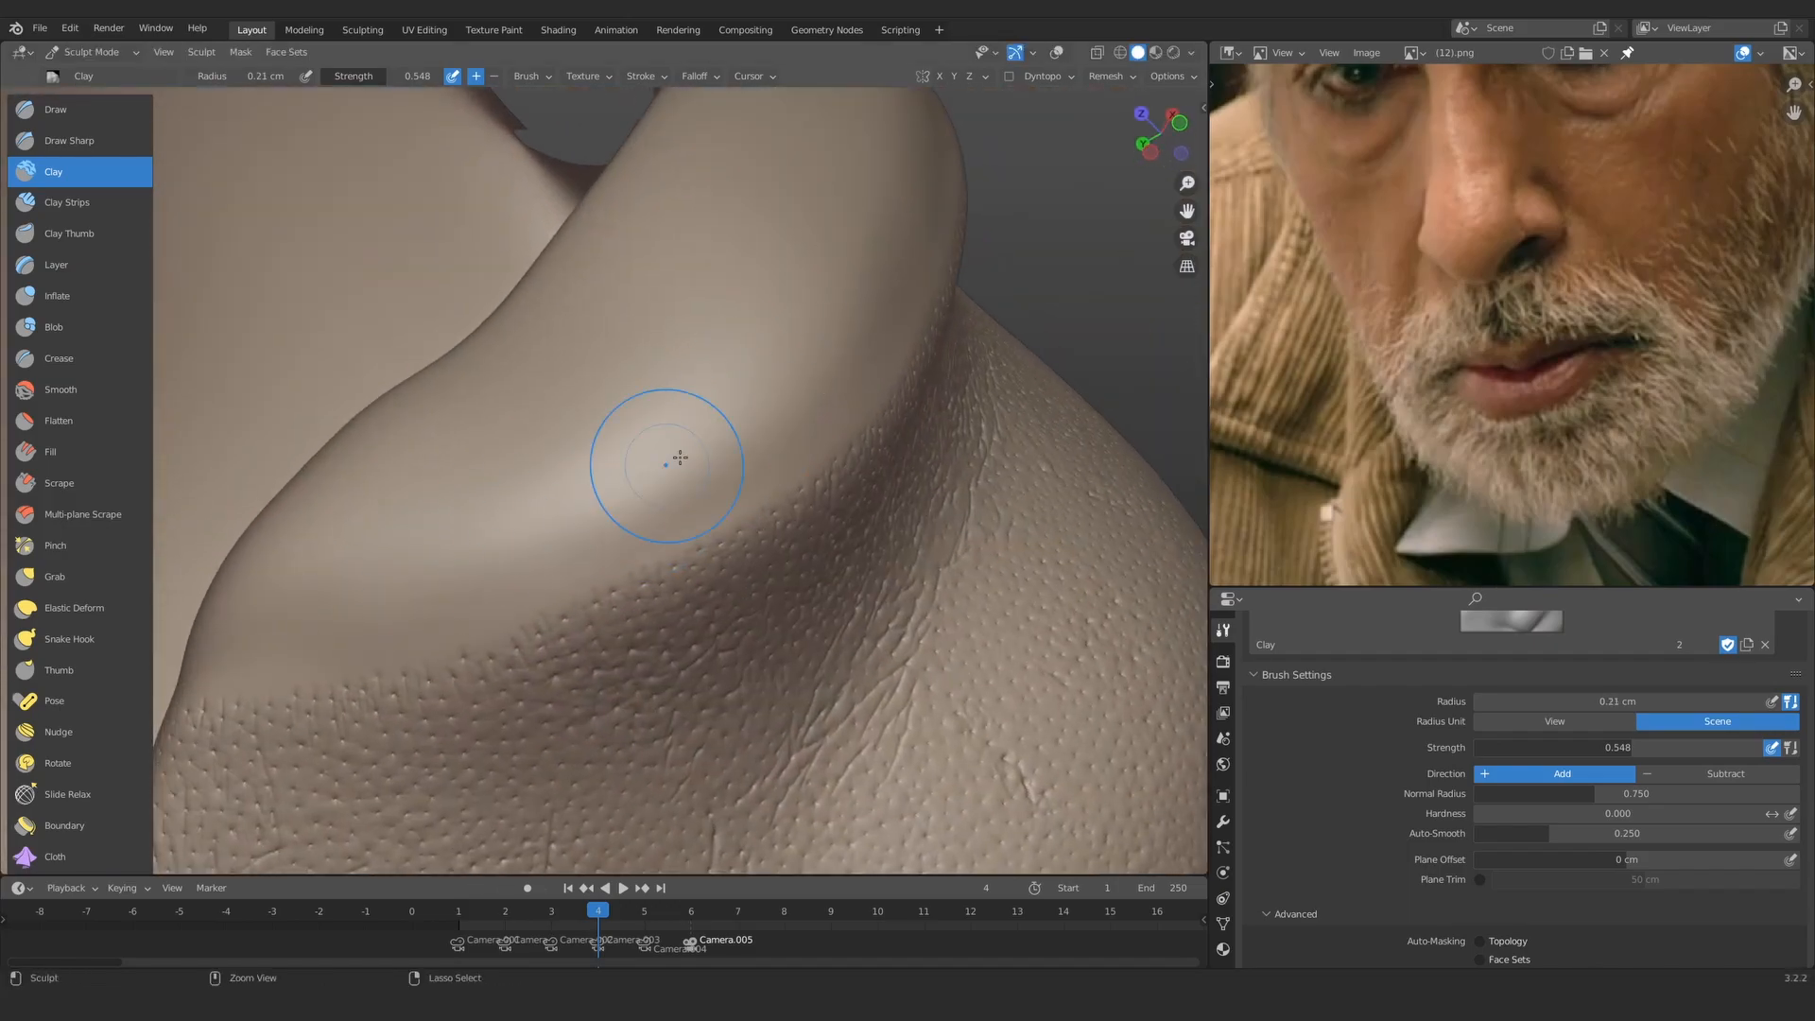
pyautogui.moveTo(679, 457)
pyautogui.keyDown('ctrl'); pyautogui.mouseDown(button='middle')
pyautogui.moveTo(655, 412)
pyautogui.moveTo(611, 426)
pyautogui.mouseUp(button='middle'); pyautogui.keyUp('ctrl')
pyautogui.moveTo(481, 502)
pyautogui.mouseDown(button='middle')
pyautogui.moveTo(616, 417)
pyautogui.moveTo(629, 478)
pyautogui.mouseUp(button='middle')
# Step: Reveal the full head and check the lower lip's shape from the front
pyautogui.hotkey('alt', 'h')
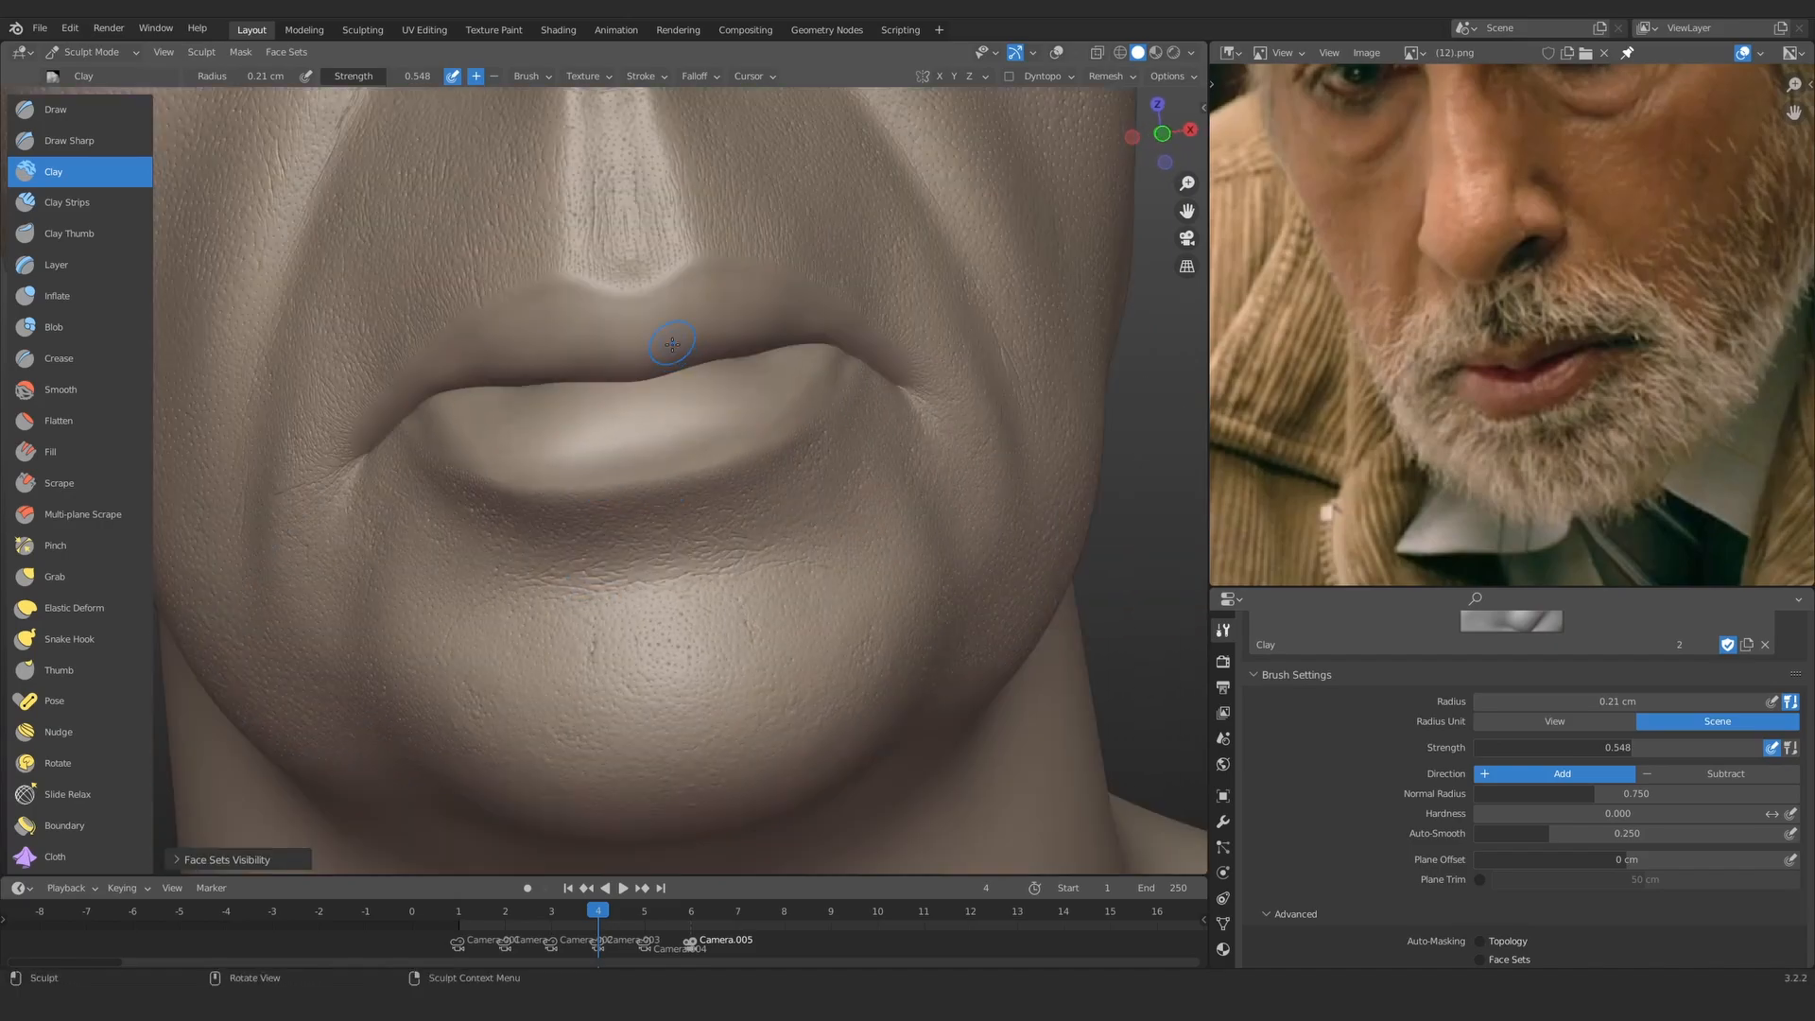
pyautogui.moveTo(668, 348); pyautogui.dragTo(677, 376, button='middle')
pyautogui.moveTo(666, 472)
pyautogui.keyDown('ctrl'); pyautogui.mouseDown(button='middle')
pyautogui.moveTo(636, 396)
pyautogui.moveTo(655, 532)
pyautogui.moveTo(574, 441)
pyautogui.mouseUp(button='middle'); pyautogui.keyUp('ctrl')
pyautogui.hotkey('alt', 'shift', 'z')
pyautogui.hotkey('alt', 'shift', 'z')
# Step: Round out the lower lip's volume and upper edge with Clay, enlarging the brush to 0.39 cm radius at 0.548 strength
pyautogui.press('f')
pyautogui.click(567, 444)
pyautogui.moveTo(567, 444); pyautogui.dragTo(550, 453)
pyautogui.moveTo(550, 452); pyautogui.dragTo(582, 496, button='middle')
pyautogui.moveTo(582, 496)
pyautogui.mouseDown(button='middle')
pyautogui.moveTo(595, 538)
pyautogui.moveTo(658, 600)
pyautogui.moveTo(697, 524)
pyautogui.moveTo(437, 494)
pyautogui.moveTo(505, 522)
pyautogui.mouseUp(button='middle')
pyautogui.moveTo(500, 625)
pyautogui.mouseDown(button='middle')
pyautogui.moveTo(369, 516)
pyautogui.moveTo(652, 529)
pyautogui.moveTo(695, 615)
pyautogui.mouseUp(button='middle')
pyautogui.moveTo(694, 615)
pyautogui.mouseDown(button='middle')
pyautogui.moveTo(611, 631)
pyautogui.moveTo(605, 676)
pyautogui.mouseUp(button='middle')
pyautogui.moveTo(591, 416)
pyautogui.keyDown('ctrl'); pyautogui.mouseDown(button='middle')
pyautogui.moveTo(575, 457)
pyautogui.moveTo(624, 561)
pyautogui.mouseUp(button='middle'); pyautogui.keyUp('ctrl')
pyautogui.press('f')
pyautogui.press('f')
pyautogui.moveTo(915, 427); pyautogui.dragTo(934, 374, button='middle')
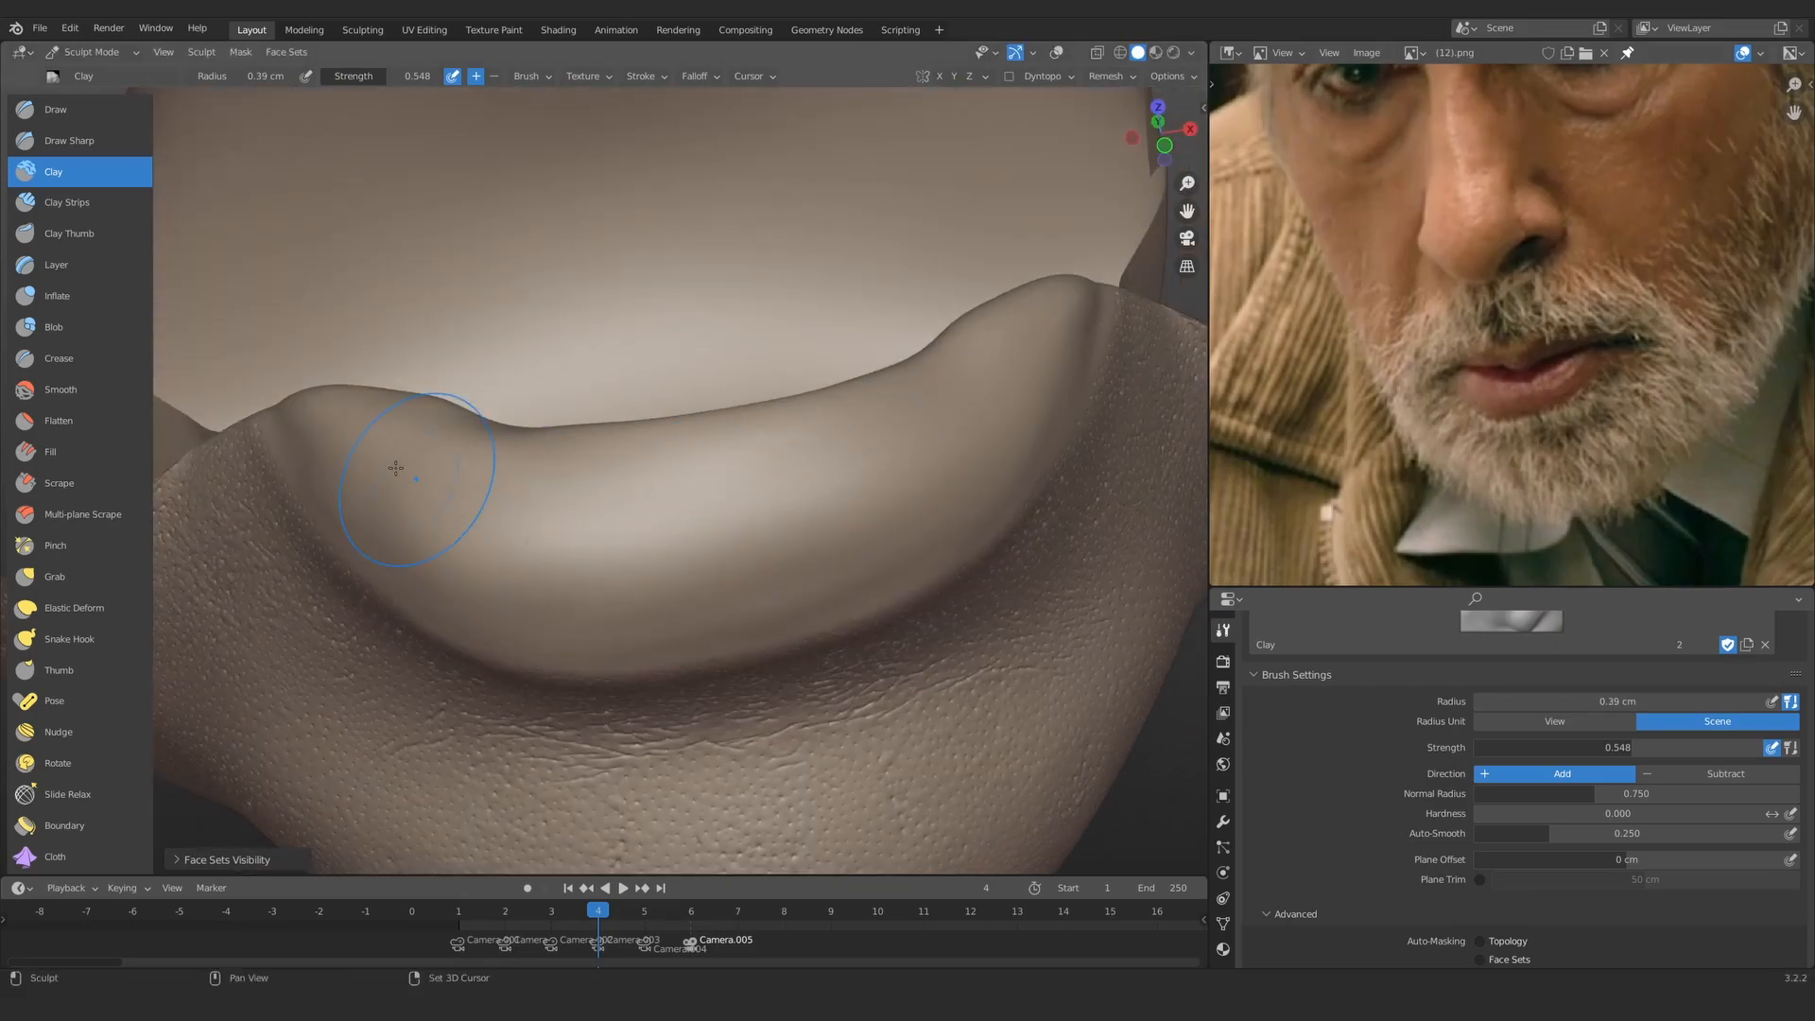
# Step: Refine the lower lip's surface and its border with the skin using Clay at 0.16 to 0.18 cm radius
pyautogui.hotkey('shift', 's')
pyautogui.moveTo(470, 509)
pyautogui.mouseDown(button='middle')
pyautogui.moveTo(478, 417)
pyautogui.moveTo(175, 218)
pyautogui.mouseUp(button='middle')
pyautogui.click(80, 172)
pyautogui.moveTo(590, 515)
pyautogui.keyDown('ctrl'); pyautogui.mouseDown(button='middle')
pyautogui.moveTo(584, 457)
pyautogui.moveTo(567, 558)
pyautogui.mouseUp(button='middle'); pyautogui.keyUp('ctrl')
pyautogui.moveTo(567, 557)
pyautogui.mouseDown(button='middle')
pyautogui.moveTo(529, 586)
pyautogui.moveTo(499, 477)
pyautogui.mouseUp(button='middle')
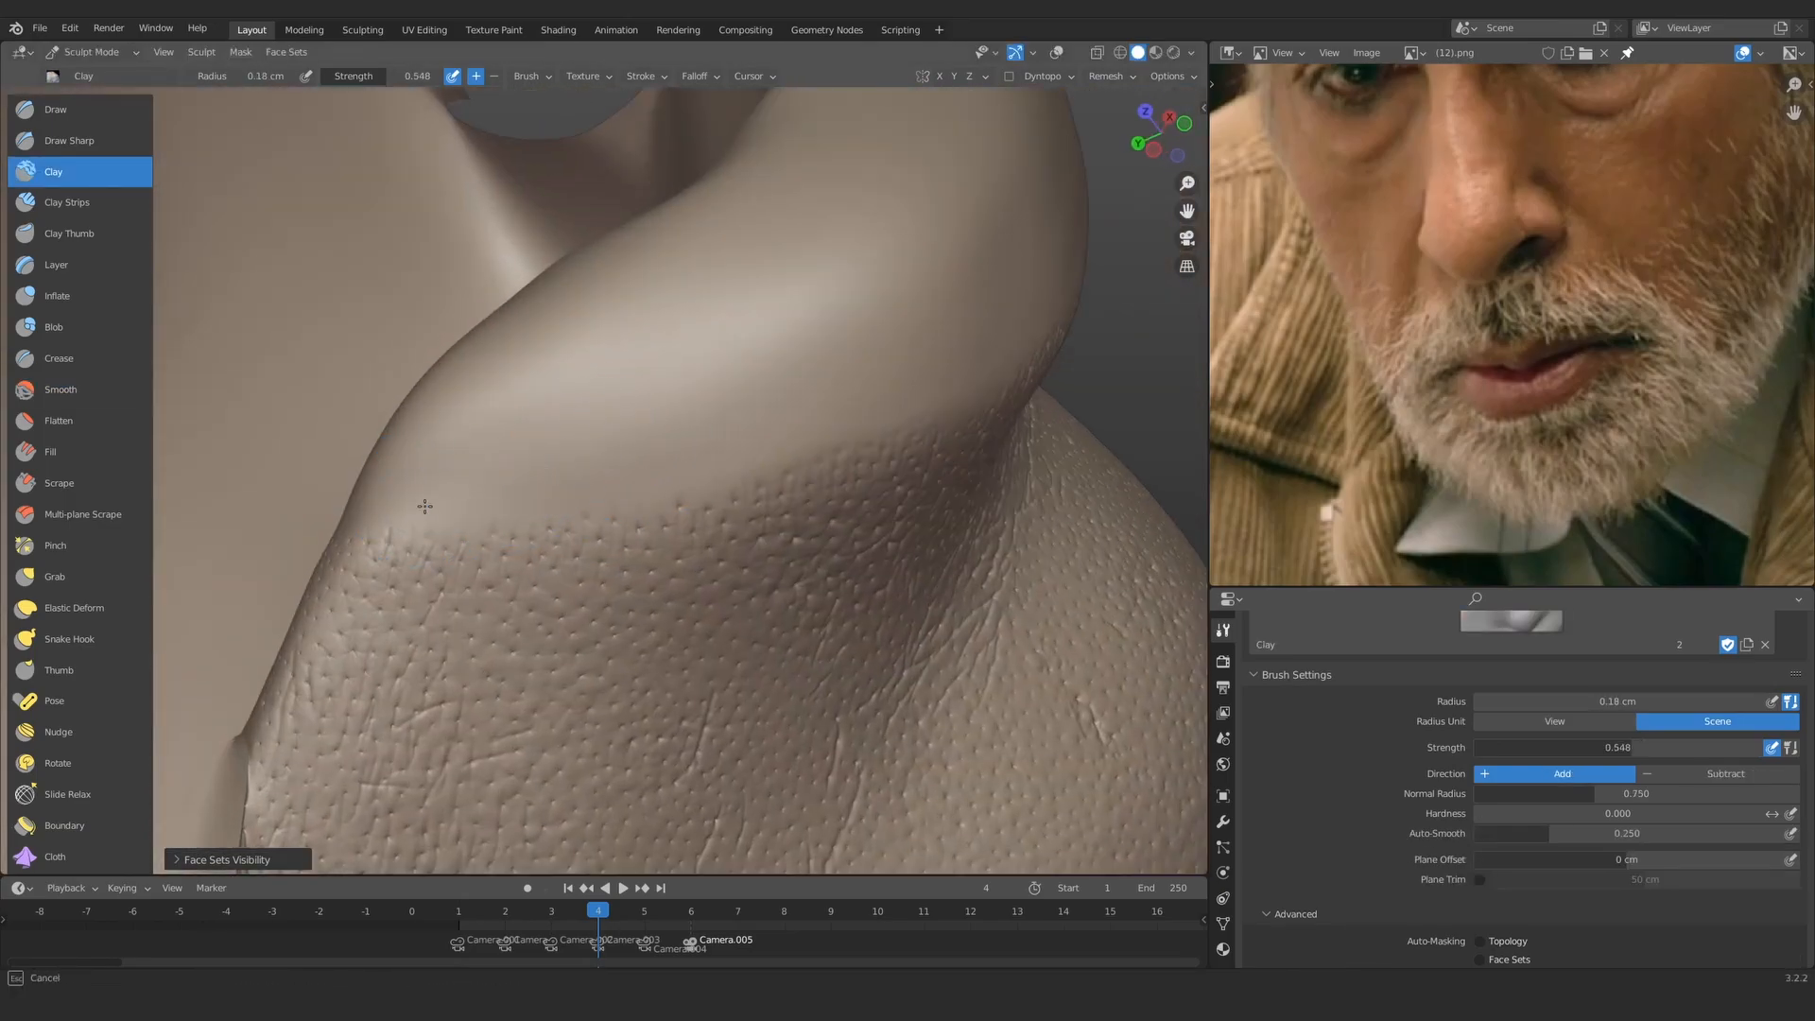
pyautogui.keyDown('ctrl'); pyautogui.keyDown('alt'); pyautogui.moveTo(845, 207); pyautogui.dragTo(856, 426); pyautogui.keyUp('alt'); pyautogui.keyUp('ctrl')
pyautogui.keyDown('alt'); pyautogui.moveTo(856, 426); pyautogui.dragTo(529, 530); pyautogui.keyUp('alt')
pyautogui.moveTo(529, 530)
pyautogui.keyDown('alt'); pyautogui.mouseDown()
pyautogui.moveTo(567, 548)
pyautogui.moveTo(779, 396)
pyautogui.moveTo(437, 448)
pyautogui.mouseUp(); pyautogui.keyUp('alt')
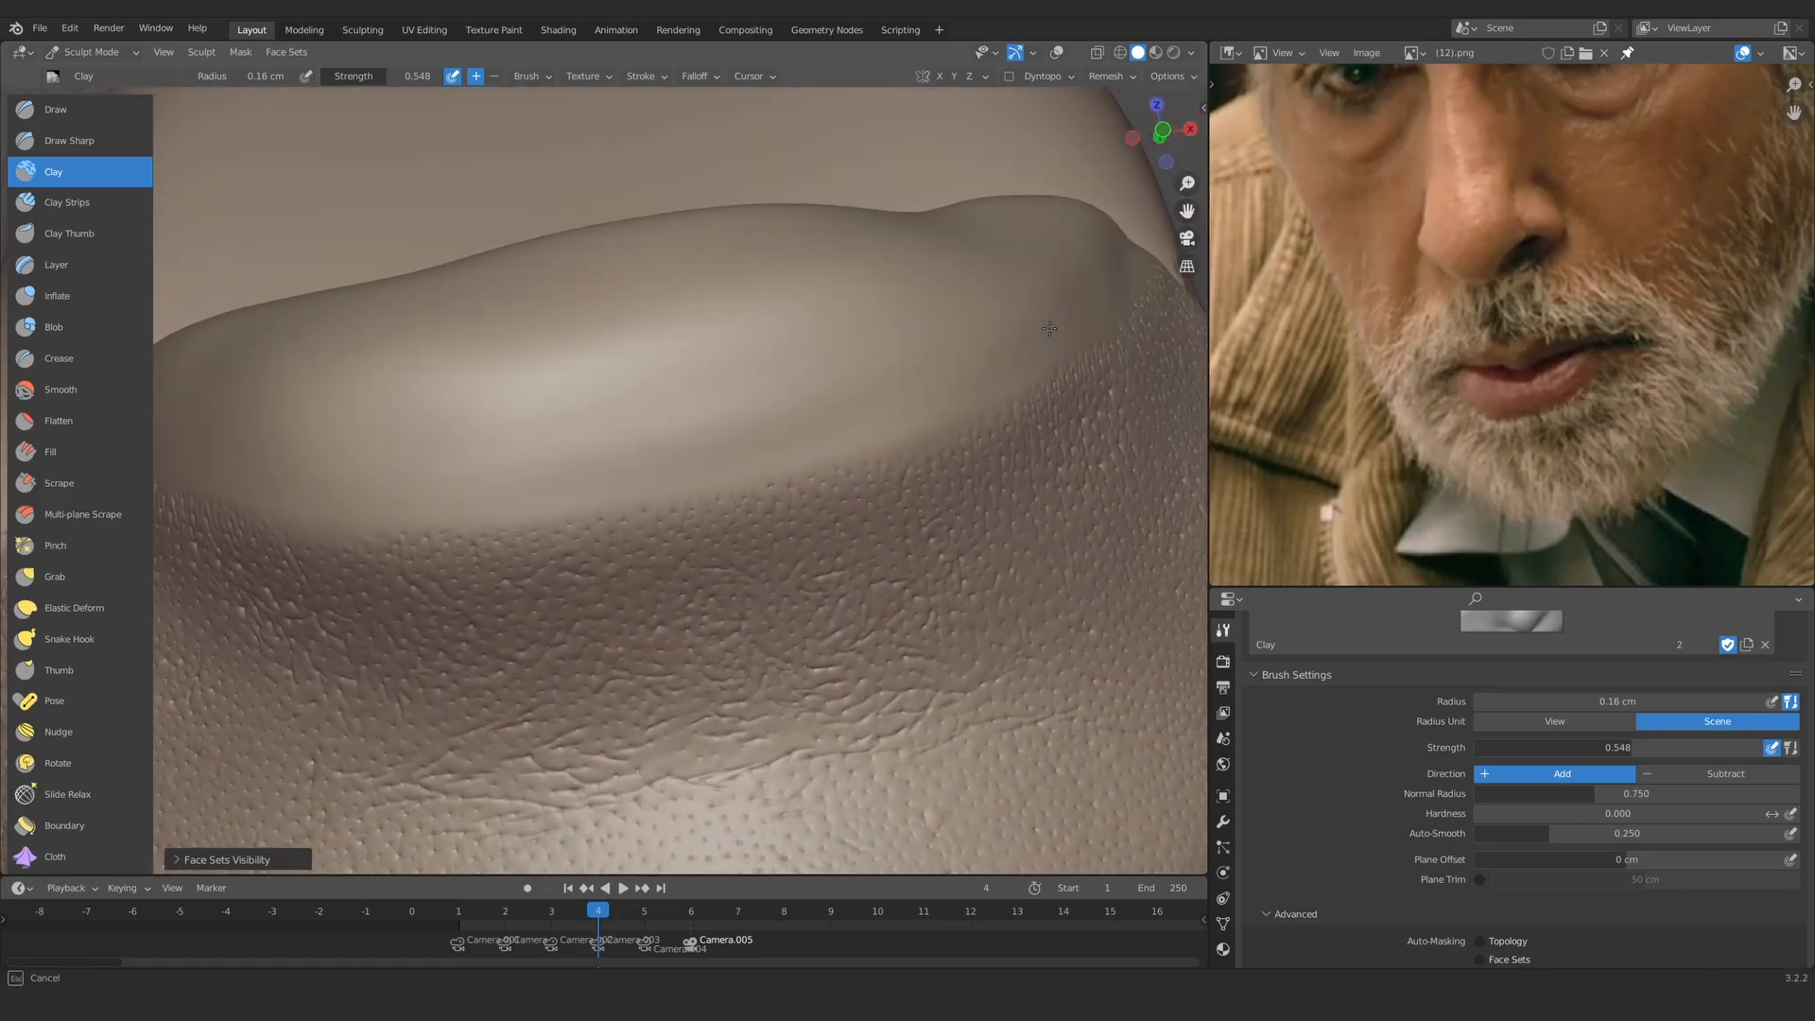
pyautogui.keyDown('alt'); pyautogui.moveTo(1049, 327); pyautogui.dragTo(583, 487); pyautogui.keyUp('alt')
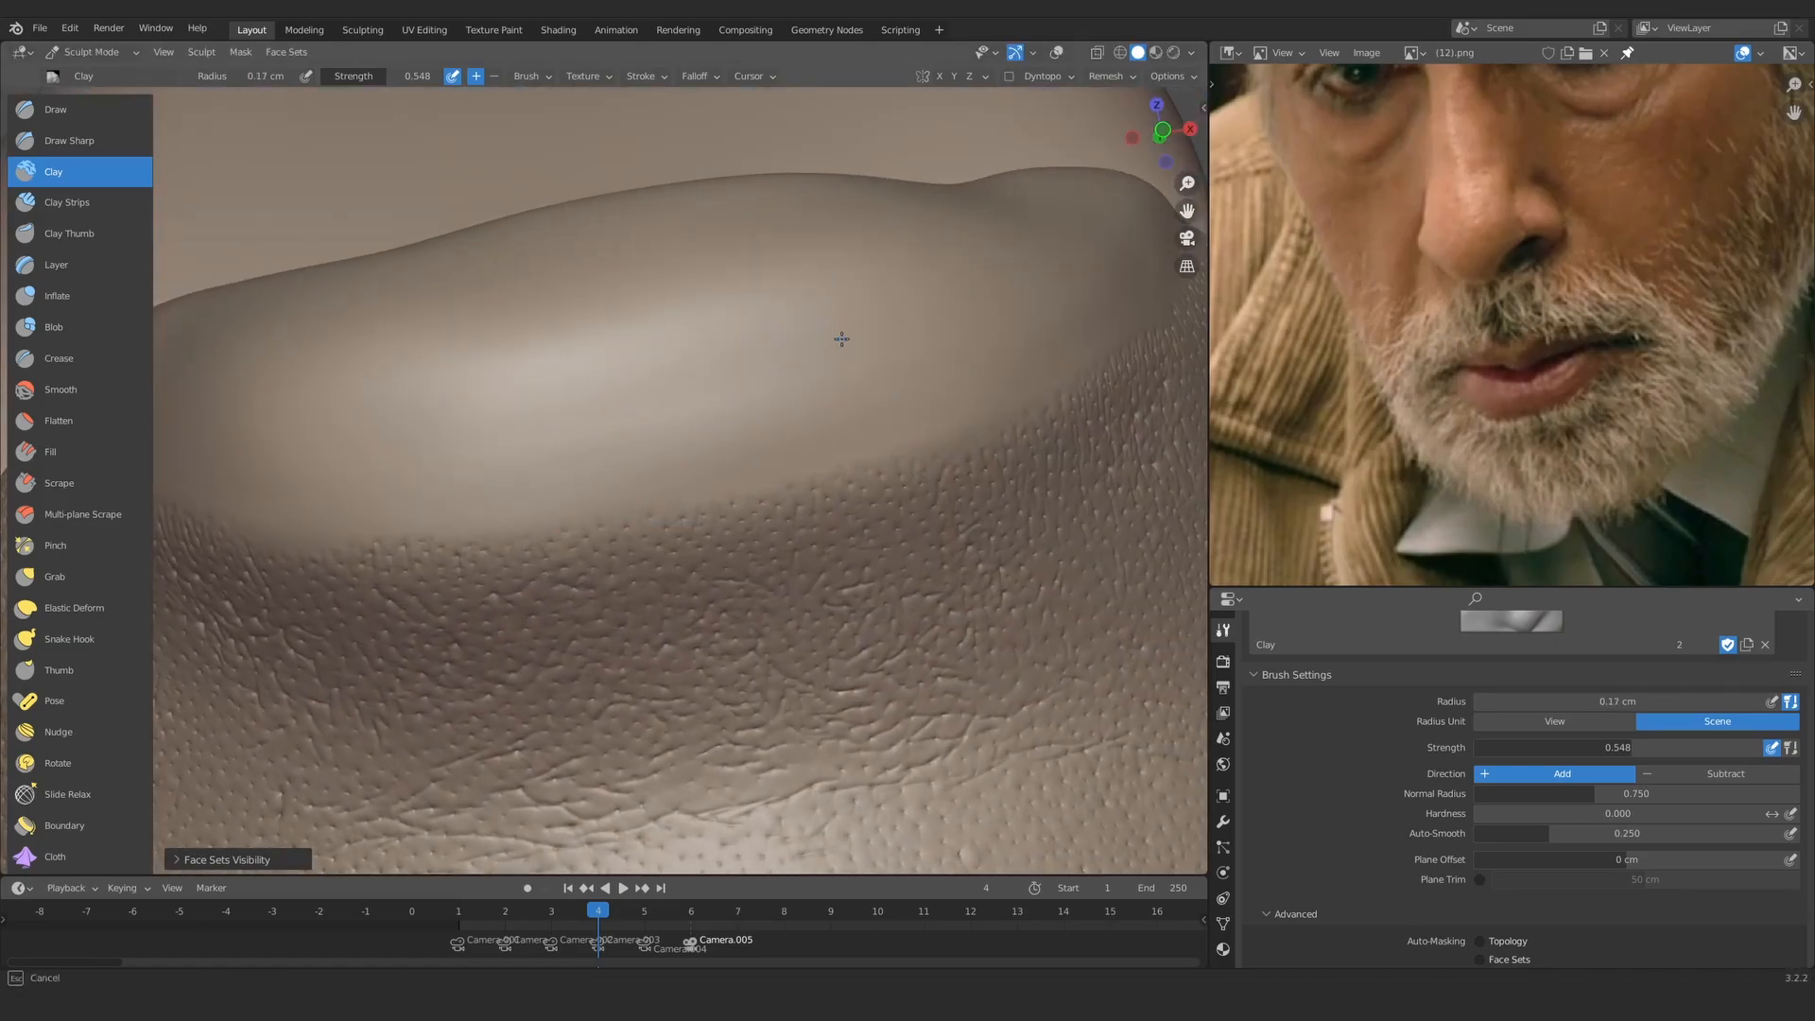
pyautogui.keyDown('alt'); pyautogui.moveTo(944, 324); pyautogui.dragTo(559, 545); pyautogui.keyUp('alt')
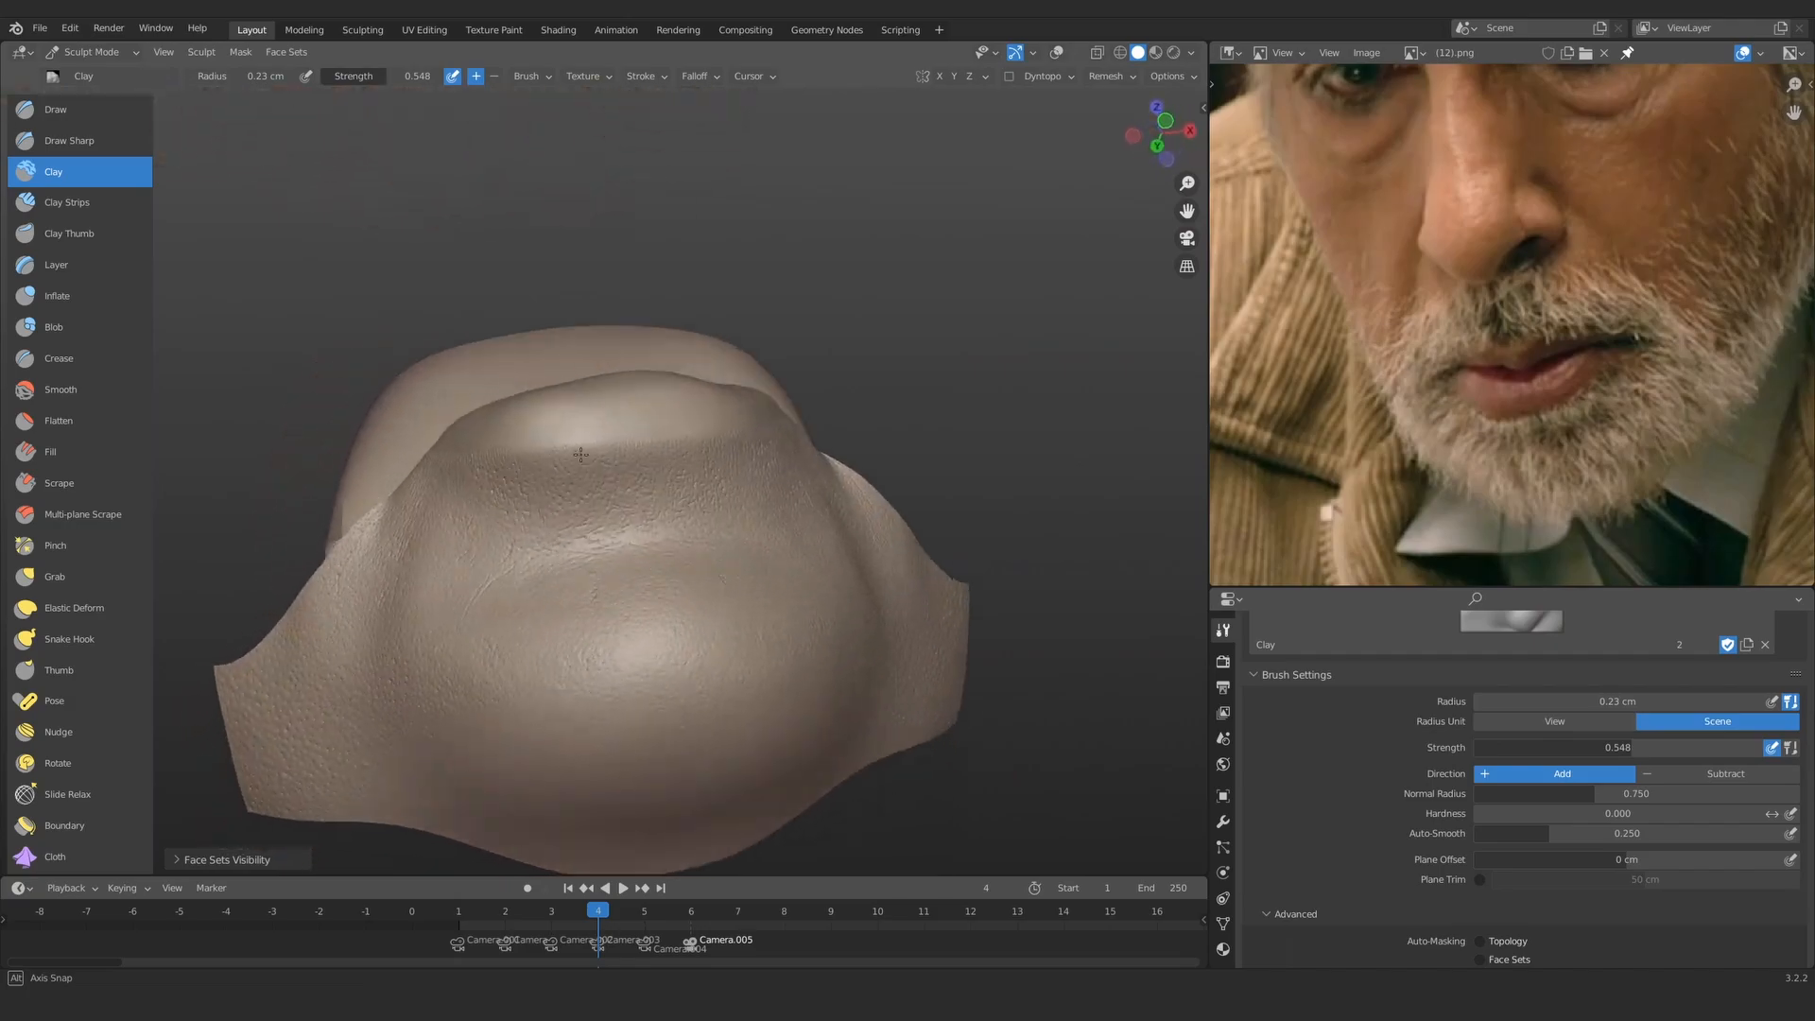
# Step: Shape the border between the lower lip and the chin skin with Draw at 0.21 cm radius and 0.210 strength
pyautogui.scroll(2, 652, 316)
pyautogui.moveTo(652, 316)
pyautogui.mouseDown(button='middle')
pyautogui.moveTo(639, 393)
pyautogui.moveTo(669, 421)
pyautogui.moveTo(606, 497)
pyautogui.moveTo(708, 434)
pyautogui.moveTo(810, 406)
pyautogui.moveTo(677, 394)
pyautogui.moveTo(700, 457)
pyautogui.moveTo(857, 332)
pyautogui.mouseUp(button='middle')
pyautogui.scroll(3, 640, 393)
pyautogui.press('x')
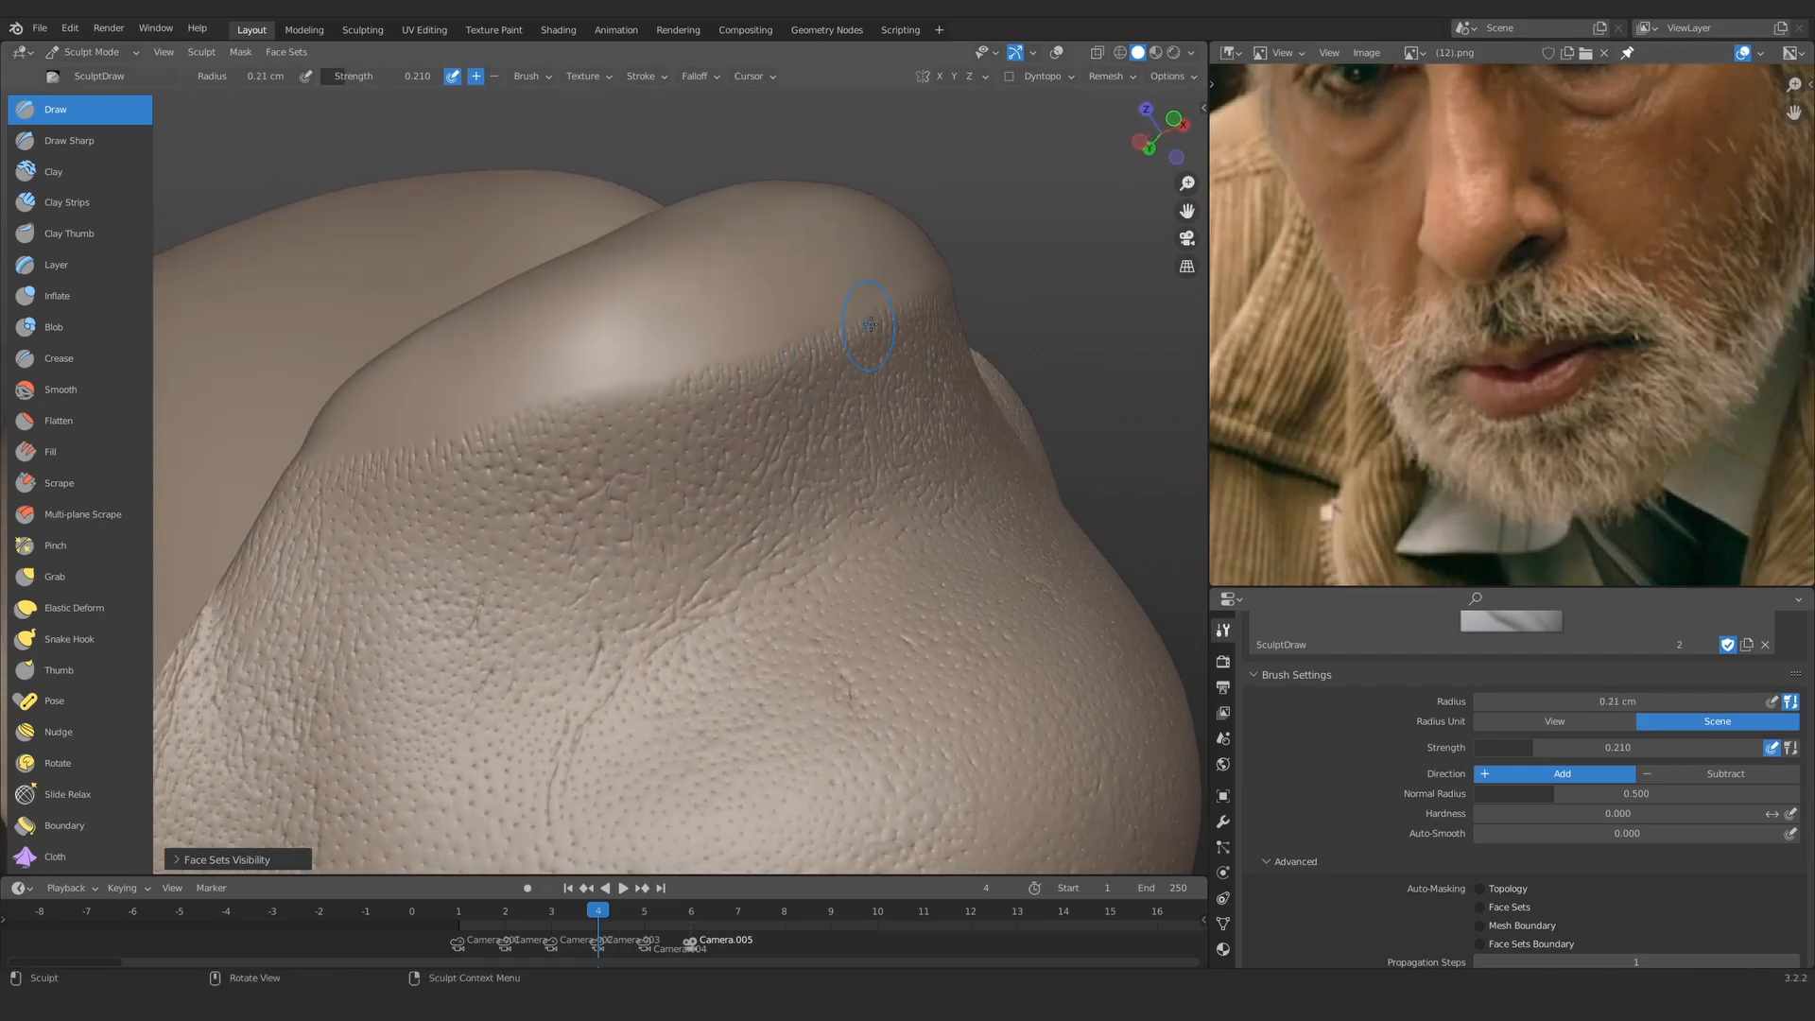
pyautogui.moveTo(364, 483)
pyautogui.mouseDown(button='middle')
pyautogui.moveTo(579, 506)
pyautogui.moveTo(827, 351)
pyautogui.mouseUp(button='middle')
pyautogui.moveTo(544, 375); pyautogui.dragTo(952, 302, button='middle')
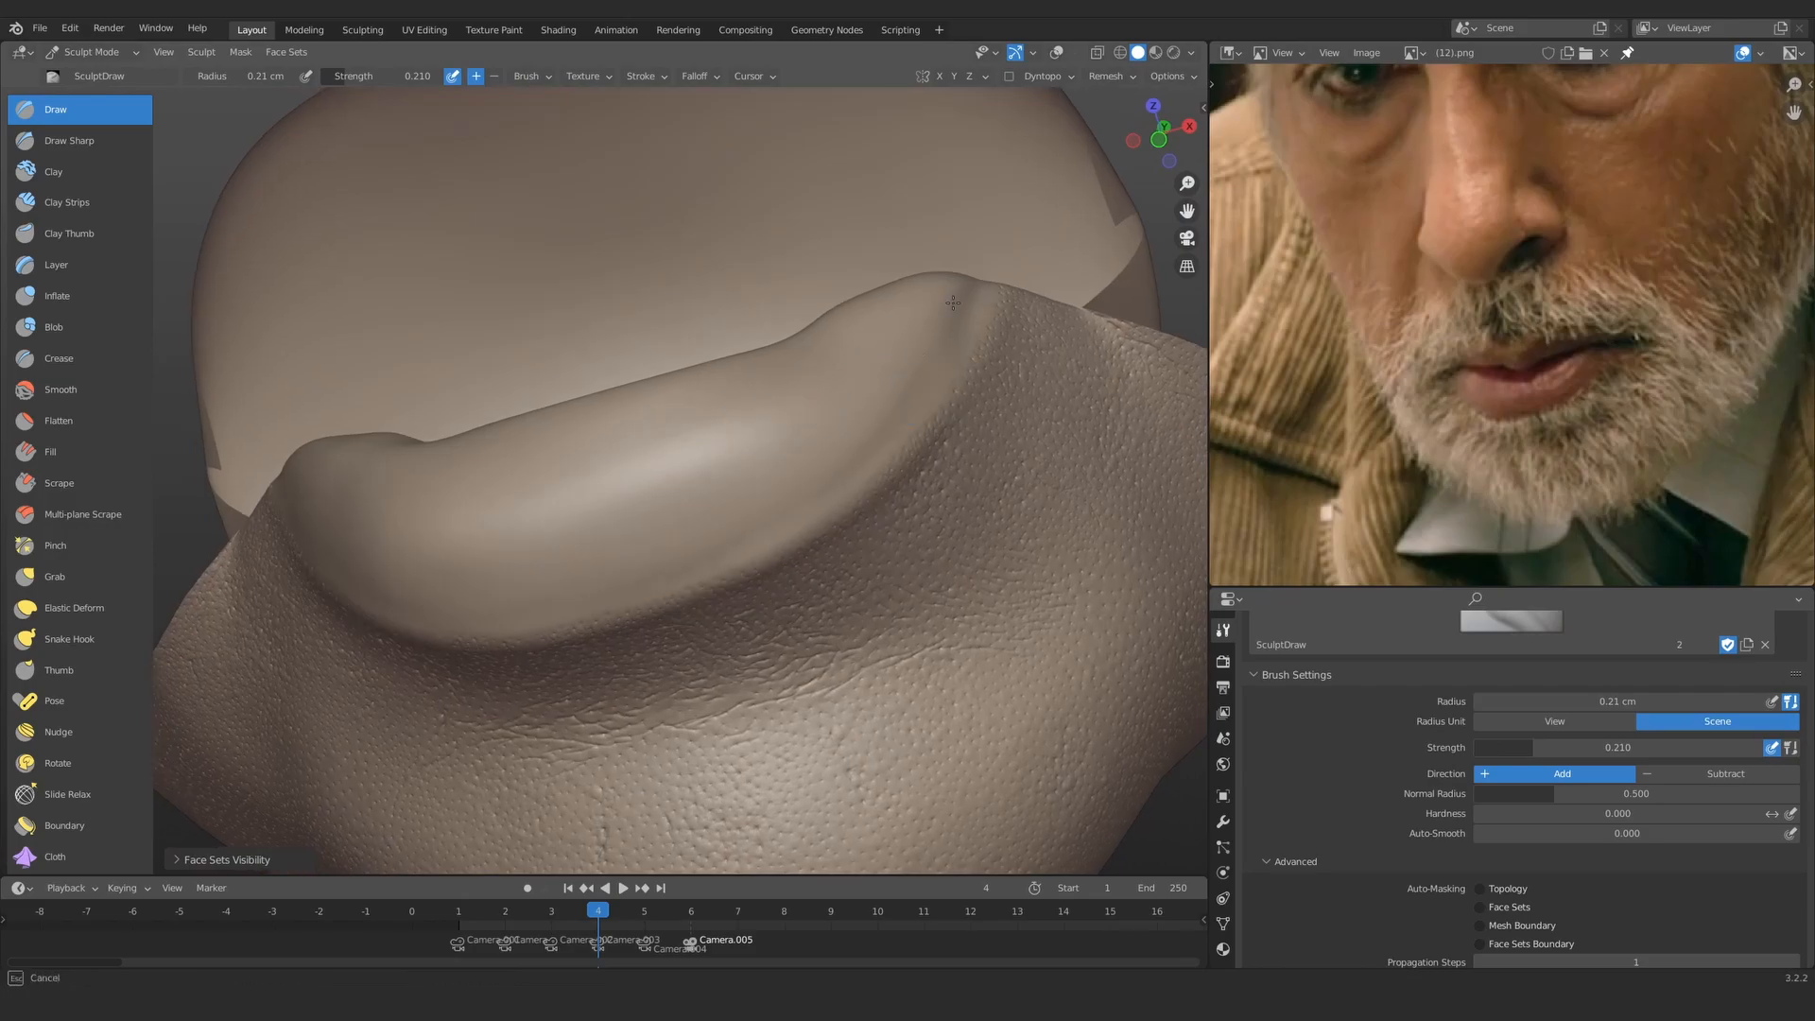
pyautogui.keyDown('ctrl'); pyautogui.moveTo(814, 453); pyautogui.dragTo(624, 630, button='middle'); pyautogui.keyUp('ctrl')
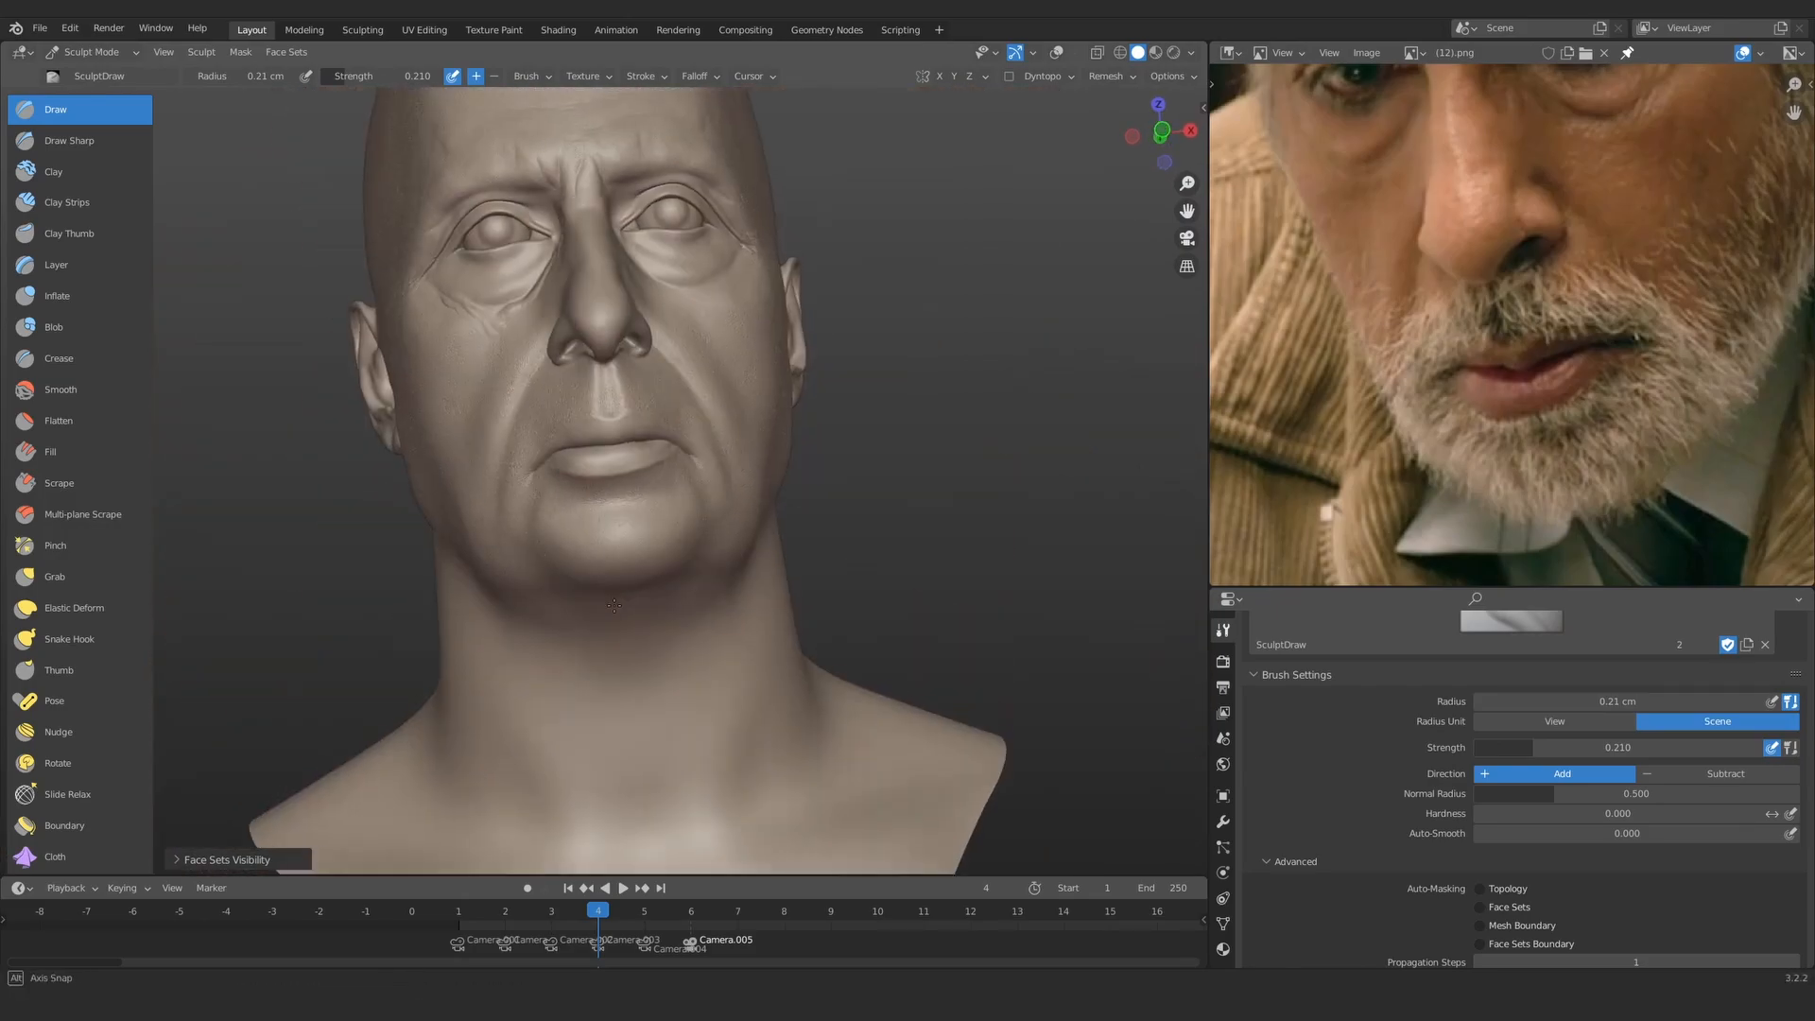
# Step: Build up the skin just under the lower lip with Draw at 0.31 cm and 0.25 cm radius
pyautogui.scroll(5, 582, 522)
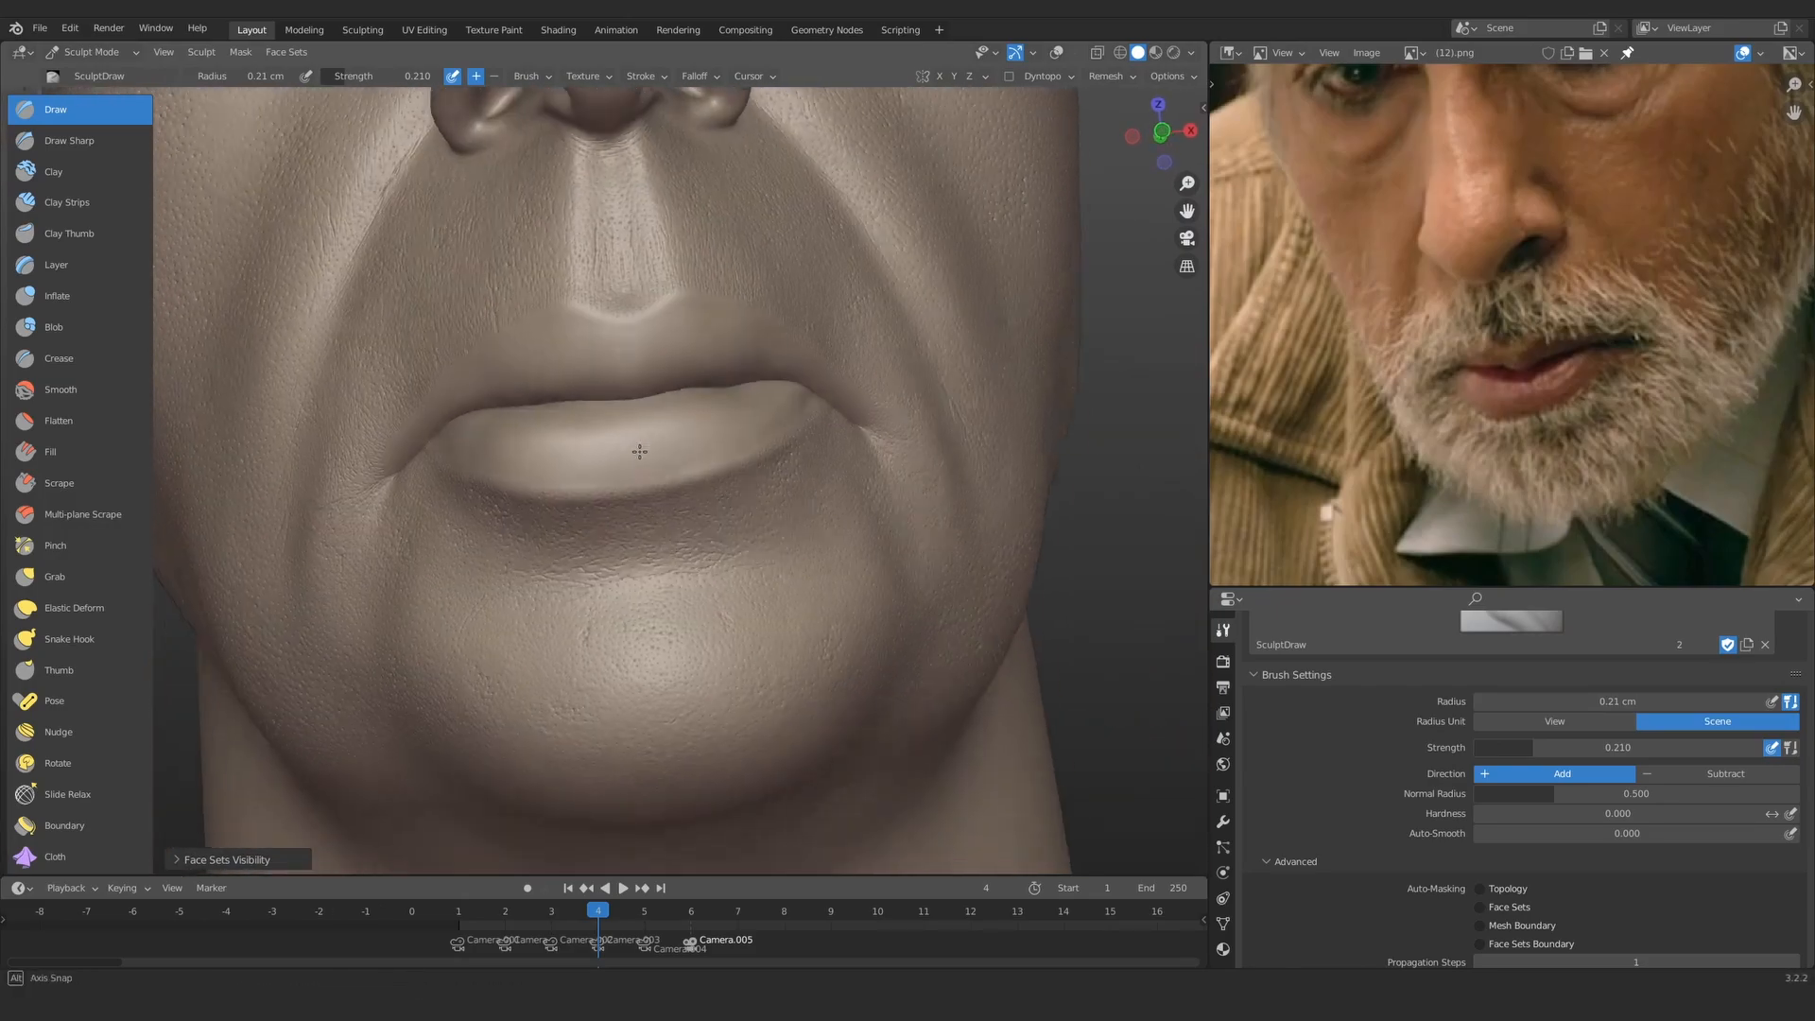
pyautogui.moveTo(581, 522)
pyautogui.keyDown('ctrl'); pyautogui.keyDown('alt'); pyautogui.mouseDown()
pyautogui.moveTo(697, 389)
pyautogui.moveTo(652, 355)
pyautogui.mouseUp(); pyautogui.keyUp('alt'); pyautogui.keyUp('ctrl')
pyautogui.press('f')
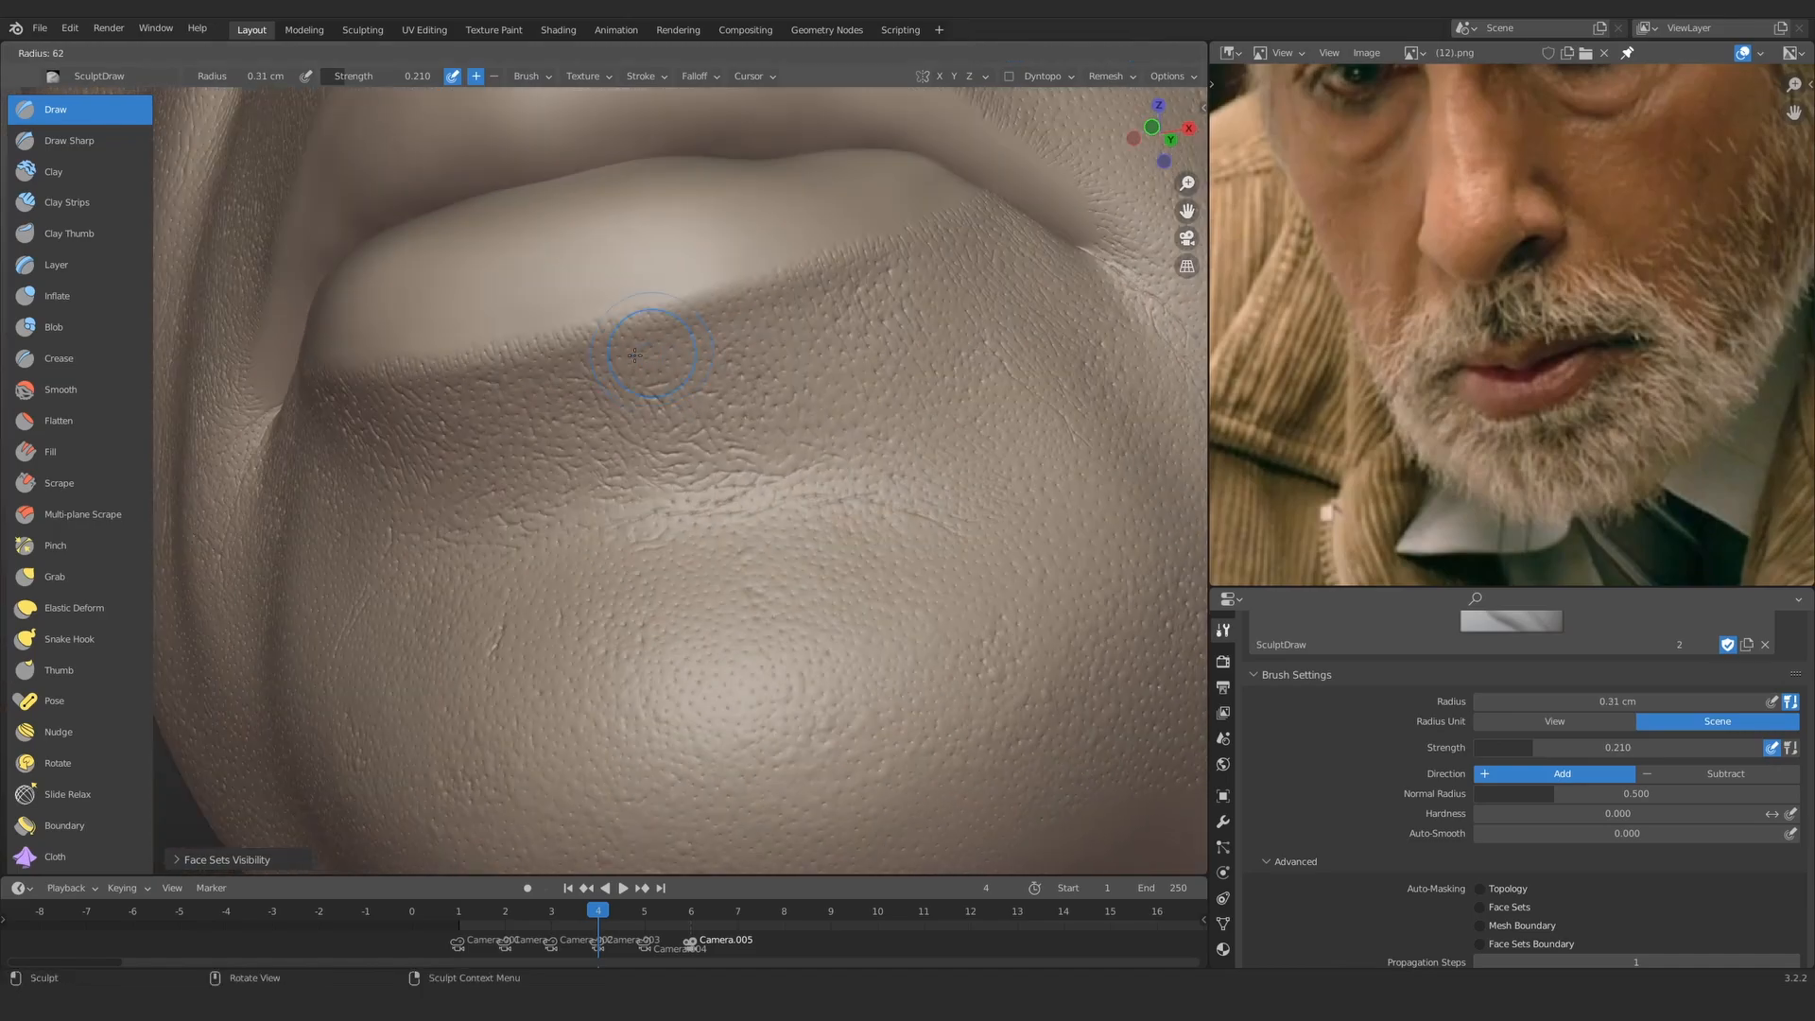
pyautogui.moveTo(842, 279); pyautogui.dragTo(345, 340, button='middle')
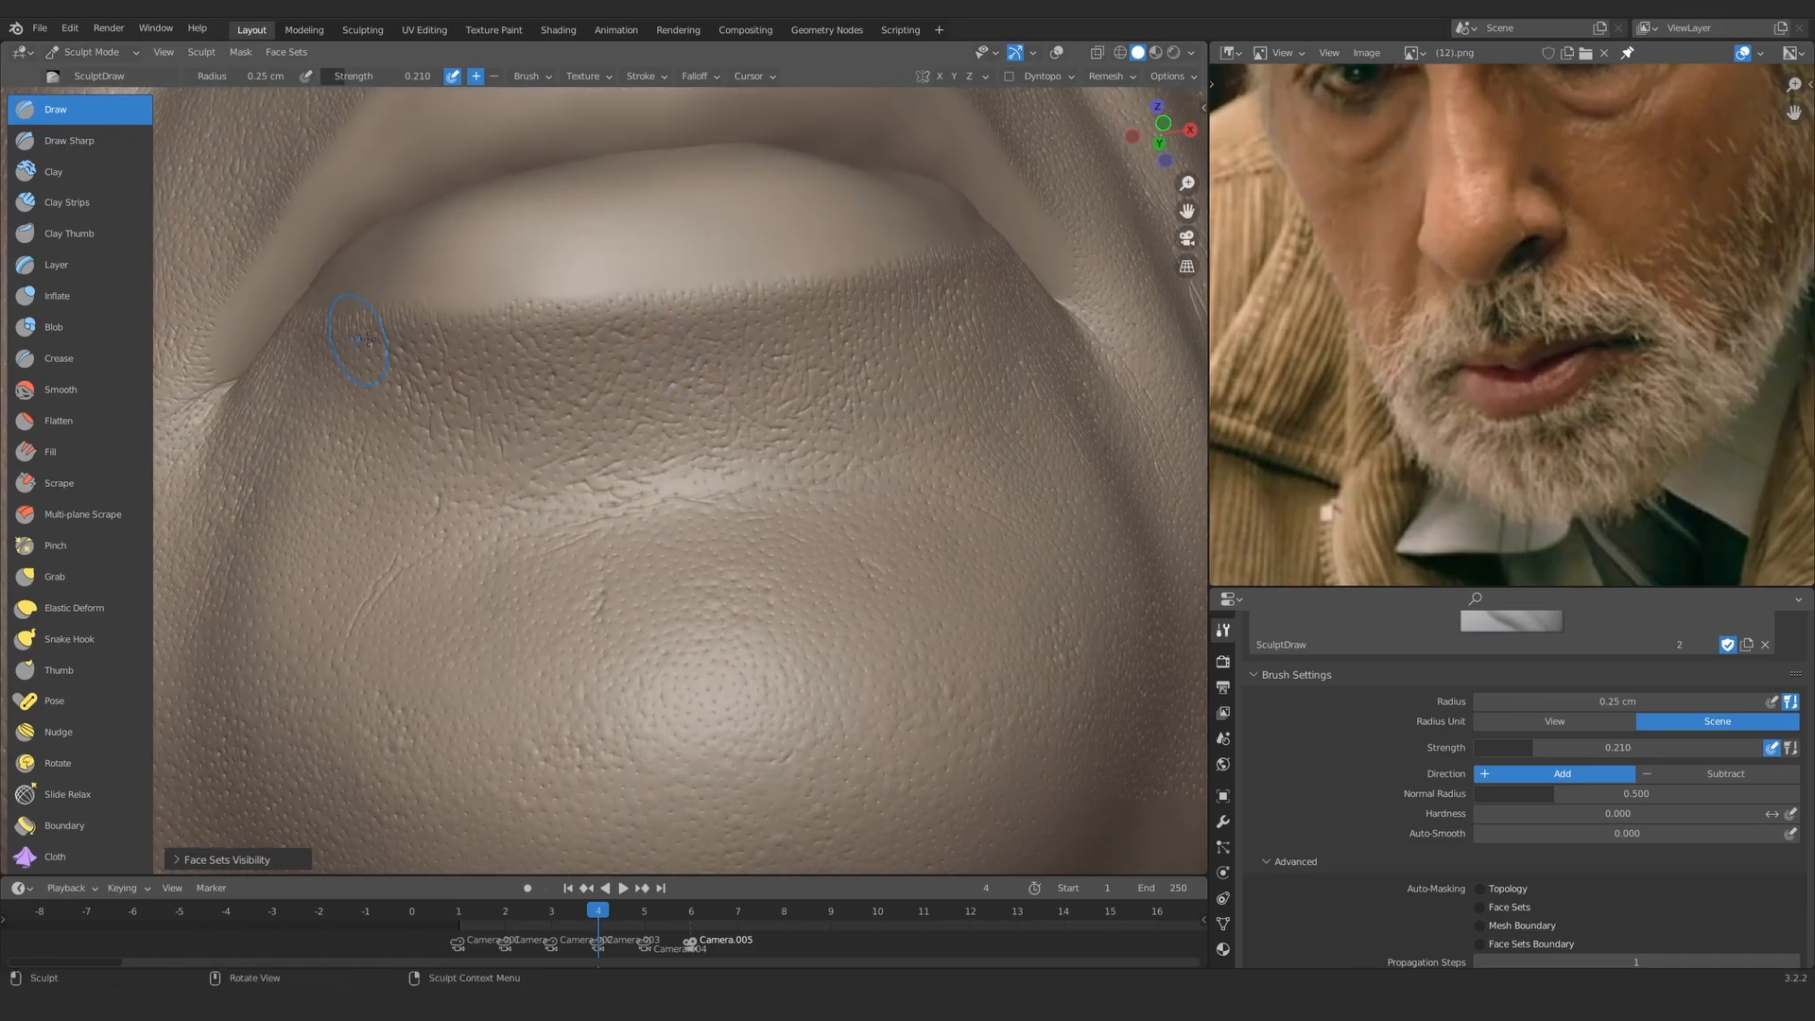
pyautogui.moveTo(631, 332)
pyautogui.keyDown('alt'); pyautogui.mouseDown()
pyautogui.moveTo(972, 264)
pyautogui.moveTo(721, 523)
pyautogui.moveTo(832, 538)
pyautogui.mouseUp(); pyautogui.keyUp('alt')
pyautogui.moveTo(557, 652)
pyautogui.keyDown('ctrl'); pyautogui.keyDown('alt'); pyautogui.mouseDown()
pyautogui.moveTo(605, 555)
pyautogui.moveTo(604, 429)
pyautogui.moveTo(692, 334)
pyautogui.mouseUp(); pyautogui.keyUp('alt'); pyautogui.keyUp('ctrl')
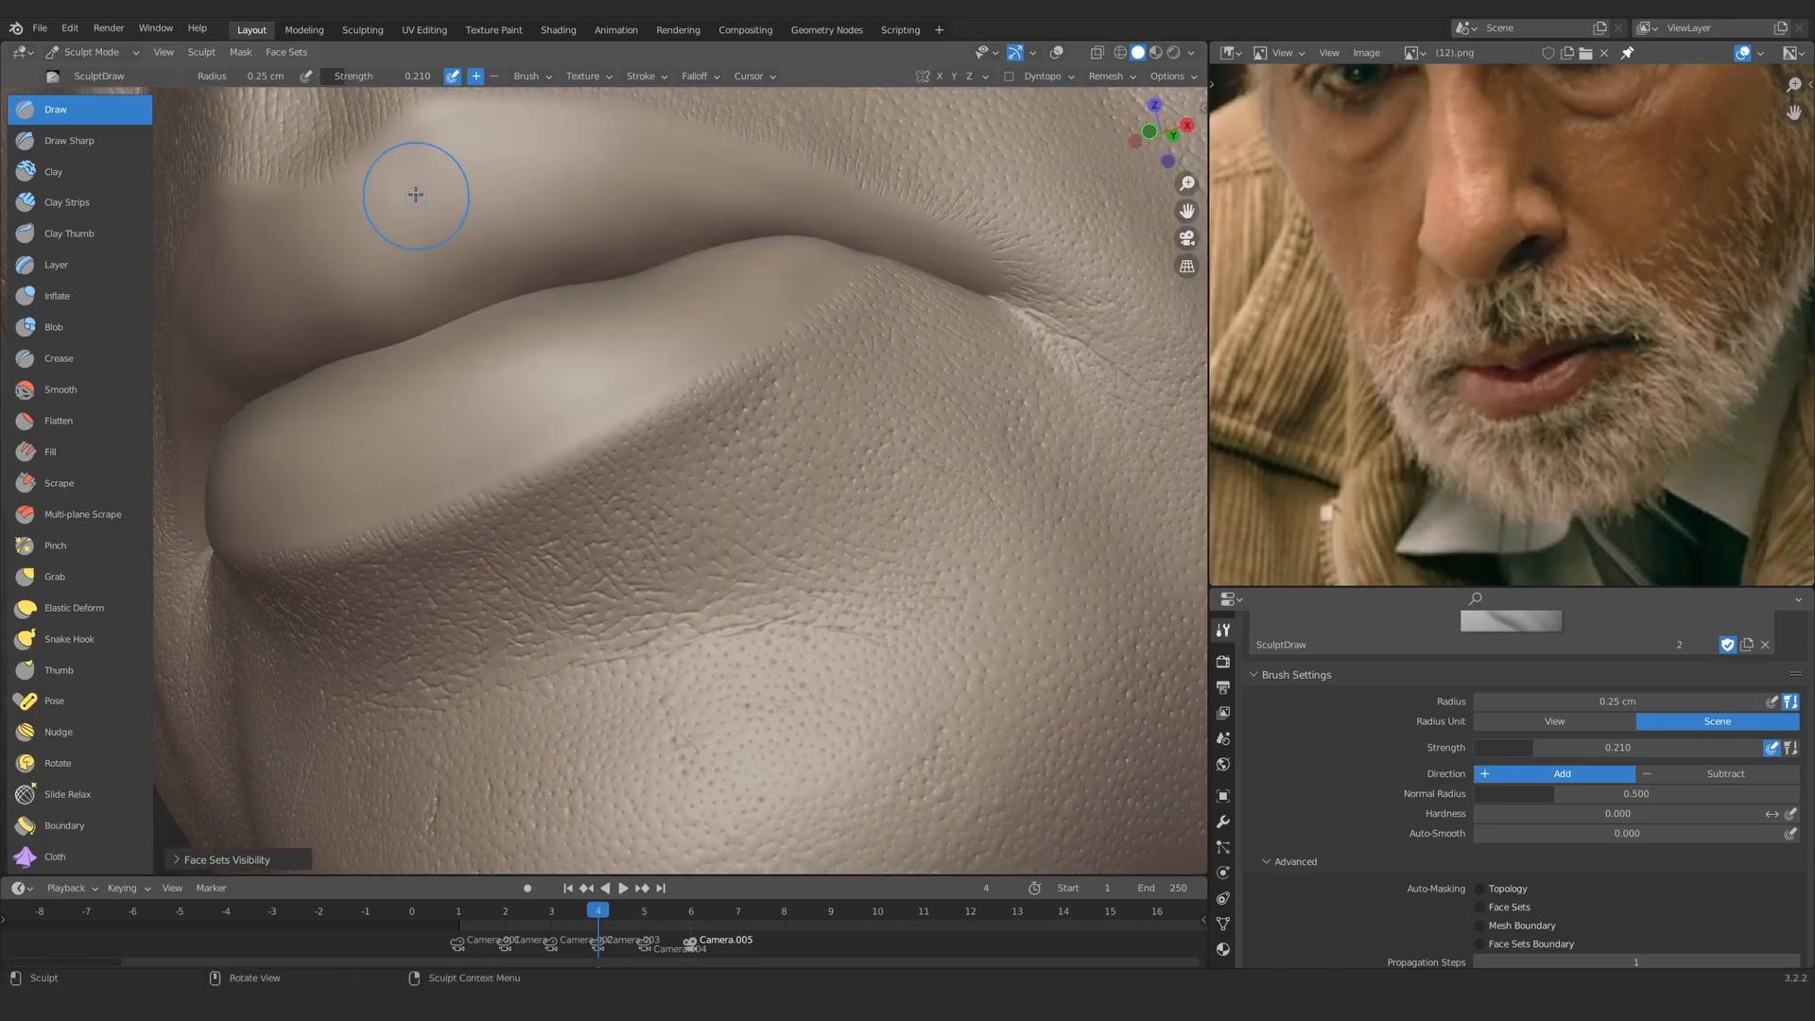
# Step: Isolate the lower lip and chin and build up the lip's surface and border with Clay
pyautogui.click(81, 174)
pyautogui.moveTo(506, 401)
pyautogui.mouseDown(button='middle')
pyautogui.moveTo(538, 430)
pyautogui.moveTo(684, 466)
pyautogui.moveTo(730, 453)
pyautogui.mouseUp(button='middle')
pyautogui.press('h')
pyautogui.press('f')
pyautogui.click(719, 463)
pyautogui.moveTo(751, 412); pyautogui.dragTo(723, 421)
pyautogui.moveTo(723, 421)
pyautogui.mouseDown(button='middle')
pyautogui.moveTo(663, 380)
pyautogui.moveTo(742, 430)
pyautogui.mouseUp(button='middle')
pyautogui.moveTo(742, 430)
pyautogui.mouseDown()
pyautogui.moveTo(749, 409)
pyautogui.moveTo(704, 423)
pyautogui.mouseUp()
pyautogui.moveTo(704, 424); pyautogui.dragTo(661, 400, button='middle')
pyautogui.moveTo(548, 395); pyautogui.dragTo(558, 402)
pyautogui.moveTo(558, 402)
pyautogui.mouseDown(button='middle')
pyautogui.moveTo(514, 608)
pyautogui.moveTo(555, 328)
pyautogui.moveTo(615, 351)
pyautogui.mouseUp(button='middle')
# Step: Reshape the lower lip's upper contour with Grab at 0.29 cm and 0.36 cm radius and 0.159 strength
pyautogui.press('g')
pyautogui.press('f')
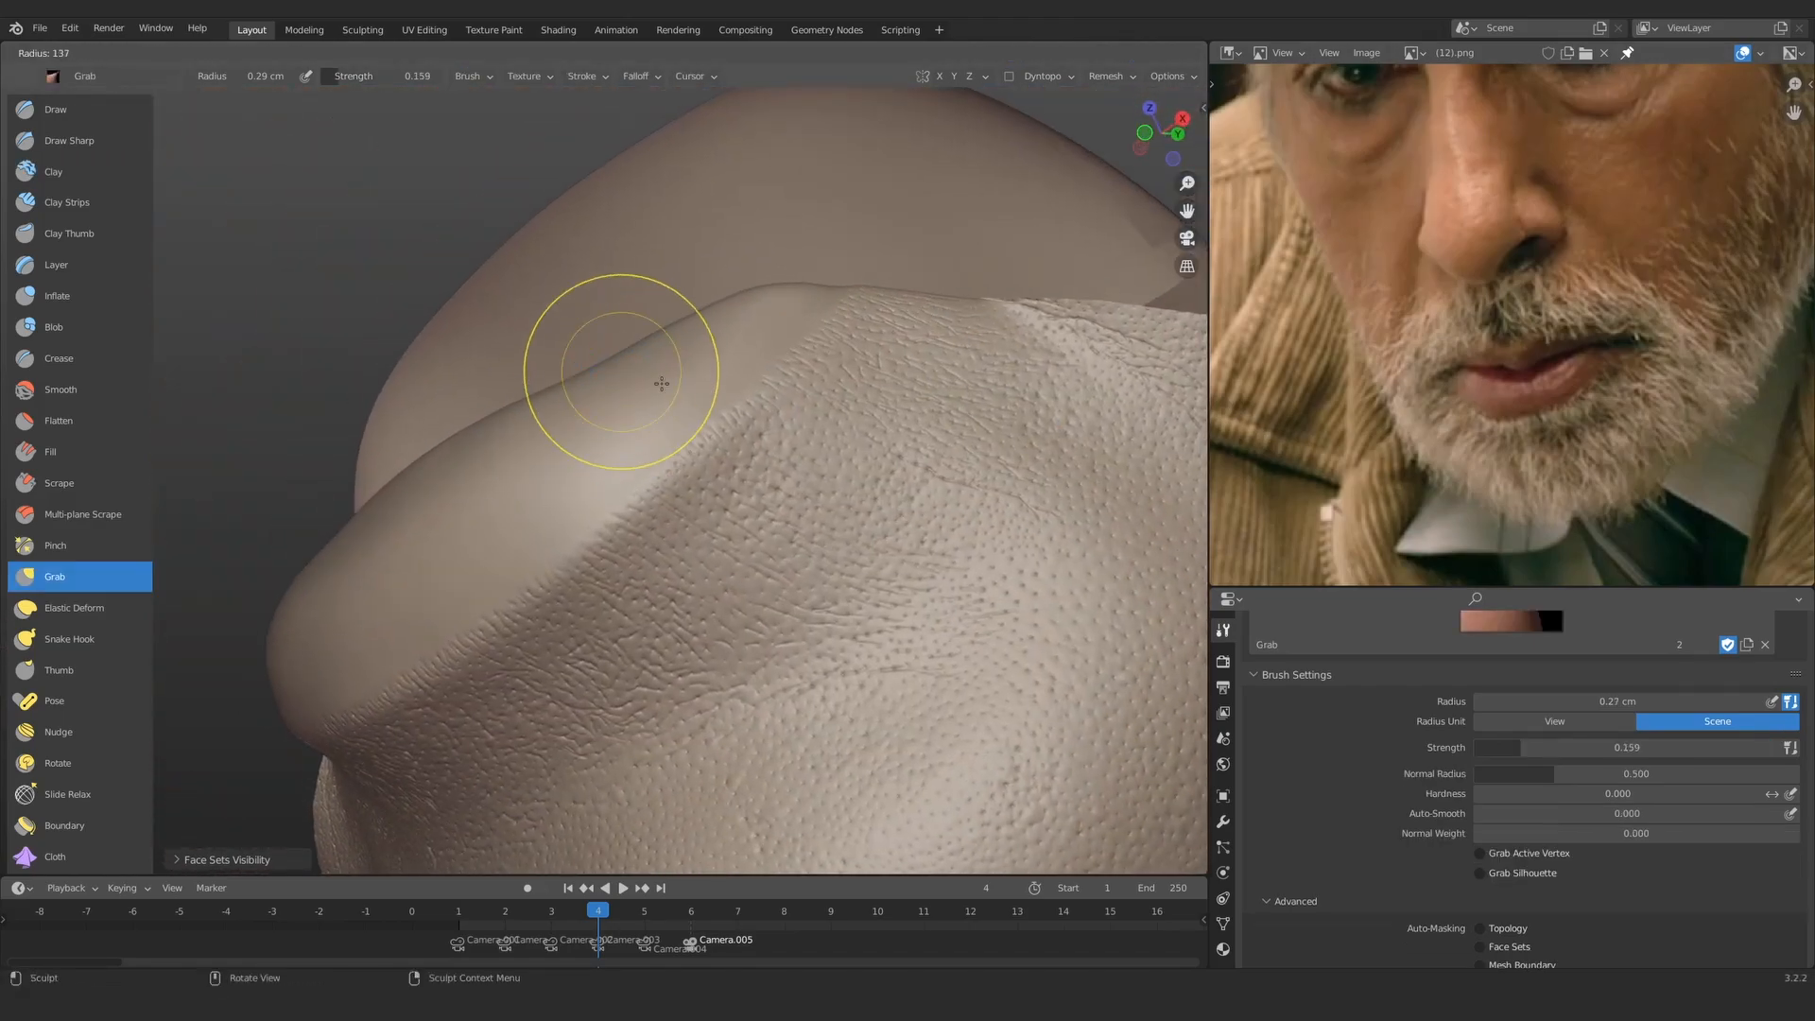
pyautogui.moveTo(569, 378); pyautogui.dragTo(572, 370)
pyautogui.moveTo(573, 371)
pyautogui.mouseDown(button='middle')
pyautogui.moveTo(753, 434)
pyautogui.moveTo(733, 412)
pyautogui.moveTo(728, 305)
pyautogui.mouseUp(button='middle')
pyautogui.press('f')
pyautogui.click(712, 406)
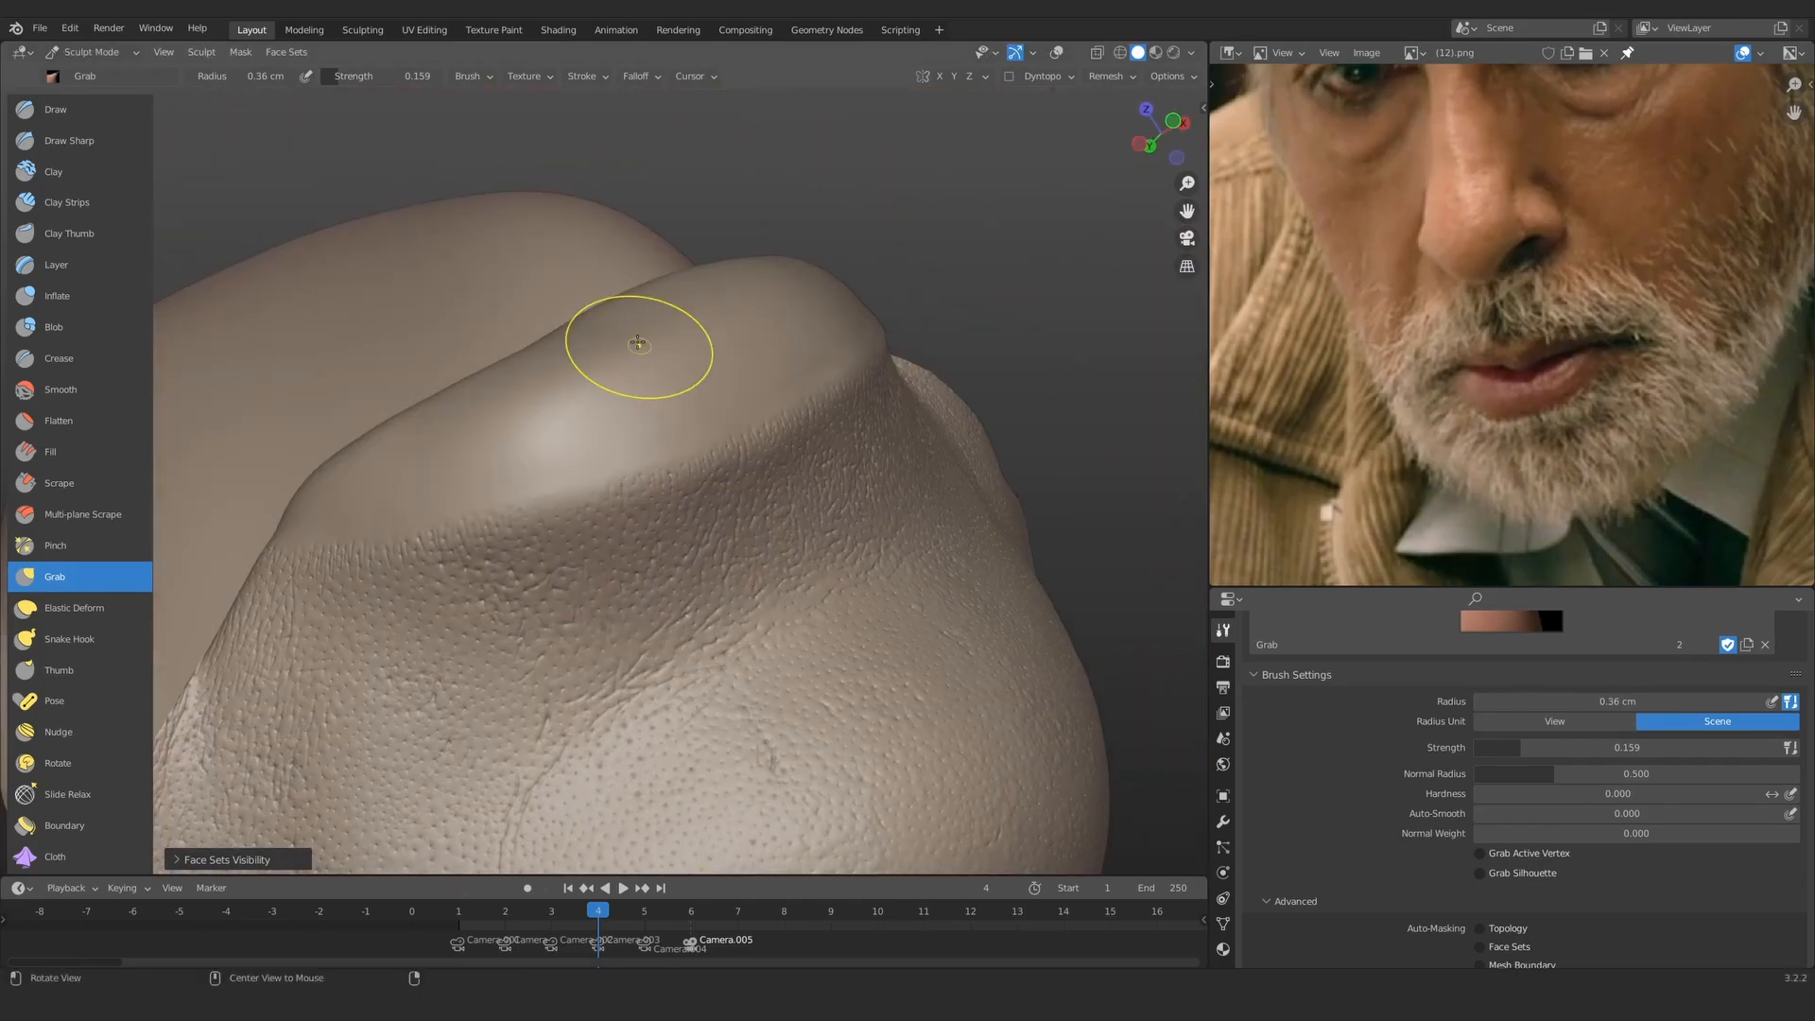
pyautogui.scroll(-5, 508, 356)
pyautogui.moveTo(507, 356); pyautogui.dragTo(624, 364, button='middle')
pyautogui.scroll(3, 624, 364)
# Step: Lay vertical strokes on the side of the lower lip with Clay Strips at 0.25 cm radius and 0.397 tip roundness
pyautogui.click(66, 202)
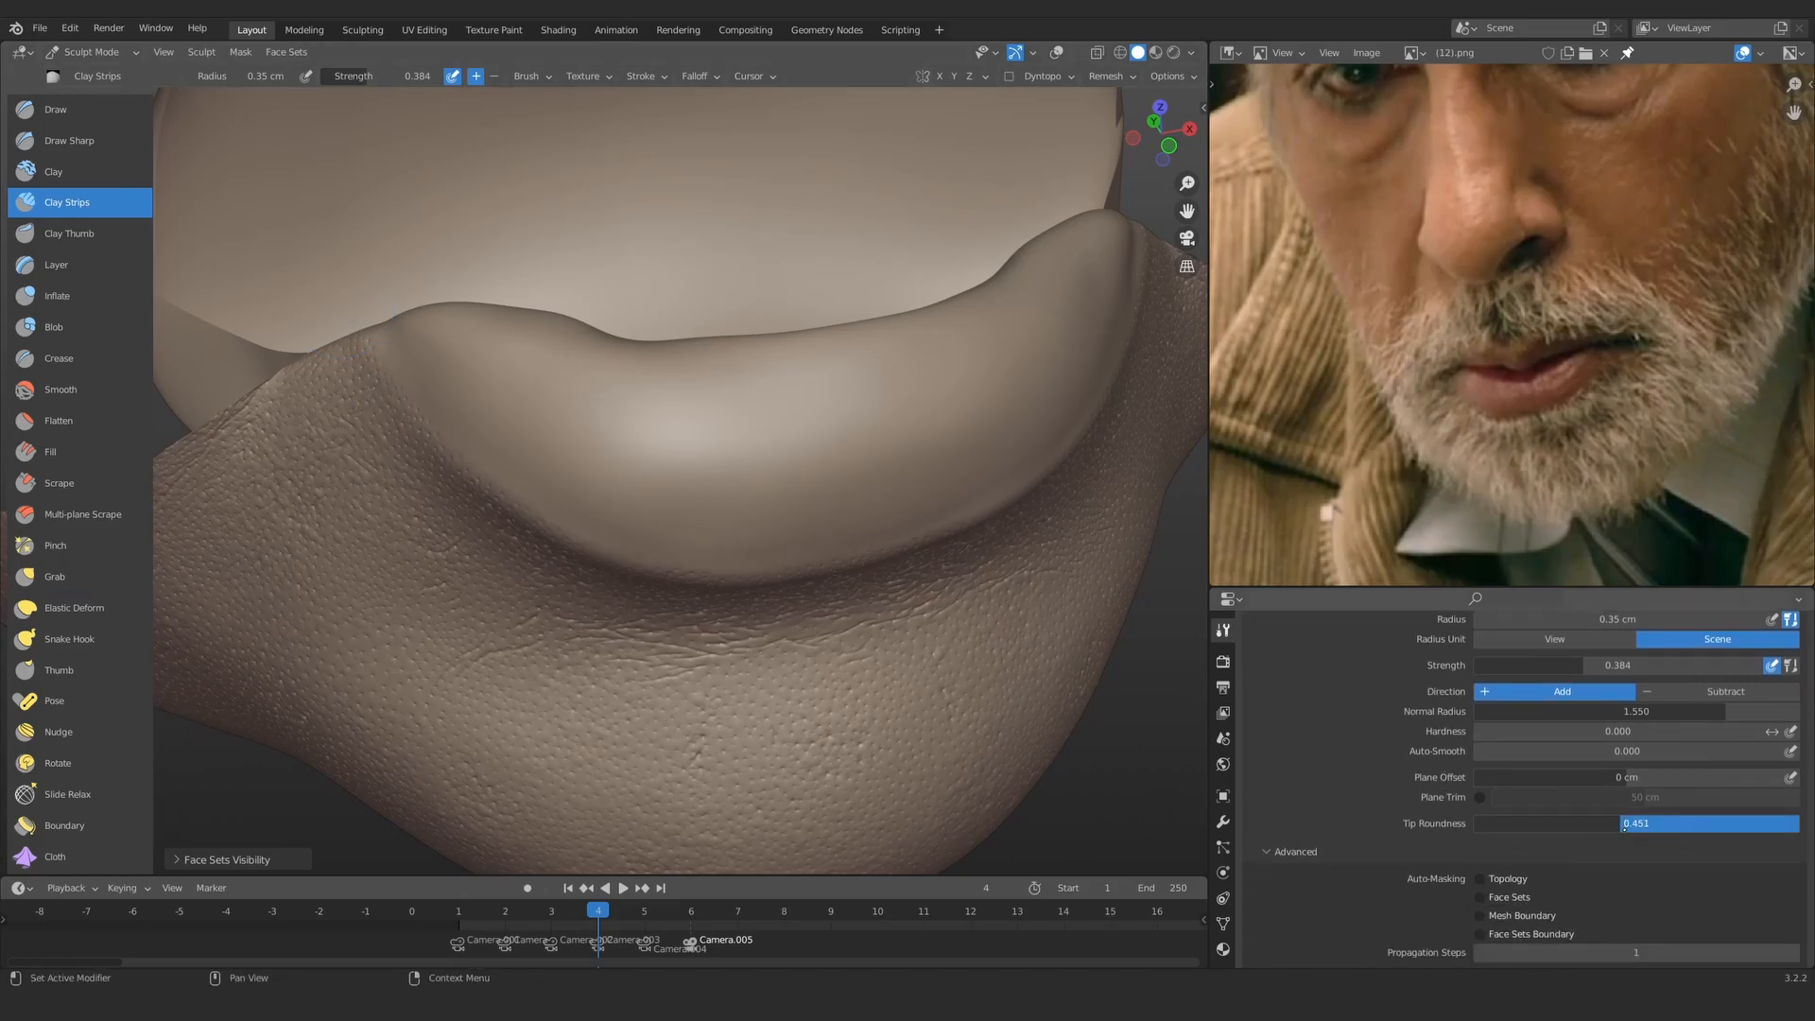
pyautogui.scroll(1, 631, 437)
pyautogui.keyDown('ctrl'); pyautogui.moveTo(631, 438); pyautogui.dragTo(613, 412, button='middle'); pyautogui.keyUp('ctrl')
pyautogui.press('f')
pyautogui.click(485, 324)
pyautogui.scroll(-5, 465, 357)
pyautogui.moveTo(465, 357)
pyautogui.mouseDown(button='middle')
pyautogui.moveTo(463, 296)
pyautogui.moveTo(638, 336)
pyautogui.mouseUp(button='middle')
pyautogui.scroll(5, 638, 335)
pyautogui.press('f')
pyautogui.click(626, 334)
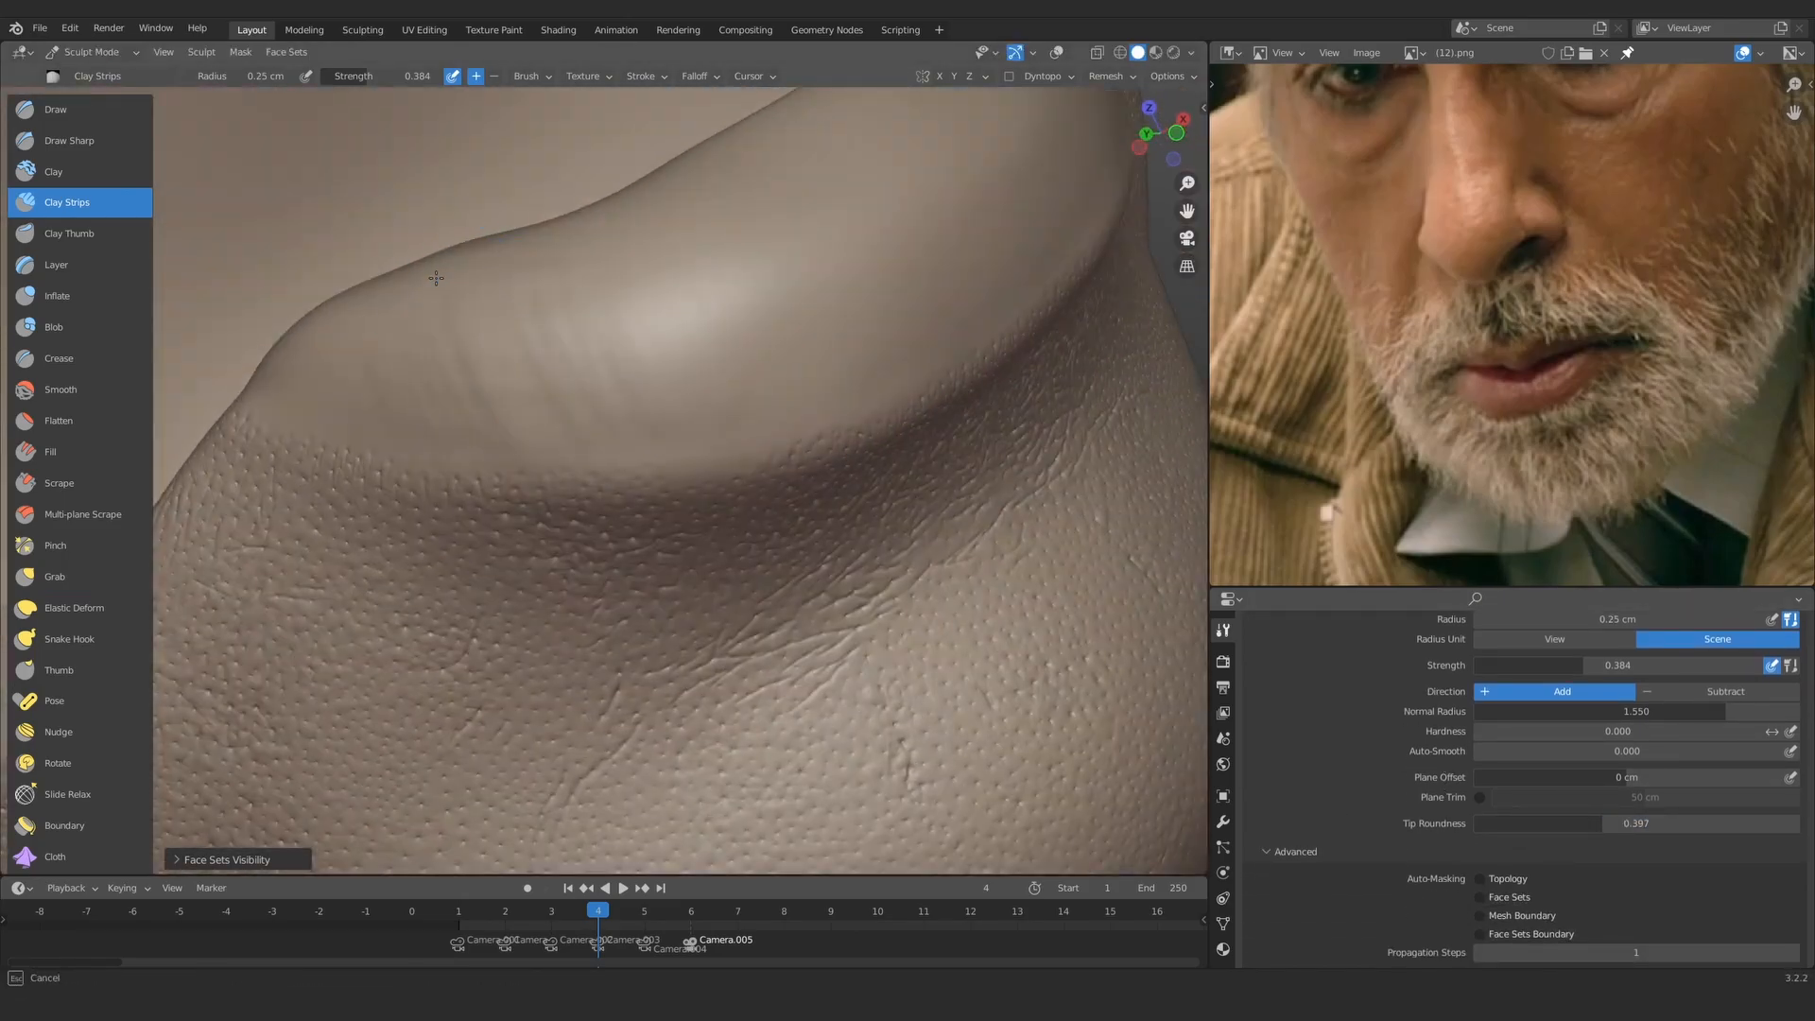
pyautogui.moveTo(436, 278); pyautogui.dragTo(463, 354)
# Step: Continue building up the lower lip with Clay Strips strokes, reducing the brush radius to 0.19 cm
pyautogui.scroll(-6, 530, 354)
pyautogui.scroll(4, 616, 365)
pyautogui.moveTo(616, 364); pyautogui.dragTo(567, 312, button='middle')
pyautogui.moveTo(539, 373); pyautogui.dragTo(551, 401)
pyautogui.moveTo(567, 406); pyautogui.dragTo(605, 369, button='middle')
pyautogui.moveTo(609, 374); pyautogui.dragTo(641, 421)
pyautogui.moveTo(605, 407)
pyautogui.mouseDown(button='middle')
pyautogui.moveTo(494, 574)
pyautogui.moveTo(567, 510)
pyautogui.mouseUp(button='middle')
pyautogui.moveTo(567, 510)
pyautogui.keyDown('ctrl'); pyautogui.mouseDown(button='middle')
pyautogui.moveTo(649, 336)
pyautogui.moveTo(397, 406)
pyautogui.moveTo(675, 414)
pyautogui.mouseUp(button='middle'); pyautogui.keyUp('ctrl')
pyautogui.press('f')
pyautogui.click(378, 414)
pyautogui.moveTo(605, 567)
pyautogui.keyDown('ctrl'); pyautogui.mouseDown(button='middle')
pyautogui.moveTo(580, 498)
pyautogui.moveTo(648, 429)
pyautogui.mouseUp(button='middle'); pyautogui.keyUp('ctrl')
pyautogui.press('f')
pyautogui.click(747, 312)
pyautogui.keyDown('ctrl'); pyautogui.moveTo(780, 279); pyautogui.dragTo(614, 510, button='middle'); pyautogui.keyUp('ctrl')
pyautogui.moveTo(614, 510); pyautogui.dragTo(696, 422, button='middle')
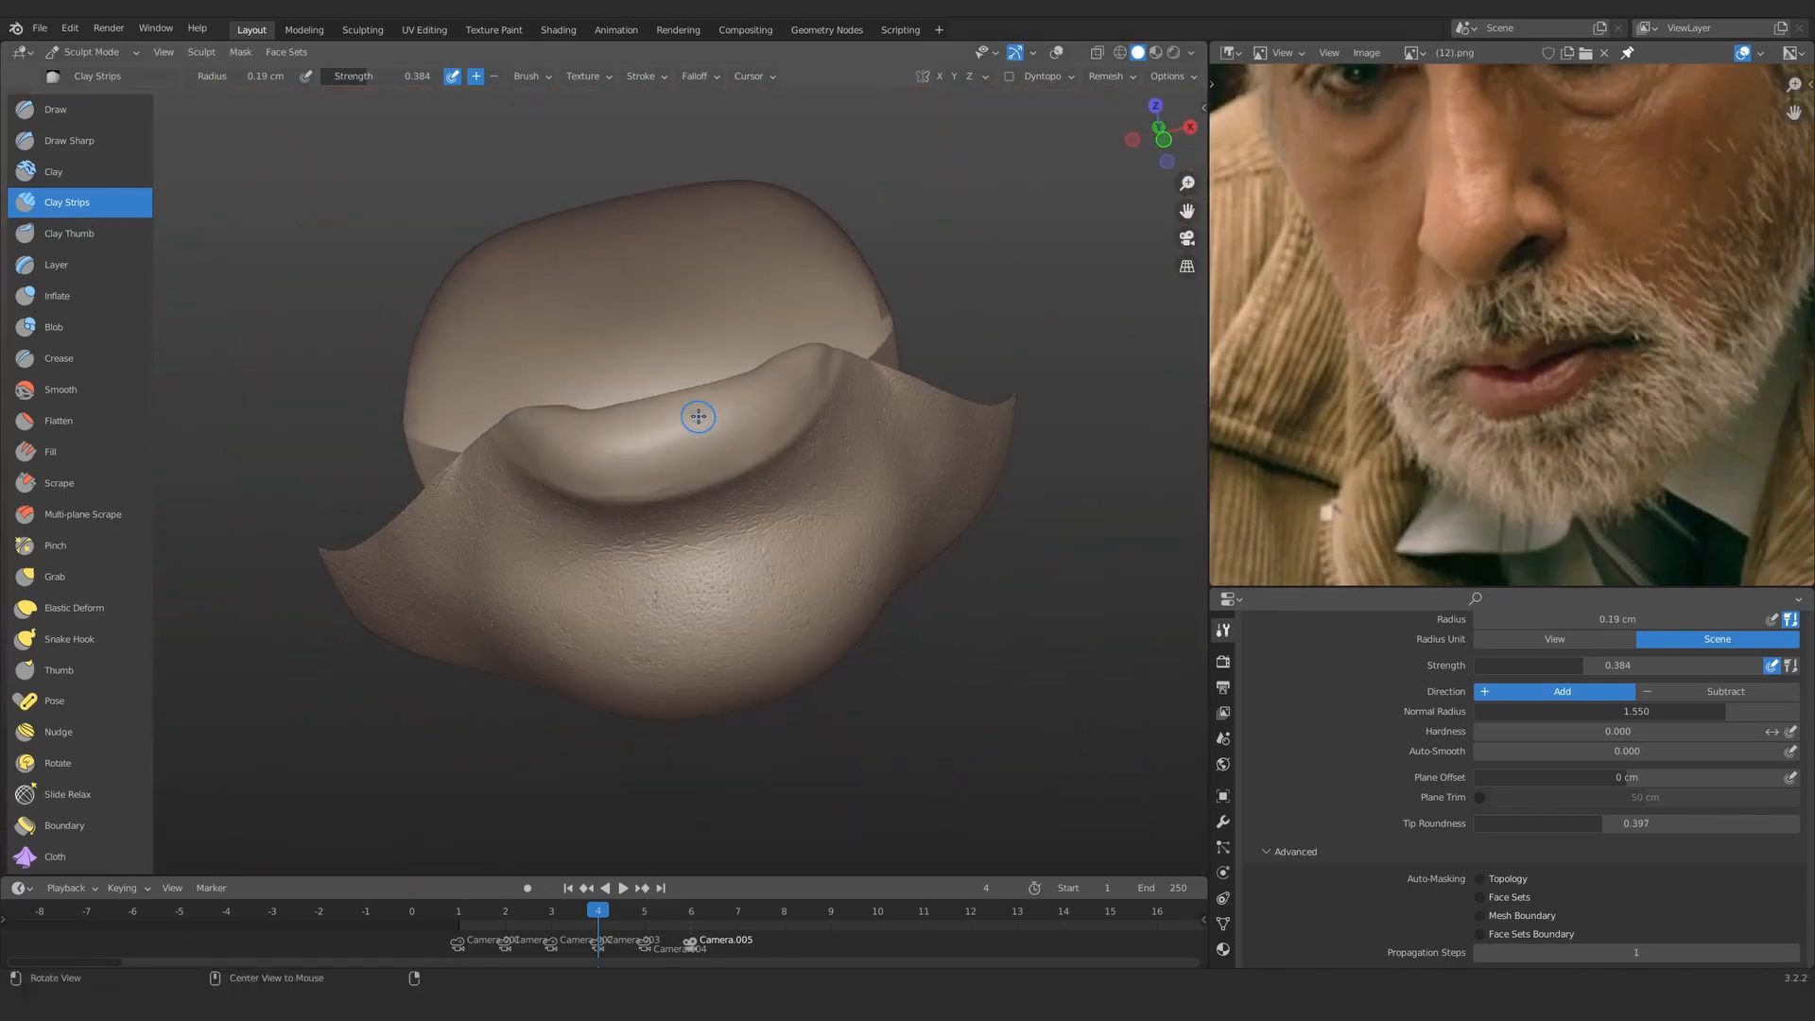
# Step: Reveal the full head and examine how the lower lip meets the upper lip
pyautogui.hotkey('alt', 'h')
pyautogui.keyDown('ctrl'); pyautogui.moveTo(684, 231); pyautogui.dragTo(628, 501, button='middle'); pyautogui.keyUp('ctrl')
pyautogui.moveTo(629, 500)
pyautogui.mouseDown(button='middle')
pyautogui.moveTo(718, 491)
pyautogui.moveTo(747, 350)
pyautogui.mouseUp(button='middle')
pyautogui.moveTo(746, 444)
pyautogui.mouseDown(button='middle')
pyautogui.moveTo(636, 467)
pyautogui.moveTo(640, 445)
pyautogui.moveTo(534, 440)
pyautogui.moveTo(590, 454)
pyautogui.moveTo(593, 369)
pyautogui.moveTo(627, 482)
pyautogui.mouseUp(button='middle')
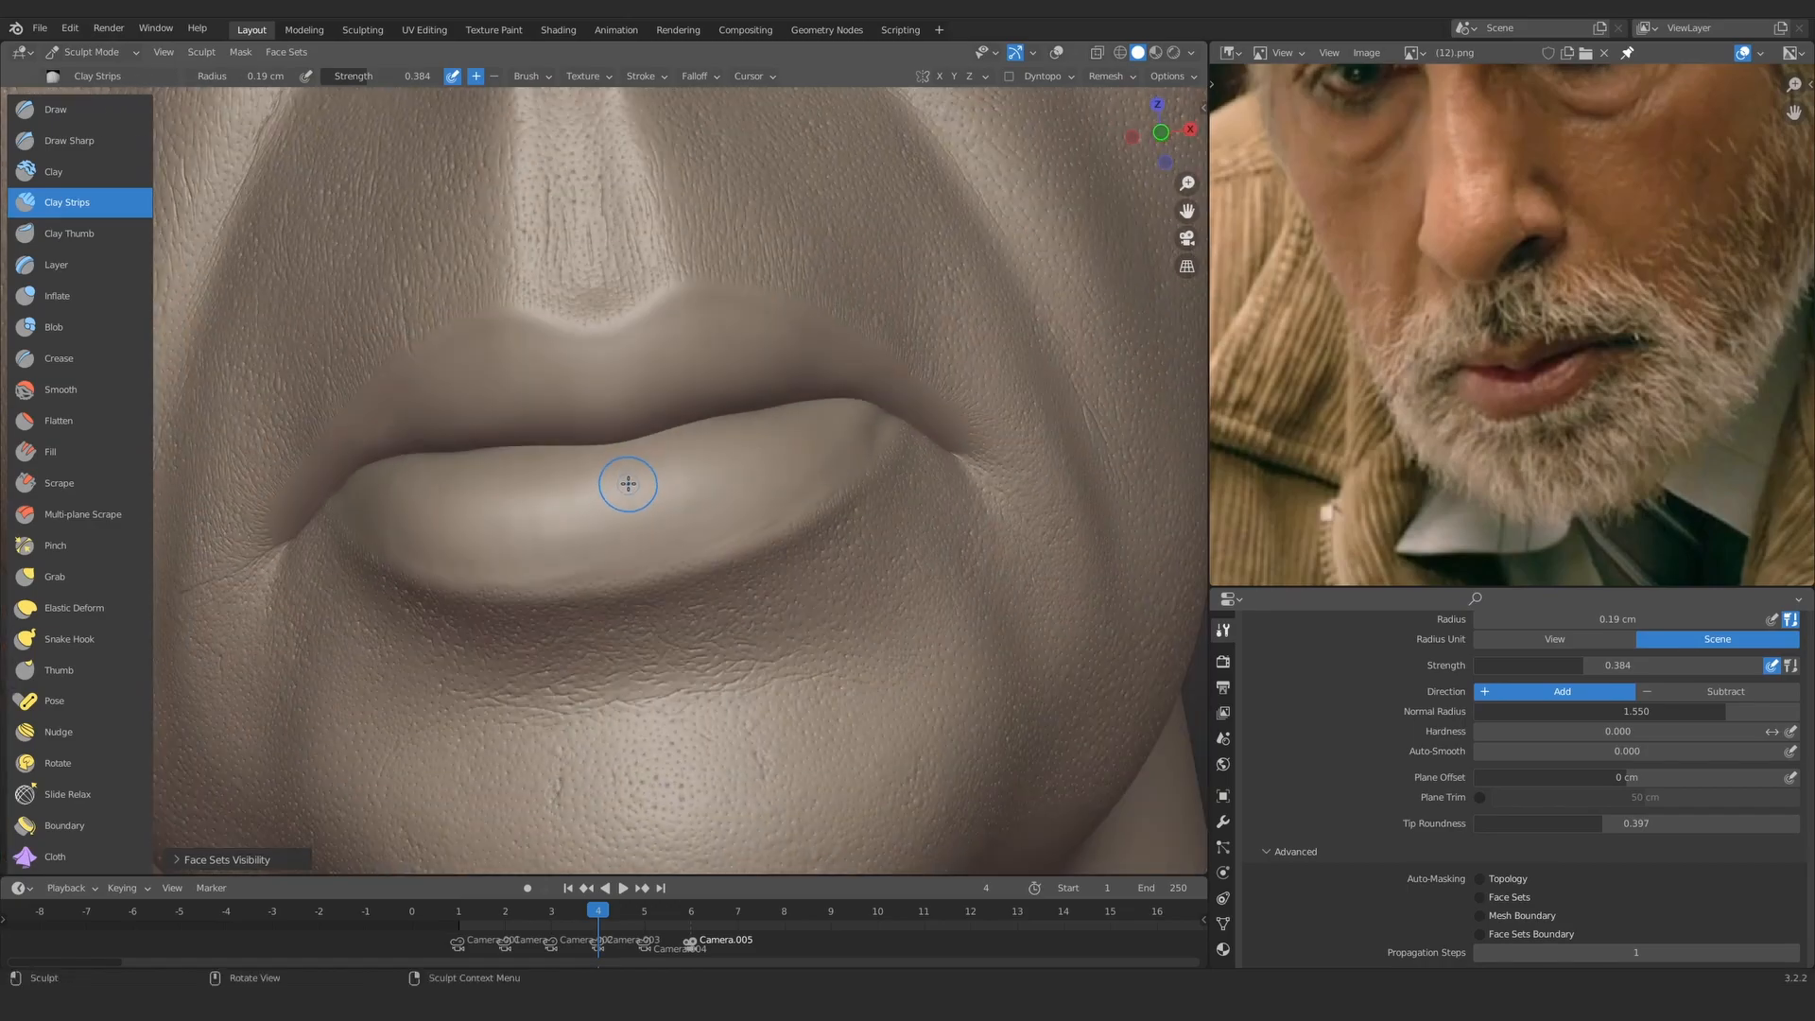
# Step: Isolate the lower lip and chin and work over the lip with Draw Sharp
pyautogui.press('h')
pyautogui.click(76, 141)
pyautogui.moveTo(616, 416); pyautogui.dragTo(636, 508, button='middle')
pyautogui.moveTo(623, 428)
pyautogui.keyDown('ctrl'); pyautogui.mouseDown(button='middle')
pyautogui.moveTo(628, 547)
pyautogui.moveTo(598, 363)
pyautogui.moveTo(613, 463)
pyautogui.mouseUp(button='middle'); pyautogui.keyUp('ctrl')
pyautogui.moveTo(613, 463)
pyautogui.keyDown('ctrl'); pyautogui.mouseDown(button='middle')
pyautogui.moveTo(612, 425)
pyautogui.moveTo(636, 426)
pyautogui.moveTo(631, 515)
pyautogui.mouseUp(button='middle'); pyautogui.keyUp('ctrl')
pyautogui.moveTo(632, 515); pyautogui.dragTo(604, 364, button='middle')
# Step: Even out the lower lip's broad surface with Clay Strips at 0.43 cm radius and check it against the whole mouth
pyautogui.click(75, 203)
pyautogui.moveTo(599, 438)
pyautogui.mouseDown(button='middle')
pyautogui.moveTo(571, 440)
pyautogui.moveTo(636, 458)
pyautogui.moveTo(715, 423)
pyautogui.mouseUp(button='middle')
pyautogui.moveTo(590, 463); pyautogui.dragTo(649, 461, button='middle')
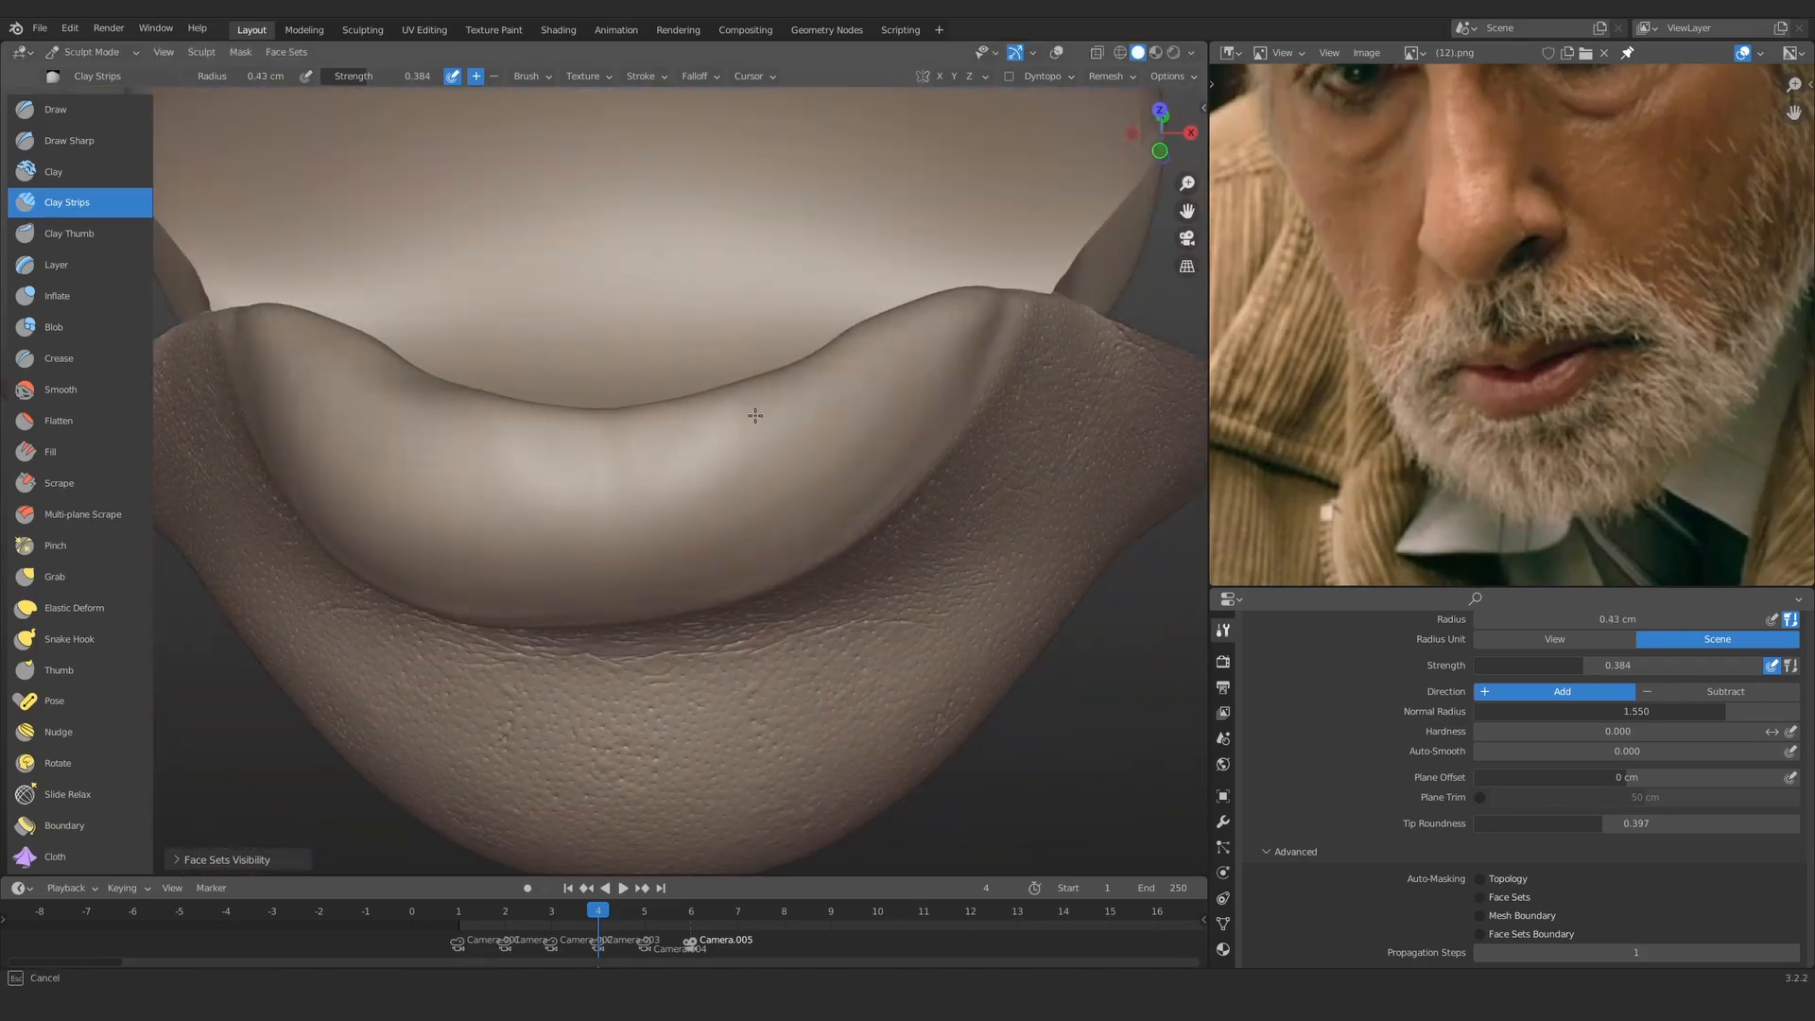
pyautogui.keyDown('ctrl'); pyautogui.moveTo(755, 416); pyautogui.dragTo(650, 466, button='middle'); pyautogui.keyUp('ctrl')
pyautogui.moveTo(650, 467); pyautogui.dragTo(622, 378, button='middle')
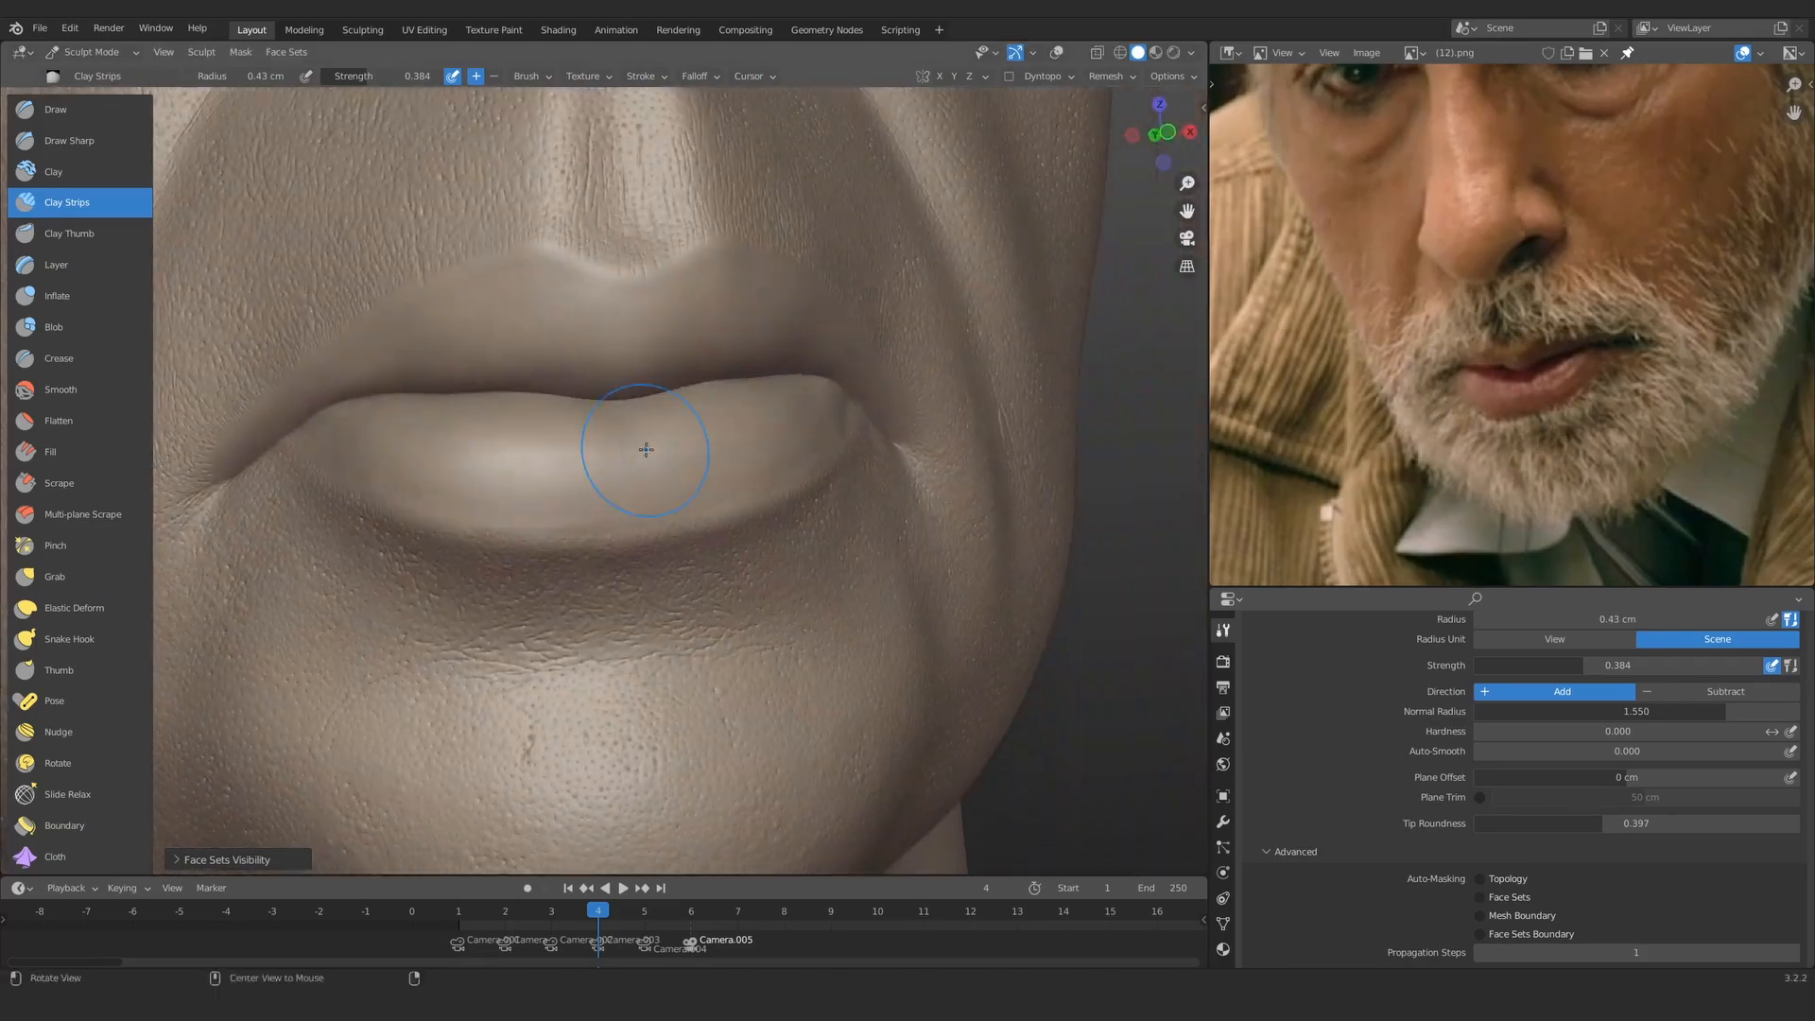
pyautogui.scroll(-3, 595, 405)
pyautogui.scroll(4, 629, 509)
pyautogui.scroll(4, 629, 509)
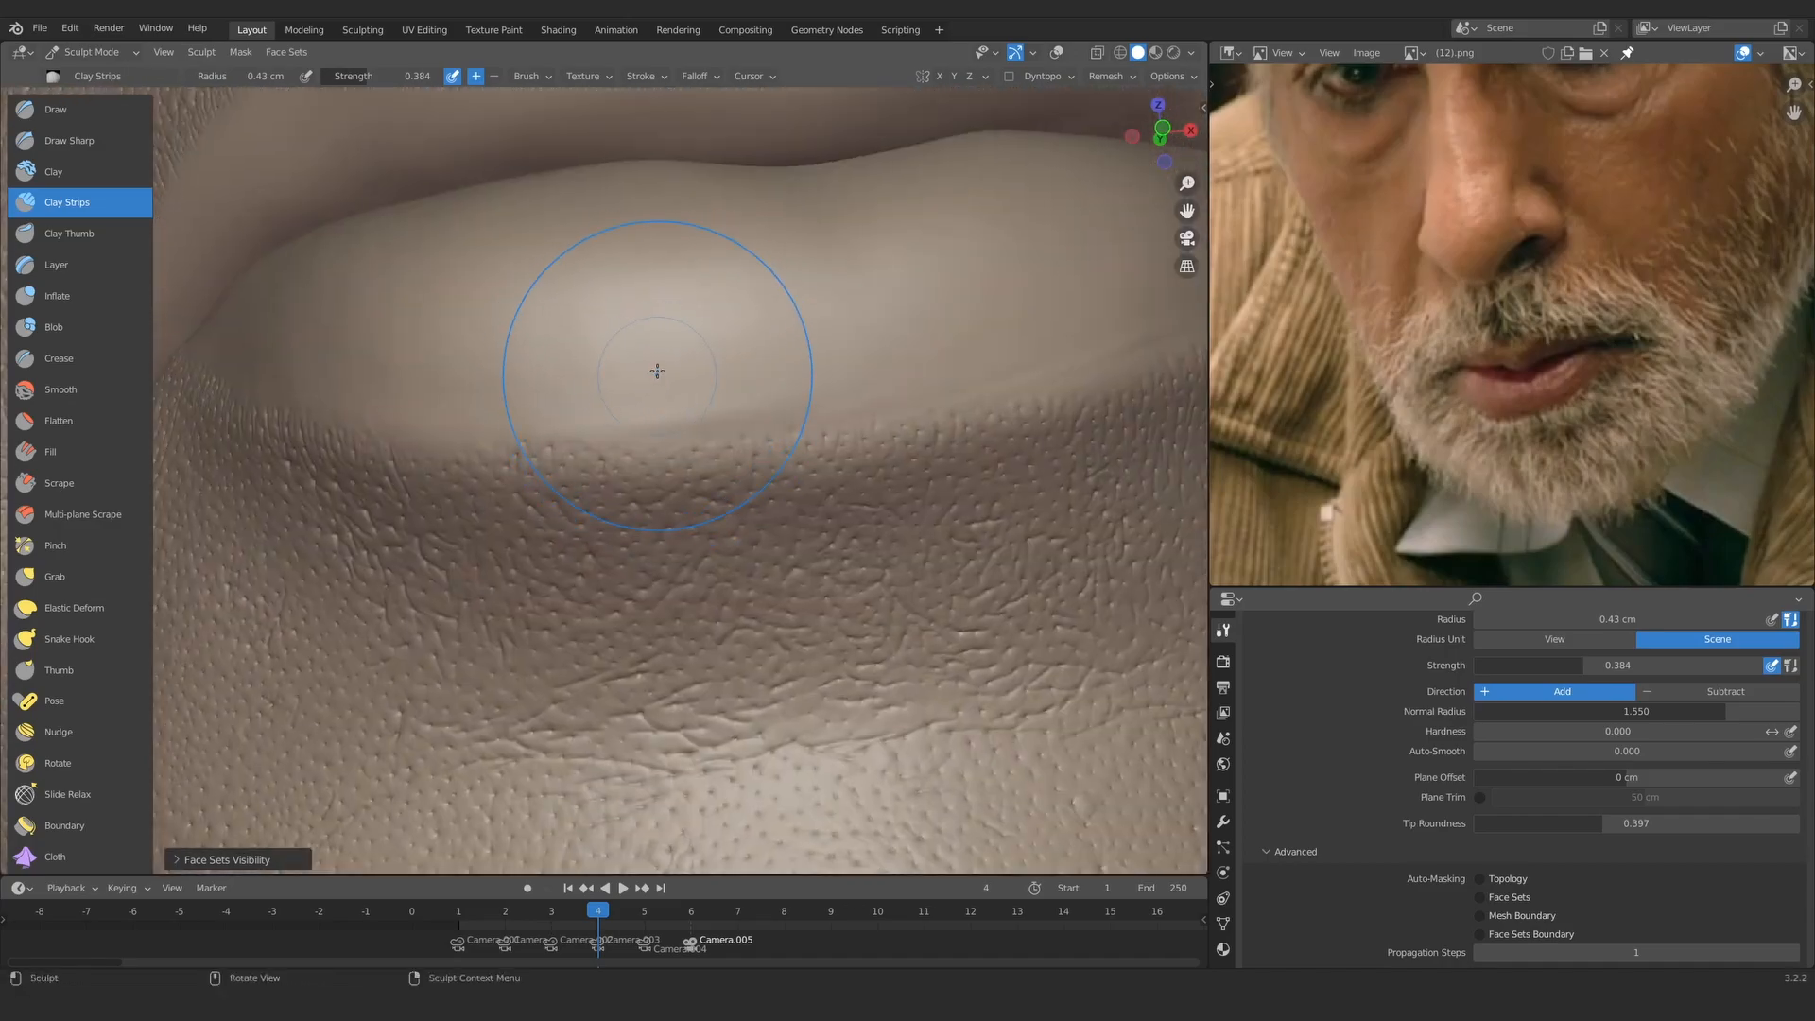